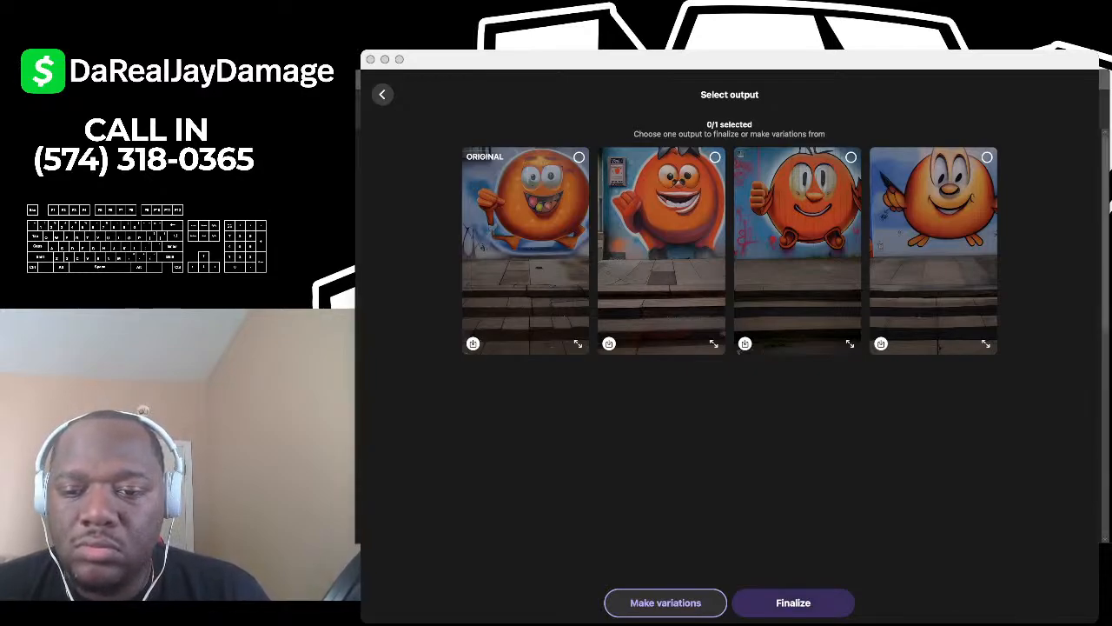
# Step: Compare the generated orange mural characters, viewing the second output and the original at full size
pyautogui.press('super+Tab')
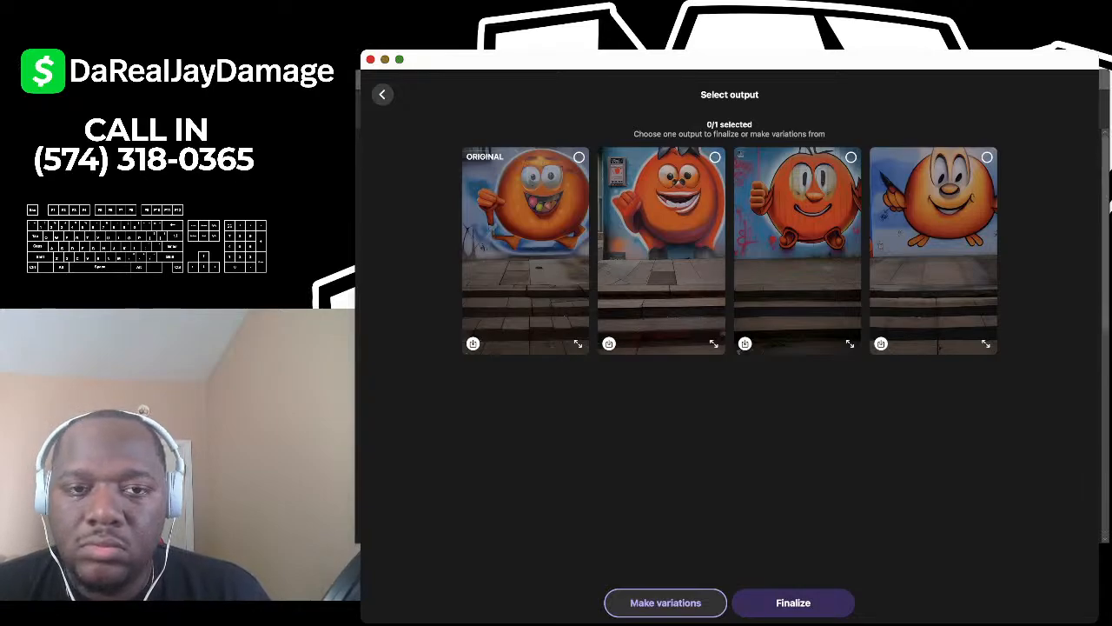
pyautogui.click(526, 250)
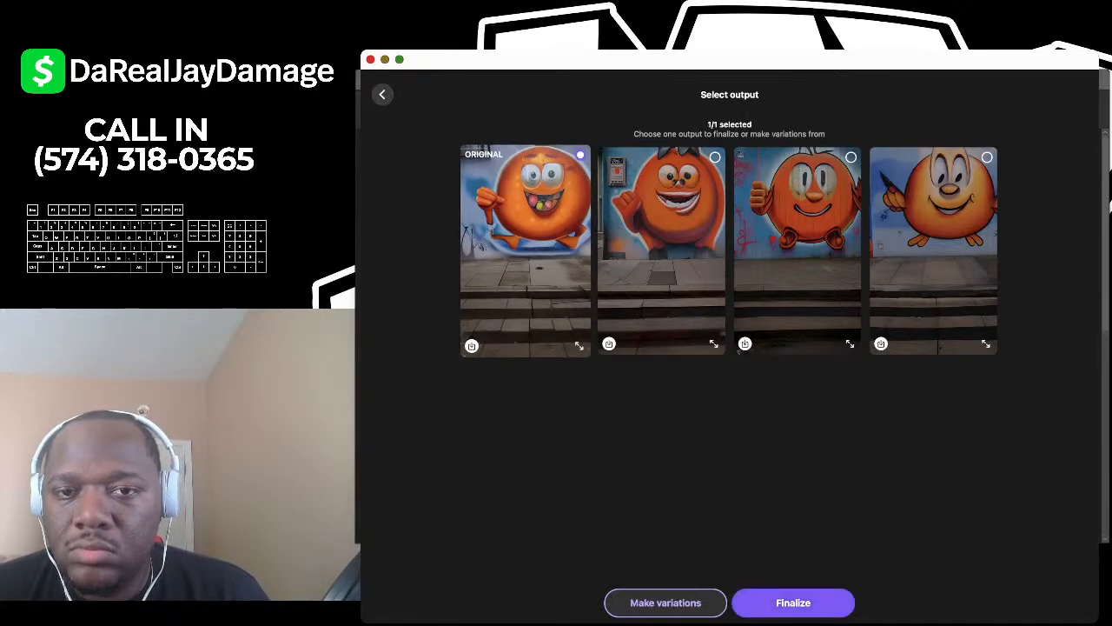
pyautogui.click(661, 251)
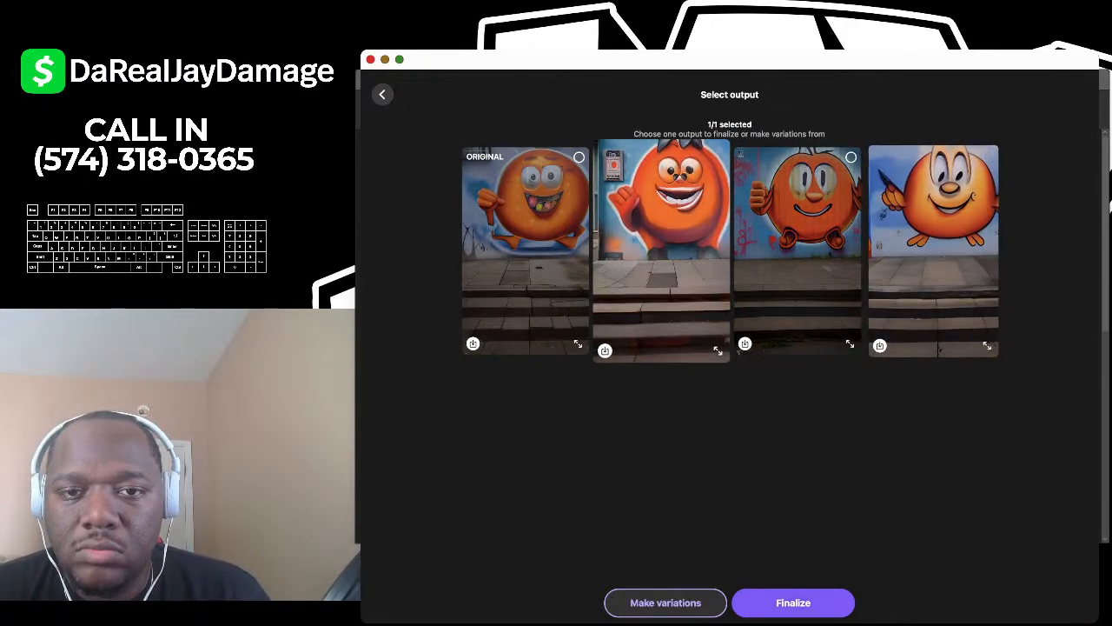
pyautogui.click(717, 350)
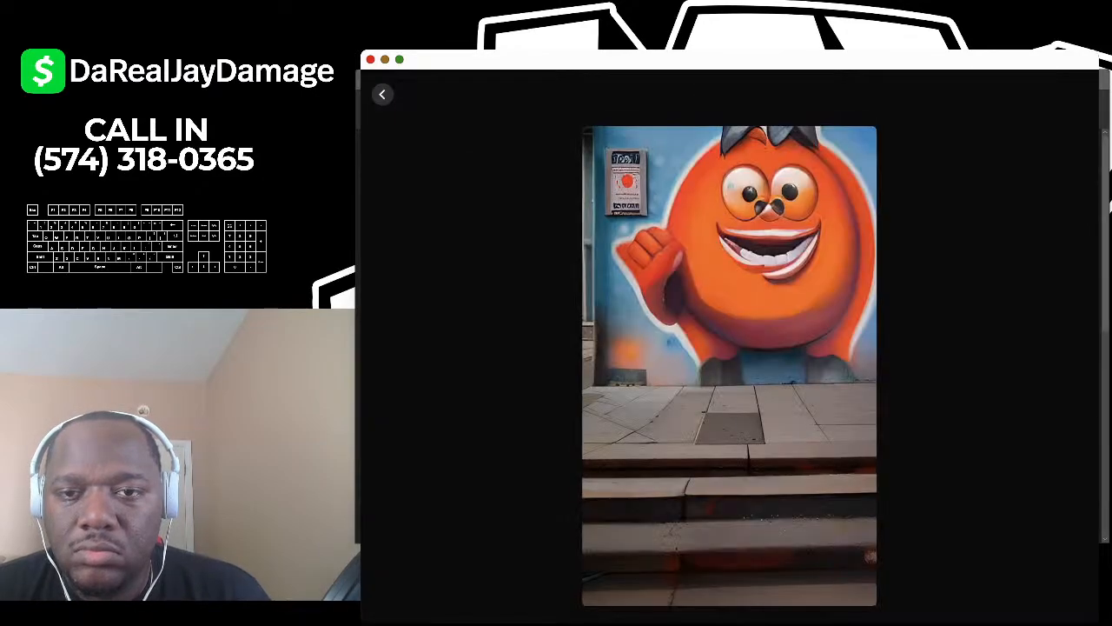
pyautogui.click(382, 94)
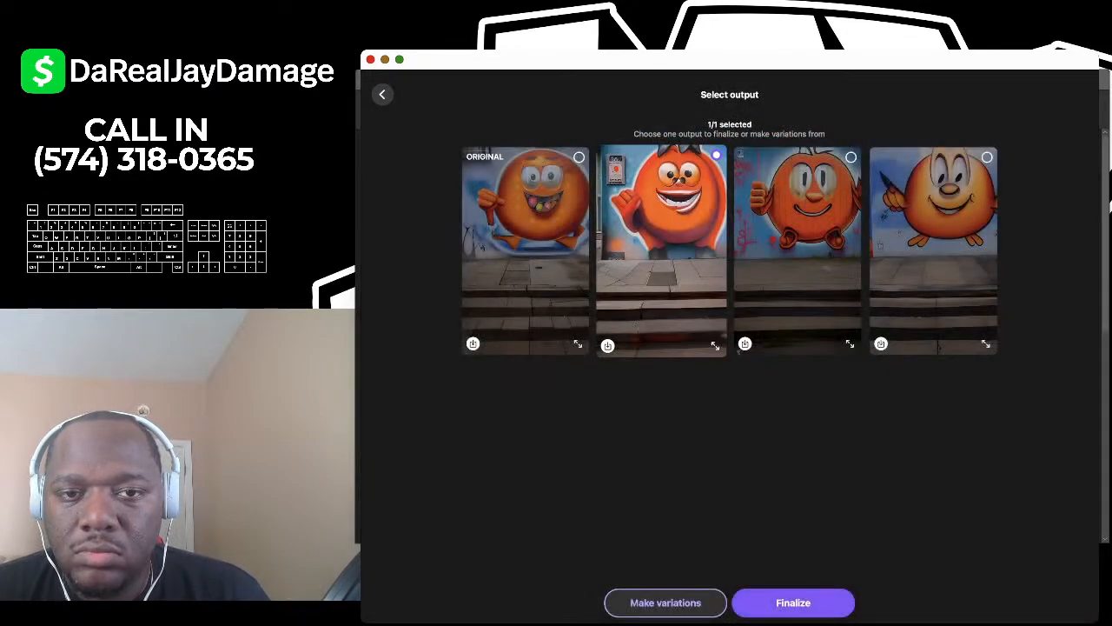
pyautogui.click(578, 344)
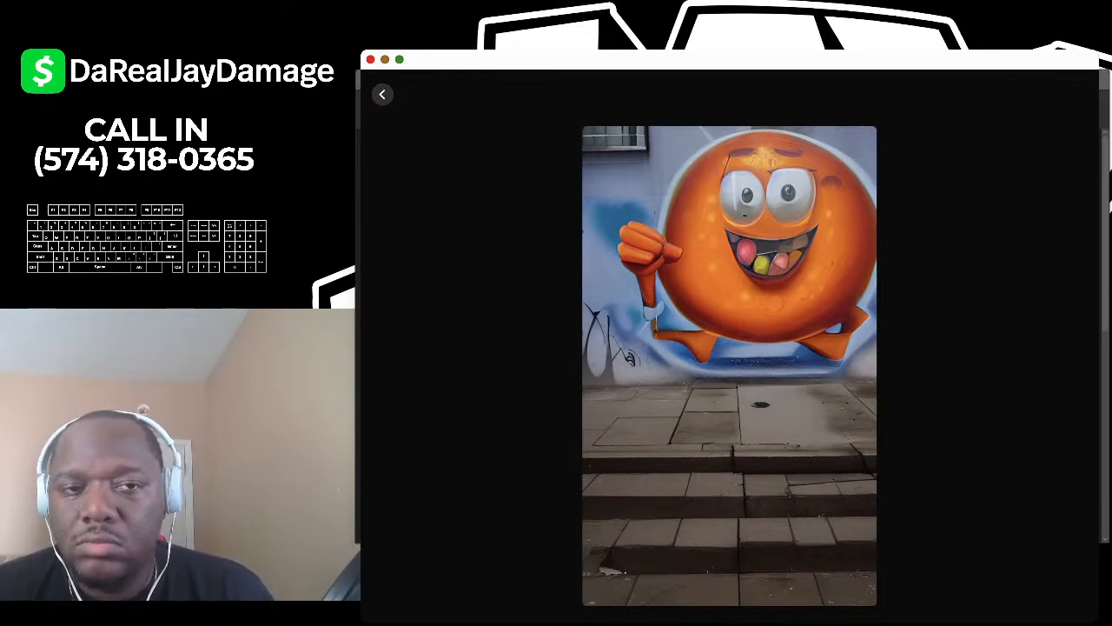
pyautogui.click(383, 94)
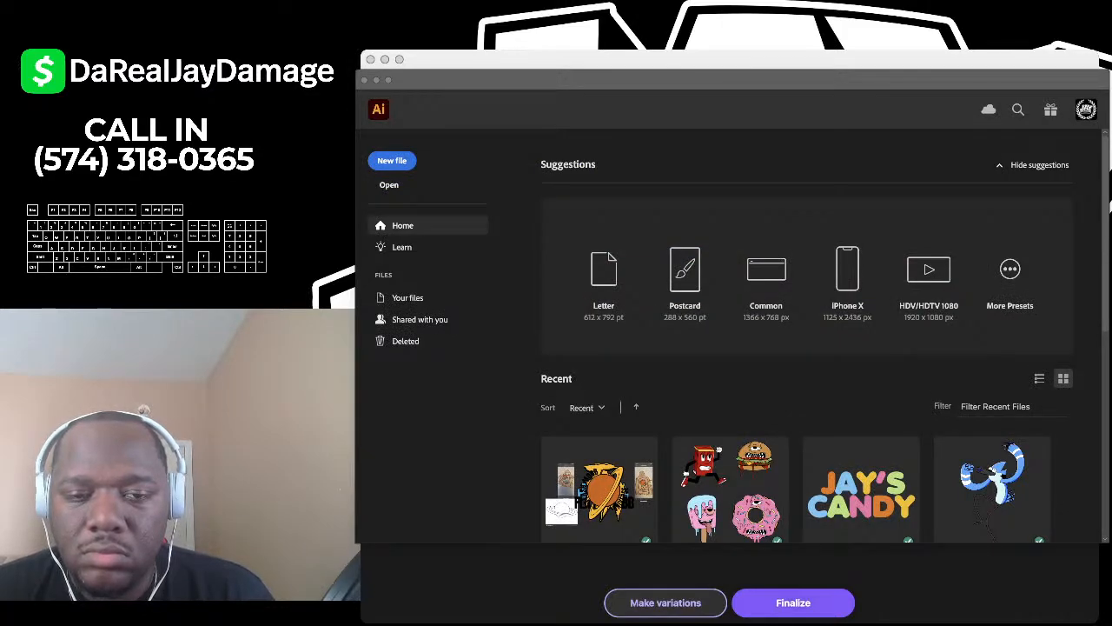
# Step: Switch to Adobe Illustrator and show the grid in the document with the placed orange character screenshot
pyautogui.moveTo(452, 79); pyautogui.dragTo(464, 87)
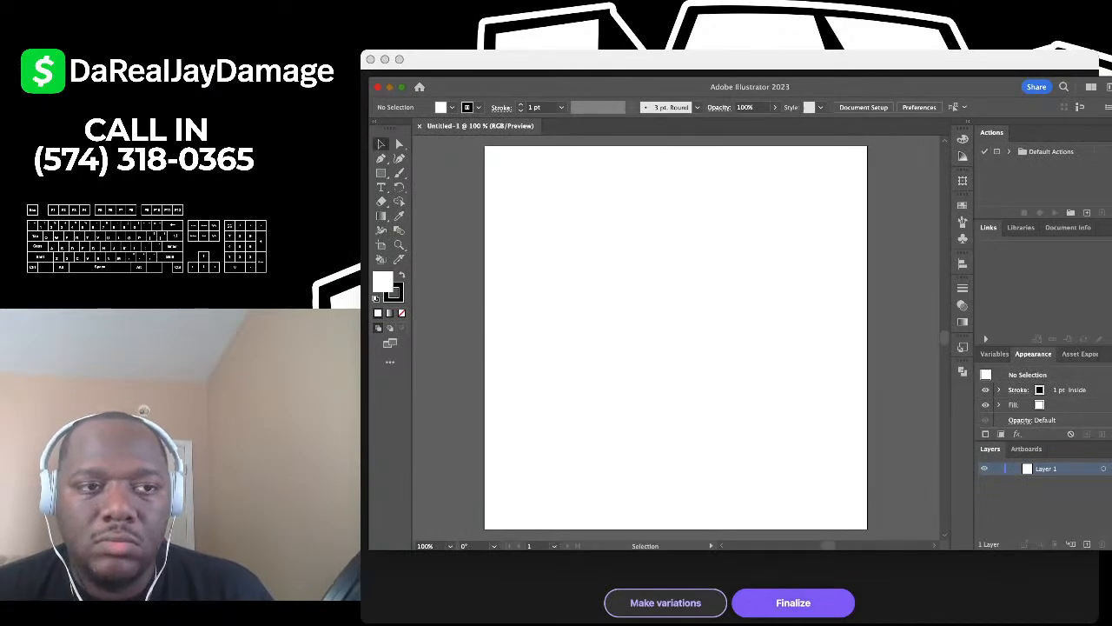
pyautogui.press('super+apostrophe')
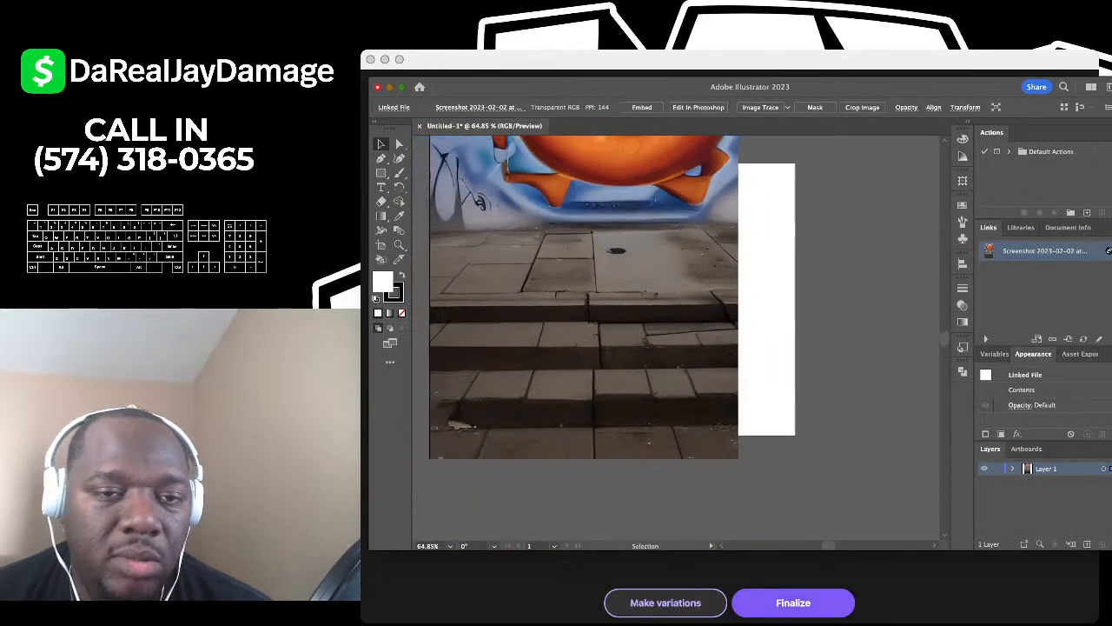
pyautogui.scroll(-5, 621, 213)
pyautogui.scroll(5, 622, 226)
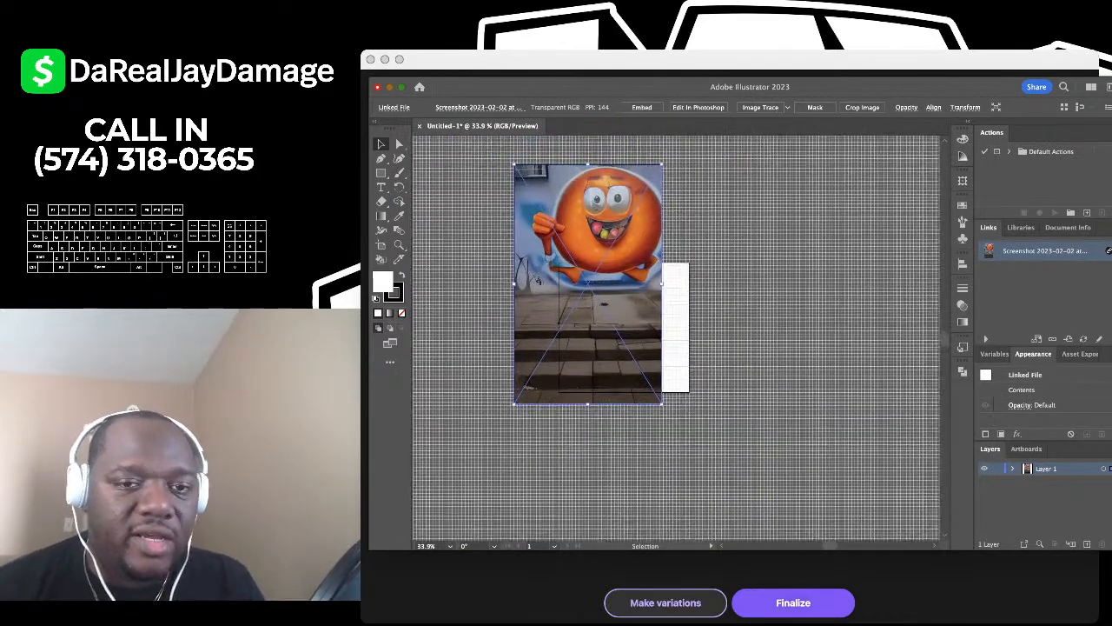
pyautogui.scroll(2, 630, 239)
pyautogui.scroll(2, 618, 214)
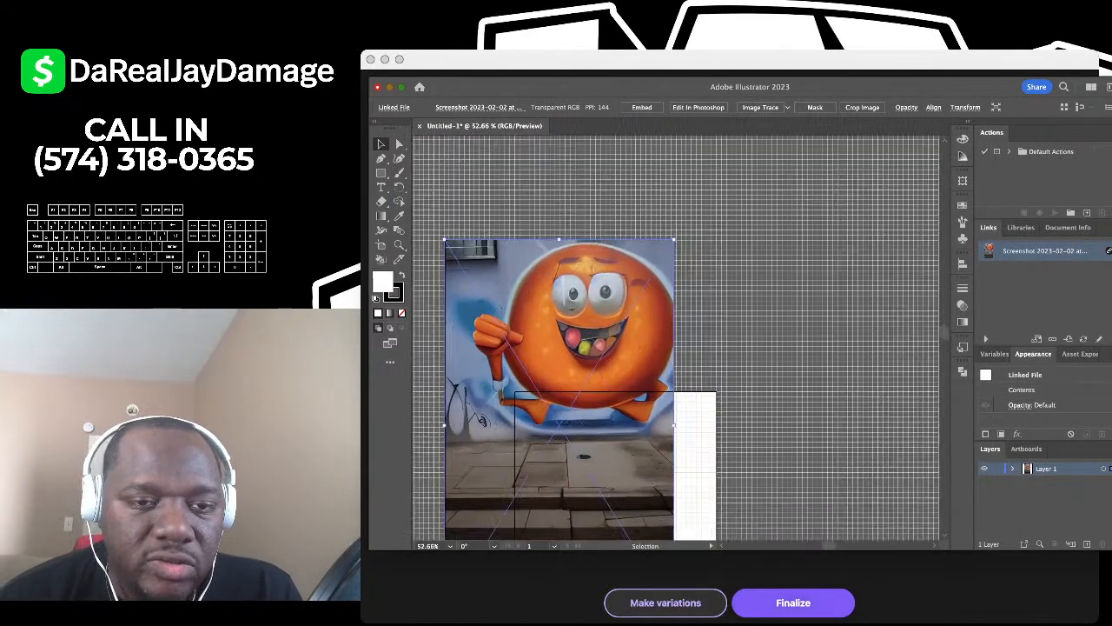
# Step: Scale down the orange character image and align it outside the artboard, against the upper part of its left edge
pyautogui.moveTo(559, 238); pyautogui.dragTo(481, 385)
pyautogui.scroll(-3, 558, 500)
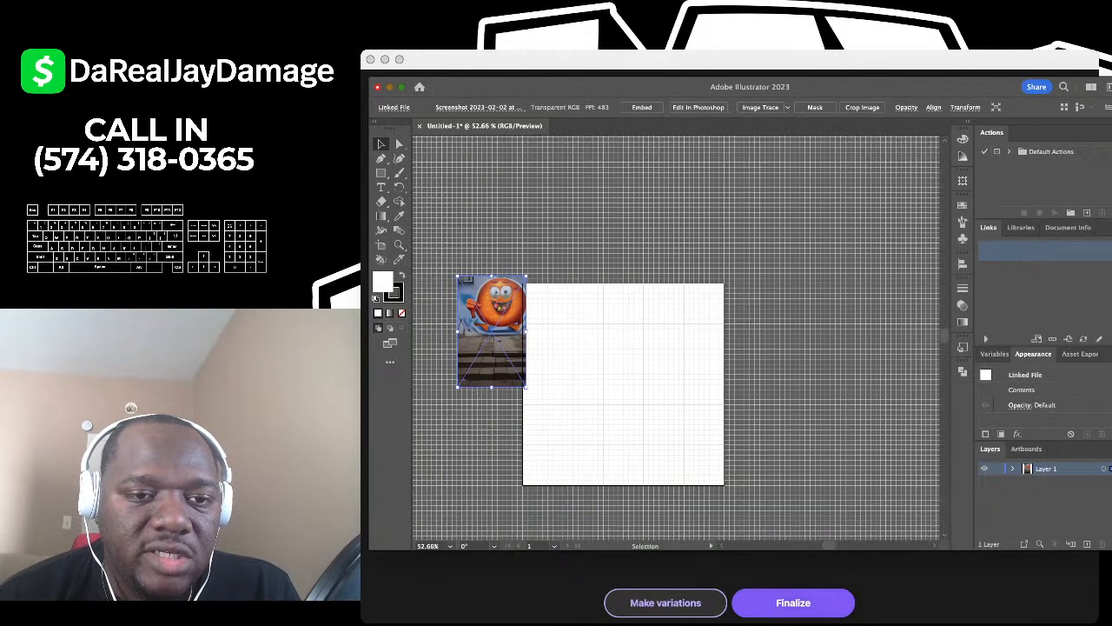
pyautogui.scroll(4, 469, 374)
pyautogui.scroll(2, 494, 325)
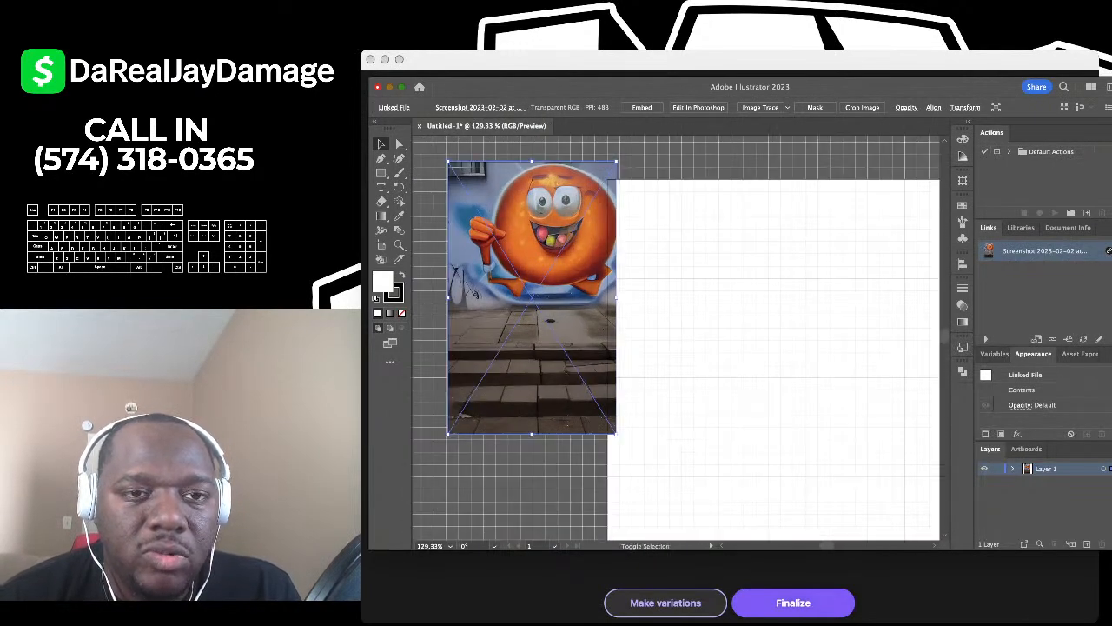
pyautogui.moveTo(532, 162); pyautogui.dragTo(531, 192)
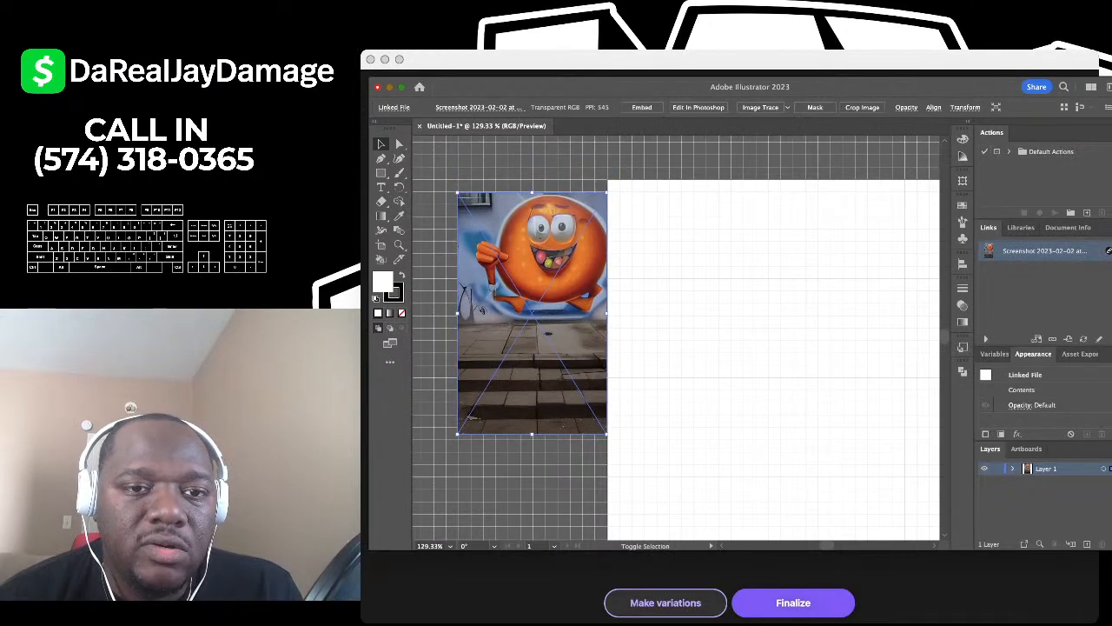
pyautogui.moveTo(534, 261); pyautogui.dragTo(534, 245)
pyautogui.scroll(-4, 551, 217)
pyautogui.scroll(-3, 556, 235)
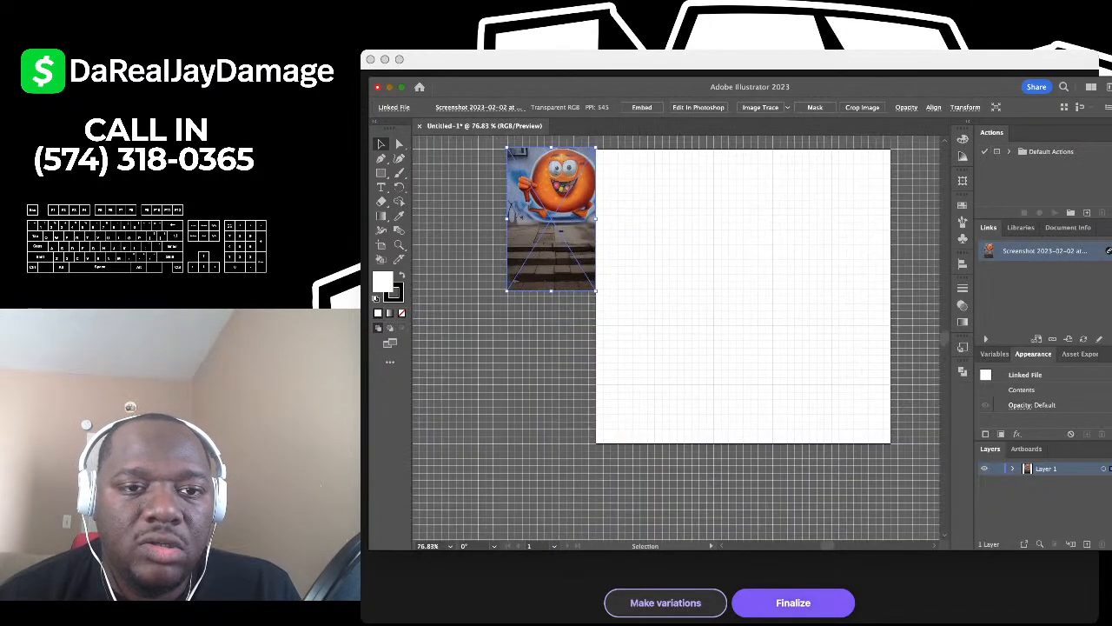
pyautogui.click(656, 333)
pyautogui.scroll(2, 656, 334)
pyautogui.hscroll(3, 656, 334)
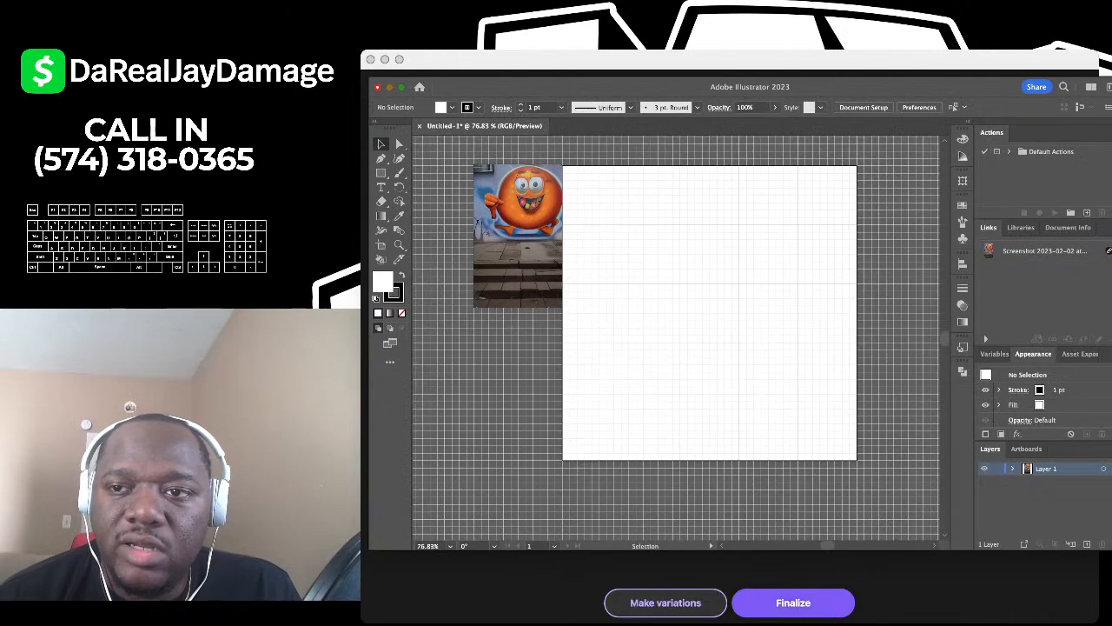
# Step: Place the apple character screenshot in the document, shrink it and move it directly below the orange image
pyautogui.press('super+Tab')
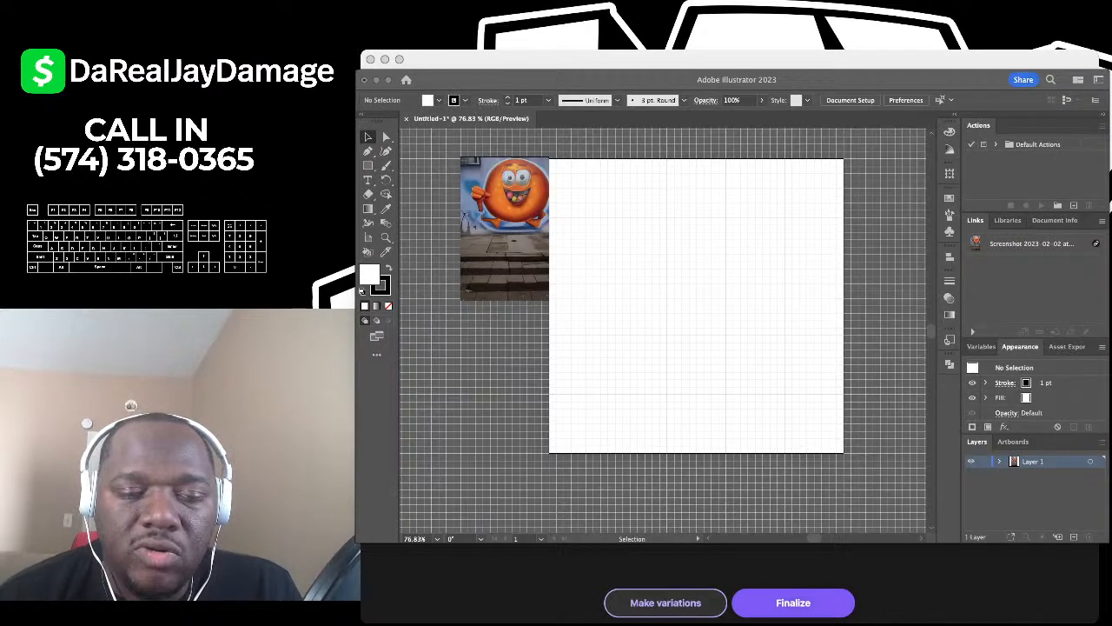
pyautogui.moveTo(1034, 564); pyautogui.dragTo(502, 323)
pyautogui.scroll(-4, 556, 322)
pyautogui.scroll(1, 556, 322)
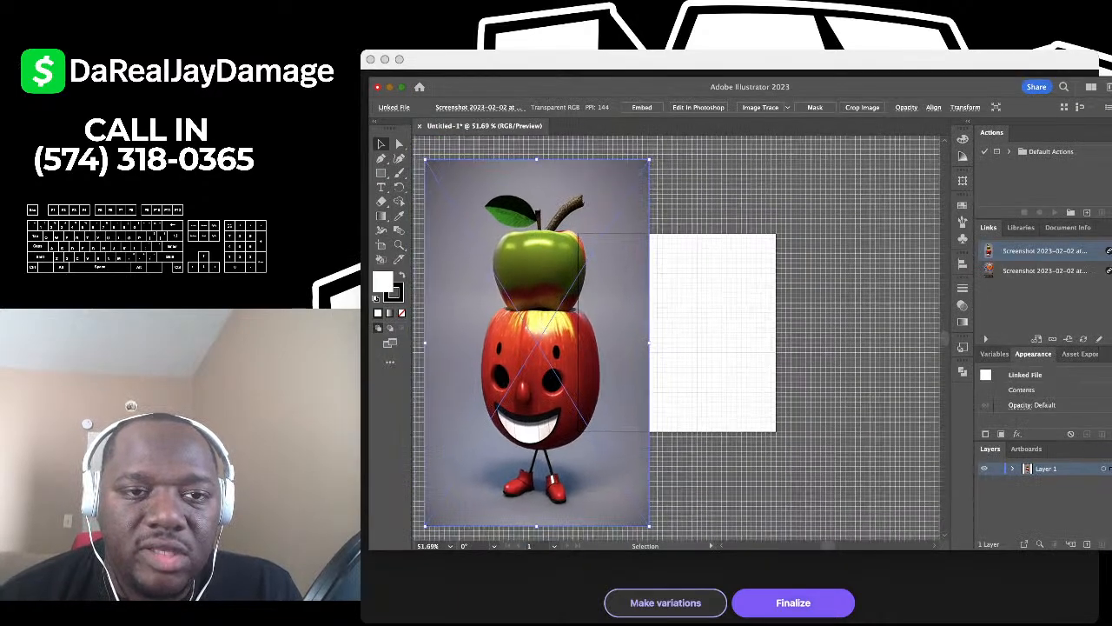
pyautogui.moveTo(541, 364); pyautogui.dragTo(541, 406)
pyautogui.moveTo(542, 469); pyautogui.dragTo(541, 416)
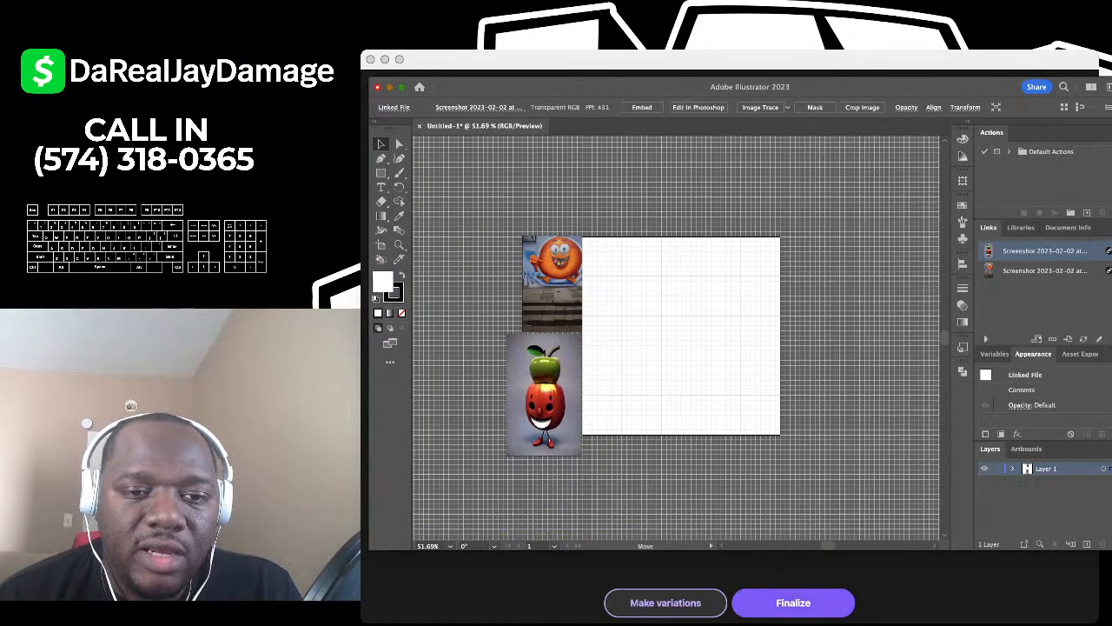
# Step: Shrink the apple character image until its lower edge lines up with the bottom of the artboard, and deselect it
pyautogui.click(543, 395)
pyautogui.moveTo(507, 455); pyautogui.dragTo(520, 434)
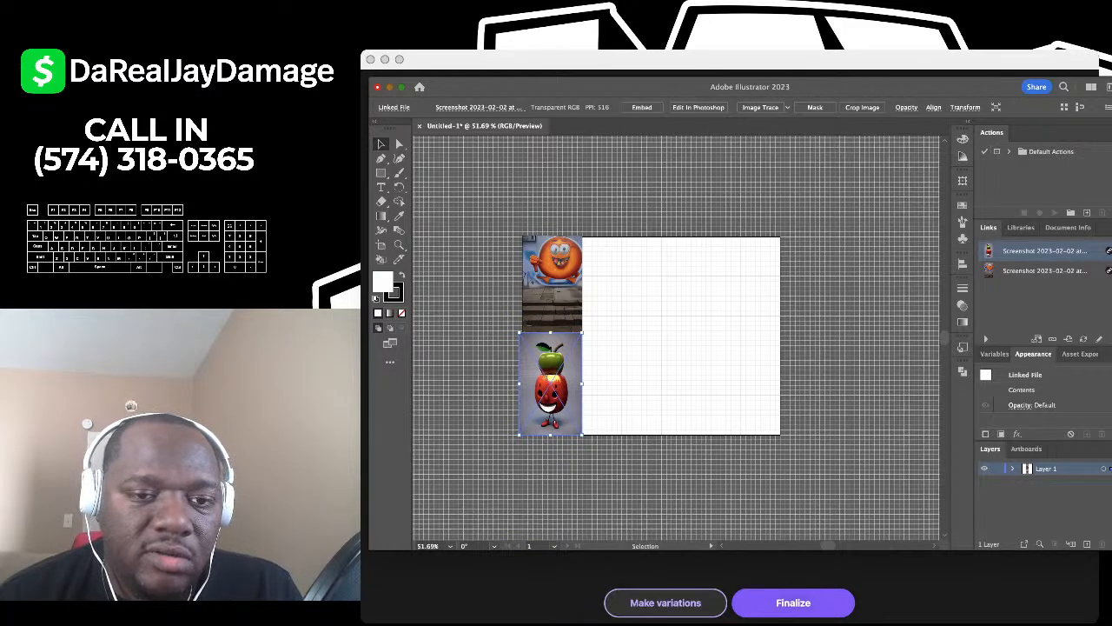
pyautogui.scroll(5, 597, 335)
pyautogui.hscroll(1, 534, 404)
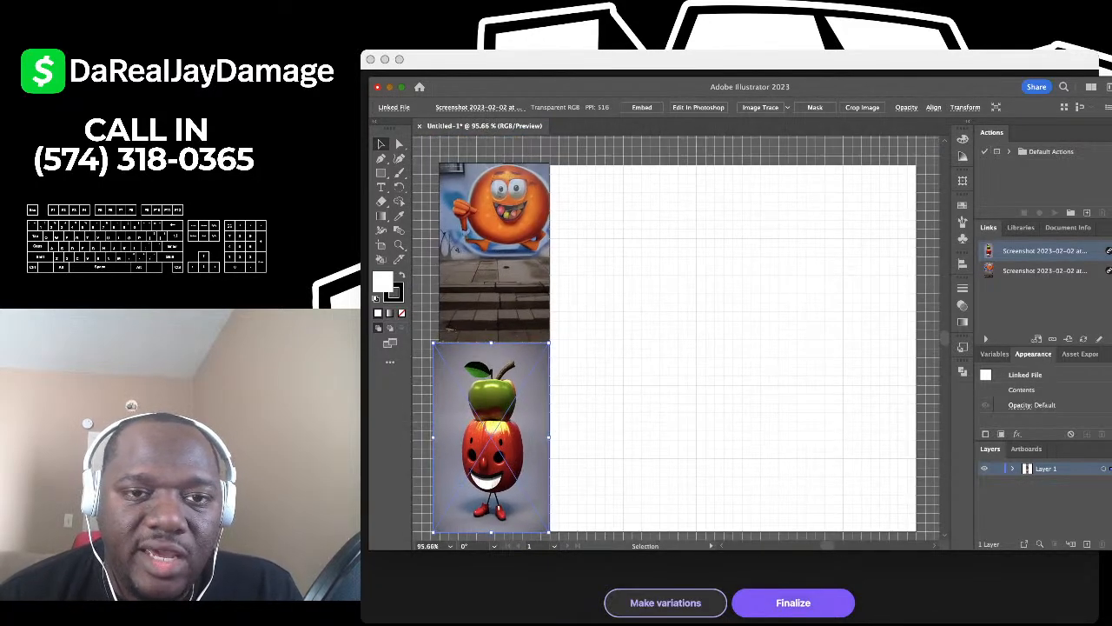
pyautogui.scroll(3, 534, 404)
pyautogui.scroll(-3, 534, 404)
pyautogui.hscroll(1, 535, 404)
pyautogui.press('super+shift+a')
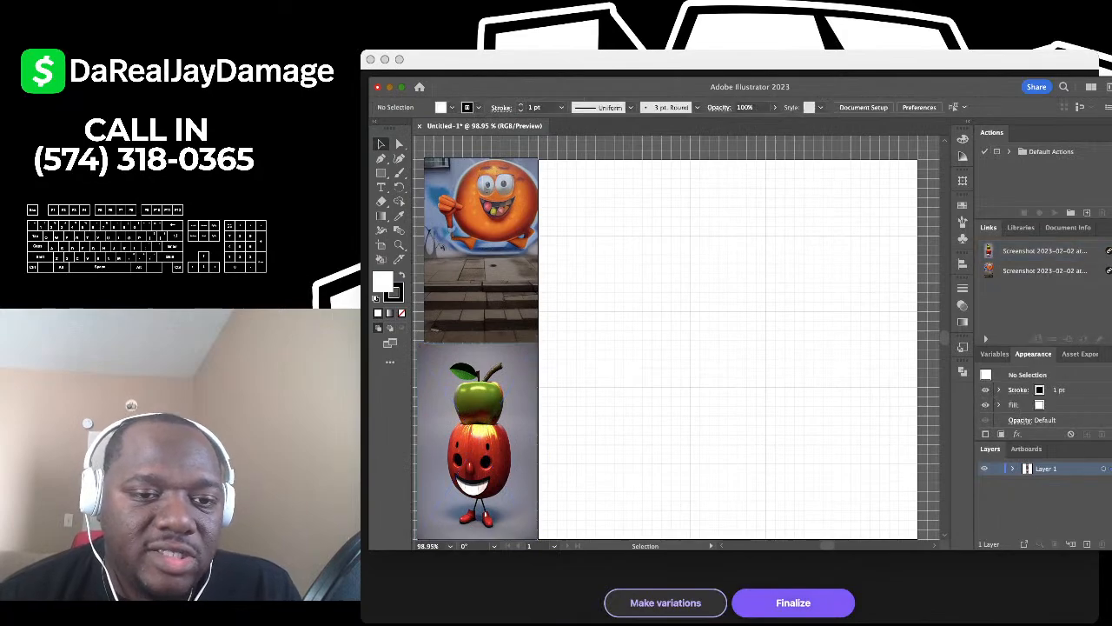
pyautogui.hscroll(-2, 678, 348)
pyautogui.hscroll(-1, 675, 339)
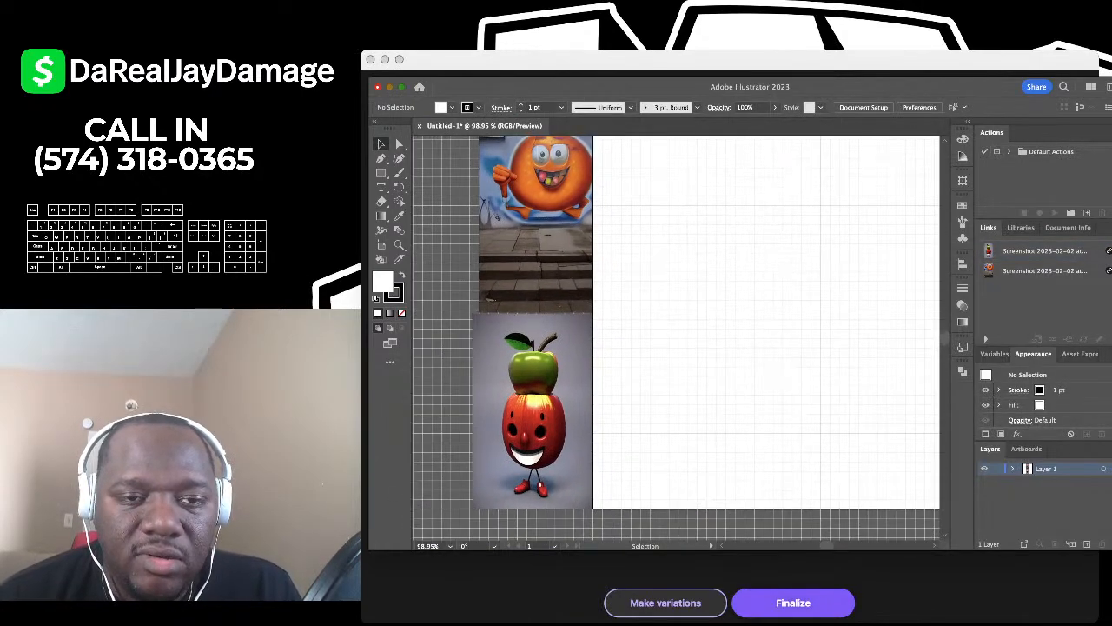
pyautogui.press('super+a')
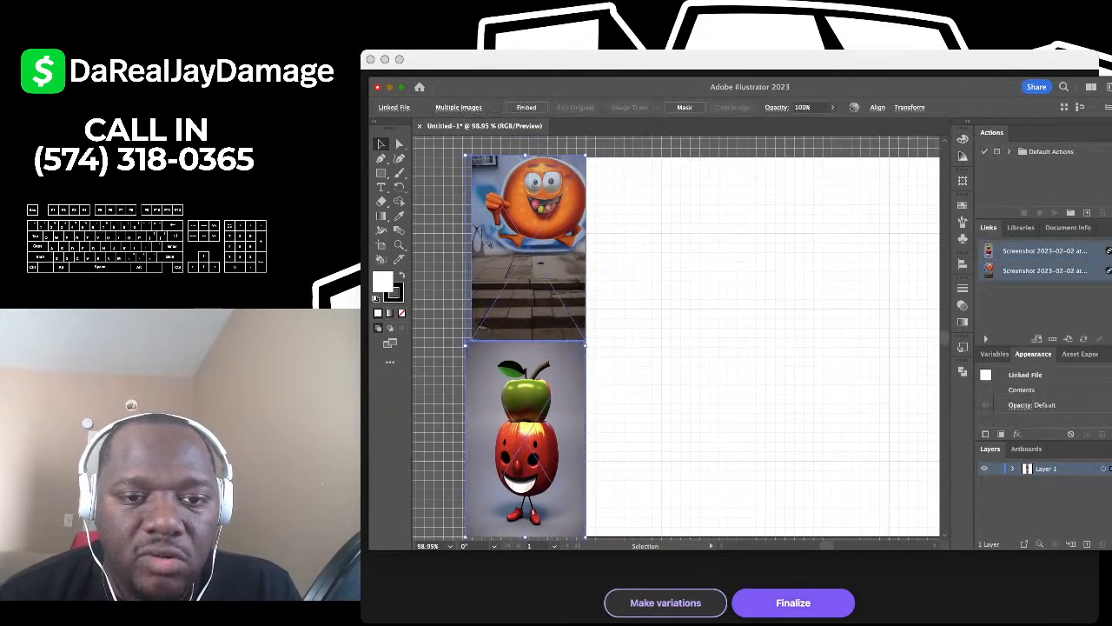
pyautogui.press('super+shift+a')
pyautogui.scroll(-2, 677, 374)
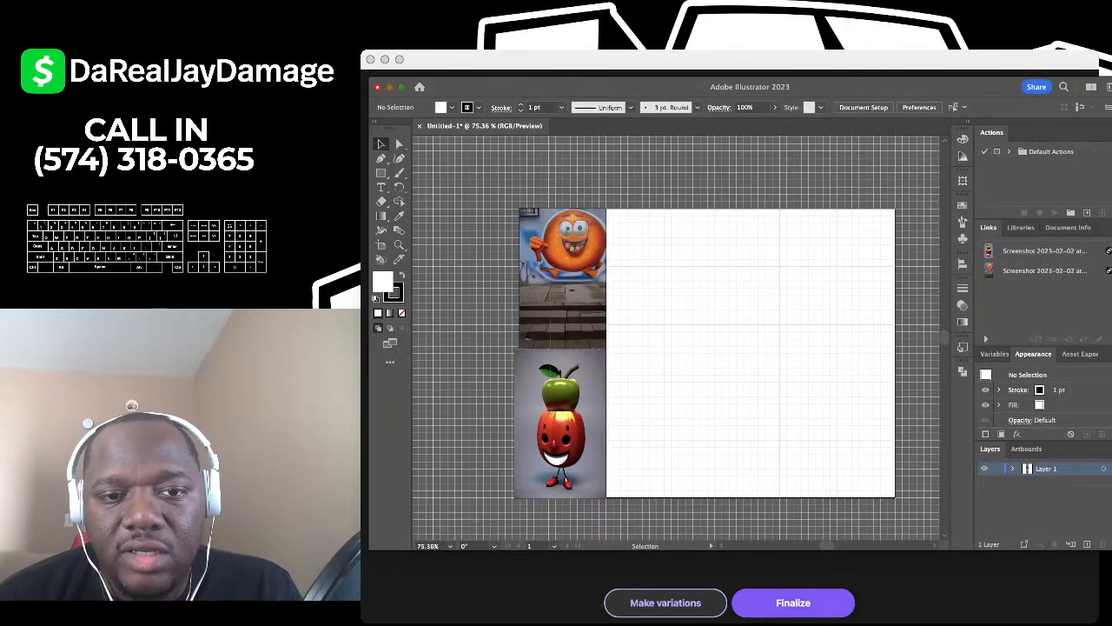
pyautogui.press('super+a')
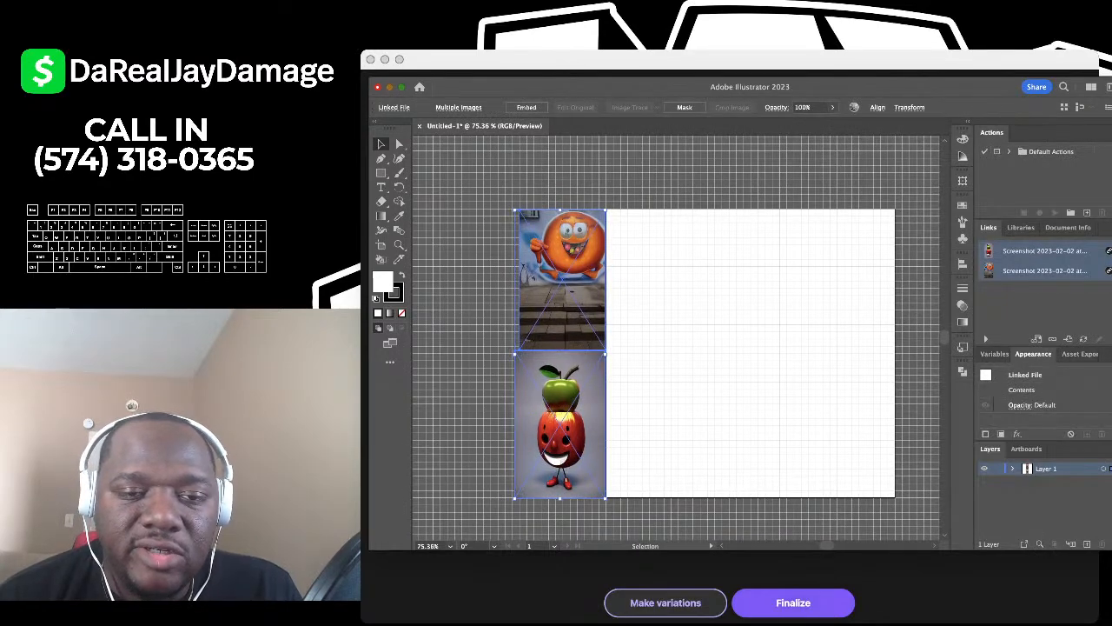
pyautogui.press('super+shift+a')
pyautogui.press('super+a')
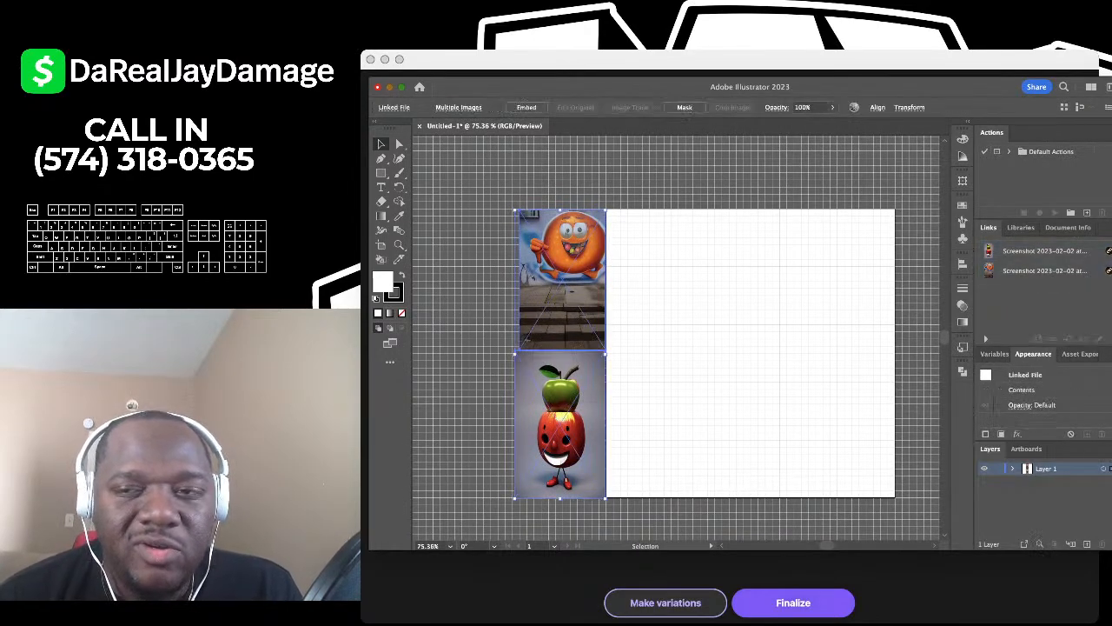
pyautogui.press('super+shift+a')
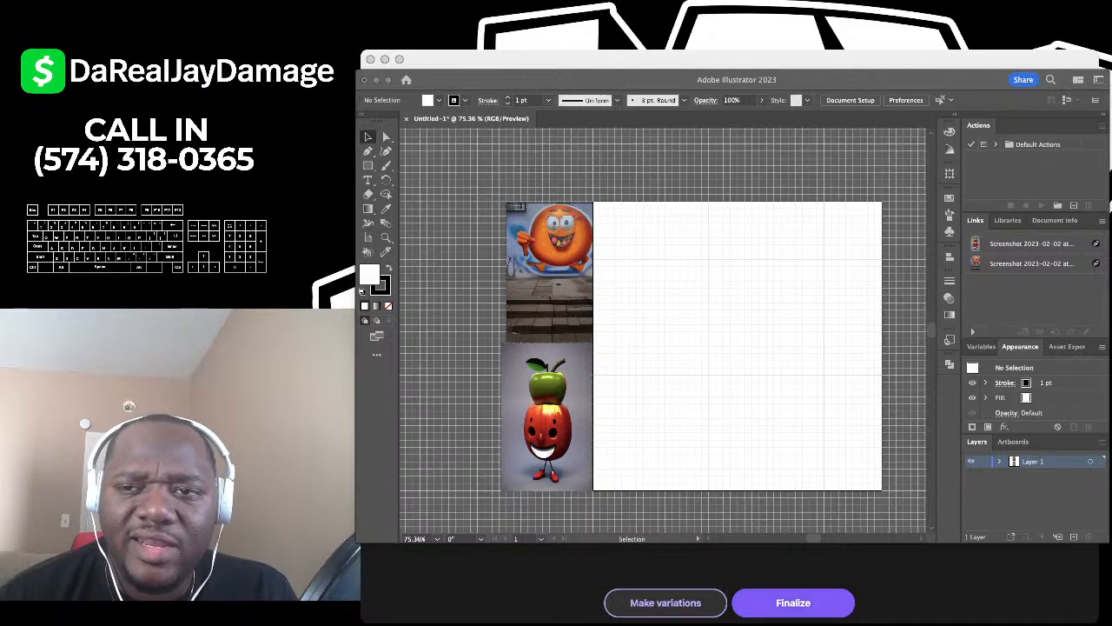
pyautogui.moveTo(556, 79); pyautogui.dragTo(569, 86)
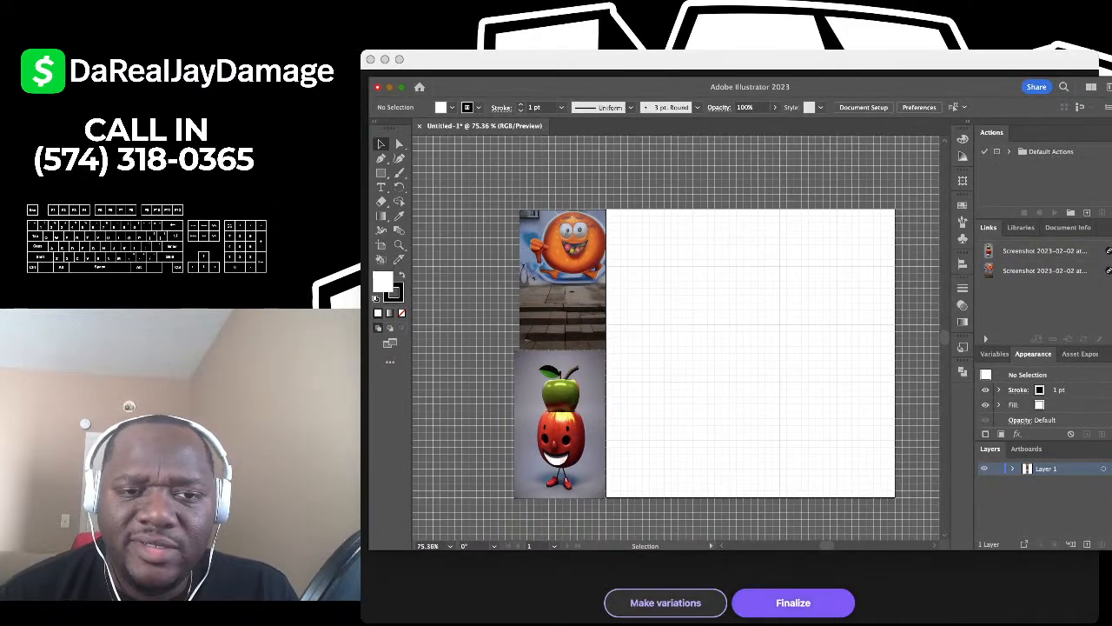
pyautogui.scroll(-2, 743, 293)
pyautogui.scroll(-2, 742, 292)
pyautogui.scroll(3, 743, 293)
pyautogui.scroll(-1, 743, 293)
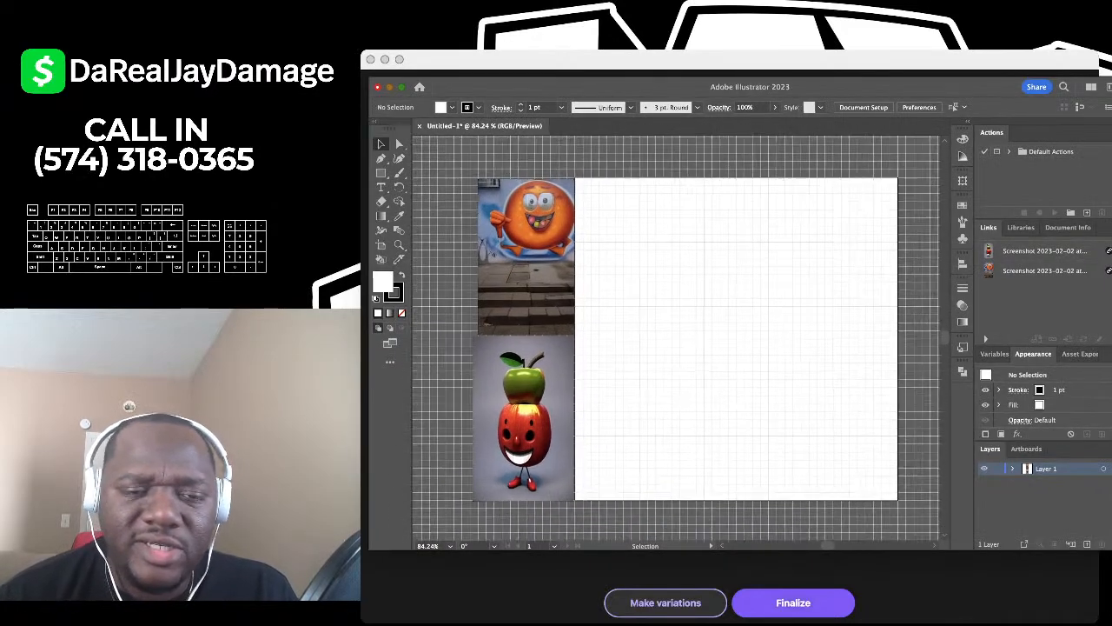
pyautogui.scroll(-1, 676, 338)
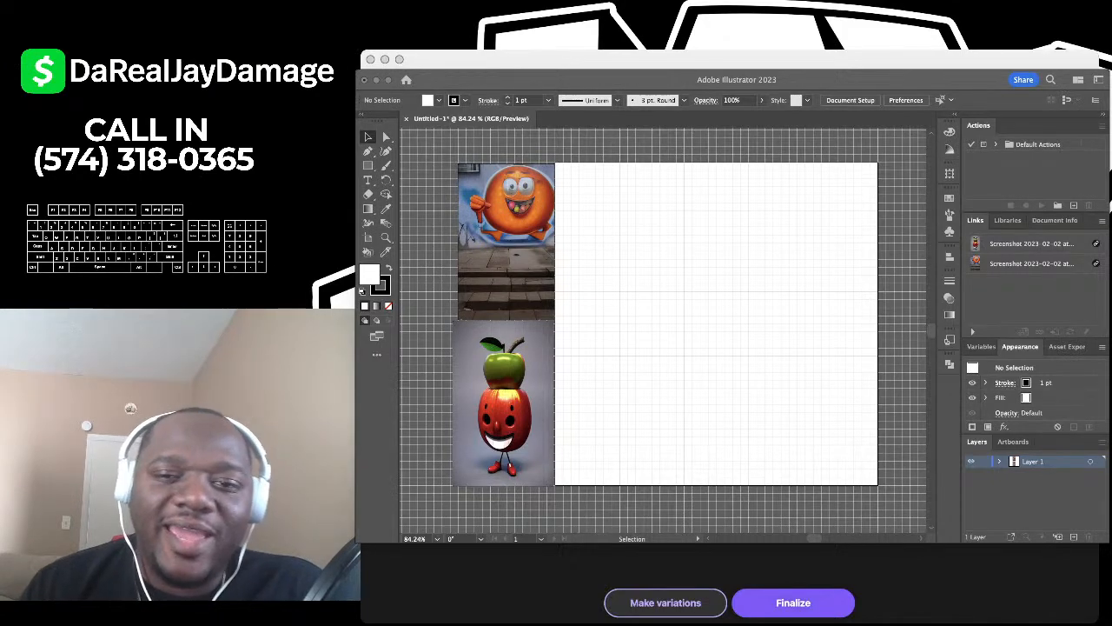
# Step: Scale down the placed red-faced apple man image and align it outside the artboard, against the upper part of its right edge
pyautogui.hscroll(2, 663, 331)
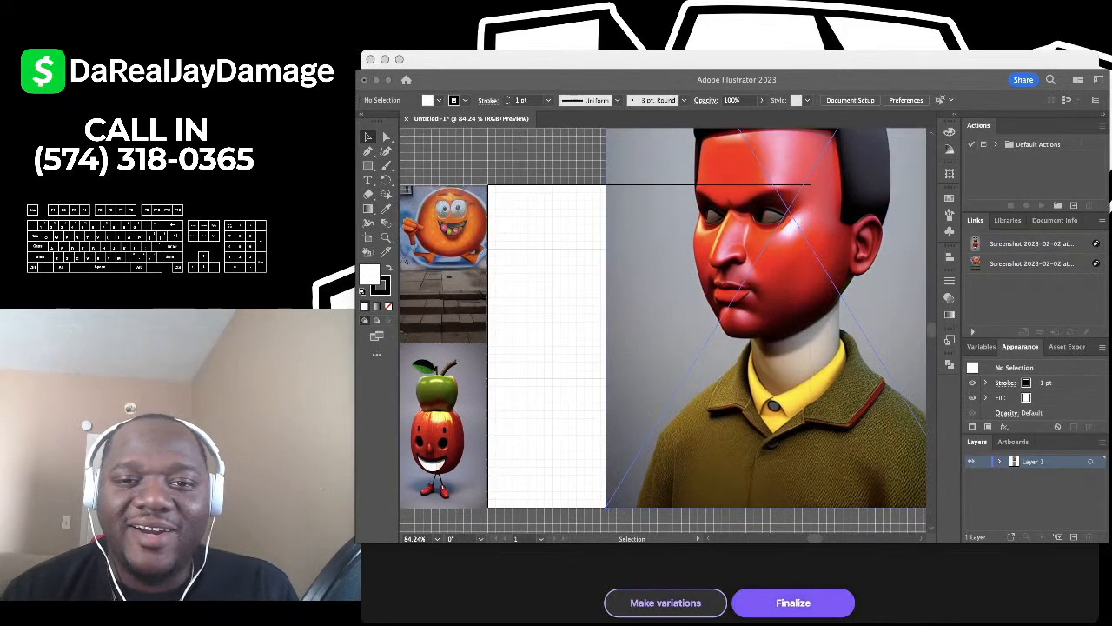
pyautogui.scroll(2, 663, 331)
pyautogui.hscroll(2, 663, 331)
pyautogui.scroll(-1, 662, 331)
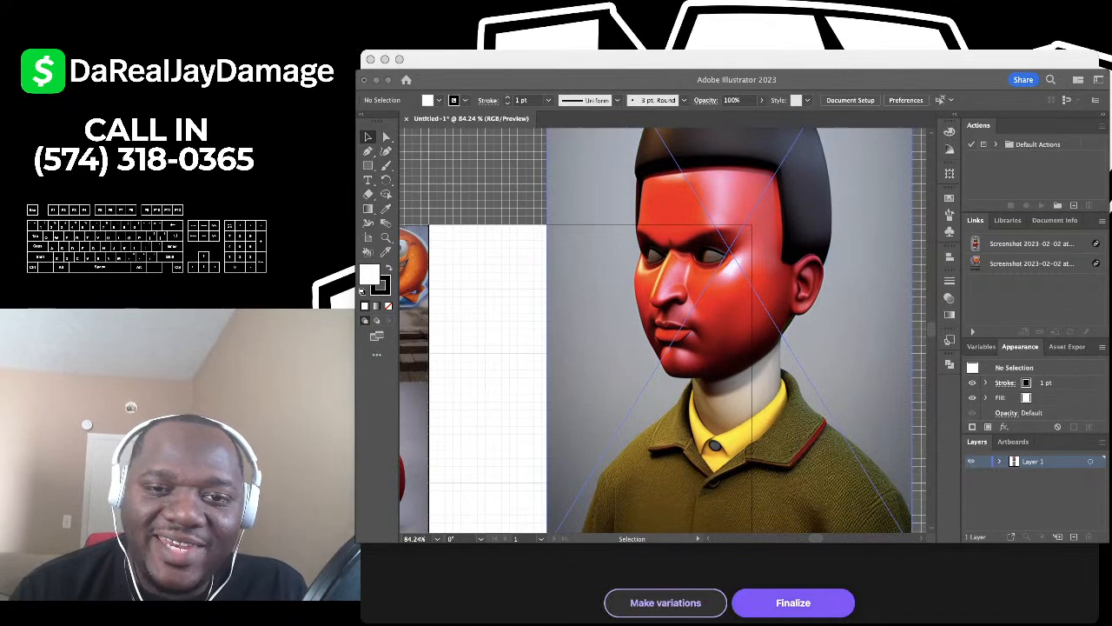
pyautogui.click(730, 339)
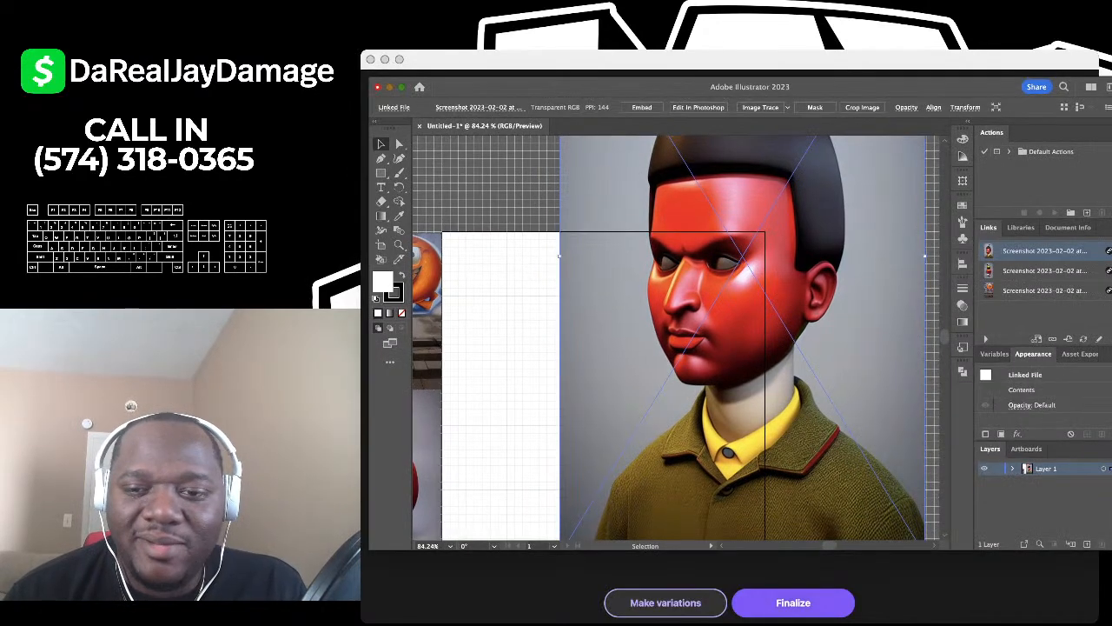
pyautogui.scroll(-1, 663, 331)
pyautogui.press('super+minus')
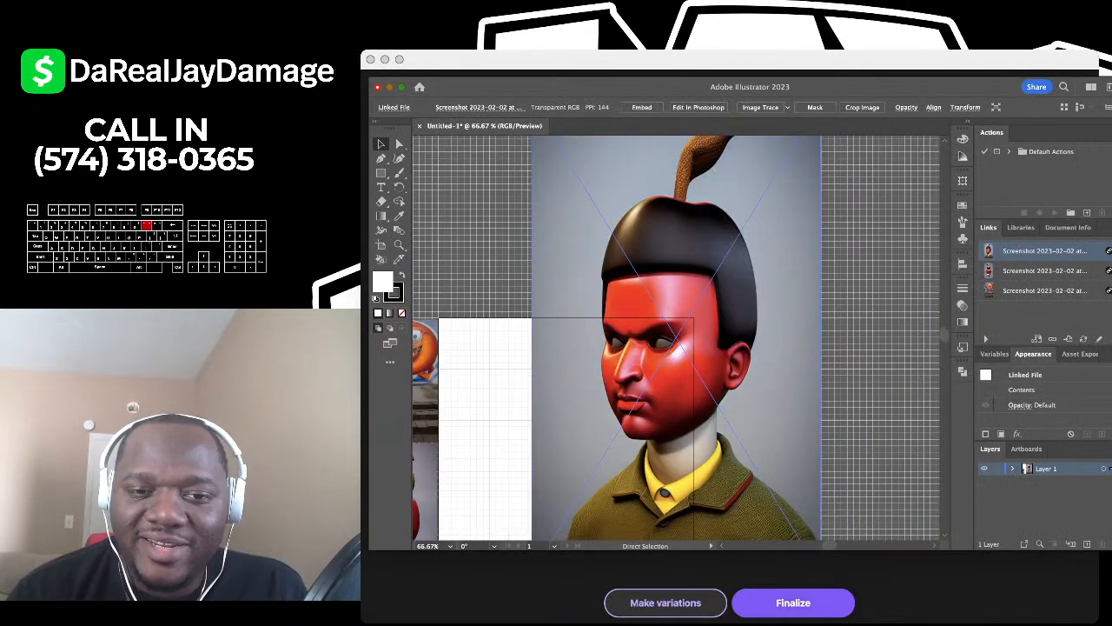
pyautogui.press('super+minus')
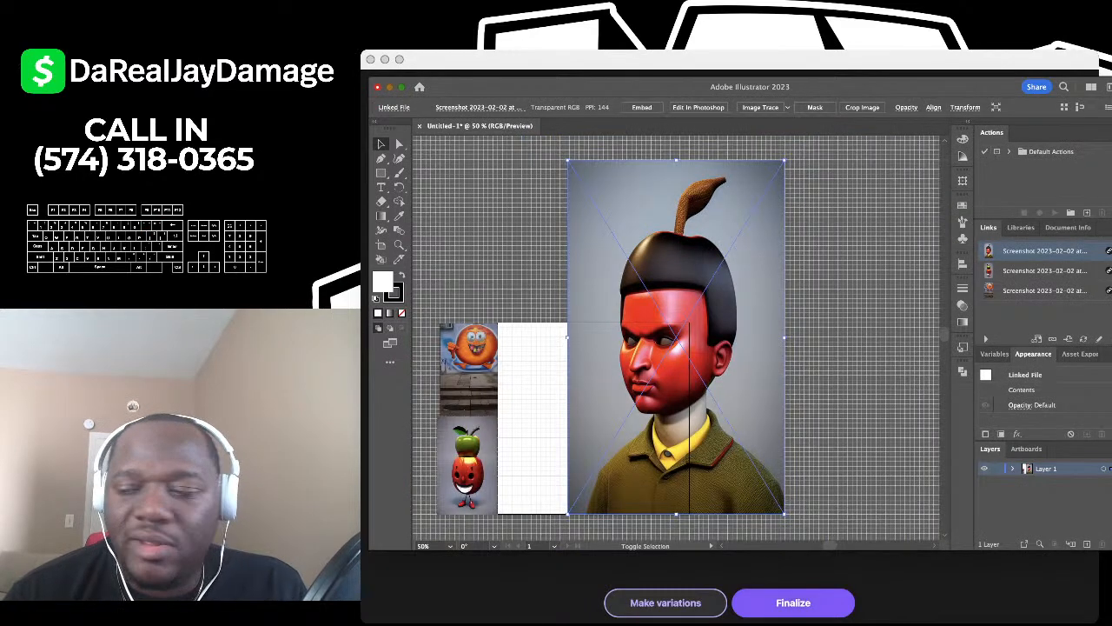
pyautogui.moveTo(676, 160); pyautogui.dragTo(676, 346)
pyautogui.moveTo(676, 426); pyautogui.dragTo(741, 402)
# Step: Duplicate the small orange character image onto the middle of the artboard, keeping the original beside it
pyautogui.scroll(5, 614, 377)
pyautogui.scroll(-4, 677, 338)
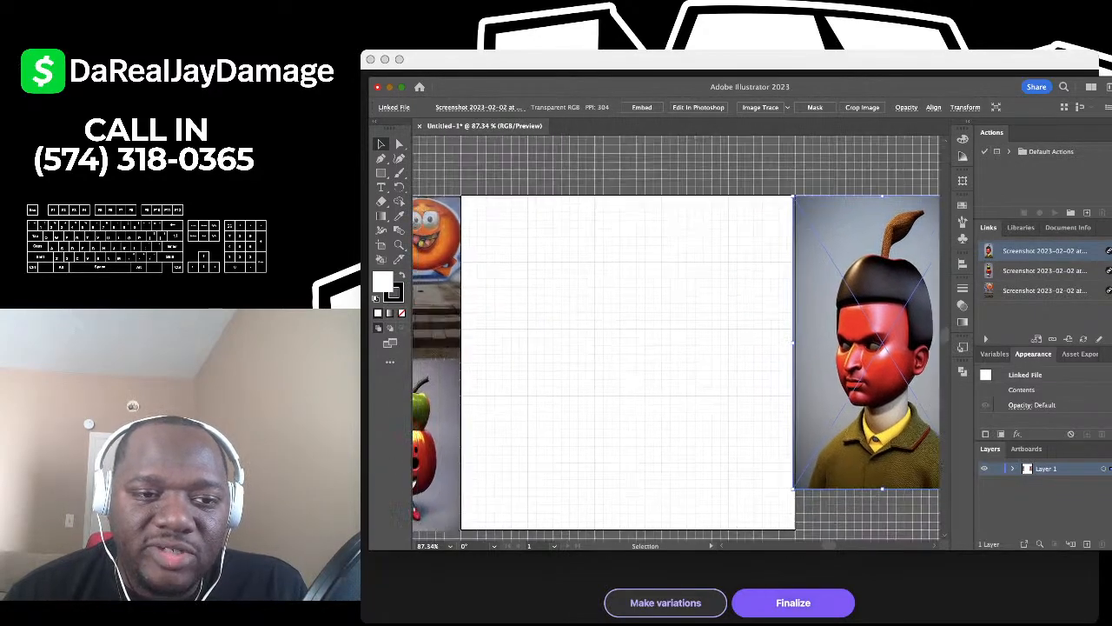
pyautogui.scroll(4, 530, 383)
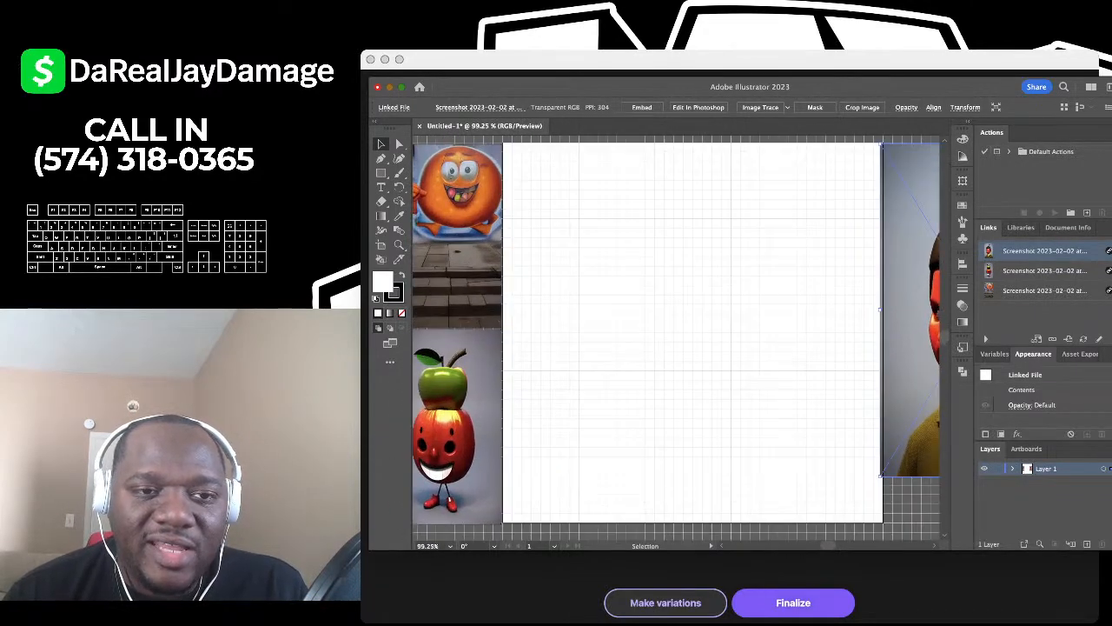
pyautogui.hscroll(-1, 676, 338)
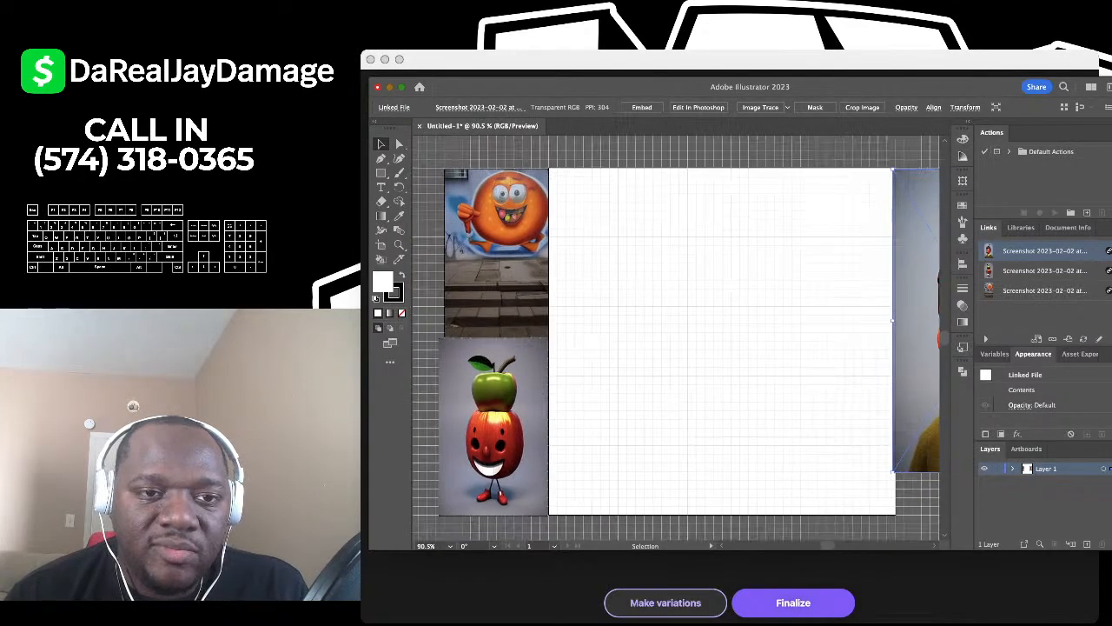
pyautogui.scroll(-4, 677, 338)
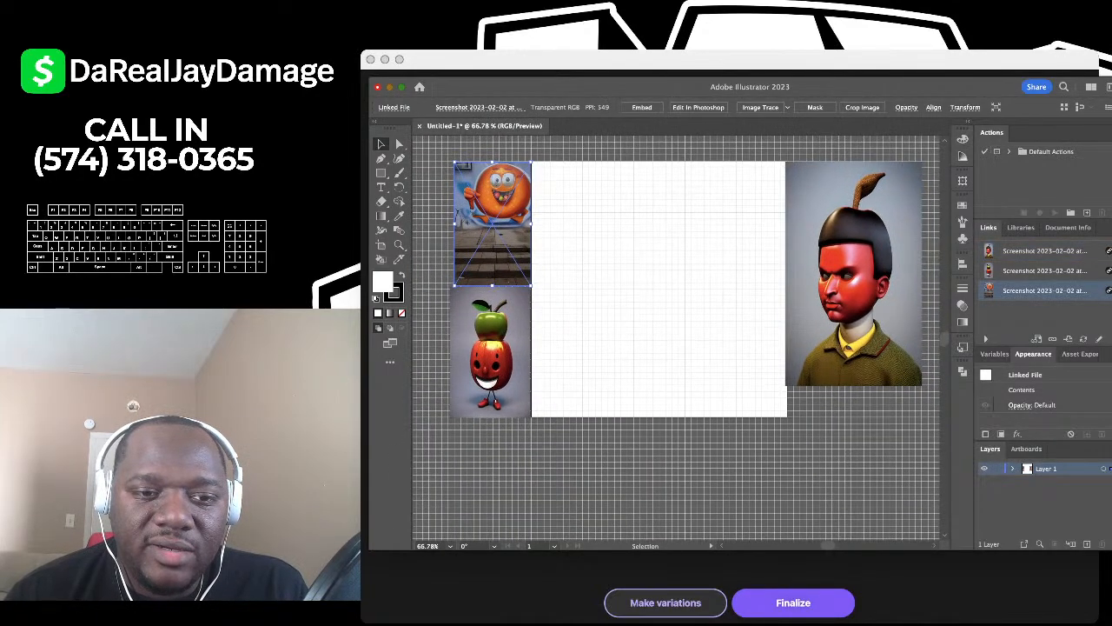
pyautogui.hscroll(1, 676, 338)
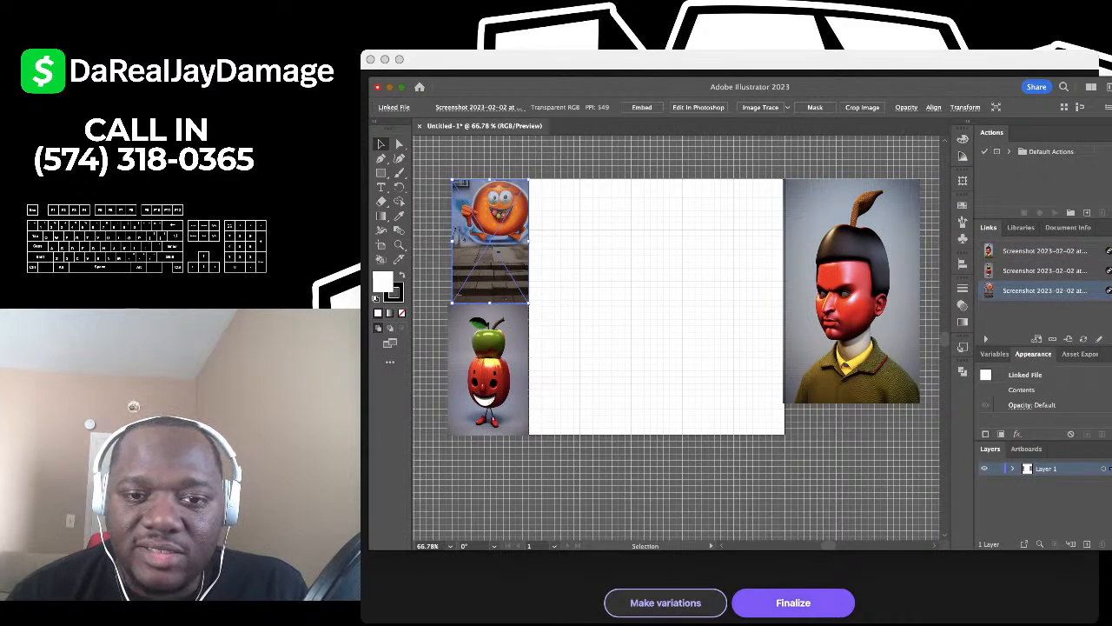
pyautogui.moveTo(490, 217); pyautogui.dragTo(656, 262)
pyautogui.scroll(8, 656, 262)
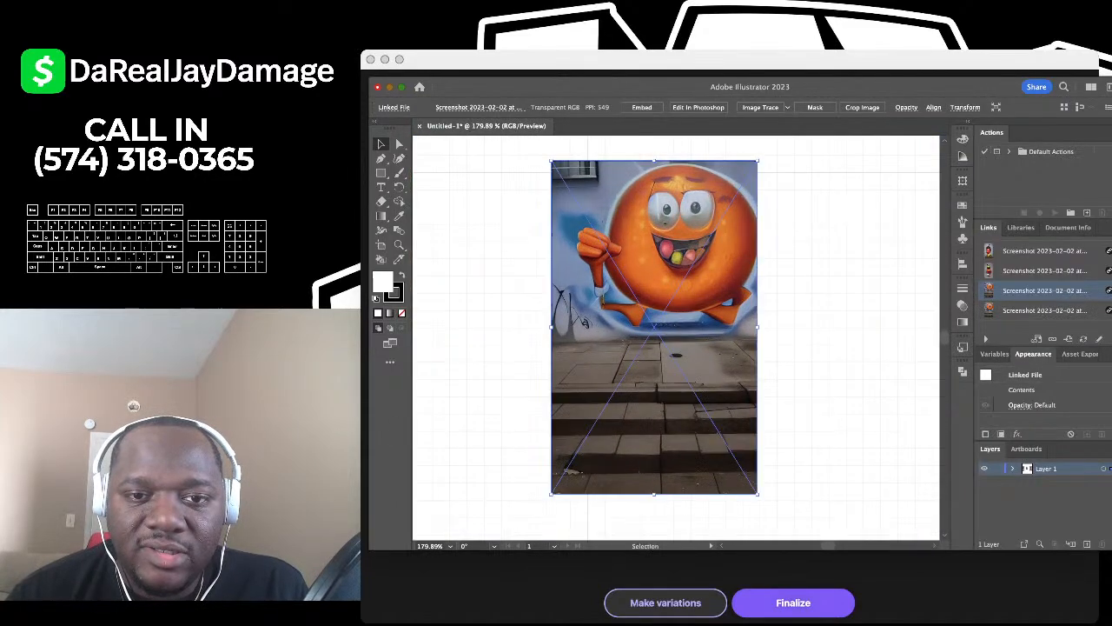
pyautogui.scroll(-5, 726, 303)
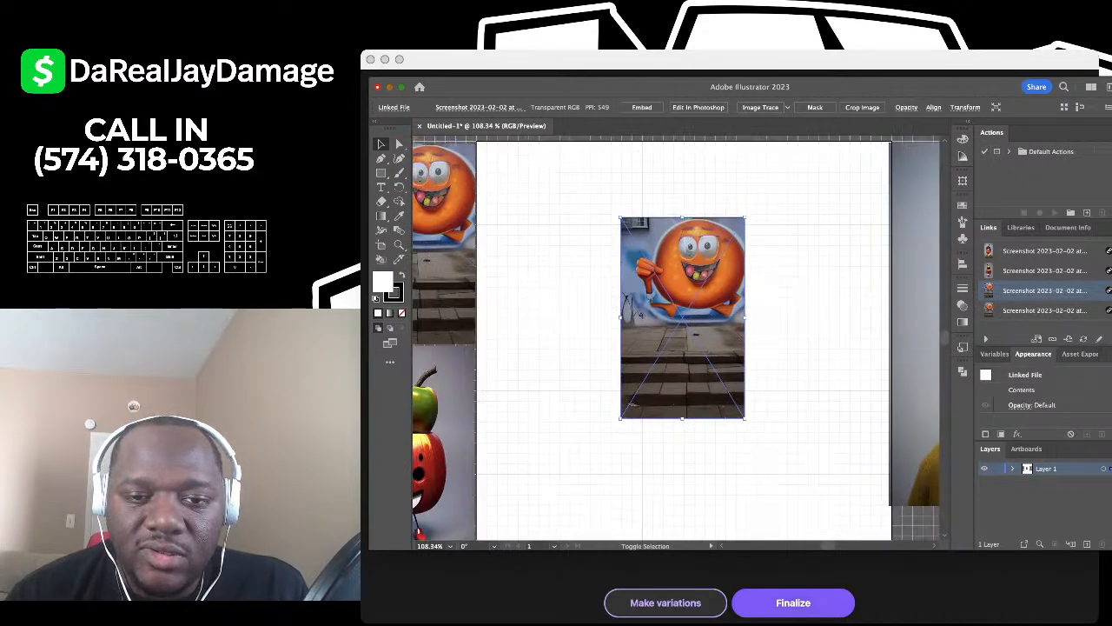
# Step: Enlarge the orange image copy proportionally until it fills most of the artboard's height without reaching past its lower edge
pyautogui.moveTo(682, 419); pyautogui.dragTo(682, 245)
pyautogui.scroll(5, 682, 252)
pyautogui.scroll(-4, 682, 252)
pyautogui.scroll(3, 682, 252)
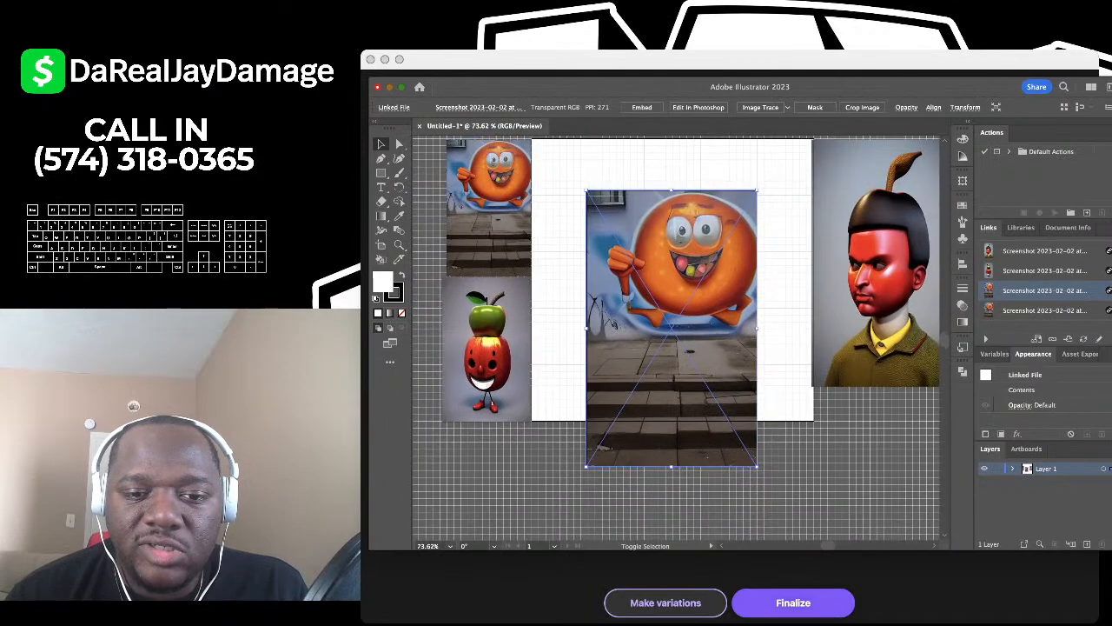
pyautogui.moveTo(671, 466); pyautogui.dragTo(672, 400)
# Step: Move the enlarged orange copy slightly down and to the left on the artboard
pyautogui.scroll(3, 671, 400)
pyautogui.scroll(5, 676, 357)
pyautogui.scroll(-2, 676, 357)
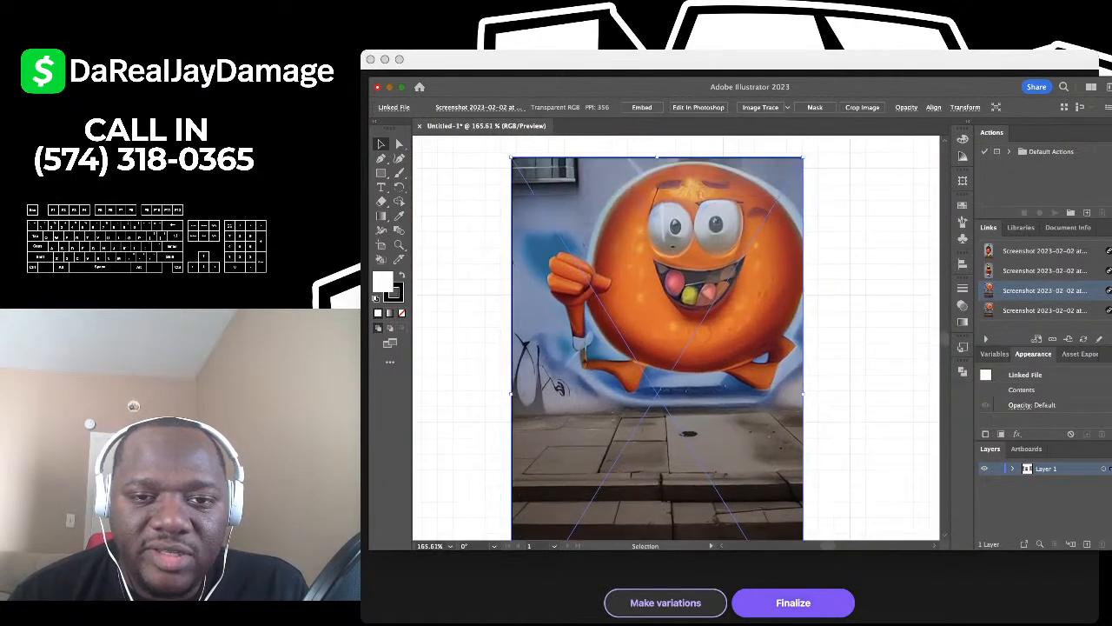
pyautogui.scroll(2, 676, 357)
pyautogui.scroll(-4, 666, 383)
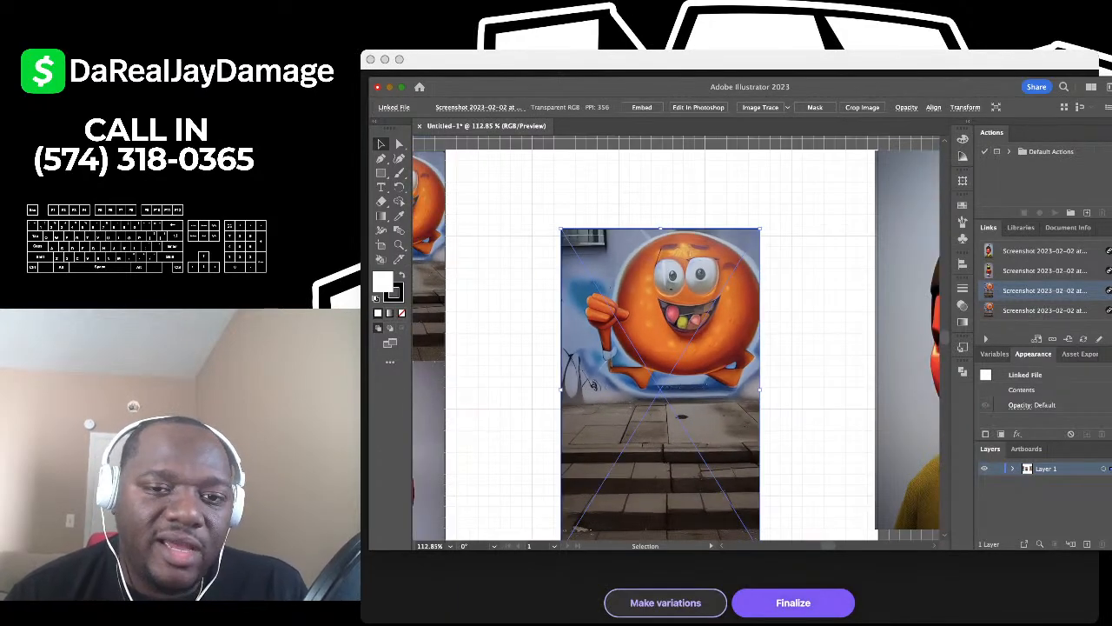
pyautogui.scroll(-2, 675, 339)
pyautogui.scroll(3, 676, 339)
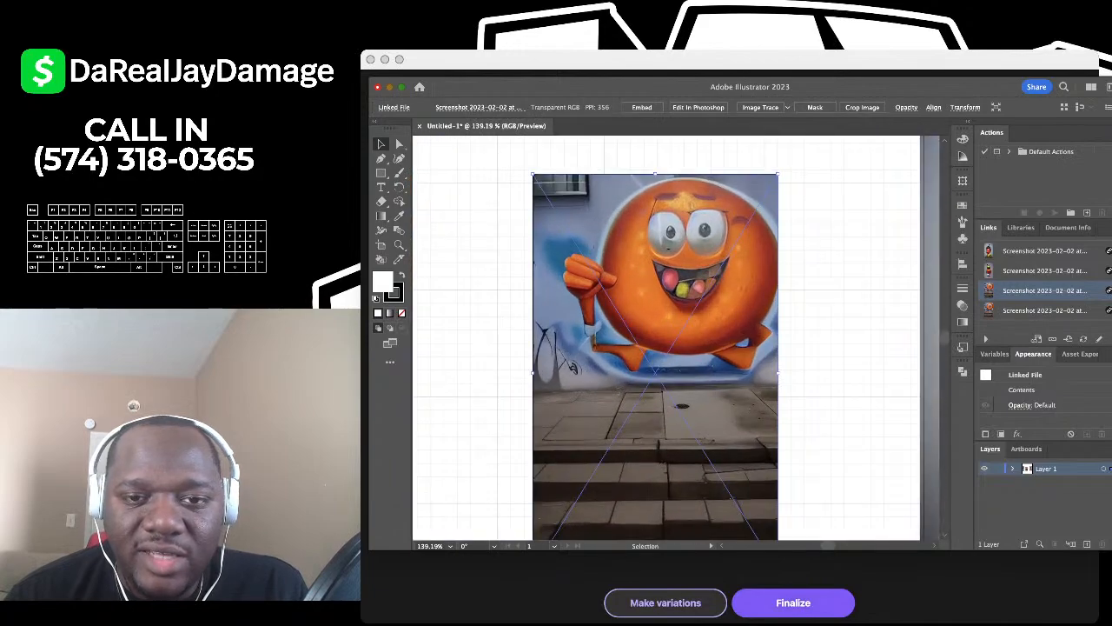
pyautogui.scroll(-1, 695, 282)
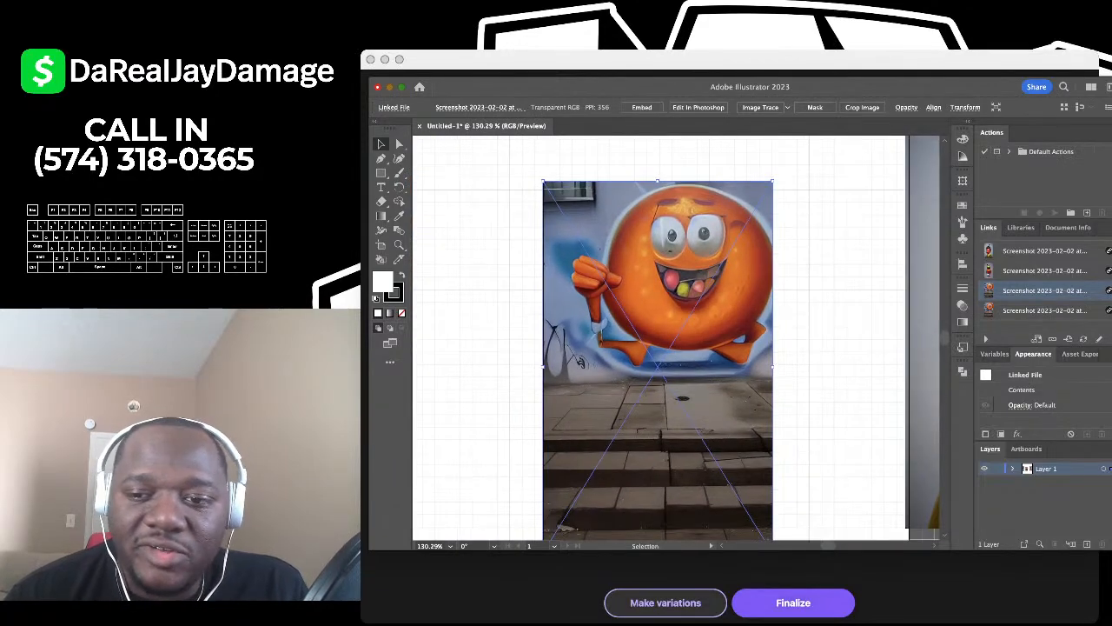
pyautogui.scroll(-3, 776, 358)
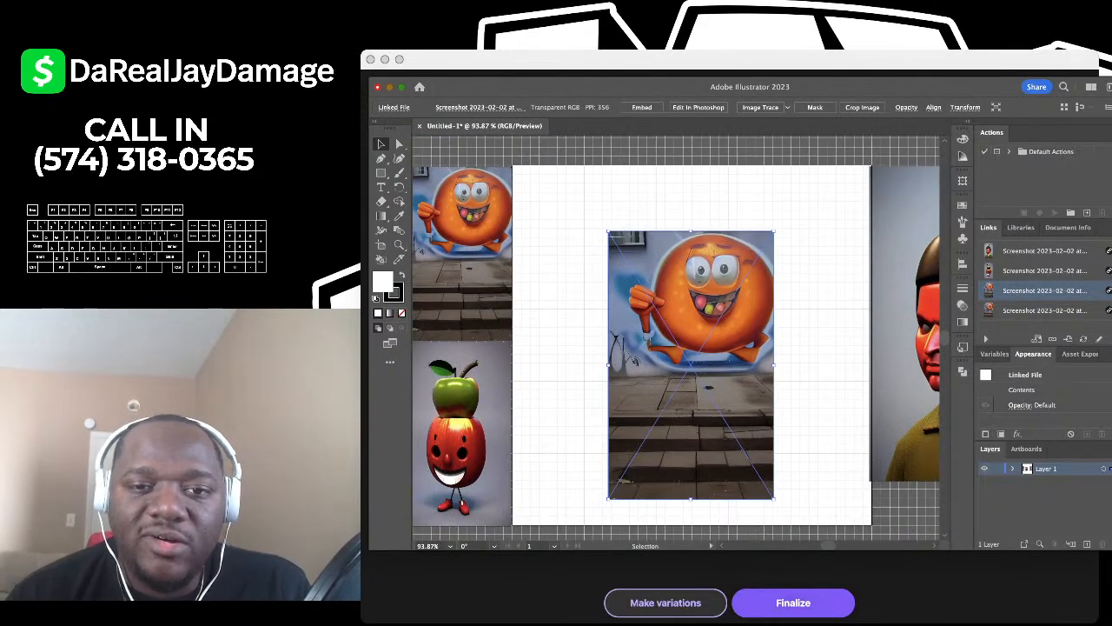
pyautogui.moveTo(691, 347); pyautogui.dragTo(672, 363)
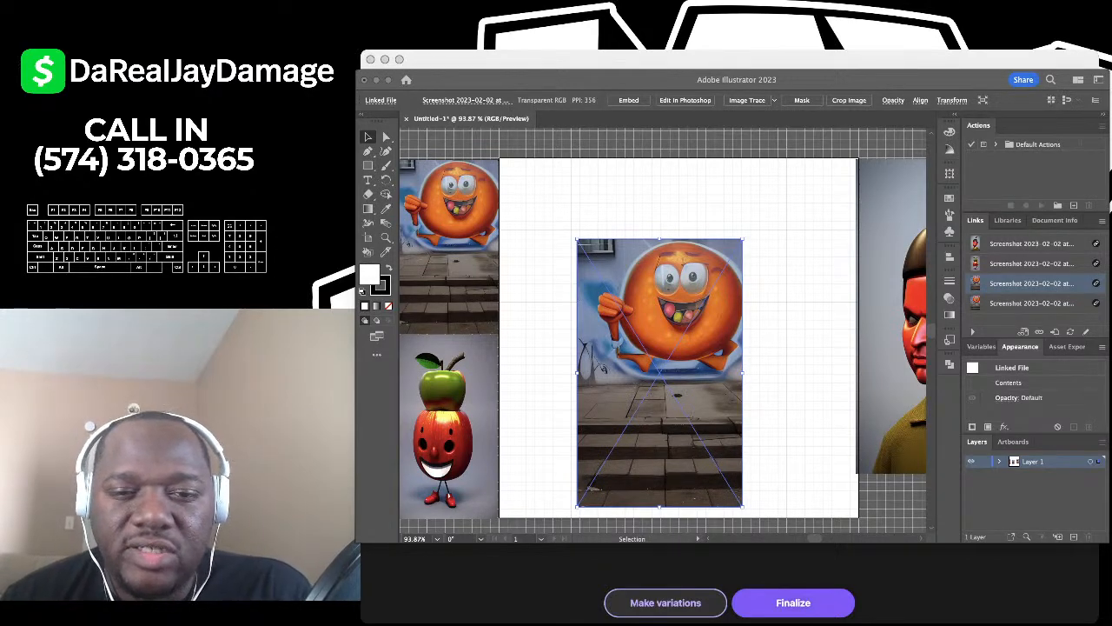
pyautogui.scroll(3, 693, 319)
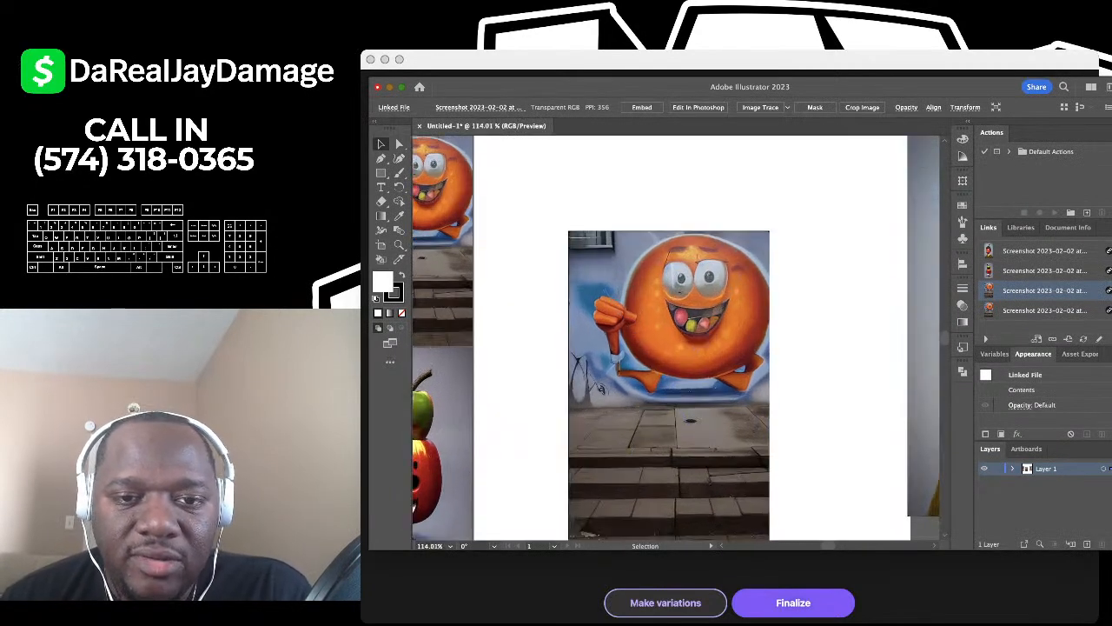
pyautogui.scroll(-5, 693, 319)
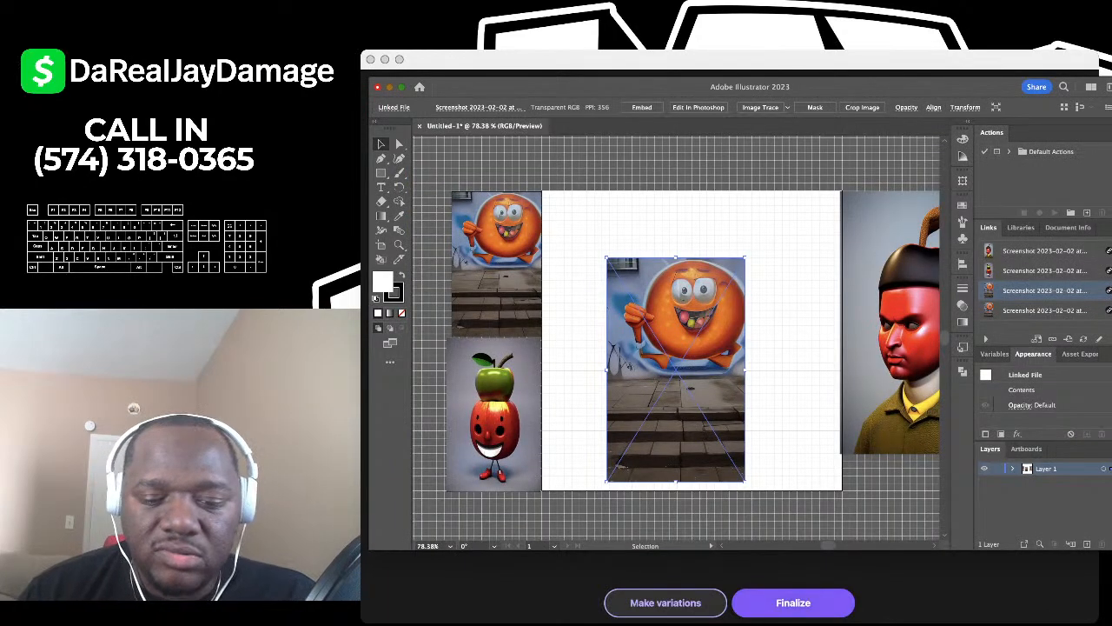
# Step: Transfer the orange copy to a new layer at the same position, with Layer 1 locked and hidden
pyautogui.press('Delete')
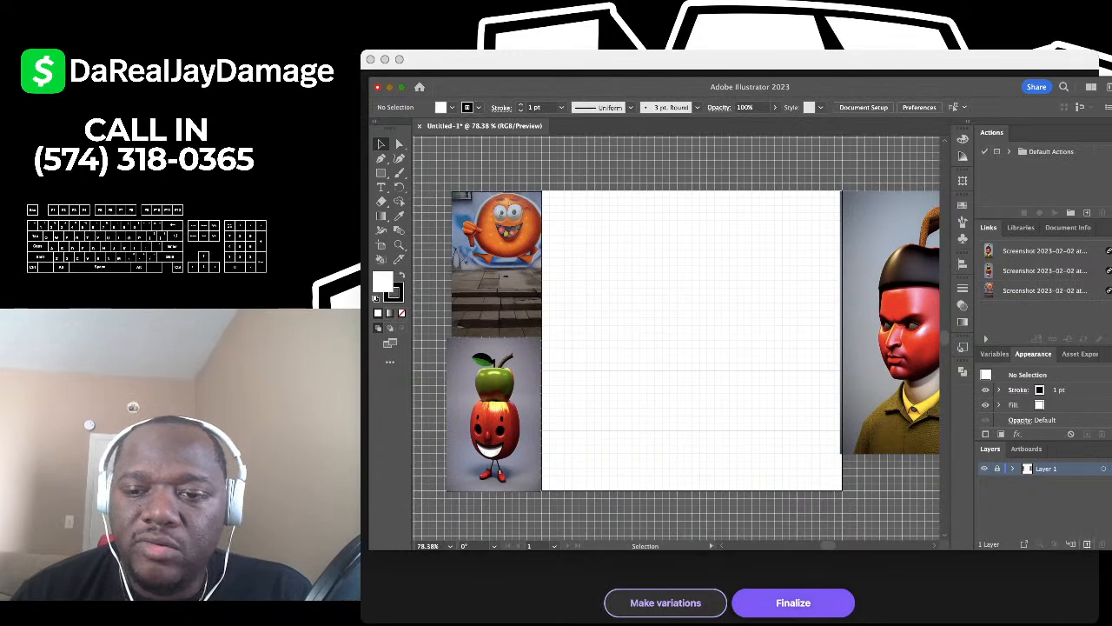
pyautogui.click(1086, 543)
pyautogui.press('super+v')
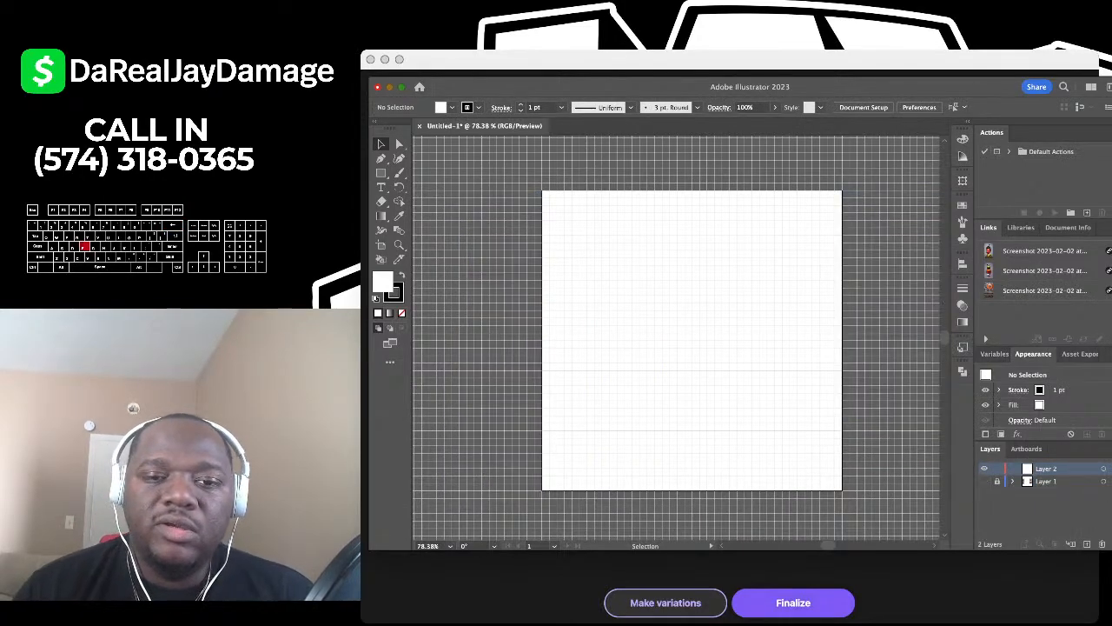
pyautogui.scroll(-3, 606, 366)
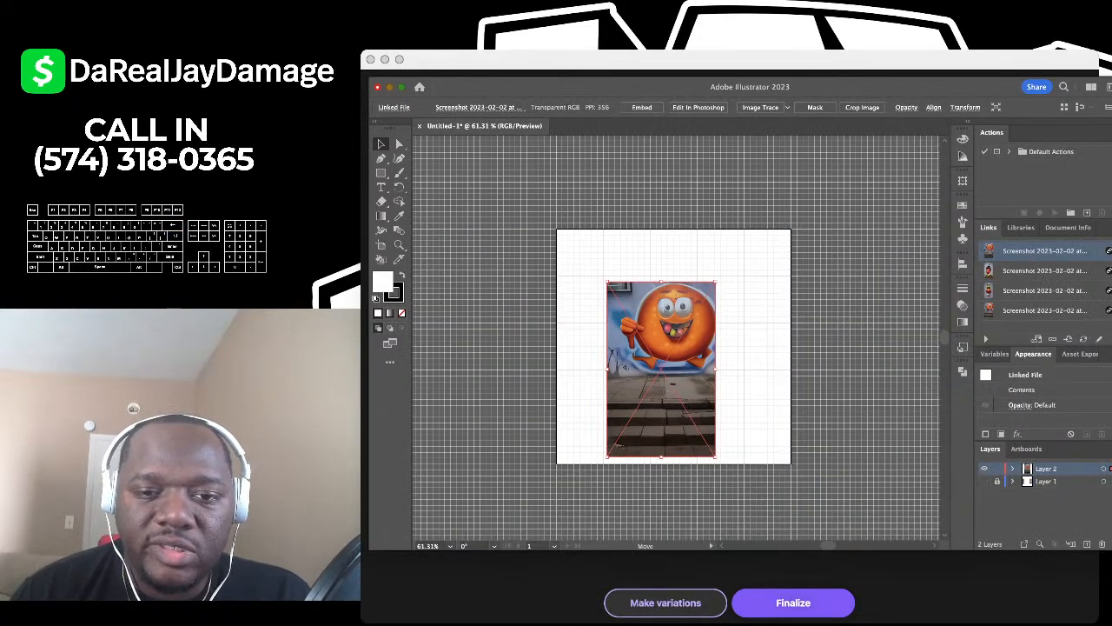
# Step: Enlarge the orange image on Layer 2 and move it up so the character sits in the upper middle of the artboard
pyautogui.moveTo(647, 369); pyautogui.dragTo(648, 412)
pyautogui.moveTo(660, 325)
pyautogui.mouseDown()
pyautogui.moveTo(660, 268)
pyautogui.moveTo(667, 324)
pyautogui.mouseUp()
pyautogui.scroll(9, 672, 331)
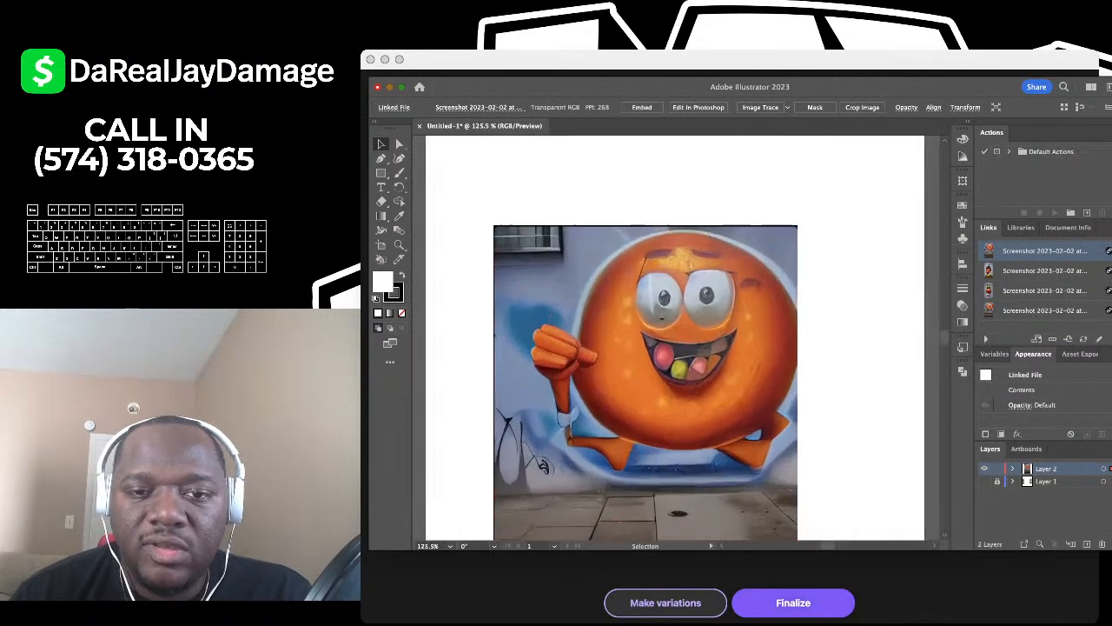
pyautogui.scroll(-4, 672, 333)
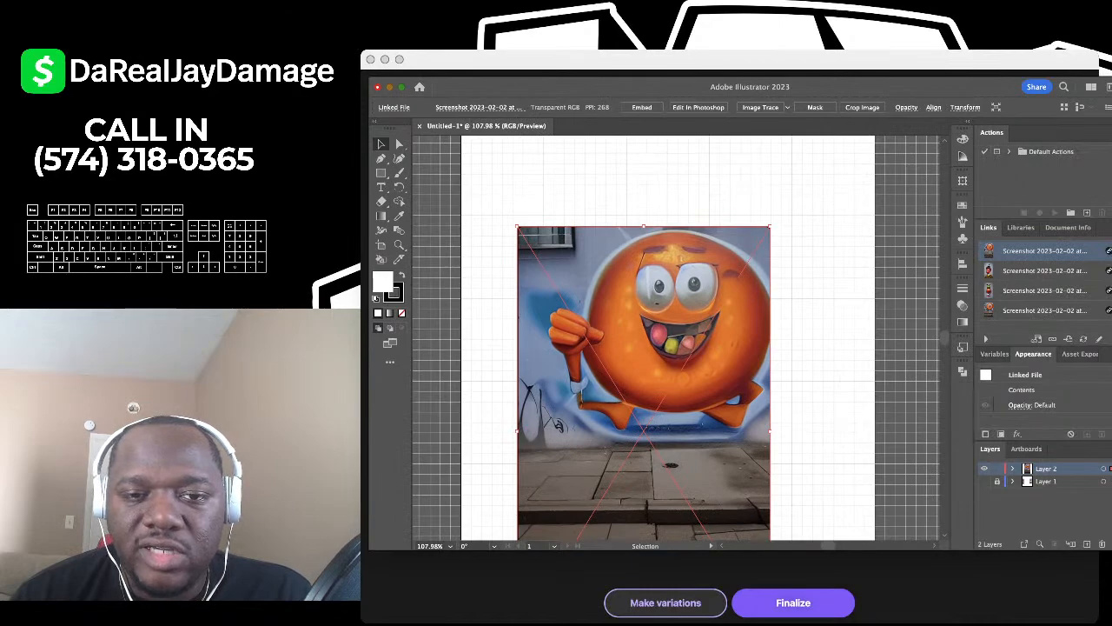
pyautogui.moveTo(644, 365); pyautogui.dragTo(652, 333)
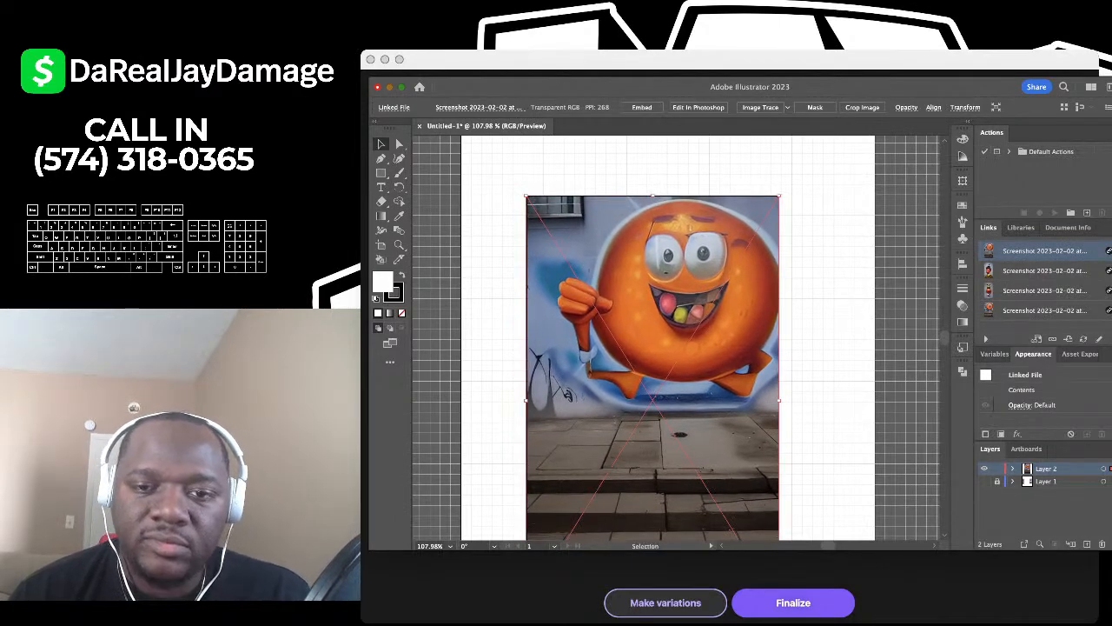
# Step: Turn Layer 2 into a dimmed, locked template layer and add a new layer above it for drawing
pyautogui.press('Return')
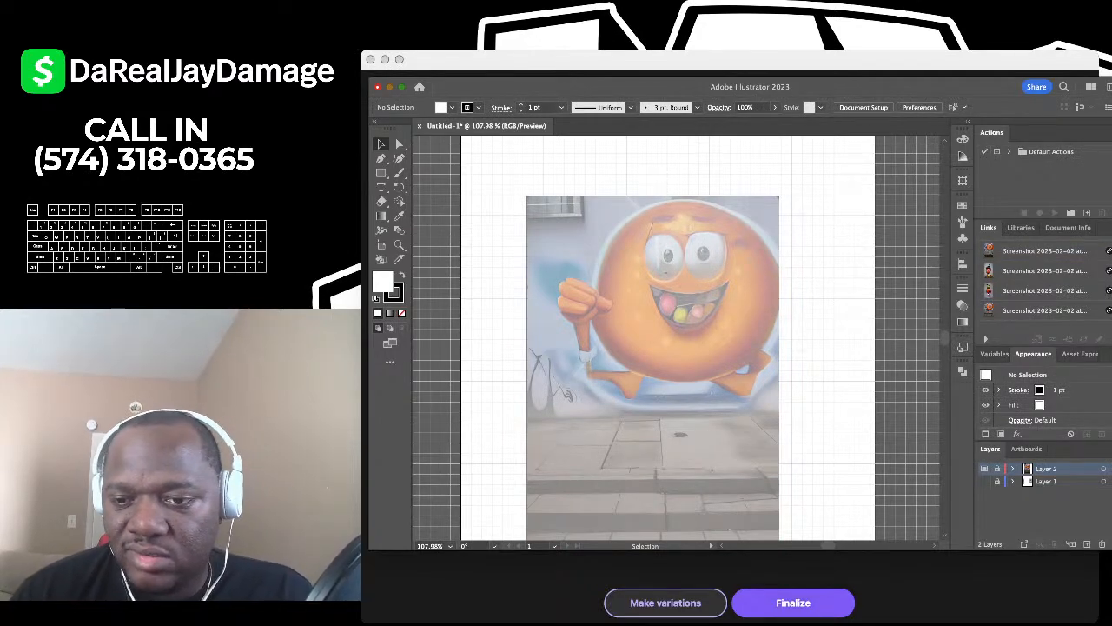
pyautogui.click(1087, 544)
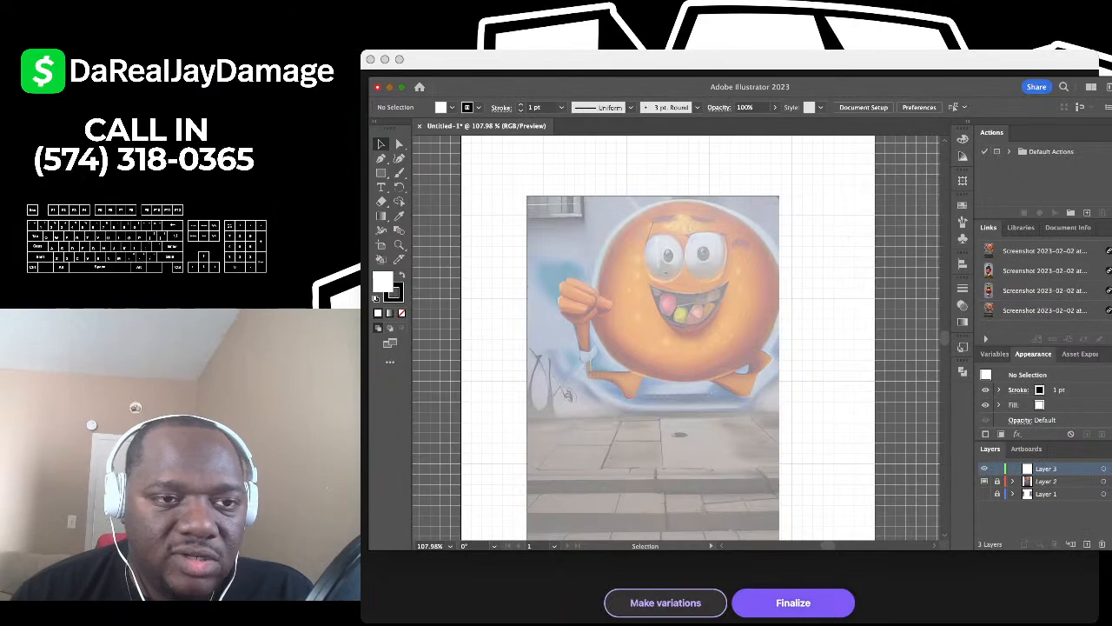
# Step: Trace the orange's round body as a closed Curvature path with no fill and a 1 pt black stroke, fitting its left side to the template
pyautogui.press('/')
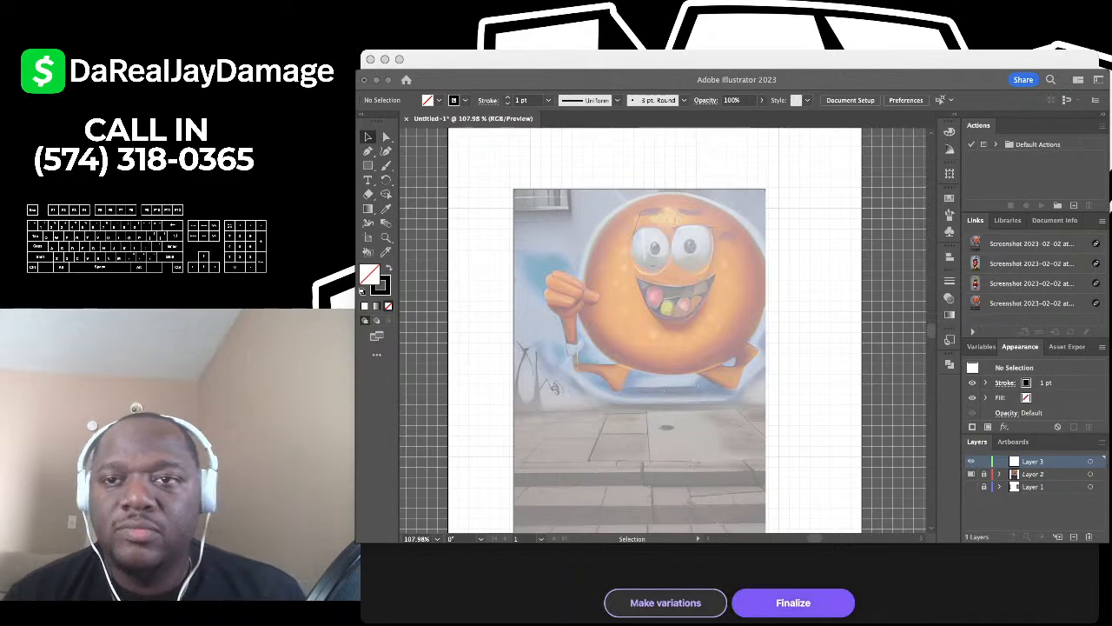
pyautogui.moveTo(574, 80); pyautogui.dragTo(587, 87)
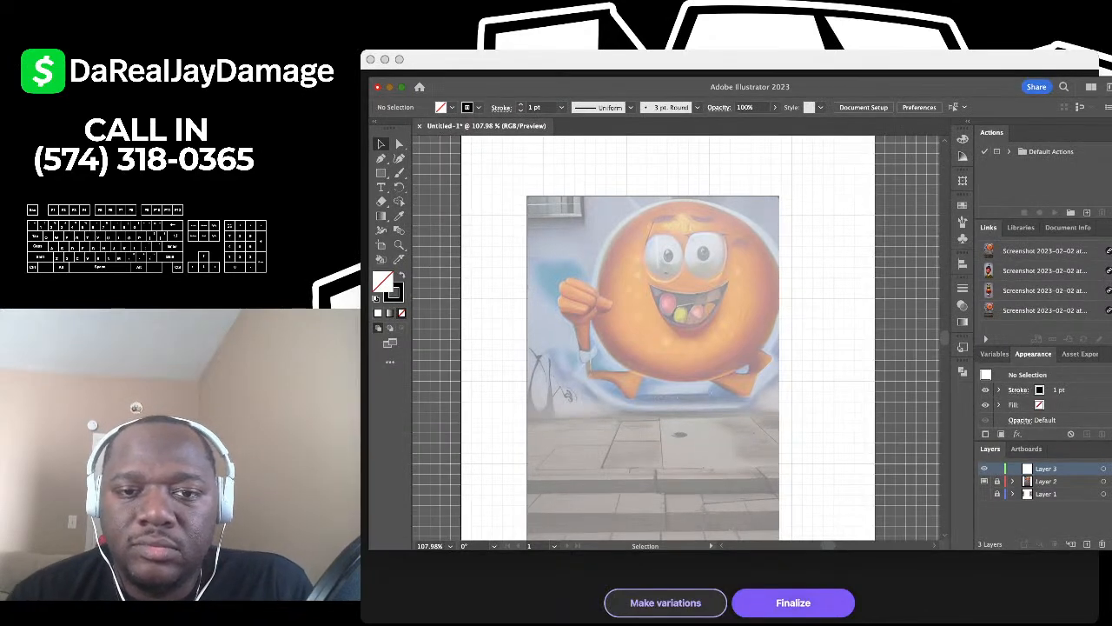
pyautogui.click(399, 158)
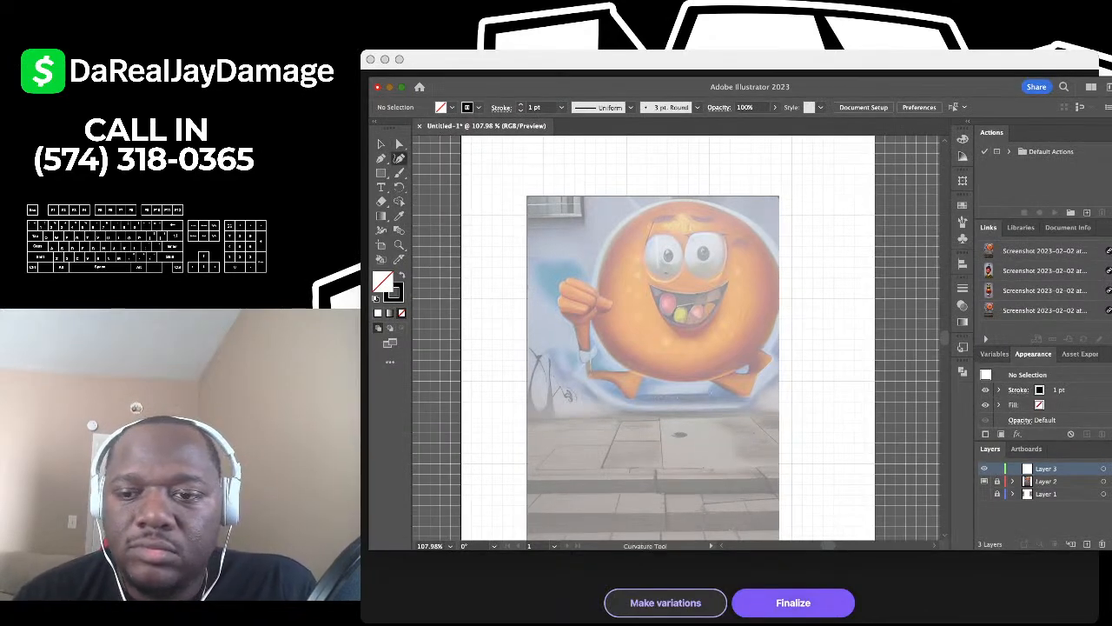
pyautogui.scroll(2, 647, 271)
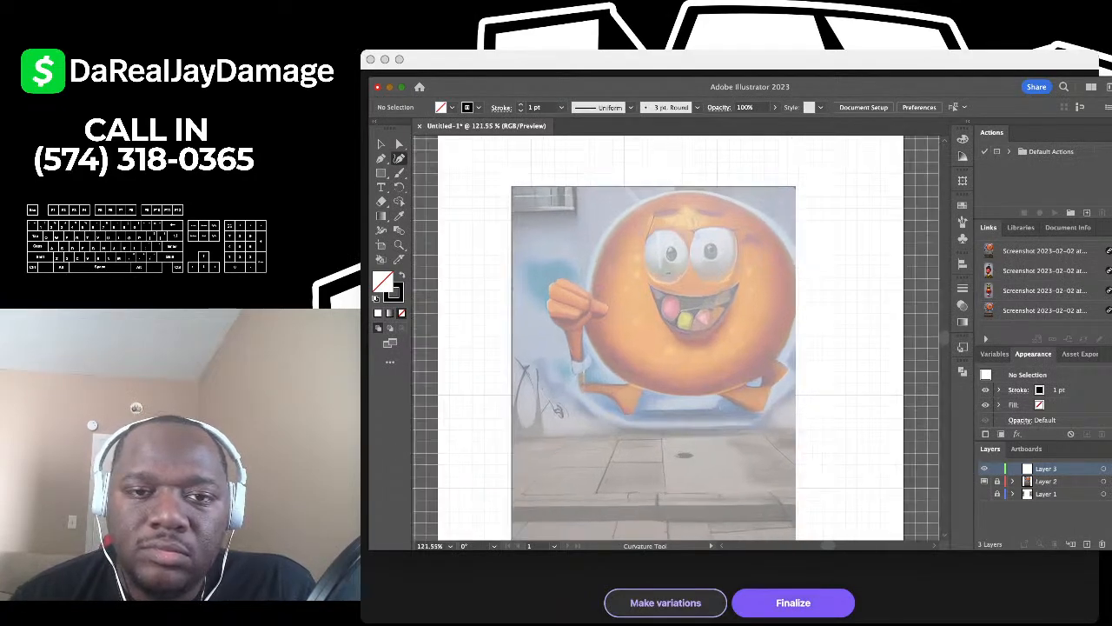
pyautogui.click(686, 189)
pyautogui.click(587, 287)
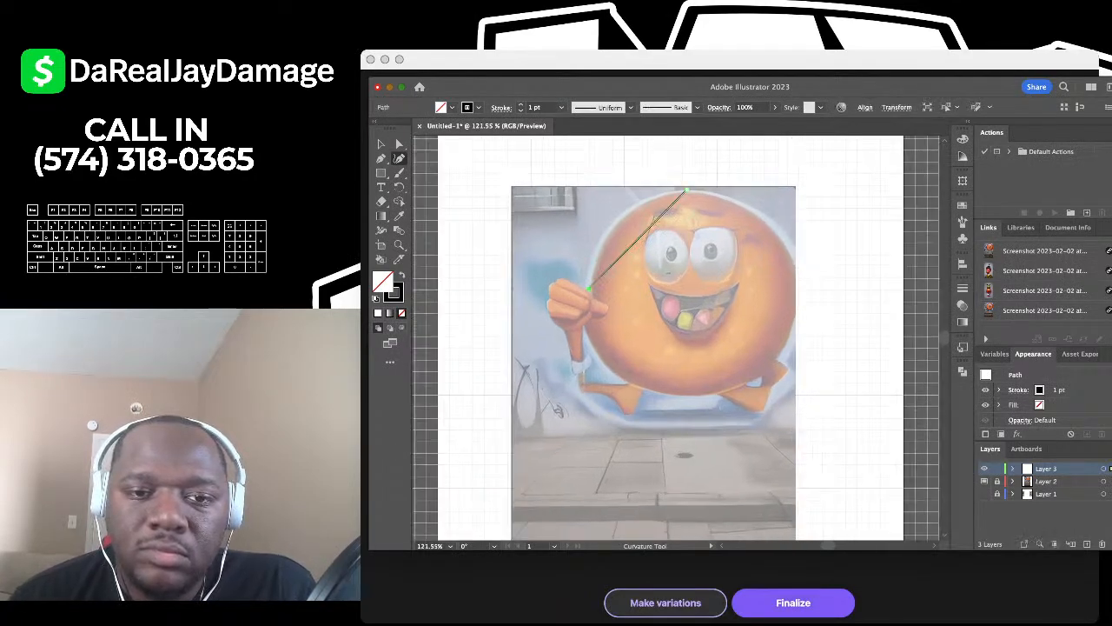
pyautogui.click(686, 395)
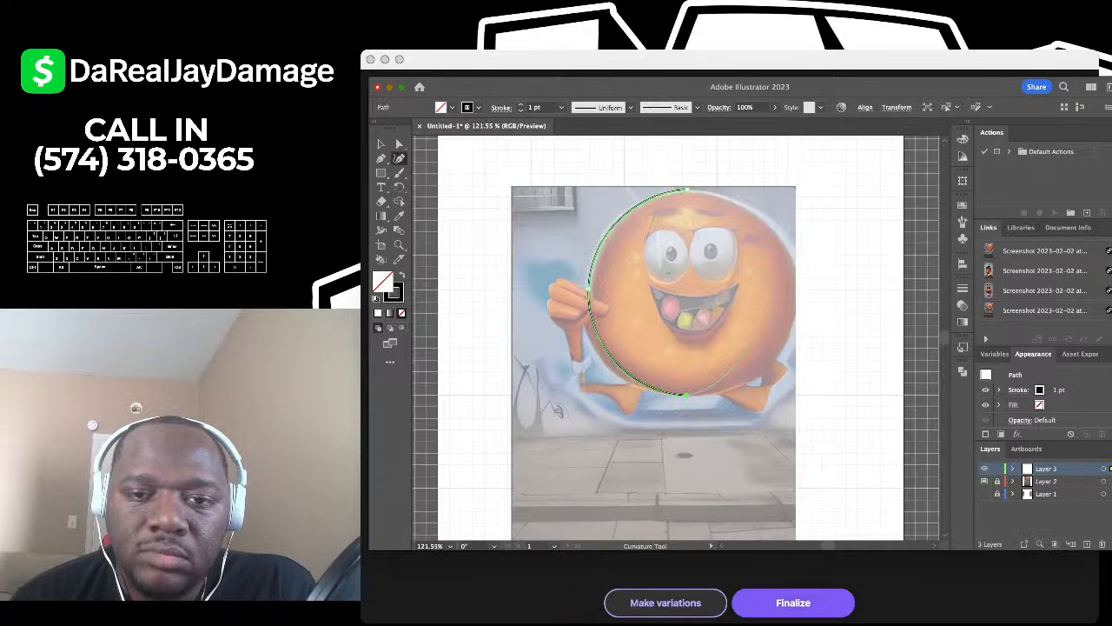
pyautogui.click(798, 290)
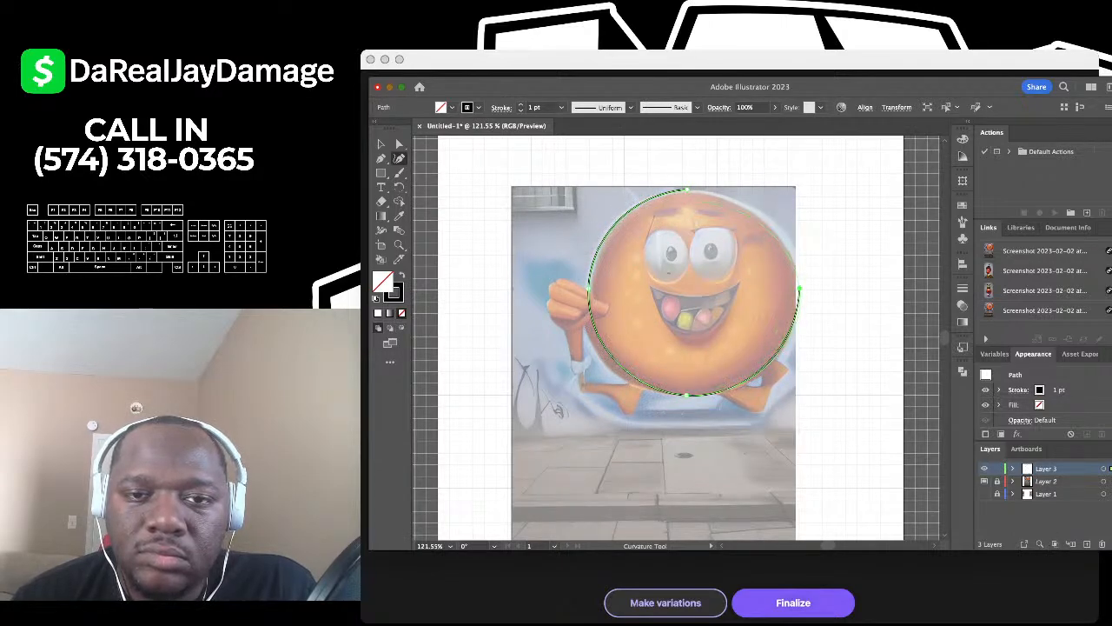
pyautogui.click(687, 189)
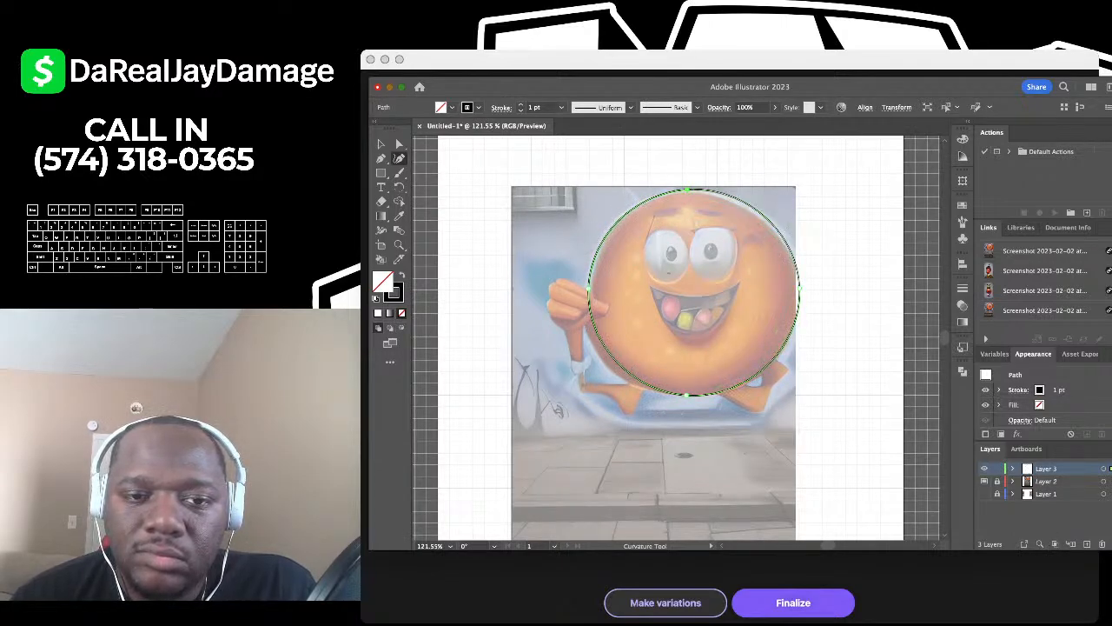
pyautogui.moveTo(588, 289); pyautogui.dragTo(588, 306)
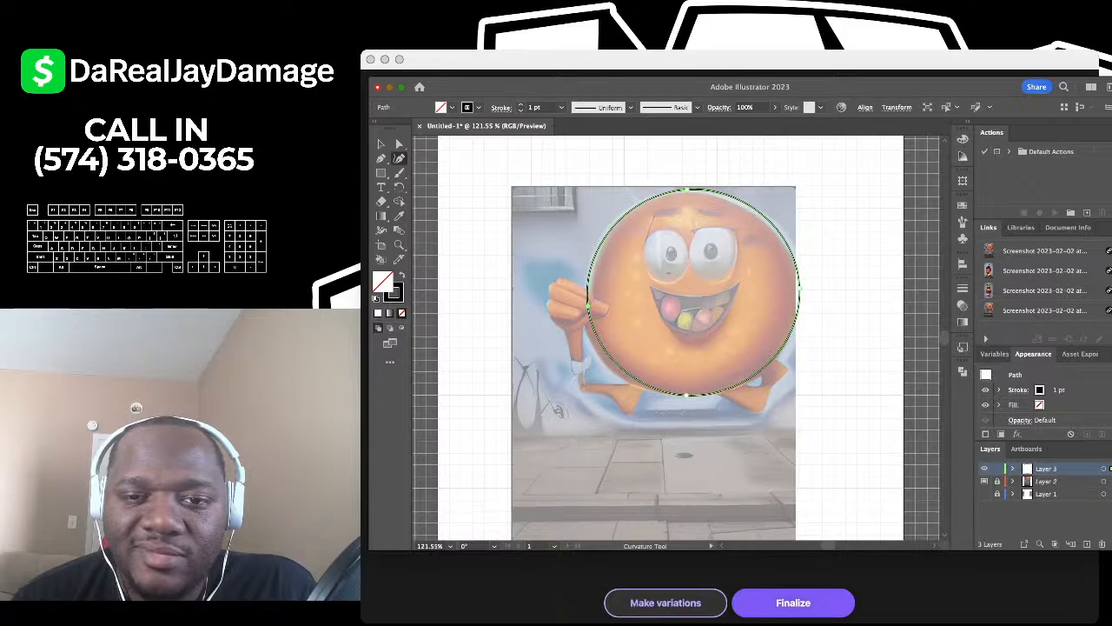
# Step: Trace the upper edge of the mouth with a three-point Curvature path running from corner to corner
pyautogui.scroll(10, 679, 245)
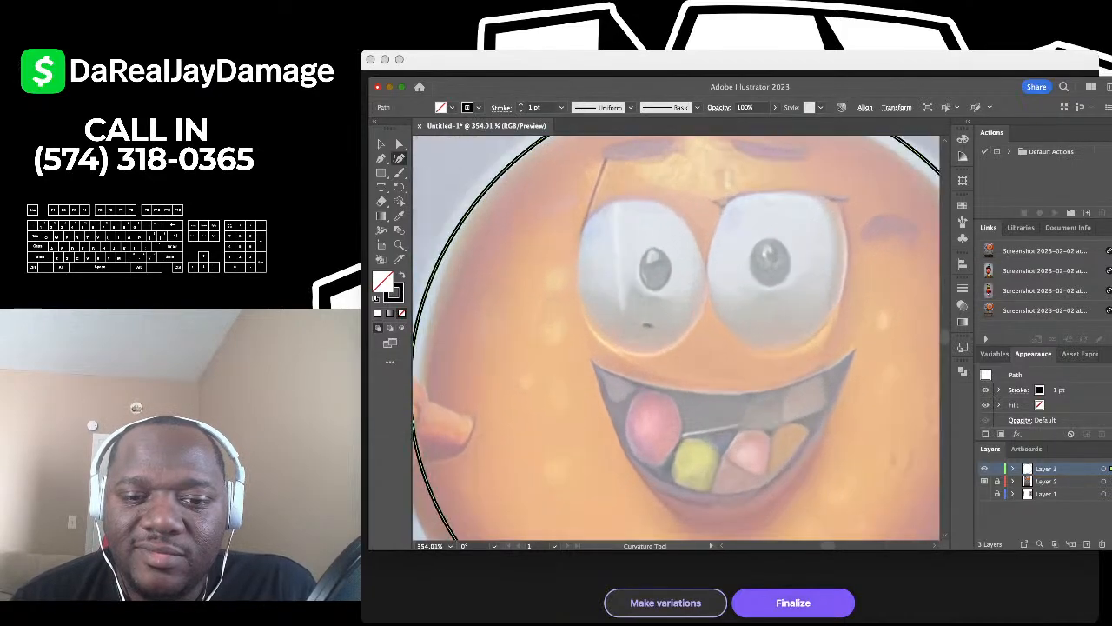
pyautogui.scroll(-6, 660, 254)
pyautogui.scroll(-2, 658, 278)
pyautogui.scroll(3, 656, 295)
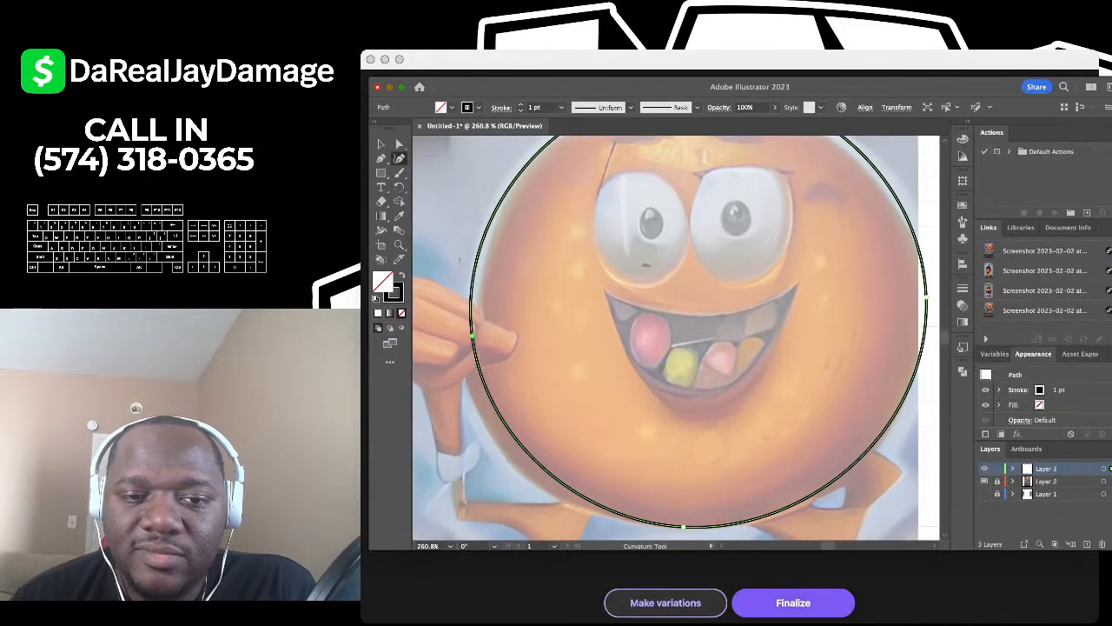
pyautogui.click(700, 315)
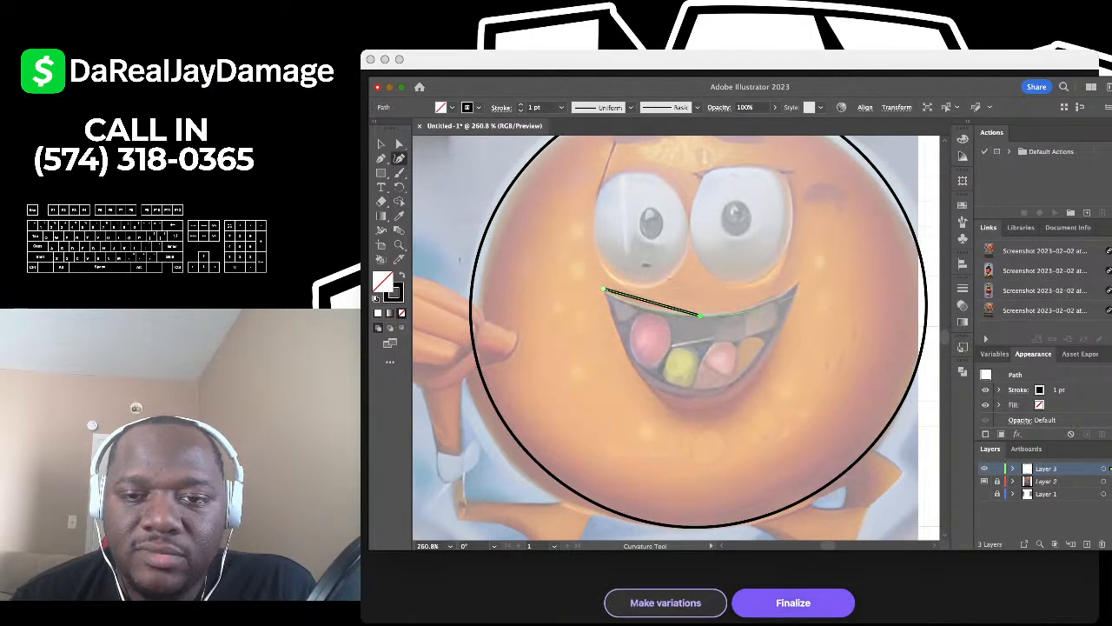
pyautogui.click(798, 283)
# Step: Close the mouth shape with straight Pen segments from both corners to a point just below the lower lip
pyautogui.press('p')
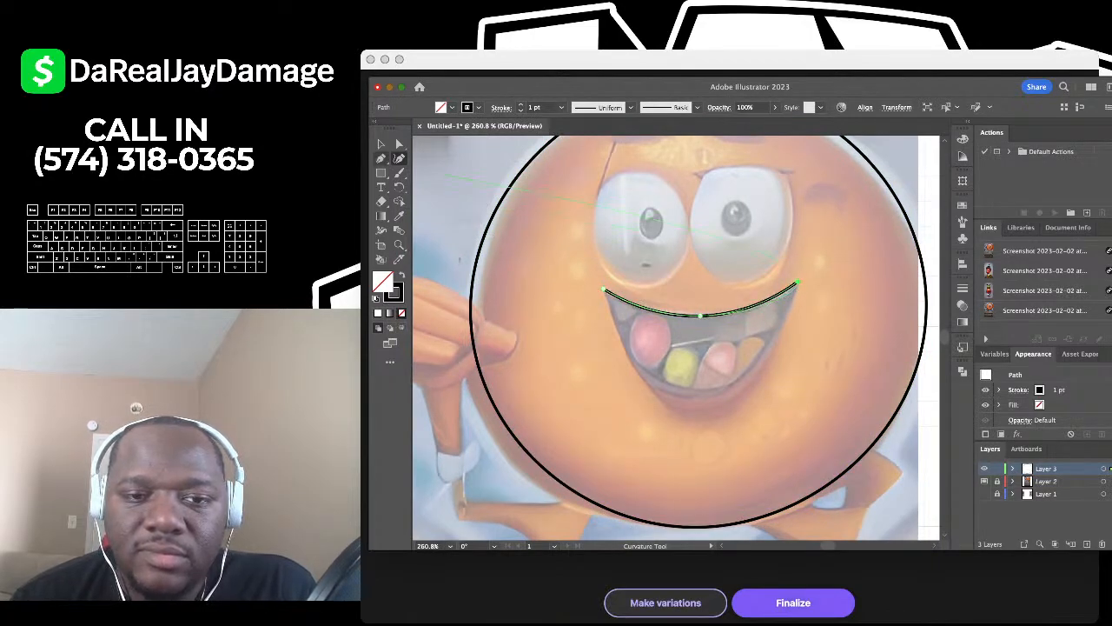
pyautogui.click(605, 288)
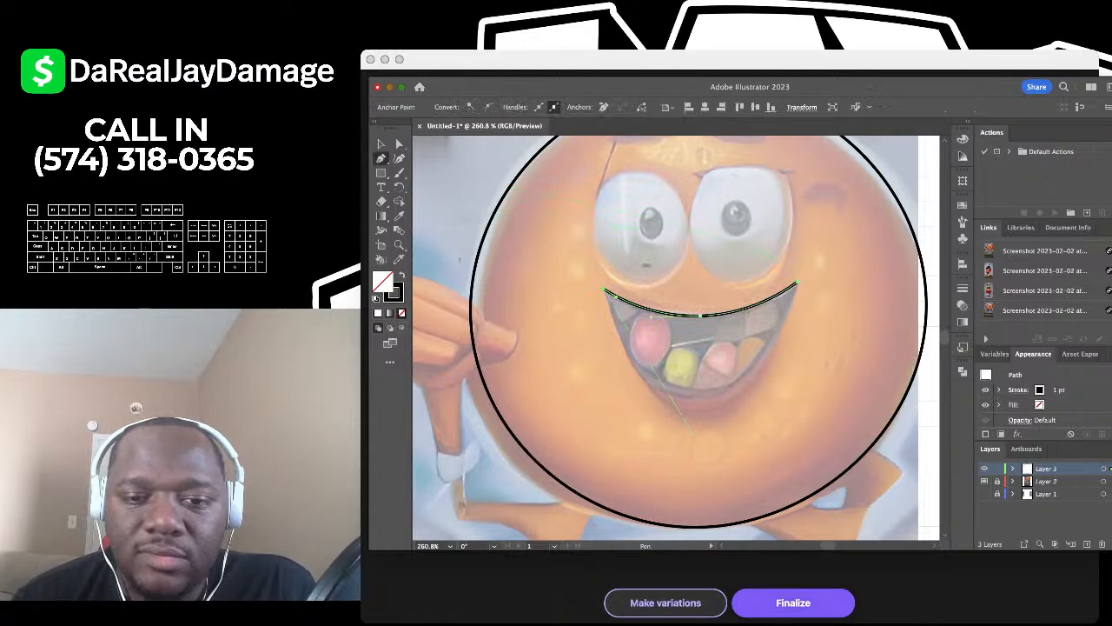
pyautogui.click(700, 413)
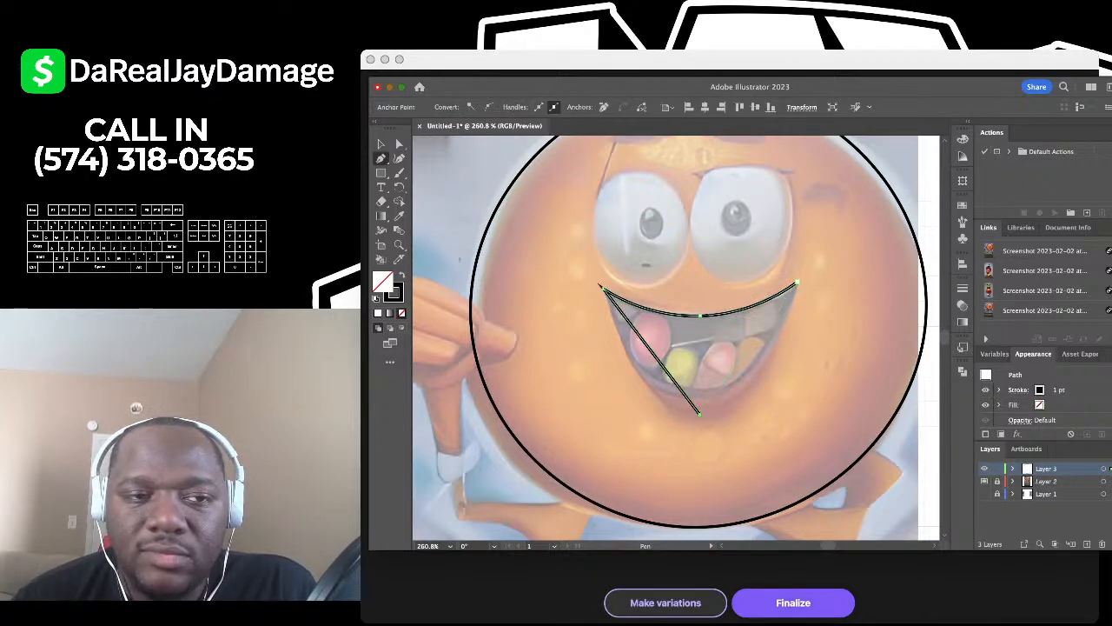
pyautogui.click(797, 282)
# Step: Bend the mouth's straight lower edges into a smooth curve that follows the lower lip, adjusting both sides, and deselect the path
pyautogui.click(398, 158)
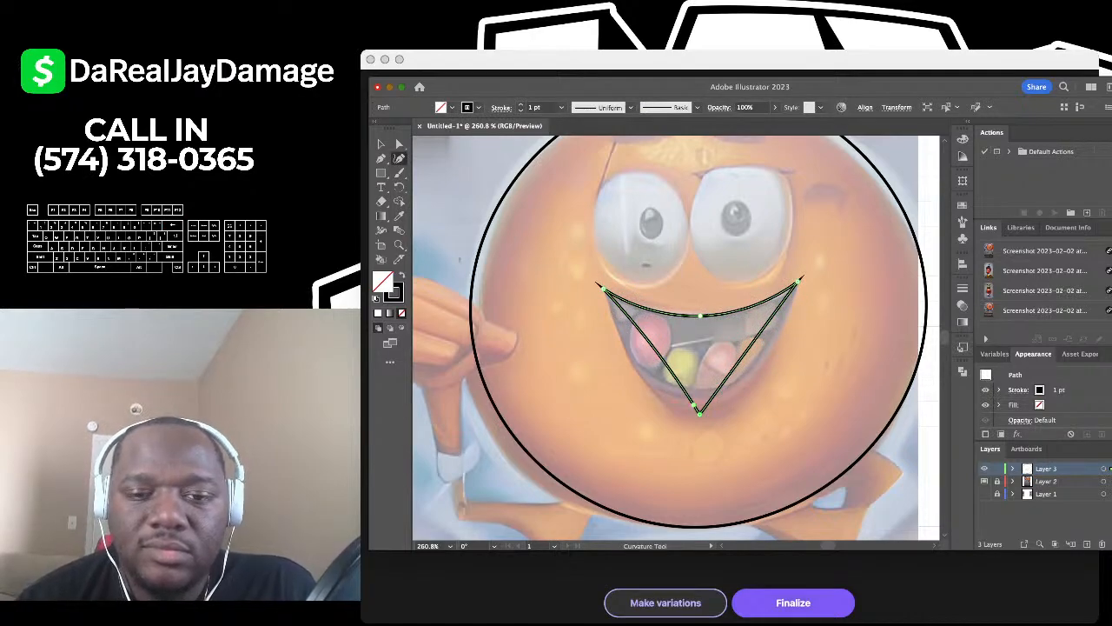
pyautogui.press('Delete')
pyautogui.moveTo(693, 405); pyautogui.dragTo(692, 407)
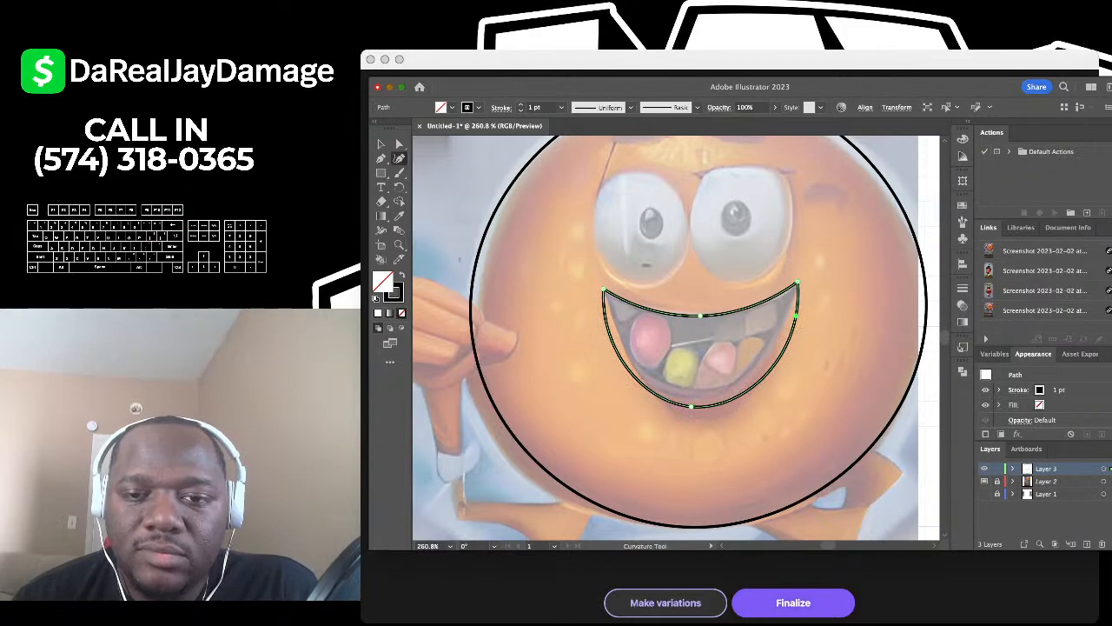
pyautogui.moveTo(796, 313); pyautogui.dragTo(788, 311)
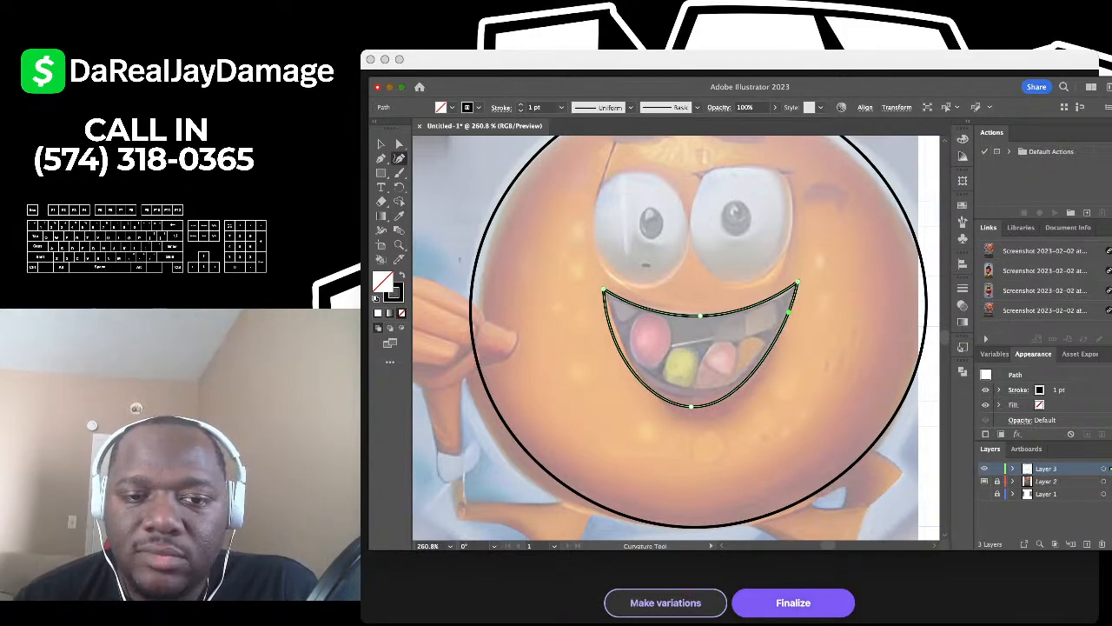
pyautogui.moveTo(609, 323); pyautogui.dragTo(611, 321)
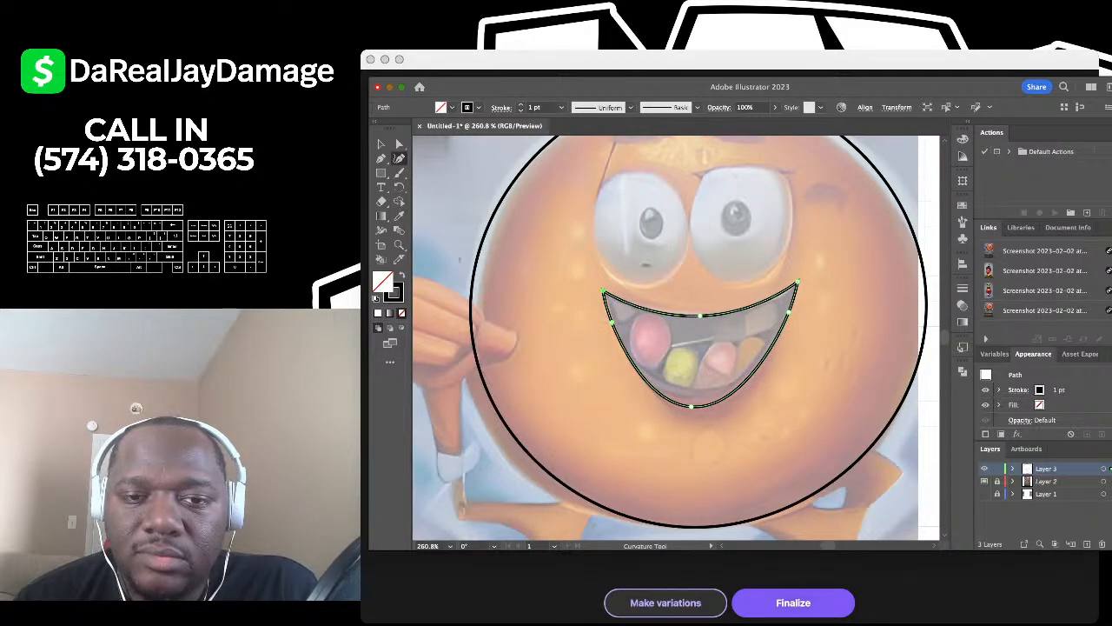
pyautogui.scroll(-5, 649, 315)
pyautogui.scroll(1, 650, 316)
pyautogui.click(381, 144)
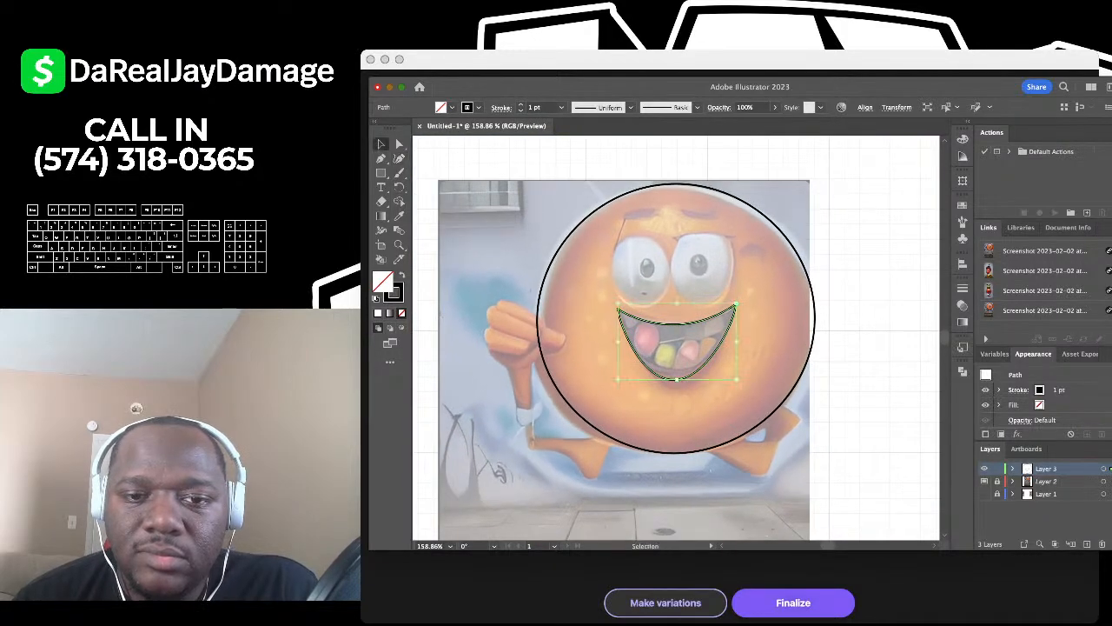
pyautogui.click(477, 165)
# Step: Trace the outline of the left eye as a closed four-point Curvature path and deselect it
pyautogui.scroll(2, 688, 280)
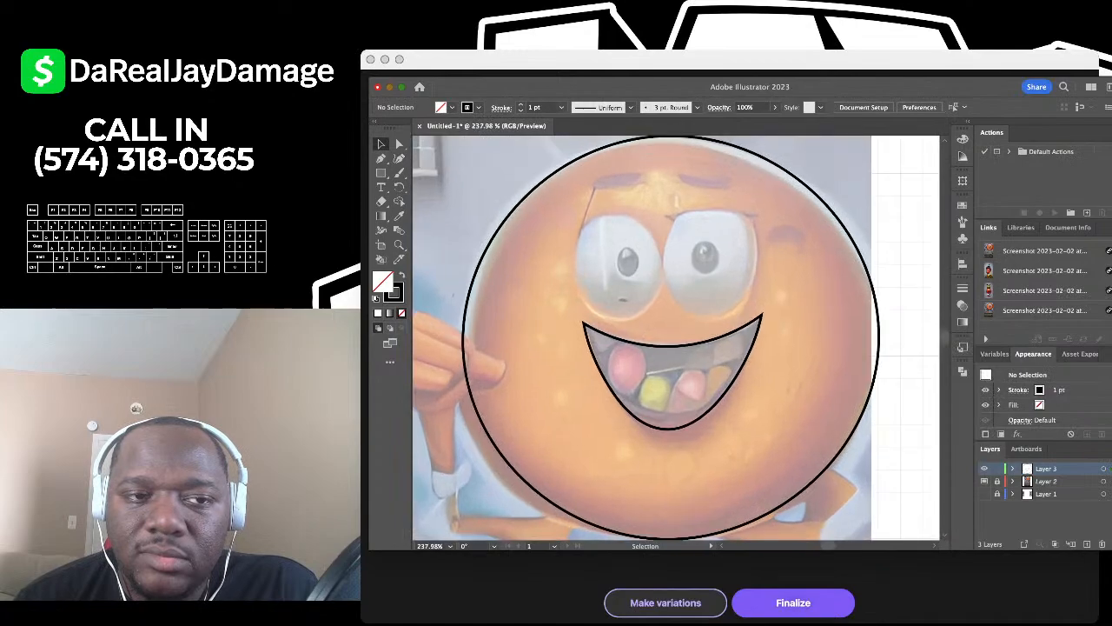
pyautogui.click(399, 158)
pyautogui.scroll(2, 608, 208)
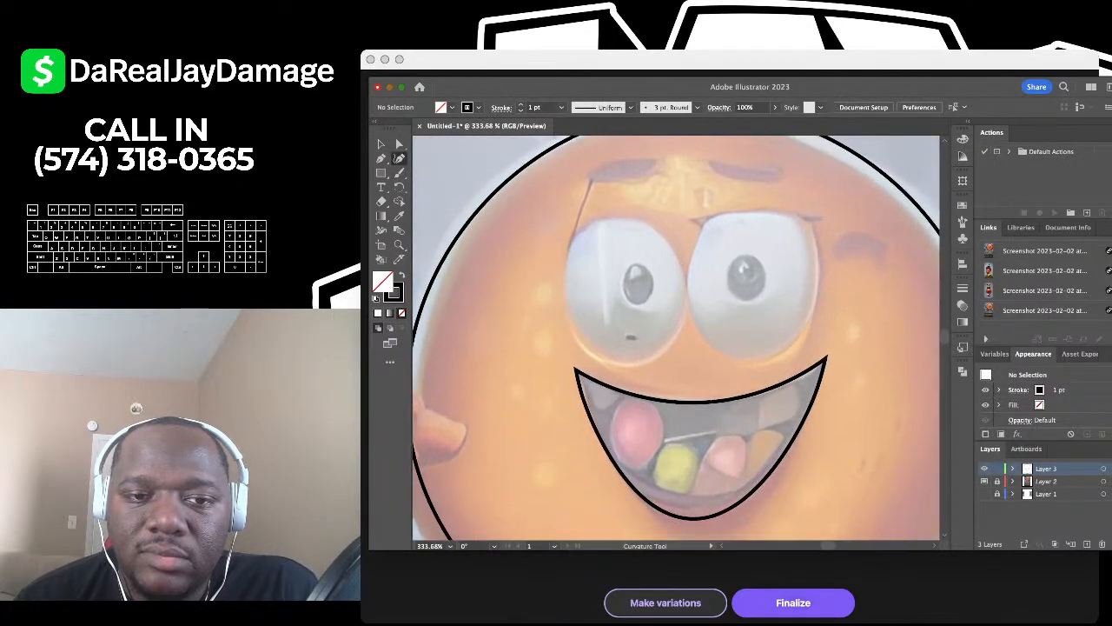
pyautogui.click(615, 217)
pyautogui.click(563, 281)
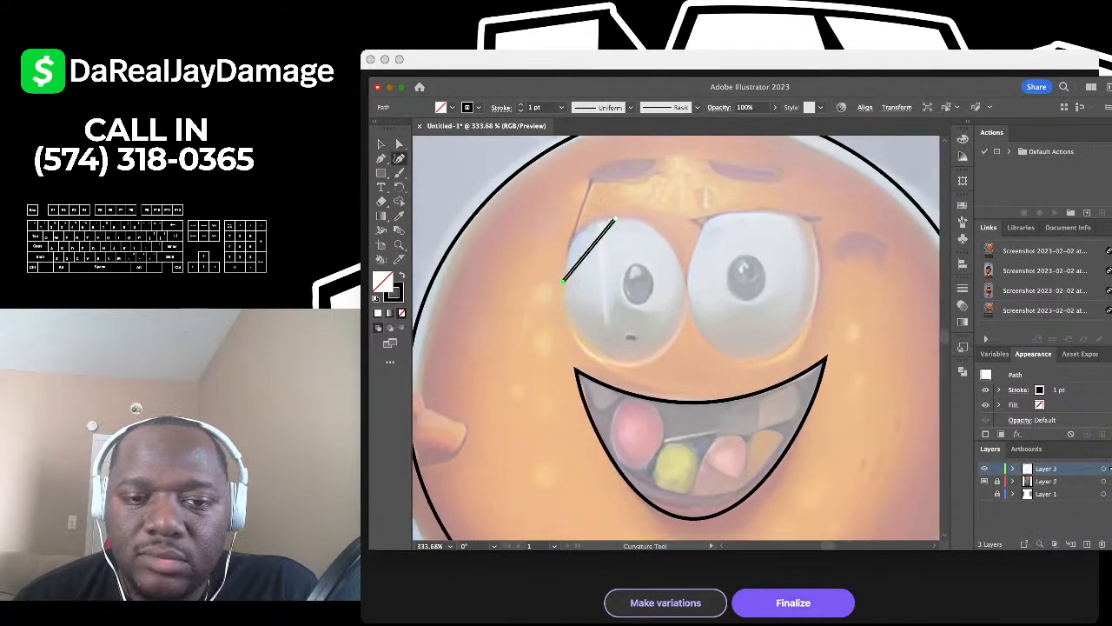
pyautogui.click(625, 364)
pyautogui.click(684, 286)
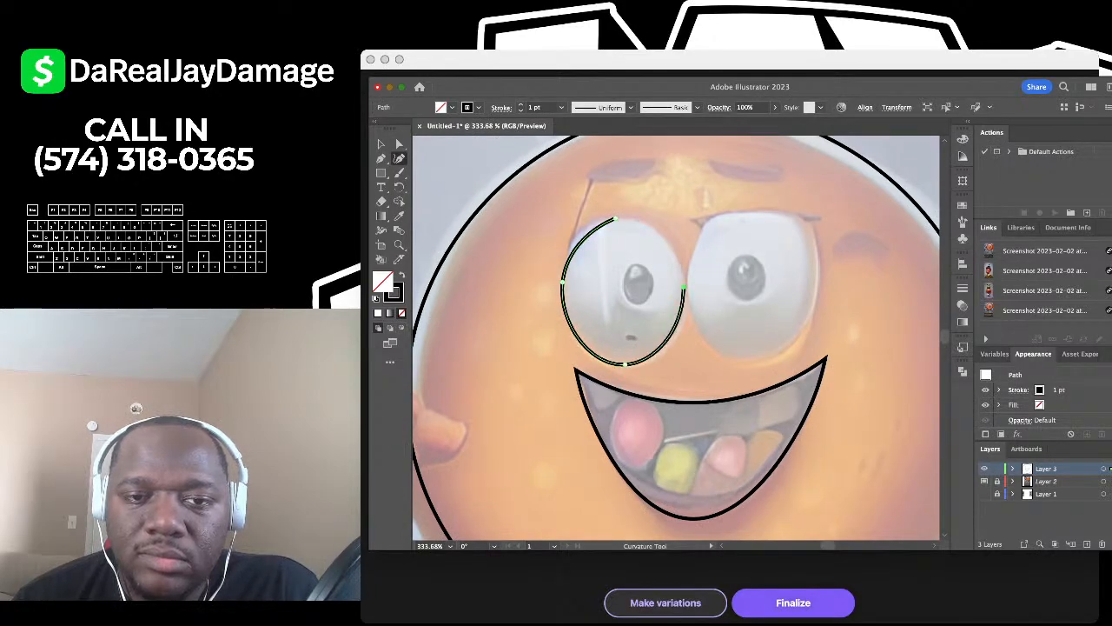
pyautogui.click(615, 218)
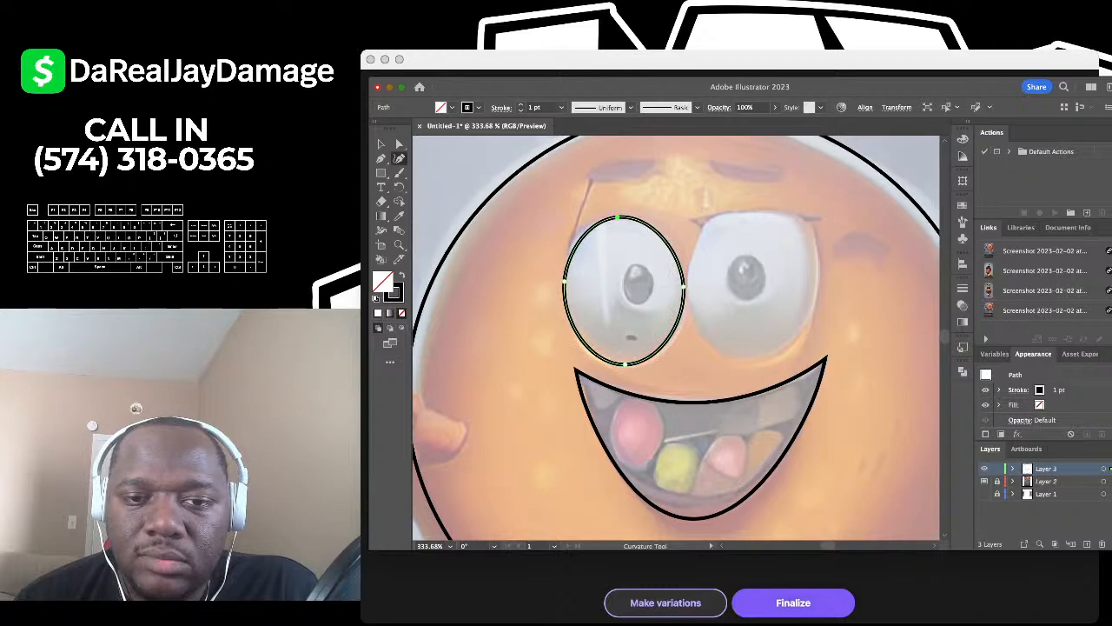
pyautogui.click(381, 144)
pyautogui.click(491, 225)
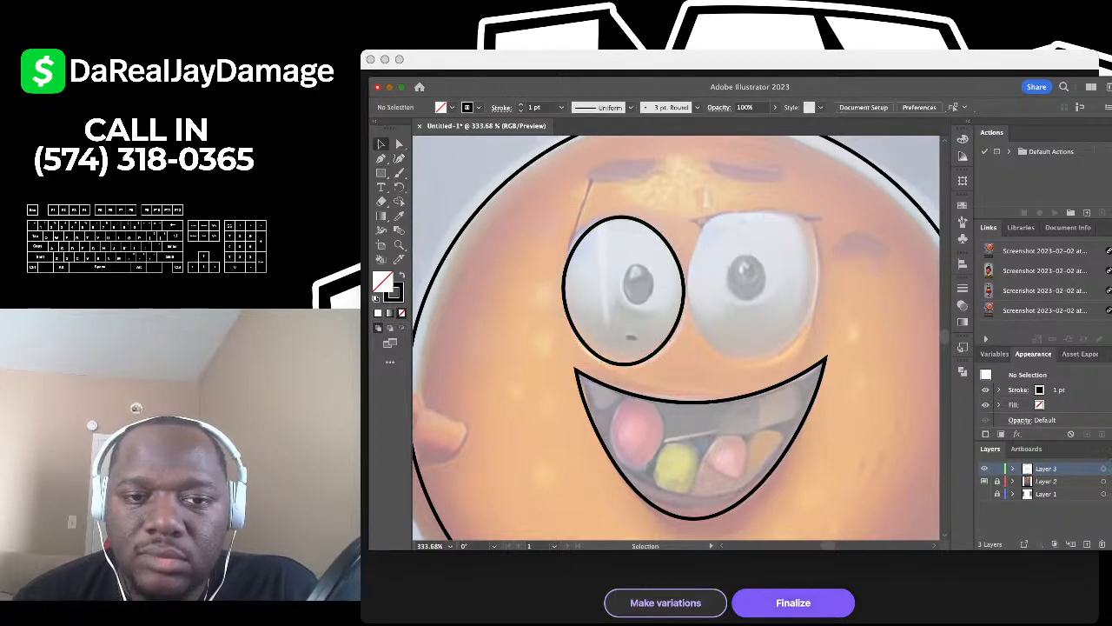
# Step: Draw a small upright ellipse over the left eye's pupil and fit its position and height to the template
pyautogui.press('l')
pyautogui.moveTo(620, 261); pyautogui.dragTo(649, 305)
pyautogui.press('Right')
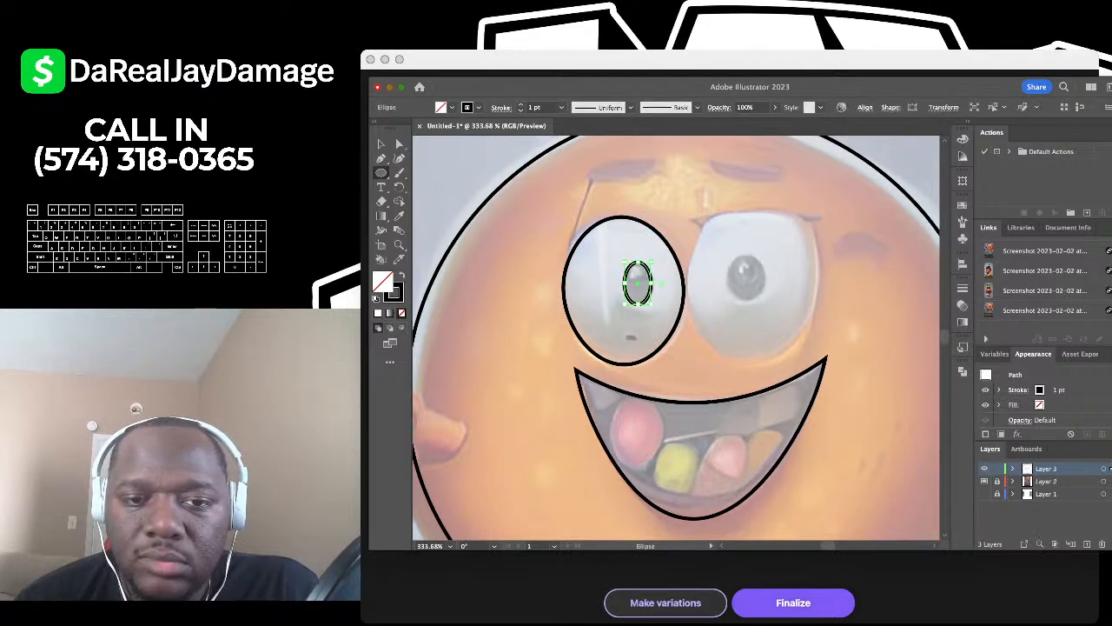
pyautogui.moveTo(651, 261); pyautogui.dragTo(652, 265)
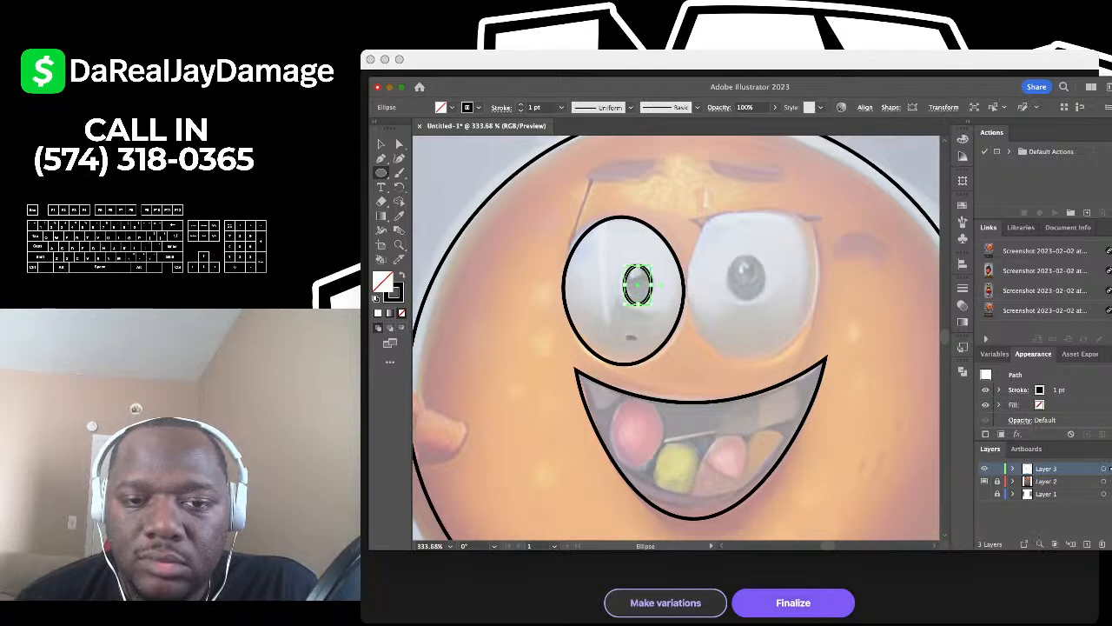
pyautogui.moveTo(651, 305); pyautogui.dragTo(651, 304)
# Step: Create a horizontally mirrored copy of the left eye and pupil, place it over the right eye, and deselect it
pyautogui.press('v')
pyautogui.moveTo(783, 248); pyautogui.dragTo(595, 285)
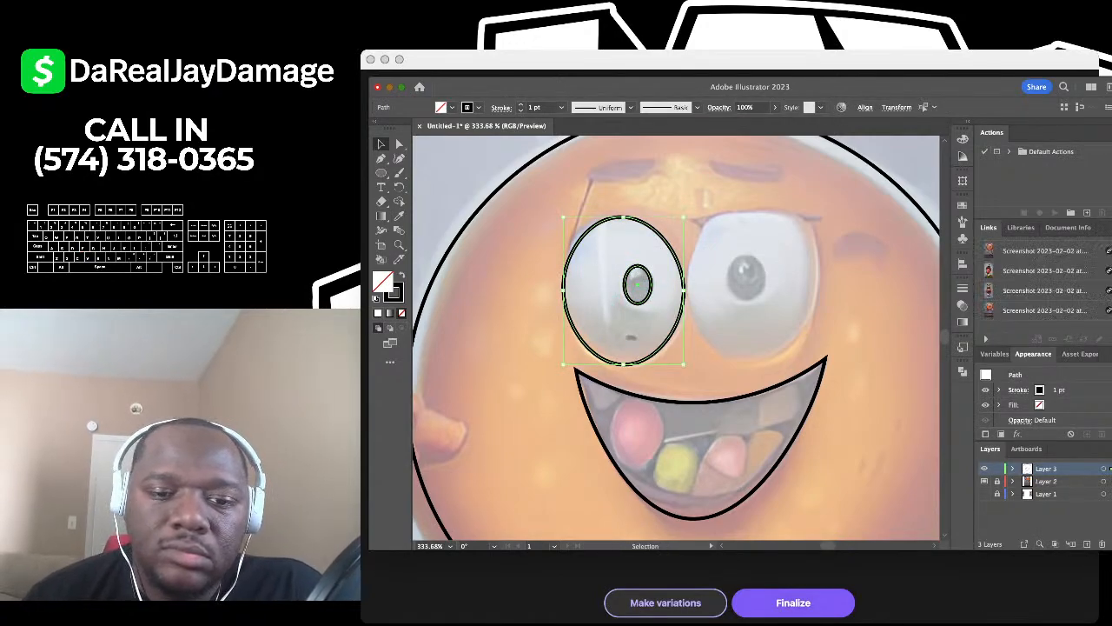
pyautogui.hotkey('alt', 'Return')
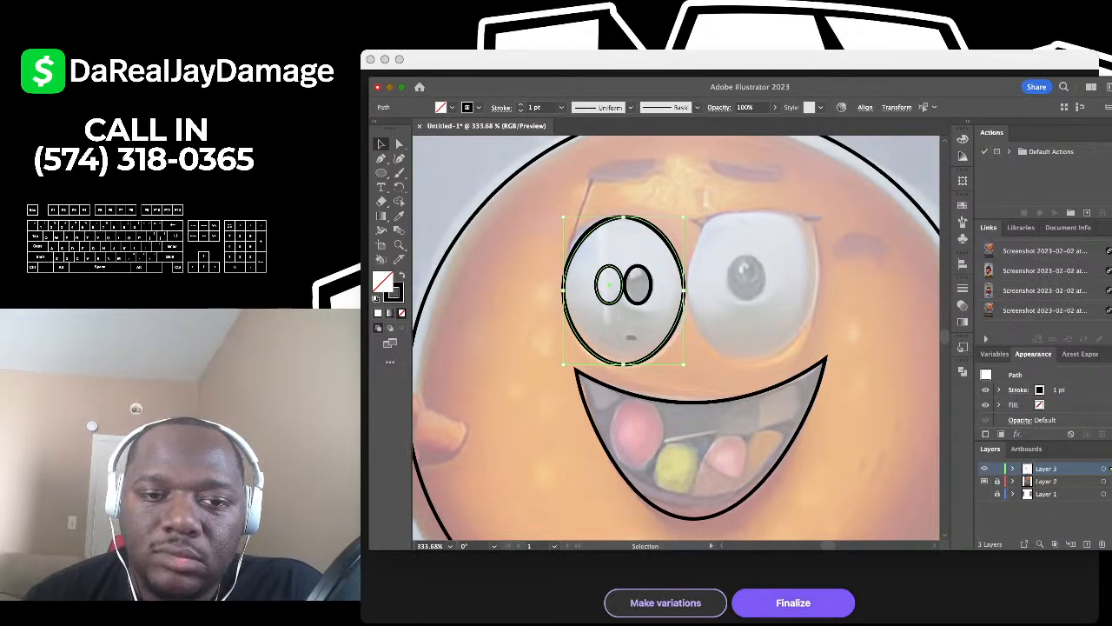
pyautogui.moveTo(621, 285); pyautogui.dragTo(748, 278)
pyautogui.scroll(-10, 735, 263)
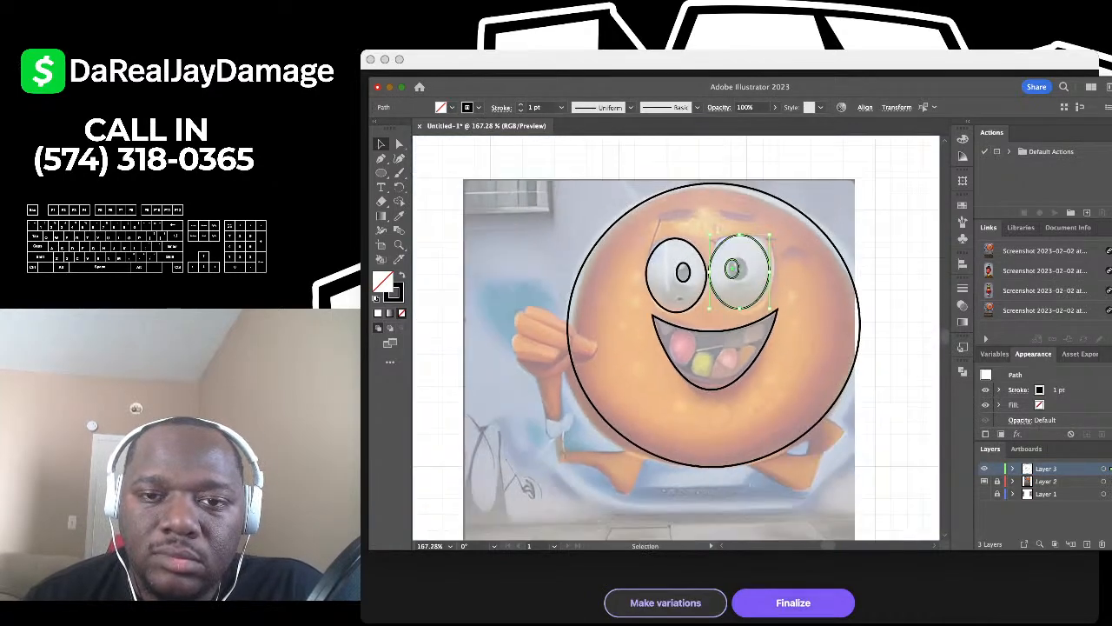
pyautogui.scroll(7, 735, 262)
pyautogui.scroll(-2, 702, 262)
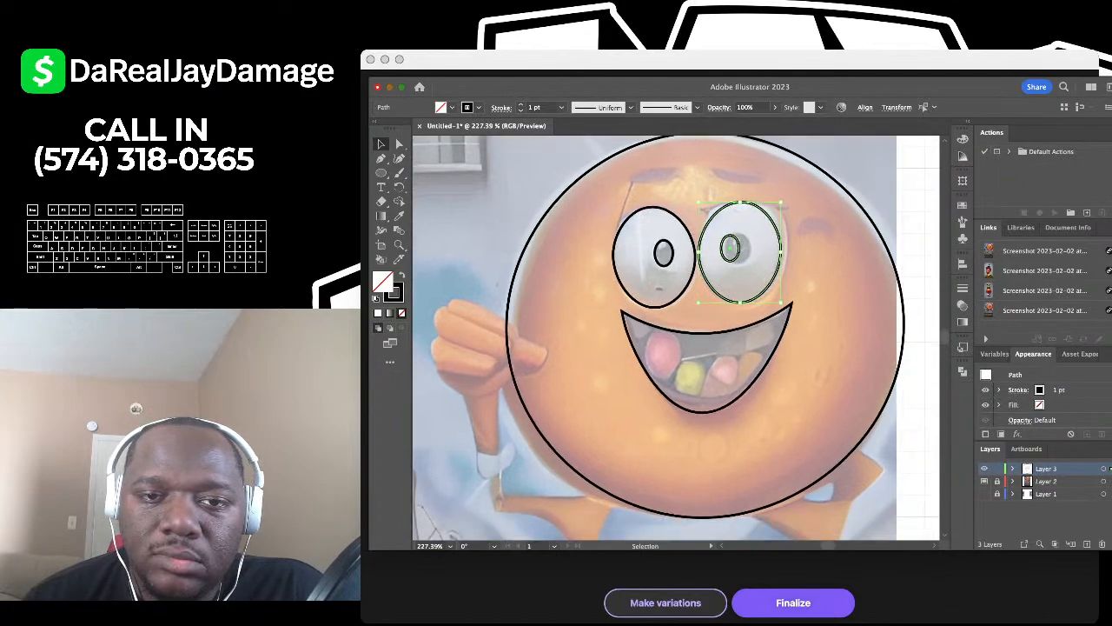
pyautogui.scroll(4, 702, 263)
pyautogui.press('super+shift+a')
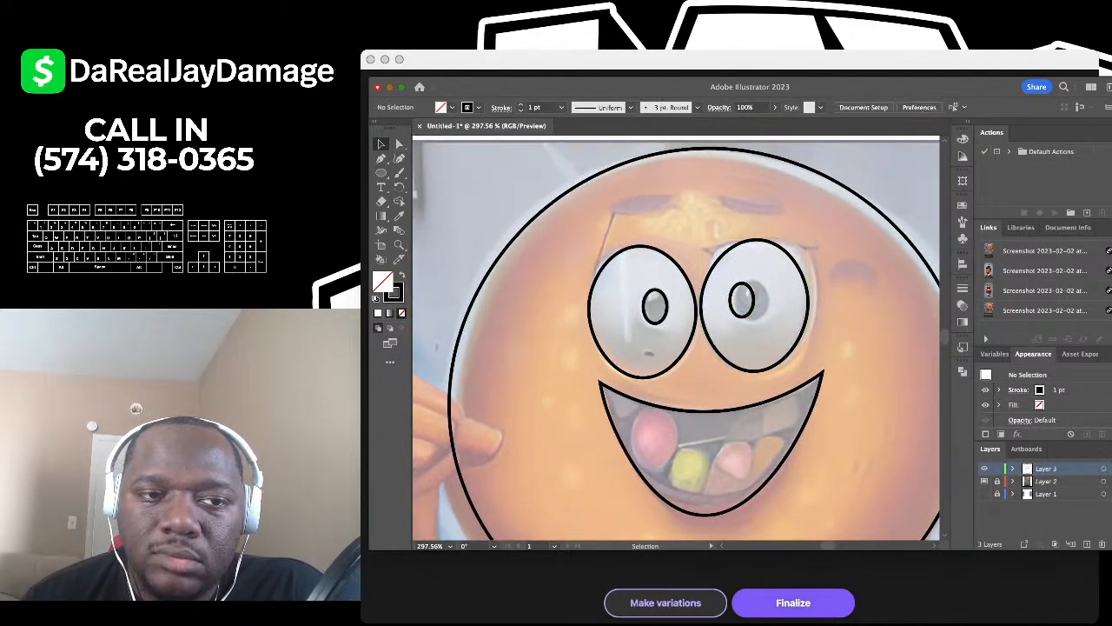
# Step: Draw a thin horizontal rectangle over the left eyebrow
pyautogui.press('m')
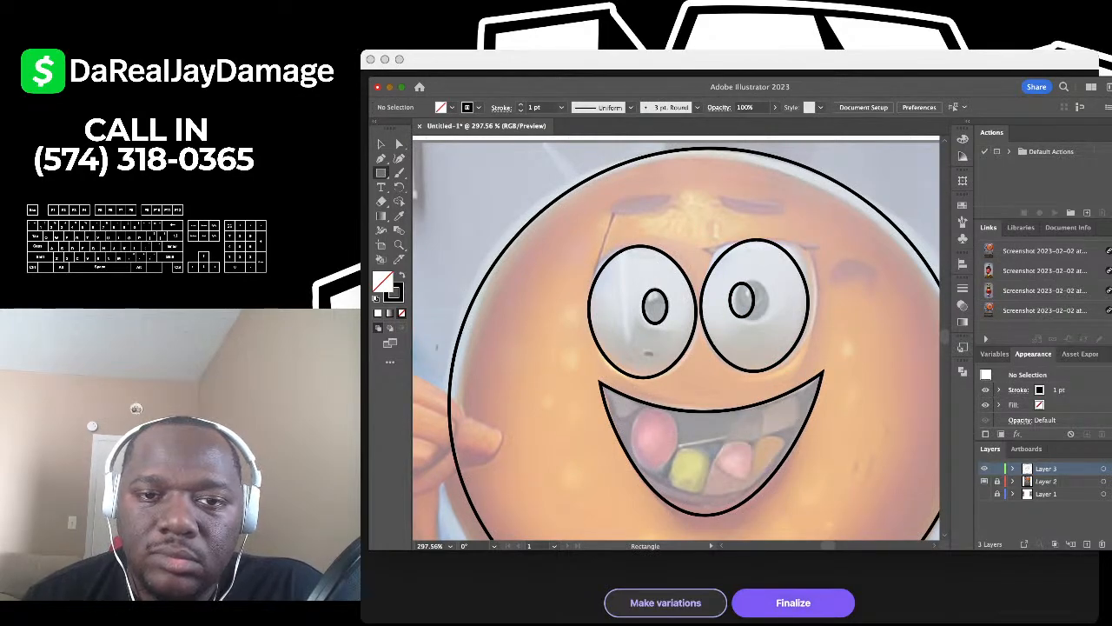
pyautogui.moveTo(596, 199); pyautogui.dragTo(675, 217)
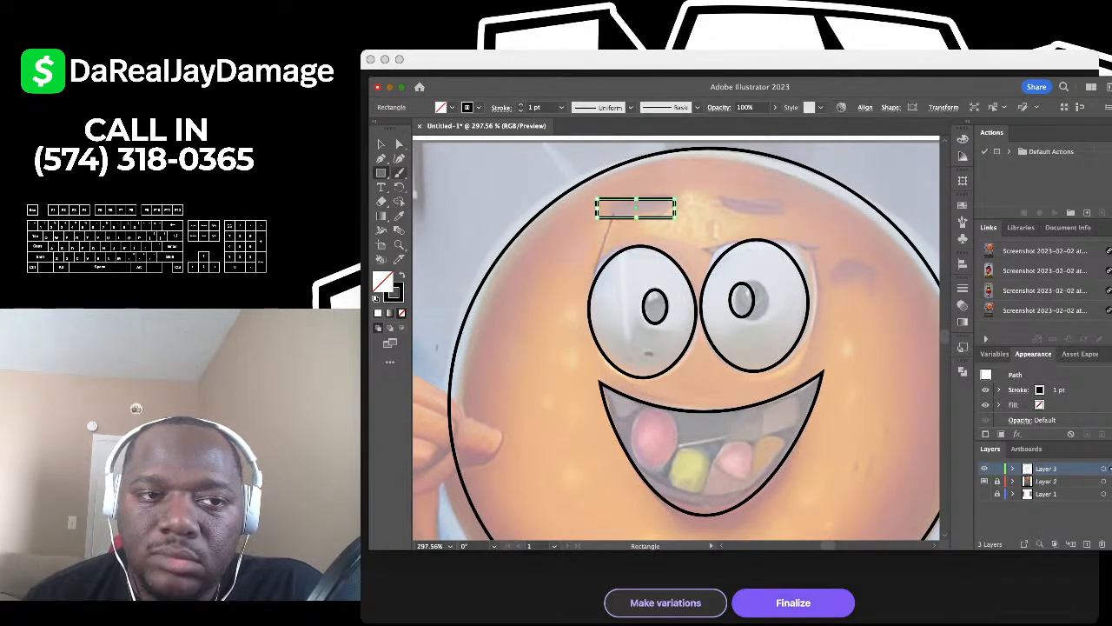
# Step: Reshape the left eyebrow rectangle with the Curvature tool, removing its lower outer corner point and curving the bottom edge up to the outer end
pyautogui.click(399, 158)
pyautogui.scroll(3, 642, 219)
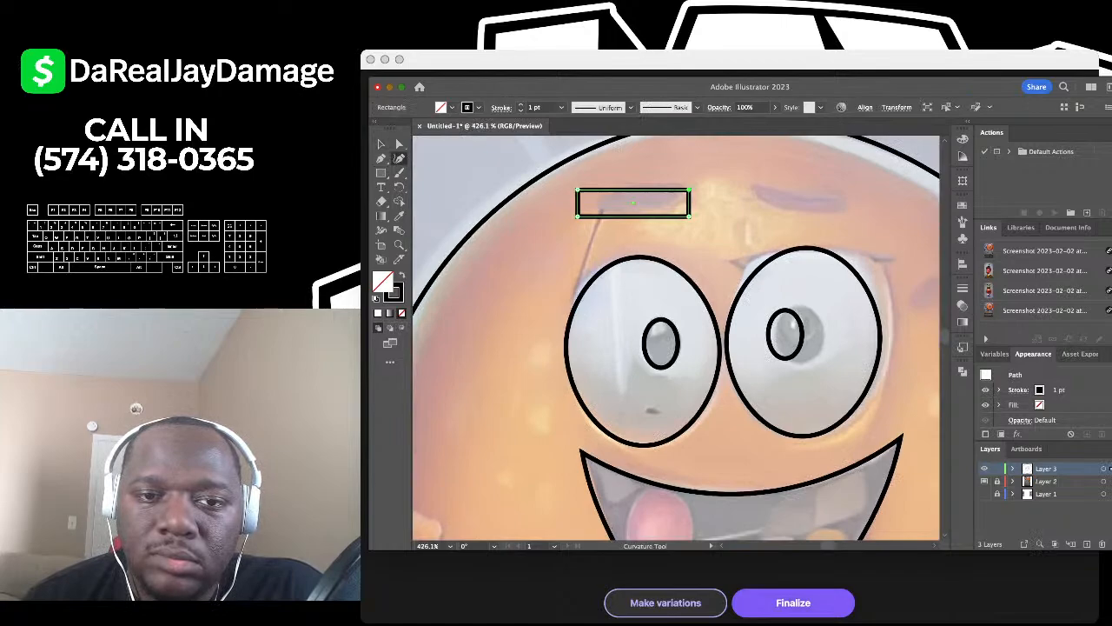
pyautogui.click(583, 217)
pyautogui.click(578, 216)
pyautogui.press('Delete')
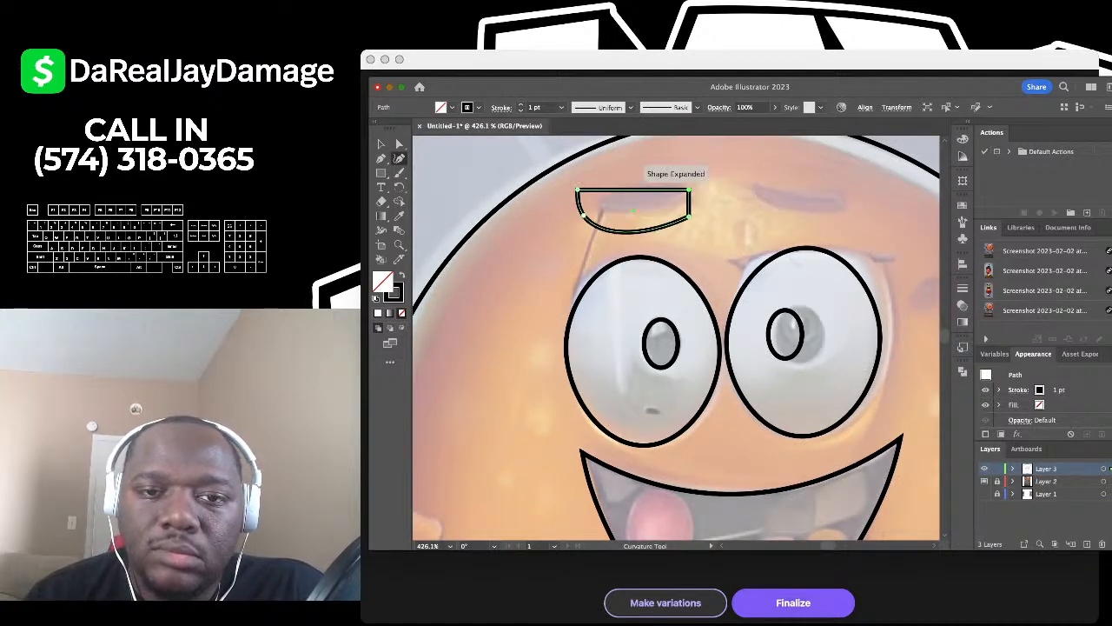
pyautogui.moveTo(583, 216); pyautogui.dragTo(579, 198)
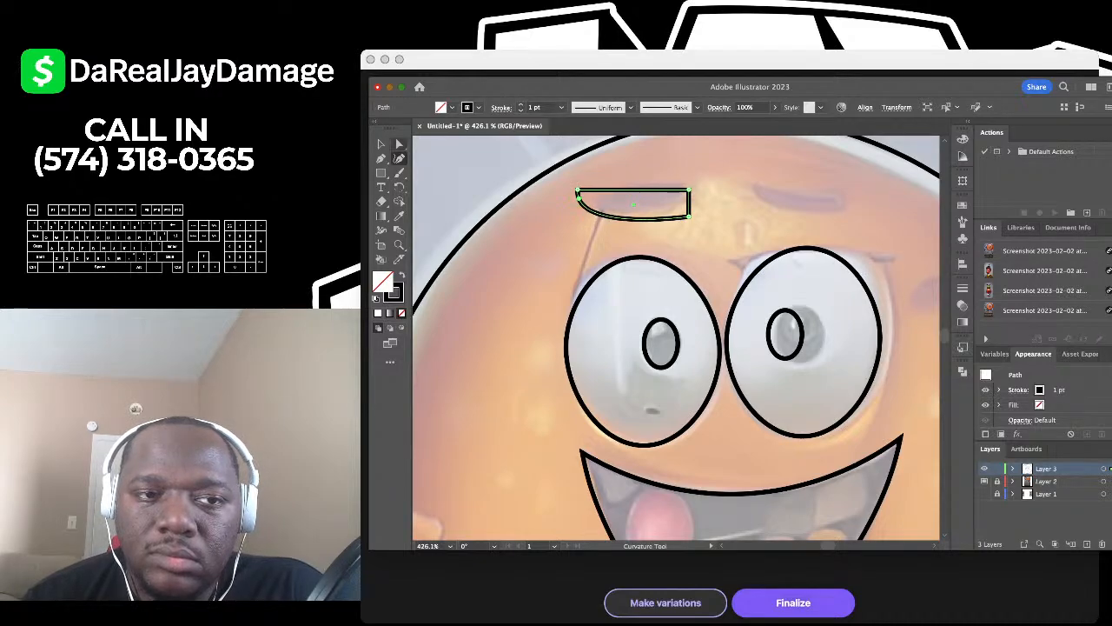
# Step: Flatten the left eyebrow shape and shift it slightly to fit the template's eyebrow
pyautogui.press('v')
pyautogui.press('super+Tab')
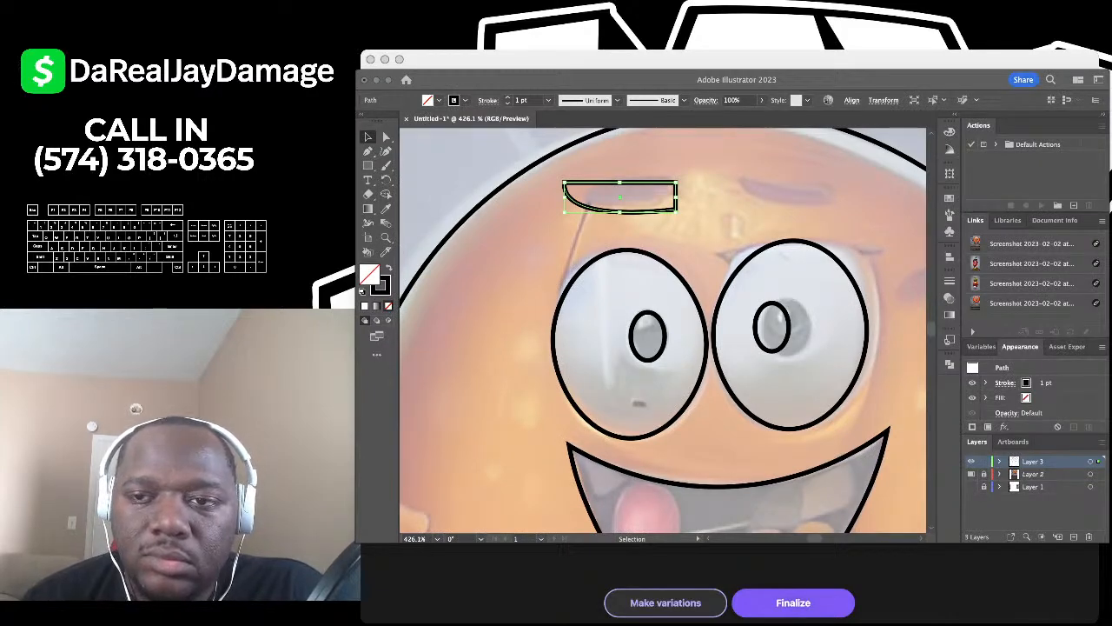
pyautogui.press('super+Tab')
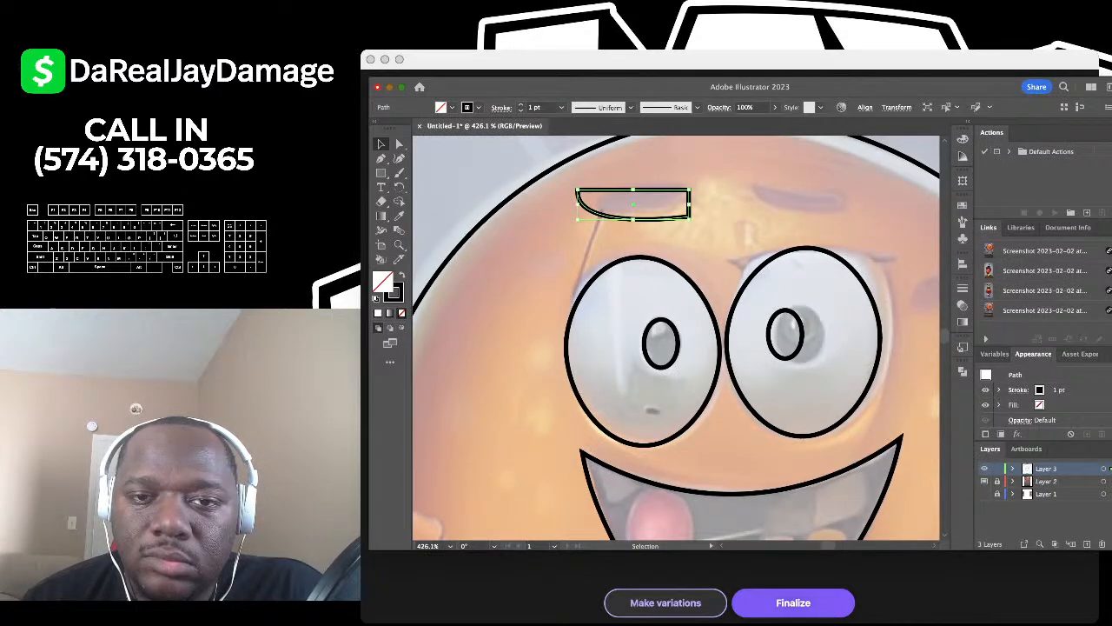
pyautogui.moveTo(633, 219)
pyautogui.mouseDown()
pyautogui.moveTo(636, 200)
pyautogui.moveTo(810, 200)
pyautogui.moveTo(636, 218)
pyautogui.moveTo(626, 203)
pyautogui.mouseUp()
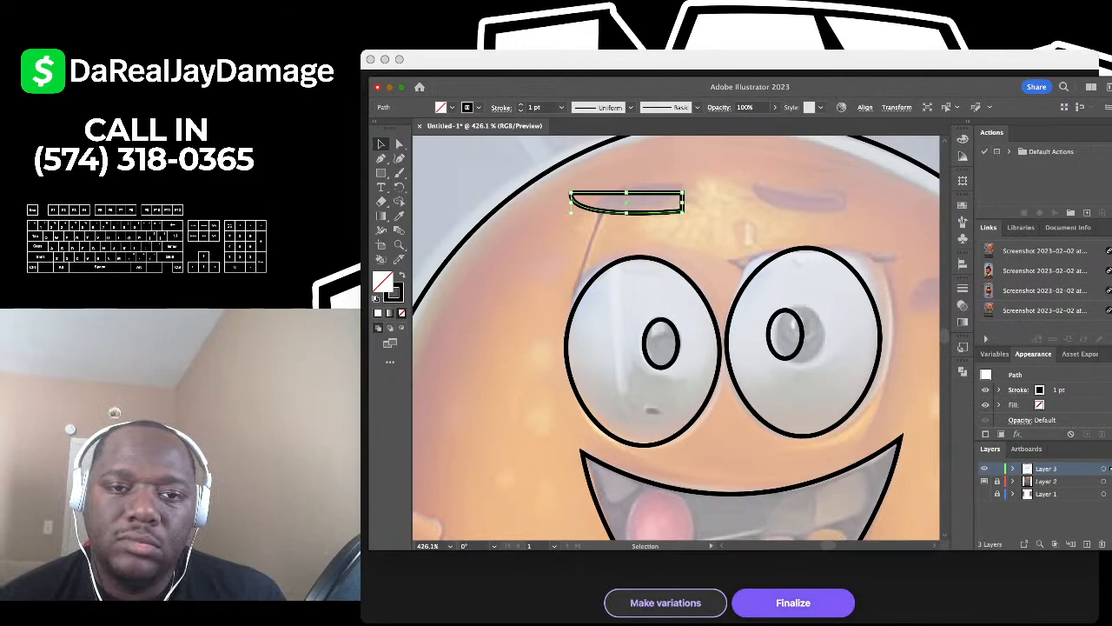
# Step: Create a horizontally mirrored copy of the left eyebrow, place it over the right eyebrow, and deselect it
pyautogui.press('Return')
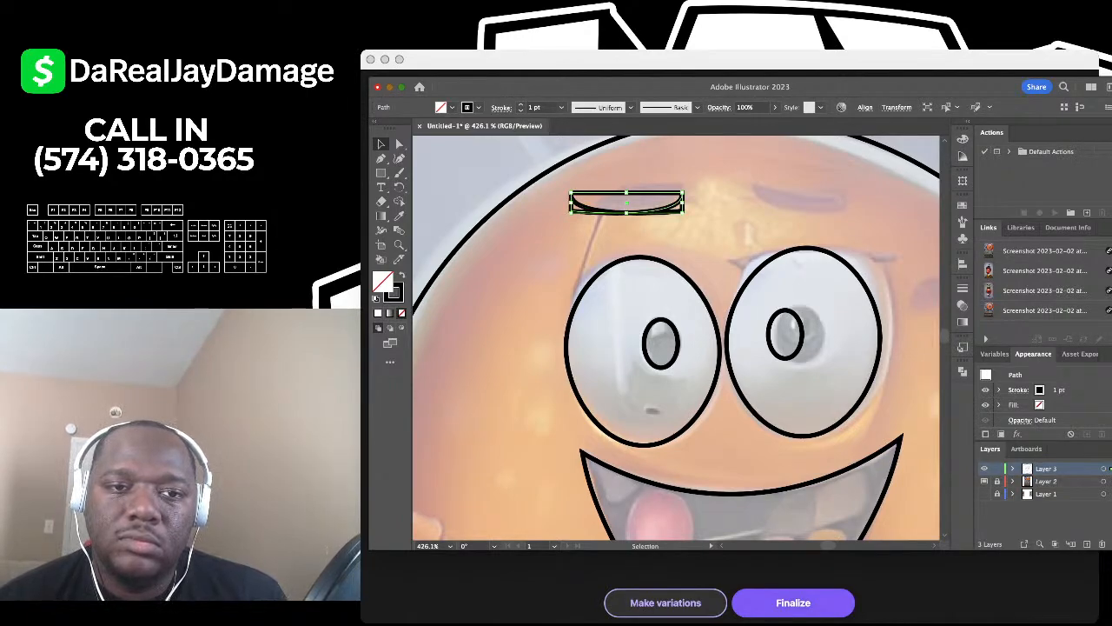
pyautogui.moveTo(625, 202); pyautogui.dragTo(801, 201)
pyautogui.click(708, 223)
# Step: Draw an open three-point Curvature line just beneath the left eye, following its lower edge, and deselect it
pyautogui.scroll(-4, 660, 223)
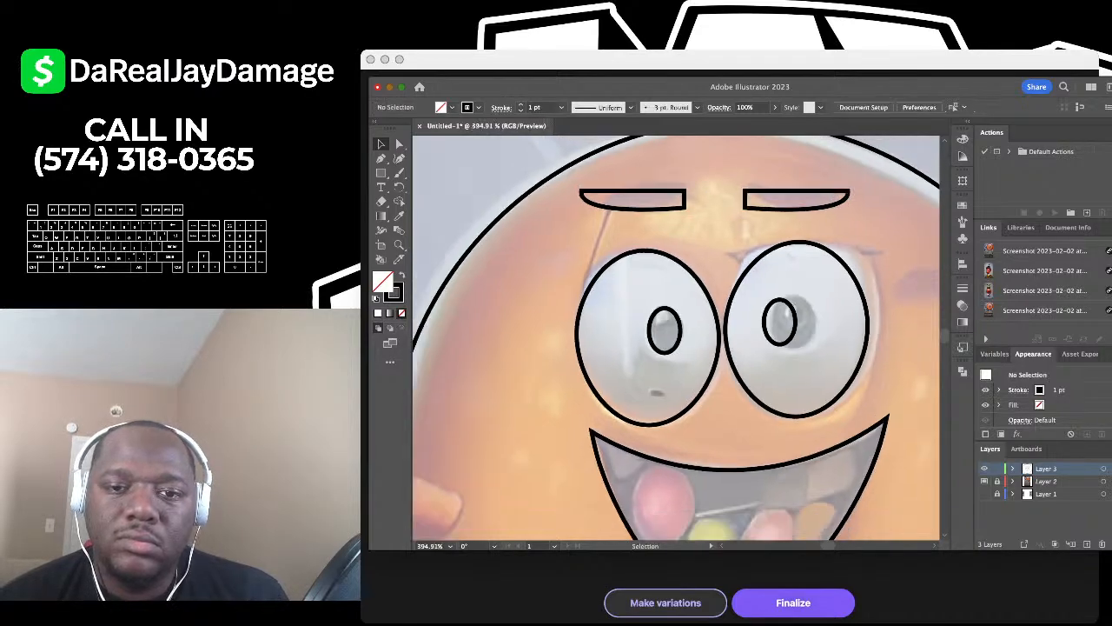
pyautogui.scroll(-4, 687, 209)
pyautogui.scroll(3, 708, 330)
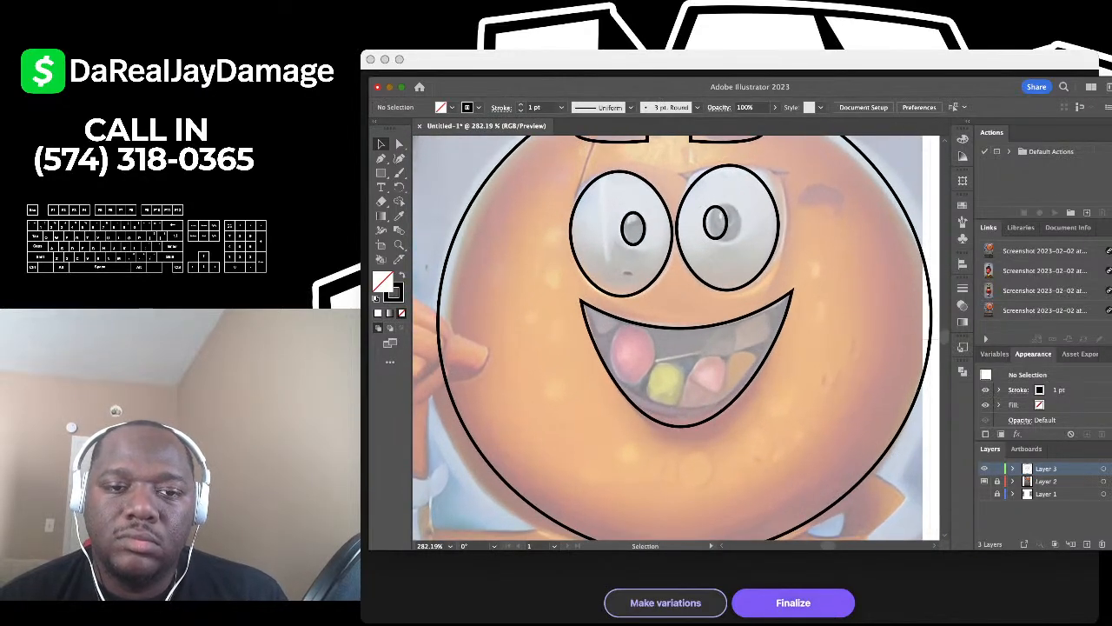
pyautogui.scroll(2, 643, 269)
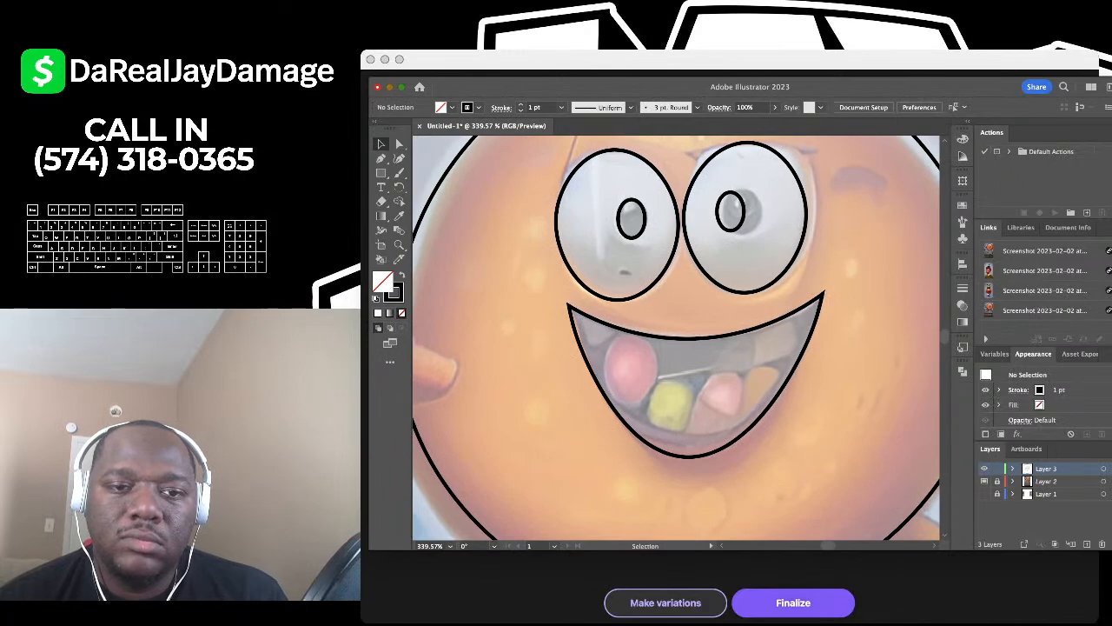
pyautogui.hotkey('shift', '`')
pyautogui.scroll(4, 569, 293)
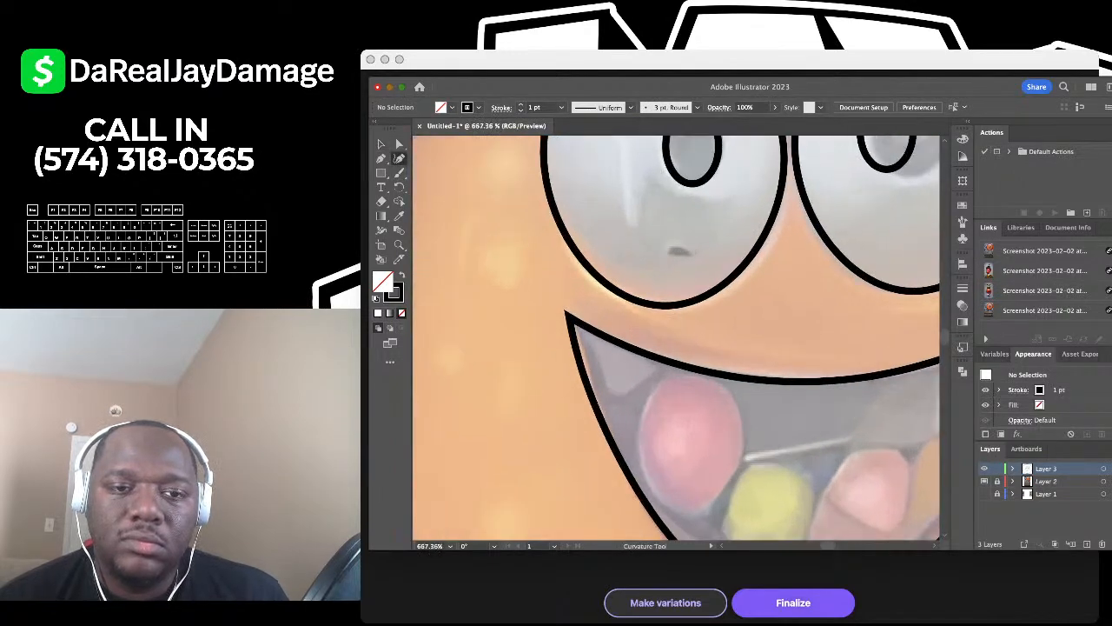
pyautogui.click(563, 252)
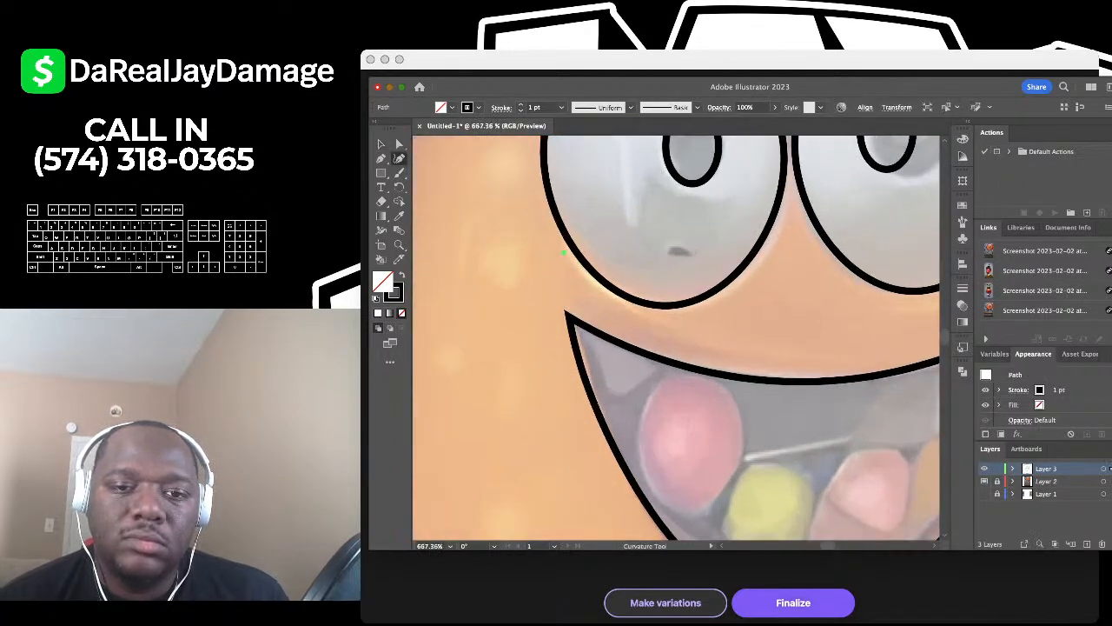
pyautogui.click(665, 319)
pyautogui.click(380, 144)
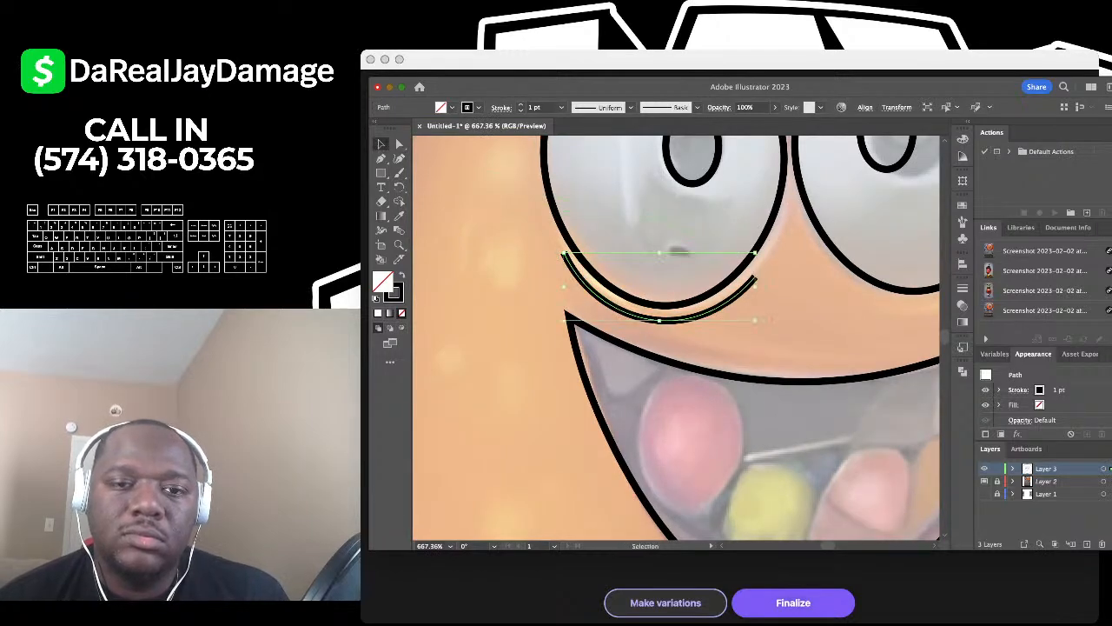
pyautogui.click(443, 179)
# Step: Place a copy of the left under-eye line just beneath the right eye
pyautogui.scroll(-3, 443, 179)
pyautogui.hscroll(3, 443, 179)
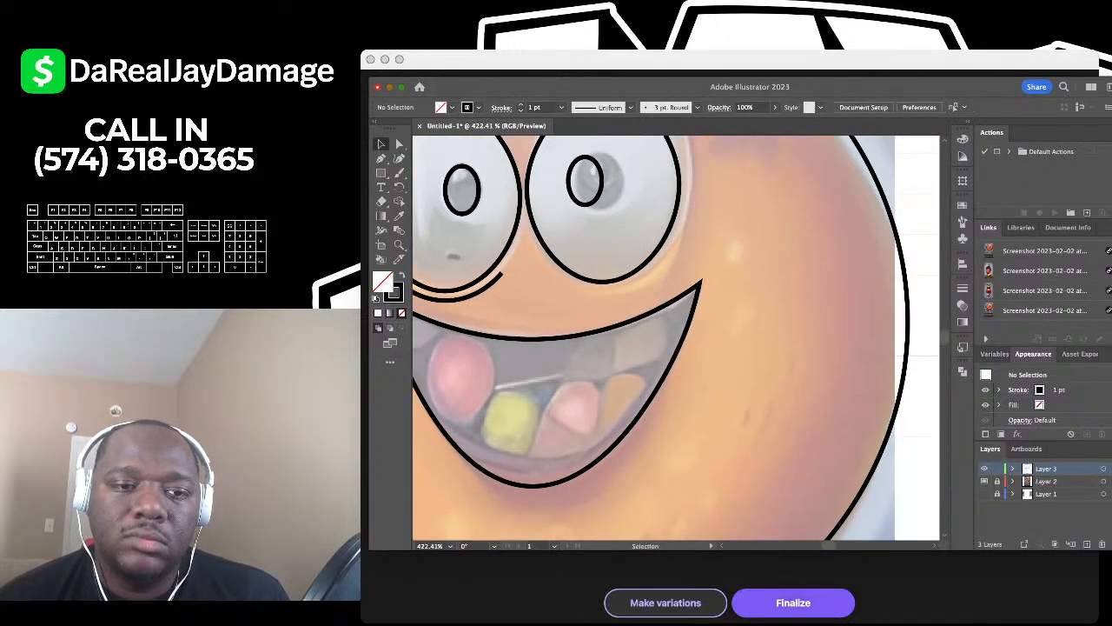
pyautogui.moveTo(460, 299); pyautogui.dragTo(626, 288)
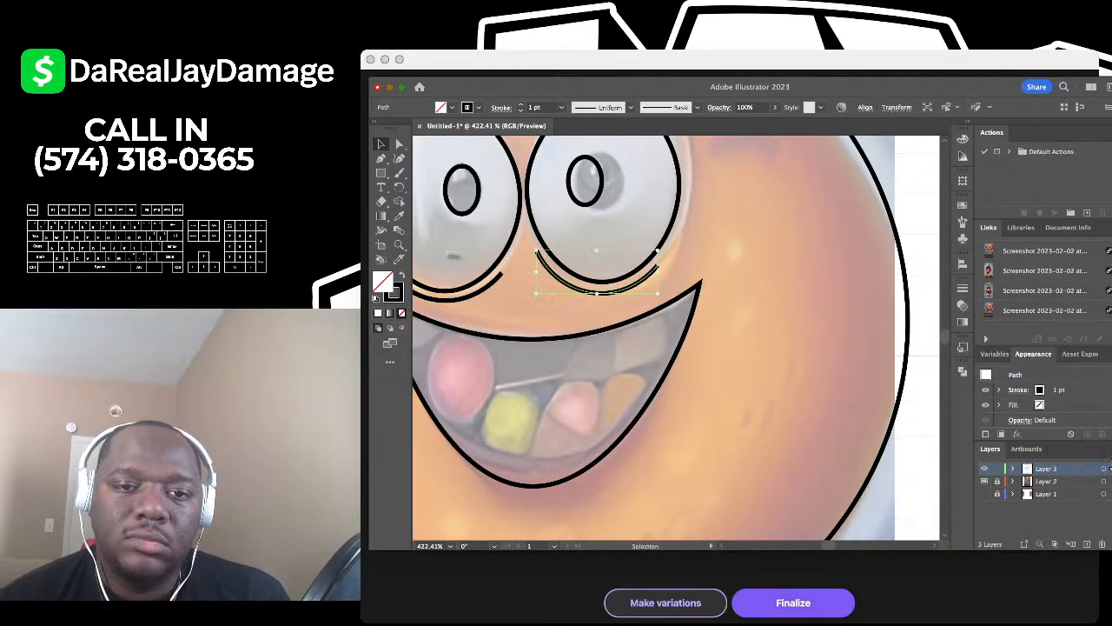
# Step: Select both eyebrows, nudge them slightly down toward the eyes, and deselect them
pyautogui.scroll(-5, 721, 243)
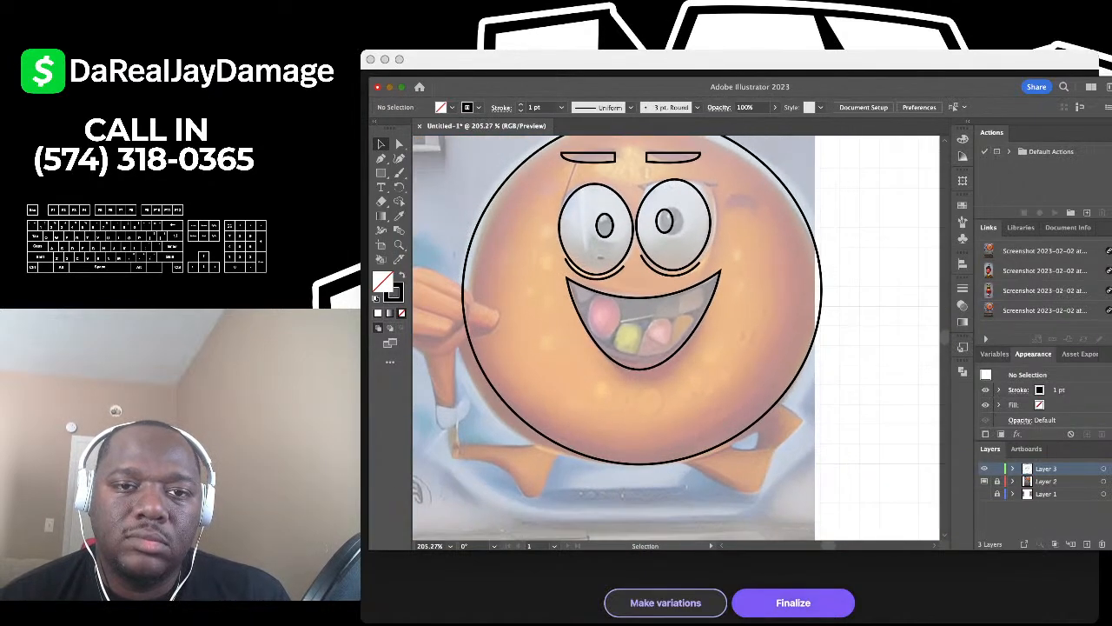
pyautogui.scroll(3, 669, 183)
pyautogui.scroll(3, 676, 337)
pyautogui.moveTo(658, 230); pyautogui.dragTo(663, 232)
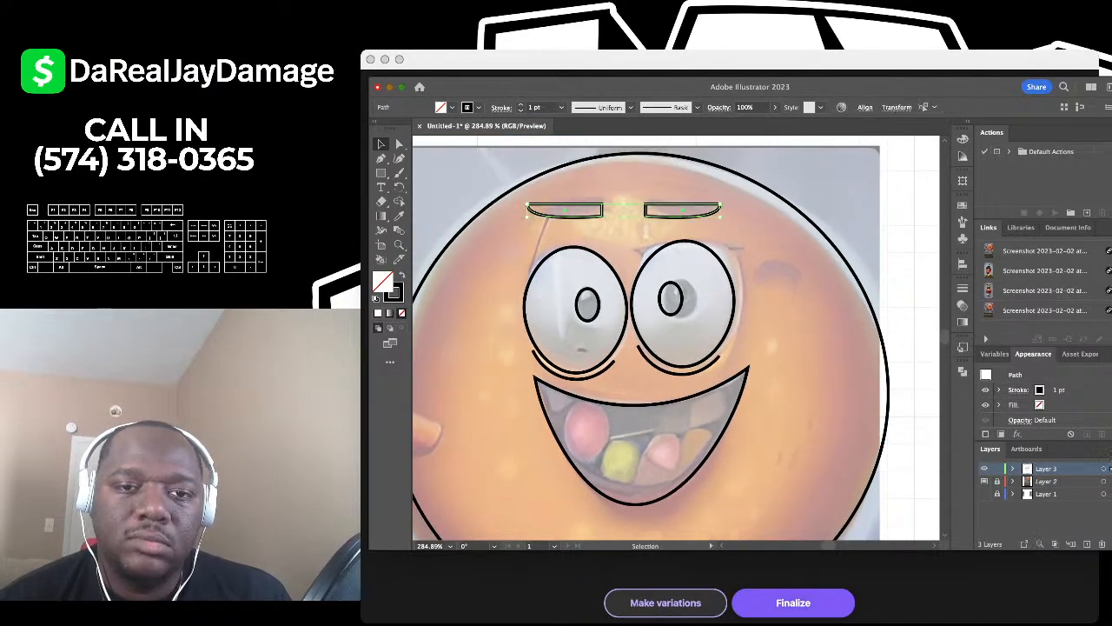
pyautogui.press('Down')
pyautogui.press('Down')
pyautogui.press('Down')
pyautogui.click(792, 195)
# Step: Draw an open three-point Curvature line just below the mouth as a lower lip crease and deselect it
pyautogui.scroll(-3, 792, 194)
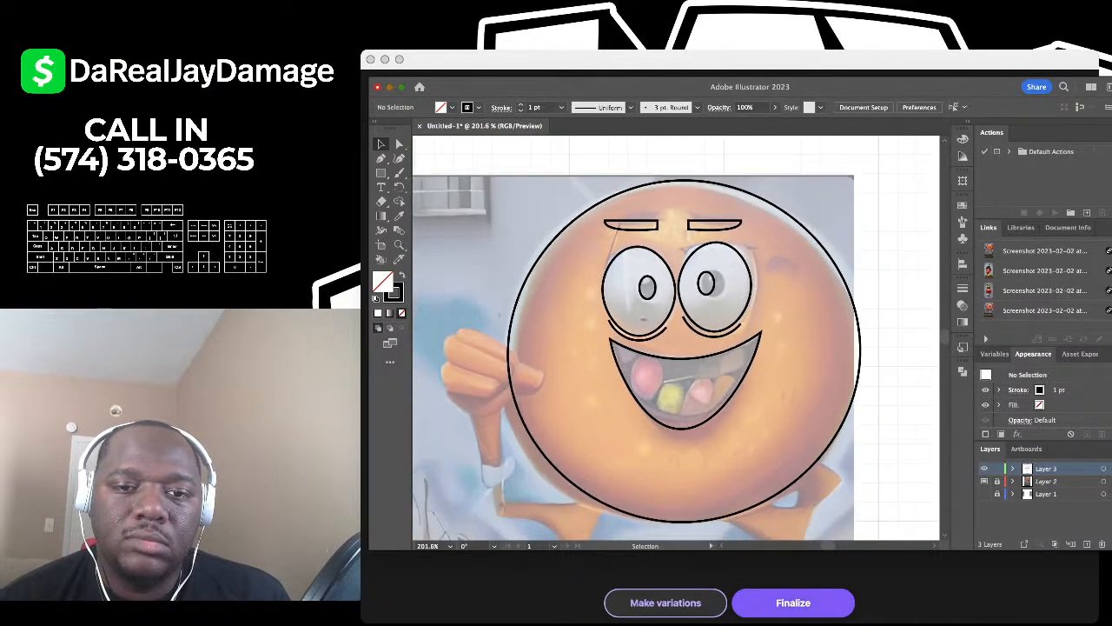
pyautogui.scroll(-2, 794, 304)
pyautogui.scroll(3, 794, 306)
pyautogui.scroll(-2, 794, 306)
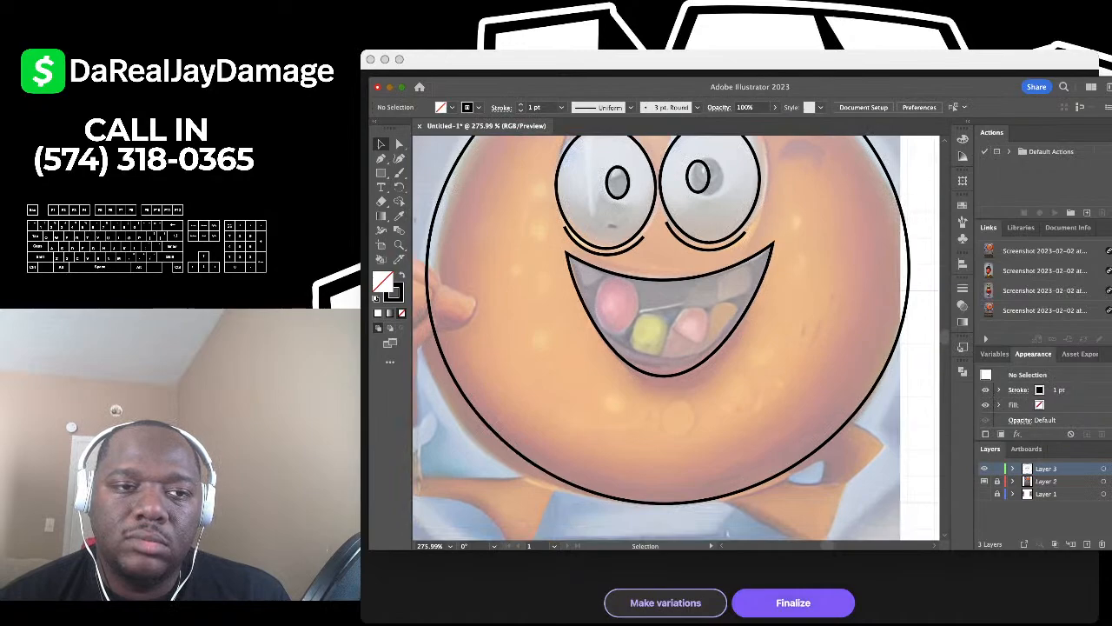
pyautogui.click(399, 158)
pyautogui.scroll(4, 635, 401)
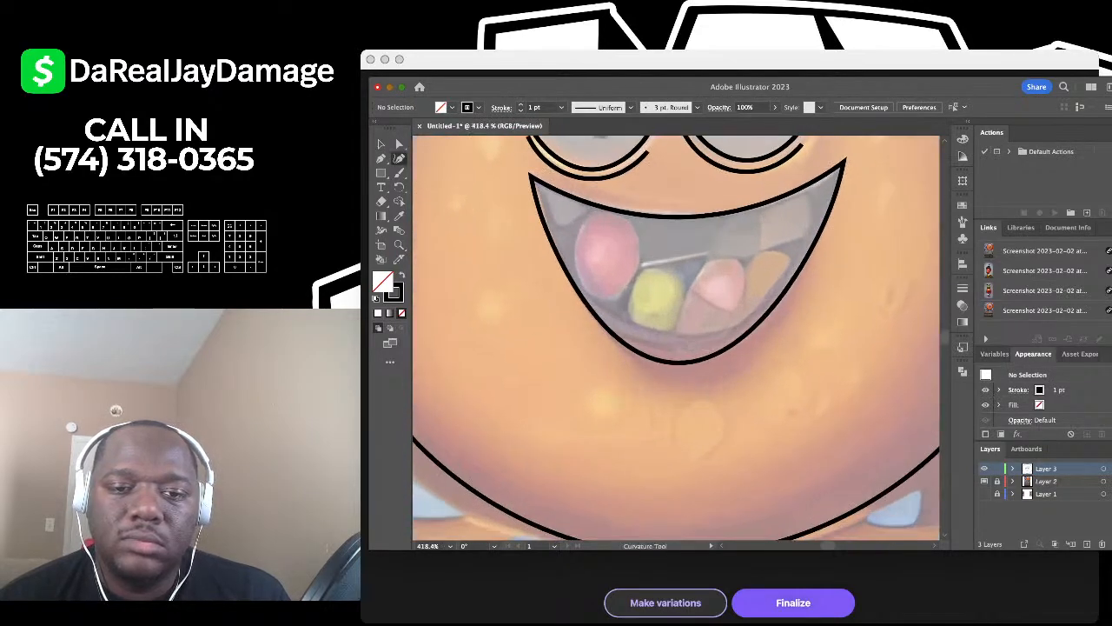
pyautogui.click(599, 341)
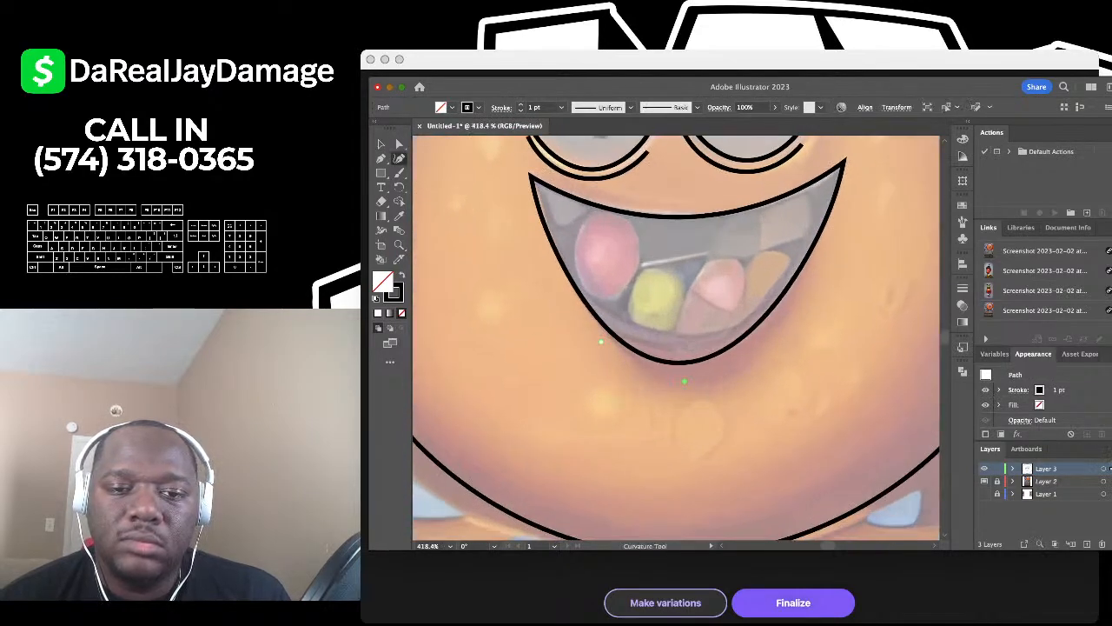
pyautogui.click(684, 380)
pyautogui.click(755, 346)
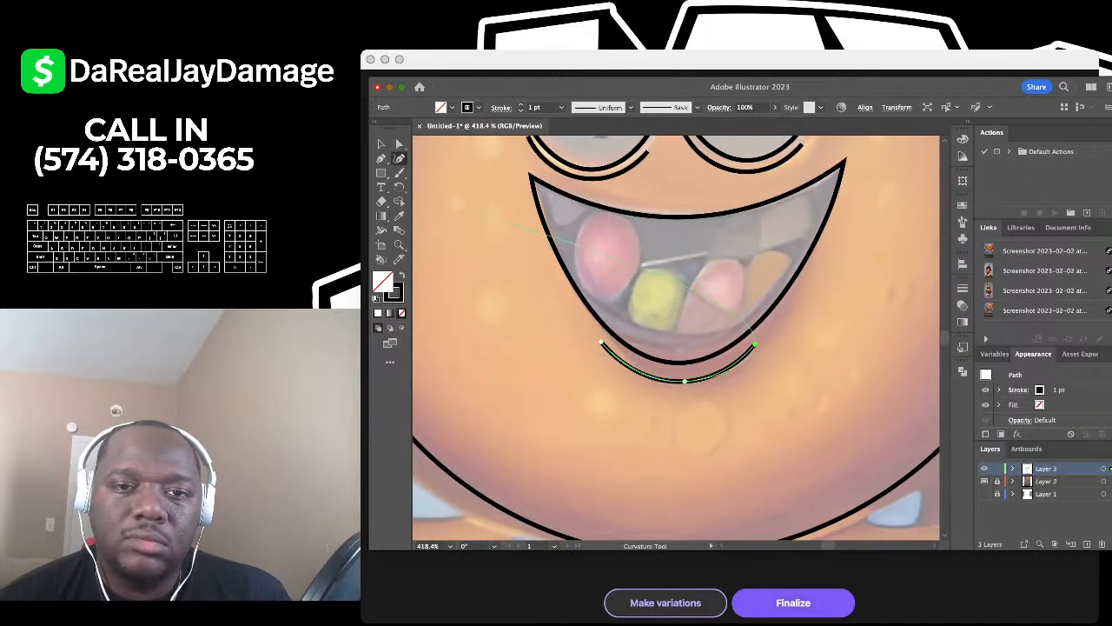
pyautogui.click(380, 143)
pyautogui.click(463, 222)
# Step: Draw the left arm's lower edge as a three-point Curvature line from the outer wrist to inside the body outline, and deselect it
pyautogui.scroll(-3, 461, 222)
pyautogui.scroll(4, 460, 222)
pyautogui.scroll(-4, 465, 222)
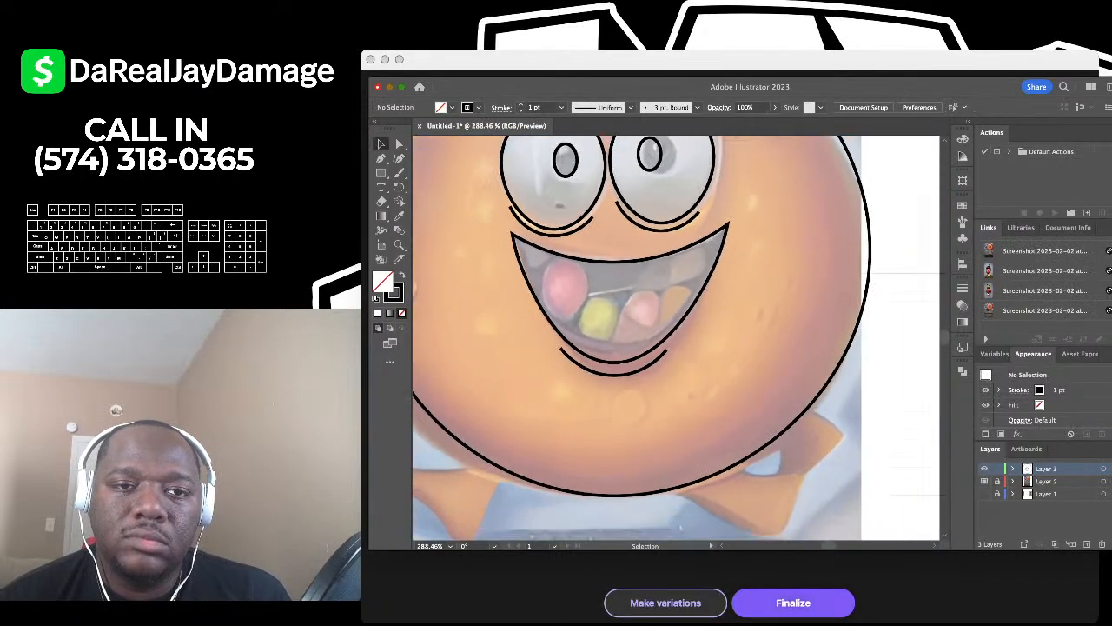
pyautogui.scroll(-3, 465, 223)
pyautogui.scroll(-2, 676, 337)
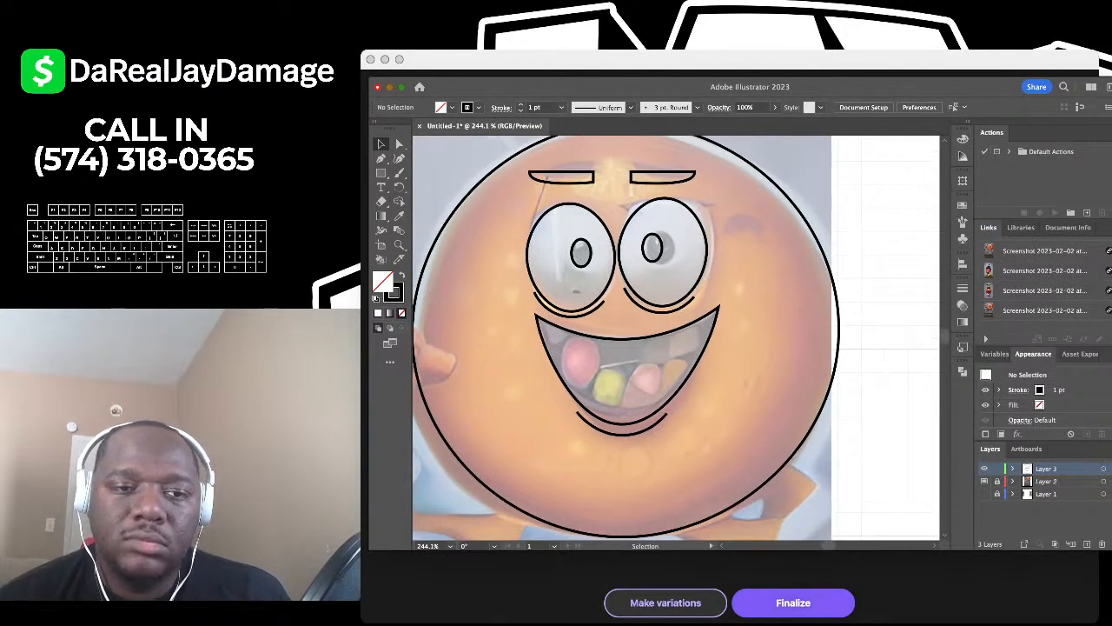
pyautogui.hscroll(-5, 676, 337)
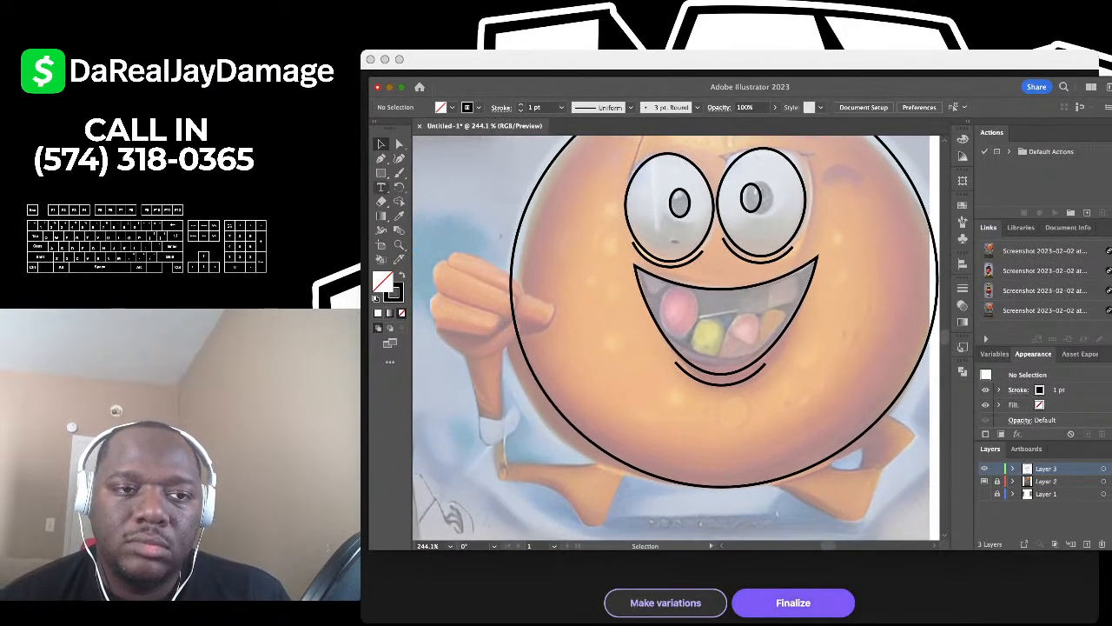
pyautogui.click(399, 158)
pyautogui.scroll(4, 432, 378)
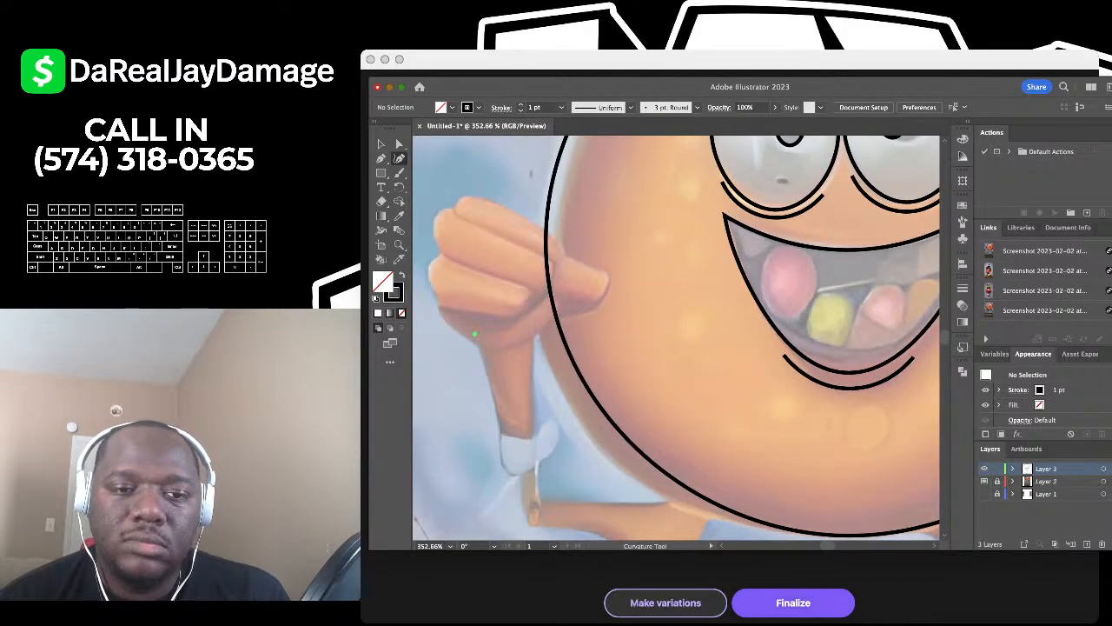
pyautogui.click(475, 333)
pyautogui.click(527, 396)
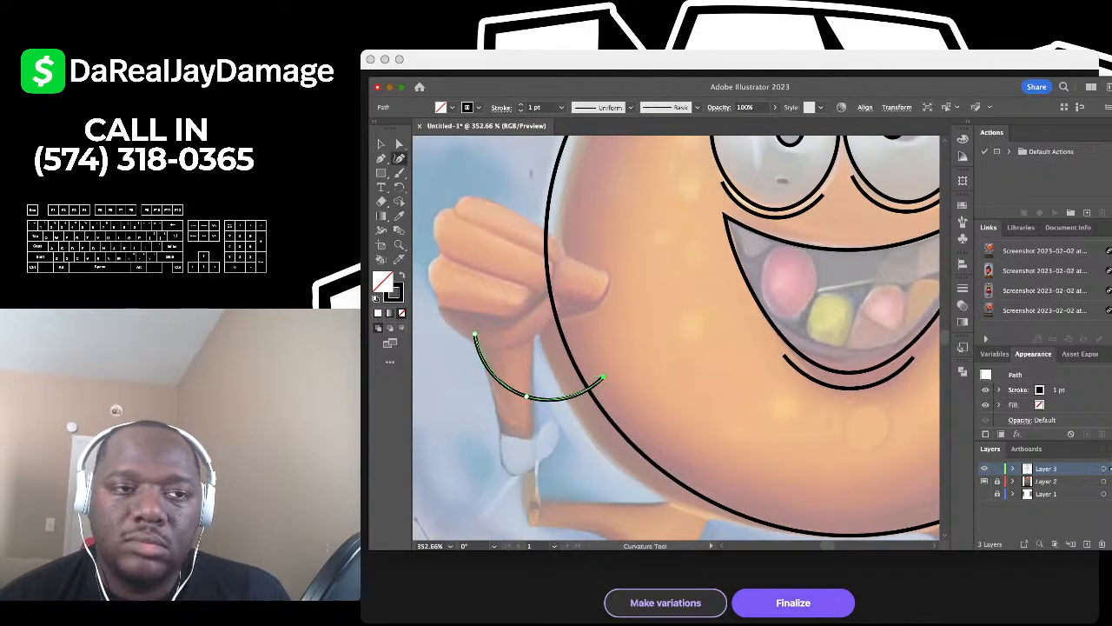
pyautogui.click(381, 144)
pyautogui.click(447, 177)
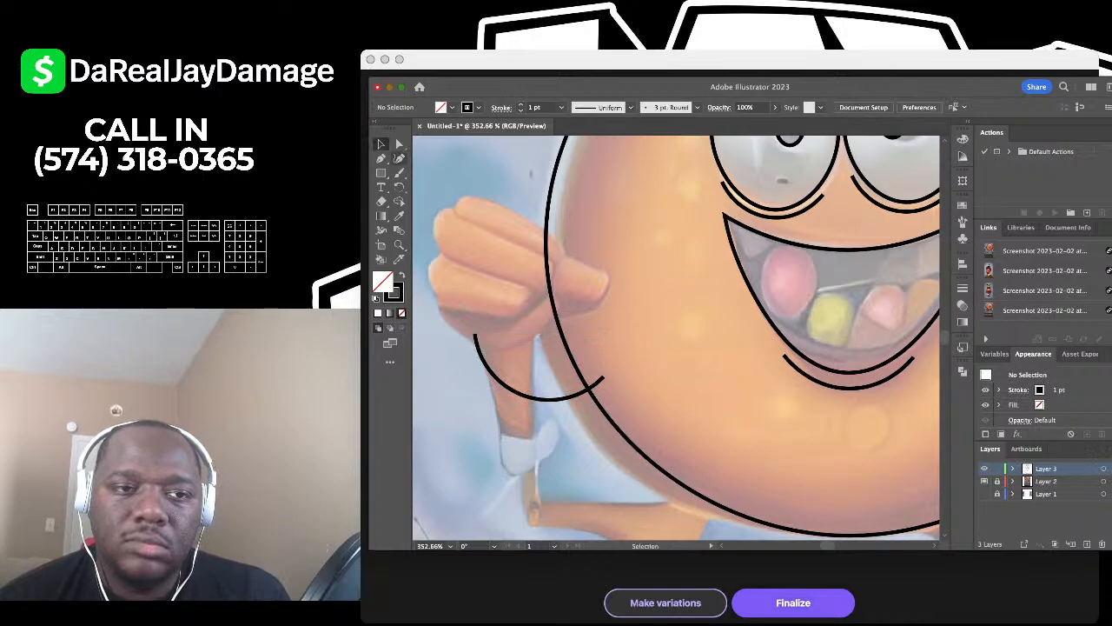
# Step: Draw the left arm's upper edge as a three-point Curvature line from the inner wrist into the body, and deselect it
pyautogui.click(400, 159)
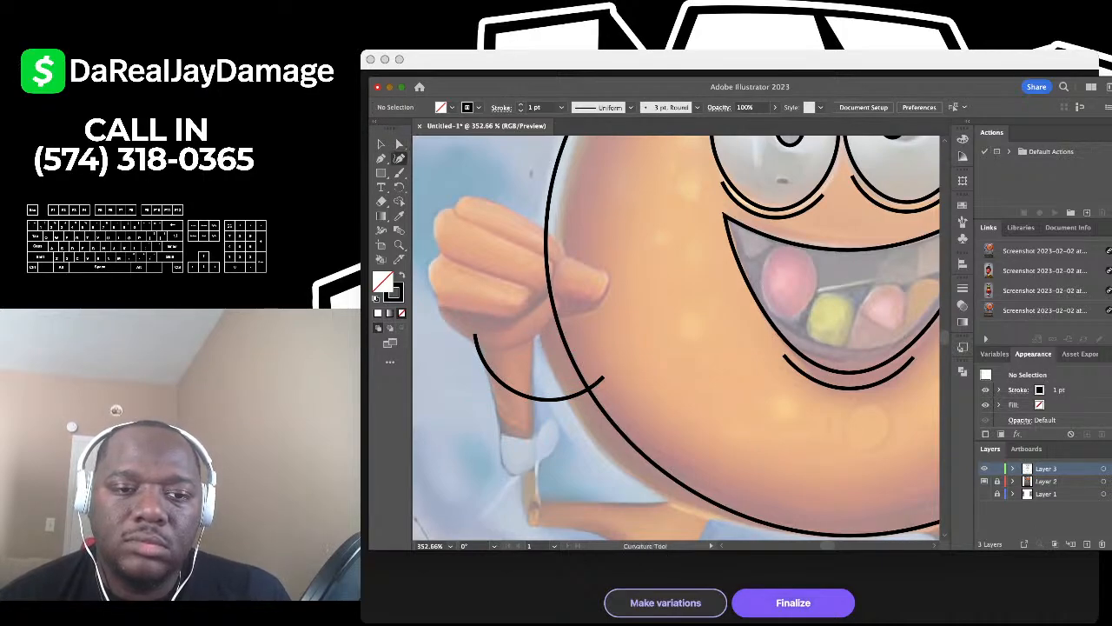
pyautogui.click(514, 338)
pyautogui.click(547, 365)
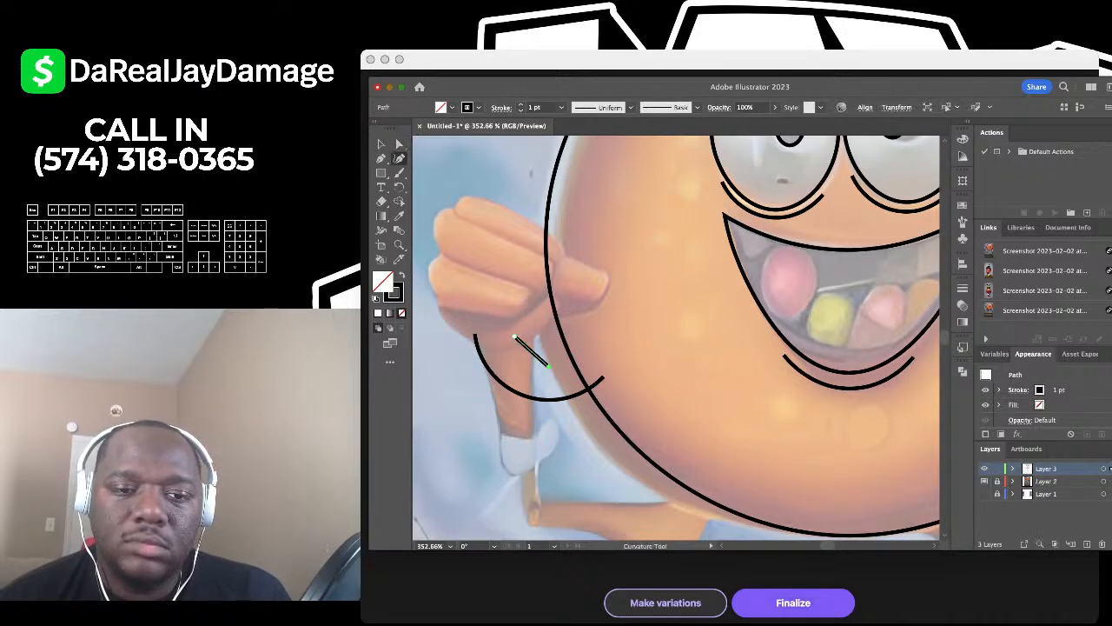
pyautogui.click(603, 372)
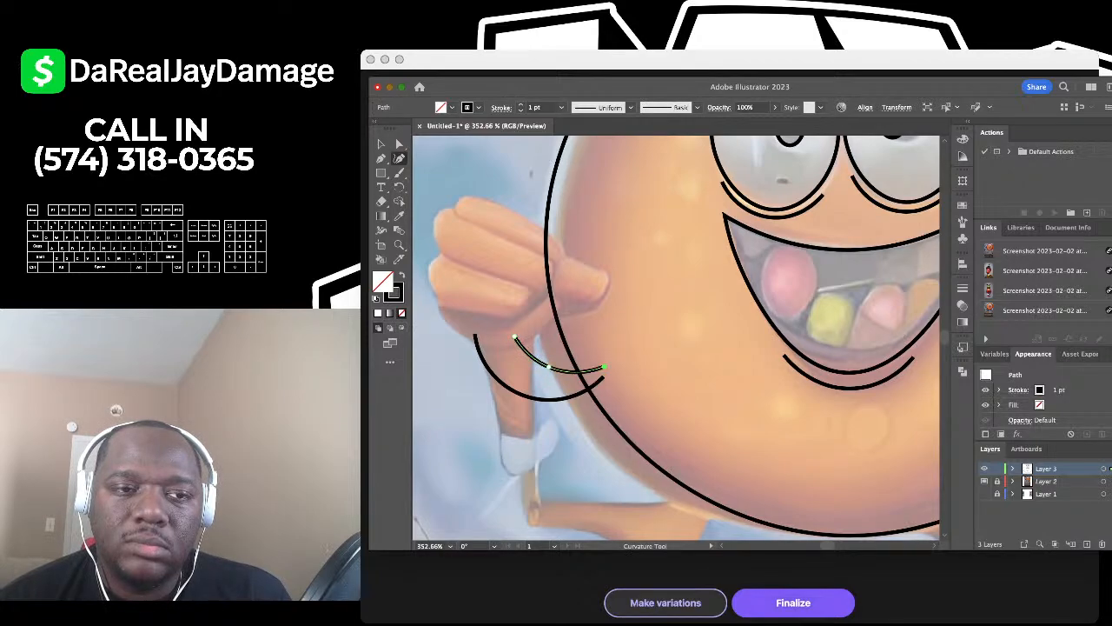
pyautogui.click(380, 143)
pyautogui.click(461, 198)
# Step: Trace the left hand's palm and lowest finger as one open eight-point Curvature path curling inward from the thumb side, and deselect it
pyautogui.hscroll(-2, 461, 198)
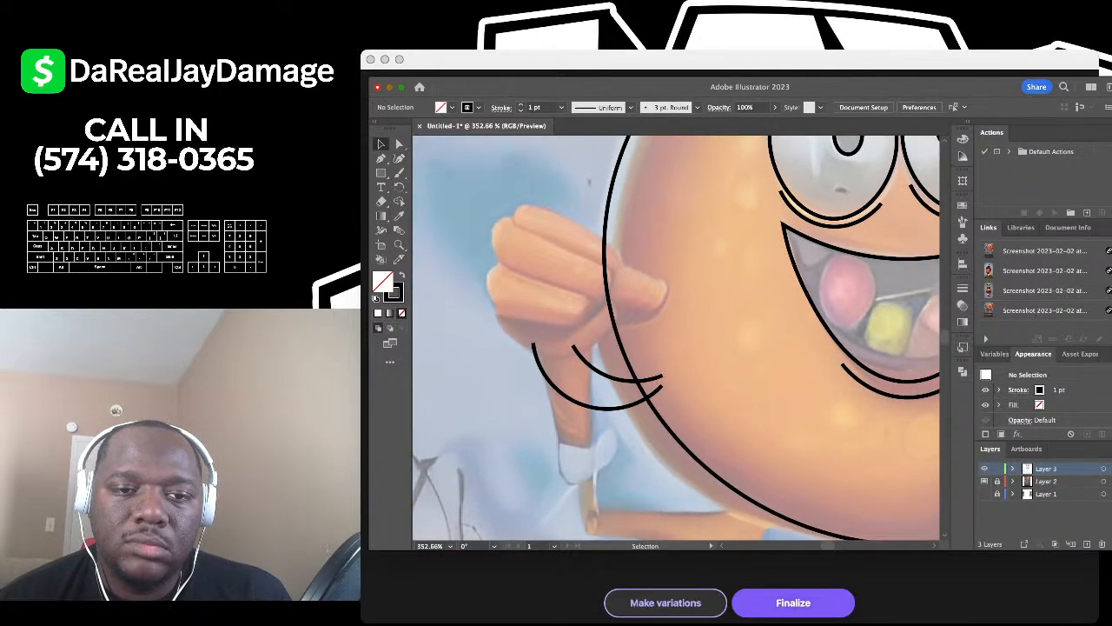
pyautogui.scroll(3, 461, 198)
pyautogui.click(399, 159)
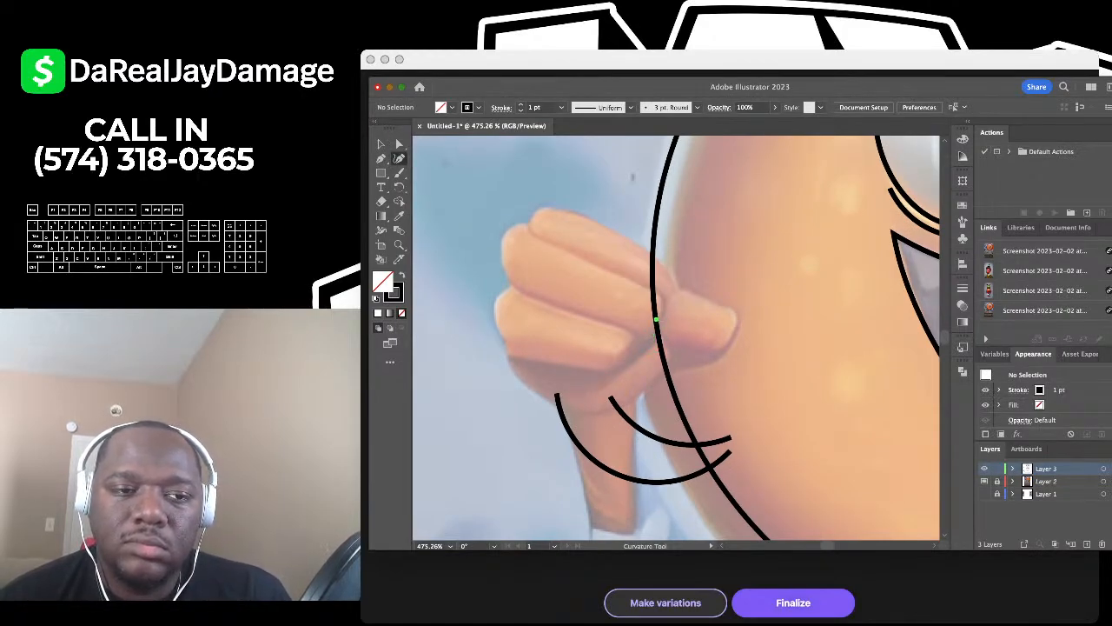
pyautogui.click(662, 320)
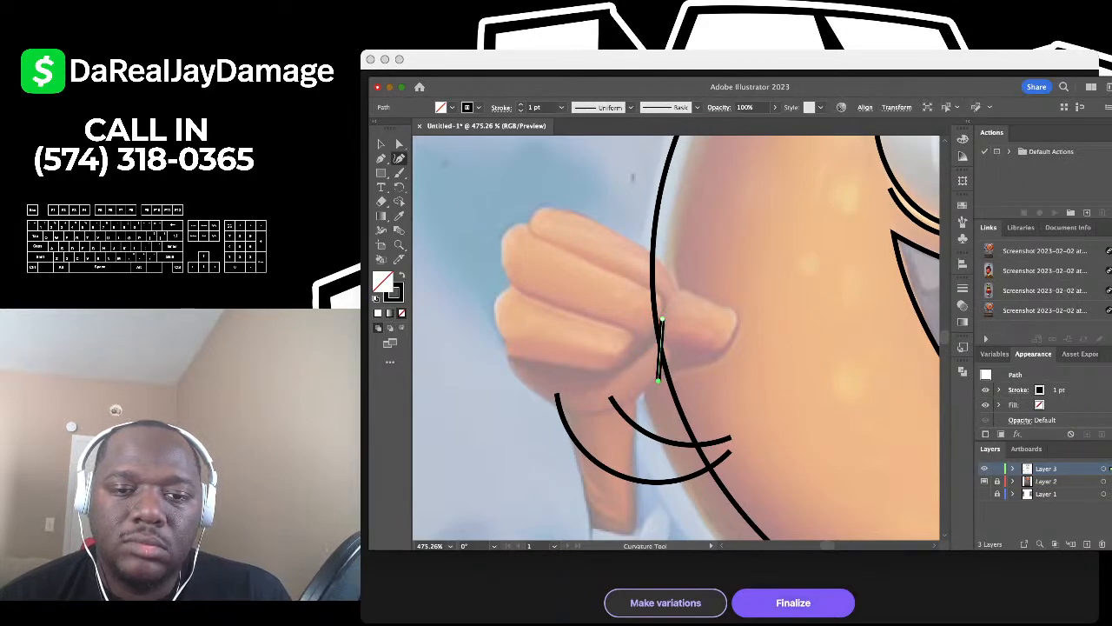
pyautogui.click(659, 380)
pyautogui.click(594, 410)
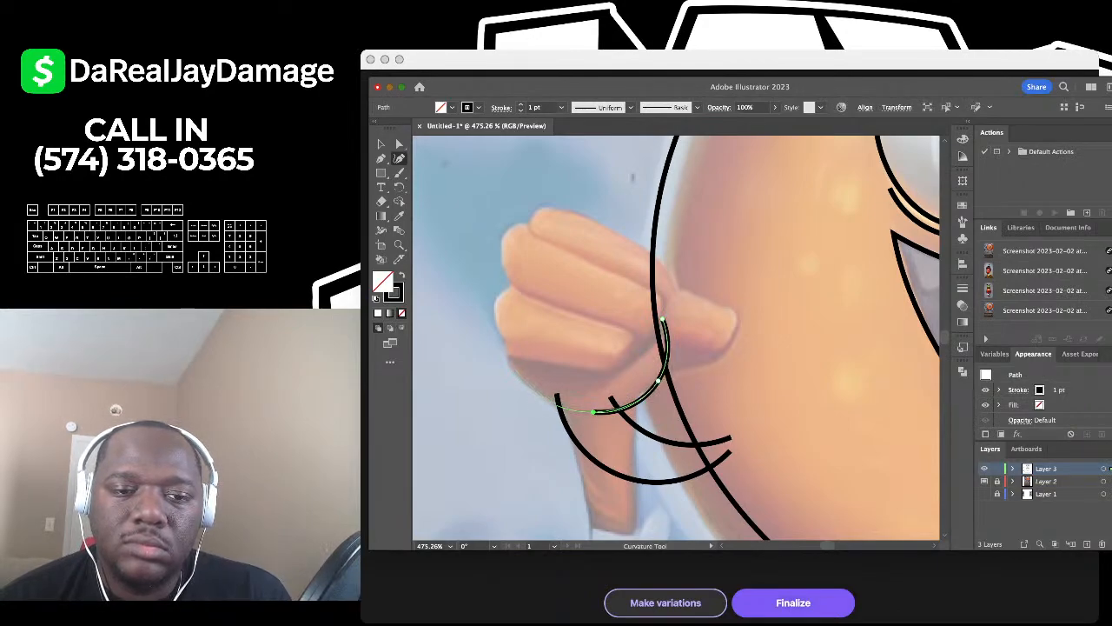
pyautogui.click(512, 373)
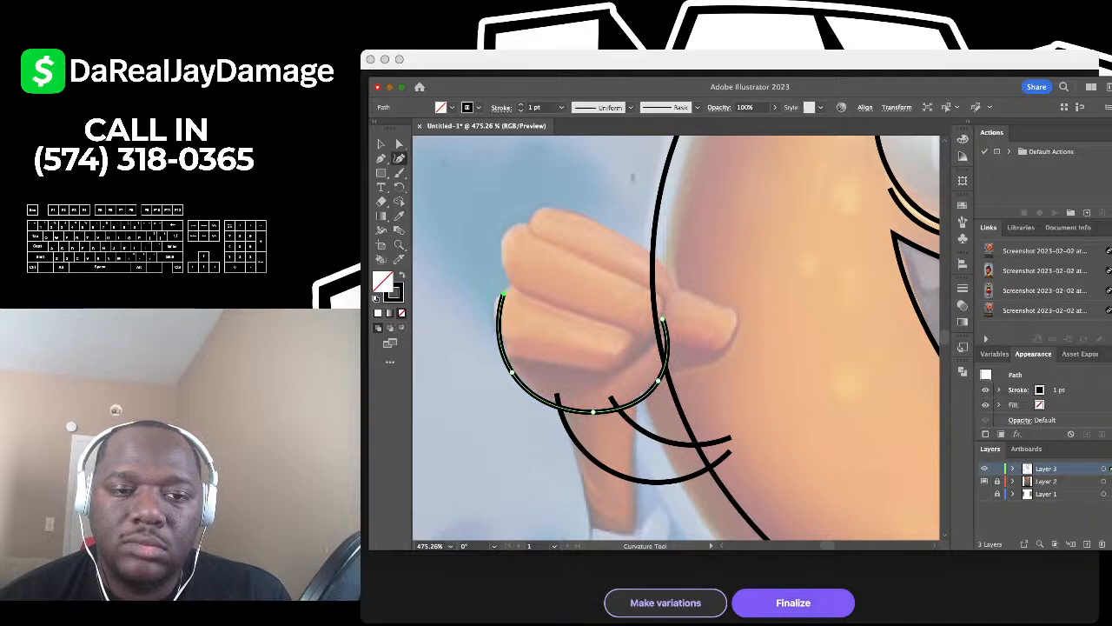
pyautogui.click(502, 296)
pyautogui.click(624, 325)
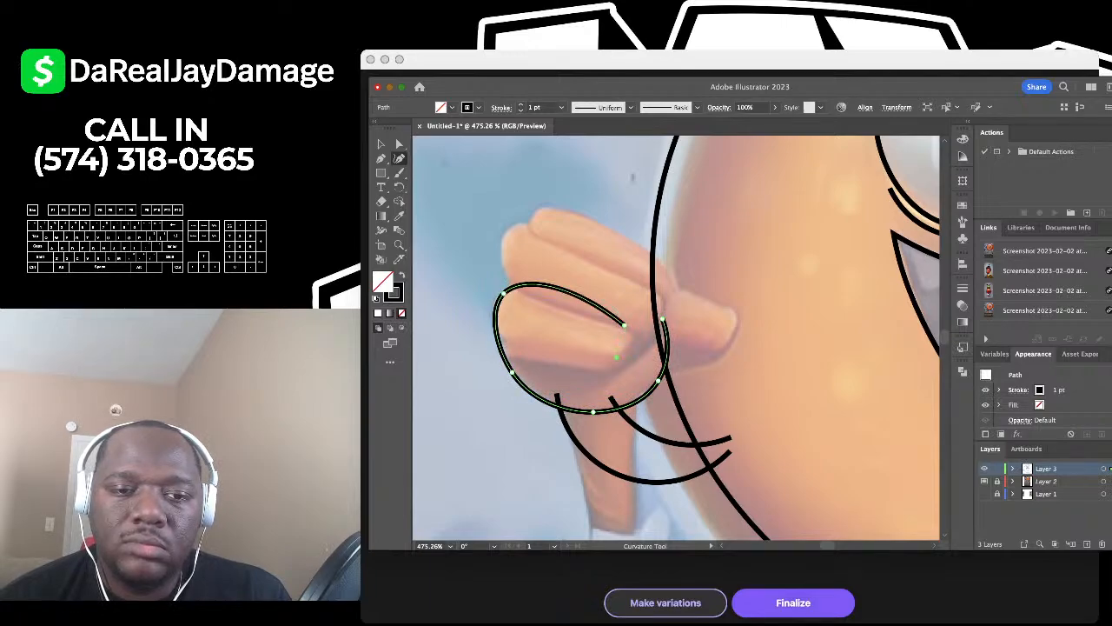
pyautogui.click(616, 356)
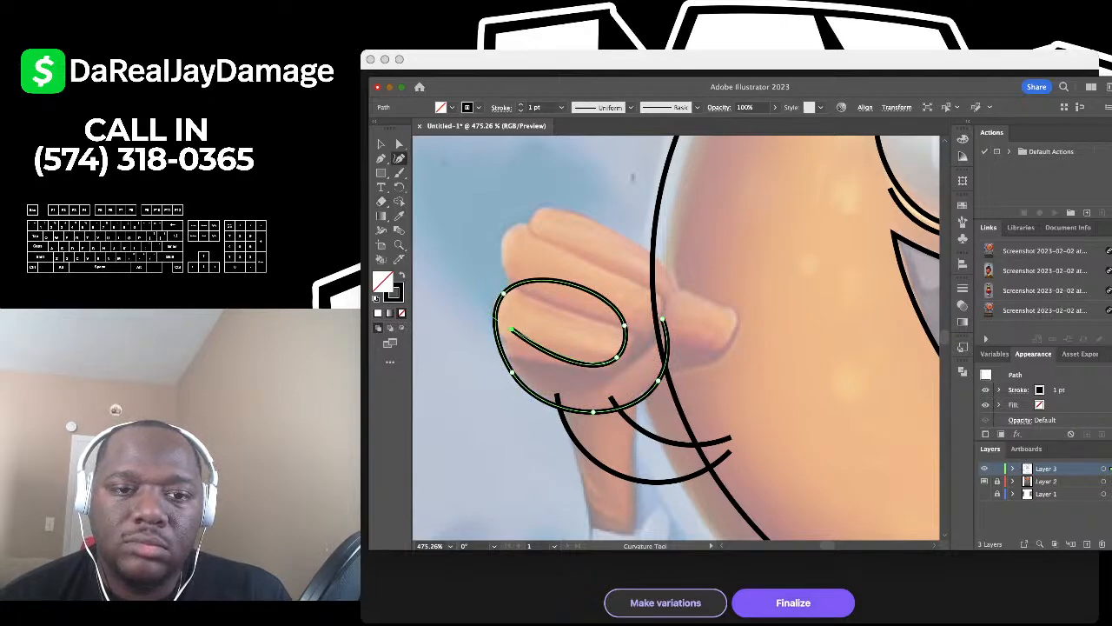
pyautogui.click(380, 144)
pyautogui.click(460, 191)
# Step: Draw the left hand's middle finger as an open Curvature path above the lowest finger, adjust its curve to the template, and deselect it
pyautogui.hscroll(2, 460, 191)
pyautogui.click(399, 159)
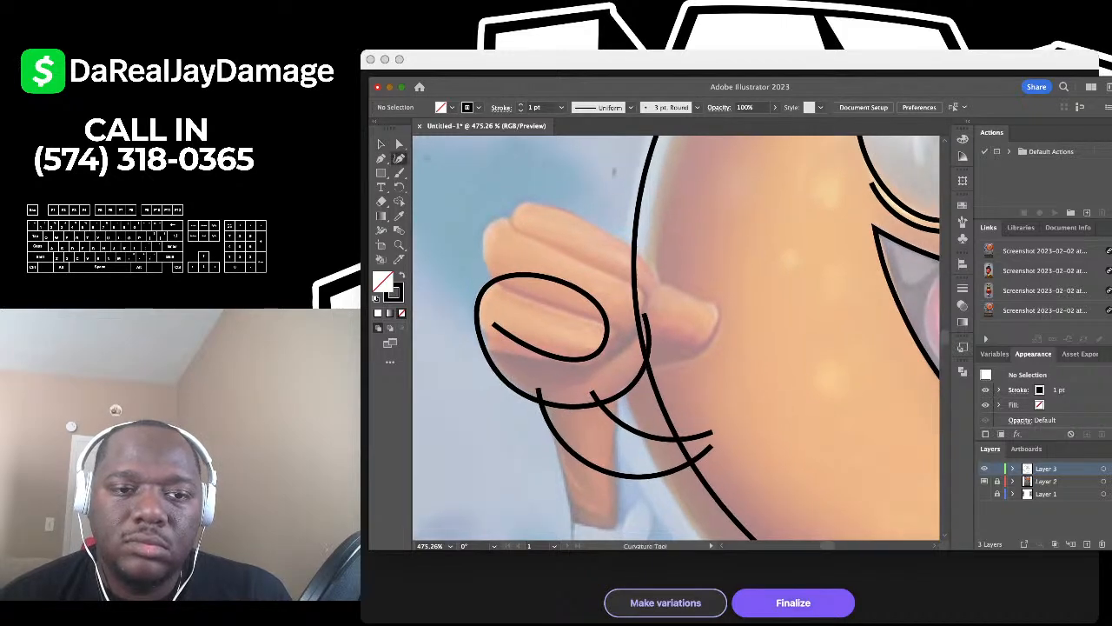
pyautogui.click(501, 288)
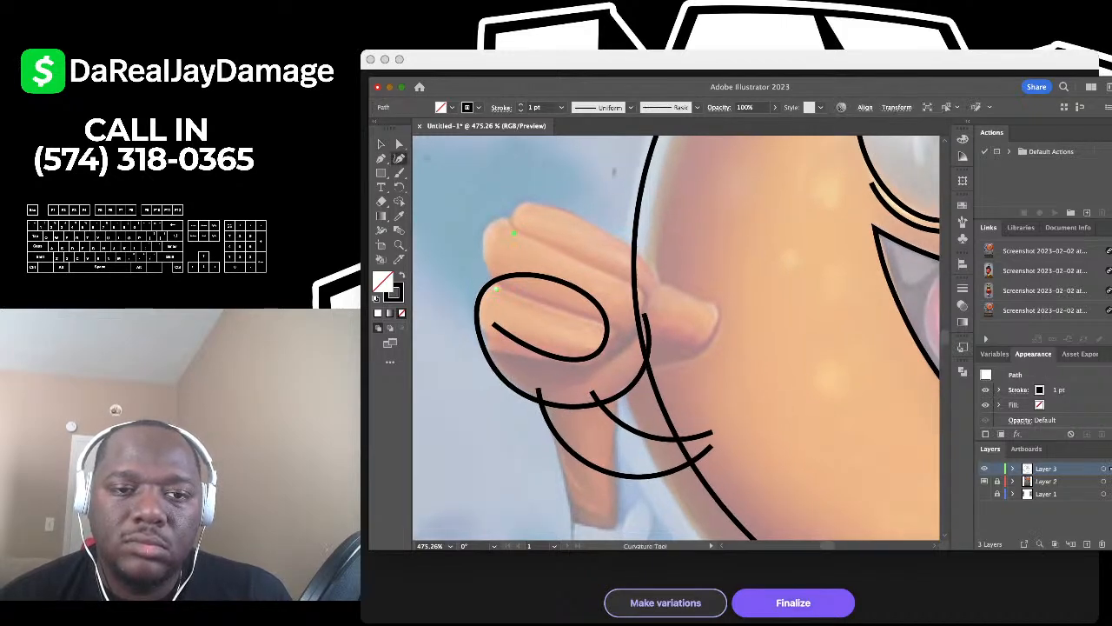
pyautogui.click(514, 233)
pyautogui.click(626, 280)
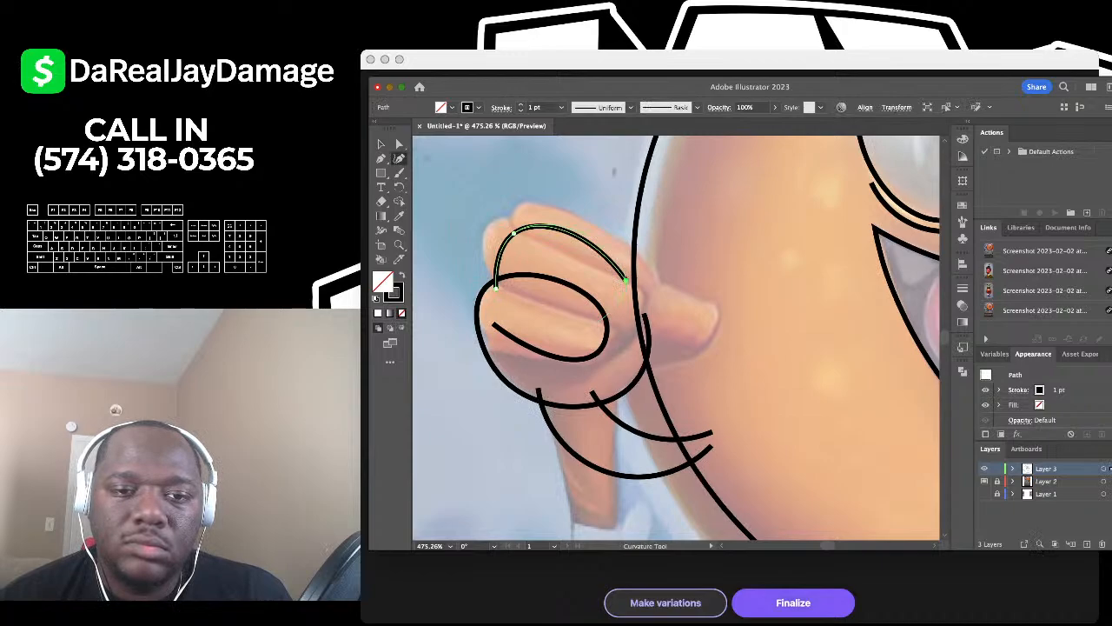
pyautogui.click(589, 322)
pyautogui.moveTo(625, 280); pyautogui.dragTo(627, 302)
pyautogui.moveTo(513, 233)
pyautogui.mouseDown()
pyautogui.moveTo(492, 260)
pyautogui.moveTo(502, 238)
pyautogui.mouseUp()
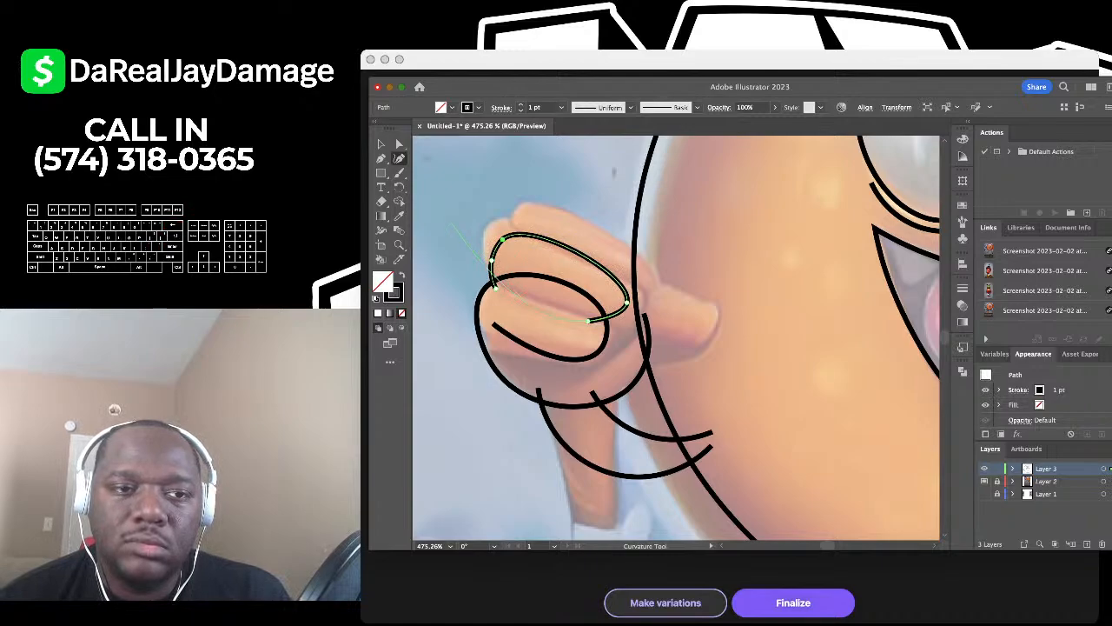
pyautogui.click(381, 145)
pyautogui.click(448, 219)
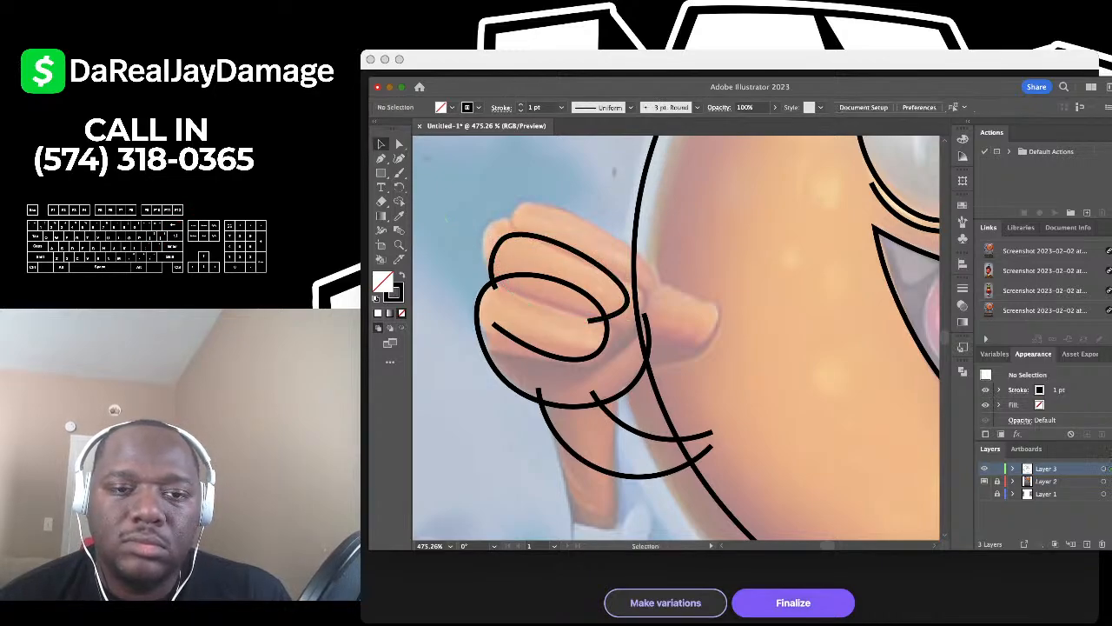
# Step: Reselect the middle finger path, pull its knuckle end slightly outward, and deselect it
pyautogui.click(497, 246)
pyautogui.click(399, 158)
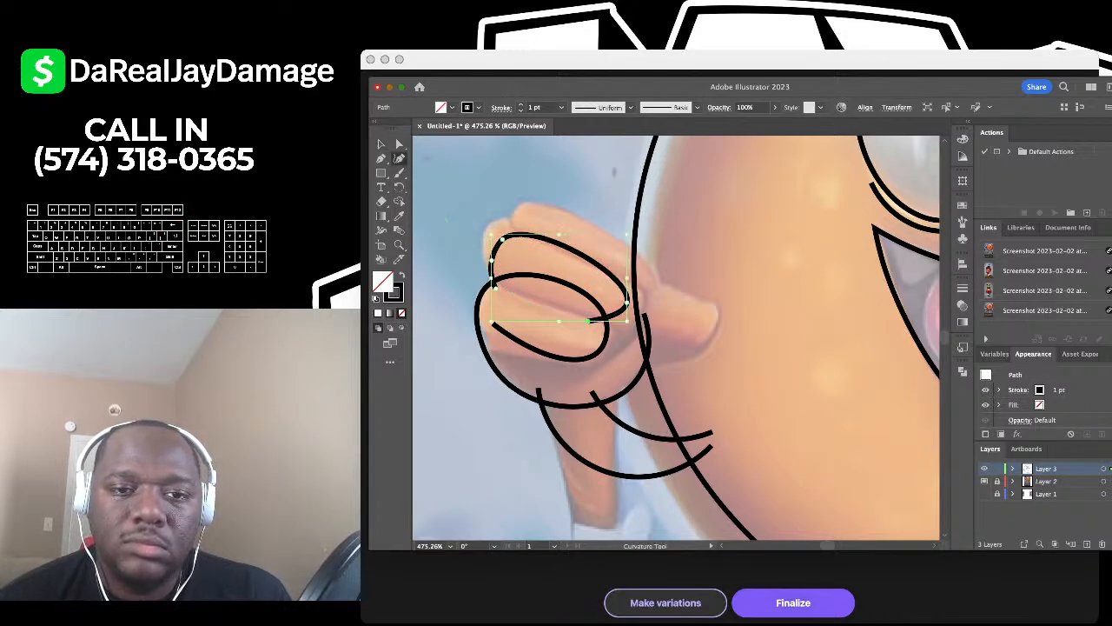
pyautogui.moveTo(625, 291); pyautogui.dragTo(630, 295)
pyautogui.press('v')
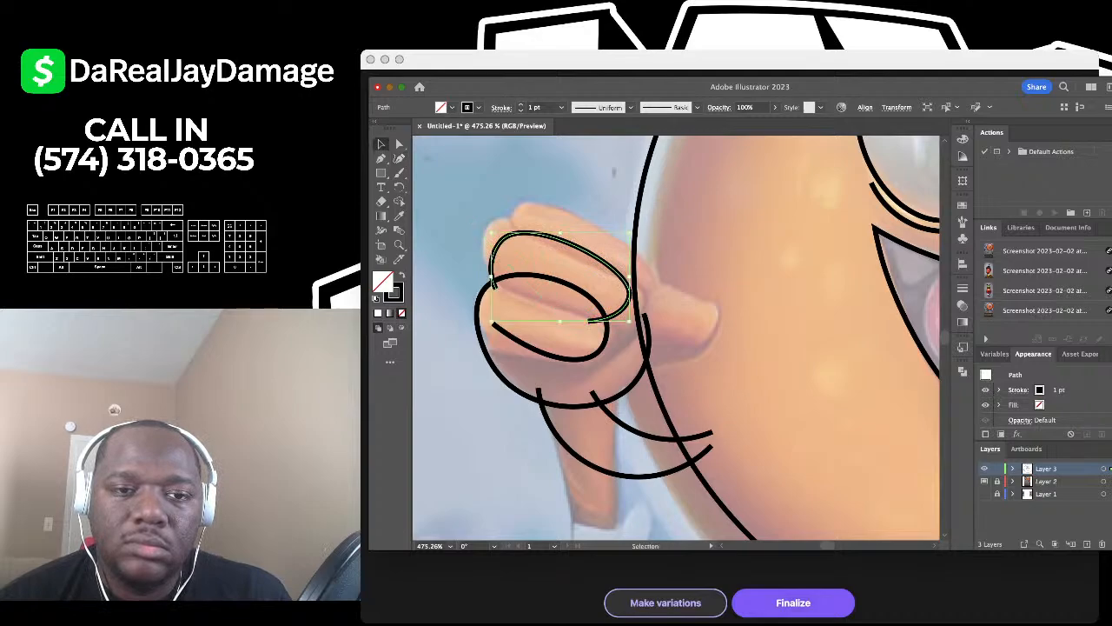
pyautogui.press('super+shift+a')
# Step: Duplicate the middle finger path up and to the right over the hand's top finger, and deselect the copy
pyautogui.moveTo(629, 293); pyautogui.dragTo(649, 266)
pyautogui.press('super+shift+a')
pyautogui.scroll(-3, 675, 338)
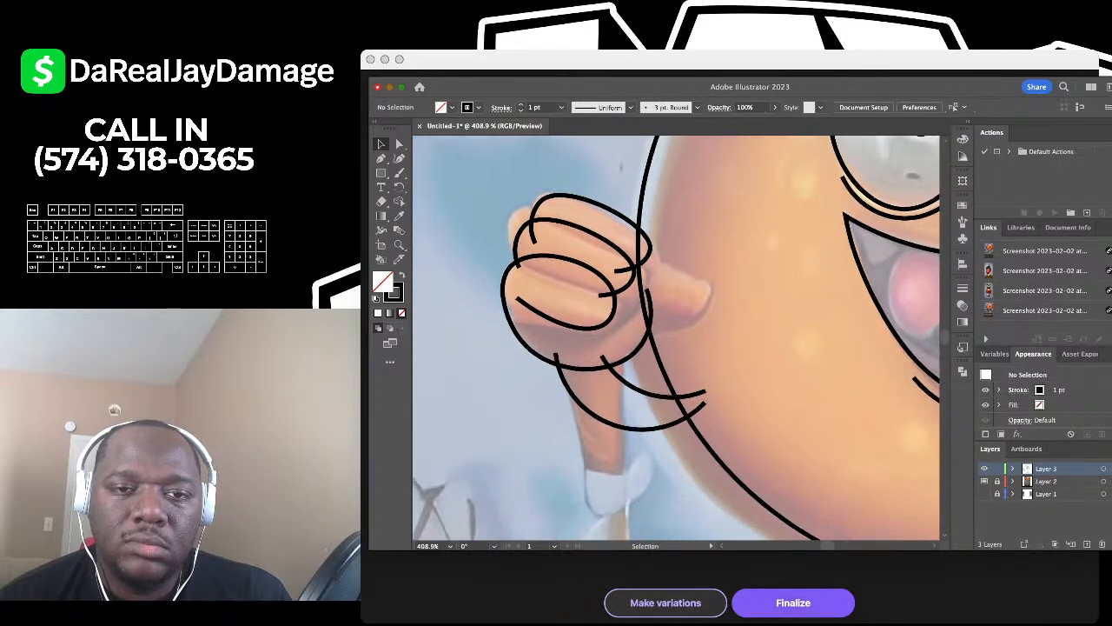
# Step: Draw the left hand's thumb as an open seven-point looping Curvature path overlapping the body outline, refine its outer curve, and deselect it
pyautogui.scroll(3, 675, 338)
pyautogui.scroll(2, 676, 338)
pyautogui.press('b')
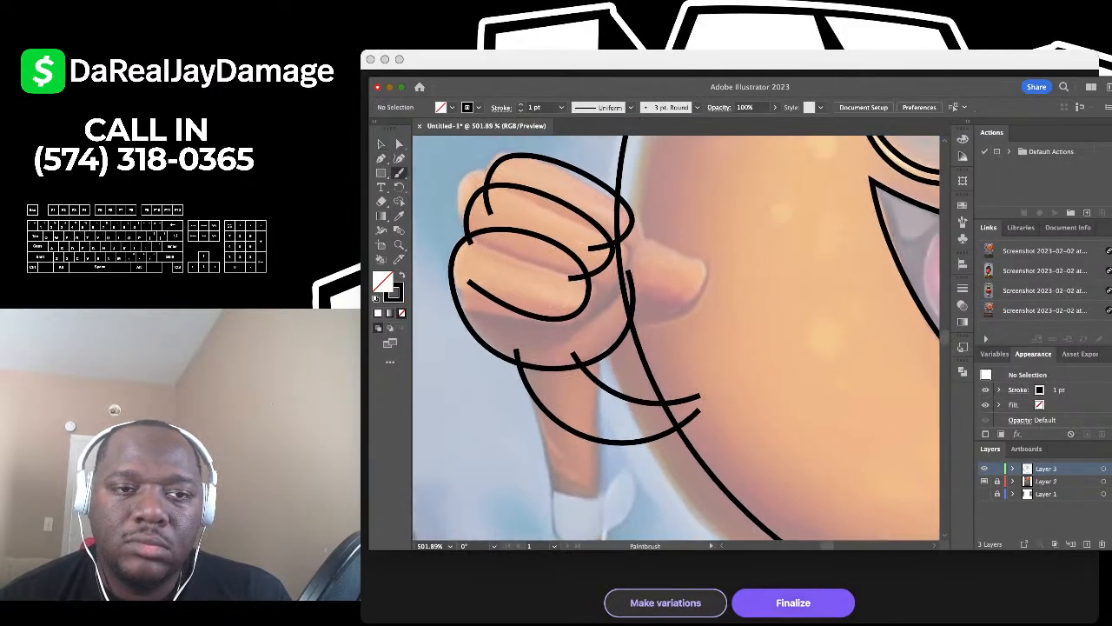
pyautogui.hotkey('shift', '`')
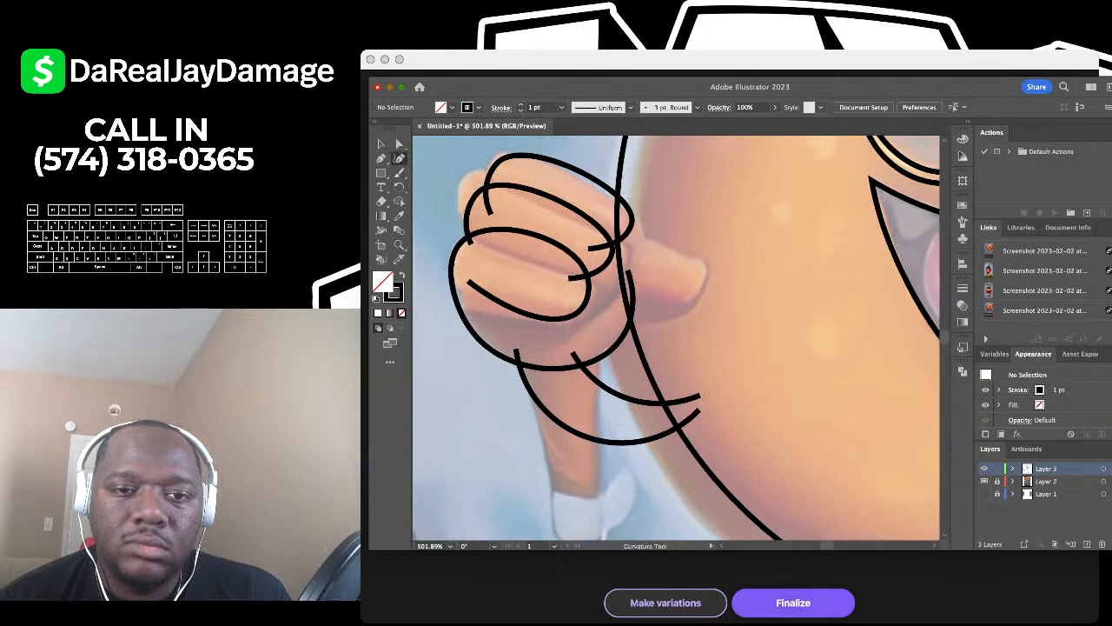
pyautogui.click(641, 257)
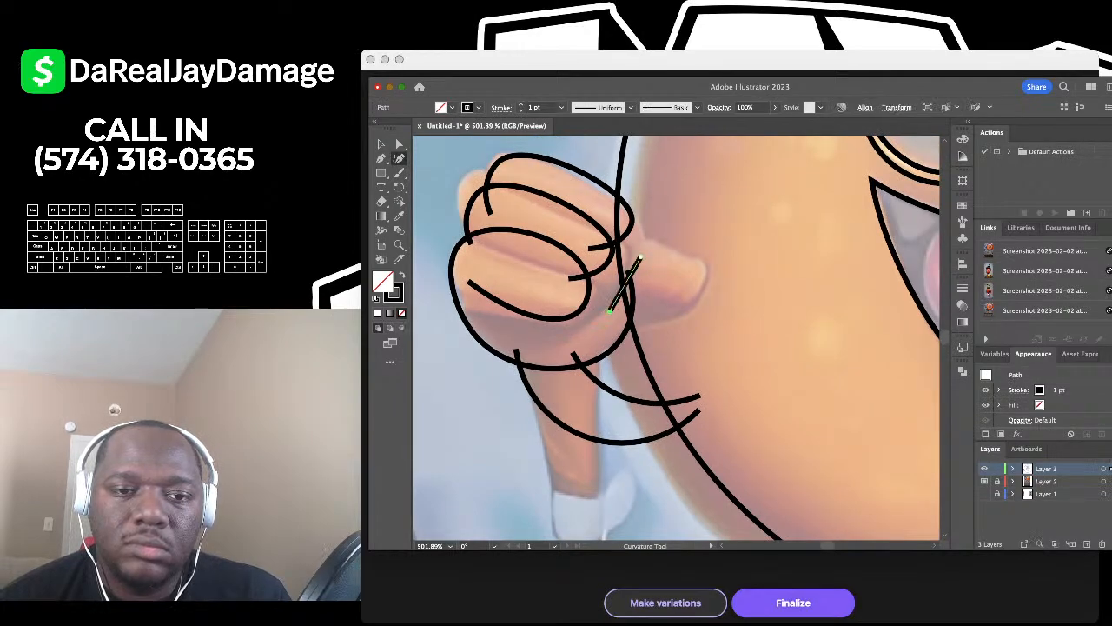
pyautogui.click(588, 310)
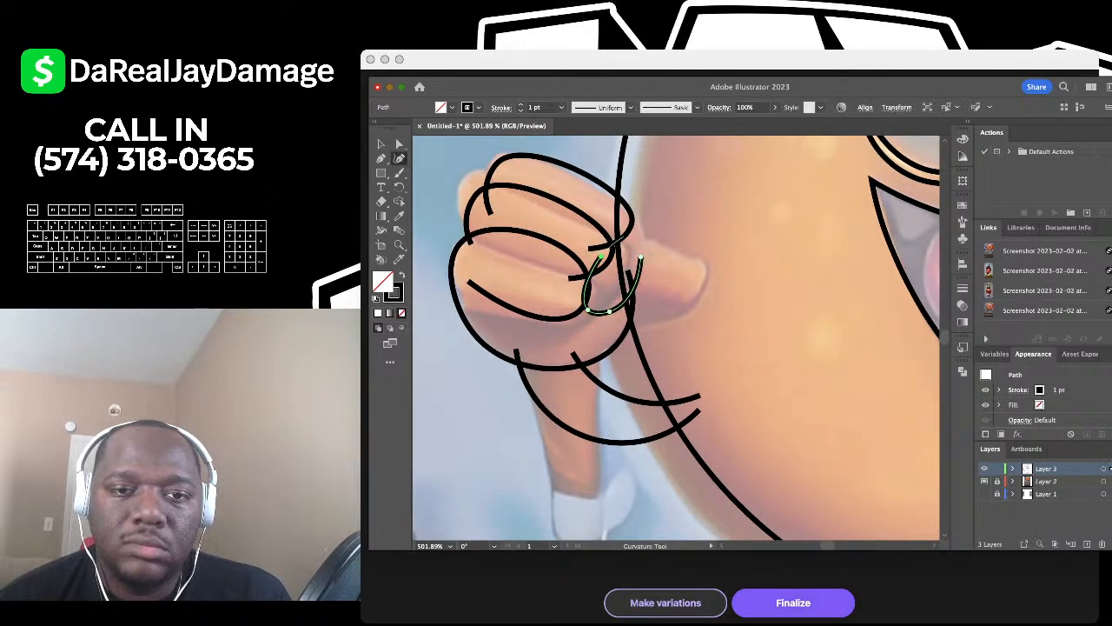
pyautogui.click(602, 252)
pyautogui.click(643, 221)
pyautogui.click(669, 295)
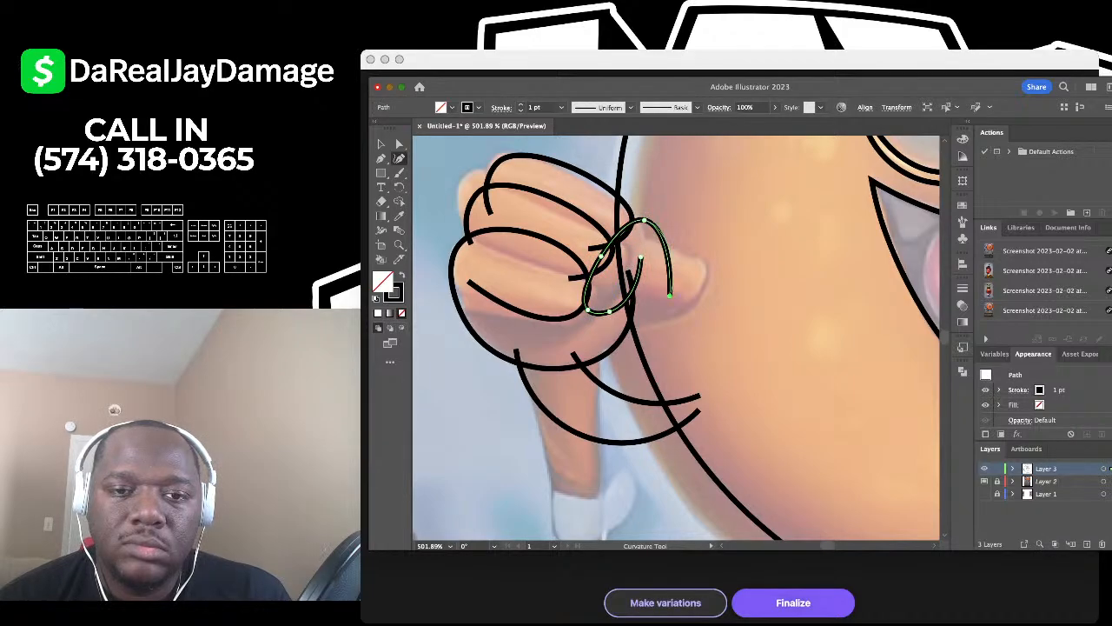
pyautogui.click(593, 347)
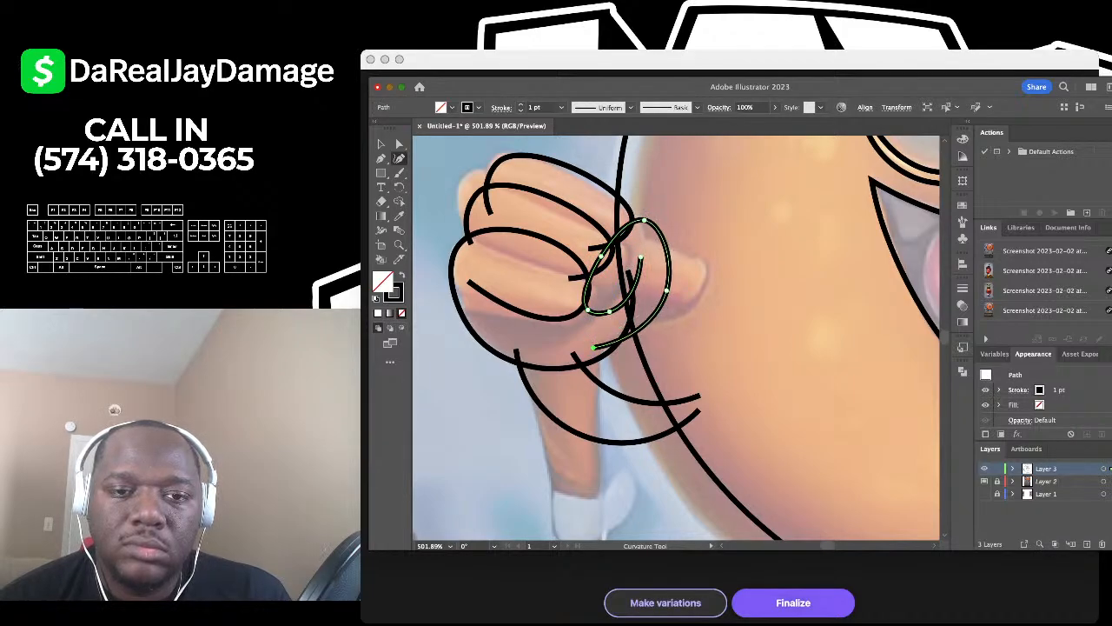
pyautogui.moveTo(658, 286); pyautogui.dragTo(663, 288)
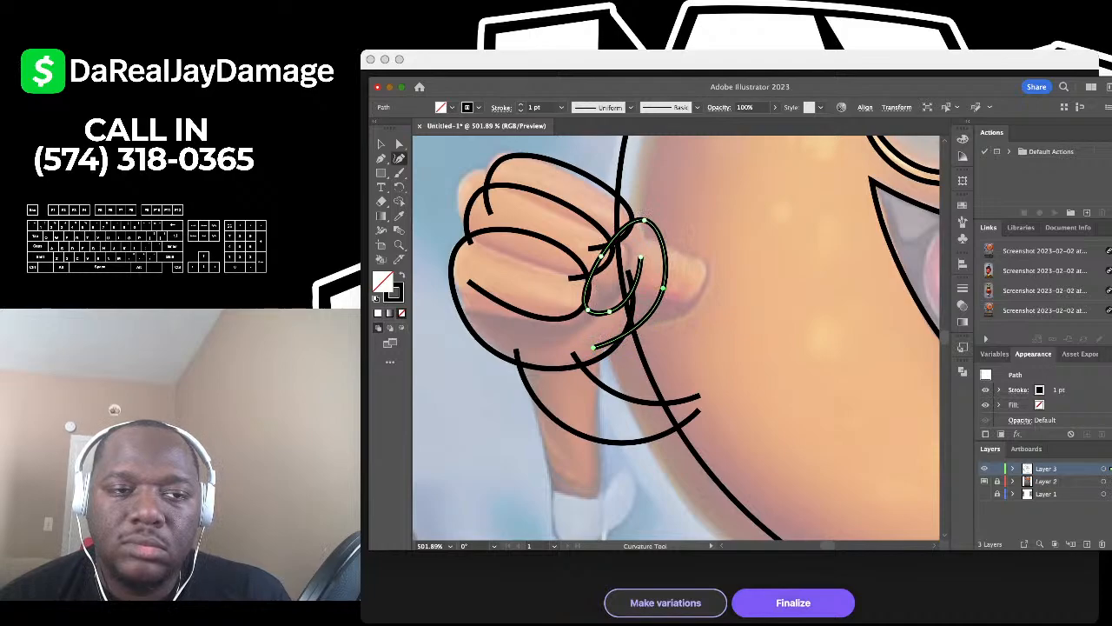
pyautogui.click(381, 144)
pyautogui.click(533, 244)
# Step: Examine the whole traced character against the template, including the finished left hand and the untraced legs
pyautogui.scroll(-5, 534, 244)
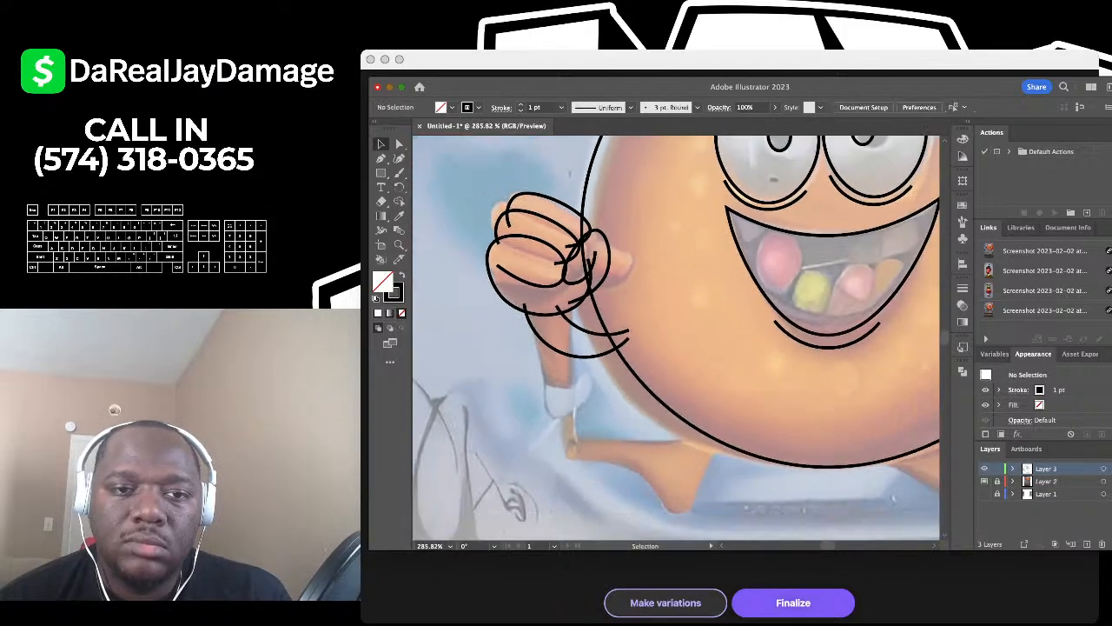
pyautogui.scroll(-5, 560, 314)
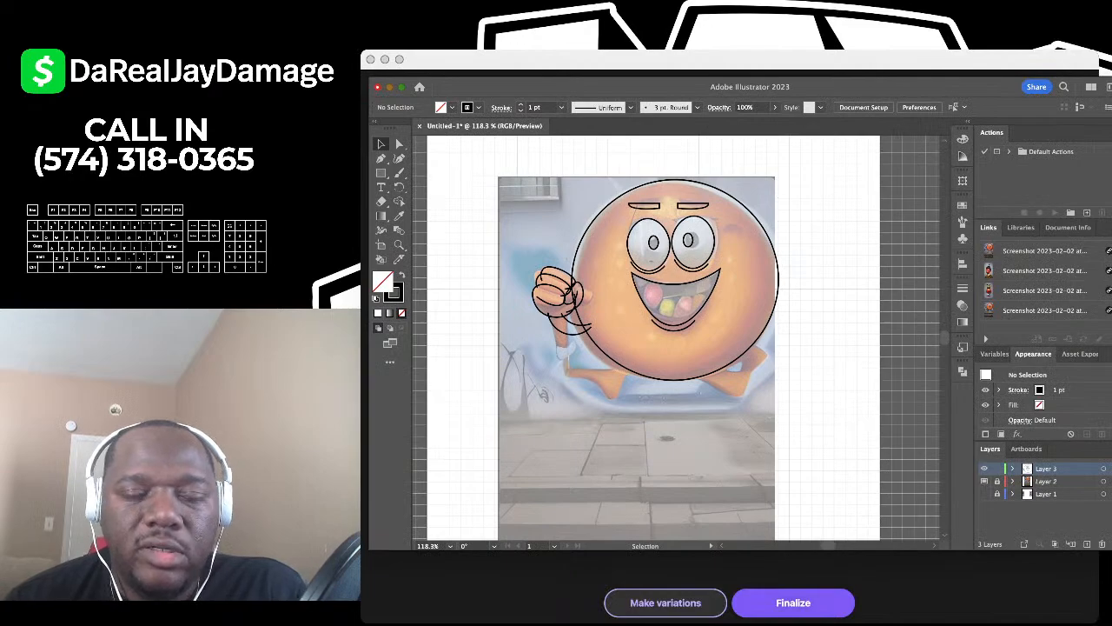
pyautogui.hscroll(-2, 653, 339)
pyautogui.hscroll(2, 768, 296)
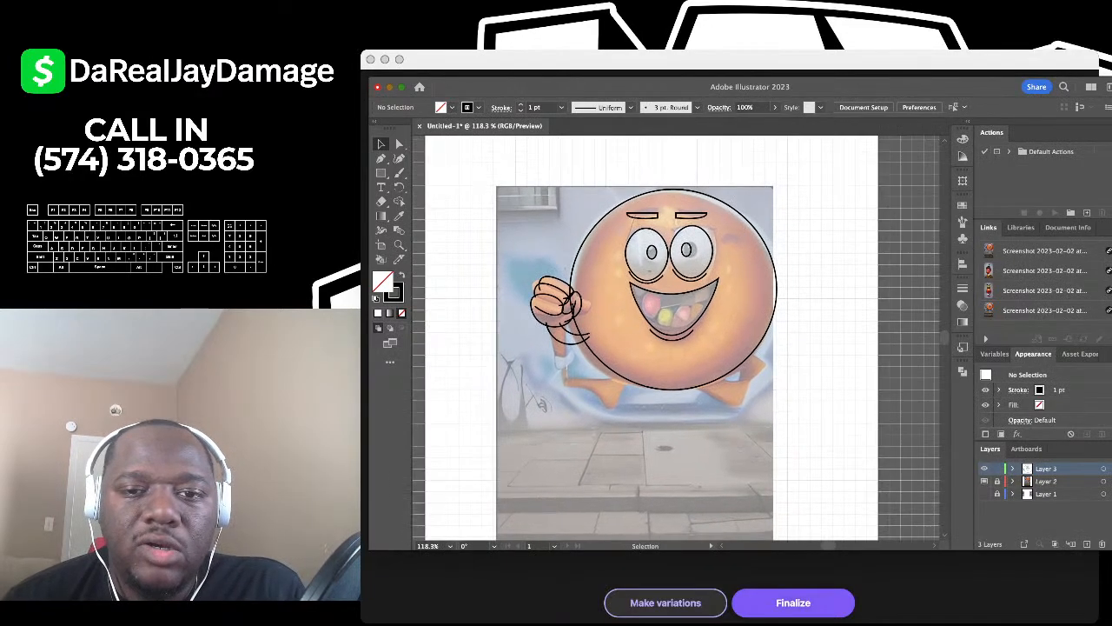
pyautogui.scroll(5, 769, 295)
pyautogui.scroll(-2, 769, 295)
pyautogui.scroll(-5, 434, 360)
pyautogui.hscroll(-3, 435, 361)
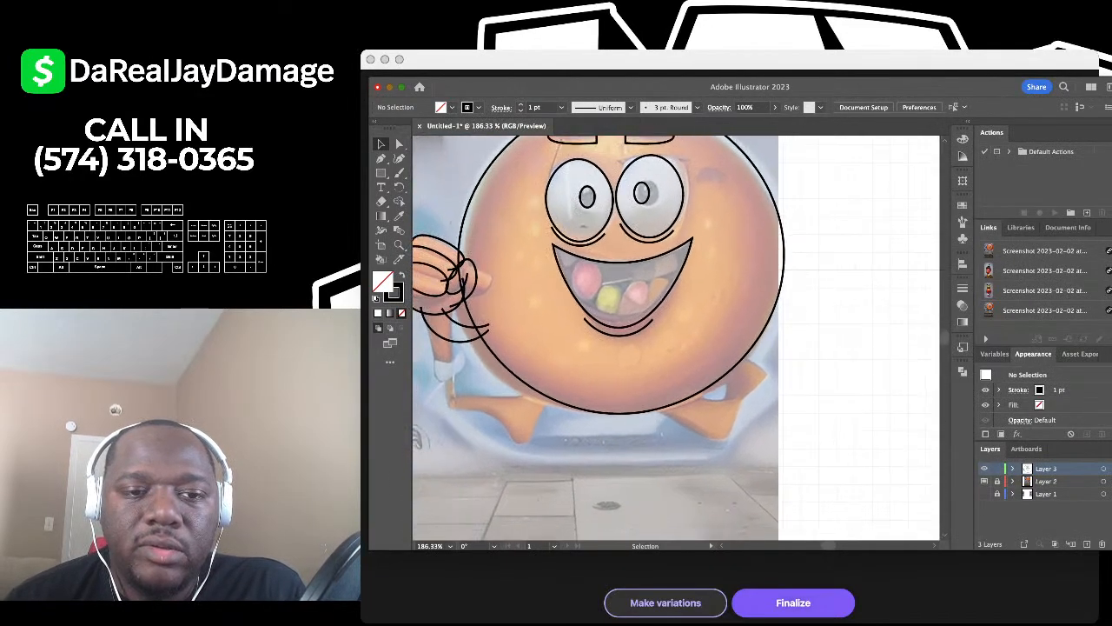
# Step: Draw a tall ellipse over the left foot, rotate it so its top leans left, and deselect it
pyautogui.scroll(3, 435, 361)
pyautogui.scroll(-2, 434, 360)
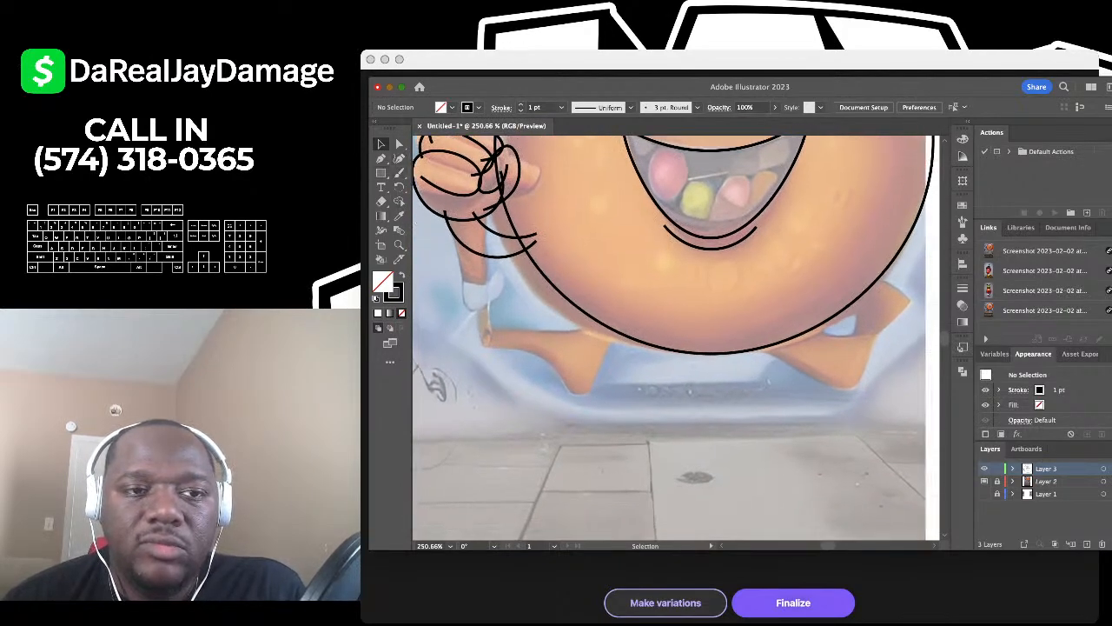
pyautogui.press('l')
pyautogui.moveTo(512, 294); pyautogui.dragTo(587, 418)
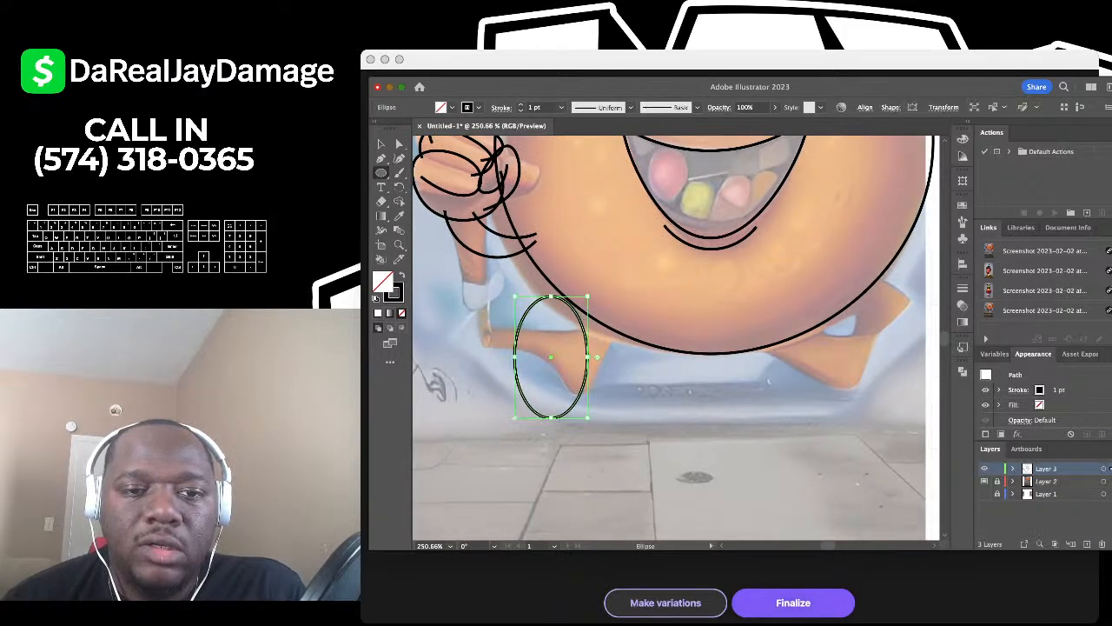
pyautogui.moveTo(601, 297); pyautogui.dragTo(571, 282)
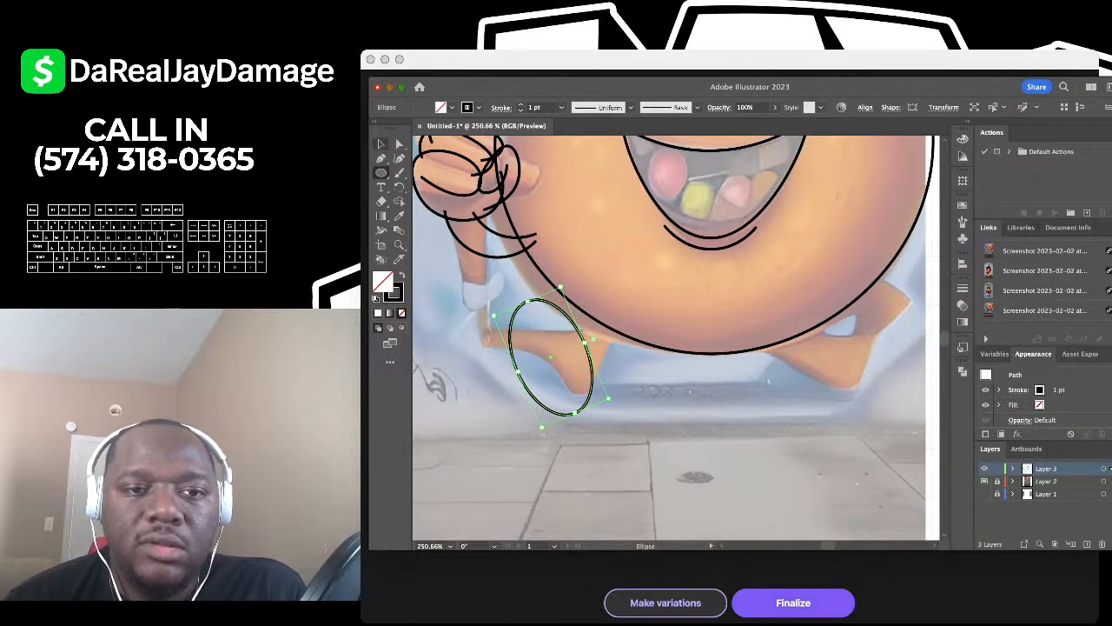
pyautogui.click(381, 144)
pyautogui.click(487, 469)
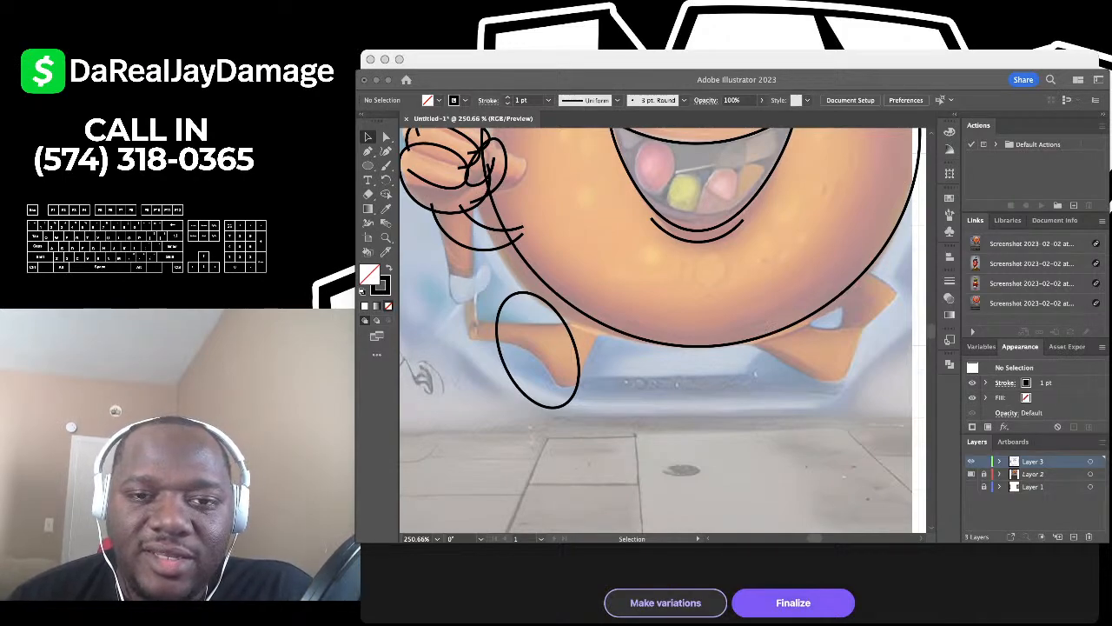
pyautogui.click(673, 317)
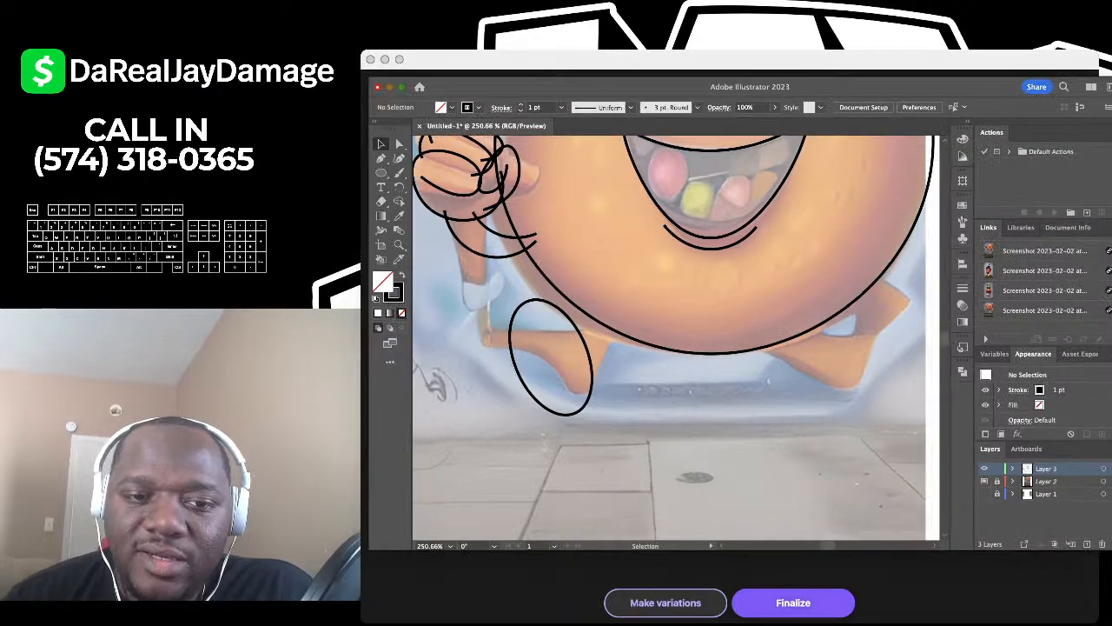
# Step: Narrow the tilted ellipse over the left foot slightly from its right side and leave it selected
pyautogui.scroll(-5, 678, 319)
pyautogui.scroll(5, 663, 261)
pyautogui.scroll(-3, 676, 337)
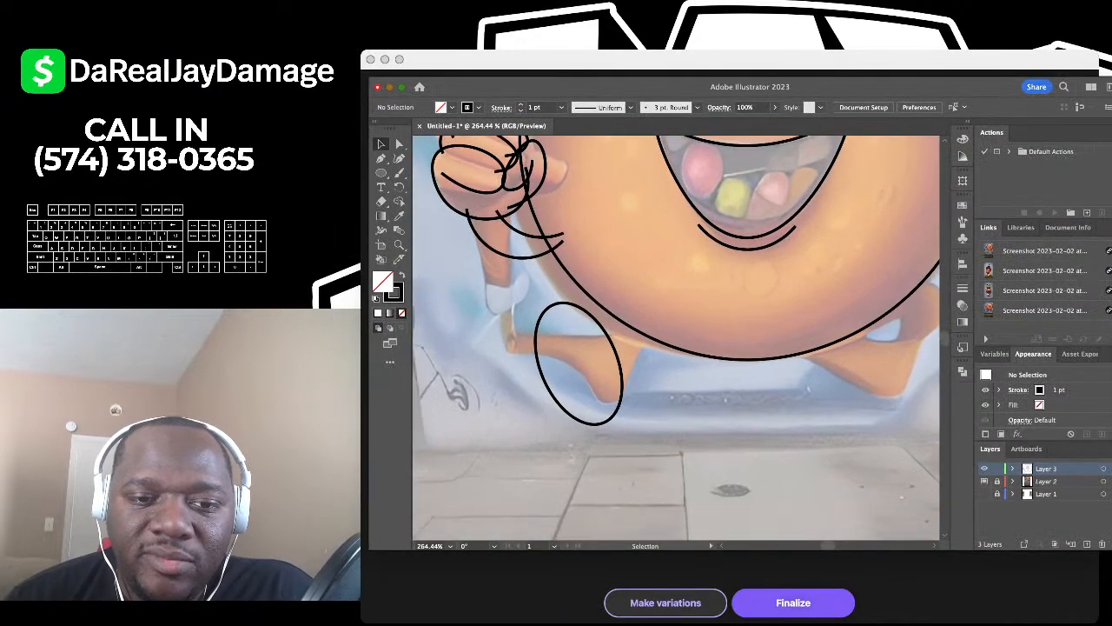
pyautogui.scroll(-2, 738, 292)
pyautogui.scroll(5, 591, 346)
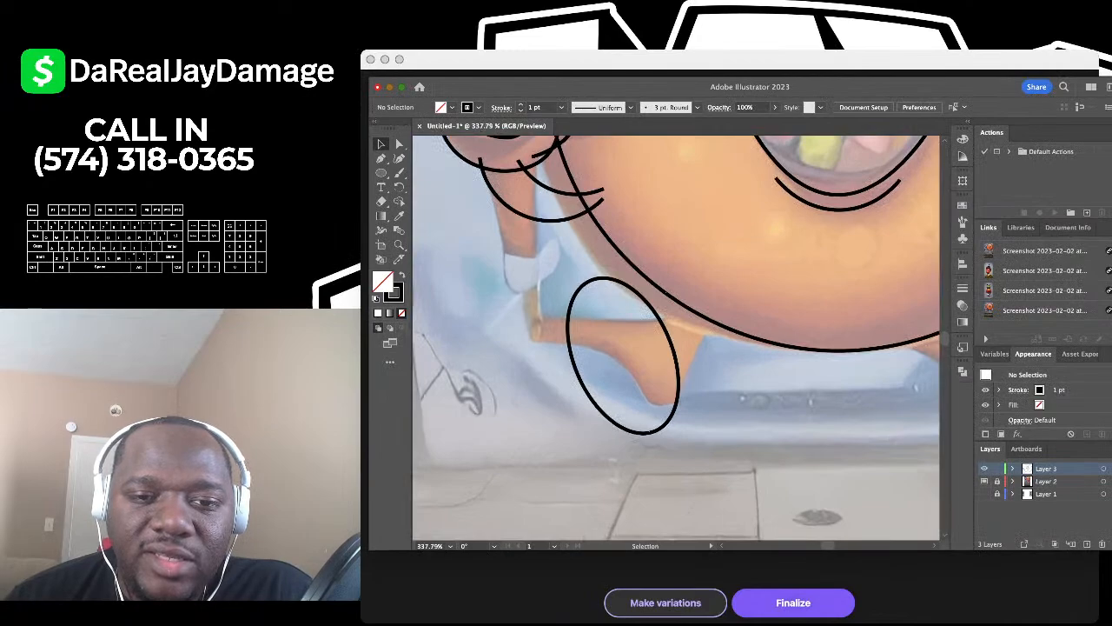
pyautogui.click(571, 352)
pyautogui.moveTo(668, 336); pyautogui.dragTo(658, 340)
pyautogui.click(702, 360)
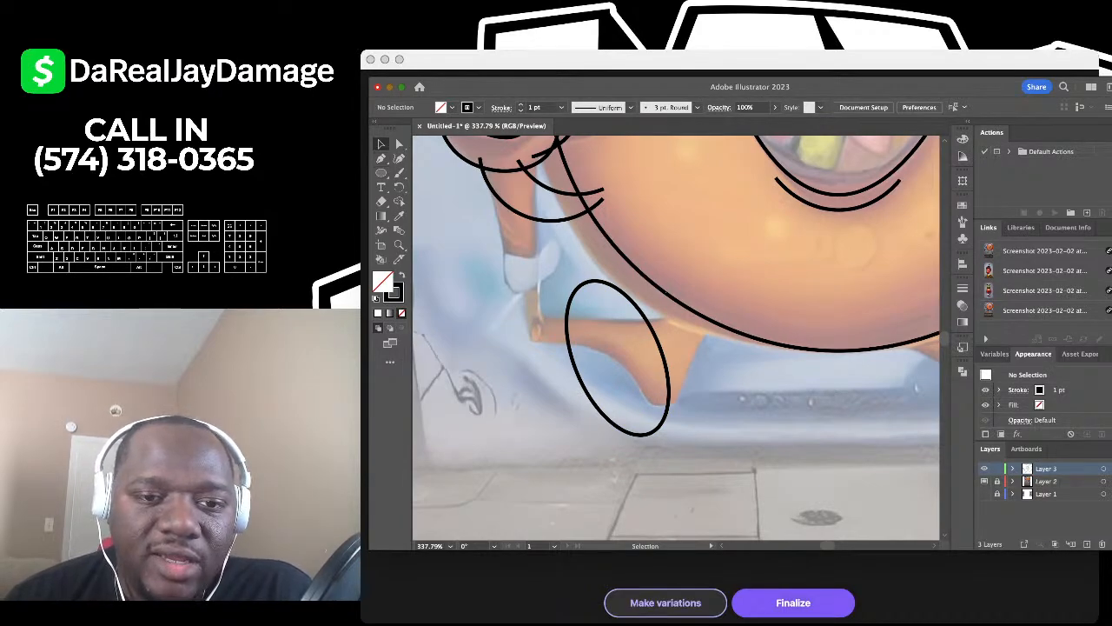
pyautogui.click(569, 345)
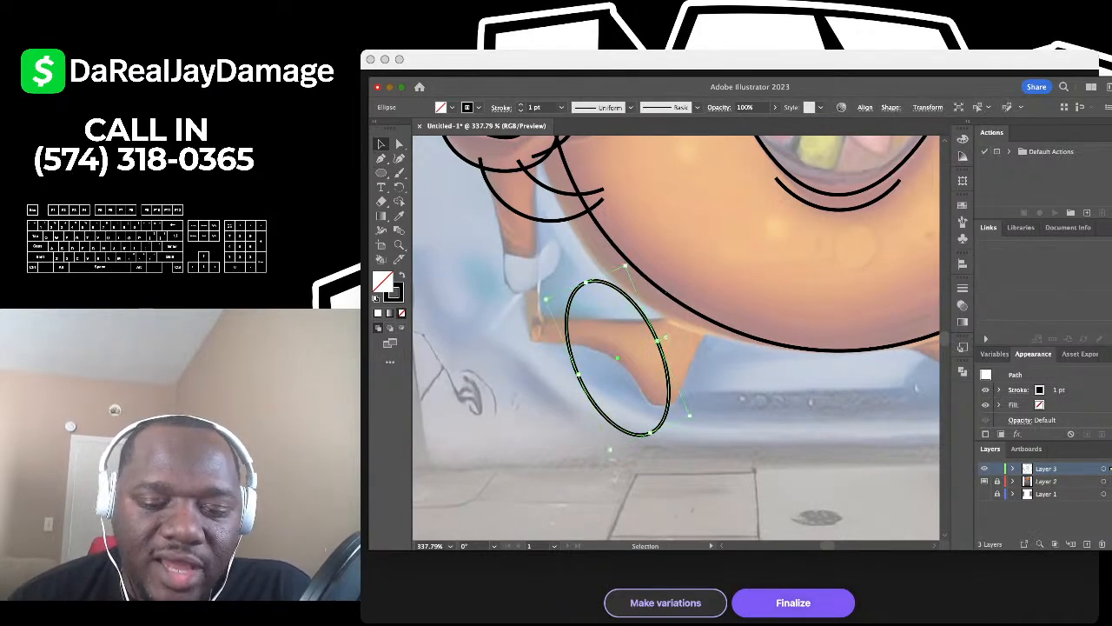
# Step: Duplicate the tilted ellipse over the left foot slightly up and right, widen the copy on both sides, and deselect it
pyautogui.press('v')
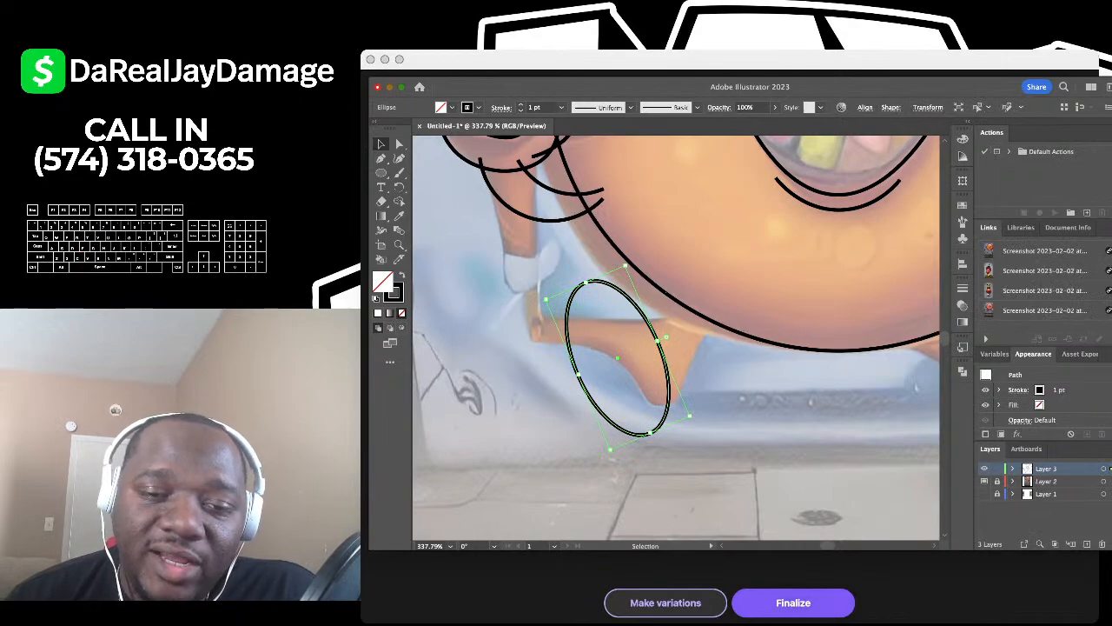
pyautogui.moveTo(568, 346)
pyautogui.mouseDown()
pyautogui.moveTo(598, 331)
pyautogui.moveTo(579, 339)
pyautogui.mouseUp()
pyautogui.moveTo(674, 331); pyautogui.dragTo(699, 337)
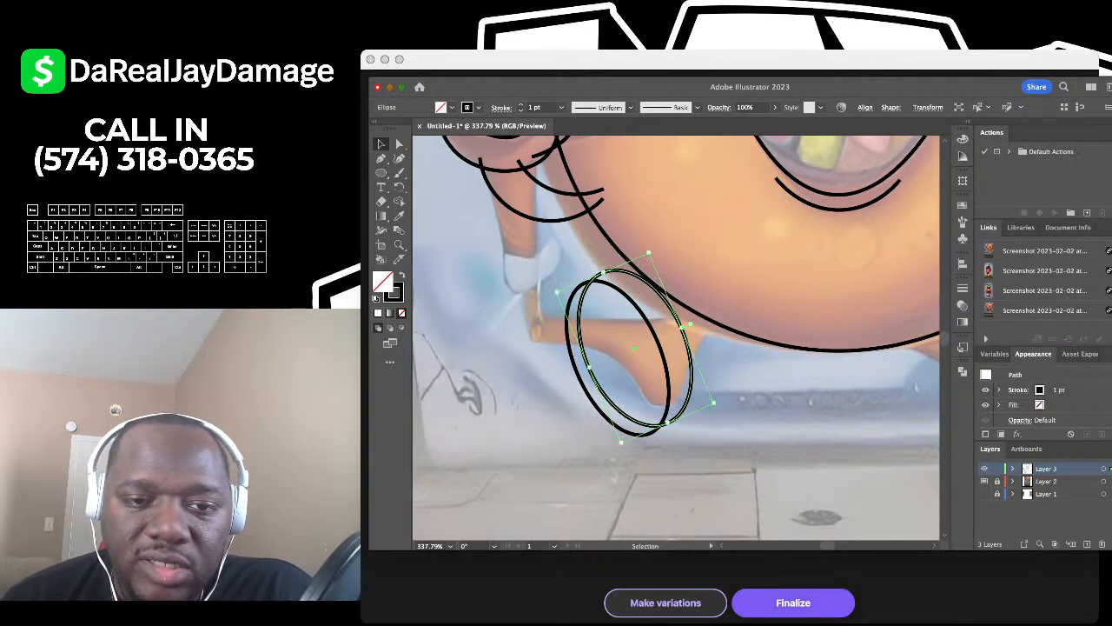
pyautogui.moveTo(589, 366); pyautogui.dragTo(585, 370)
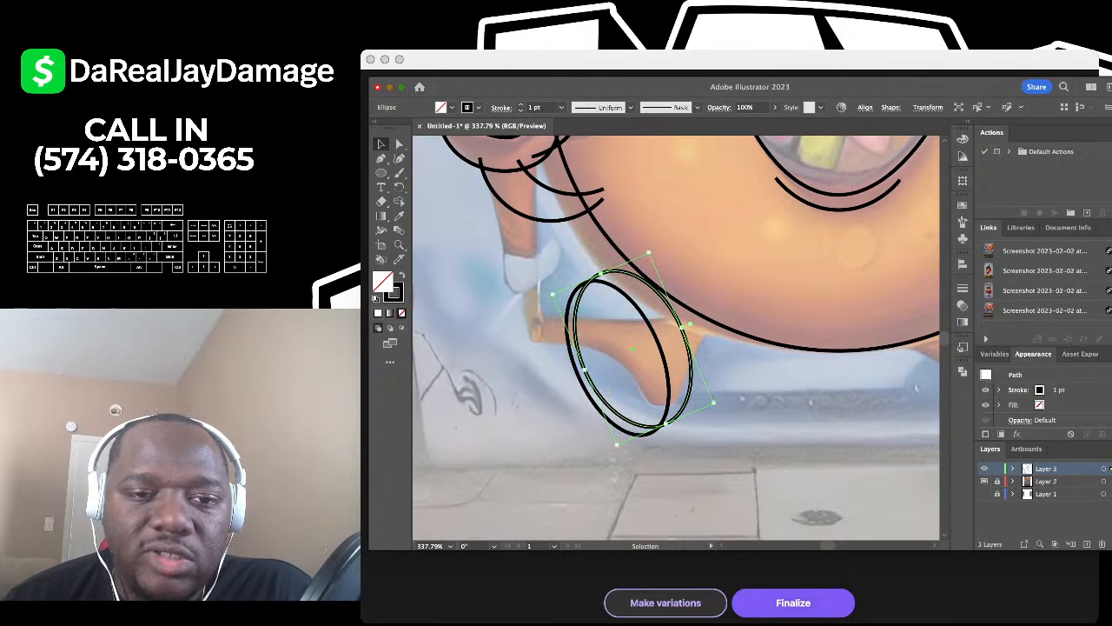
pyautogui.click(522, 374)
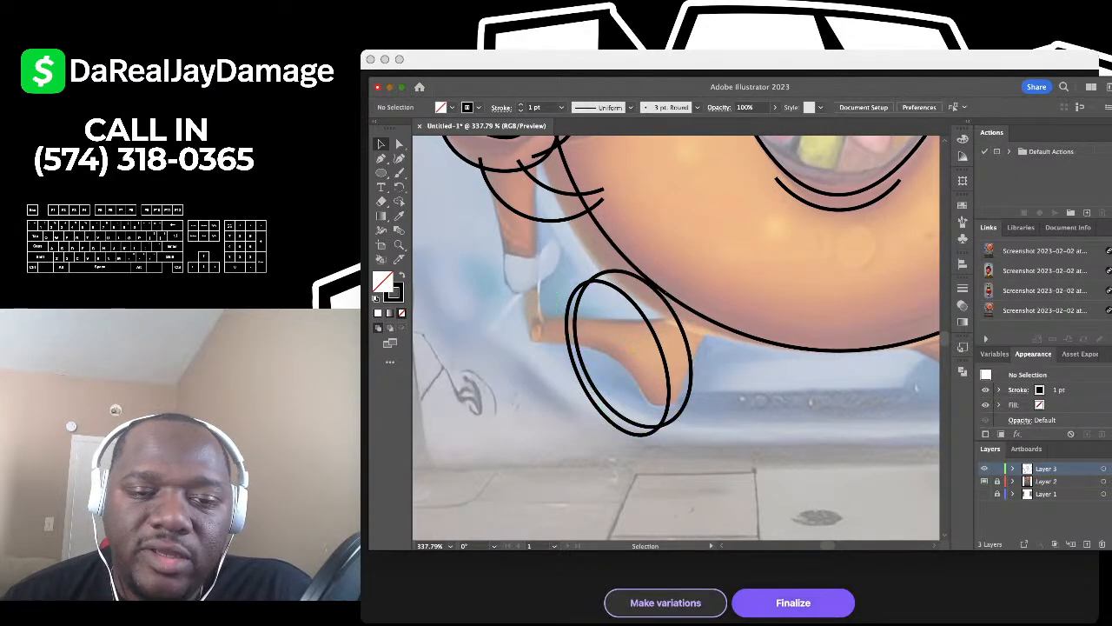
# Step: Draw an open five-point looping Curvature path from the left foot's ellipses across the body's lower edge, and deselect it
pyautogui.scroll(-1, 507, 244)
pyautogui.scroll(-2, 507, 244)
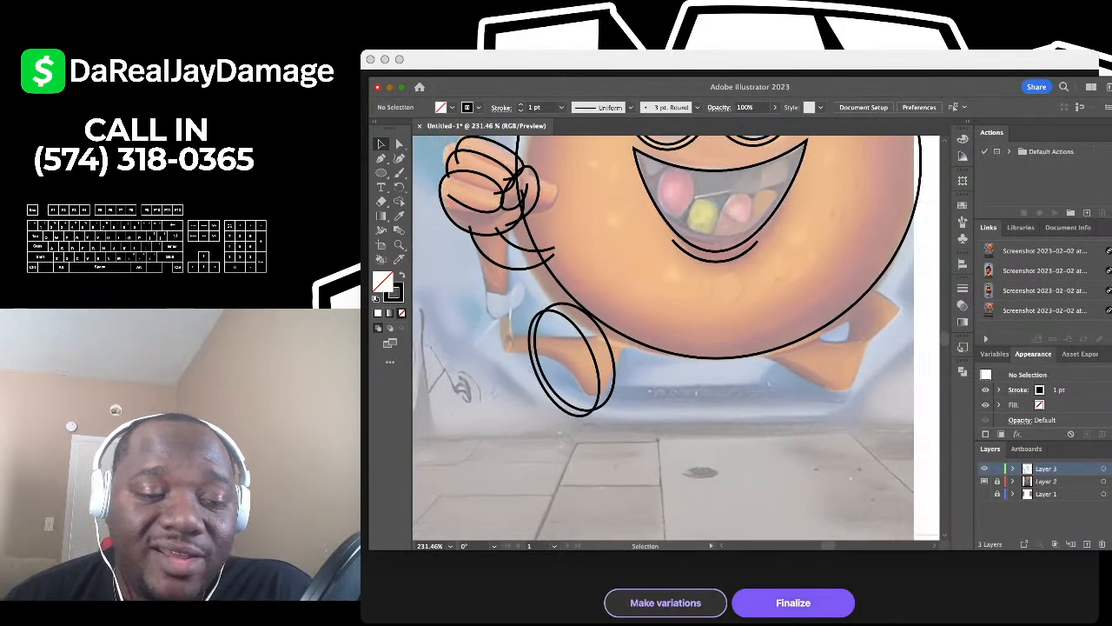
pyautogui.scroll(1, 548, 289)
pyautogui.click(399, 158)
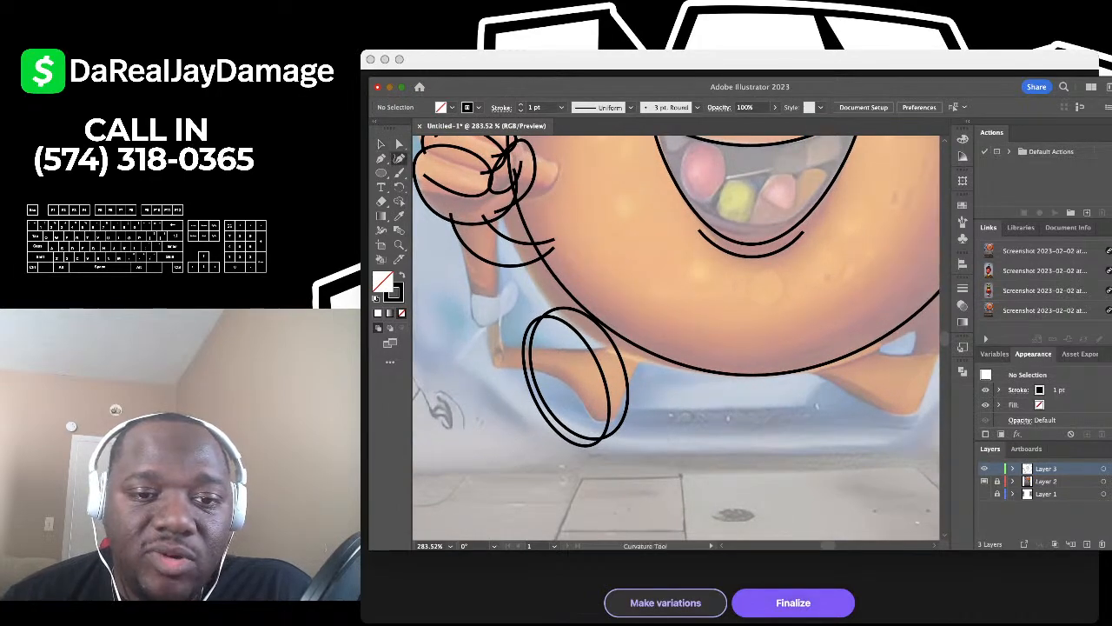
pyautogui.click(594, 346)
pyautogui.click(622, 302)
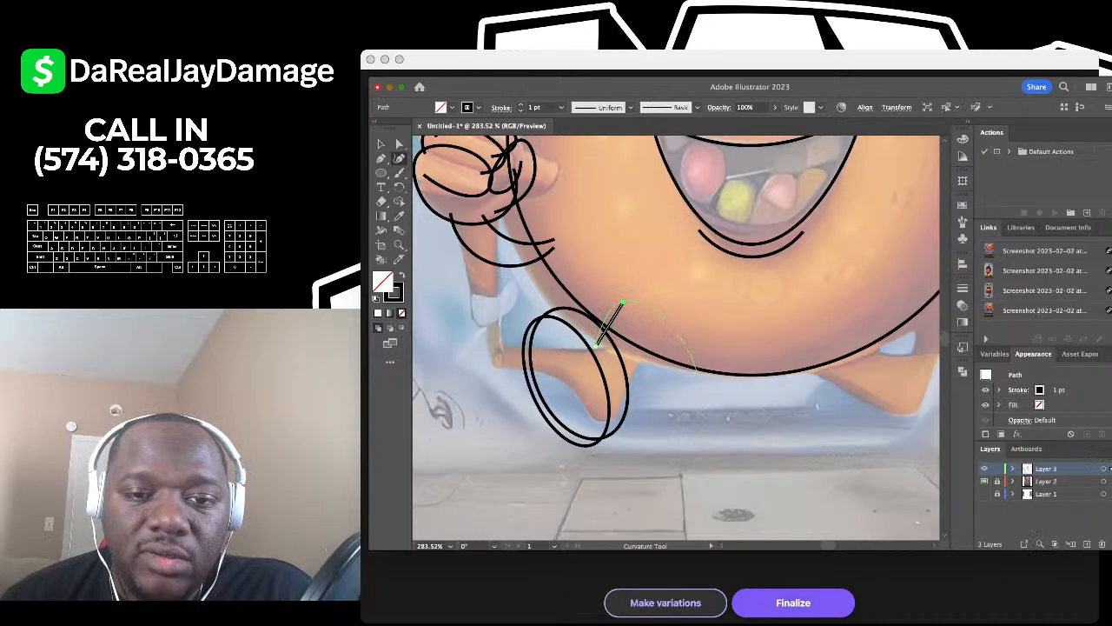
pyautogui.click(698, 374)
pyautogui.moveTo(699, 374); pyautogui.dragTo(712, 373)
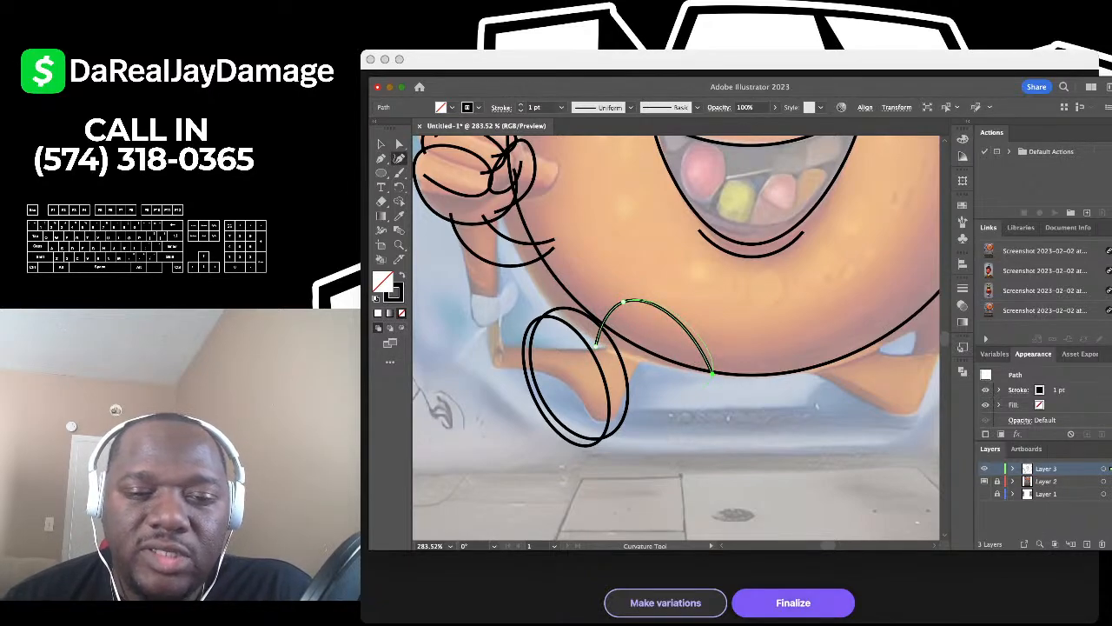
pyautogui.click(695, 389)
pyautogui.click(635, 327)
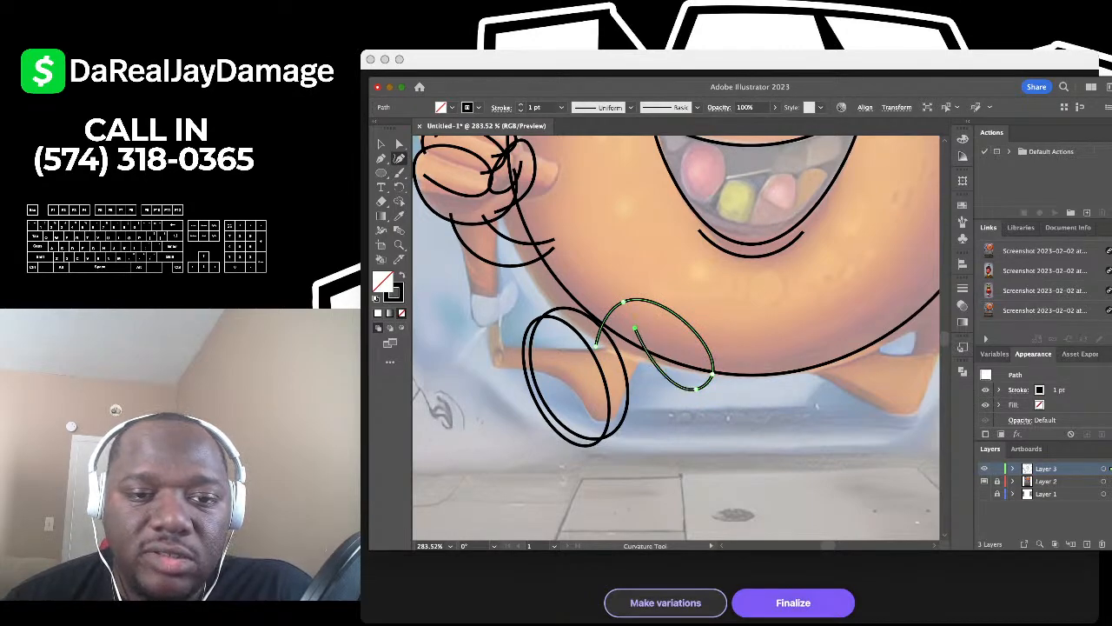
pyautogui.click(380, 144)
pyautogui.click(460, 330)
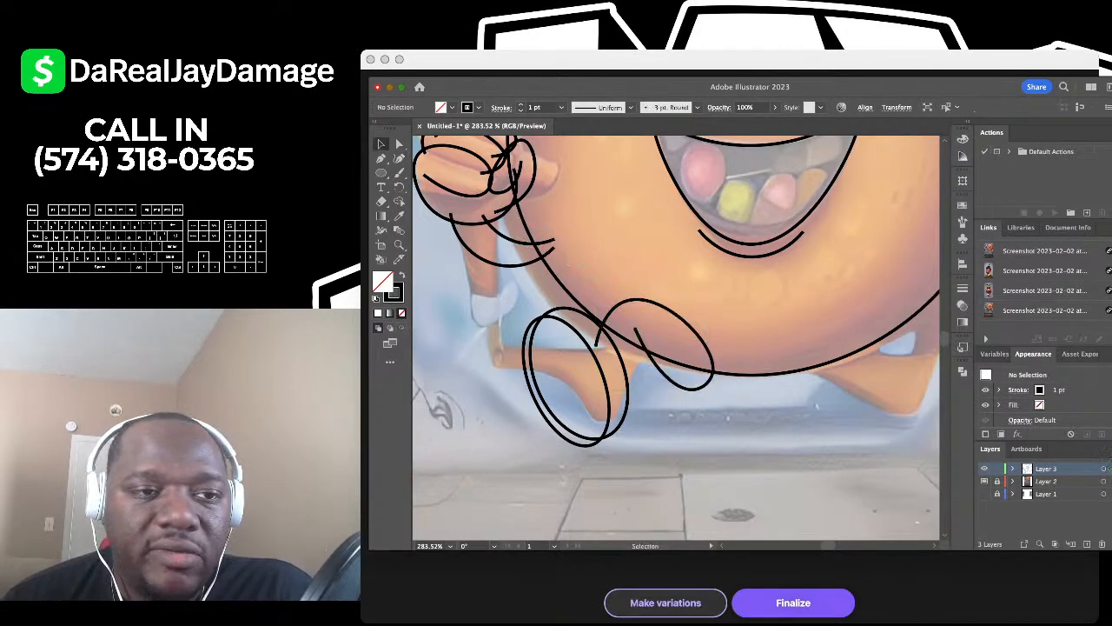
# Step: Draw a short curved path between the left foot's ellipses and the loop's open end, and shift it with the loop slightly down and right
pyautogui.click(399, 158)
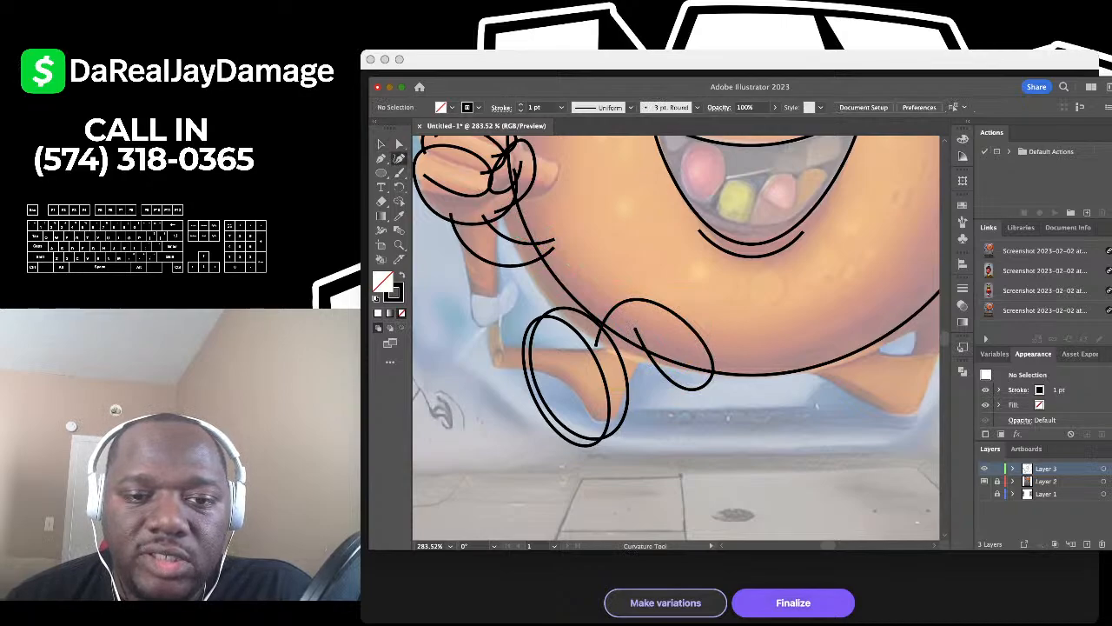
pyautogui.click(614, 369)
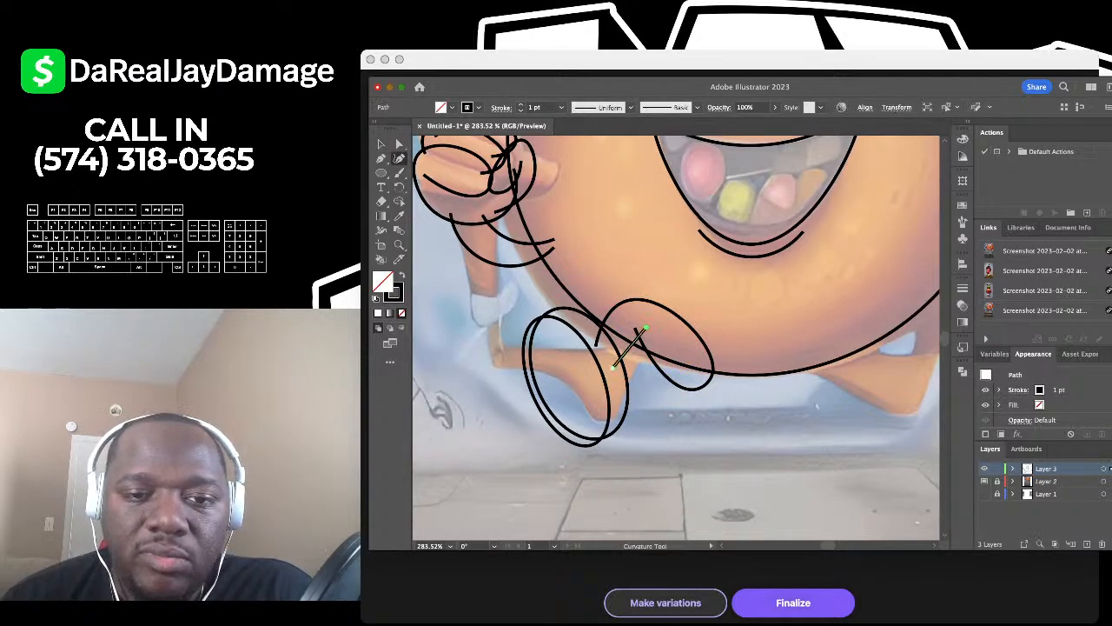
pyautogui.click(640, 325)
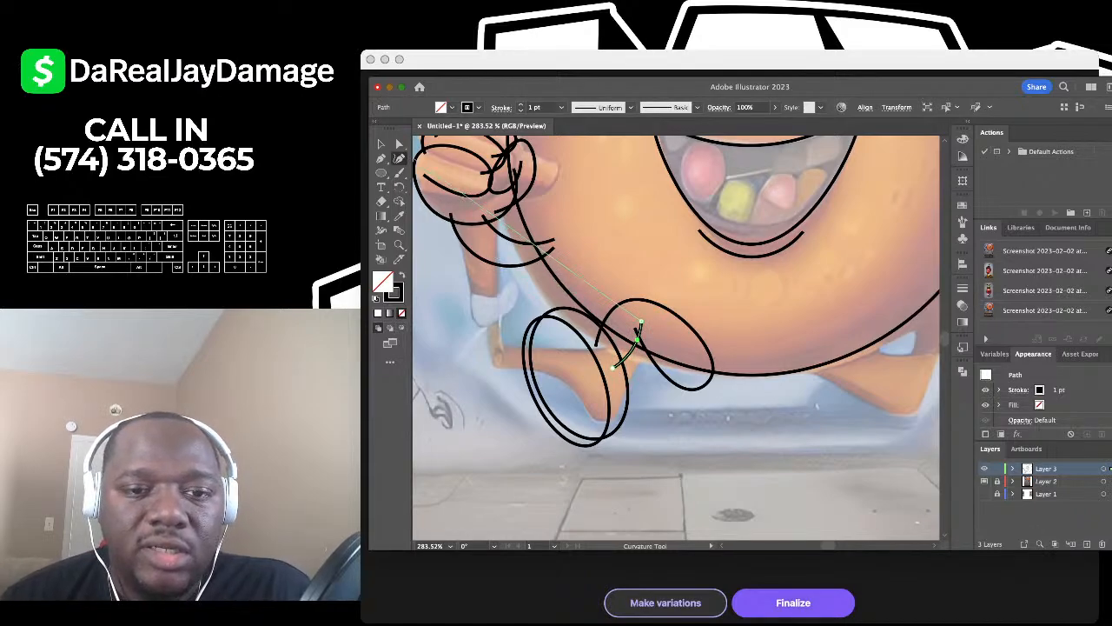
pyautogui.press('v')
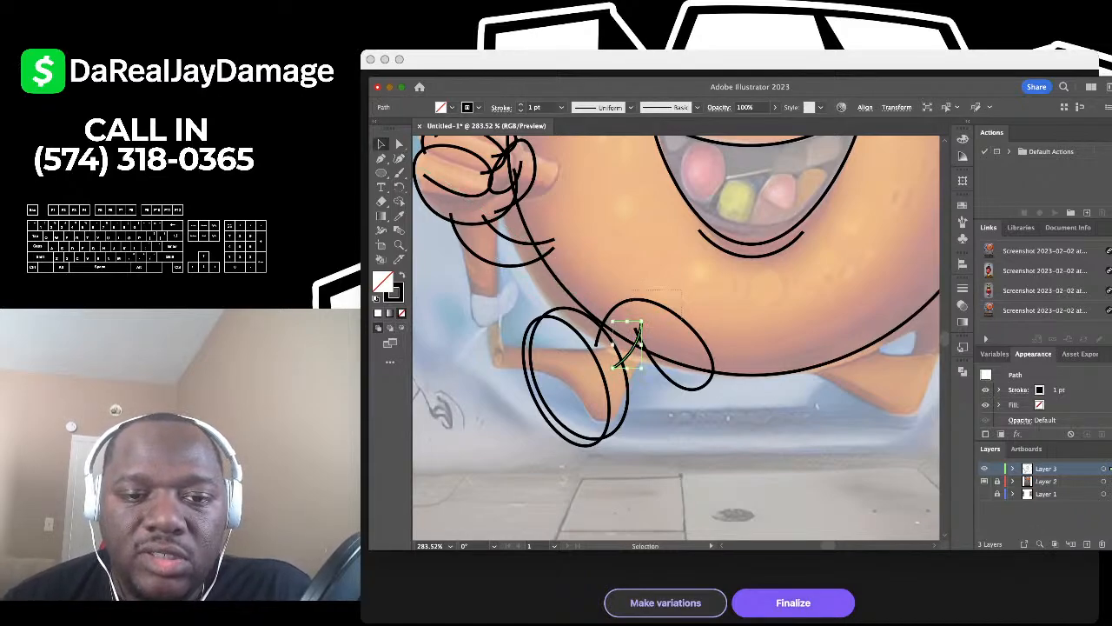
pyautogui.keyDown('shift'); pyautogui.click(654, 362); pyautogui.keyUp('shift')
pyautogui.moveTo(654, 362); pyautogui.dragTo(661, 375)
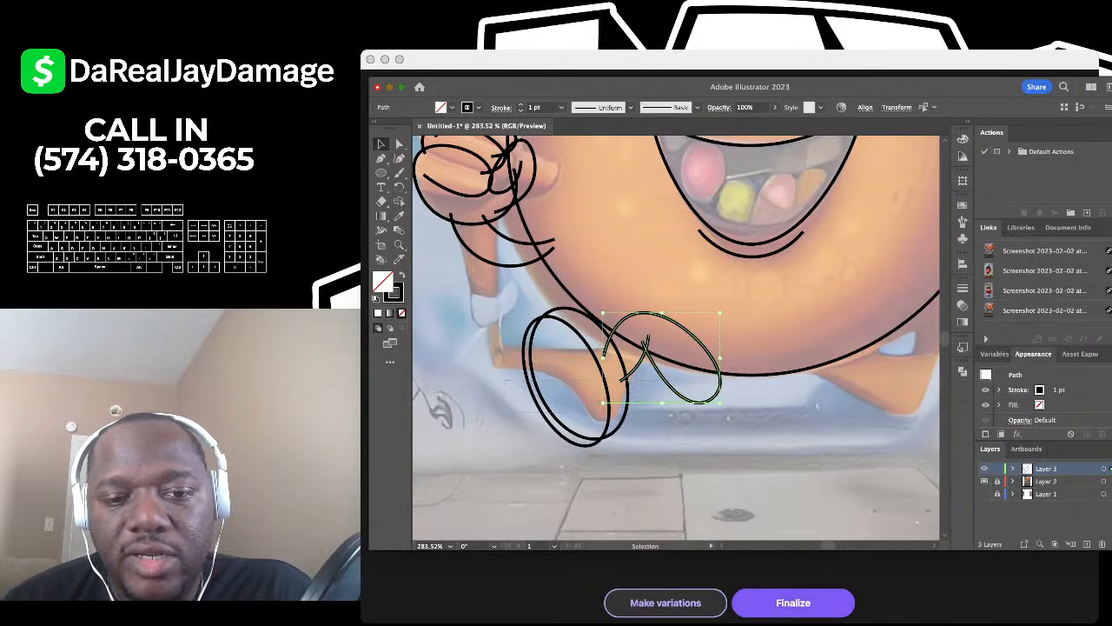
# Step: Add both ellipses to the selected left foot paths, rotate the whole foot slightly counter-clockwise, and move it up and left
pyautogui.moveTo(505, 380); pyautogui.dragTo(595, 412)
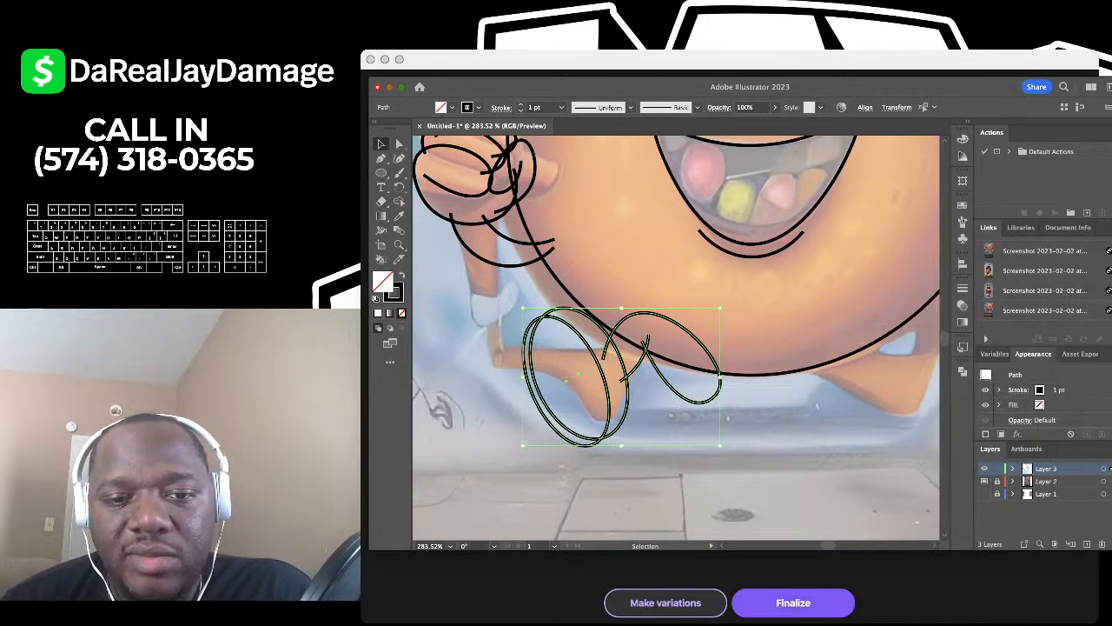
pyautogui.moveTo(726, 451); pyautogui.dragTo(735, 438)
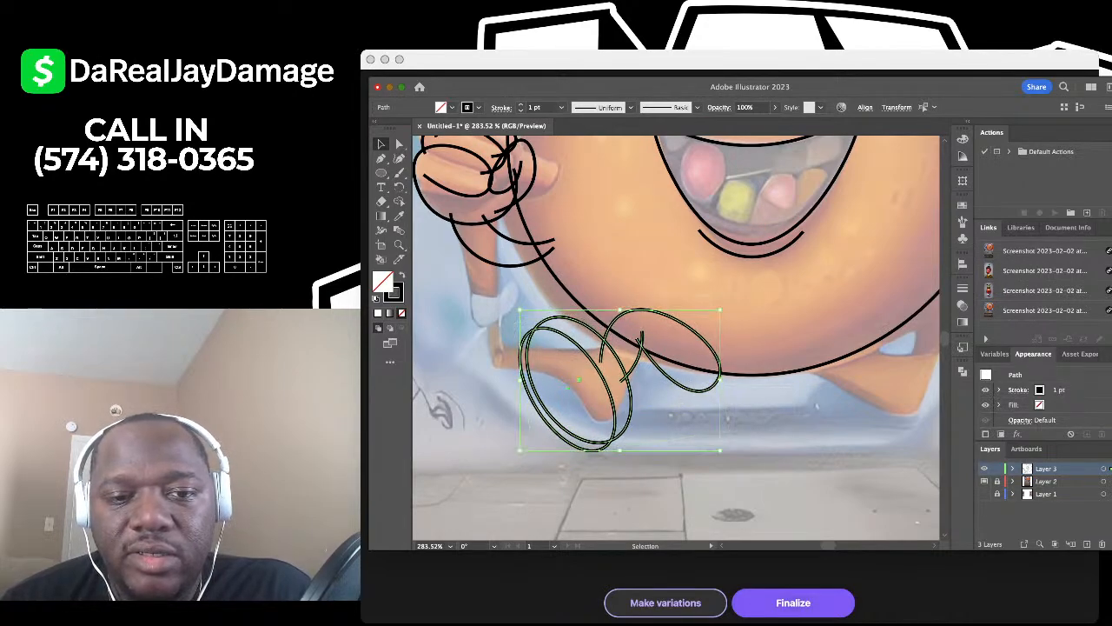
pyautogui.moveTo(630, 404); pyautogui.dragTo(588, 386)
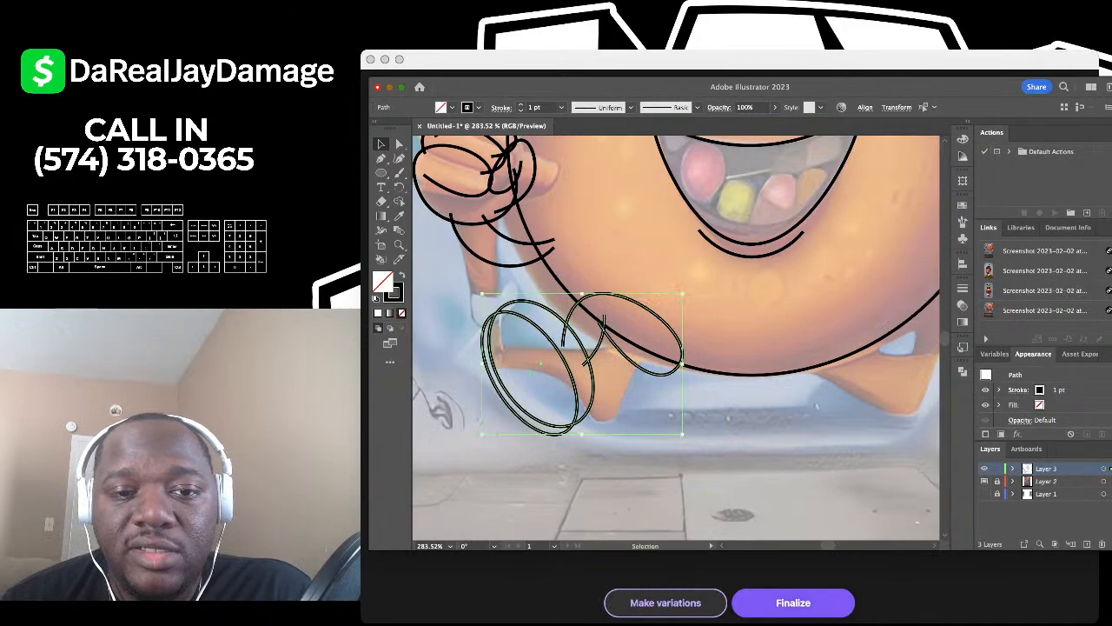
# Step: Examine the left foot's placement against the whole traced character and template, and clear the selection
pyautogui.scroll(-5, 675, 313)
pyautogui.scroll(2, 676, 313)
pyautogui.scroll(1, 675, 338)
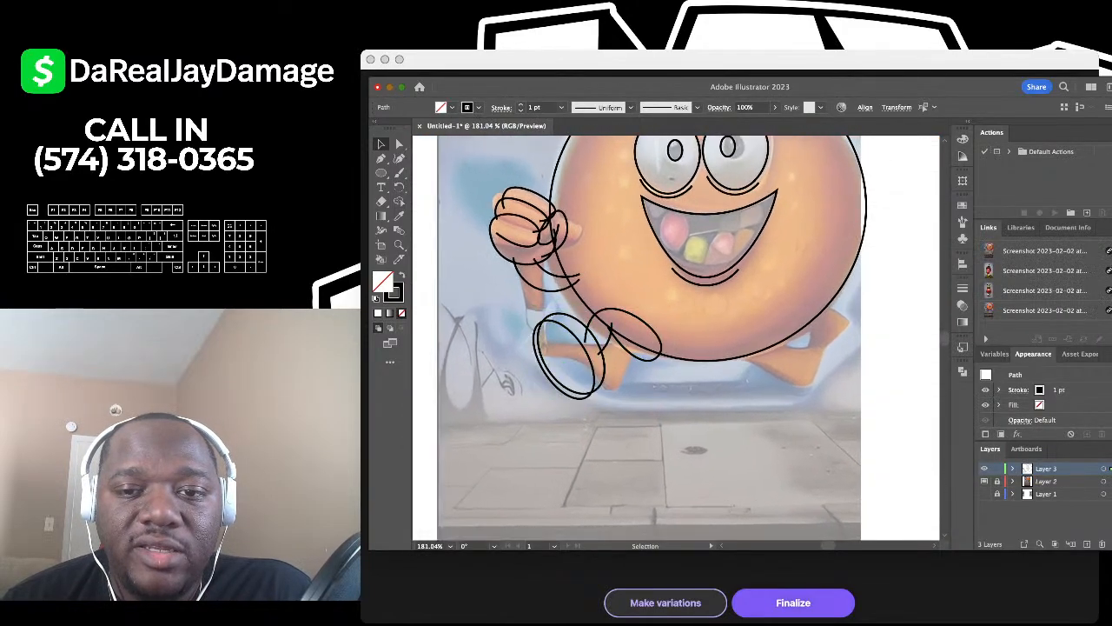
pyautogui.hscroll(2, 675, 337)
pyautogui.scroll(2, 675, 338)
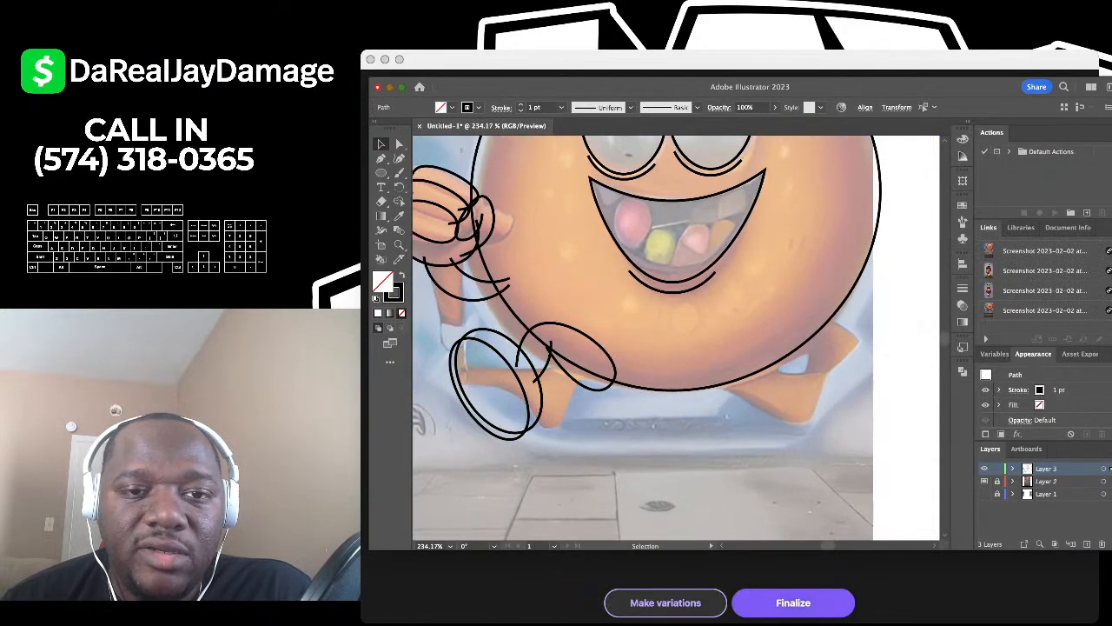
pyautogui.scroll(-4, 675, 338)
pyautogui.scroll(3, 675, 339)
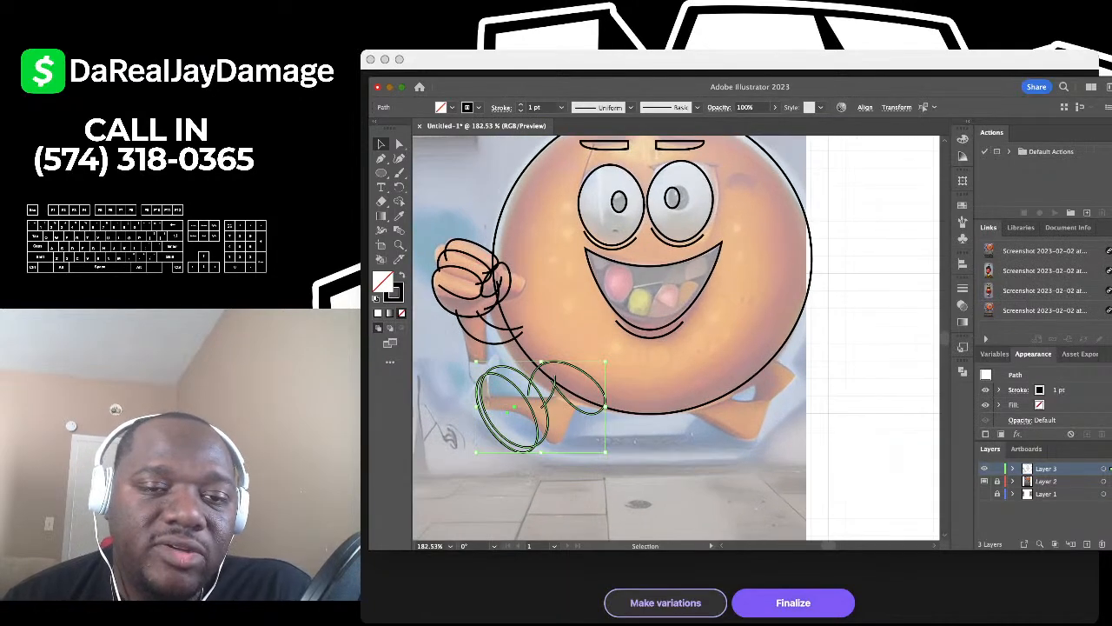
pyautogui.scroll(4, 612, 261)
pyautogui.click(702, 406)
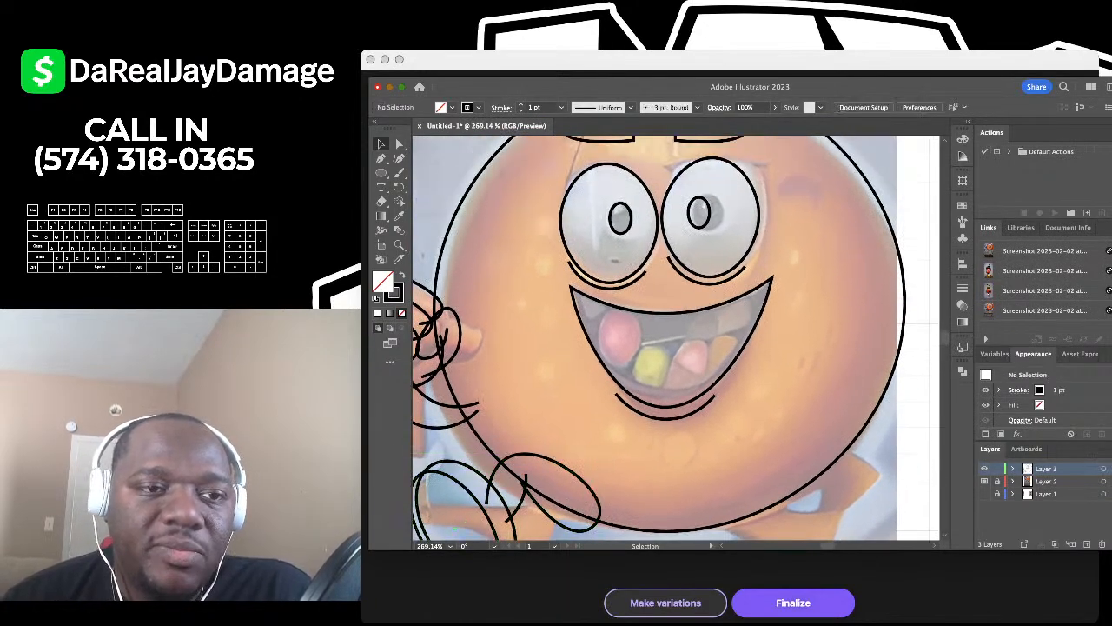
# Step: Draw a three-point Curvature line sagging across the middle of the mouth, extending past both sides, and deselect it
pyautogui.click(399, 159)
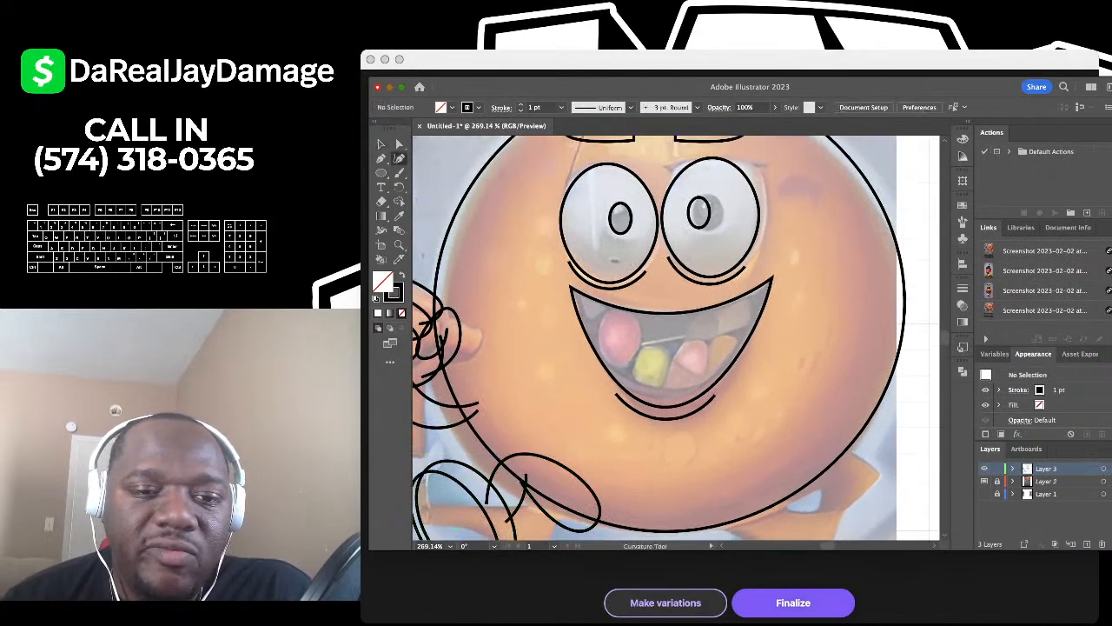
pyautogui.click(566, 325)
pyautogui.click(679, 352)
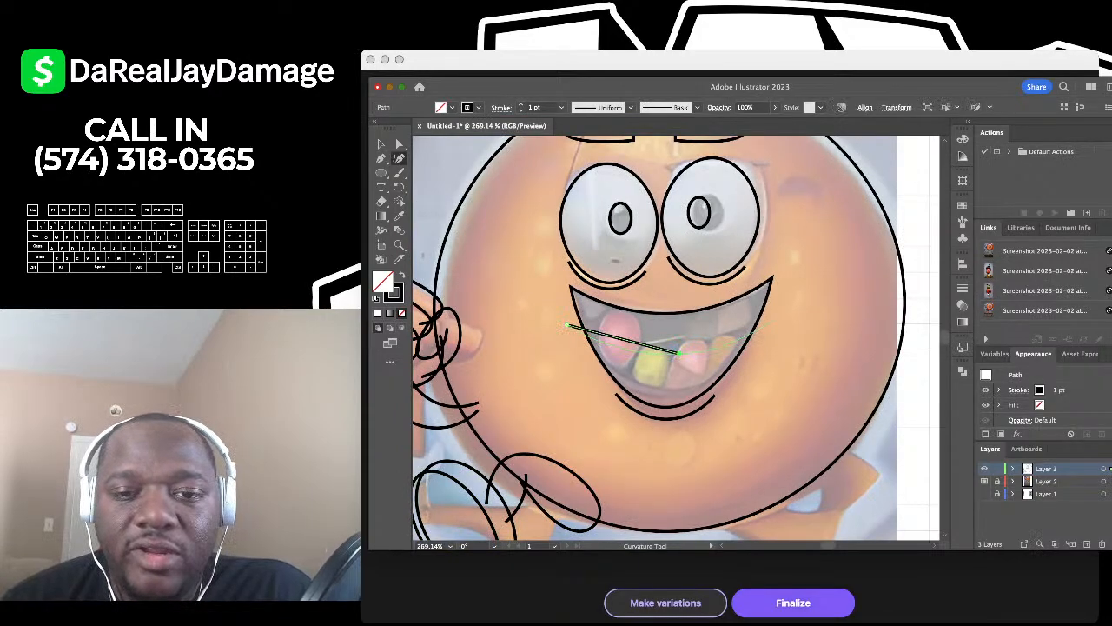
pyautogui.click(769, 323)
pyautogui.press('v')
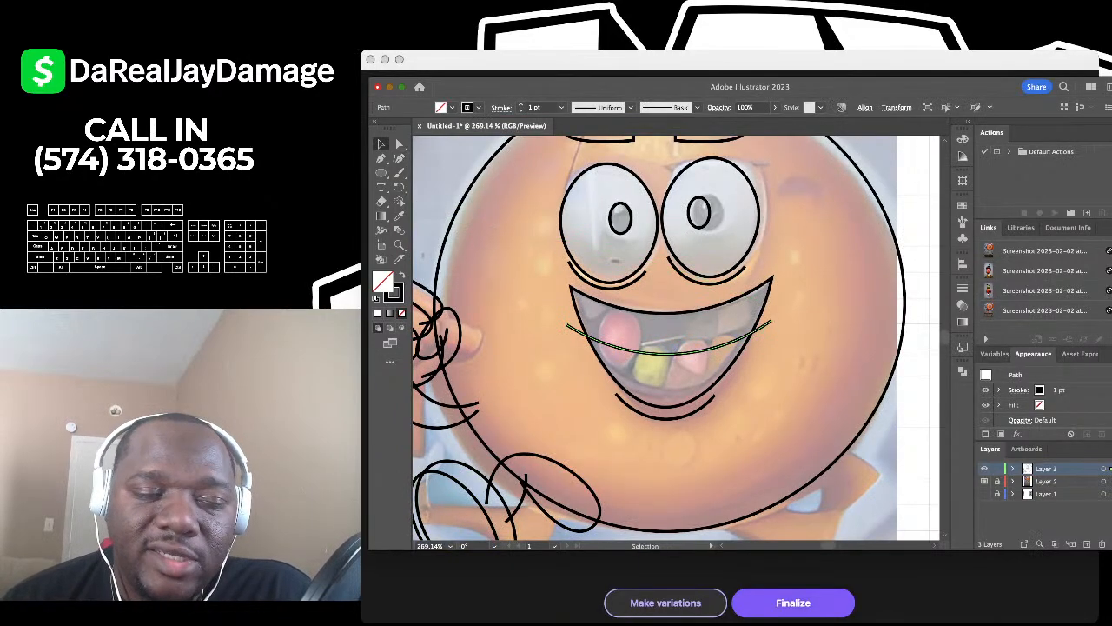
pyautogui.click(730, 409)
# Step: Draw a slanted straight two-point tooth line through the mouth near its left corner with the Curvature tool, and deselect it
pyautogui.click(399, 158)
pyautogui.scroll(5, 613, 293)
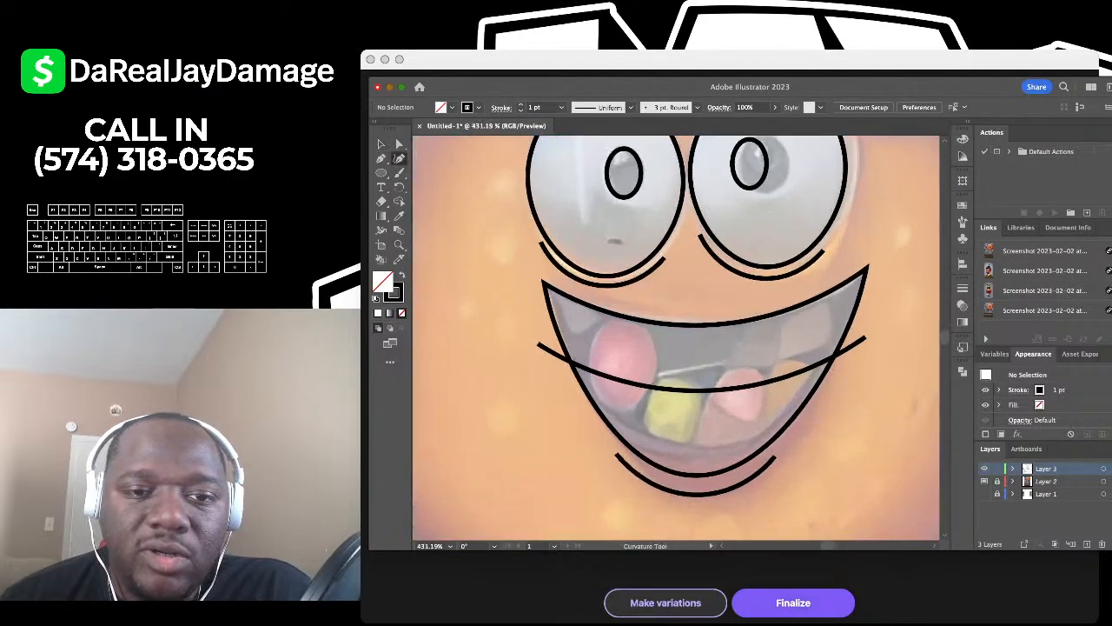
pyautogui.scroll(-1, 676, 337)
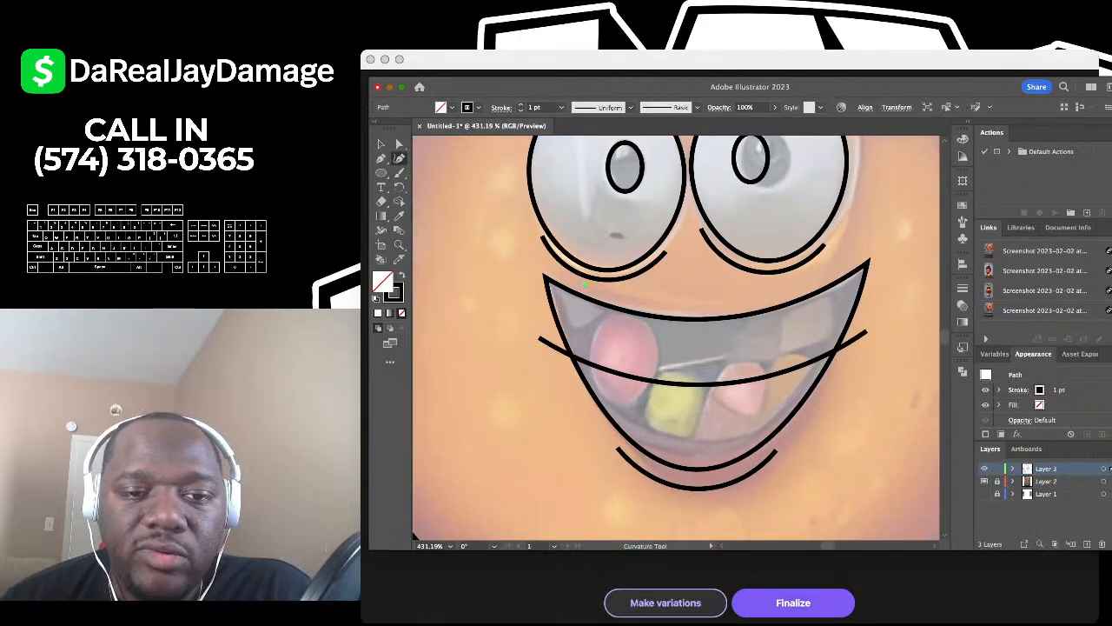
pyautogui.scroll(-3, 586, 285)
pyautogui.click(575, 235)
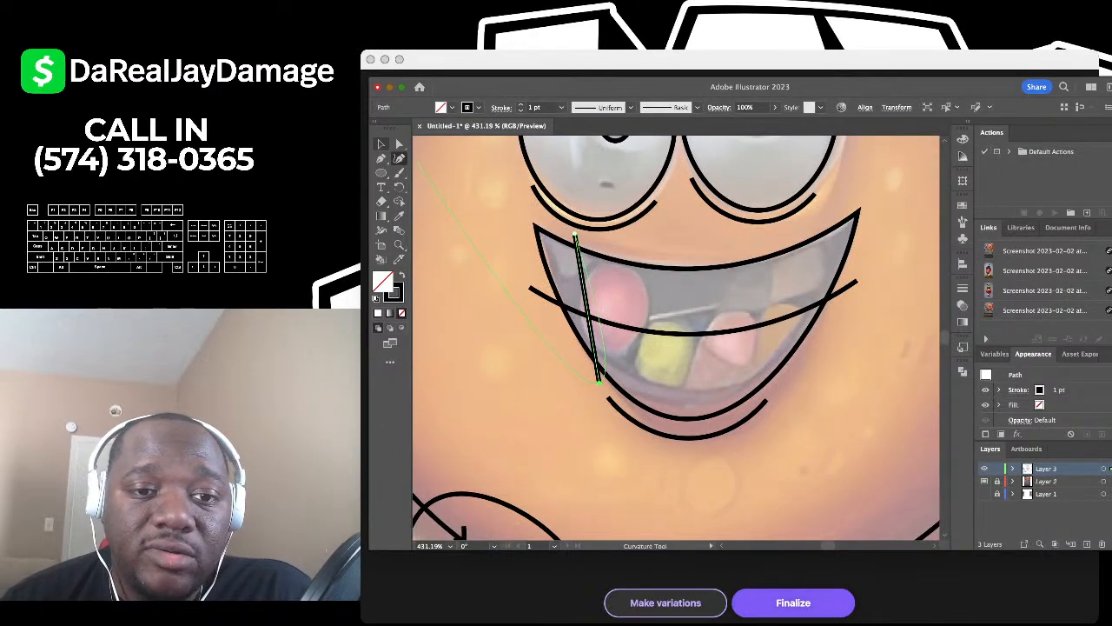
pyautogui.click(381, 145)
pyautogui.click(460, 231)
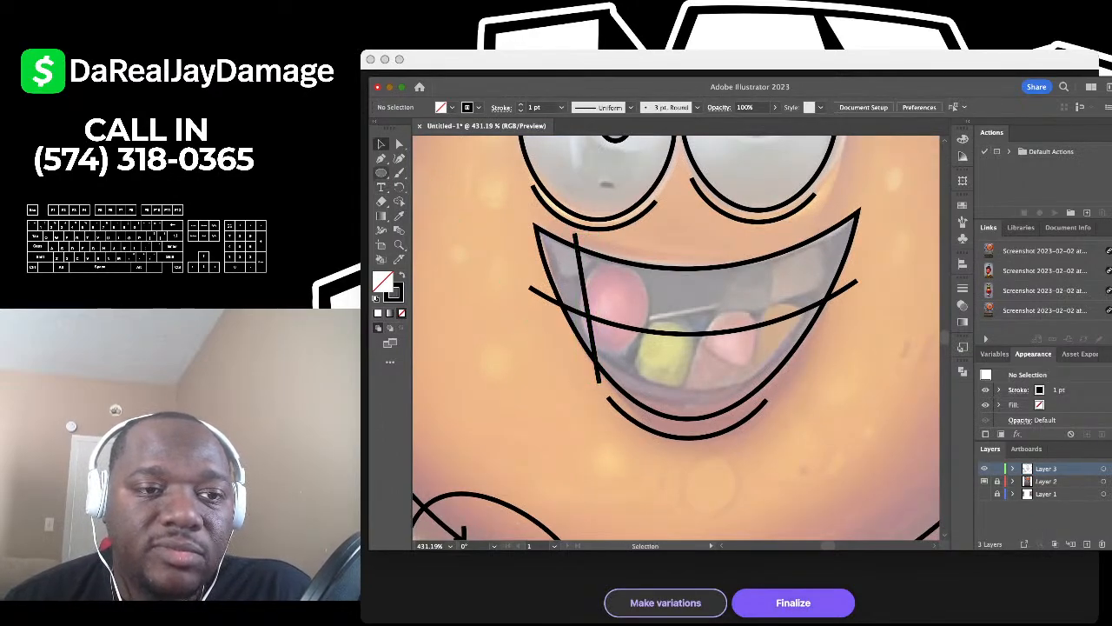
# Step: Draw two near-vertical Line Segment tooth dividers through the left half and centre of the mouth, and deselect them
pyautogui.press('\\')
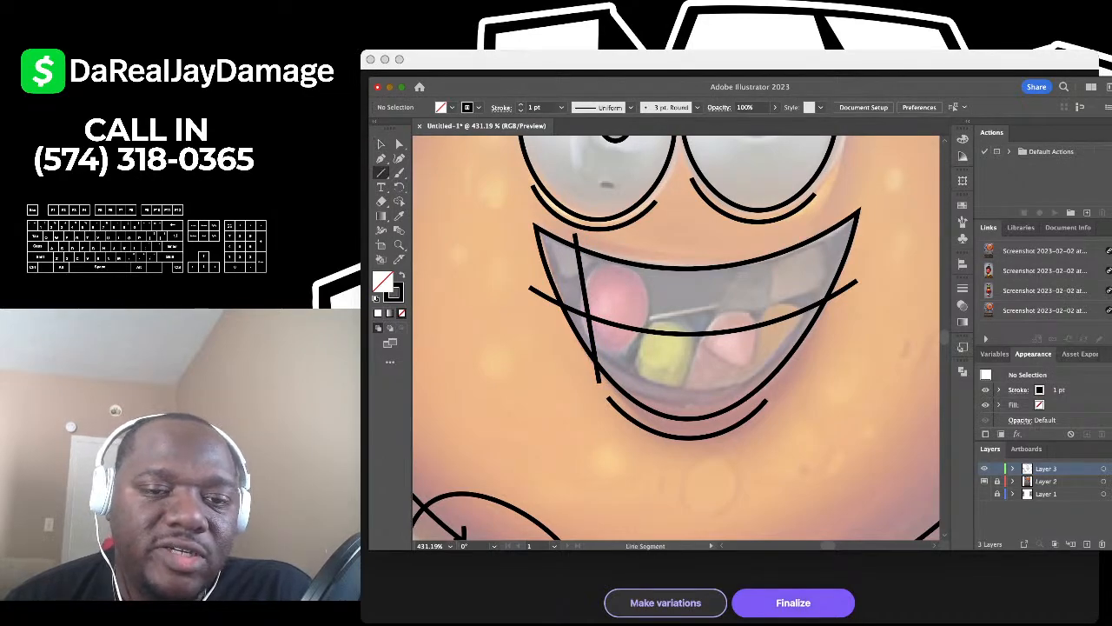
pyautogui.scroll(-1, 676, 337)
pyautogui.hscroll(1, 676, 337)
pyautogui.moveTo(615, 229); pyautogui.dragTo(628, 414)
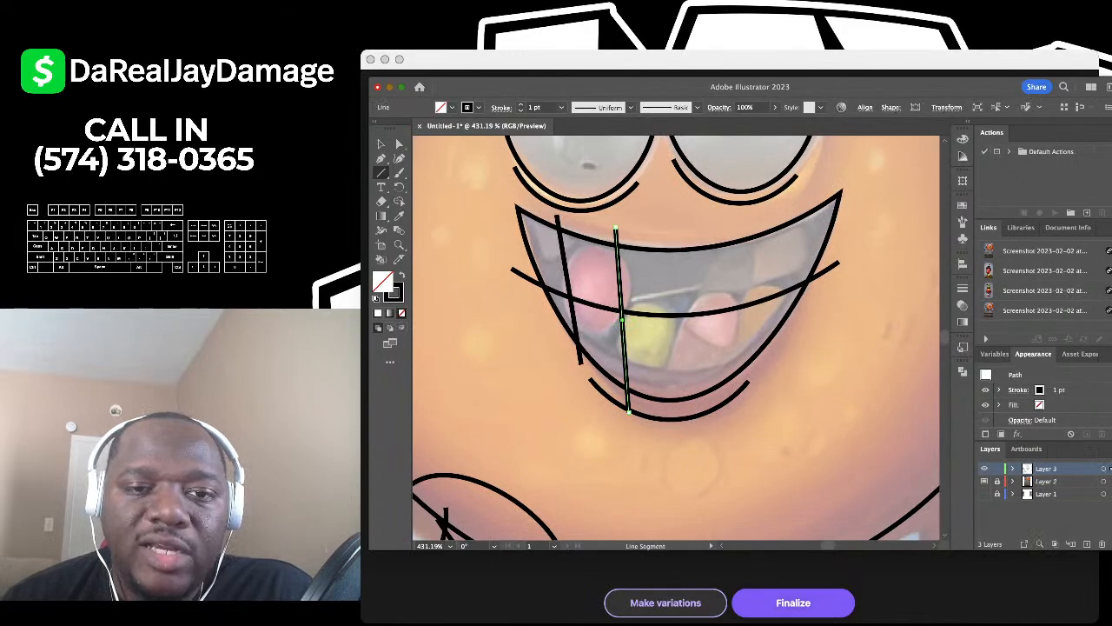
pyautogui.moveTo(666, 233); pyautogui.dragTo(673, 417)
pyautogui.press('v')
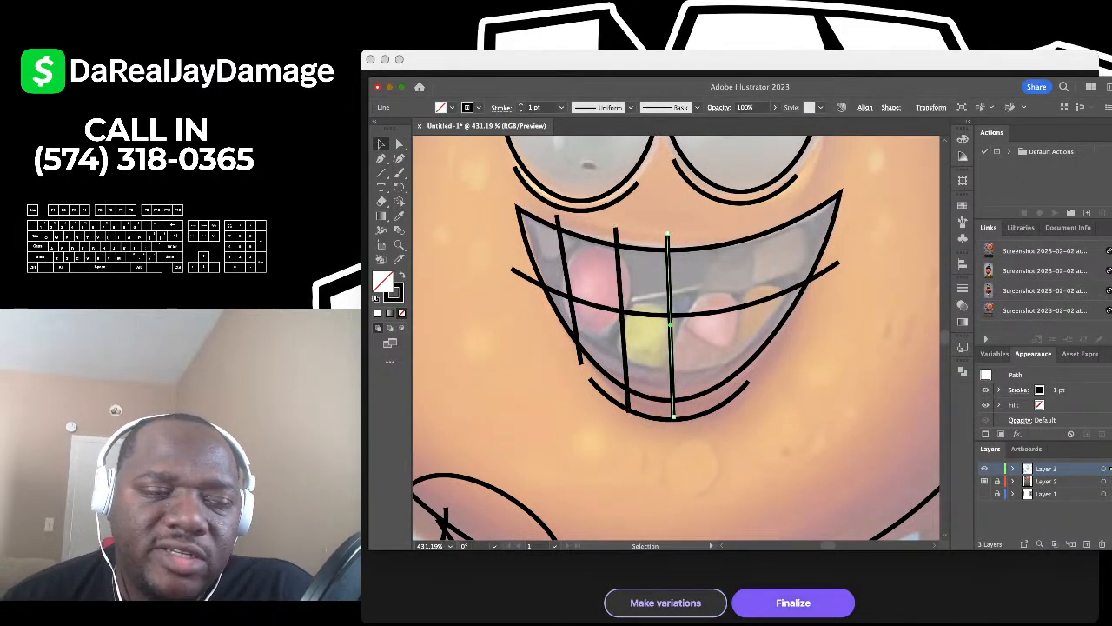
pyautogui.press('super+shift+a')
# Step: Draw two near-vertical Line Segment tooth dividers through the right half of the mouth, and deselect them
pyautogui.click(380, 172)
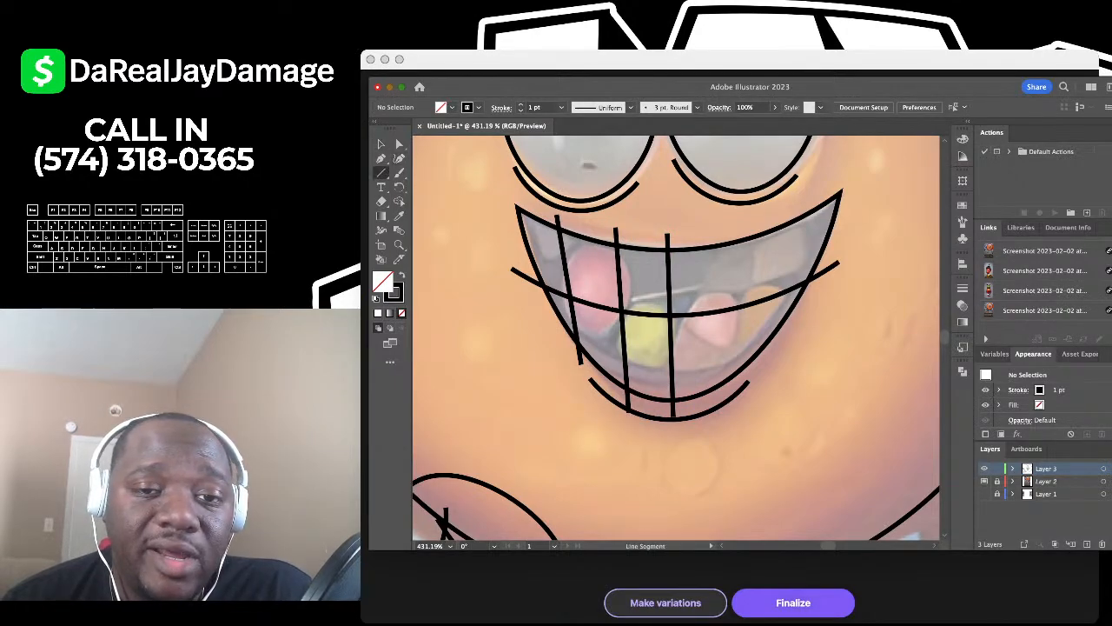
pyautogui.hscroll(1, 676, 337)
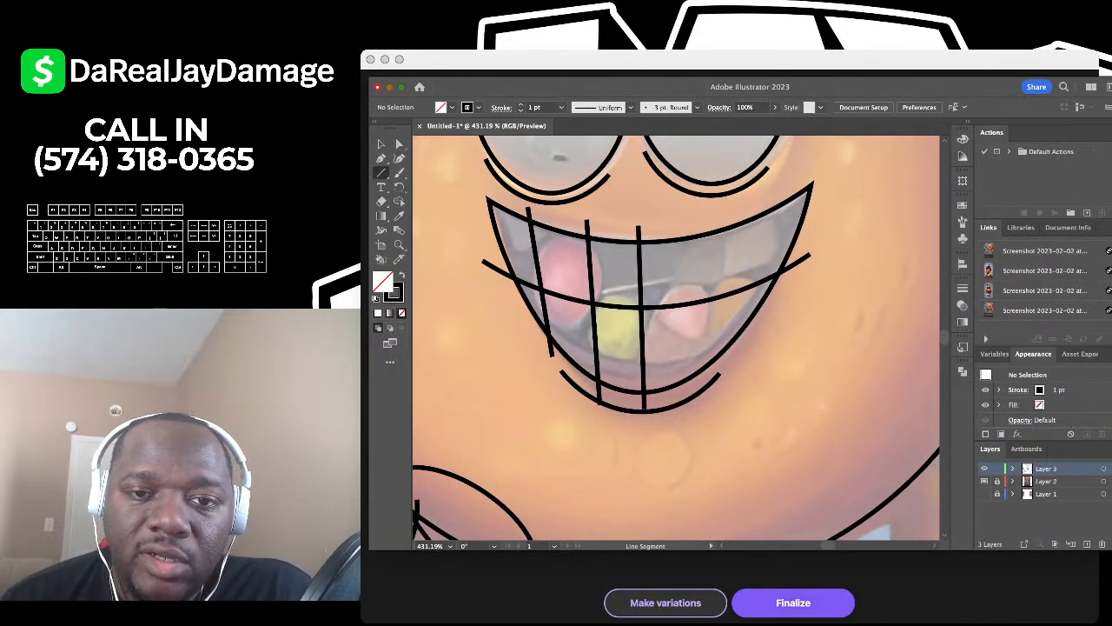
pyautogui.moveTo(692, 224); pyautogui.dragTo(694, 393)
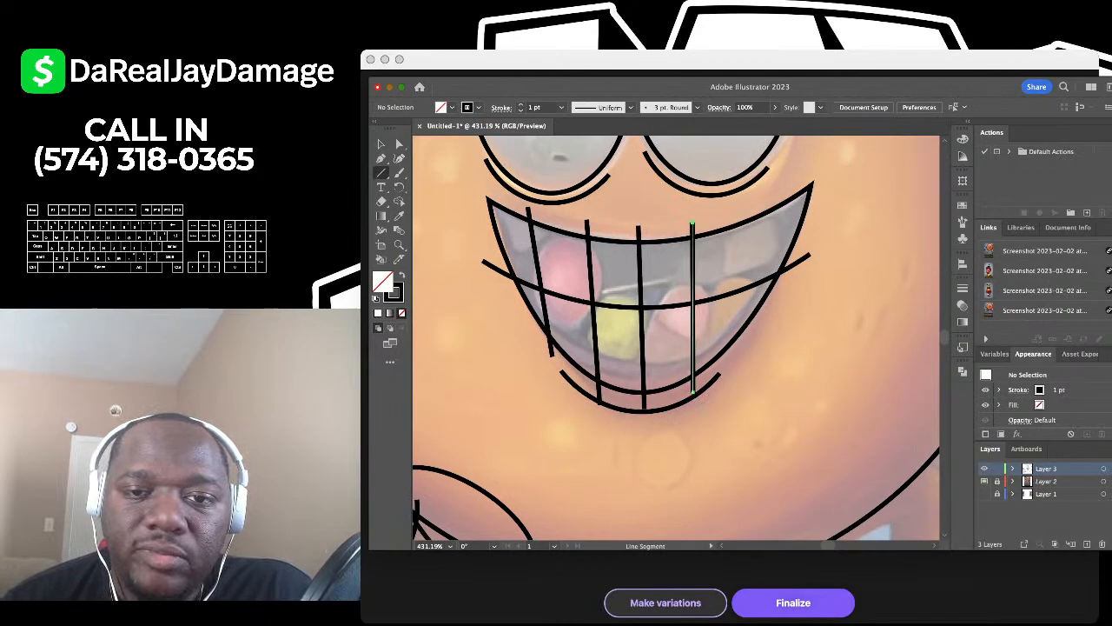
pyautogui.moveTo(750, 205); pyautogui.dragTo(744, 365)
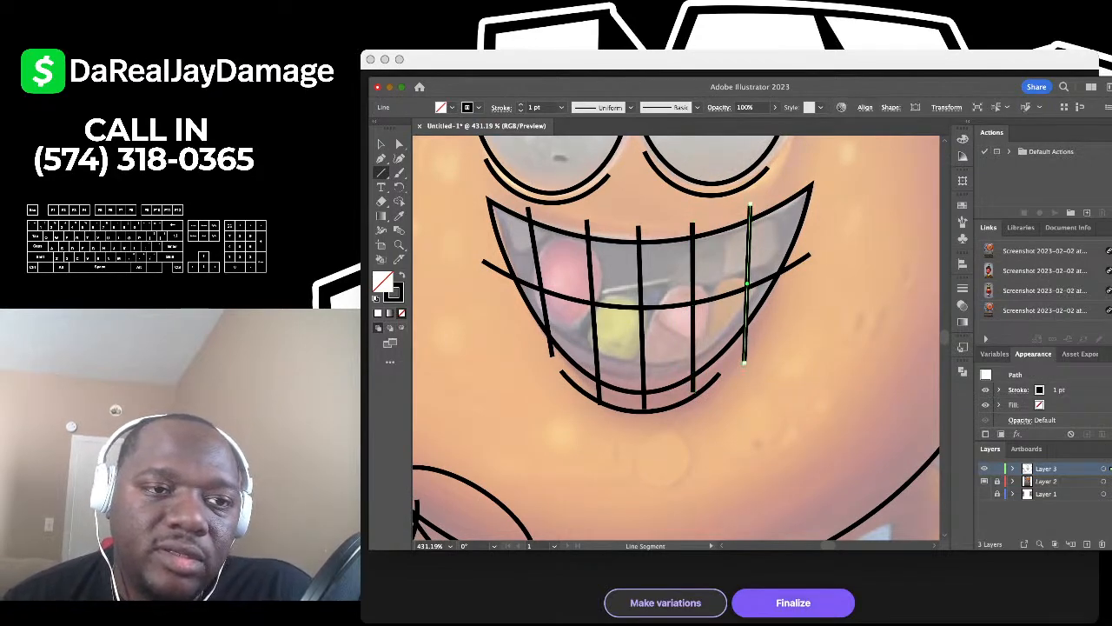
pyautogui.press('v')
pyautogui.press('super+shift+a')
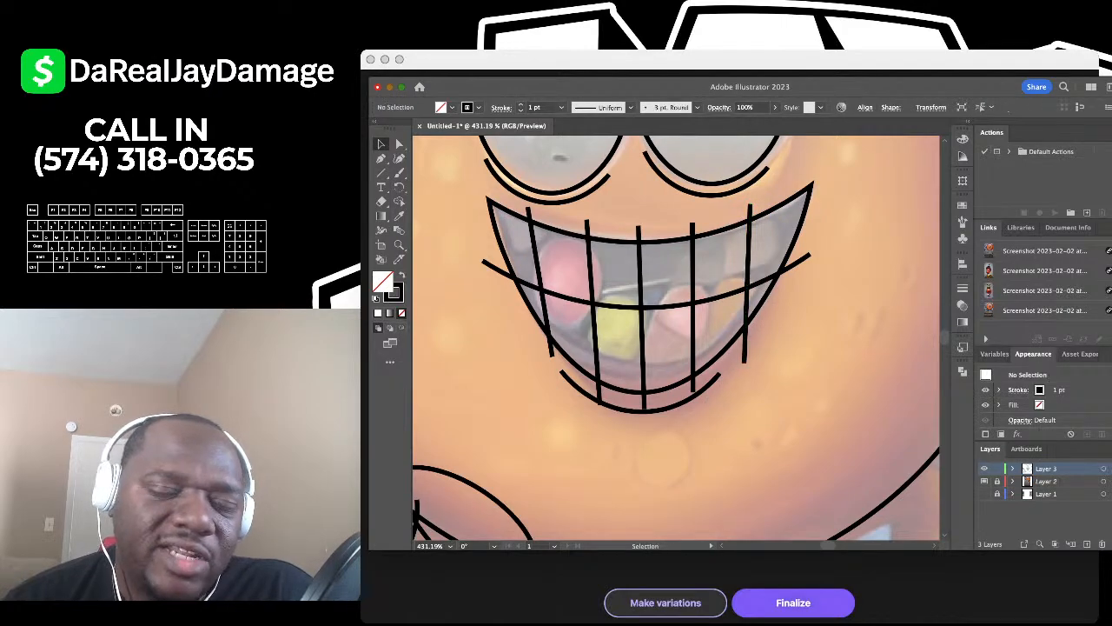
# Step: Shift the rightmost tooth divider slightly towards the mouth's right corner, and deselect it
pyautogui.scroll(-4, 676, 339)
pyautogui.scroll(2, 676, 339)
pyautogui.scroll(-3, 676, 339)
pyautogui.hscroll(-3, 676, 339)
pyautogui.scroll(1, 676, 338)
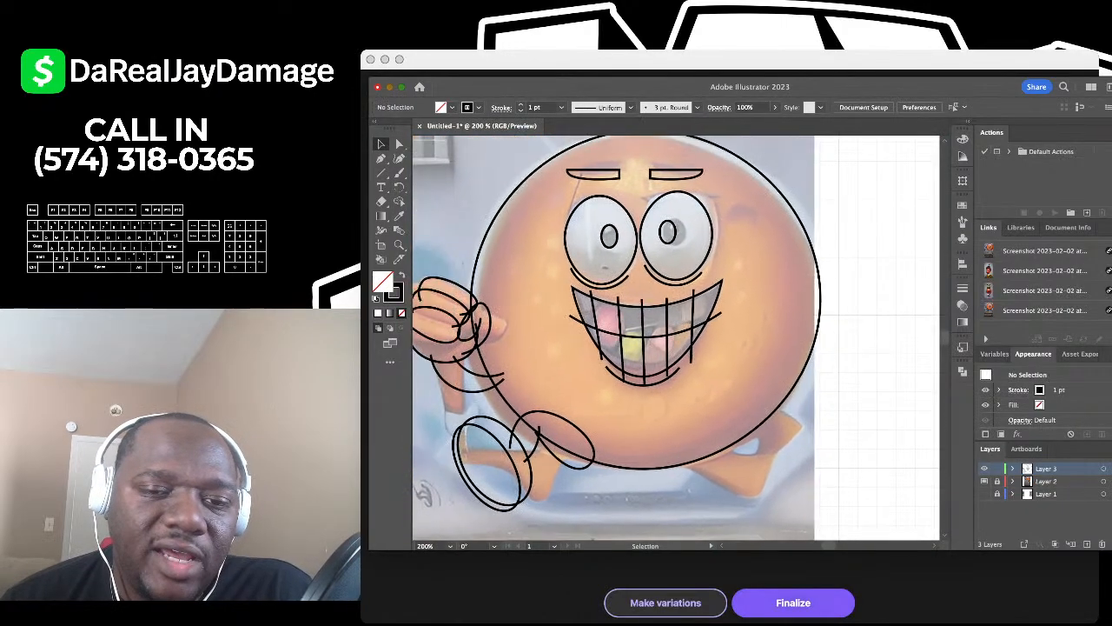
pyautogui.scroll(-1, 676, 339)
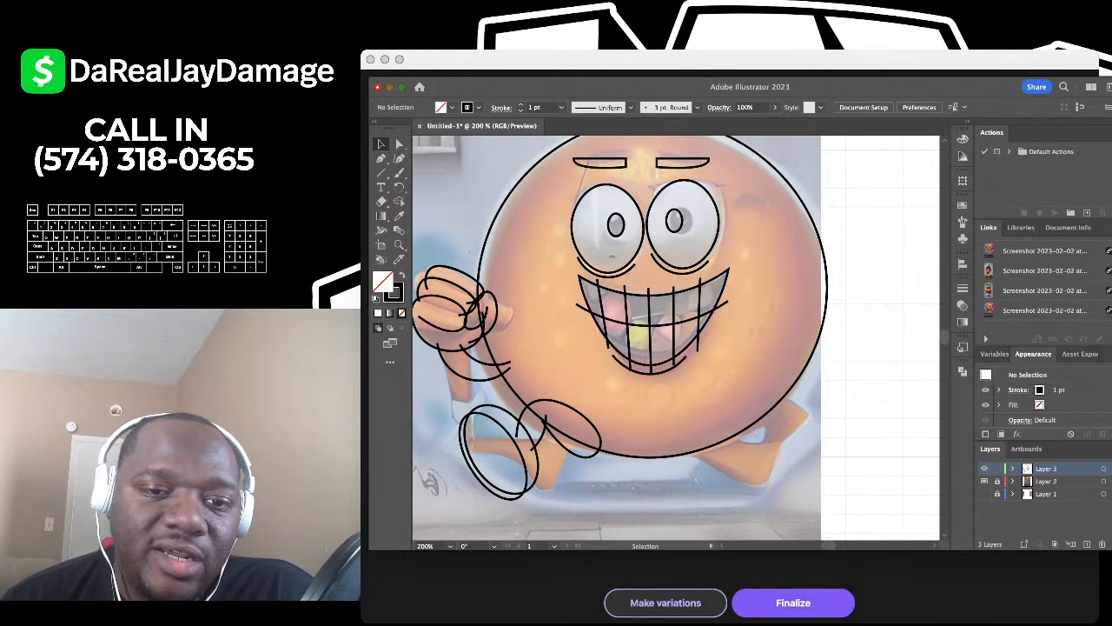
pyautogui.scroll(5, 689, 276)
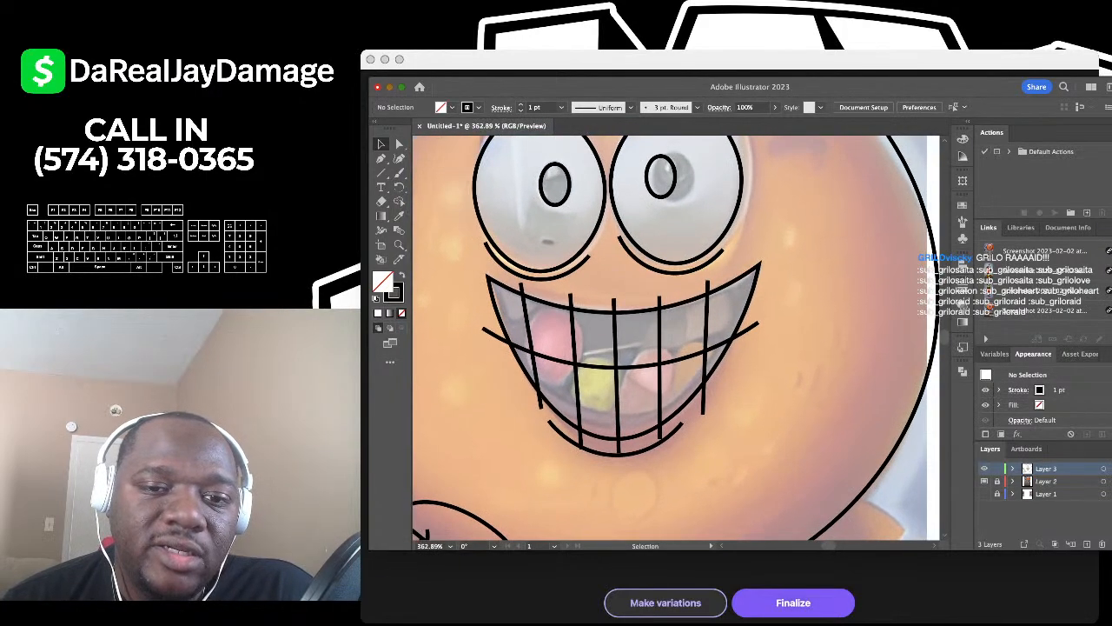
pyautogui.moveTo(719, 318); pyautogui.dragTo(649, 339)
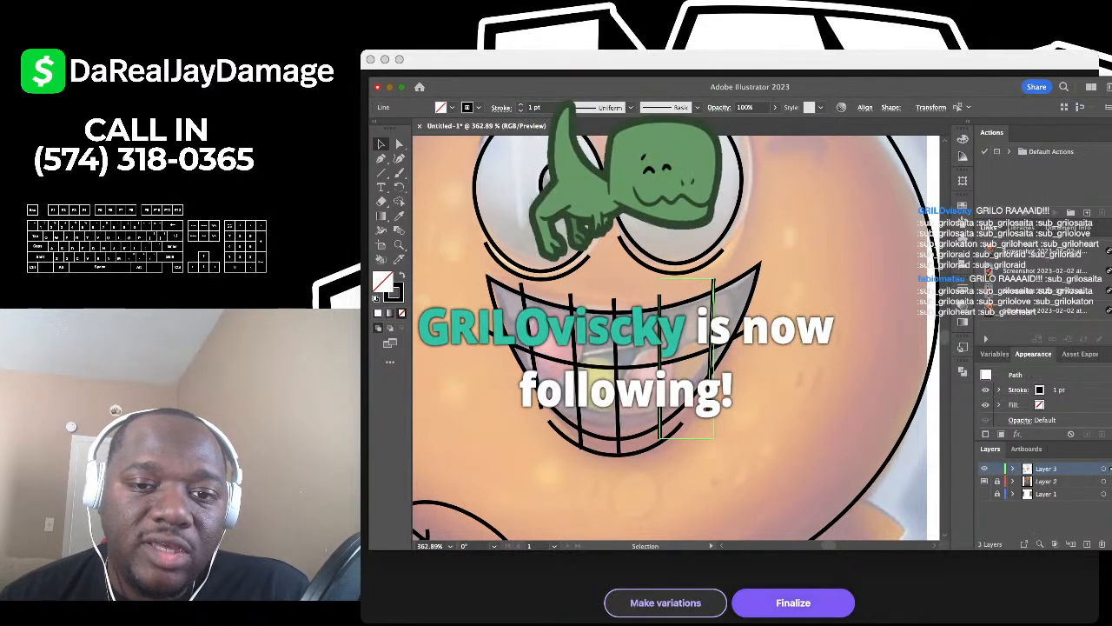
pyautogui.click(825, 246)
# Step: Hide the template image on Layer 2 so only the traced linework shows
pyautogui.scroll(-3, 824, 246)
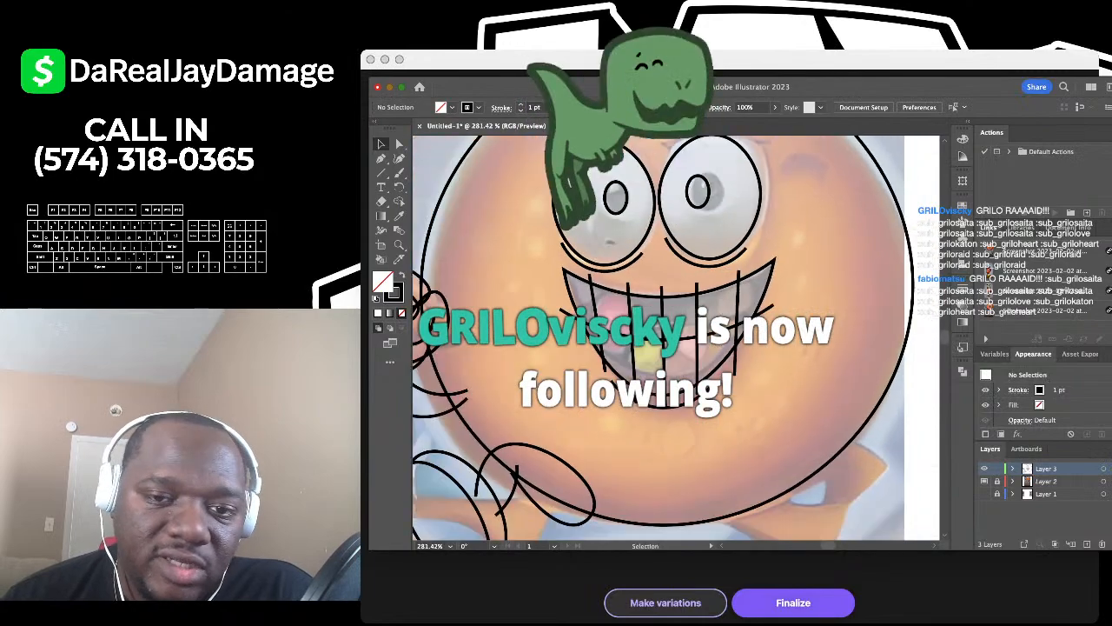
pyautogui.scroll(2, 608, 326)
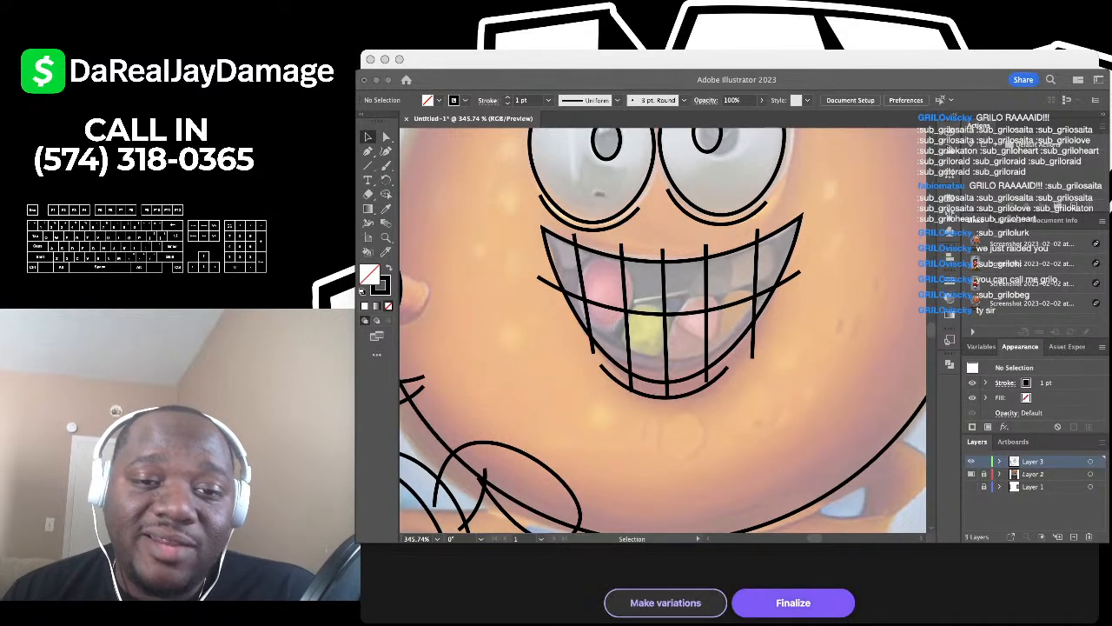
pyautogui.scroll(-5, 664, 313)
pyautogui.scroll(2, 665, 313)
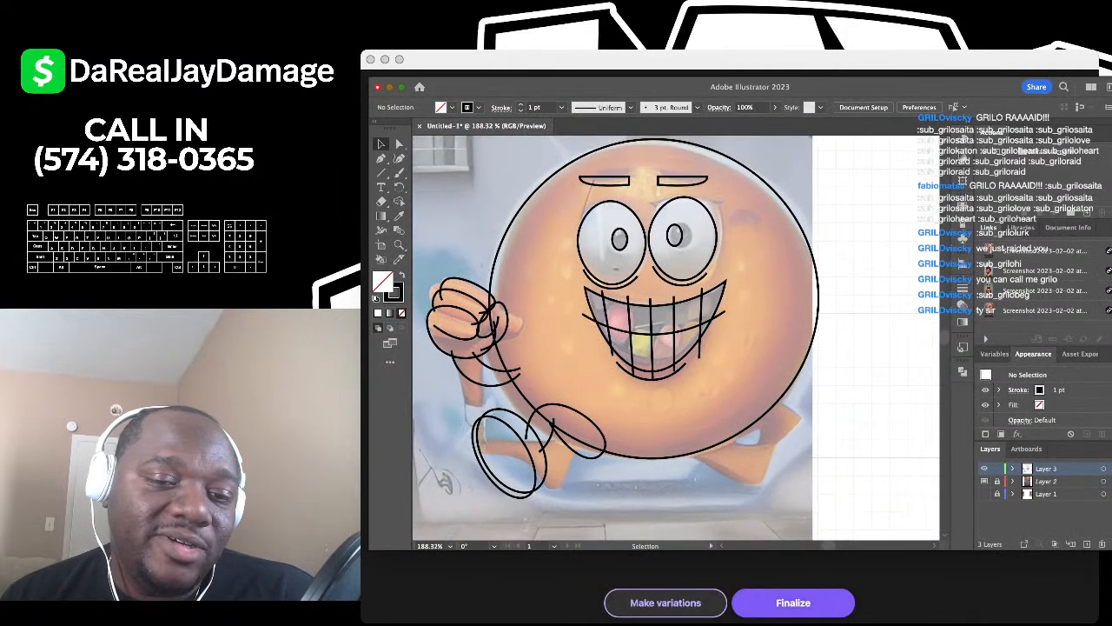
pyautogui.scroll(-2, 665, 330)
pyautogui.scroll(2, 664, 330)
pyautogui.scroll(1, 665, 330)
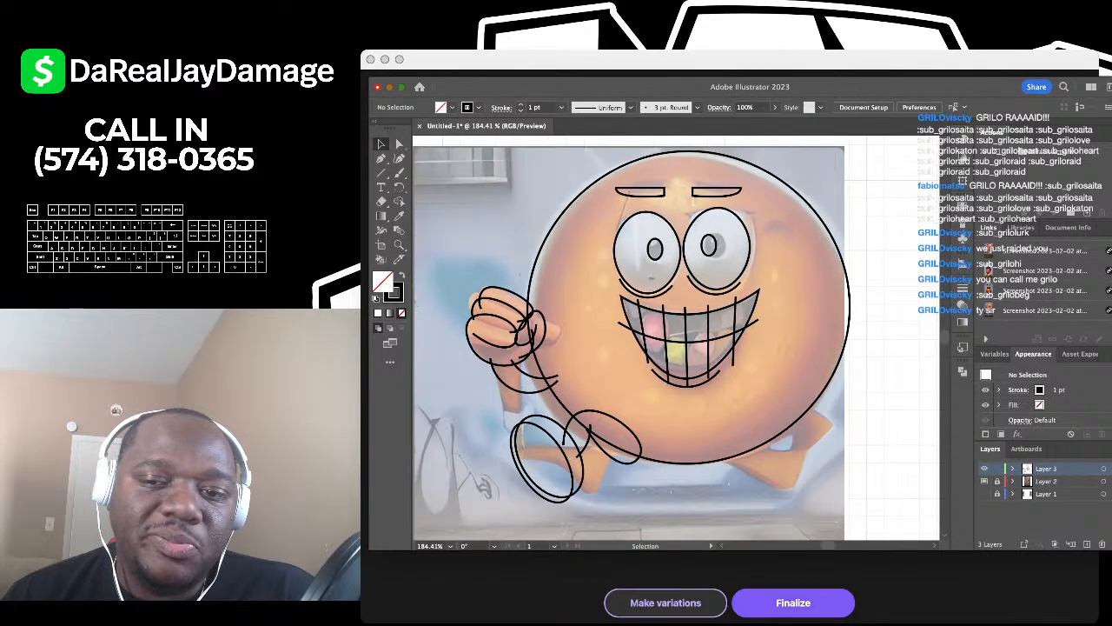
pyautogui.click(984, 481)
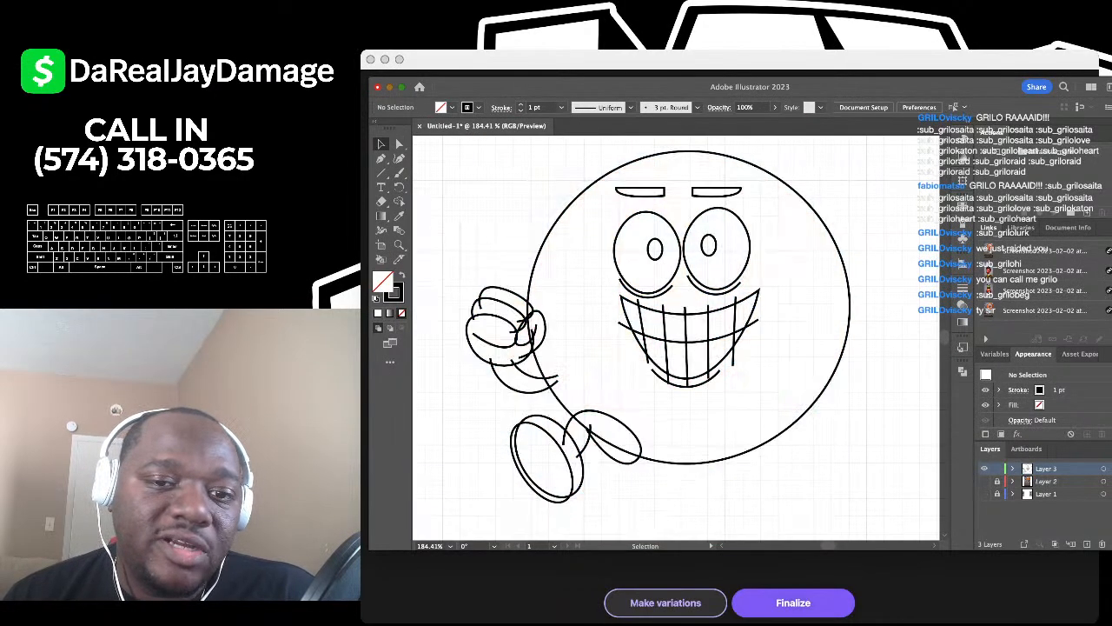
# Step: Draw a small hooked cheek crease over the left corner of the smile with the Curvature tool, and deselect it
pyautogui.scroll(-3, 738, 360)
pyautogui.scroll(4, 739, 360)
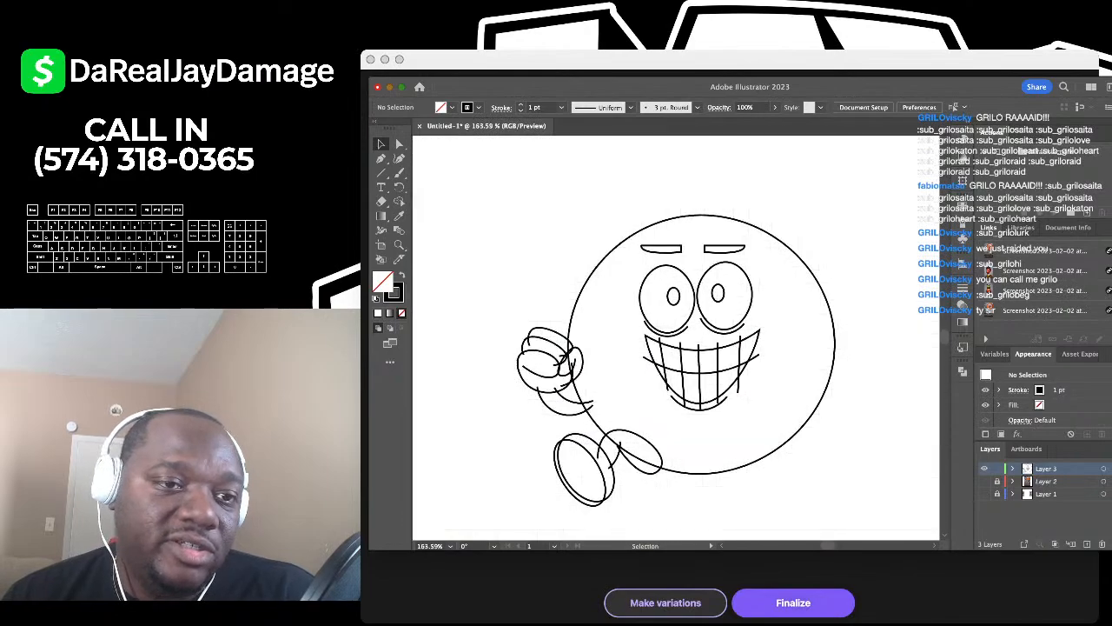
pyautogui.click(398, 158)
pyautogui.scroll(5, 565, 291)
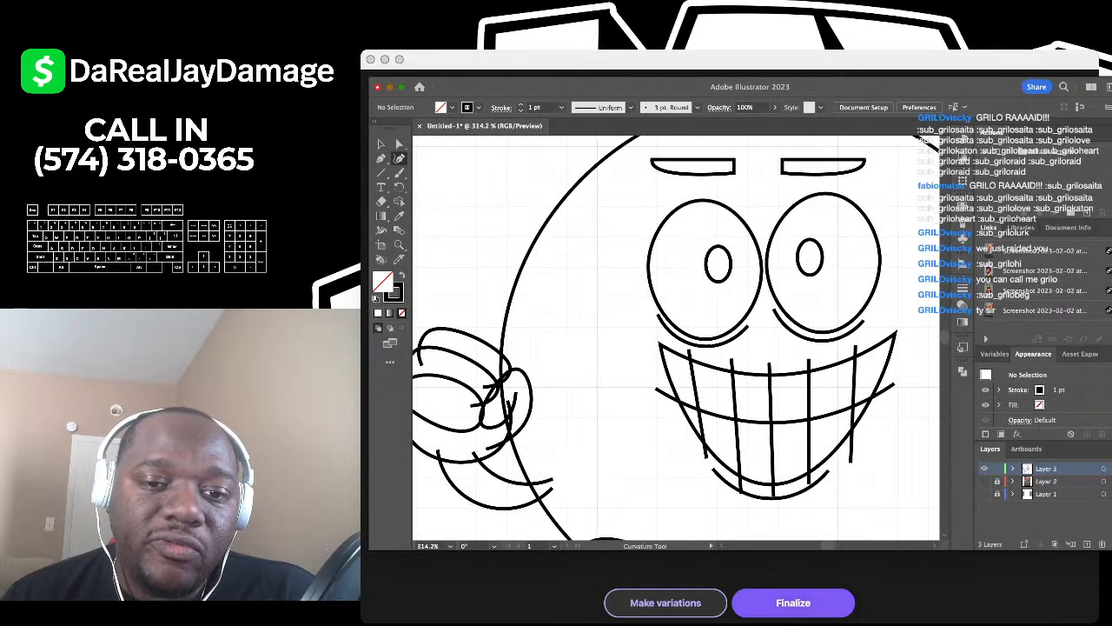
pyautogui.scroll(3, 671, 372)
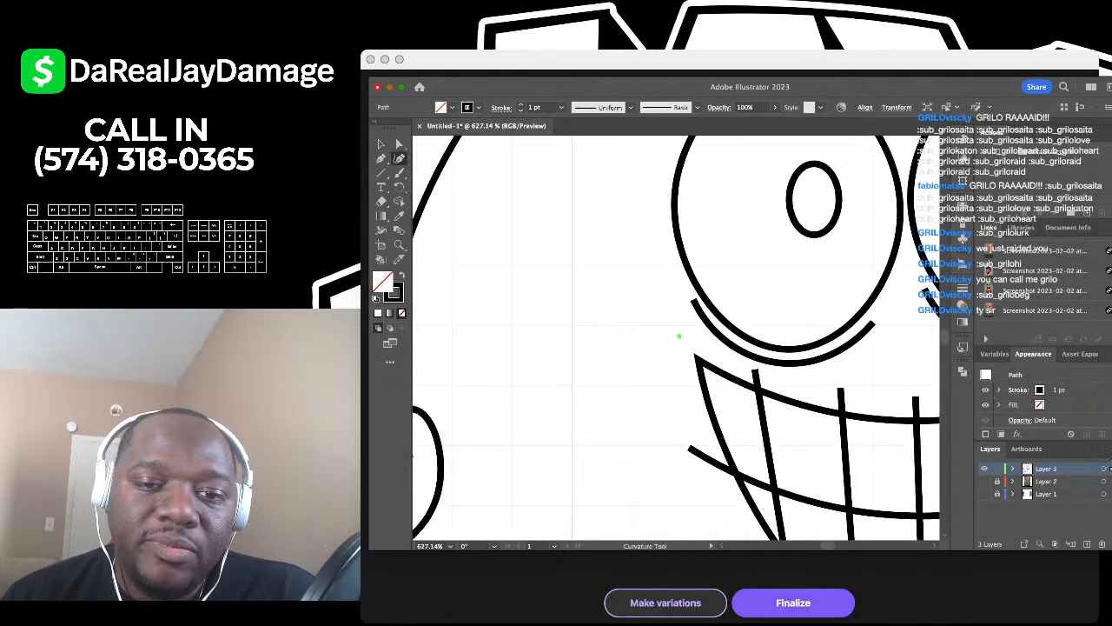
pyautogui.click(679, 336)
pyautogui.click(701, 340)
pyautogui.click(381, 144)
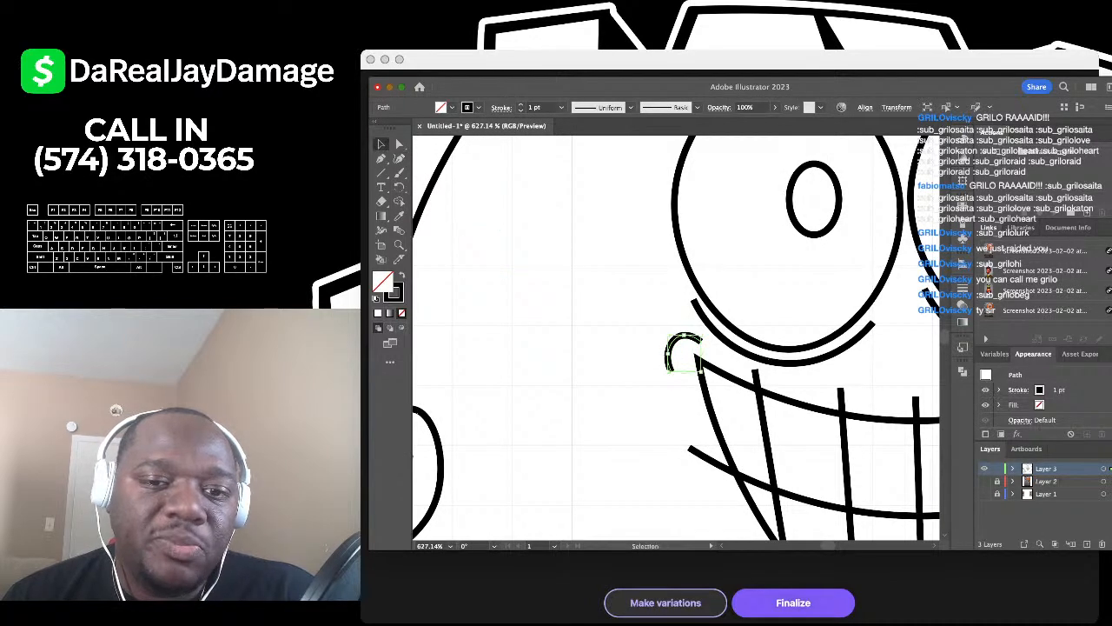
pyautogui.click(545, 270)
# Step: Draw a matching small hooked cheek crease over the smile's right corner with the Curvature tool, and deselect it
pyautogui.scroll(-5, 545, 269)
pyautogui.hscroll(3, 545, 270)
pyautogui.click(398, 158)
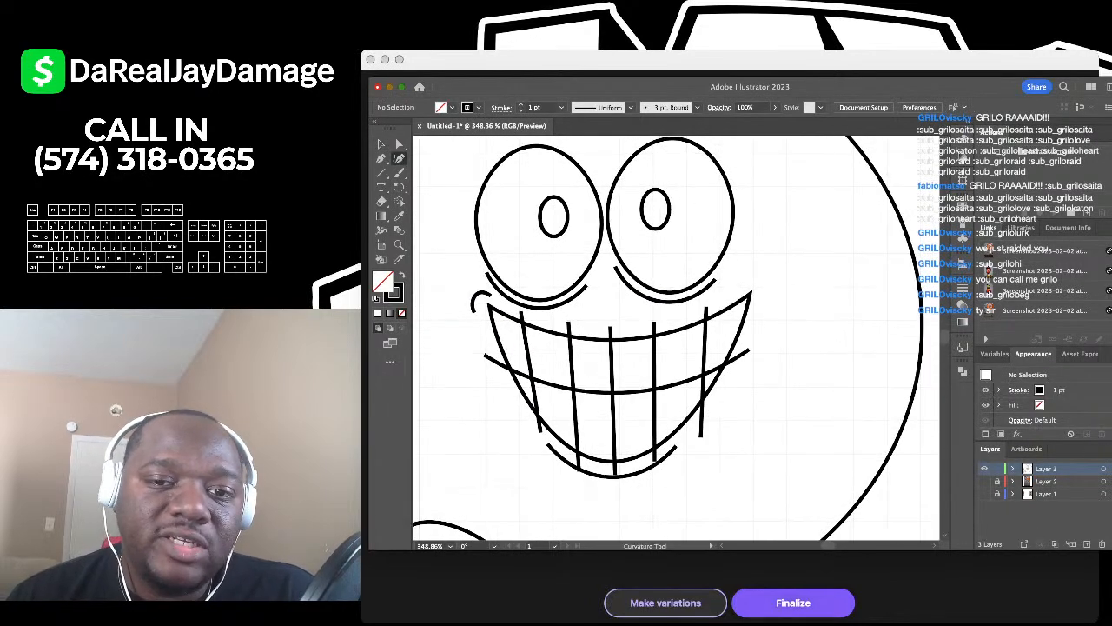
pyautogui.scroll(2, 722, 272)
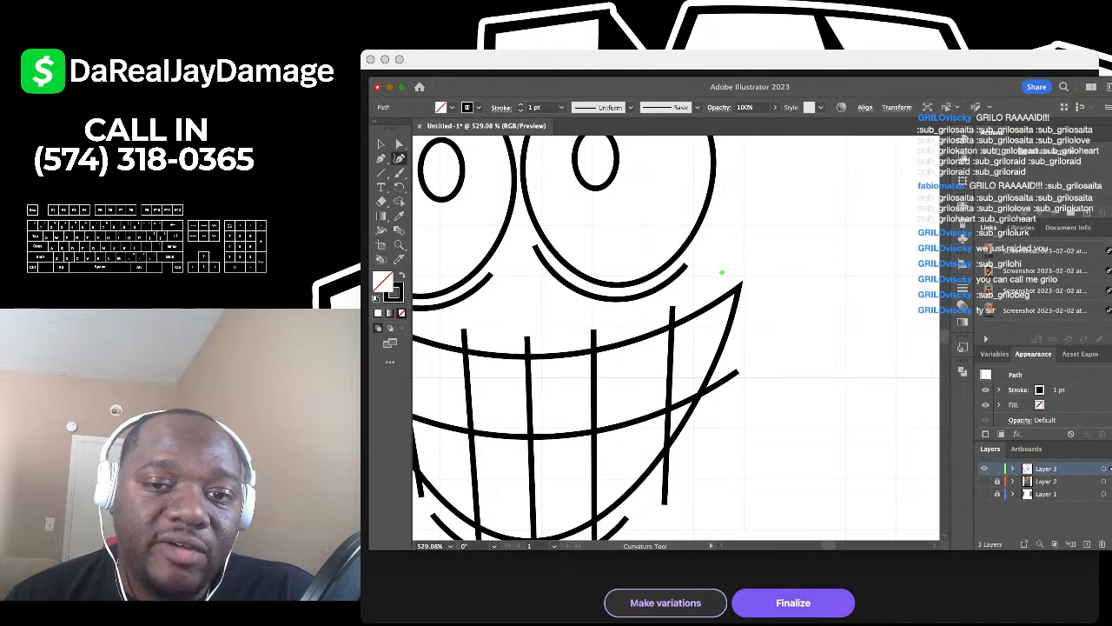
pyautogui.click(753, 265)
pyautogui.click(756, 297)
pyautogui.press('v')
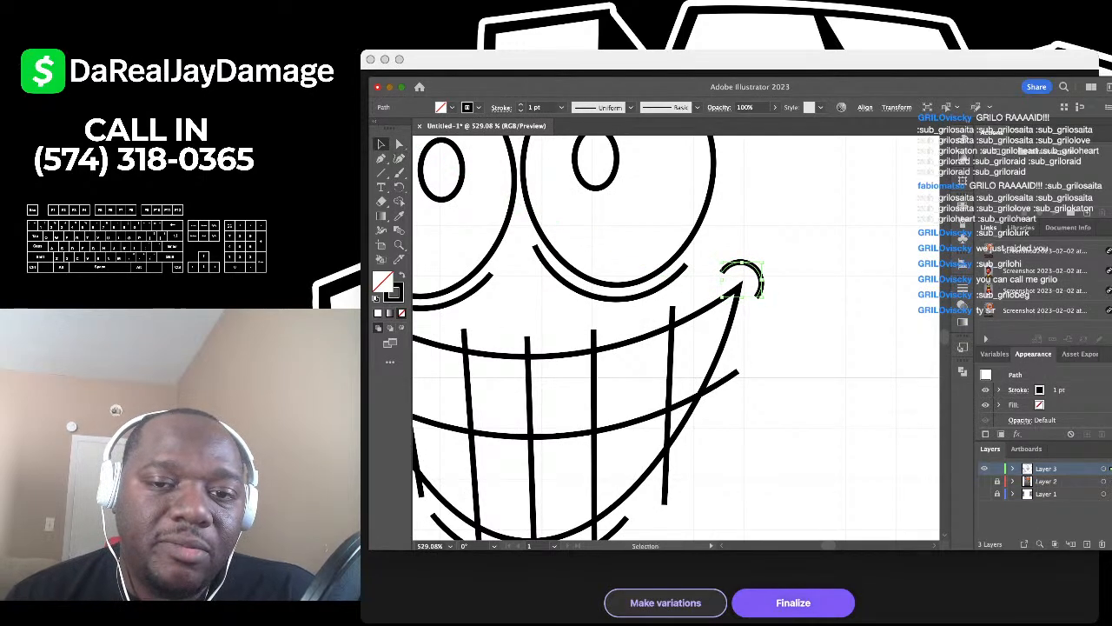
pyautogui.click(782, 217)
# Step: Draw a slanted Line Segment across the upper part of the left foot's sole, and deselect it
pyautogui.scroll(-4, 782, 217)
pyautogui.hscroll(-2, 782, 217)
pyautogui.hscroll(-2, 758, 208)
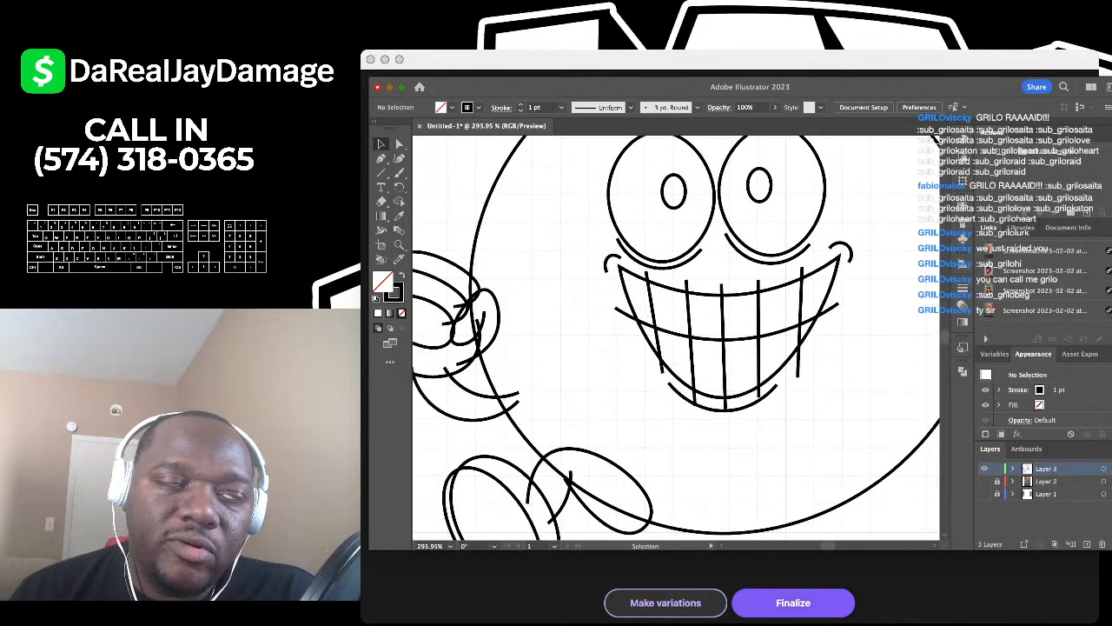
pyautogui.scroll(3, 758, 208)
pyautogui.scroll(-2, 757, 208)
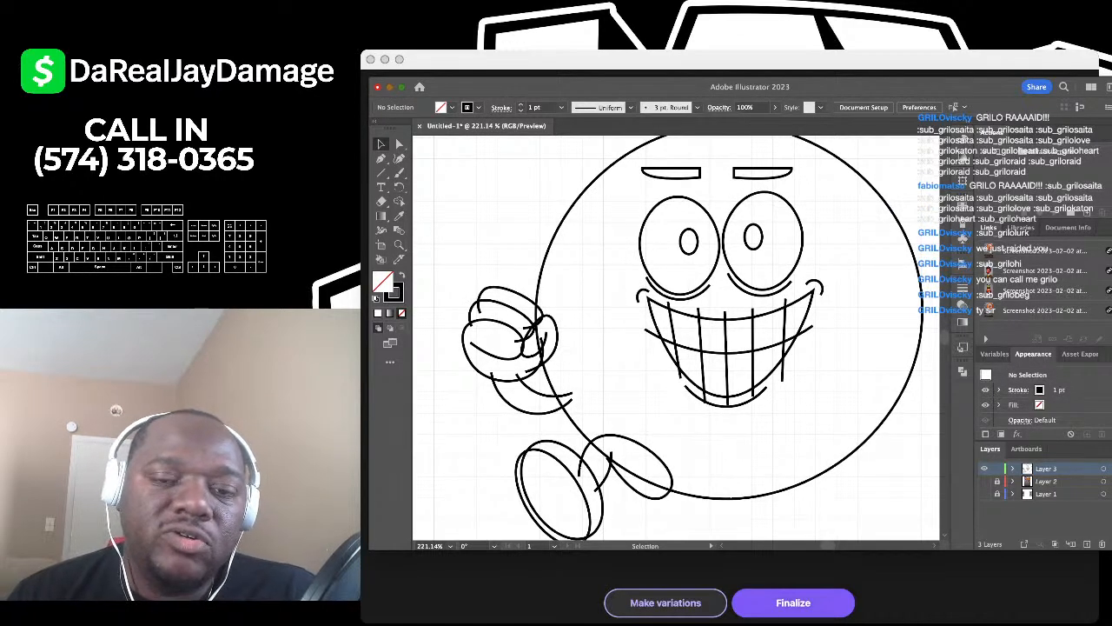
pyautogui.scroll(-2, 630, 177)
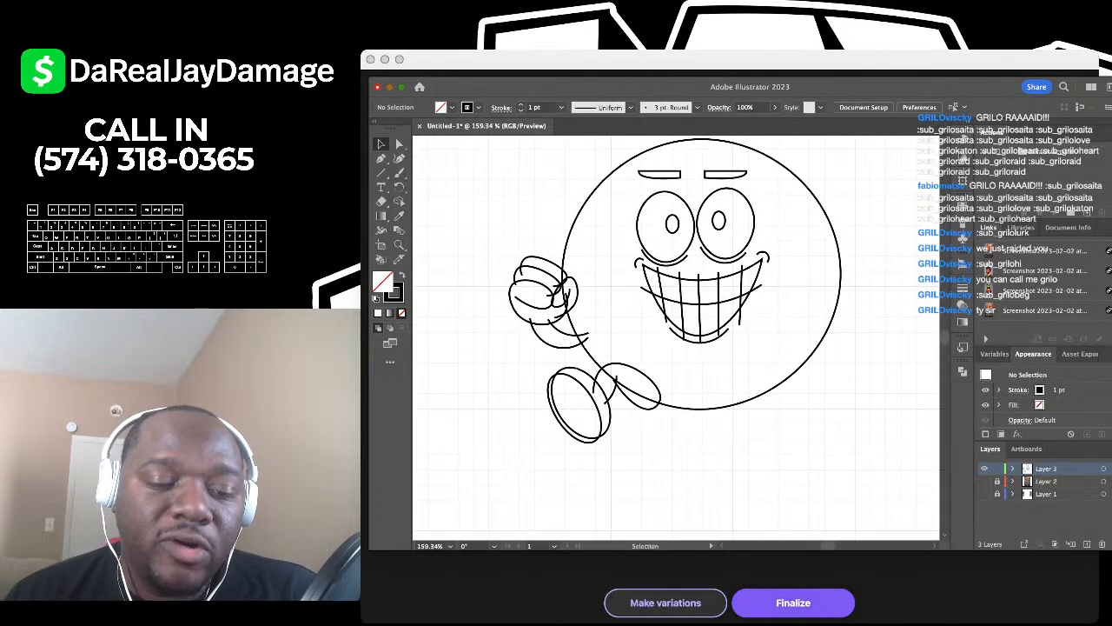
pyautogui.scroll(3, 563, 386)
pyautogui.press('\\')
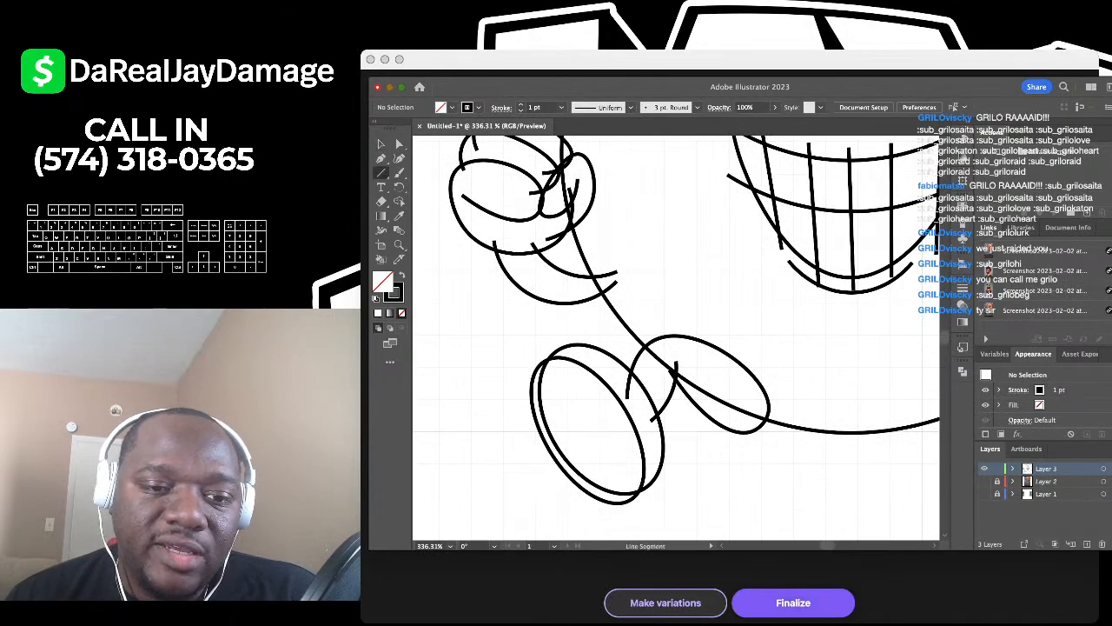
pyautogui.moveTo(522, 414); pyautogui.dragTo(597, 358)
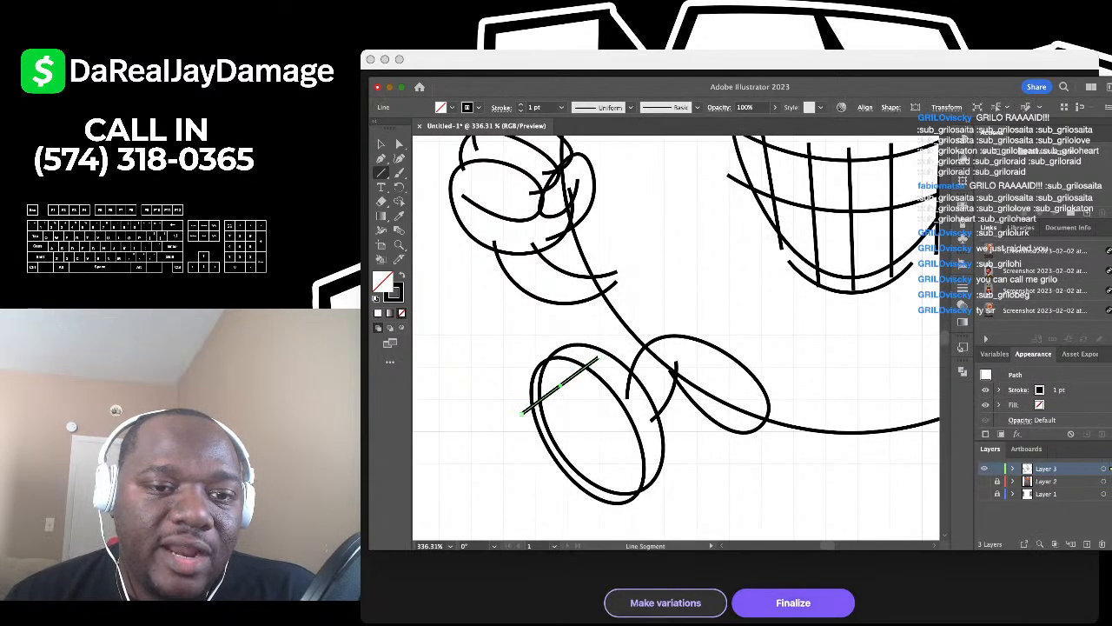
pyautogui.press('v')
pyautogui.press('super+shift+a')
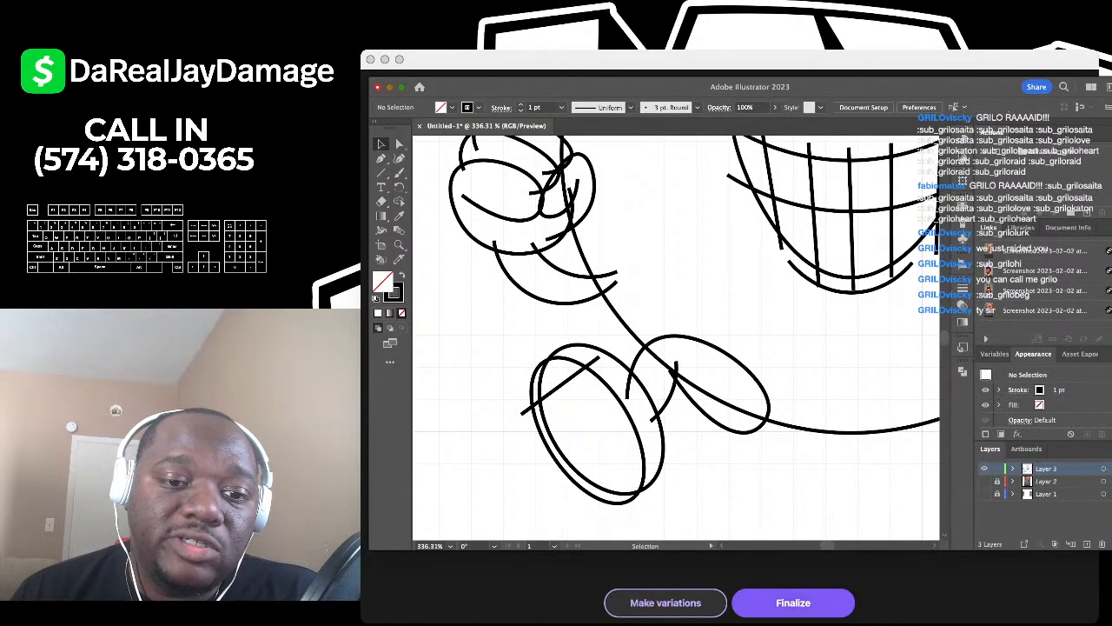
# Step: Duplicate the slanted sole line down the foot to make six parallel tread lines, and deselect them
pyautogui.click(561, 385)
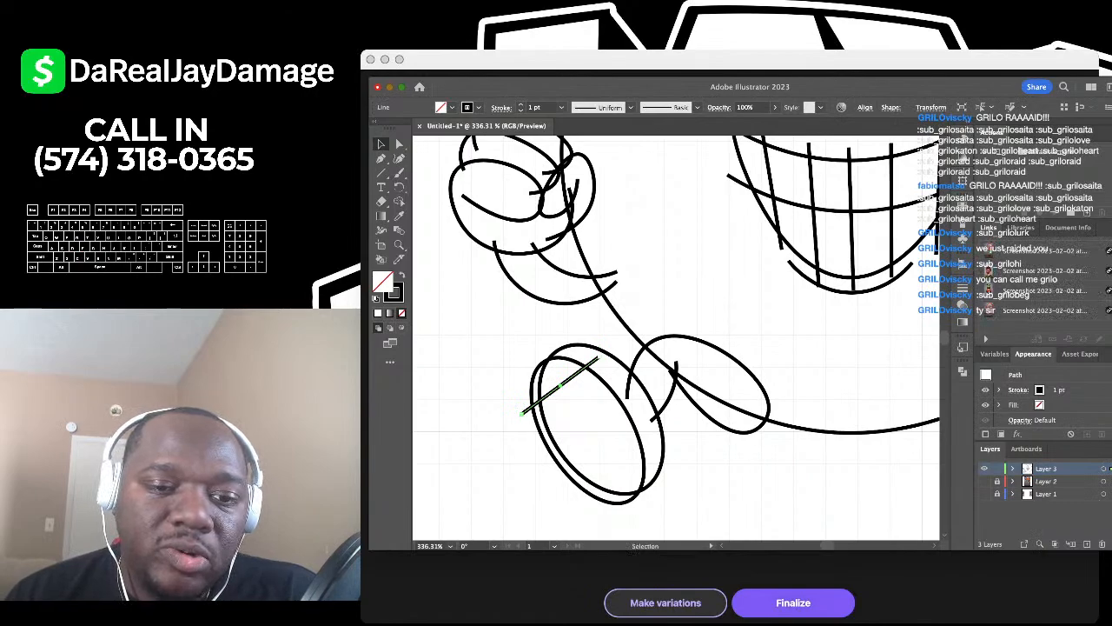
pyautogui.moveTo(560, 385); pyautogui.dragTo(573, 406)
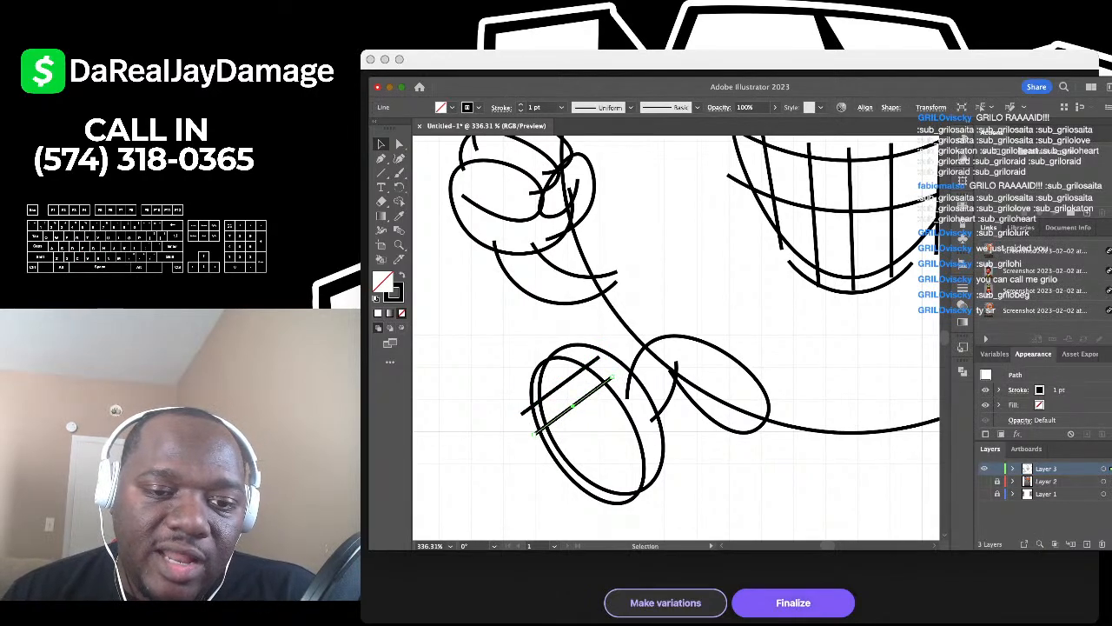
pyautogui.keyDown('shift'); pyautogui.click(561, 384); pyautogui.keyUp('shift')
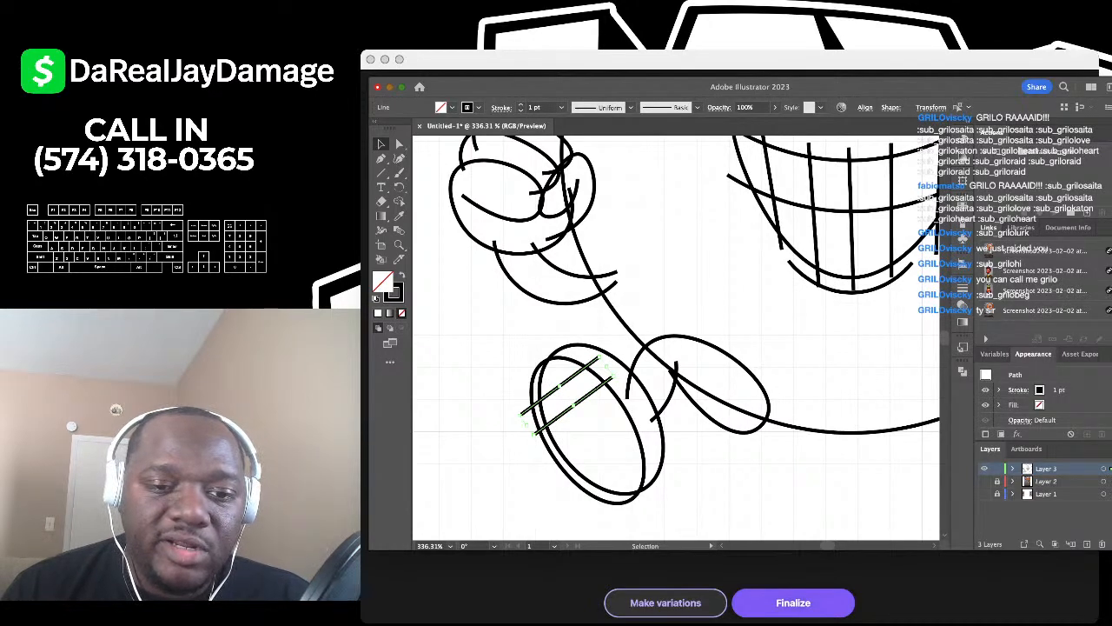
pyautogui.moveTo(560, 385); pyautogui.dragTo(622, 487)
pyautogui.click(695, 478)
pyautogui.click(728, 467)
# Step: Examine the whole line drawing, checking the striped sole against the leg, arm and face
pyautogui.scroll(-2, 728, 466)
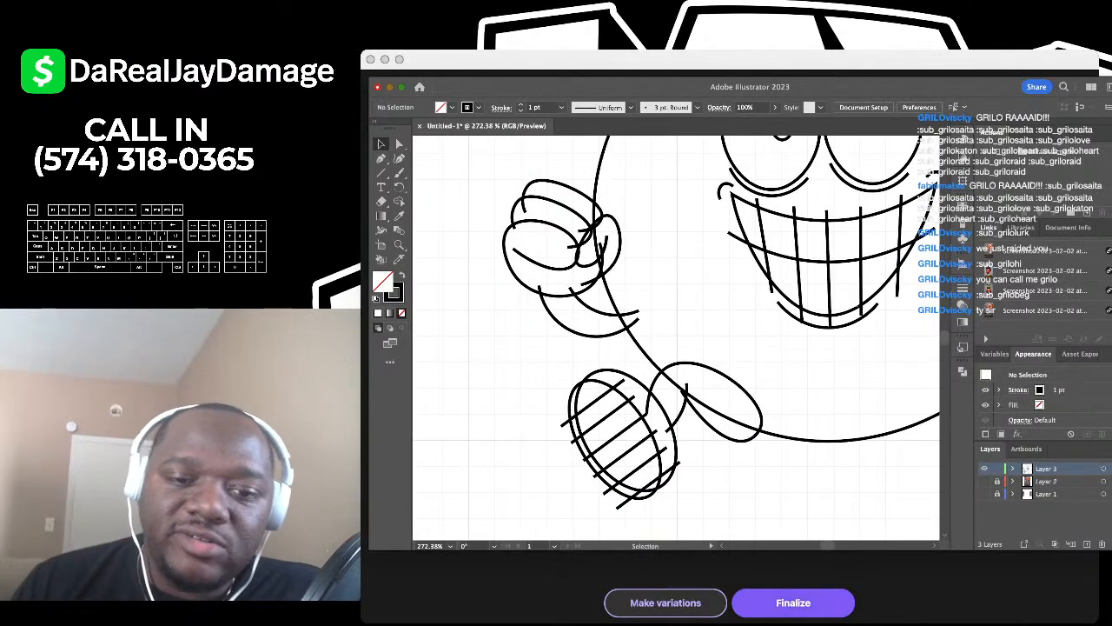
pyautogui.scroll(-2, 728, 467)
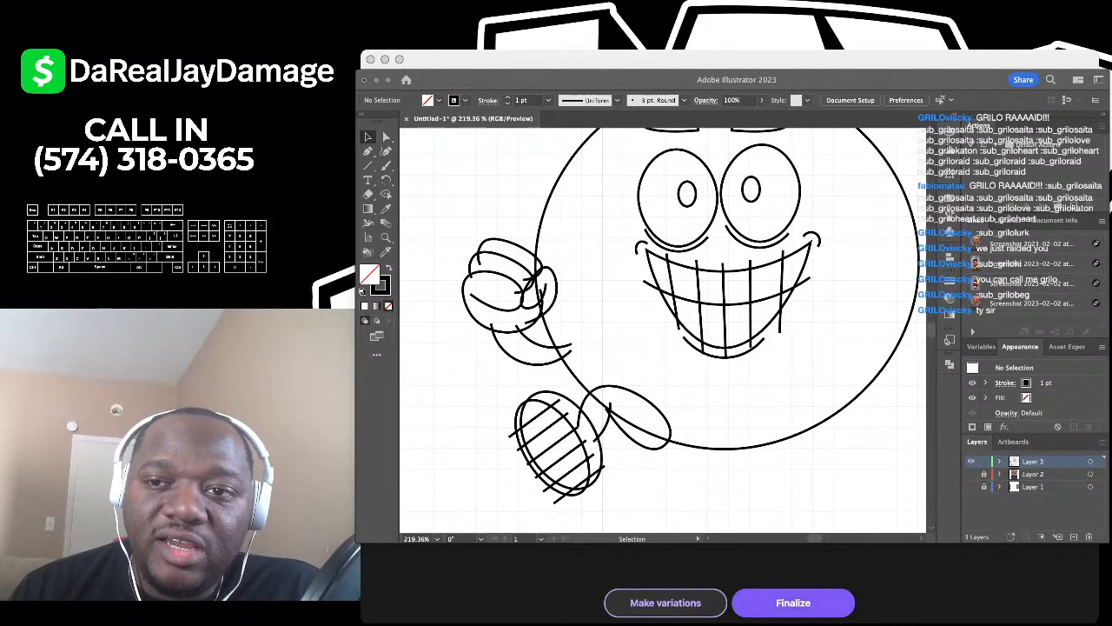
pyautogui.press('super+Tab')
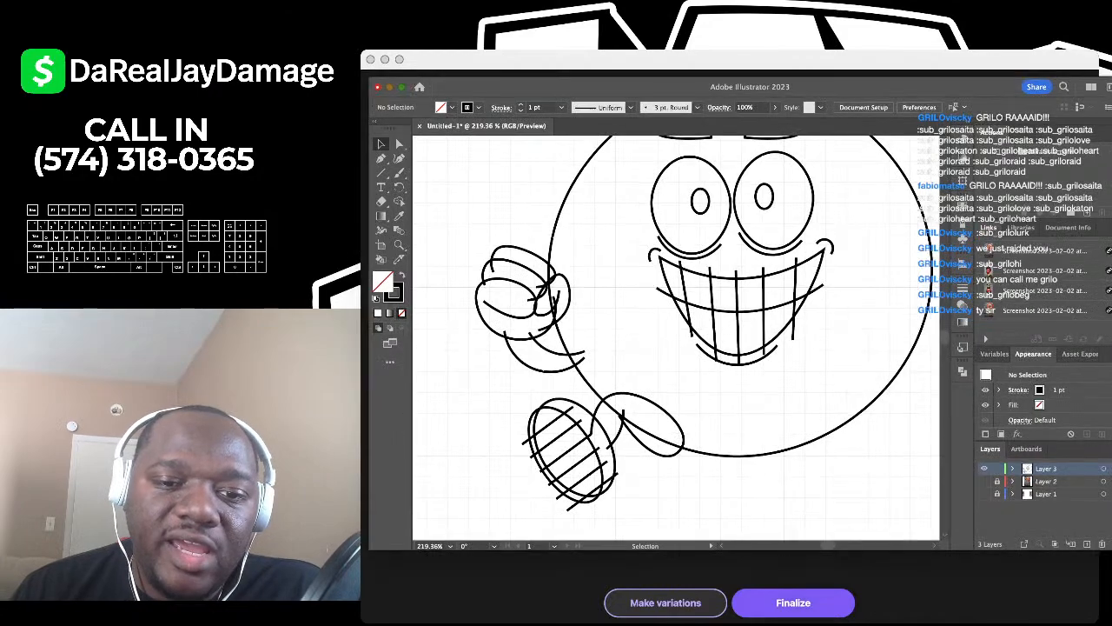
pyautogui.scroll(-3, 665, 386)
pyautogui.scroll(8, 624, 460)
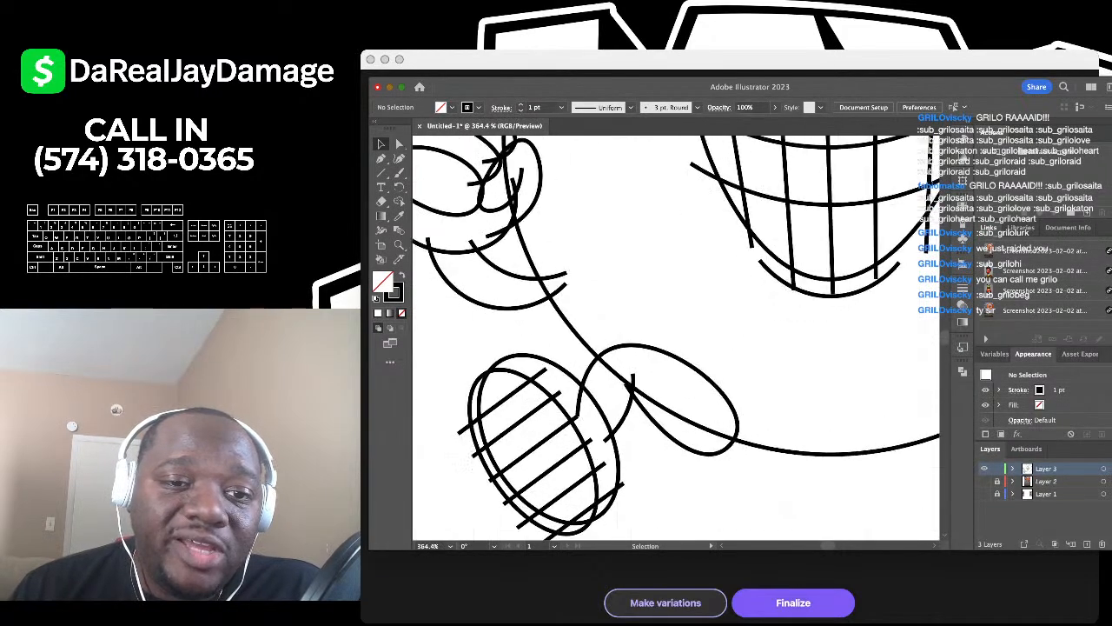
pyautogui.scroll(-4, 662, 395)
pyautogui.scroll(-3, 660, 378)
pyautogui.scroll(1, 675, 342)
pyautogui.scroll(-3, 660, 365)
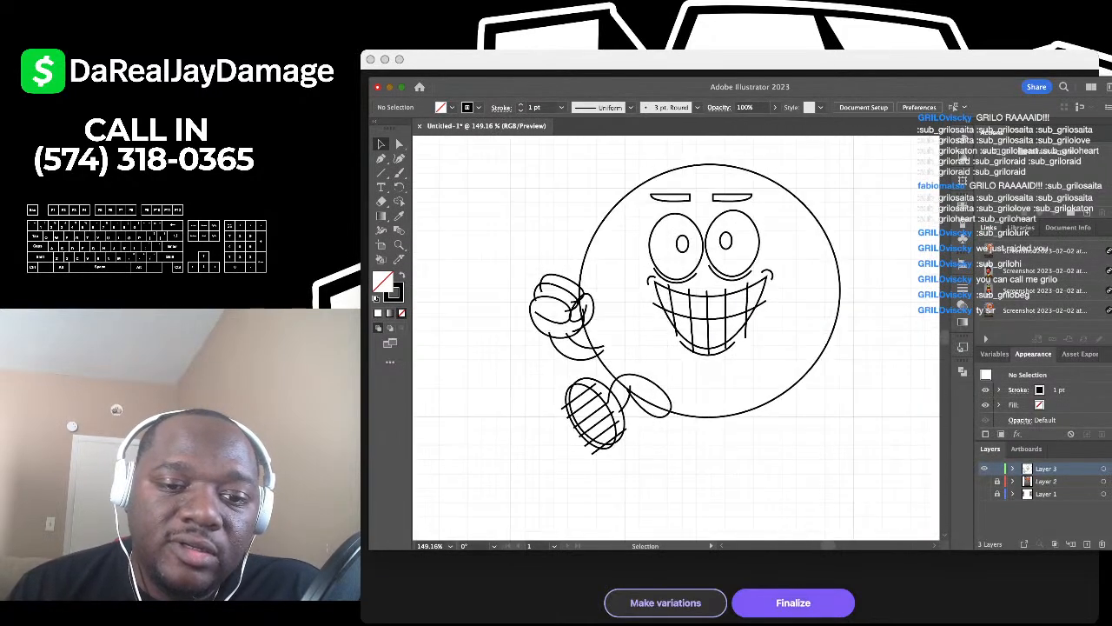
# Step: Draw a long curve along the inside of the left foot's outer rim with the Curvature tool, and deselect it
pyautogui.scroll(2, 661, 261)
pyautogui.scroll(7, 590, 495)
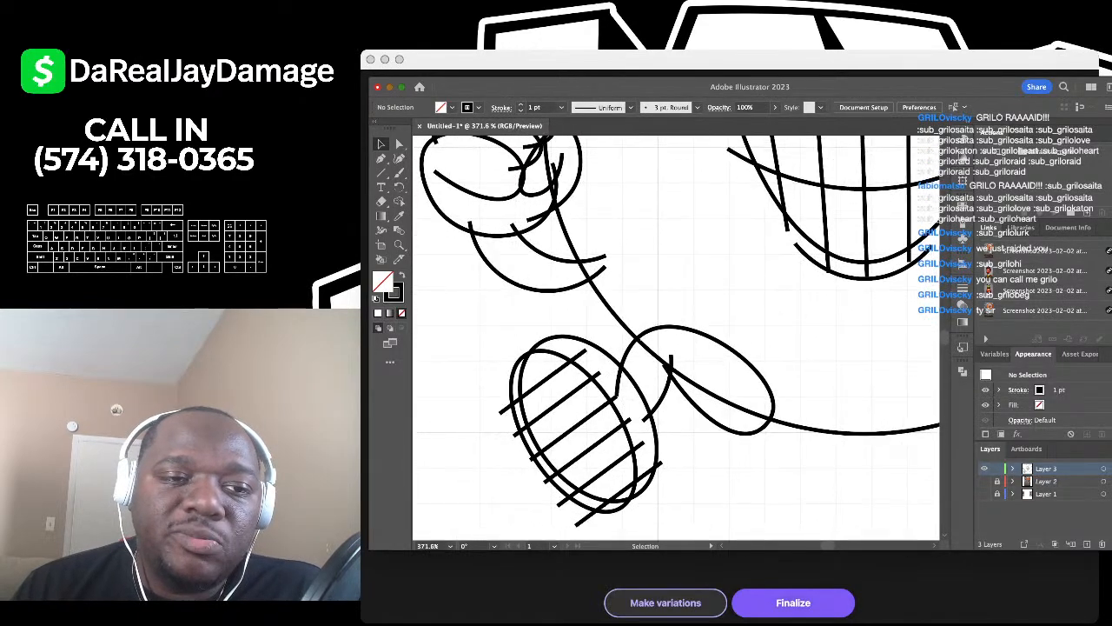
pyautogui.click(399, 158)
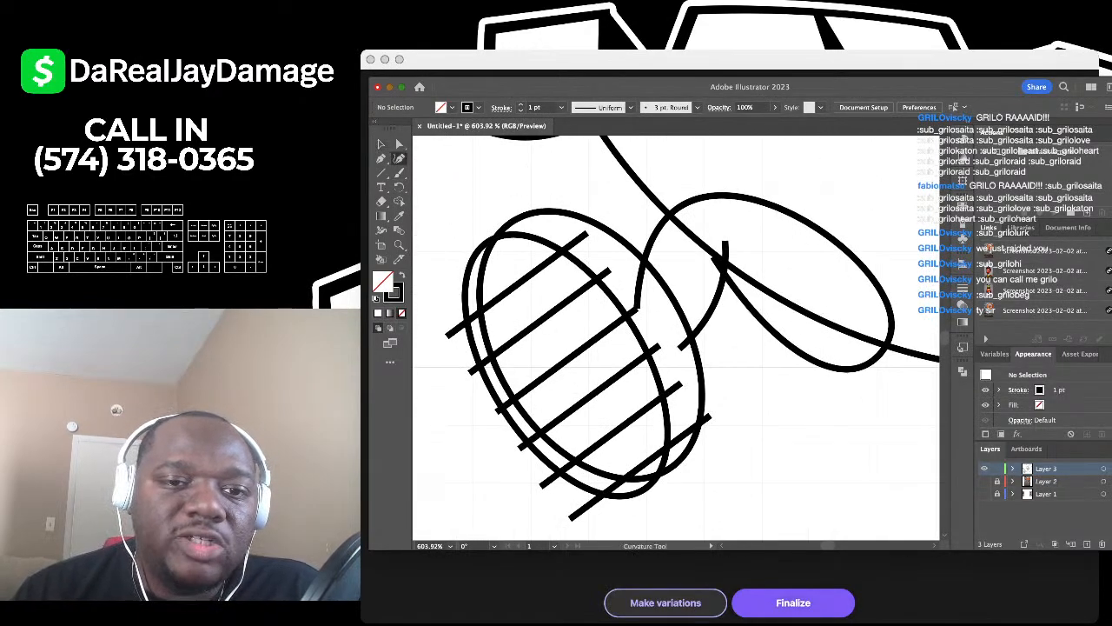
pyautogui.click(480, 216)
pyautogui.click(649, 321)
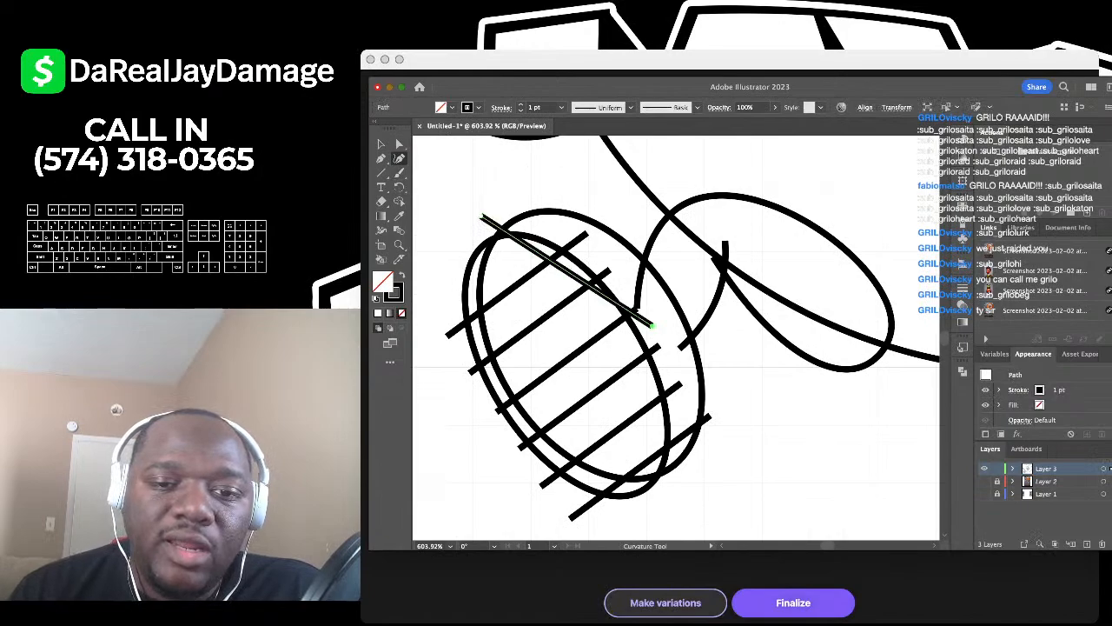
pyautogui.click(684, 489)
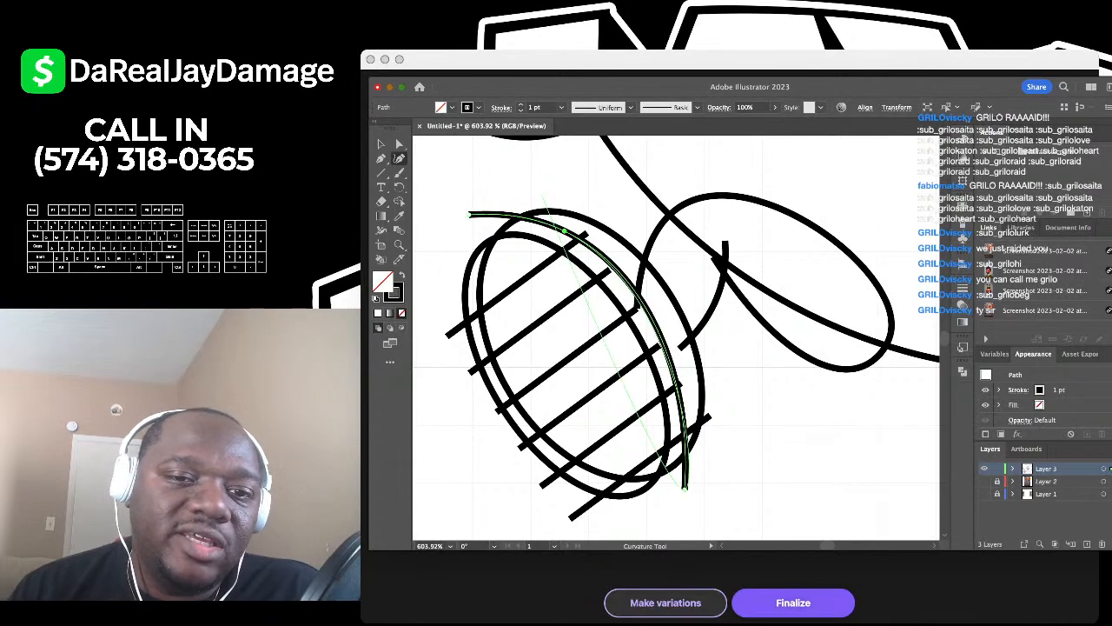
pyautogui.click(380, 144)
pyautogui.click(445, 200)
# Step: Add a short bowed line across the upper rim of the left foot with the Curvature tool, and deselect it
pyautogui.click(399, 158)
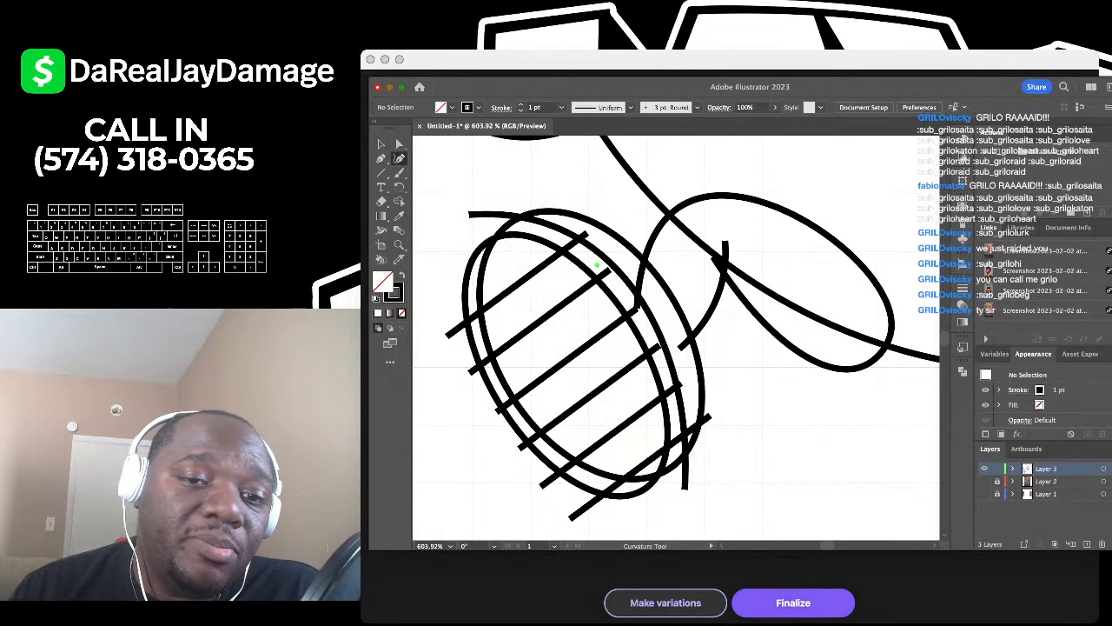
pyautogui.click(598, 270)
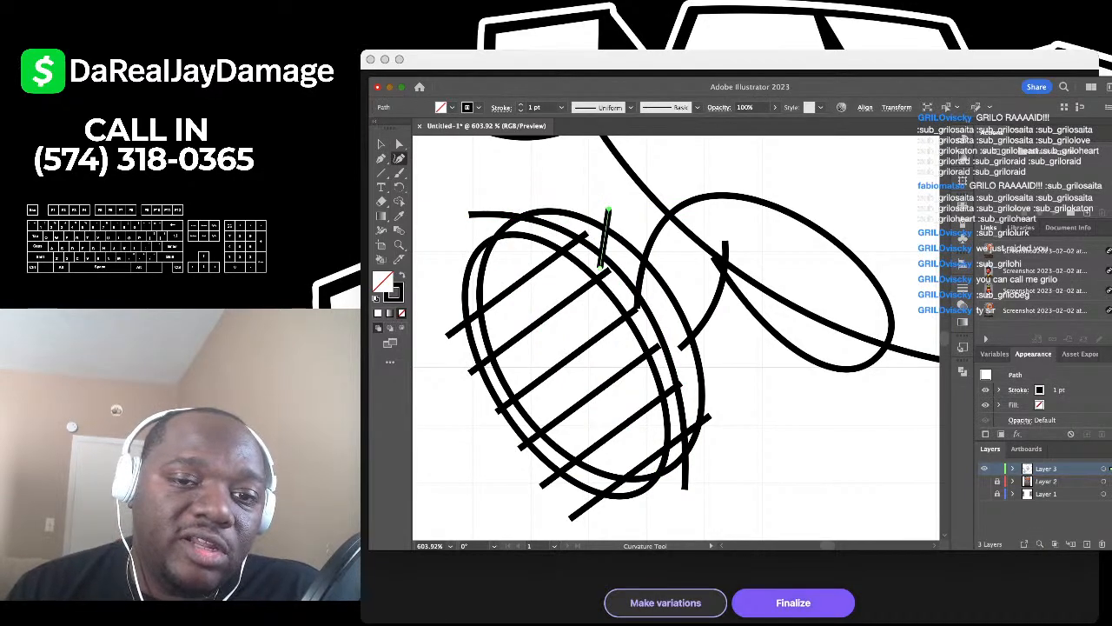
pyautogui.moveTo(605, 233); pyautogui.dragTo(615, 236)
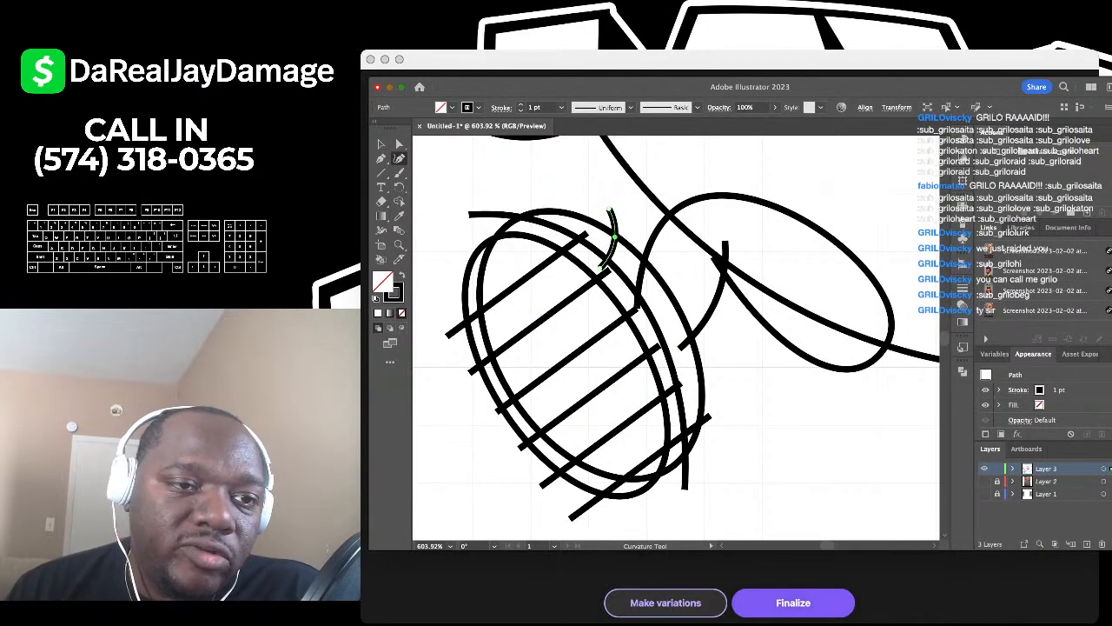
pyautogui.click(382, 145)
pyautogui.click(691, 298)
# Step: Inspect the left foot's added rim lines in relation to the whole character drawing
pyautogui.scroll(-10, 692, 298)
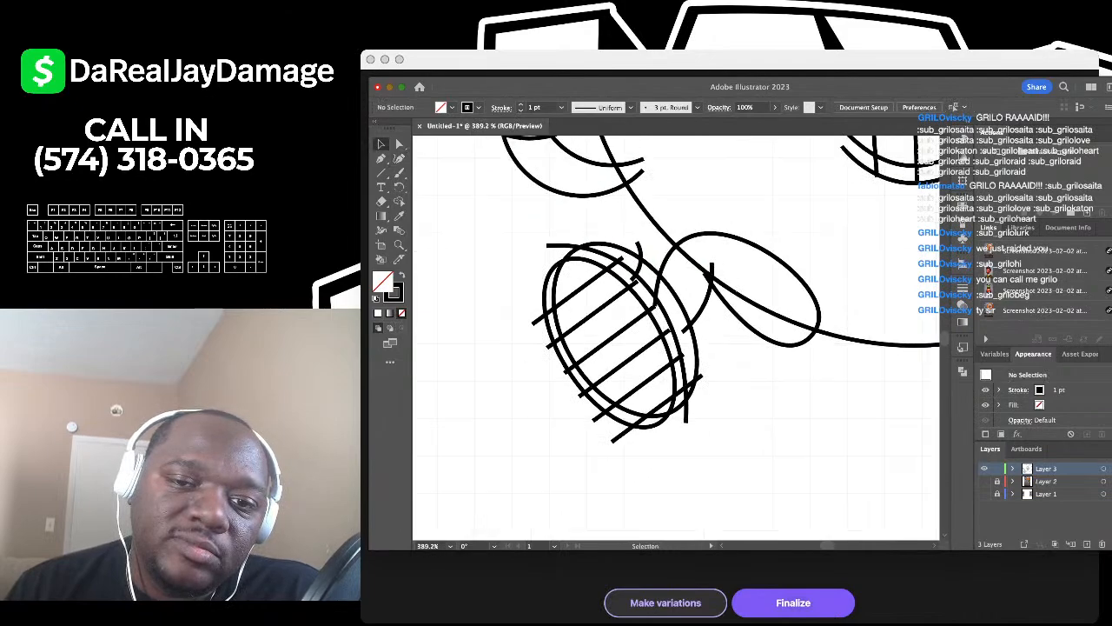
pyautogui.scroll(-2, 691, 300)
pyautogui.scroll(4, 692, 300)
pyautogui.scroll(-5, 691, 300)
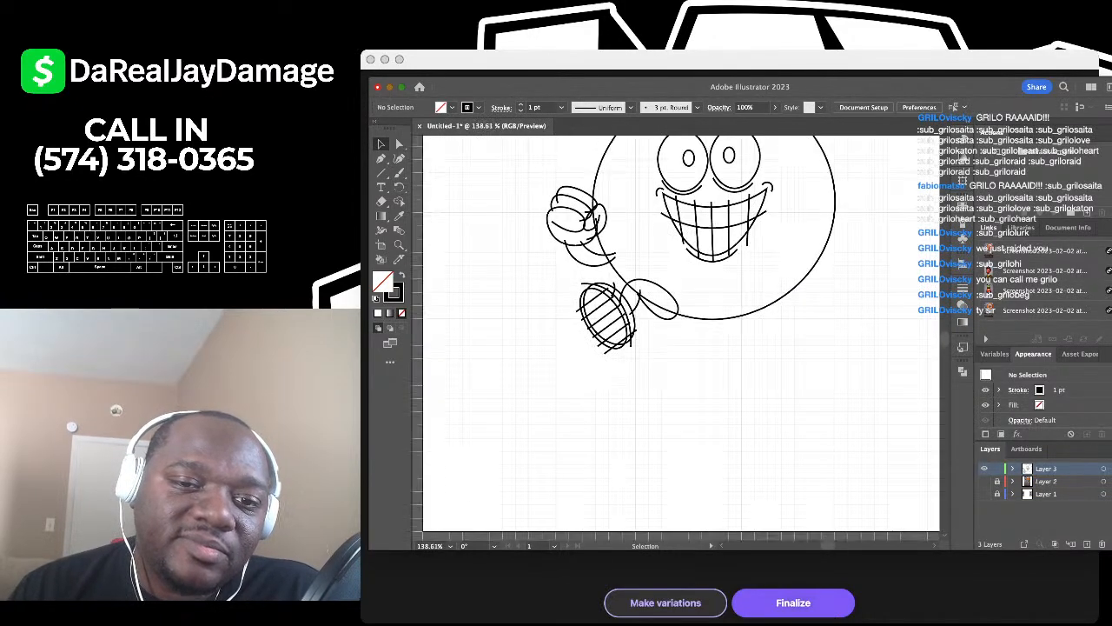
pyautogui.scroll(4, 692, 300)
pyautogui.scroll(-3, 691, 300)
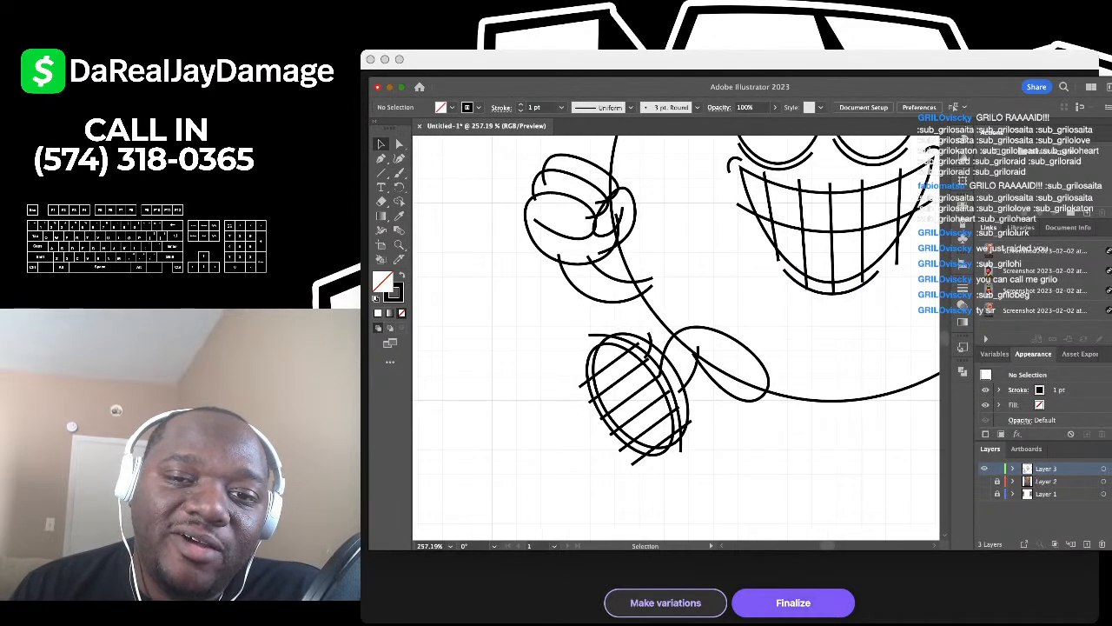
pyautogui.hscroll(3, 691, 300)
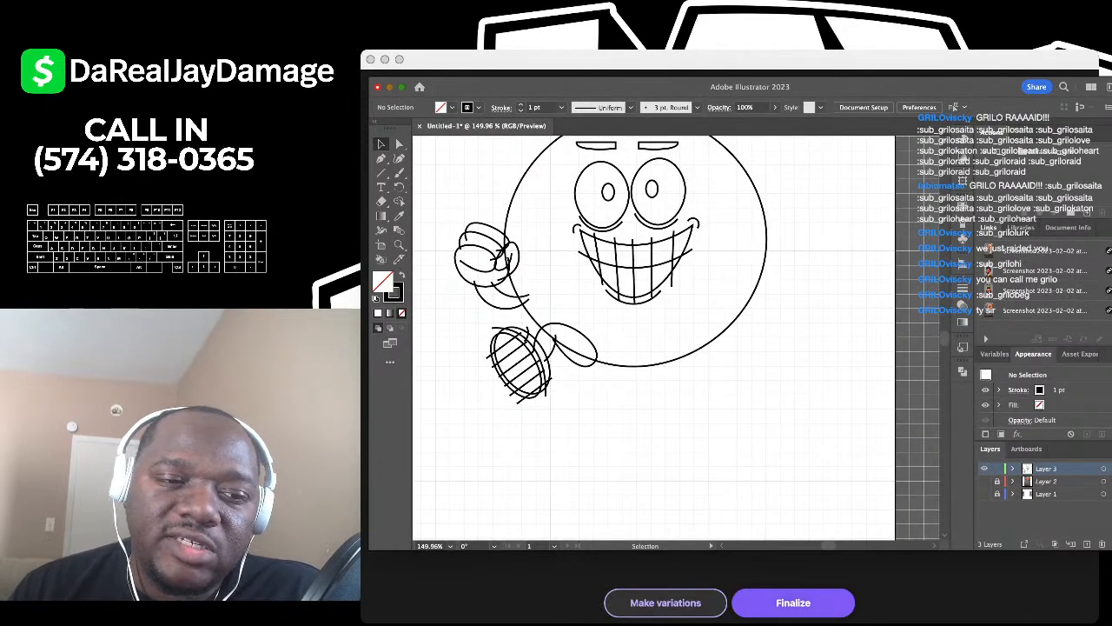
pyautogui.press('super+Tab')
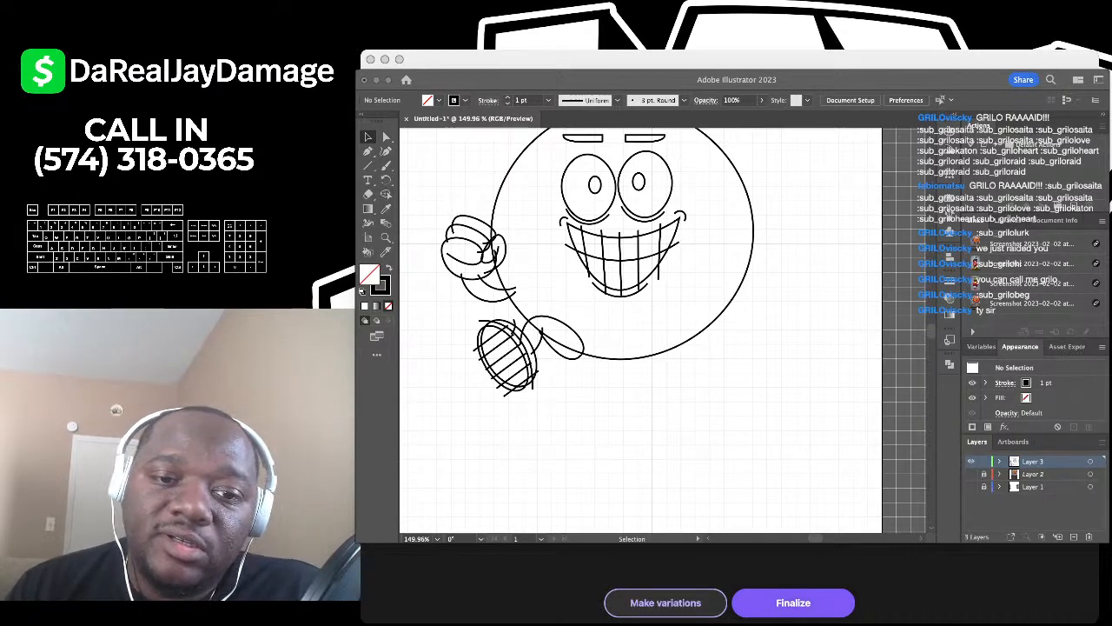
pyautogui.press('super+Tab')
pyautogui.scroll(-3, 695, 285)
pyautogui.scroll(1, 695, 285)
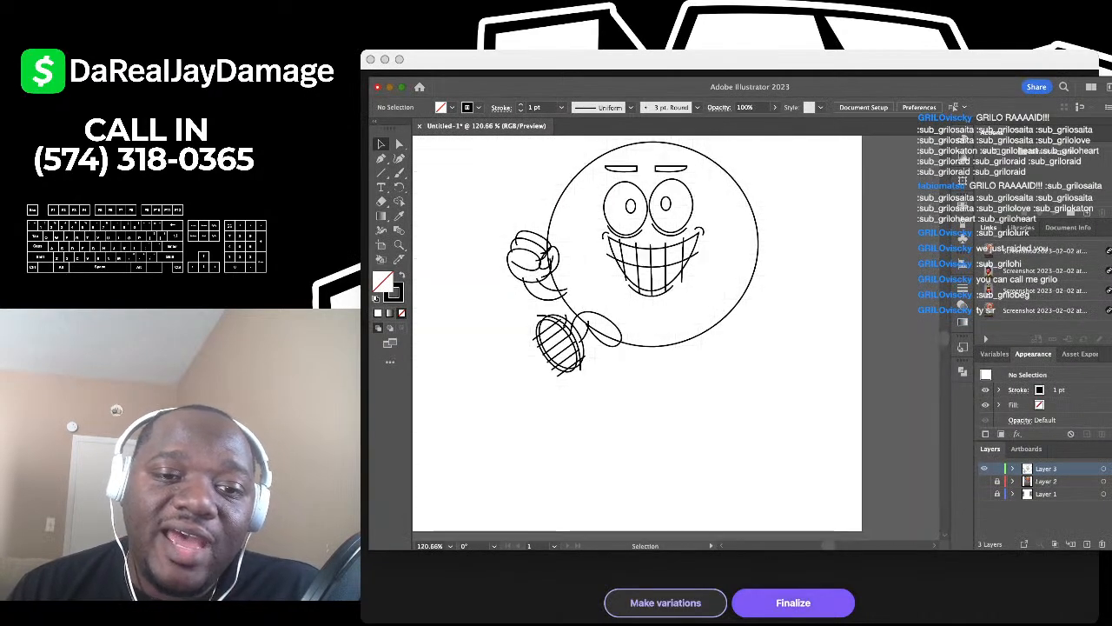
pyautogui.scroll(5, 596, 328)
pyautogui.scroll(-2, 595, 328)
pyautogui.hscroll(1, 595, 327)
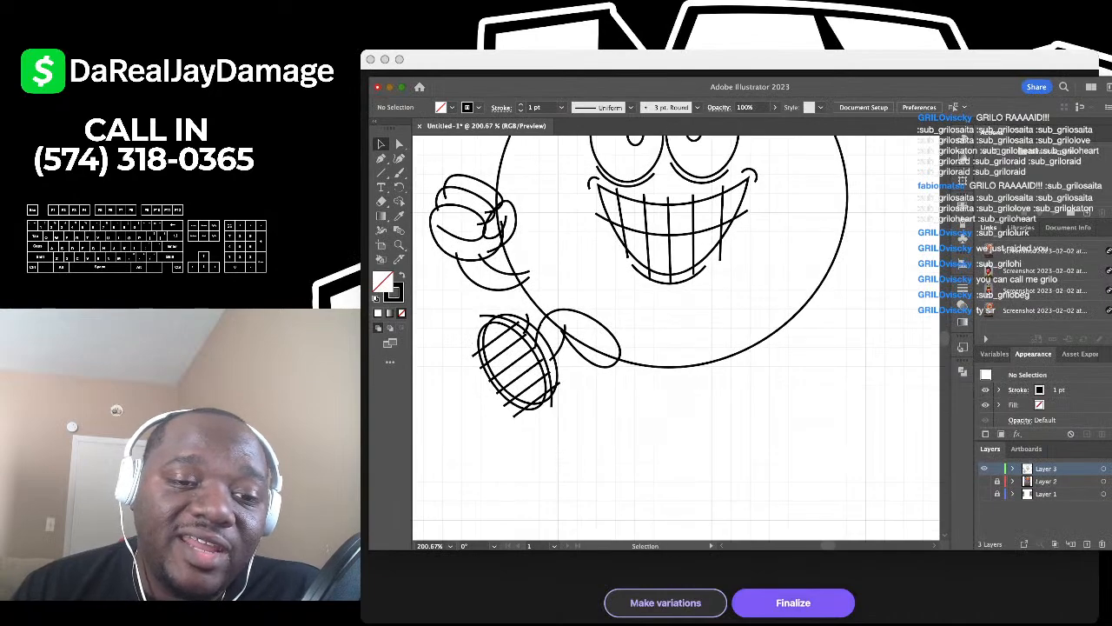
# Step: Select all the left foot and leg lines, rotate them slightly counterclockwise, and deselect them
pyautogui.scroll(2, 446, 422)
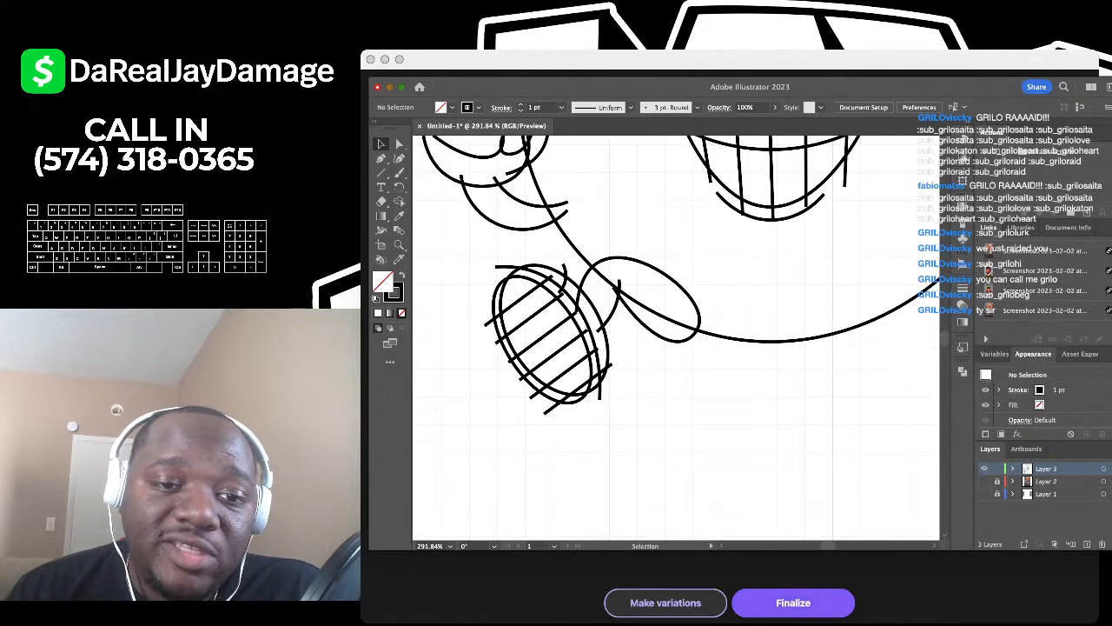
pyautogui.moveTo(526, 393)
pyautogui.mouseDown()
pyautogui.moveTo(502, 421)
pyautogui.moveTo(599, 425)
pyautogui.mouseUp()
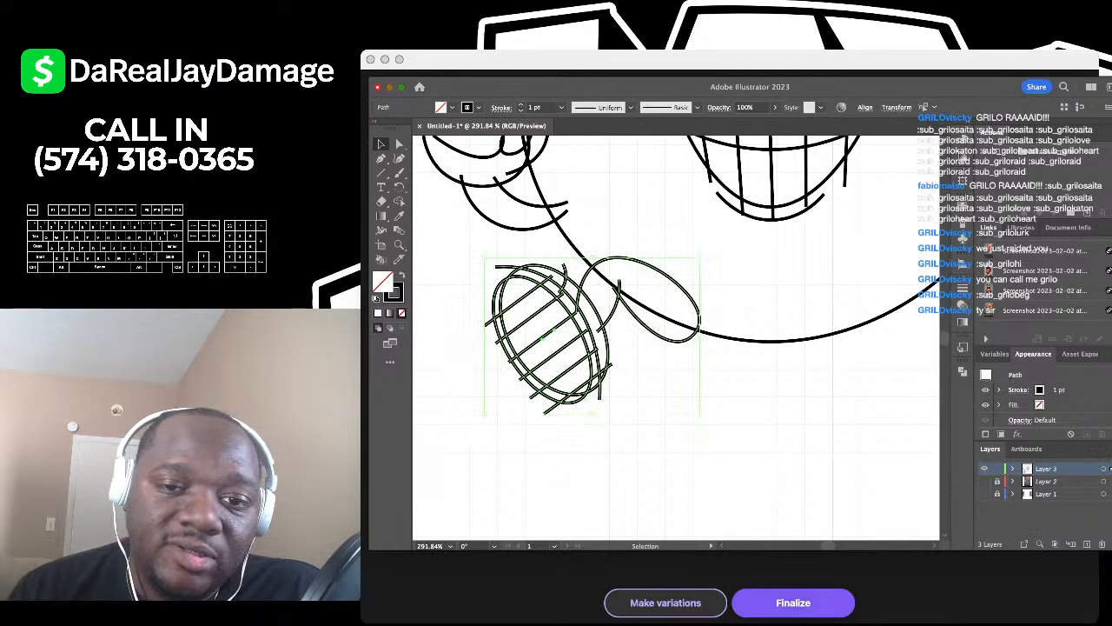
pyautogui.moveTo(705, 418); pyautogui.dragTo(722, 385)
pyautogui.click(728, 403)
pyautogui.scroll(-8, 665, 299)
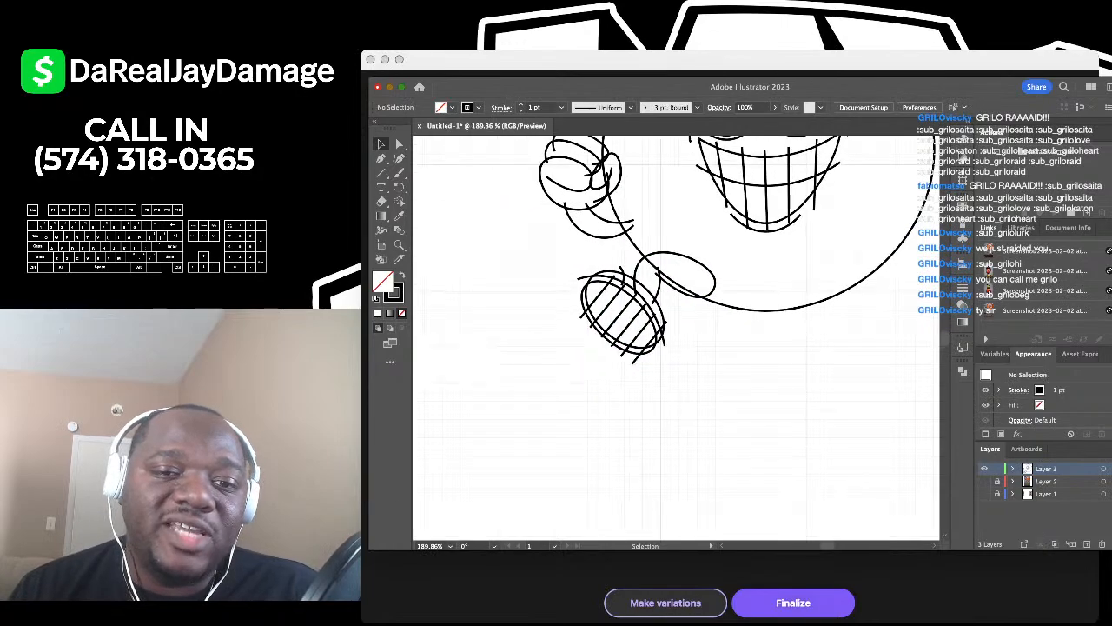
pyautogui.scroll(2, 665, 299)
pyautogui.scroll(5, 800, 271)
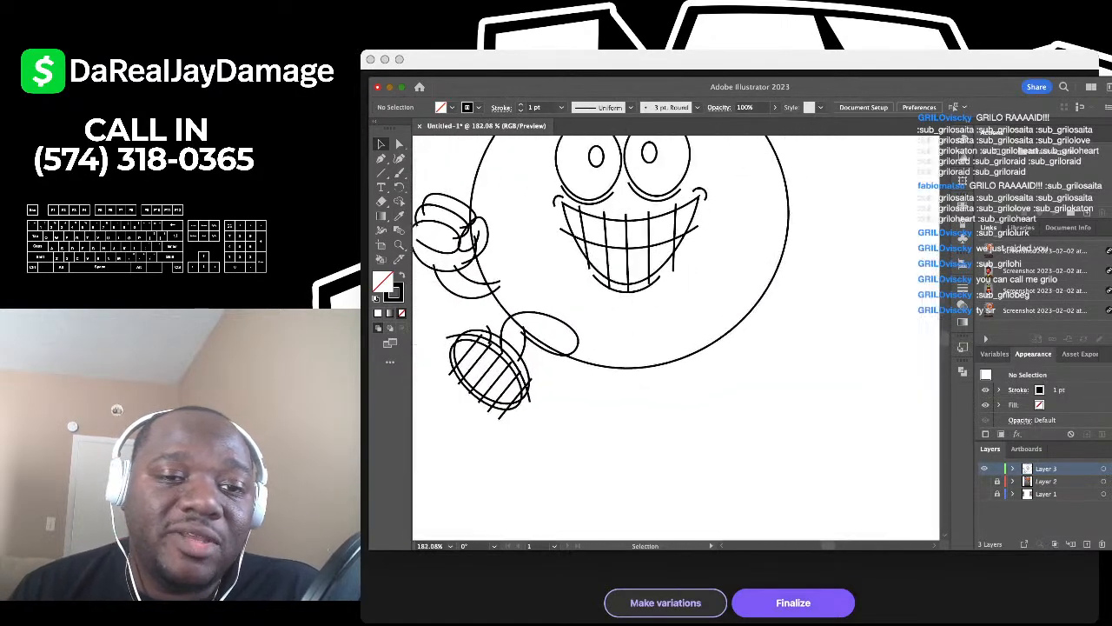
# Step: Show the reference image on Layer 2 beneath the line drawing
pyautogui.hscroll(3, 800, 271)
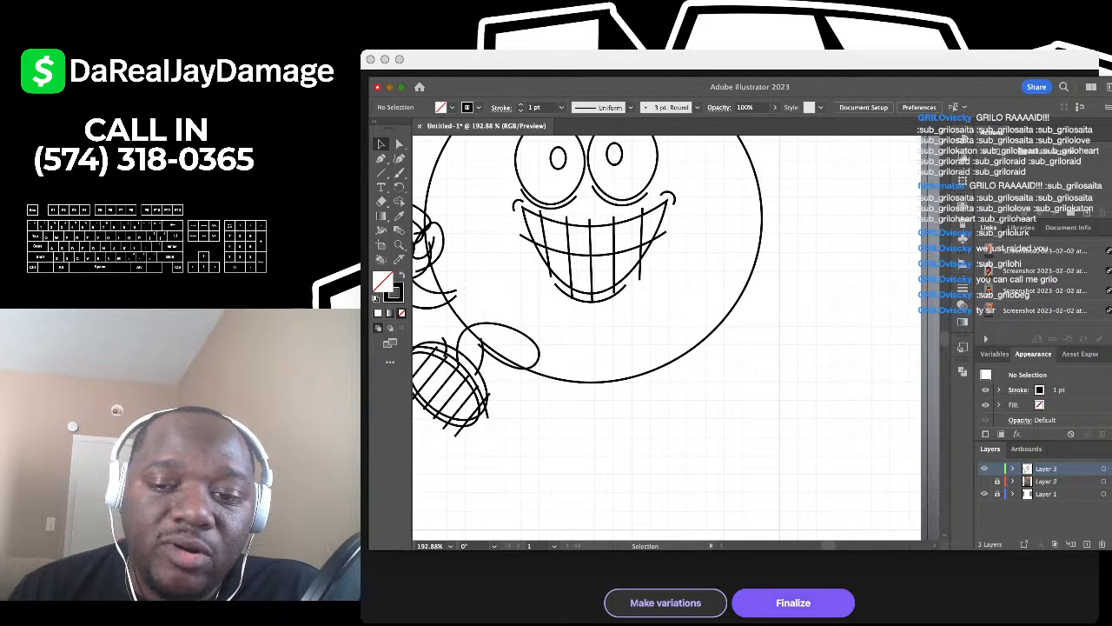
pyautogui.click(985, 481)
pyautogui.scroll(-3, 869, 396)
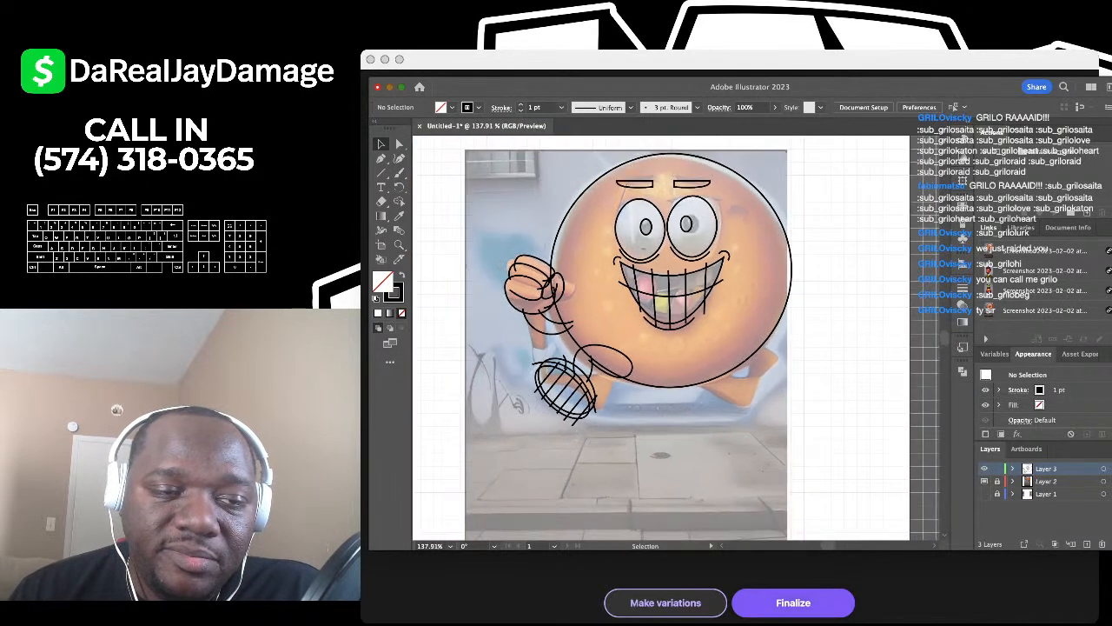
# Step: Draw the right arm's looped shoulder and outer edge curving down beside the body with the Curvature tool, and deselect it
pyautogui.scroll(2, 869, 396)
pyautogui.click(399, 159)
pyautogui.scroll(3, 895, 330)
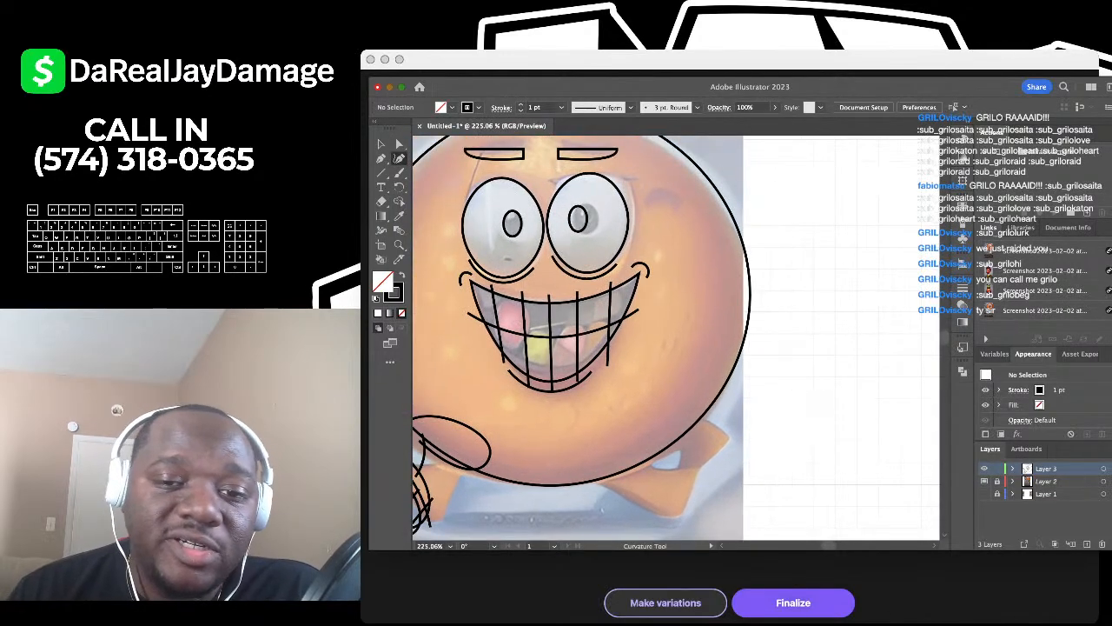
pyautogui.click(734, 290)
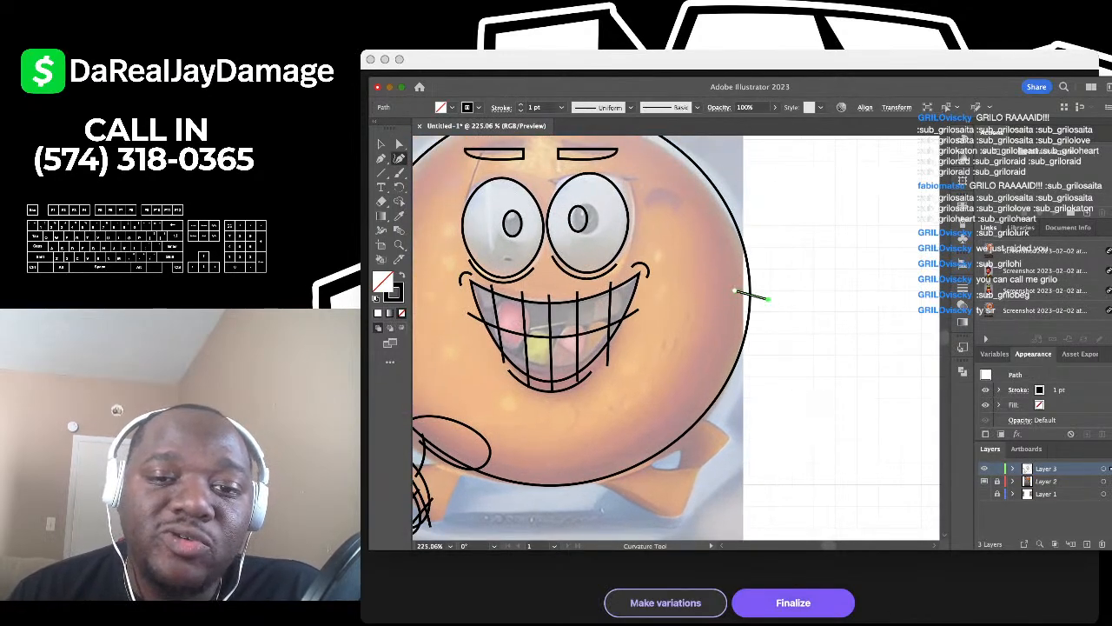
pyautogui.click(767, 299)
pyautogui.scroll(-2, 793, 358)
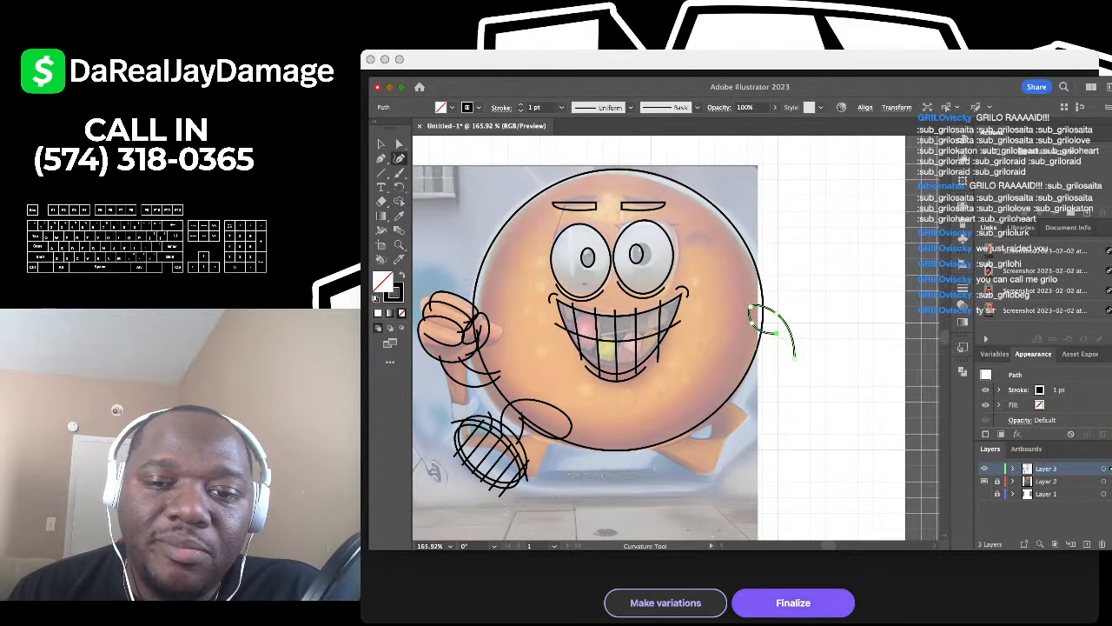
pyautogui.scroll(2, 793, 356)
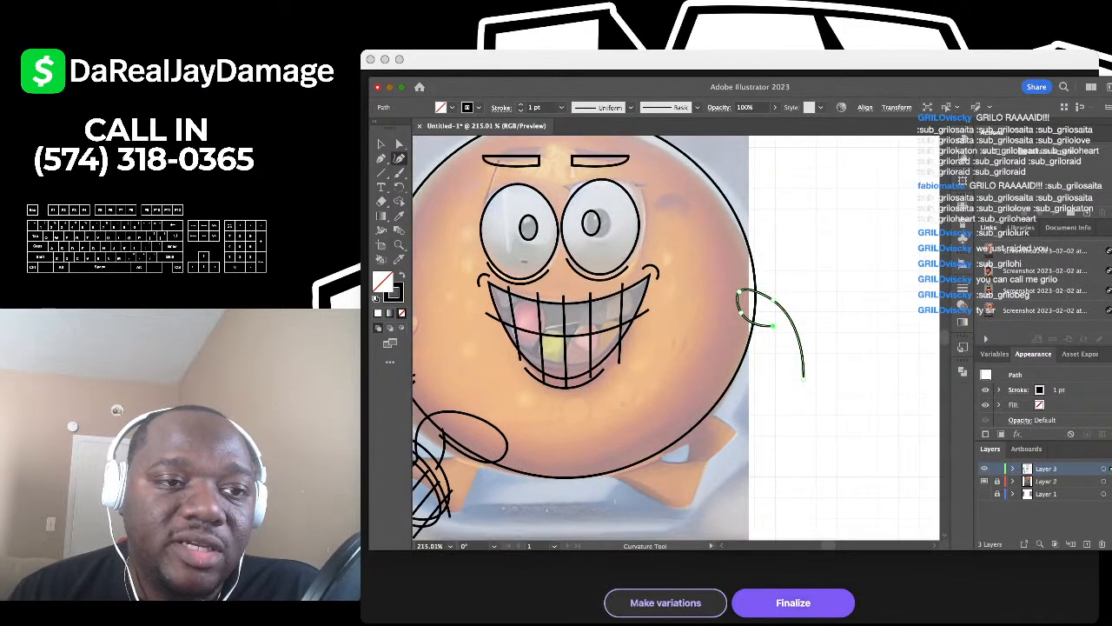
pyautogui.click(803, 378)
pyautogui.press('v')
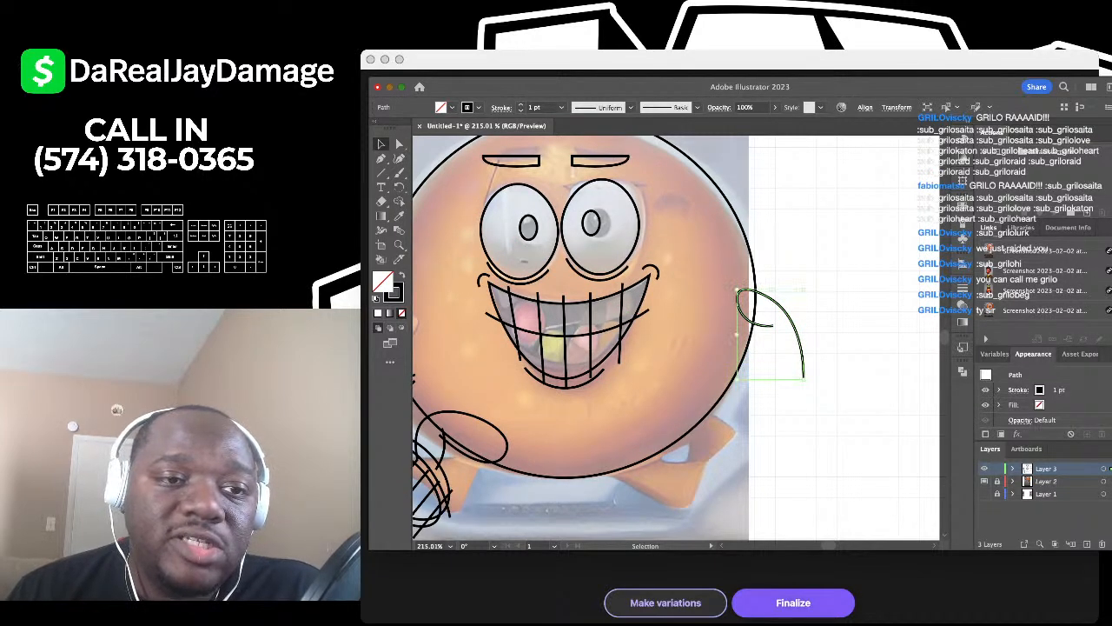
pyautogui.click(452, 295)
# Step: Draw the right arm's inner edge as a curve roughly parallel to the outer edge with the Curvature tool, and deselect it
pyautogui.click(399, 158)
pyautogui.scroll(4, 748, 365)
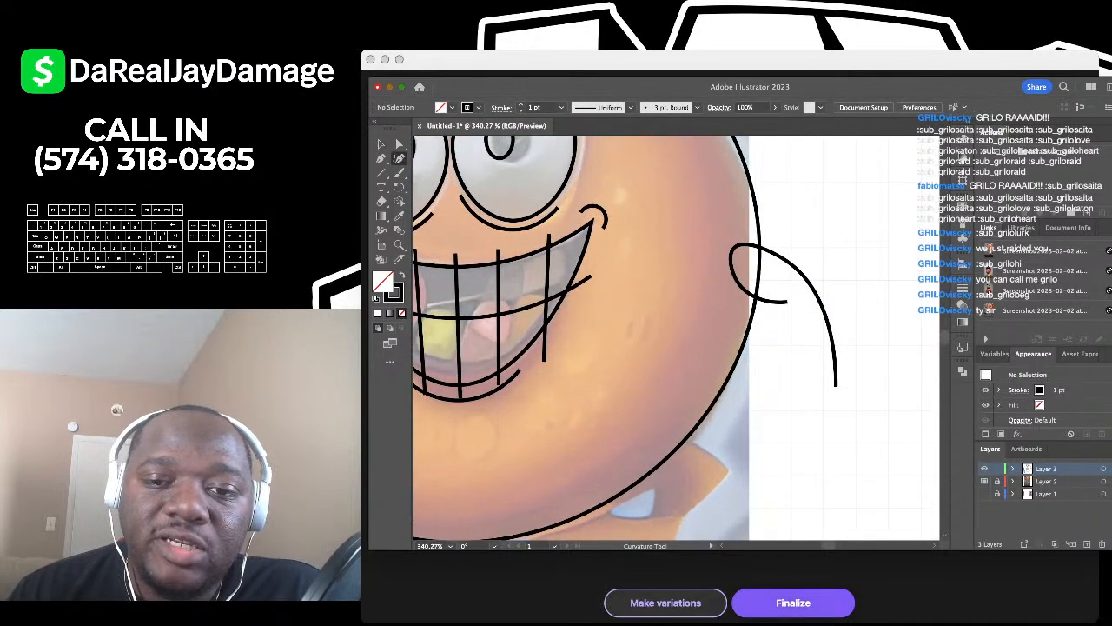
pyautogui.click(772, 296)
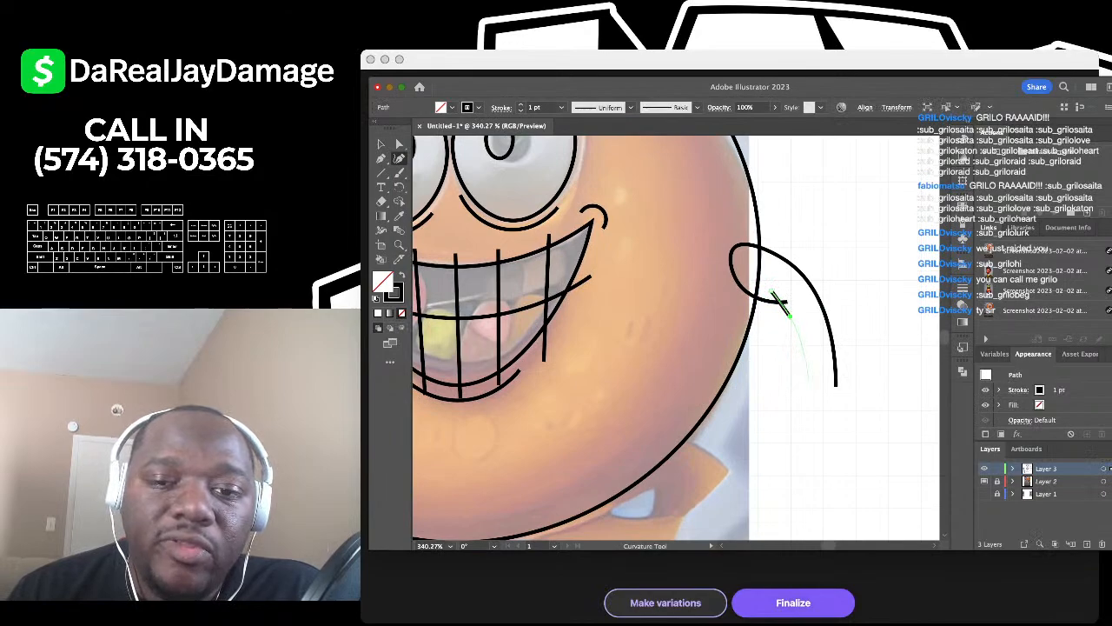
pyautogui.click(809, 381)
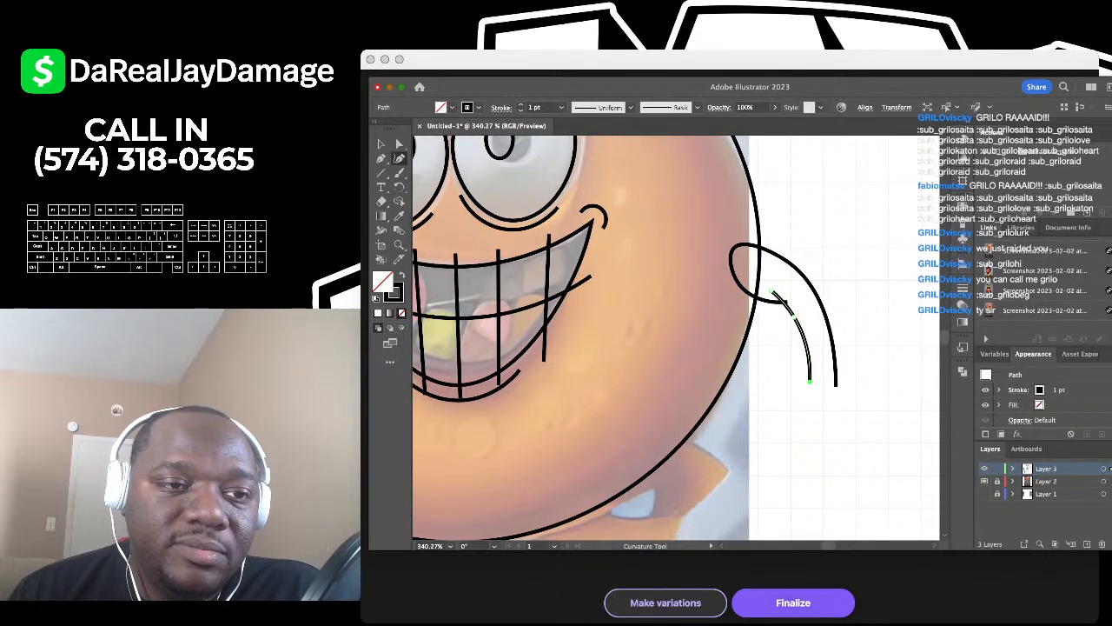
pyautogui.click(380, 144)
pyautogui.click(617, 258)
pyautogui.scroll(-5, 617, 258)
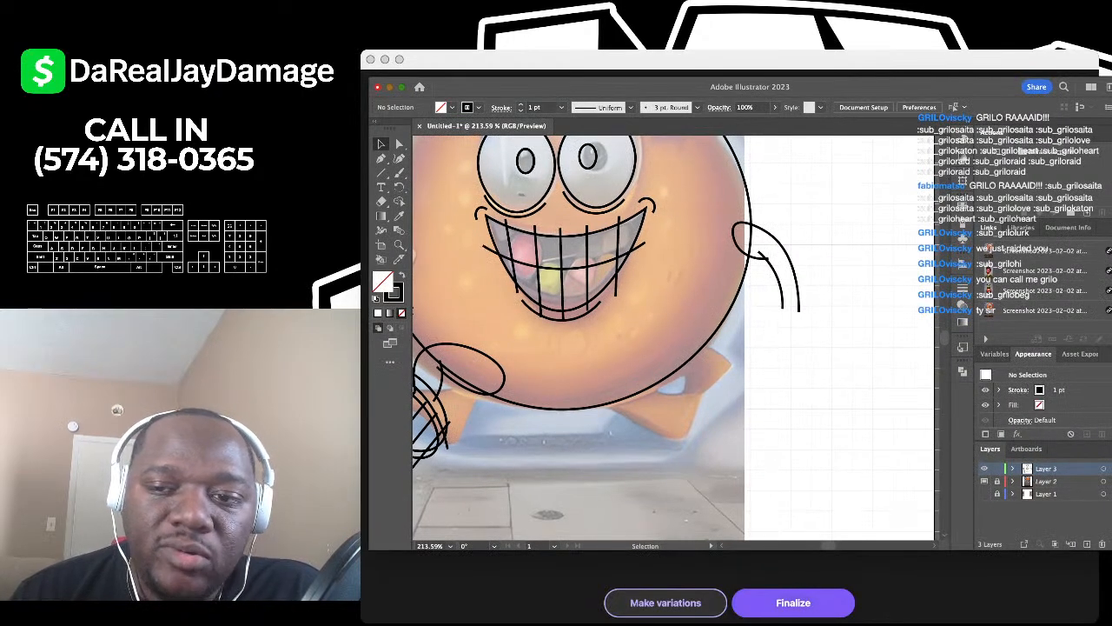
pyautogui.scroll(3, 842, 330)
pyautogui.scroll(-5, 843, 330)
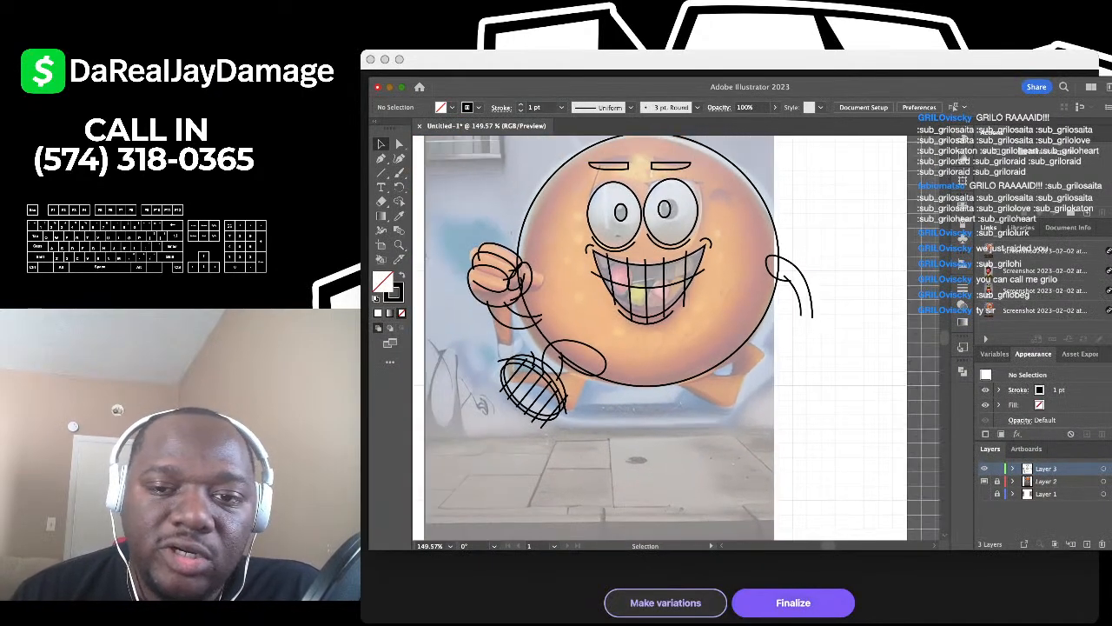
pyautogui.hotkey('shift', '`')
pyautogui.scroll(5, 848, 323)
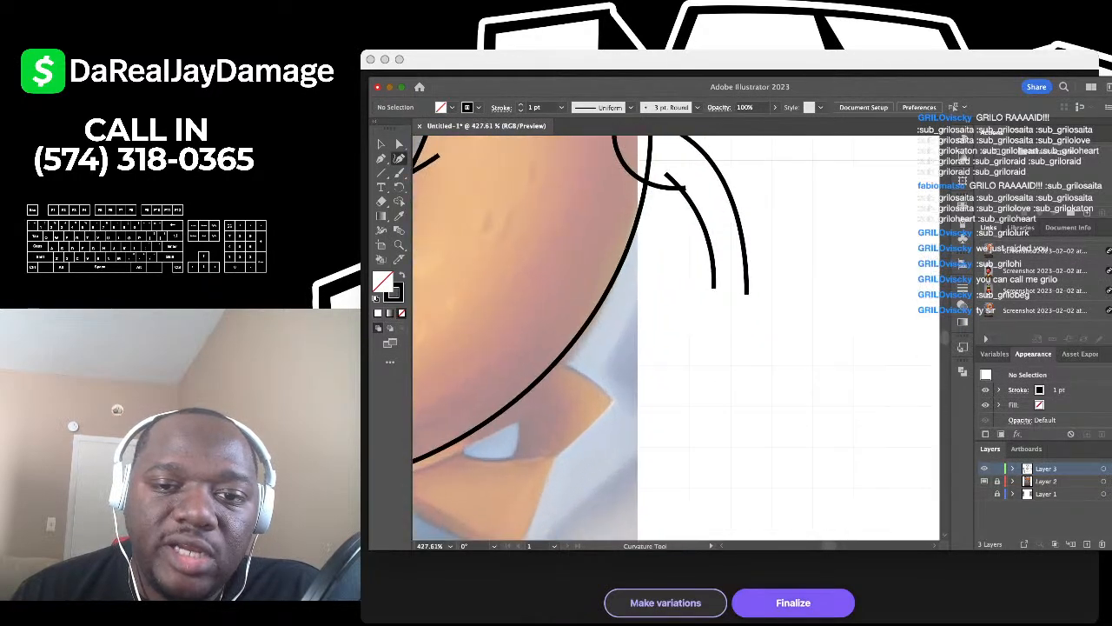
pyautogui.click(688, 346)
pyautogui.click(704, 286)
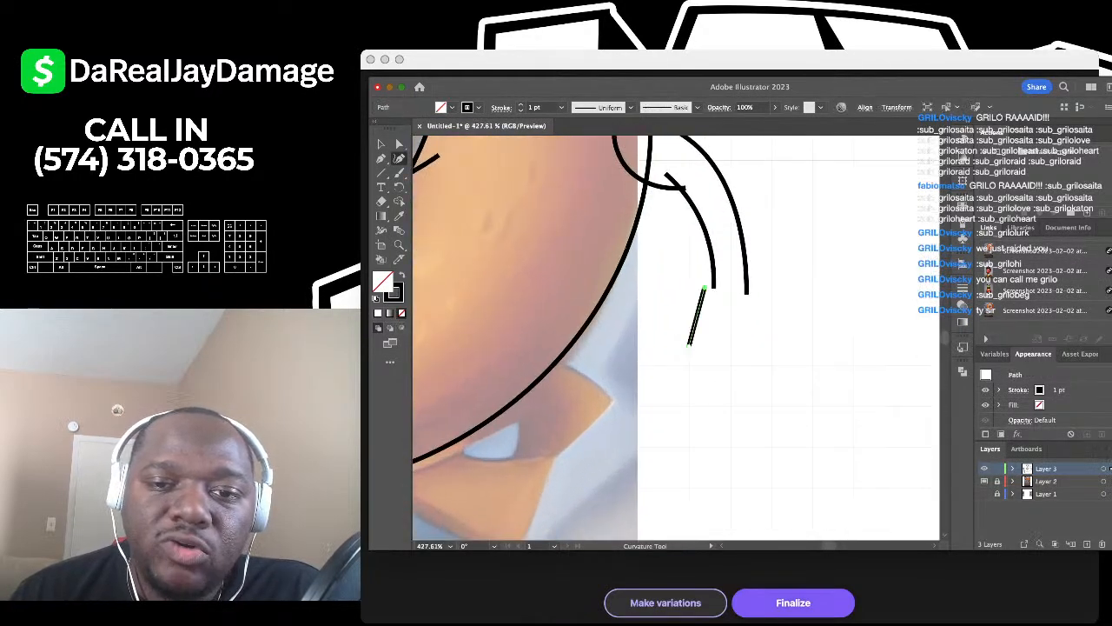
pyautogui.click(760, 276)
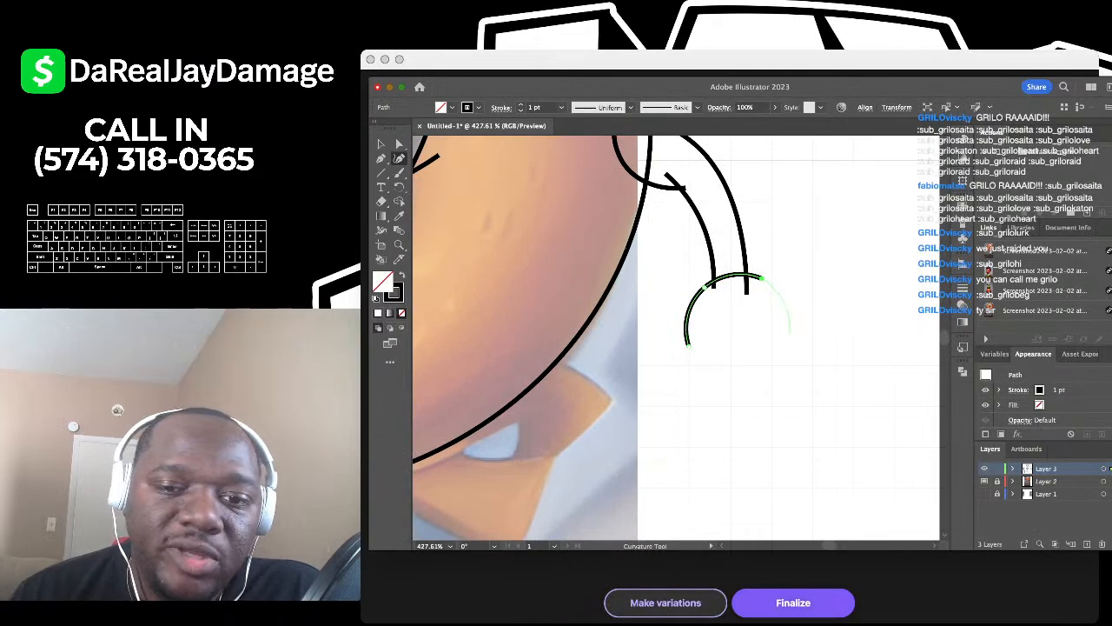
pyautogui.click(783, 347)
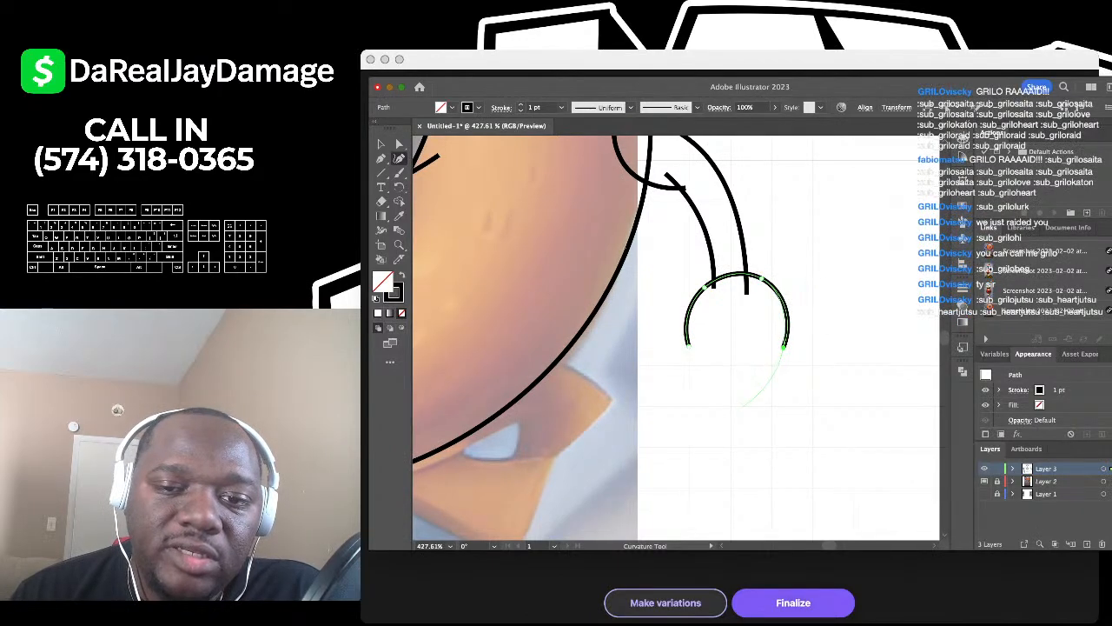
pyautogui.click(747, 410)
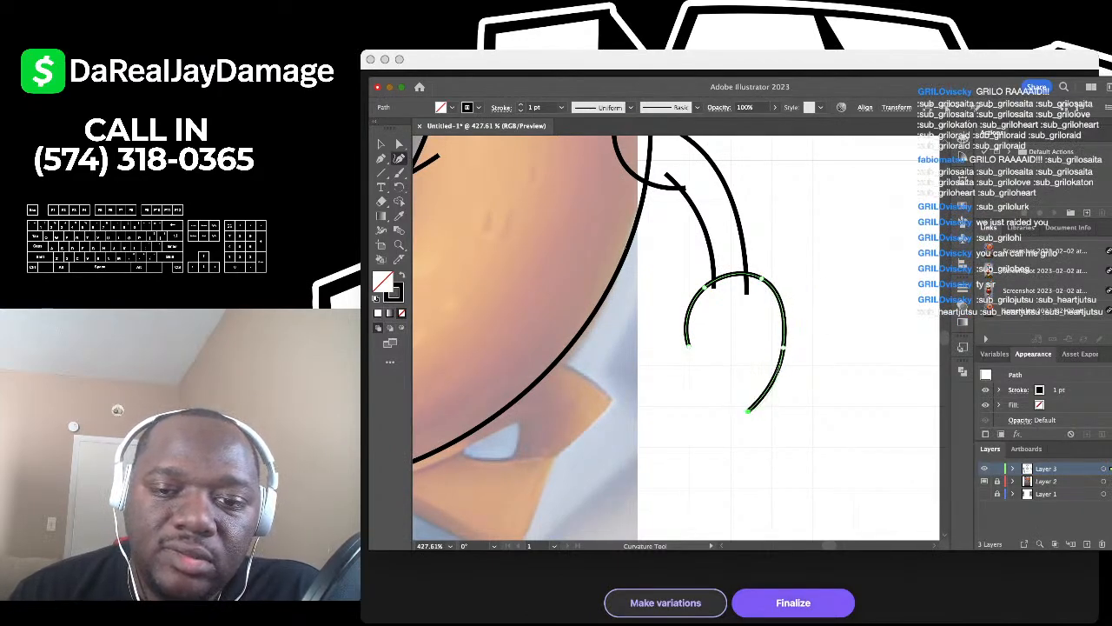
pyautogui.click(718, 405)
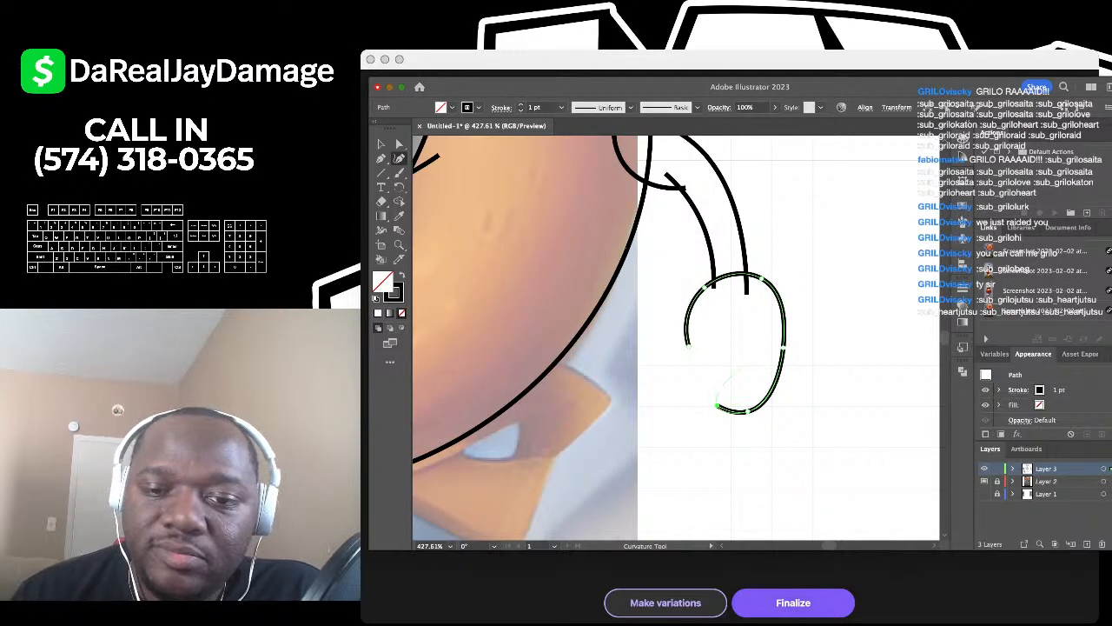
pyautogui.click(747, 363)
pyautogui.scroll(4, 723, 399)
pyautogui.scroll(-3, 731, 361)
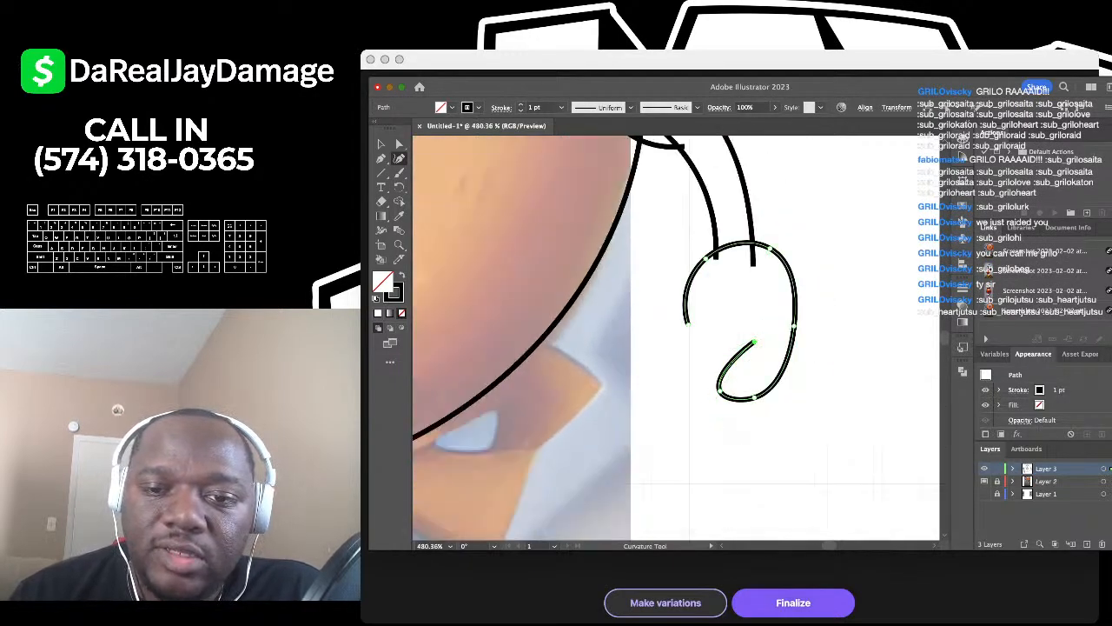
pyautogui.moveTo(793, 326); pyautogui.dragTo(809, 331)
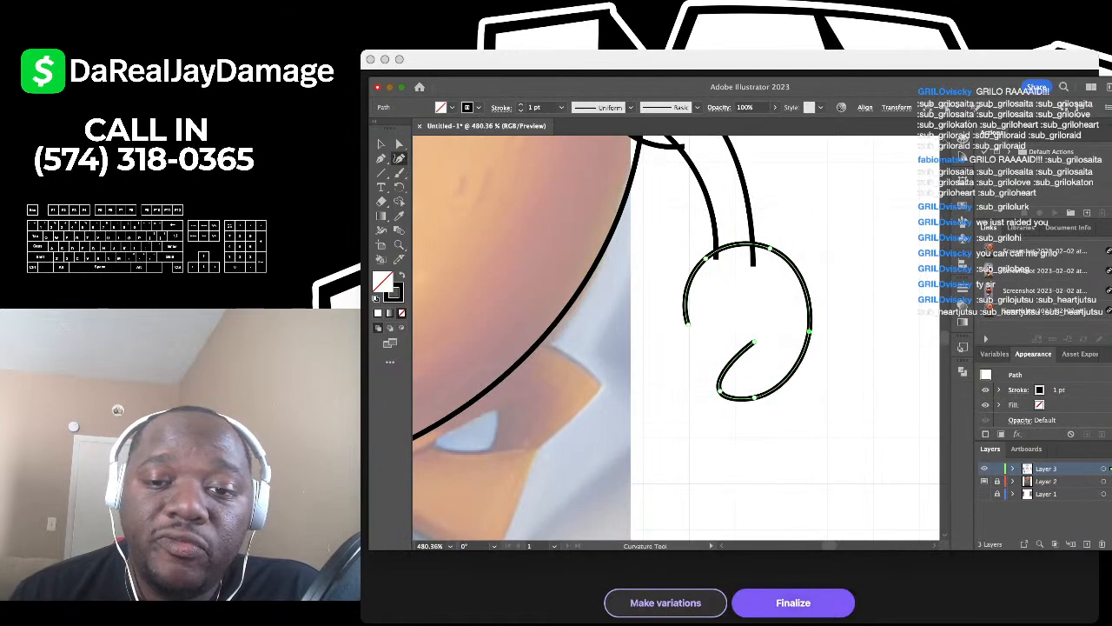
pyautogui.moveTo(755, 397)
pyautogui.mouseDown()
pyautogui.moveTo(781, 395)
pyautogui.moveTo(743, 393)
pyautogui.moveTo(752, 400)
pyautogui.mouseUp()
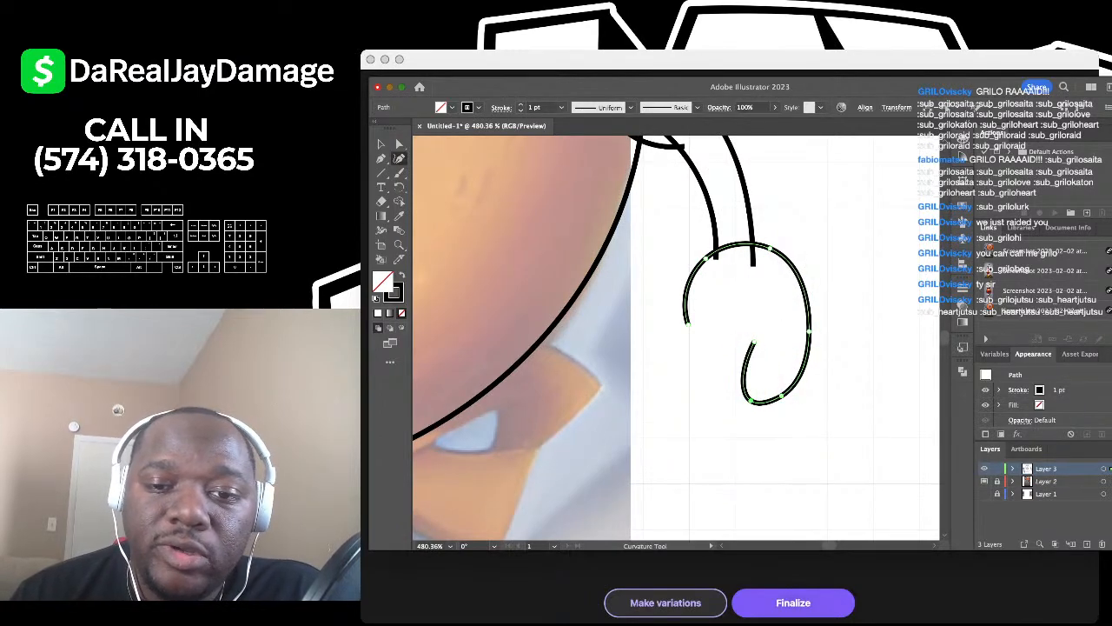
pyautogui.moveTo(752, 344); pyautogui.dragTo(808, 338)
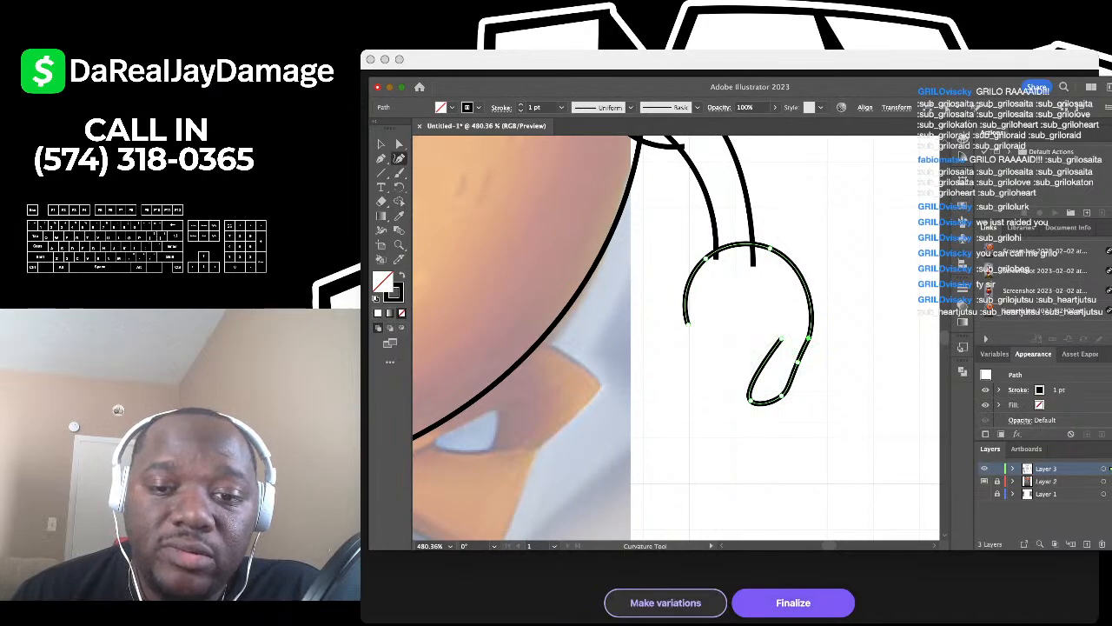
pyautogui.moveTo(782, 396); pyautogui.dragTo(777, 402)
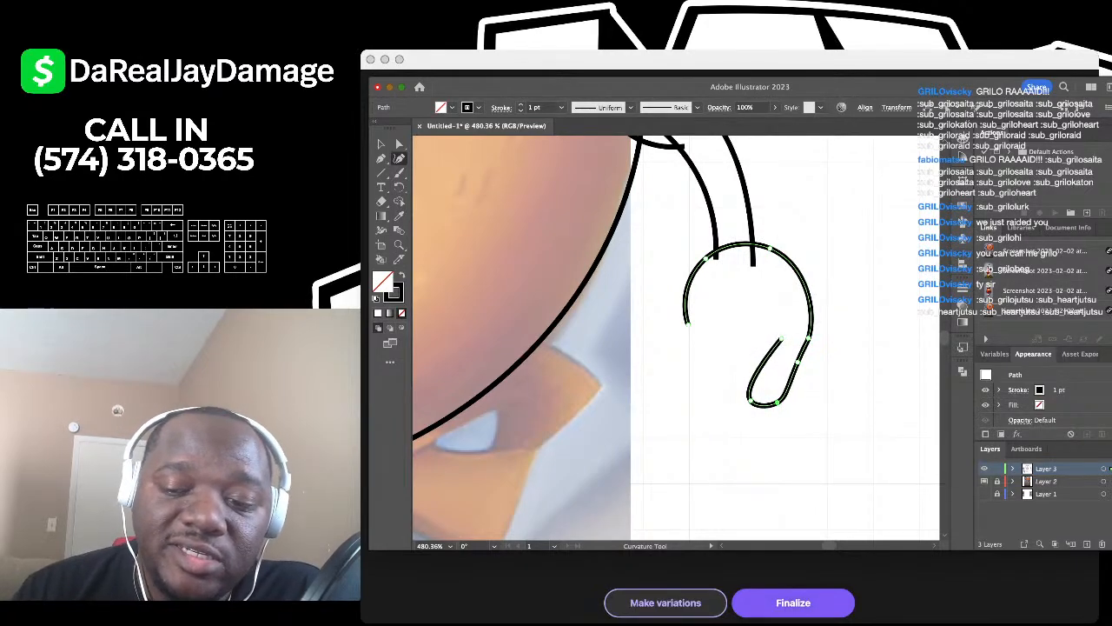
pyautogui.press('Delete')
pyautogui.press('Delete')
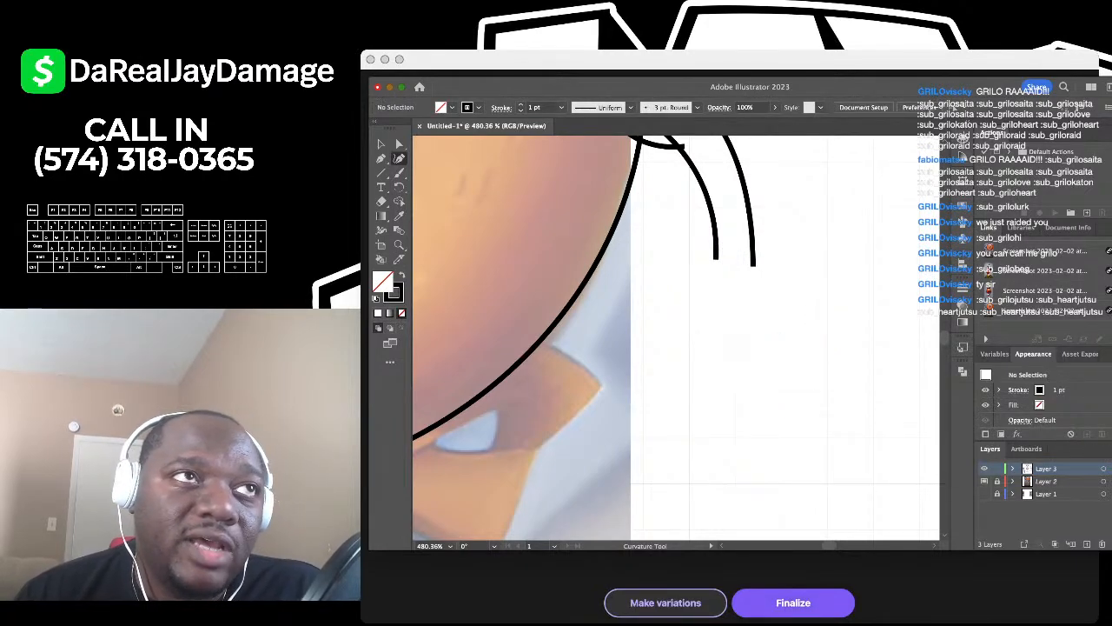
# Step: Draw a closed, roughly circular hand outline around the lower end of the right arm with the Curvature tool, and deselect it
pyautogui.scroll(-3, 730, 354)
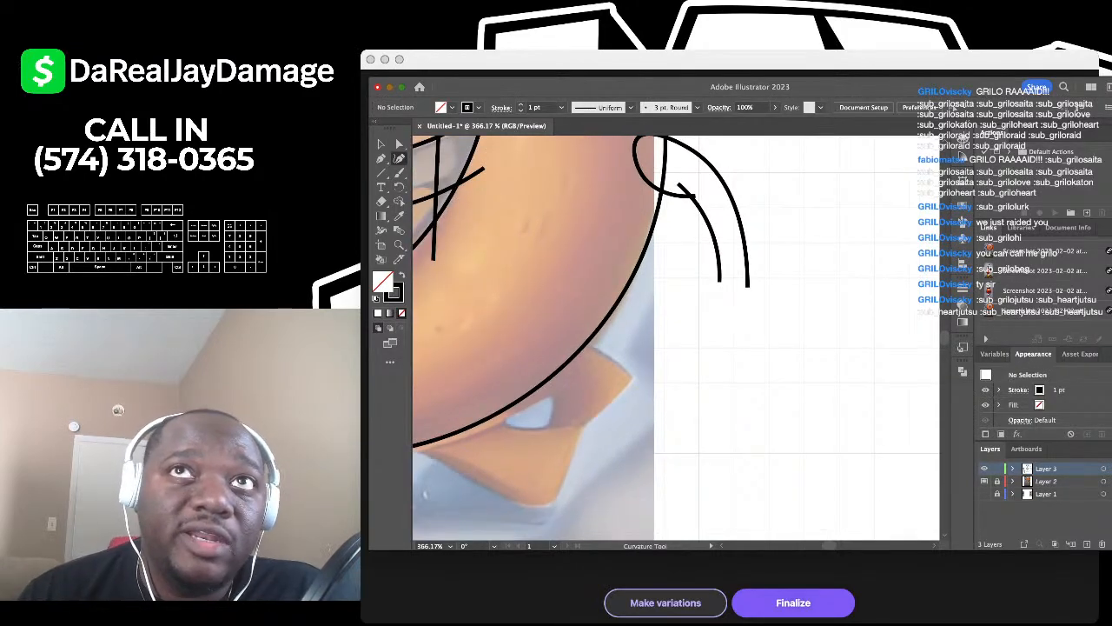
pyautogui.scroll(-3, 749, 322)
pyautogui.scroll(3, 749, 321)
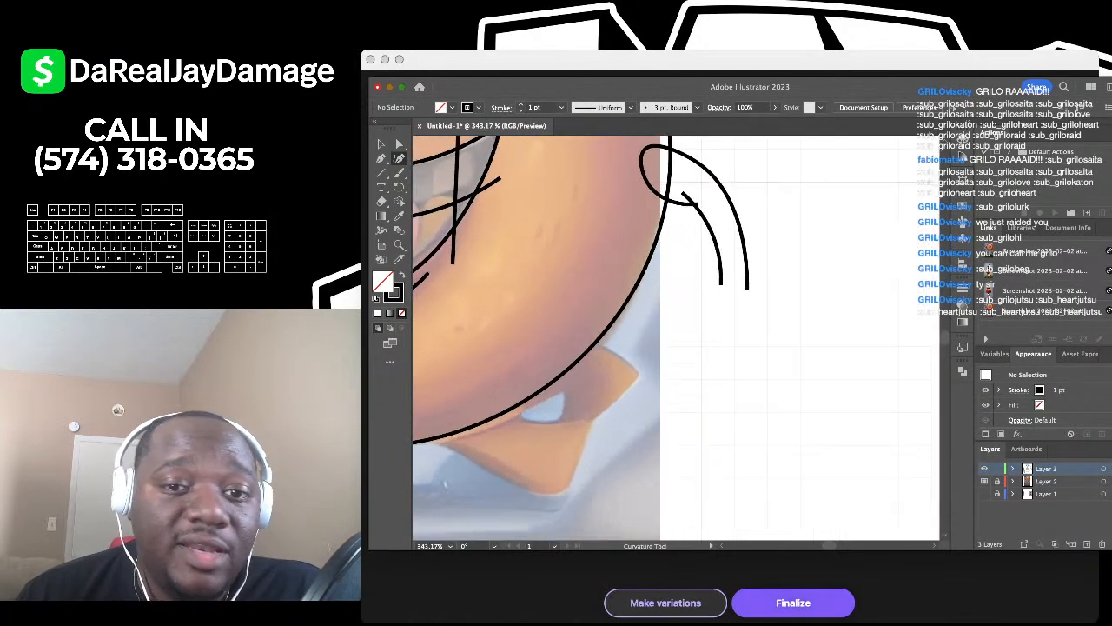
pyautogui.scroll(1, 748, 322)
pyautogui.click(697, 312)
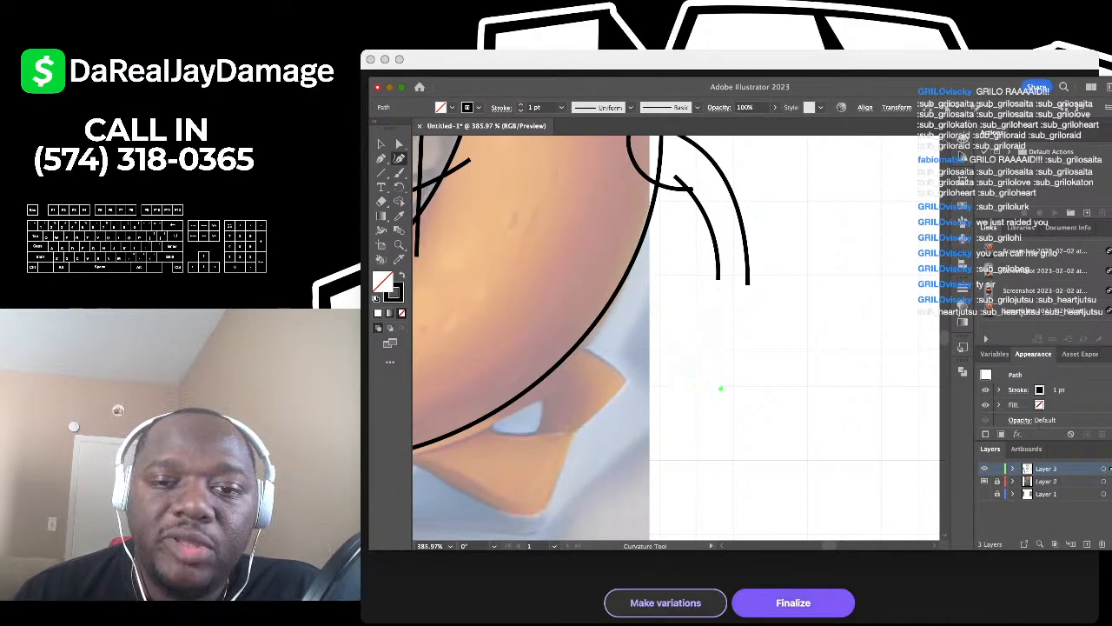
pyautogui.click(690, 329)
pyautogui.click(723, 262)
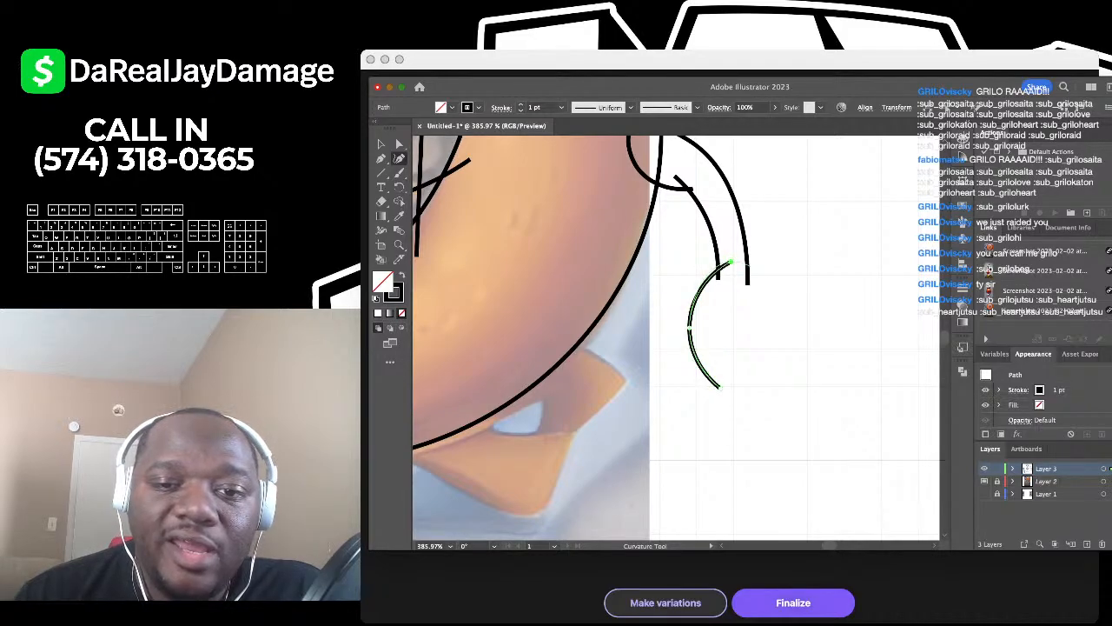
pyautogui.moveTo(720, 389); pyautogui.dragTo(768, 380)
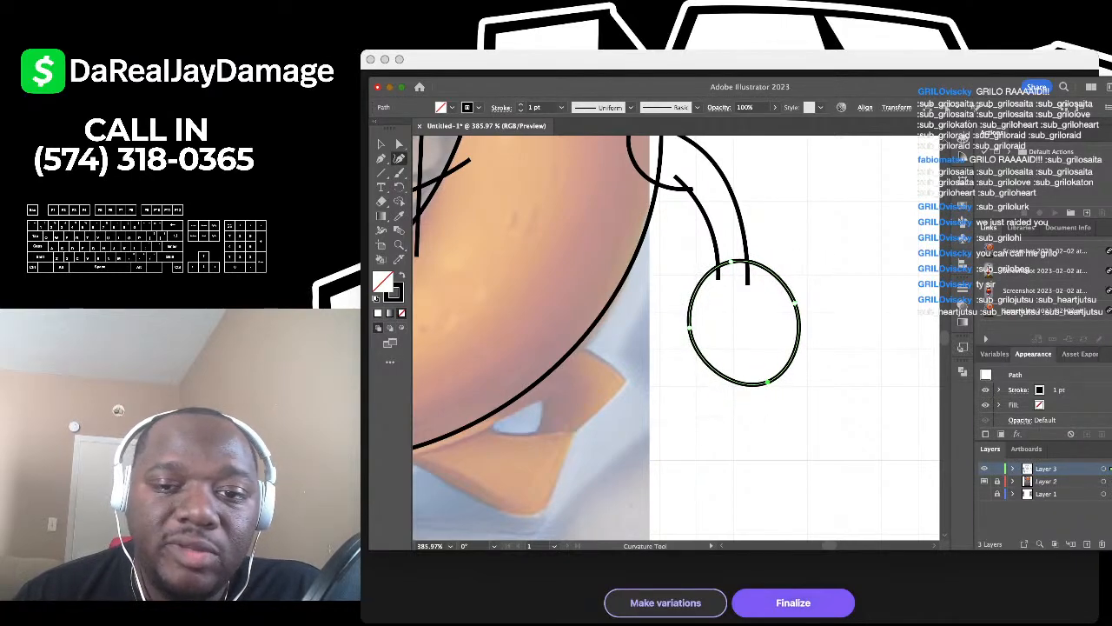
pyautogui.moveTo(795, 304); pyautogui.dragTo(799, 309)
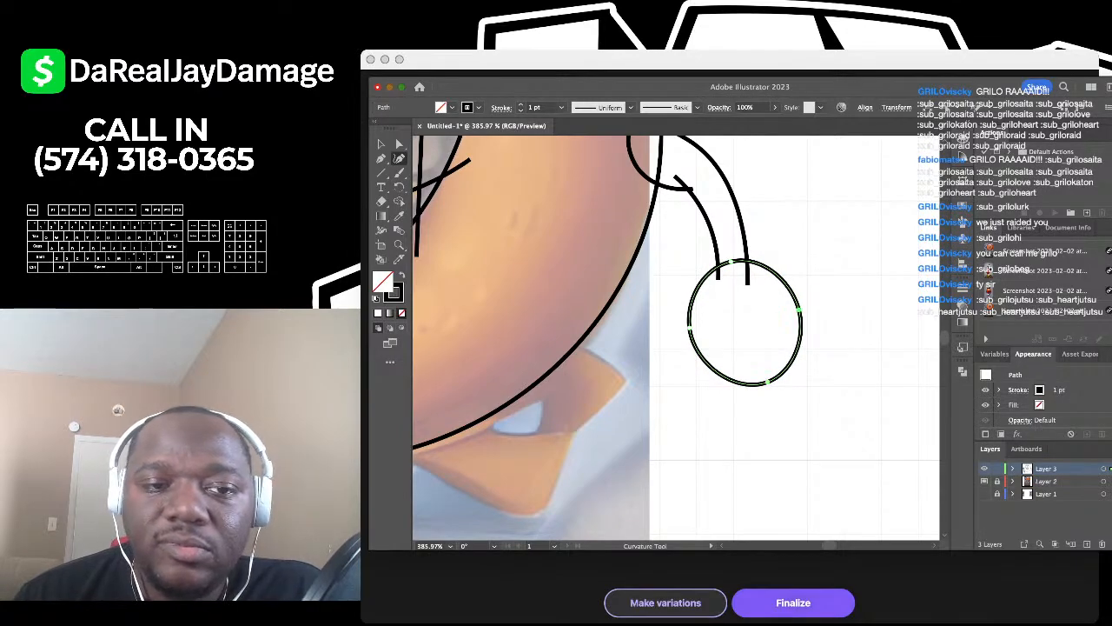
pyautogui.scroll(-5, 691, 348)
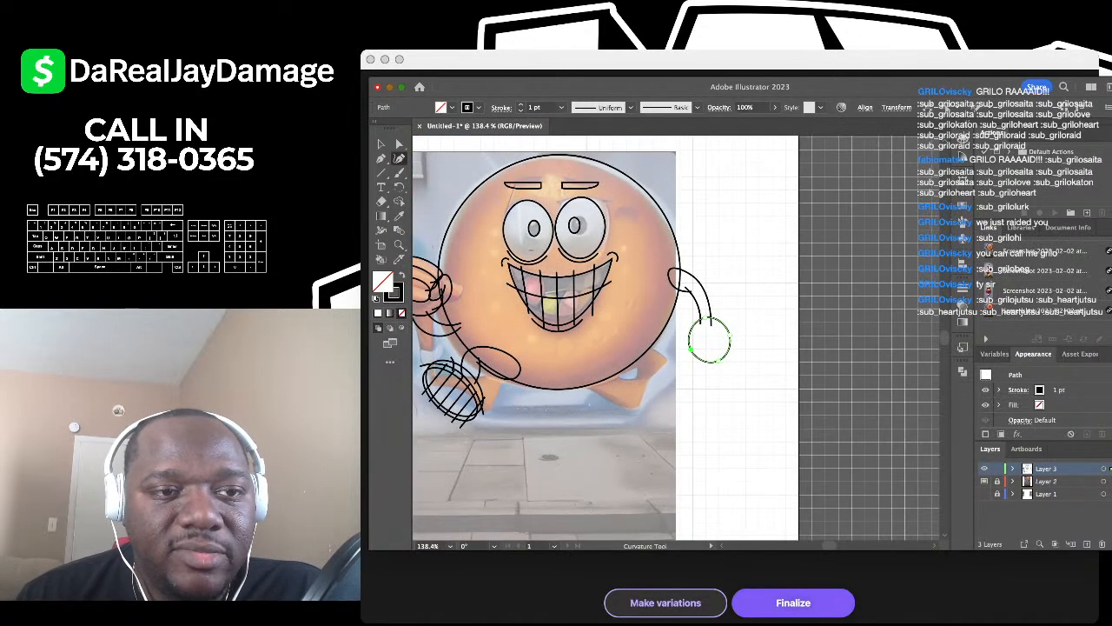
pyautogui.click(709, 200)
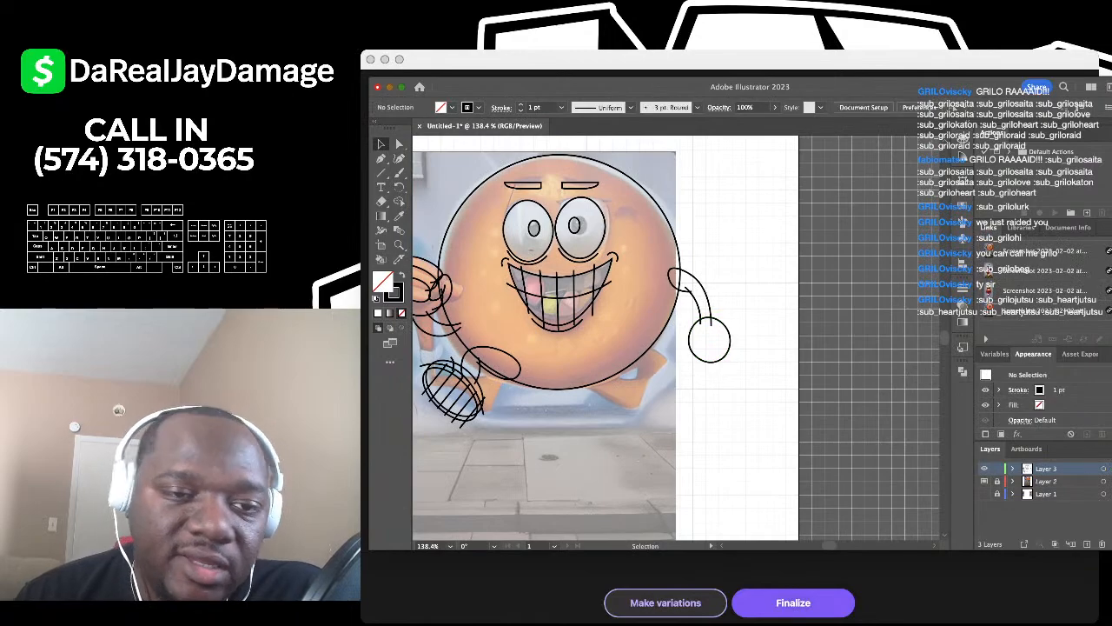
pyautogui.scroll(-4, 710, 200)
pyautogui.hscroll(-2, 539, 248)
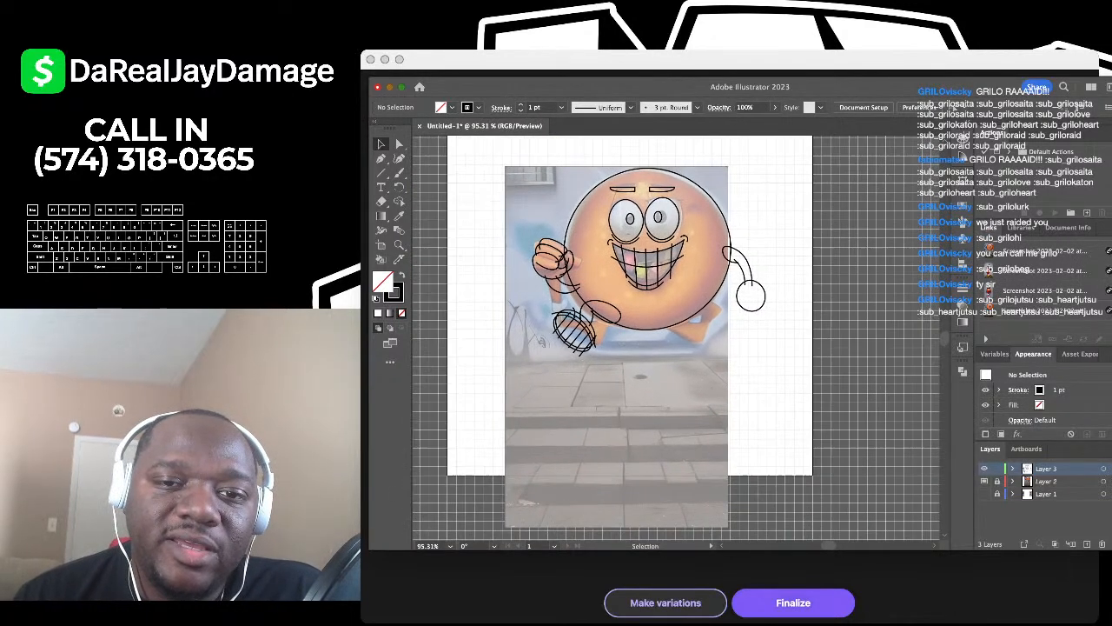
pyautogui.scroll(4, 539, 248)
pyautogui.scroll(-2, 538, 248)
pyautogui.scroll(1, 538, 248)
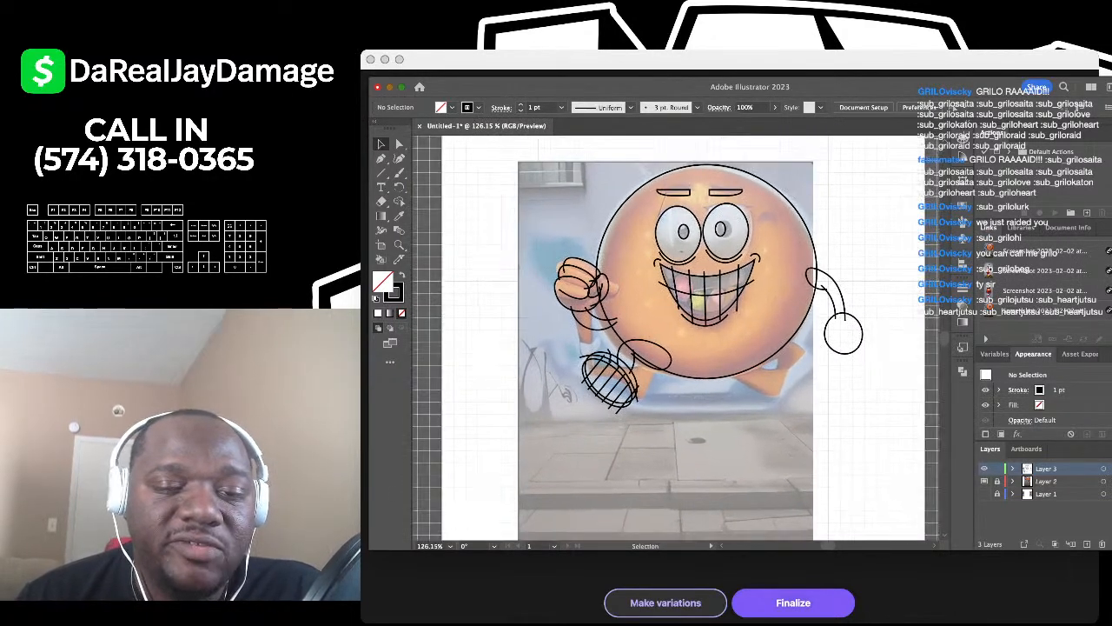
pyautogui.scroll(-1, 539, 247)
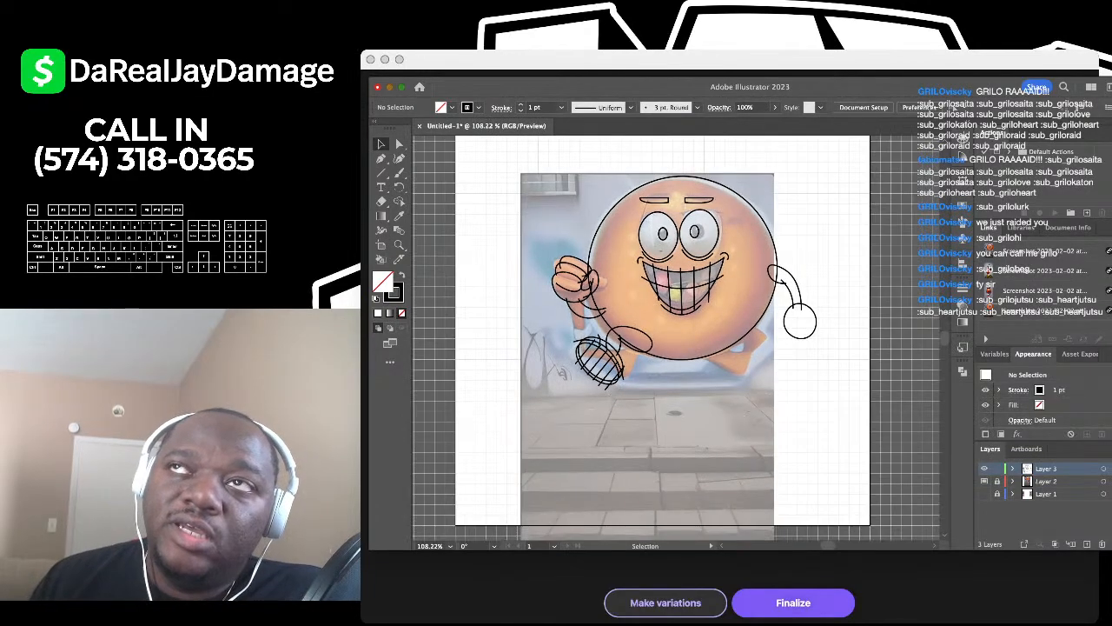
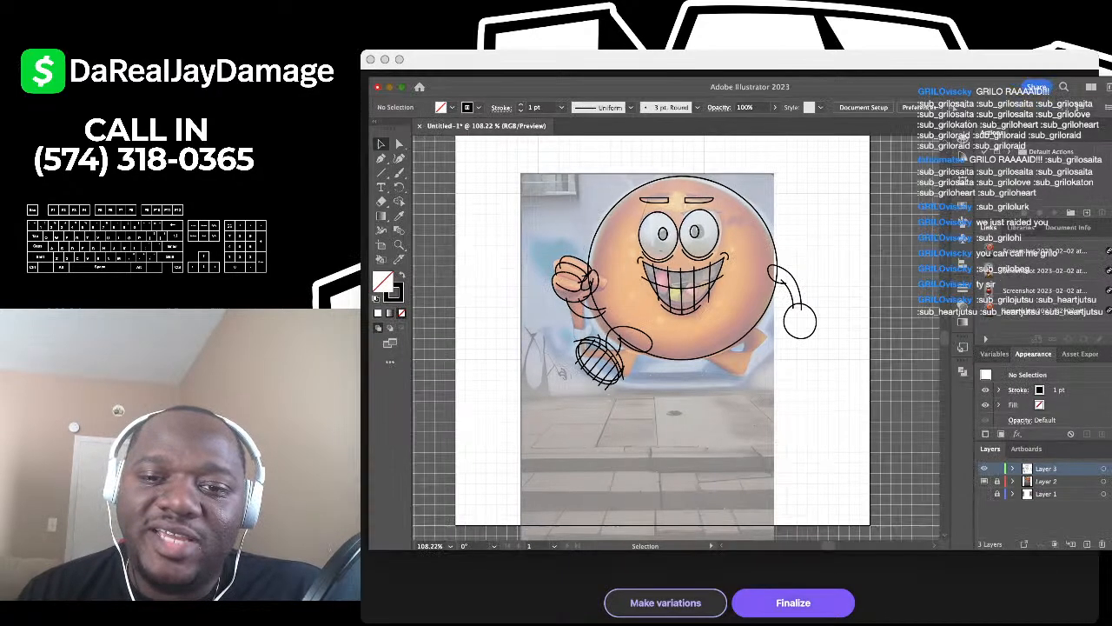
# Step: Draw the right hand's first finger as a rounded loop overlapping the circle's lower-left edge with the Curvature tool, and deselect it
pyautogui.scroll(4, 789, 259)
pyautogui.scroll(-3, 789, 258)
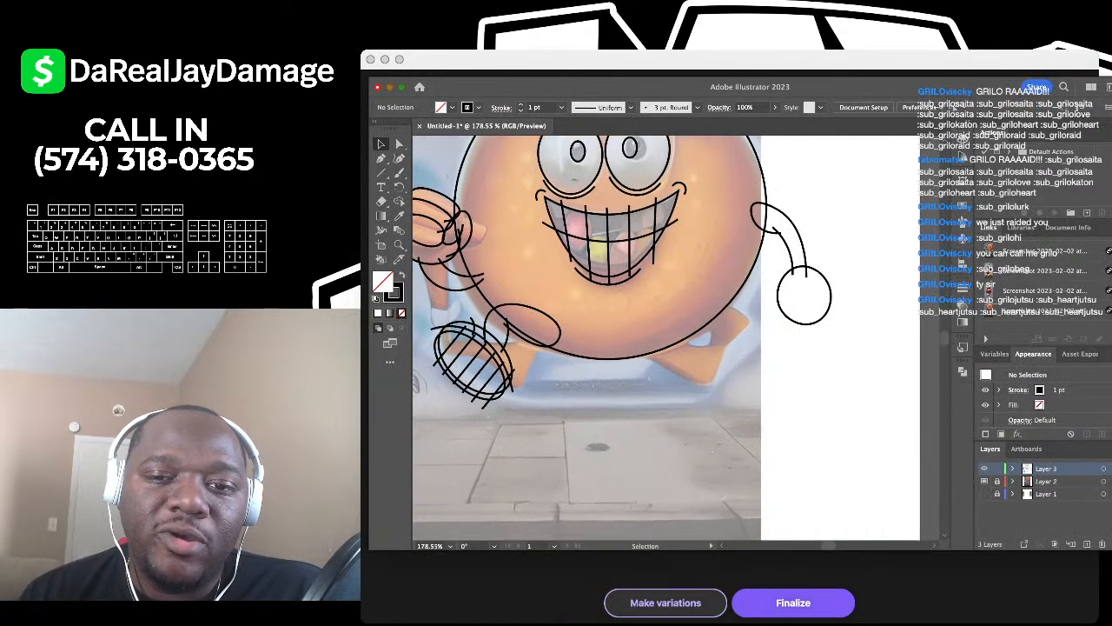
pyautogui.scroll(4, 794, 265)
pyautogui.hscroll(1, 795, 265)
pyautogui.click(399, 158)
pyautogui.scroll(4, 796, 350)
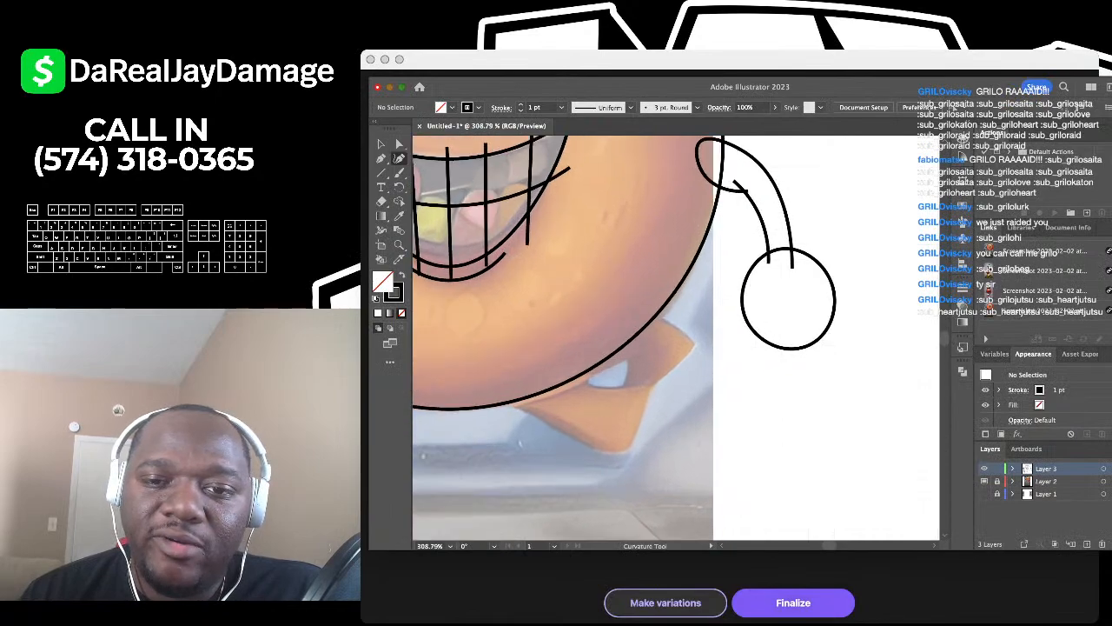
pyautogui.scroll(3, 738, 278)
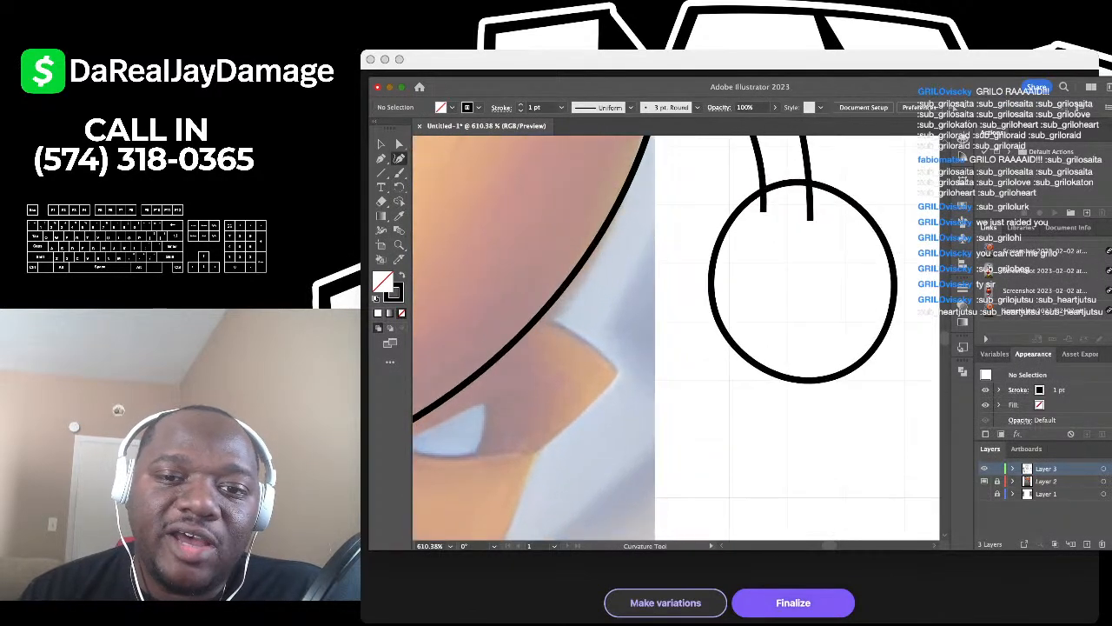
pyautogui.click(685, 328)
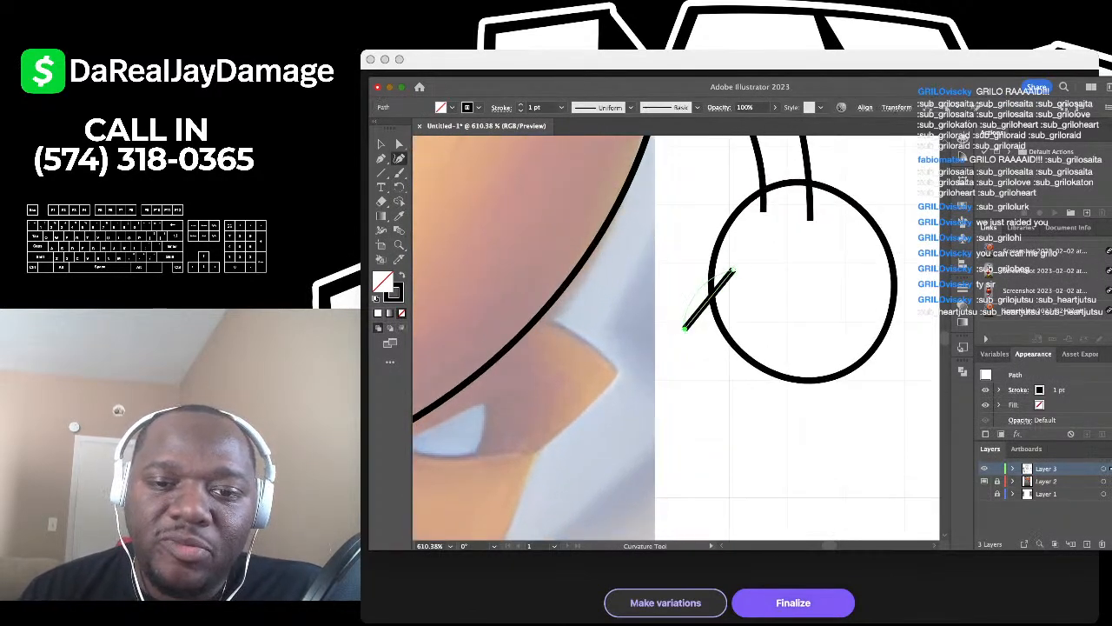
pyautogui.click(722, 380)
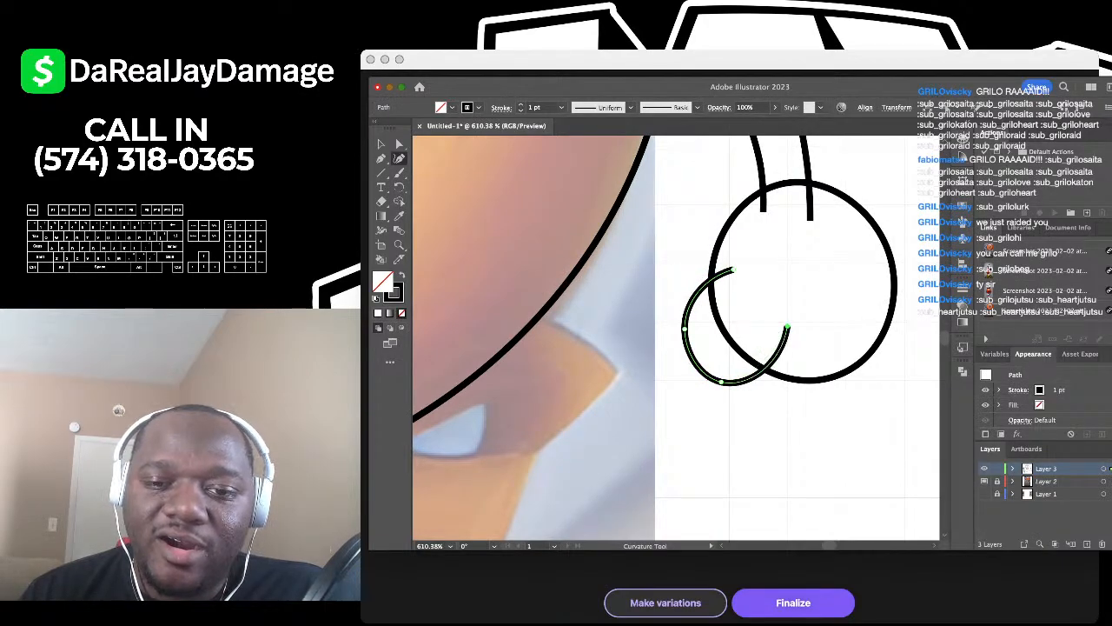
pyautogui.moveTo(766, 369); pyautogui.dragTo(757, 364)
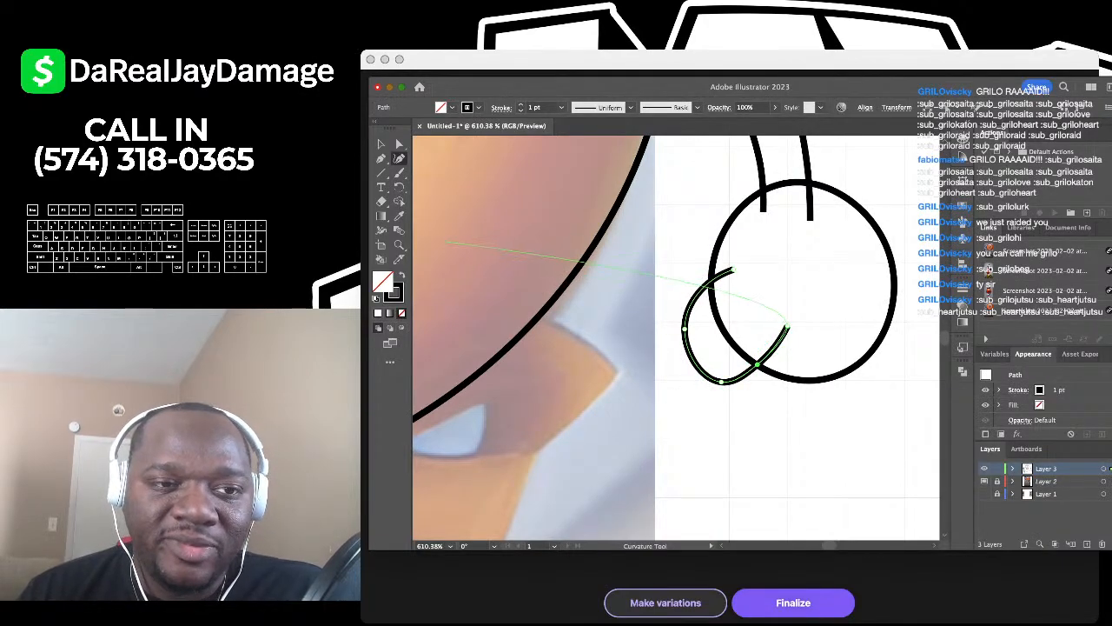
pyautogui.click(381, 144)
pyautogui.click(738, 434)
# Step: Draw the right hand's second finger as a shallow curved loop below the first finger, overlapping the hand circle, with the Curvature tool, and deselect it
pyautogui.hscroll(4, 739, 435)
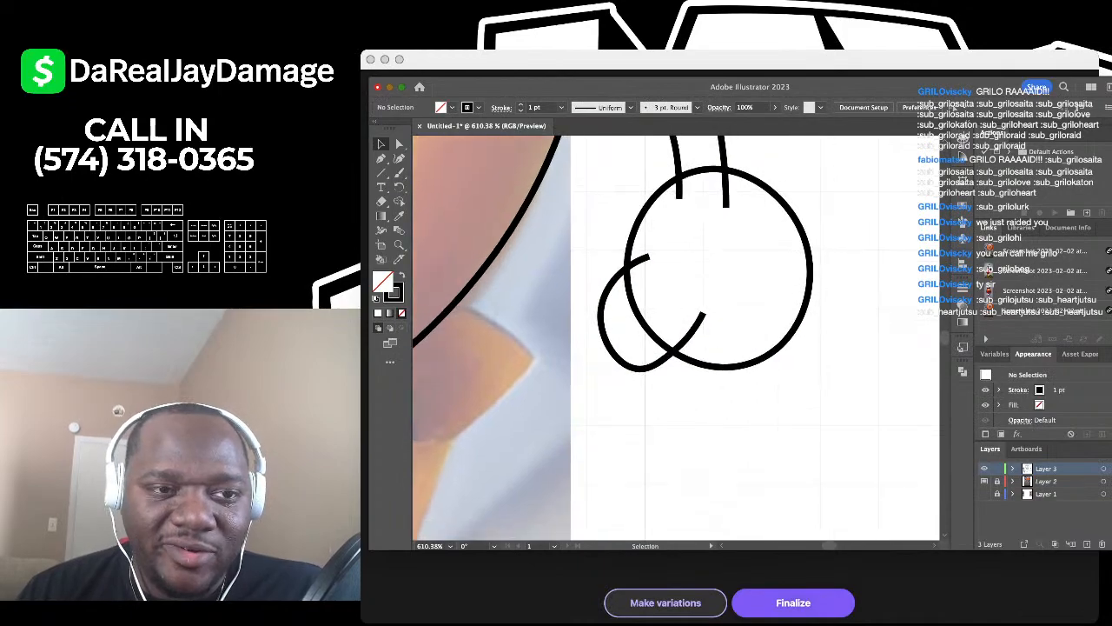
pyautogui.hotkey('shift', '`')
pyautogui.scroll(4, 628, 367)
pyautogui.click(639, 352)
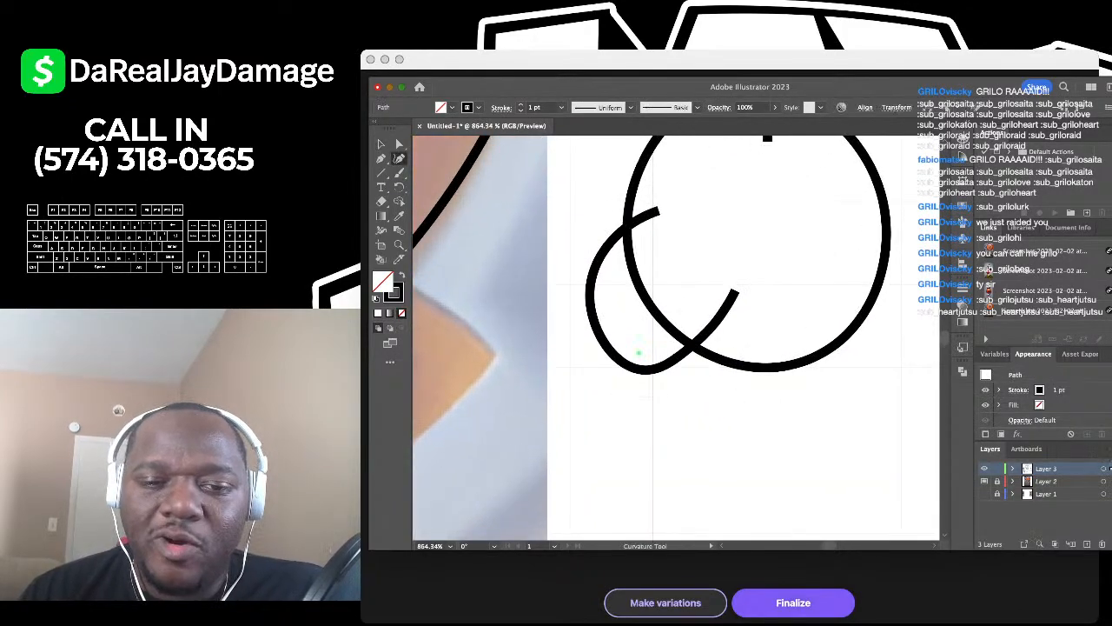
pyautogui.click(680, 392)
pyautogui.click(794, 320)
pyautogui.scroll(-5, 714, 332)
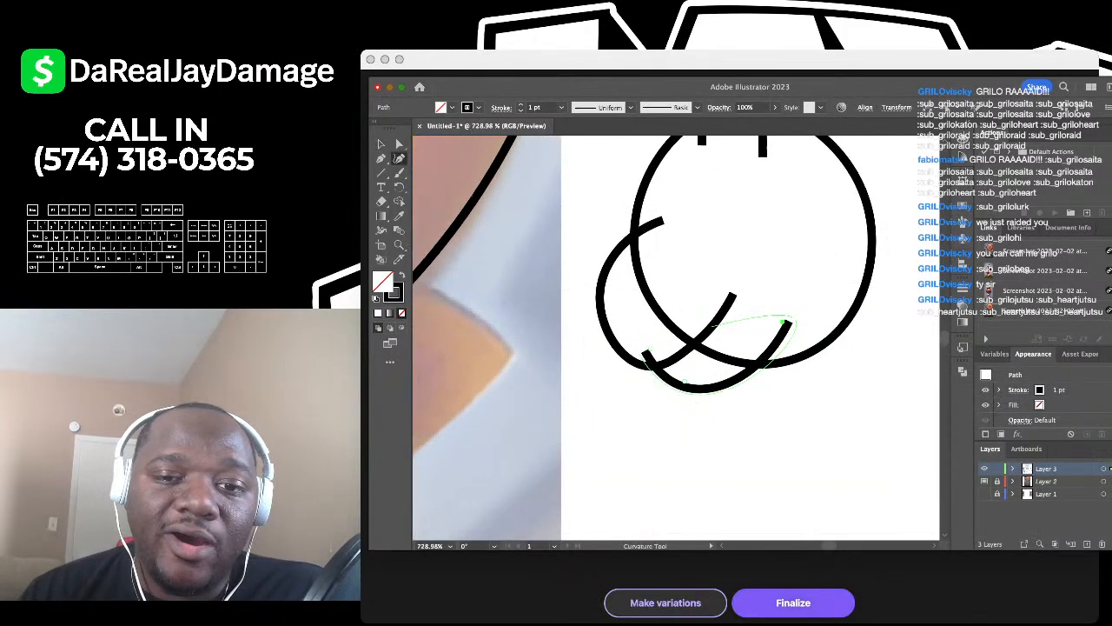
pyautogui.click(380, 145)
pyautogui.click(610, 217)
# Step: Draw the right hand's third finger as a curve from the second finger up to the circle's lower-right edge with the Curvature tool, and deselect it
pyautogui.scroll(-3, 625, 313)
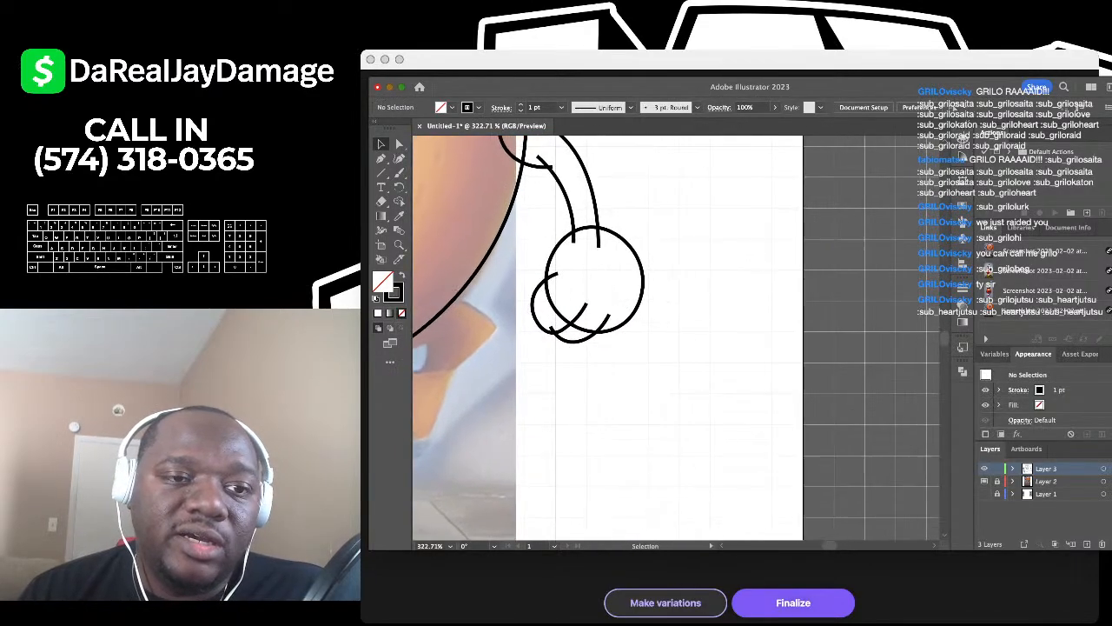
pyautogui.scroll(3, 625, 331)
pyautogui.click(398, 159)
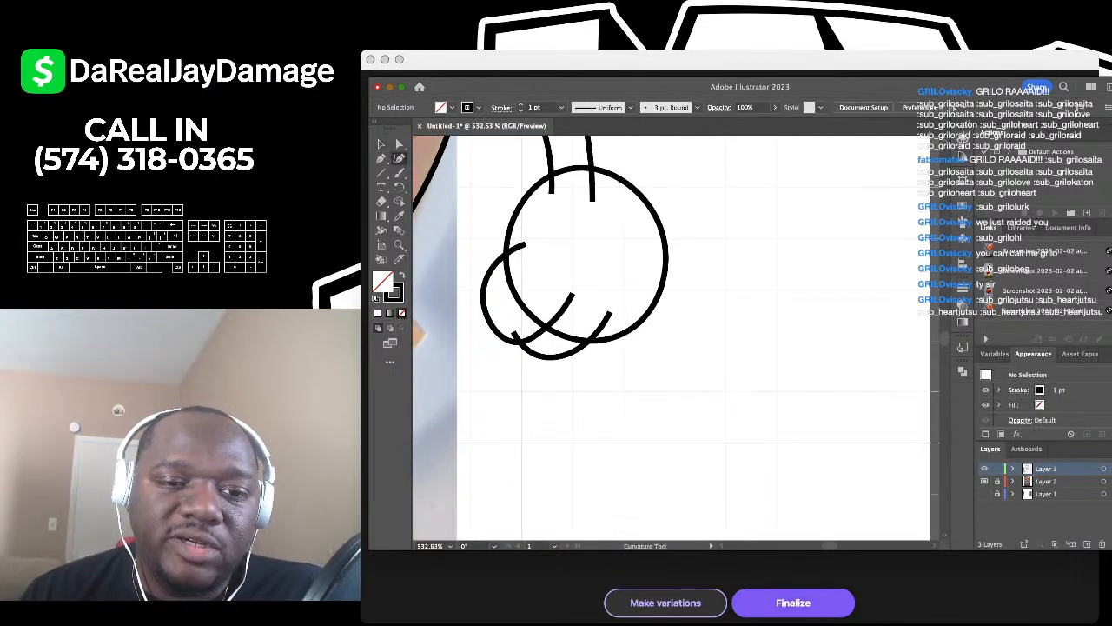
pyautogui.scroll(2, 563, 346)
pyautogui.click(560, 343)
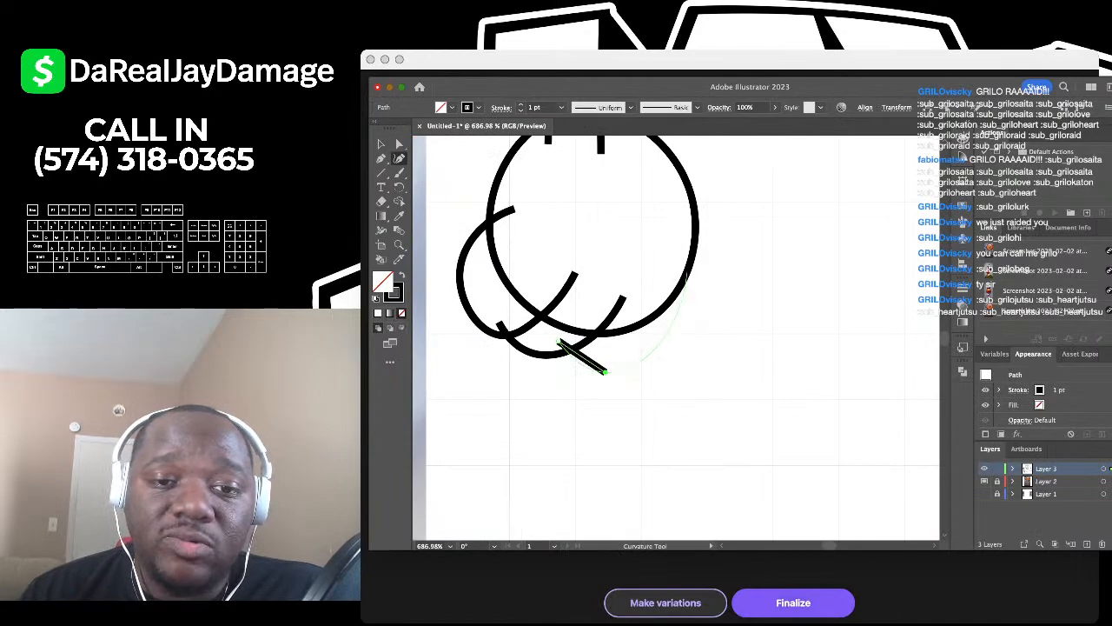
pyautogui.click(605, 371)
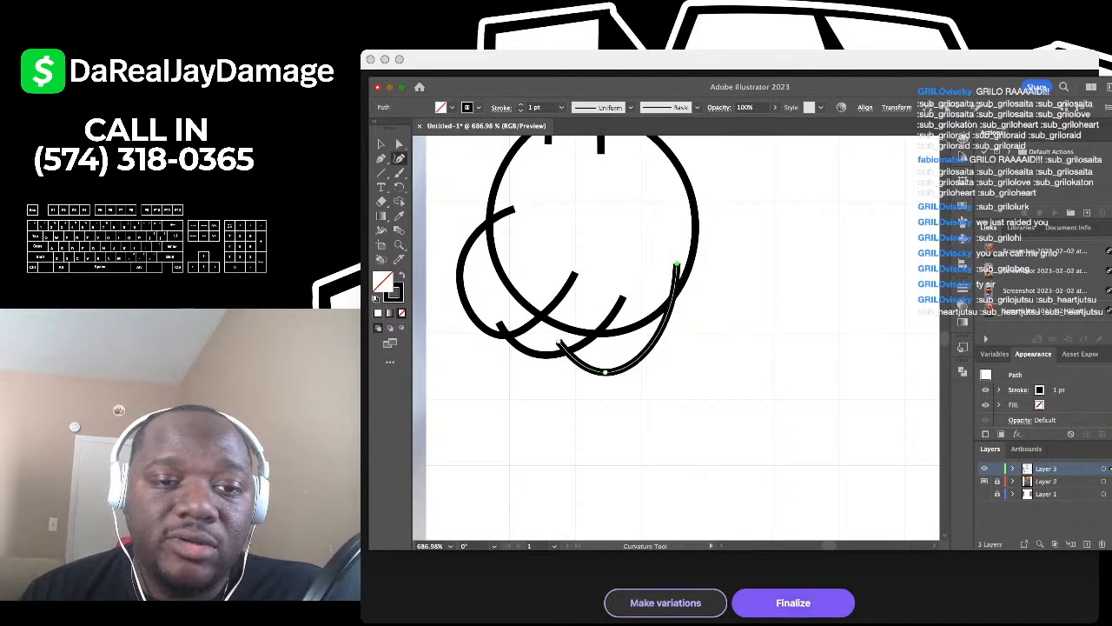
pyautogui.scroll(-3, 681, 262)
pyautogui.click(381, 144)
pyautogui.click(747, 287)
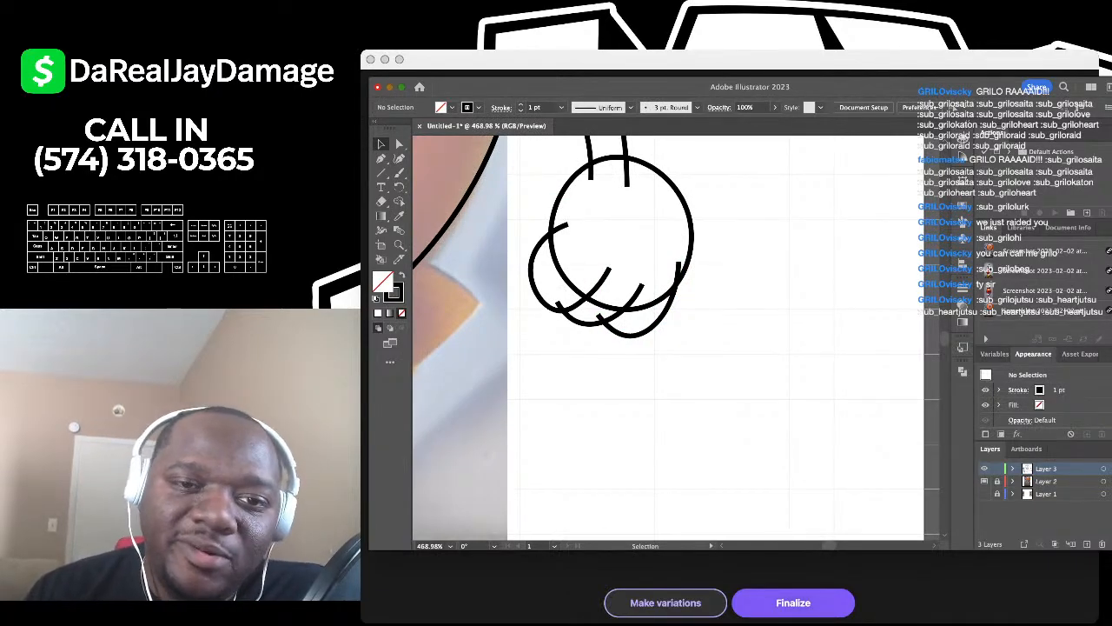
# Step: Draw the right hand's thumb as a rounded arc from the circle's upper-left edge down to the first finger with the Curvature tool, and deselect it
pyautogui.scroll(3, 586, 180)
pyautogui.hscroll(-1, 586, 180)
pyautogui.click(398, 158)
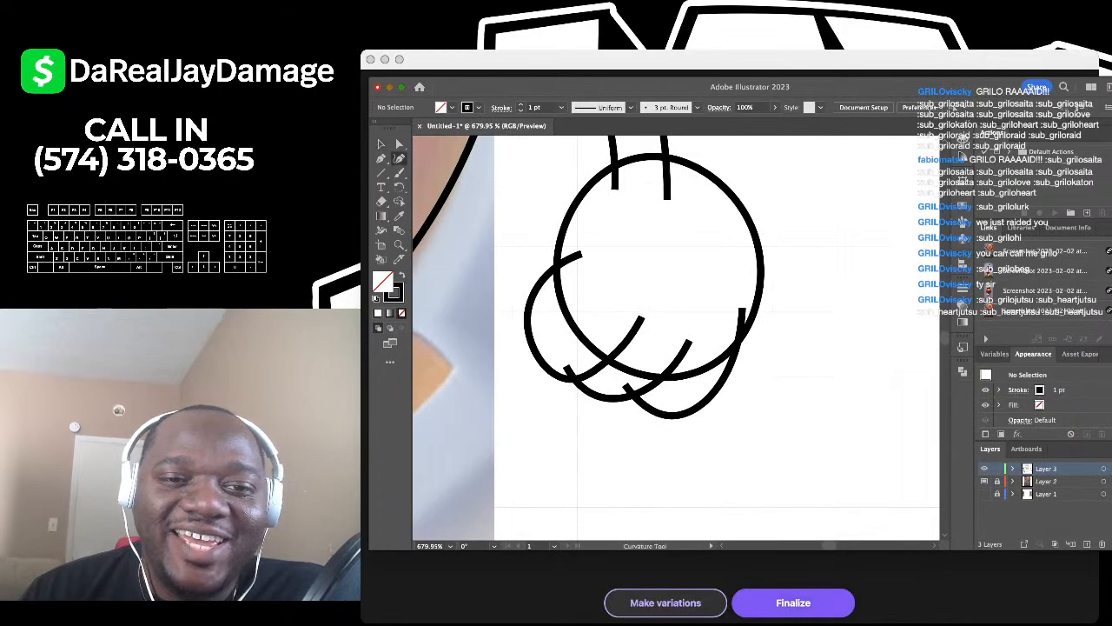
pyautogui.scroll(3, 586, 179)
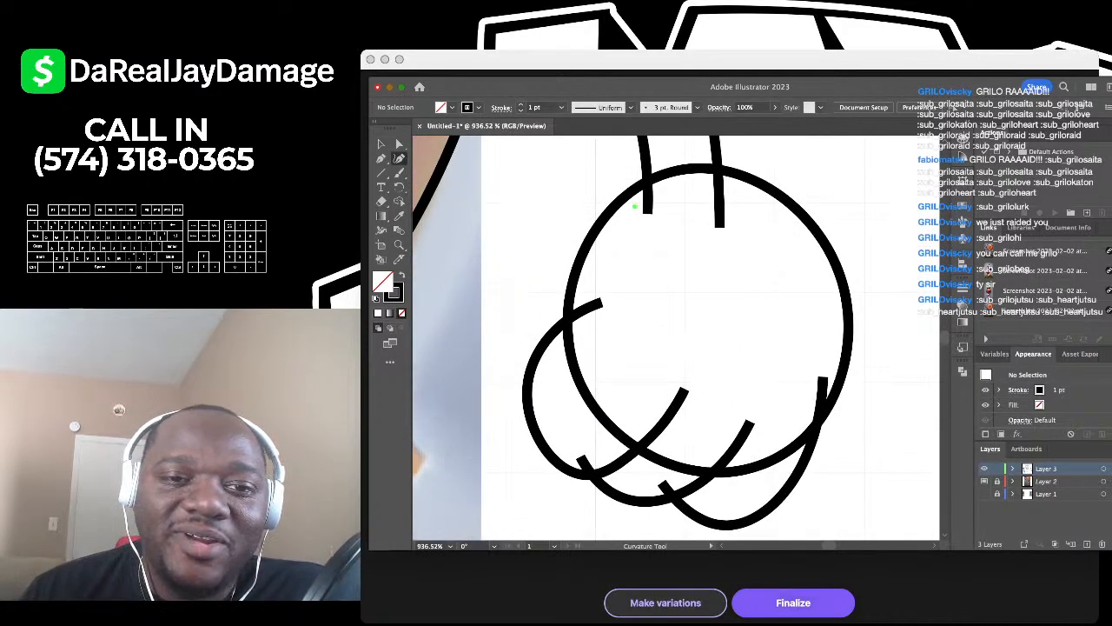
pyautogui.click(635, 206)
pyautogui.click(529, 236)
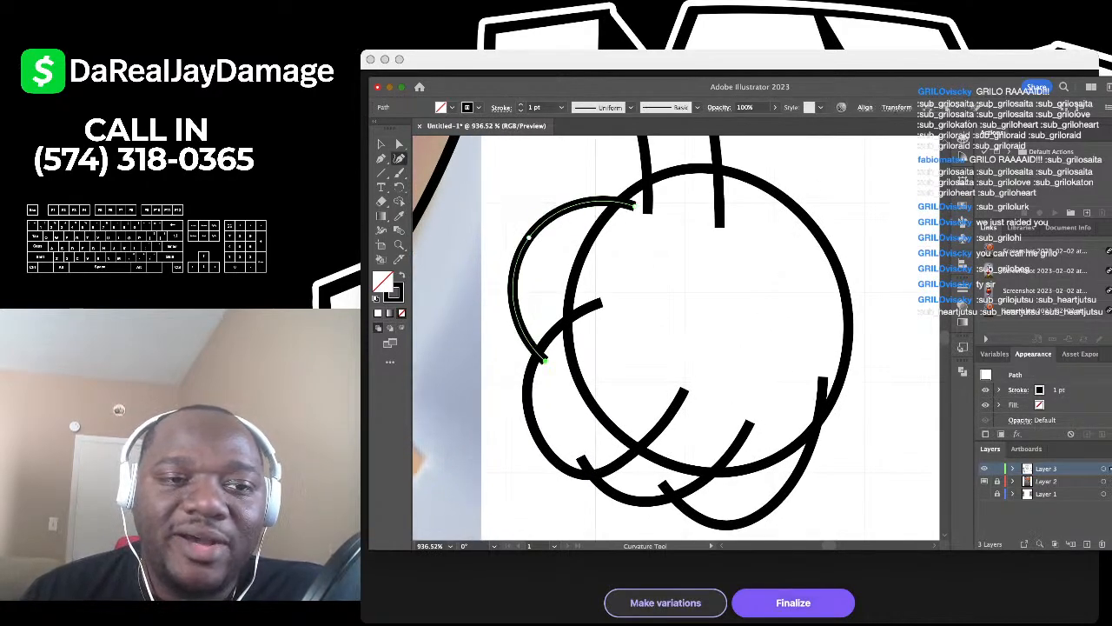
pyautogui.click(381, 143)
pyautogui.click(469, 243)
# Step: Draw a short curved crease at the thumb's base, crossing the hand circle's left edge near the first finger's upper end, with the Curvature tool
pyautogui.click(399, 158)
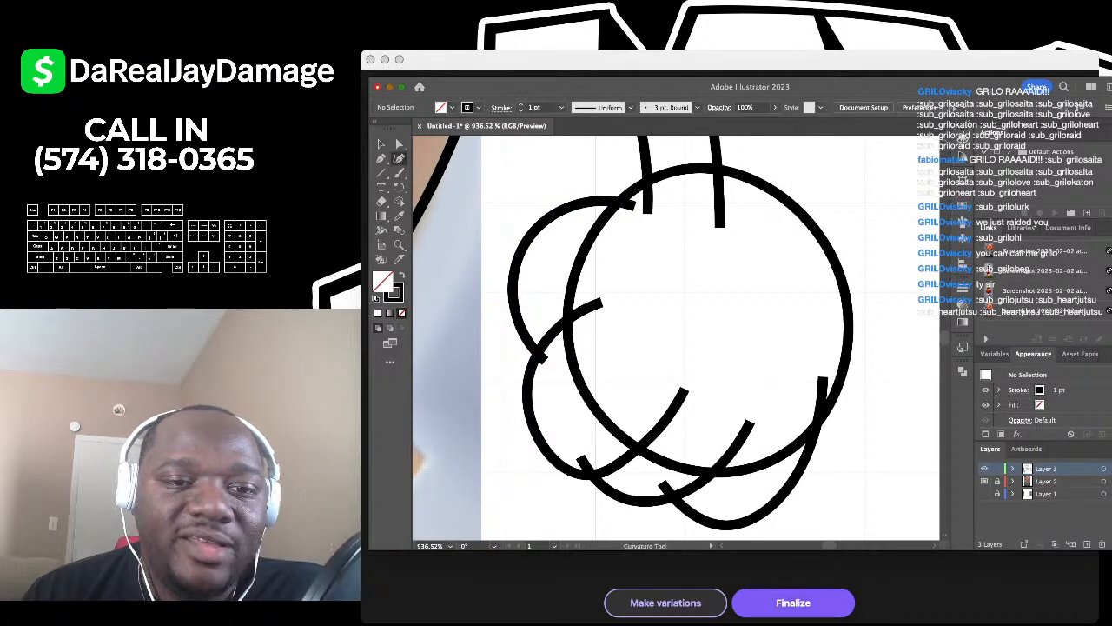
pyautogui.click(585, 349)
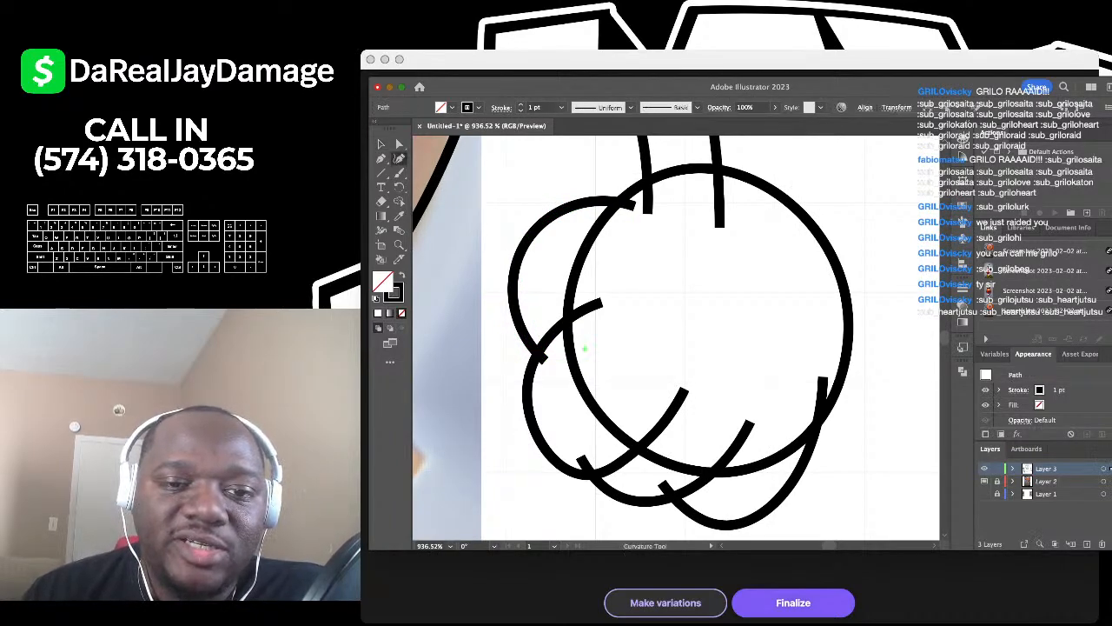
pyautogui.click(605, 287)
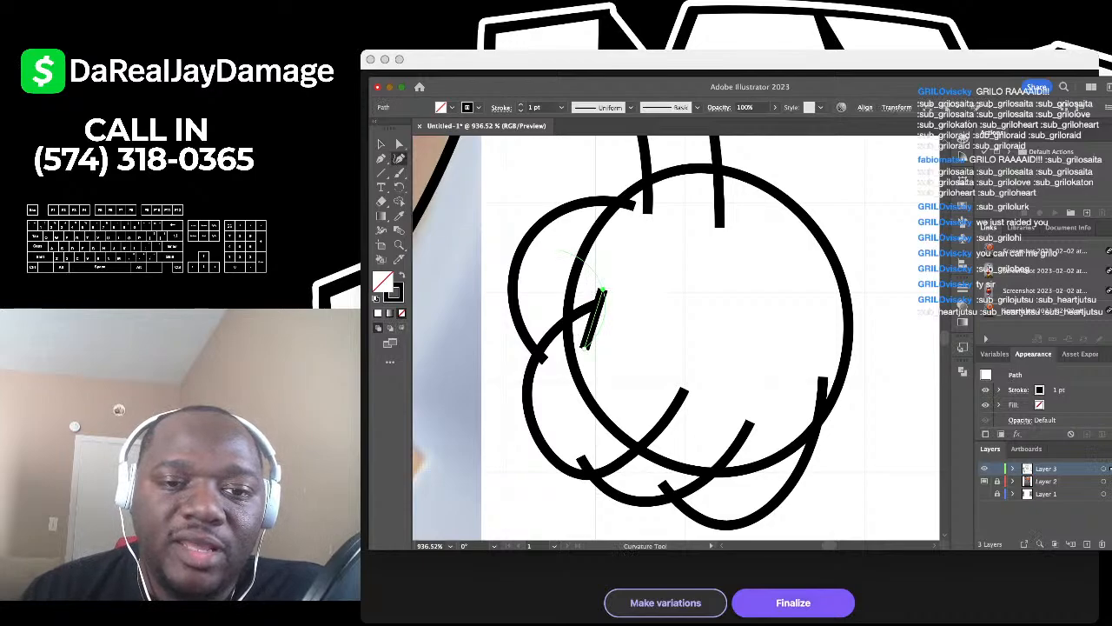
pyautogui.click(556, 249)
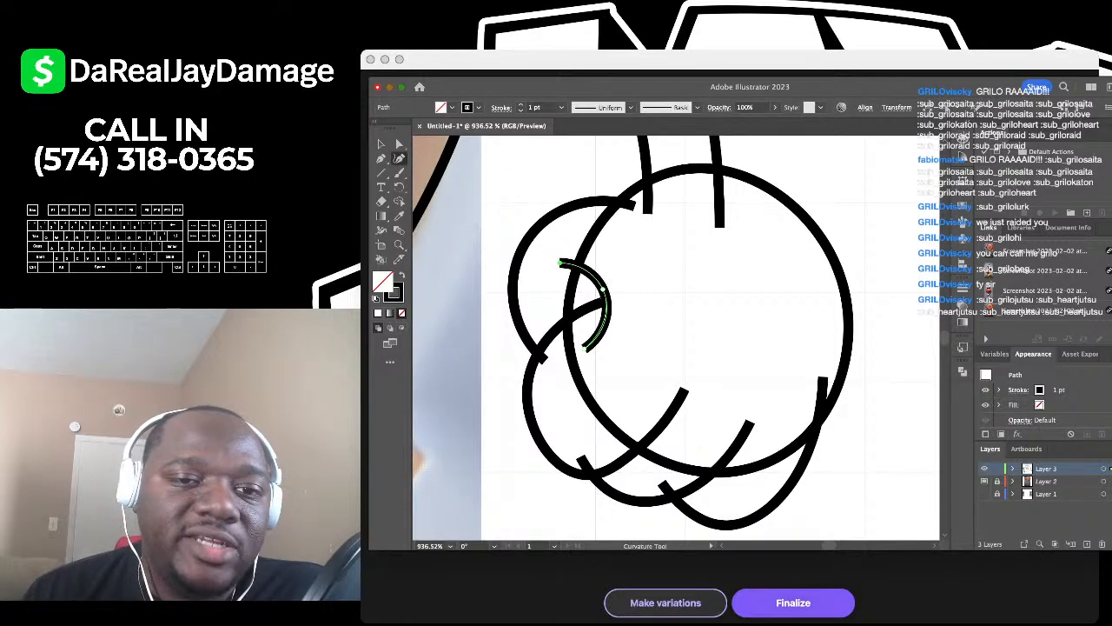
# Step: Finish the small thumb curve and nudge it slightly into place beside the palm circle
pyautogui.press('v')
pyautogui.click(493, 193)
pyautogui.scroll(-4, 492, 193)
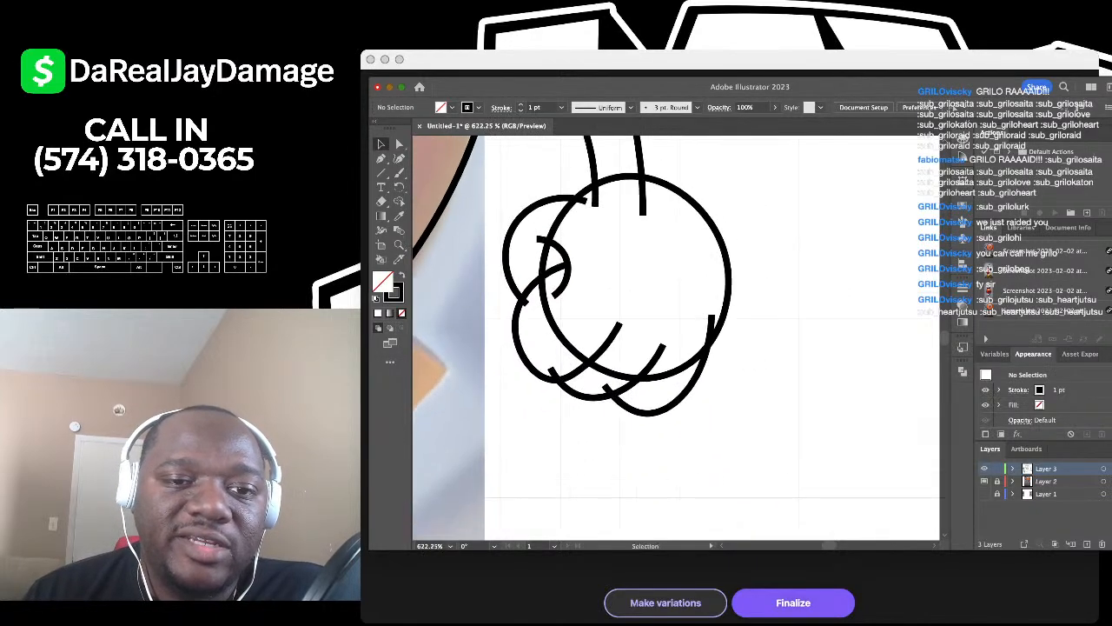
pyautogui.scroll(3, 493, 193)
pyautogui.moveTo(590, 287); pyautogui.dragTo(588, 294)
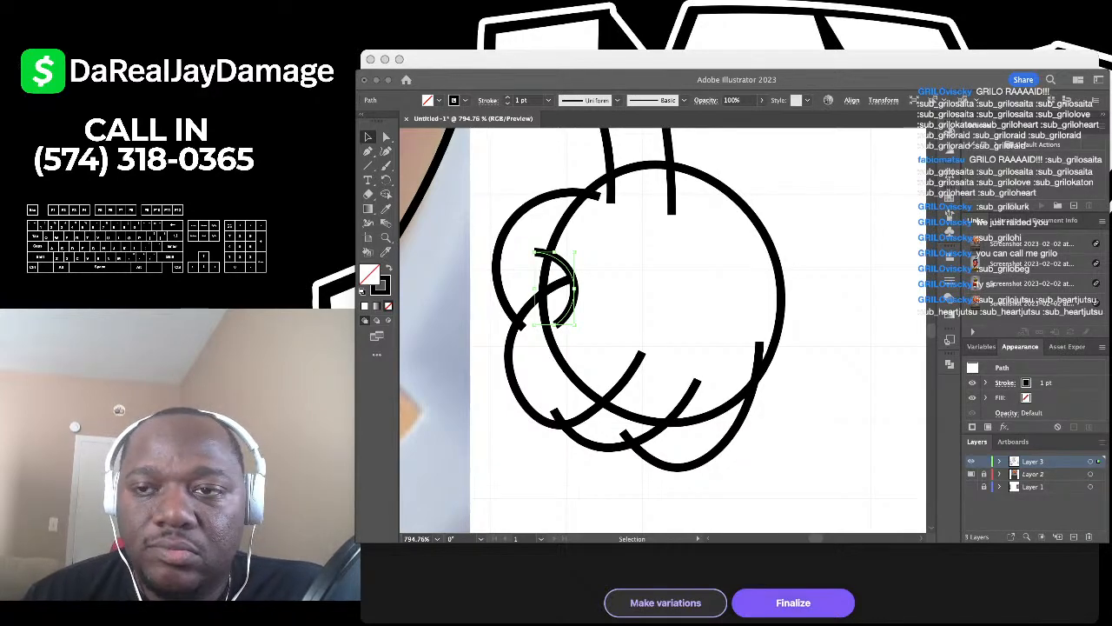
pyautogui.press('super+Tab')
pyautogui.scroll(-5, 739, 369)
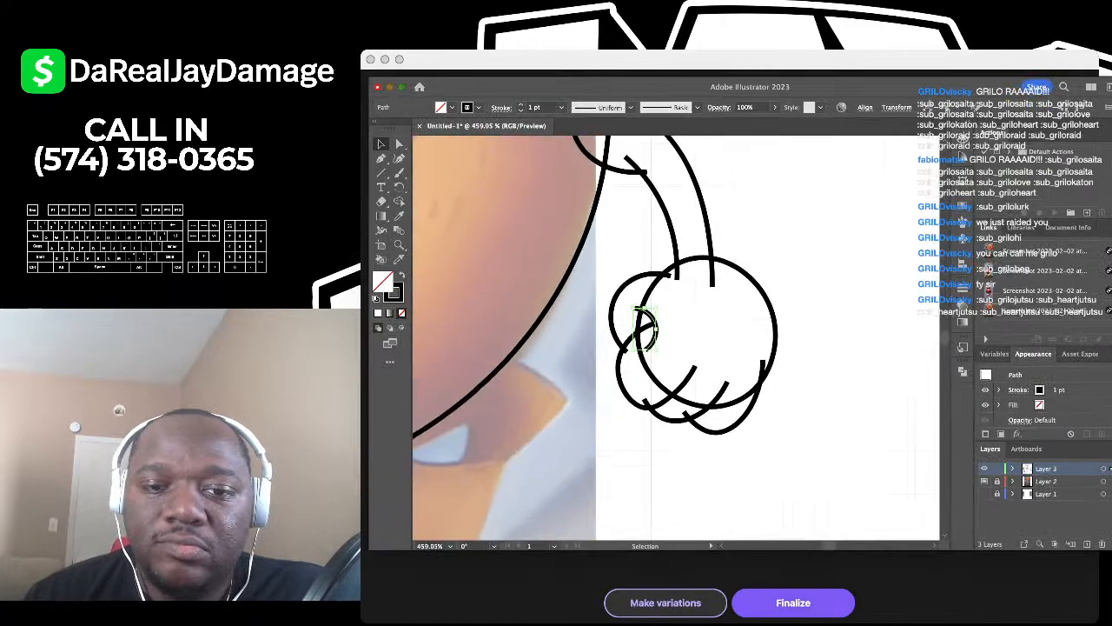
# Step: Extend the lowest finger curve up along the outer side of the palm circle to the wrist with the Curvature tool
pyautogui.scroll(3, 626, 438)
pyautogui.click(756, 427)
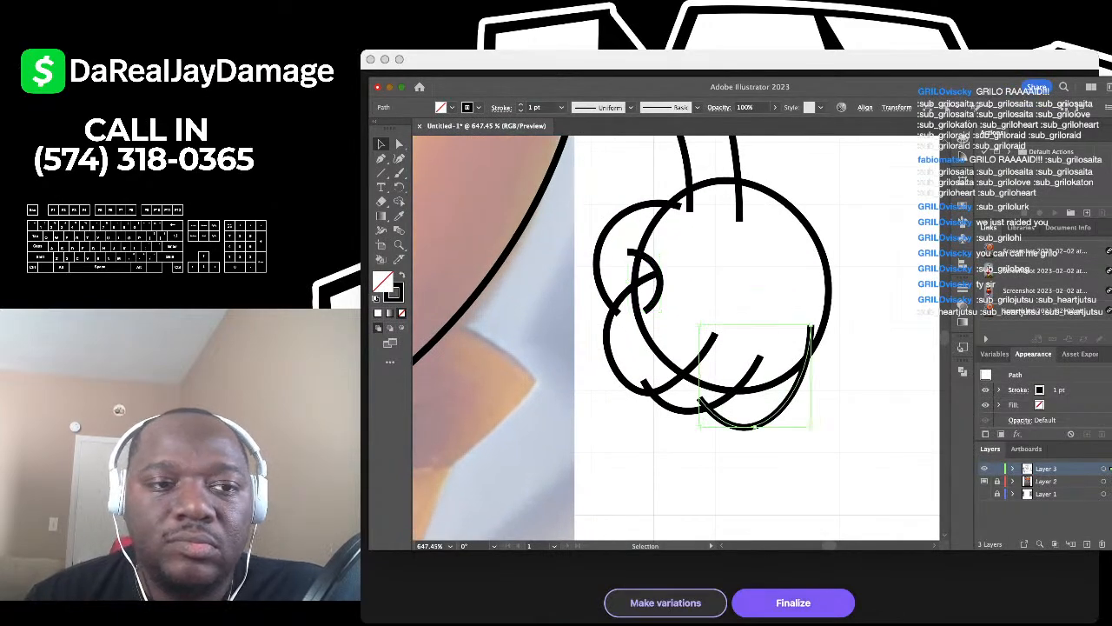
pyautogui.click(399, 159)
pyautogui.hscroll(2, 682, 243)
pyautogui.scroll(1, 682, 243)
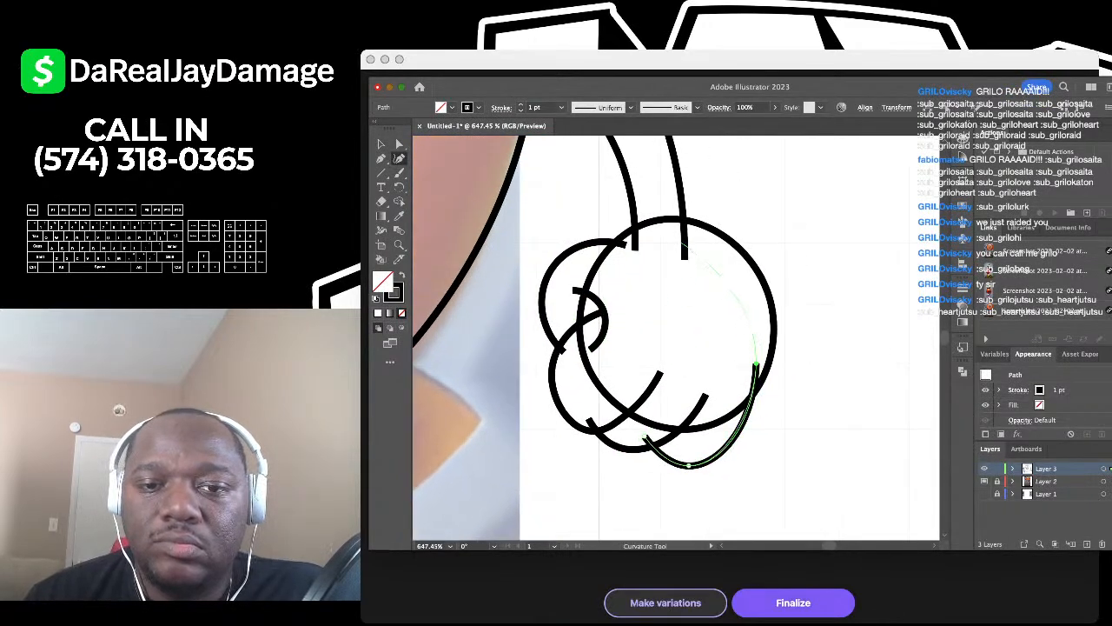
pyautogui.click(675, 227)
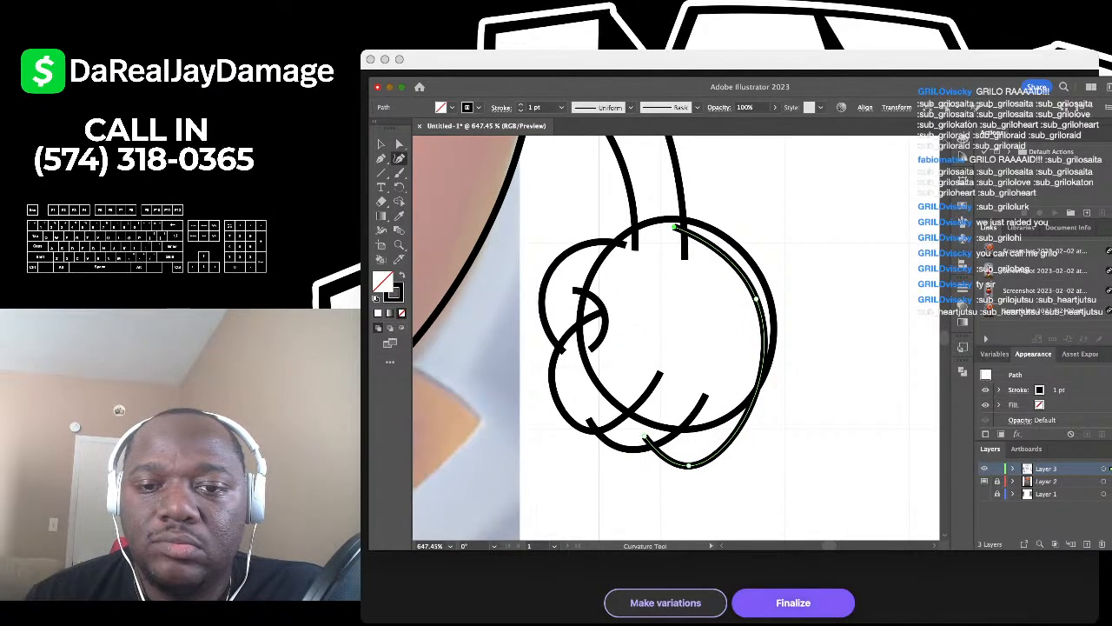
pyautogui.scroll(-5, 752, 297)
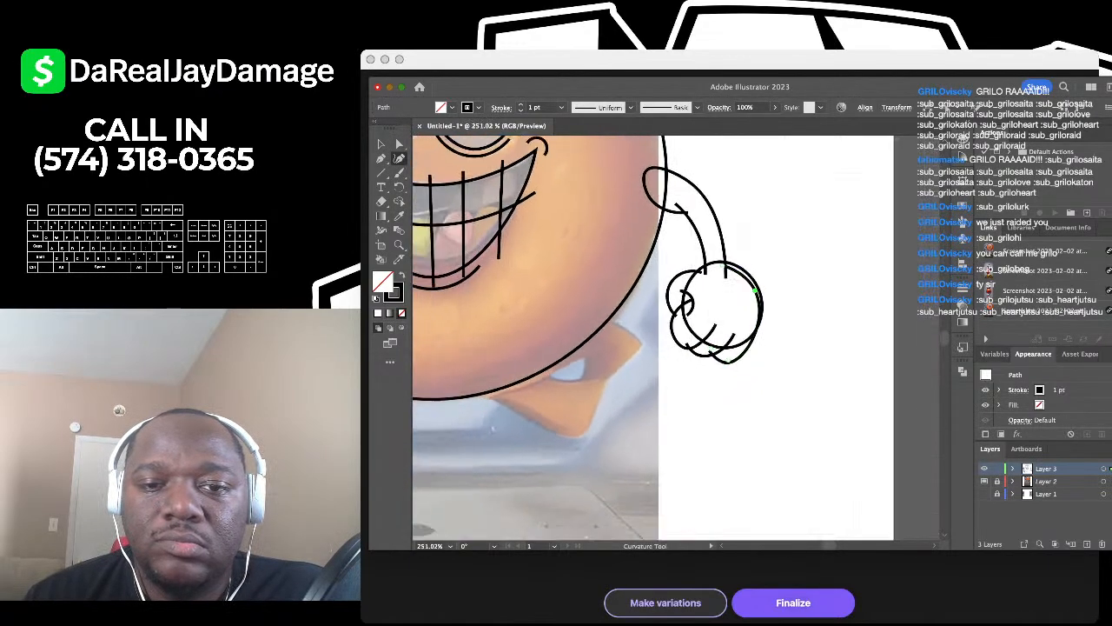
pyautogui.scroll(-1, 753, 292)
pyautogui.click(381, 144)
pyautogui.click(804, 306)
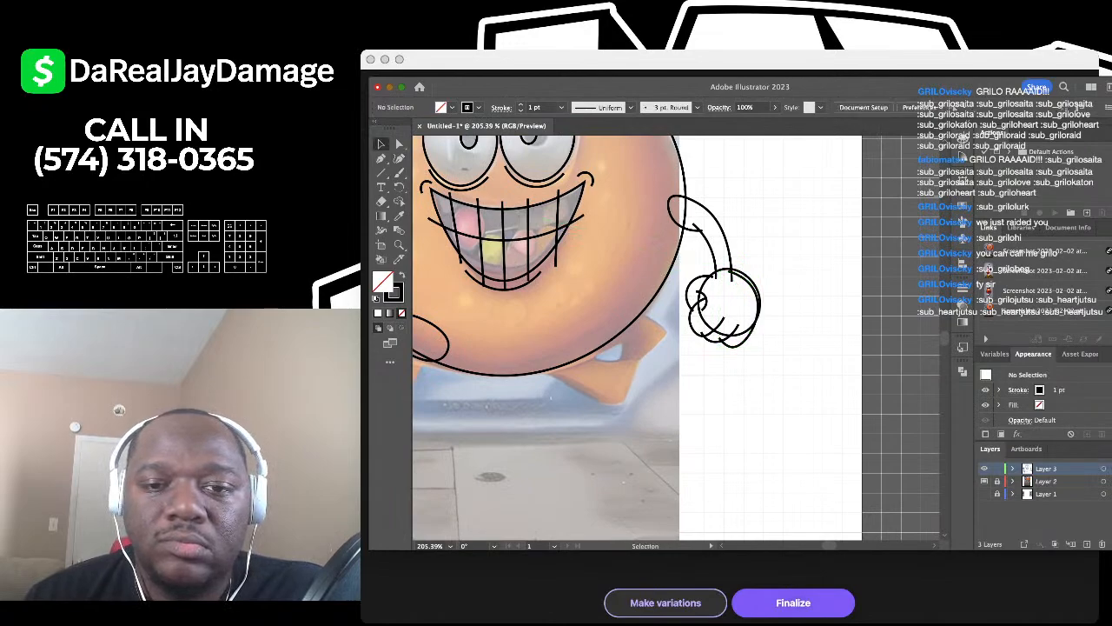
# Step: Select the arm and hand beside the body, rotate them outward, and move them so the shoulder end overlaps the body outline
pyautogui.scroll(-3, 695, 300)
pyautogui.scroll(1, 695, 300)
pyautogui.hscroll(1, 695, 300)
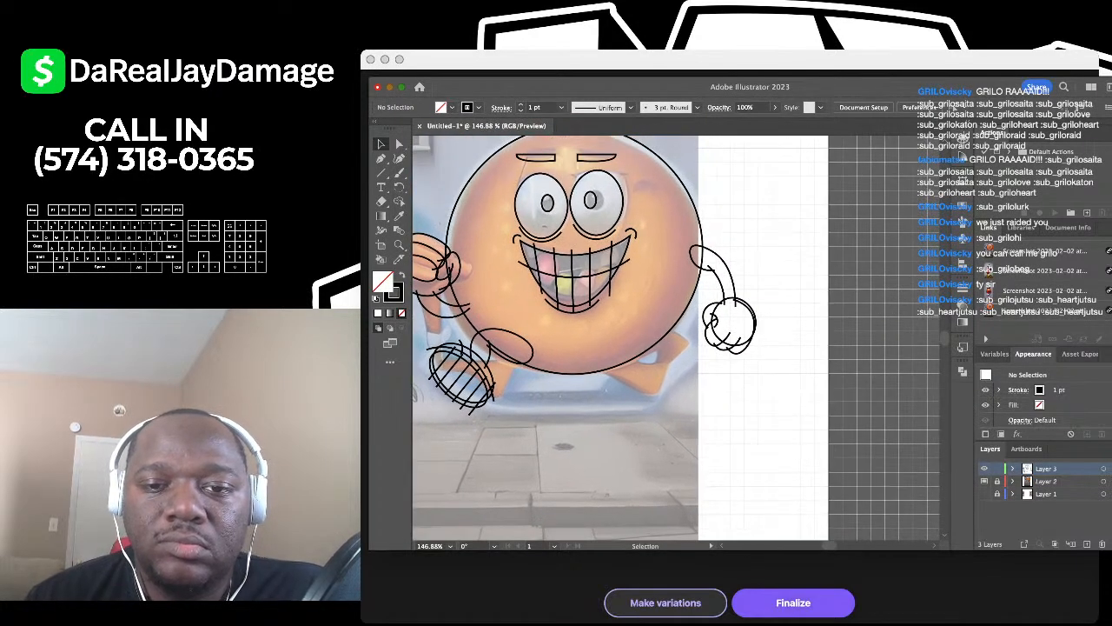
pyautogui.moveTo(790, 252); pyautogui.dragTo(705, 351)
pyautogui.scroll(2, 705, 351)
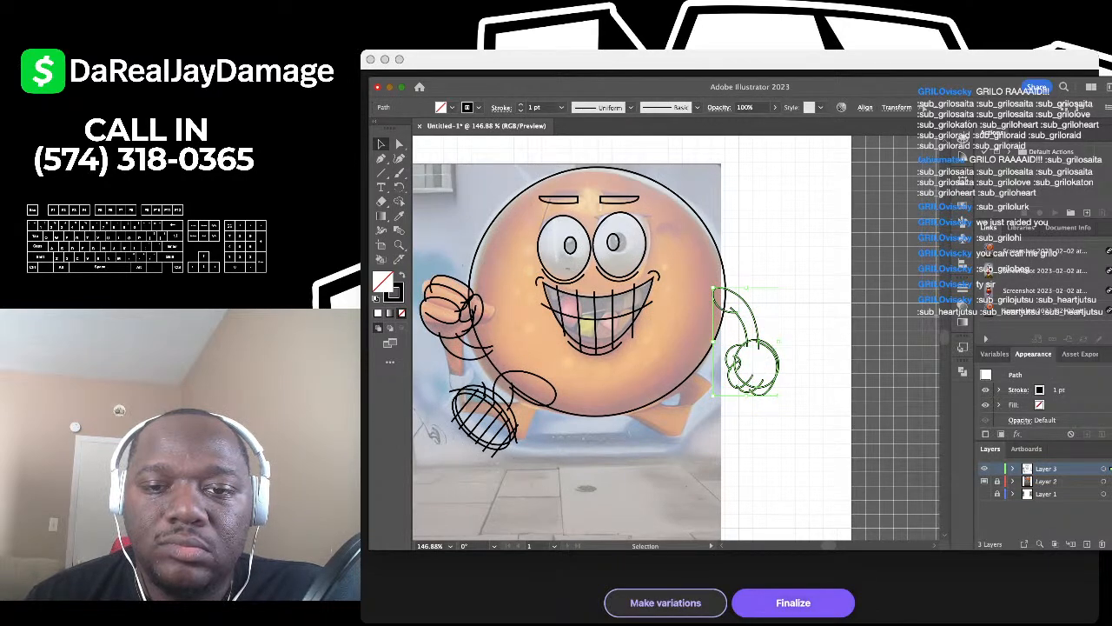
pyautogui.moveTo(782, 284); pyautogui.dragTo(751, 274)
pyautogui.moveTo(758, 337); pyautogui.dragTo(762, 293)
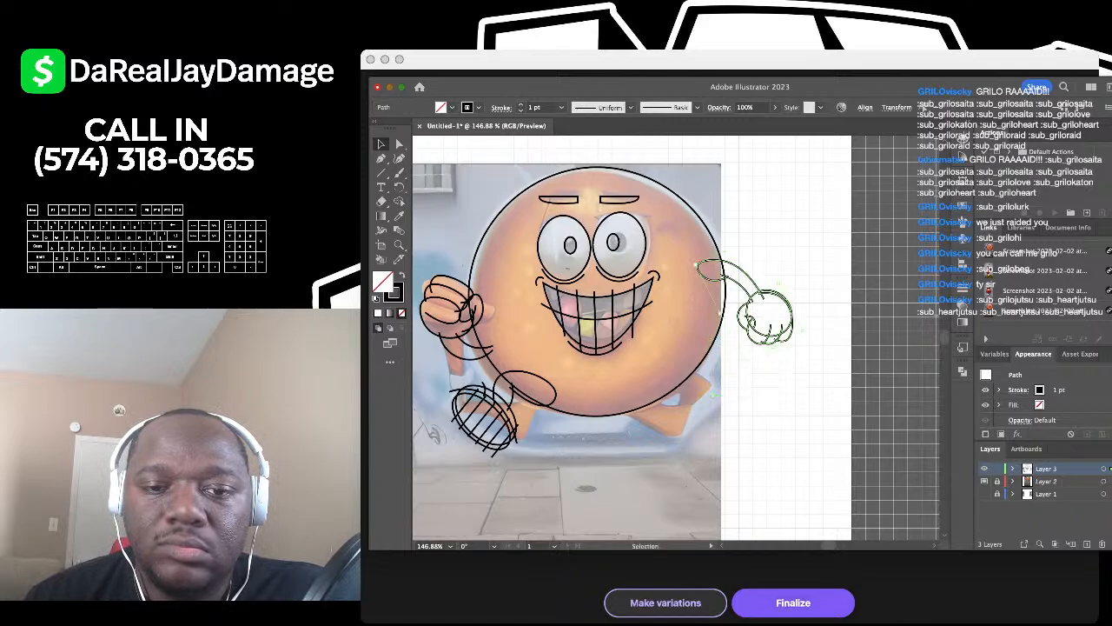
pyautogui.click(815, 243)
pyautogui.scroll(-3, 814, 243)
pyautogui.hscroll(-3, 814, 243)
pyautogui.scroll(3, 713, 365)
pyautogui.scroll(3, 674, 337)
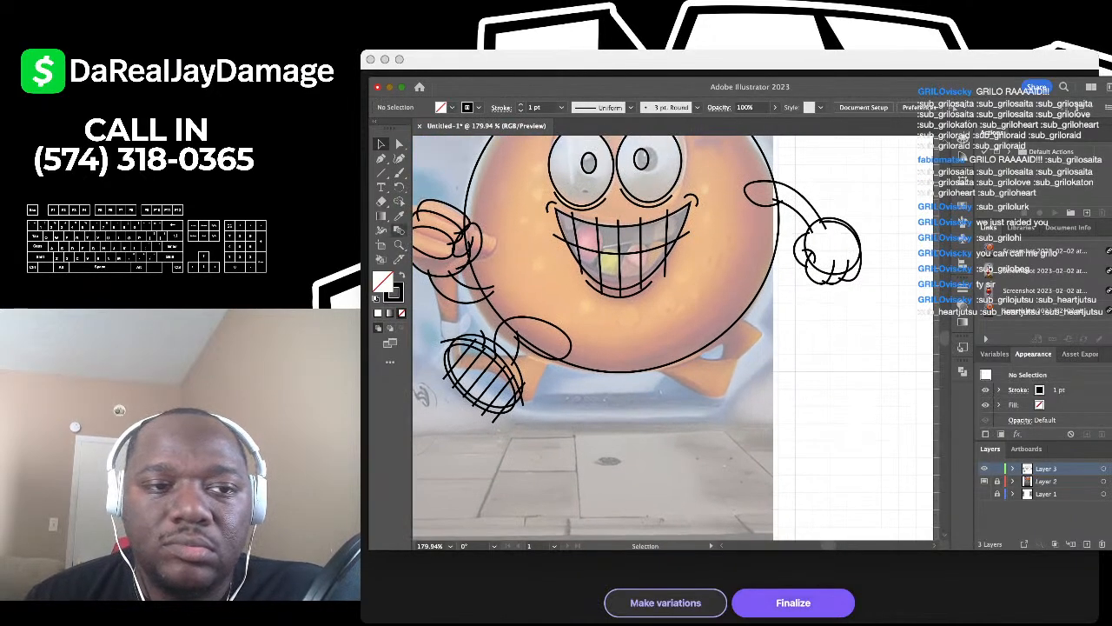
pyautogui.click(399, 158)
pyautogui.hscroll(2, 608, 296)
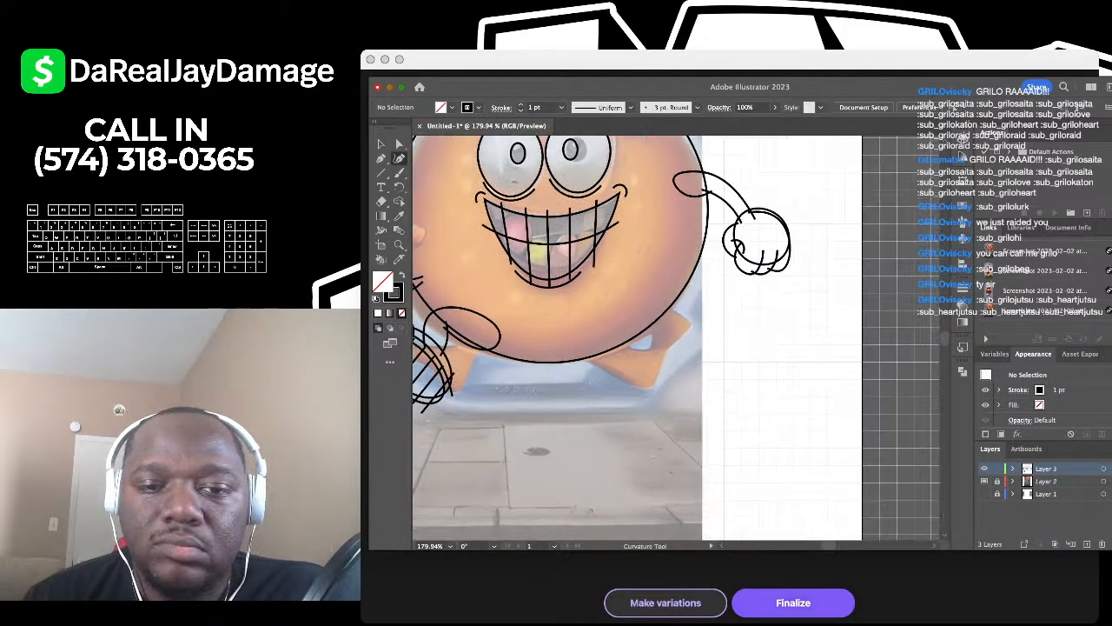
pyautogui.scroll(3, 608, 296)
pyautogui.scroll(-3, 574, 304)
pyautogui.hscroll(-3, 573, 304)
# Step: Duplicate the existing leg curve, turn the copy roughly upside down, and place it over the photo's other leg
pyautogui.press('v')
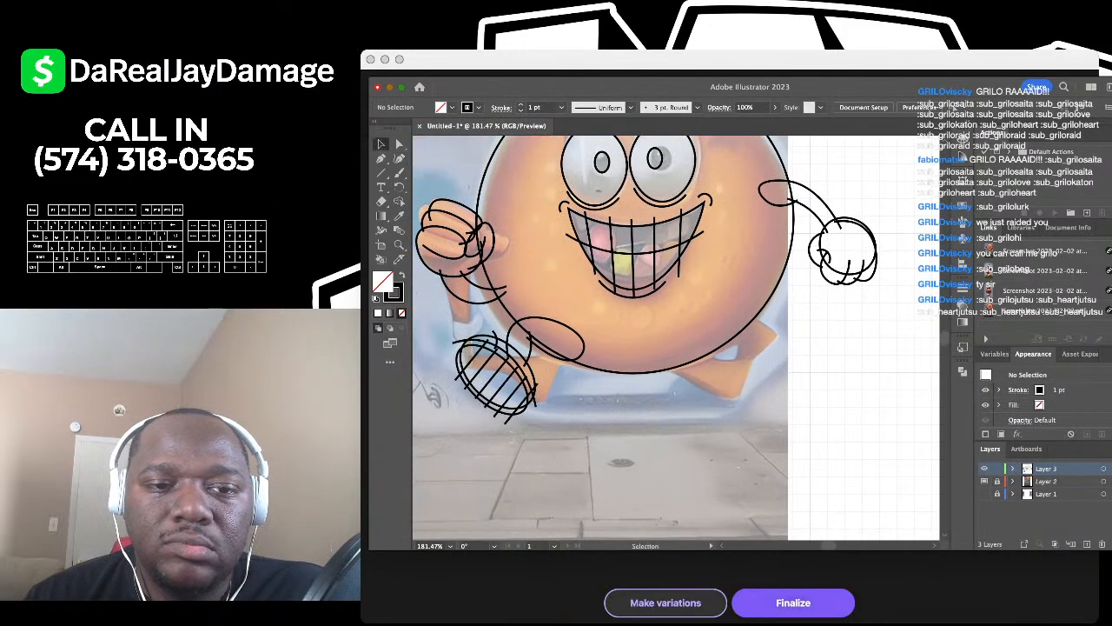
pyautogui.click(583, 346)
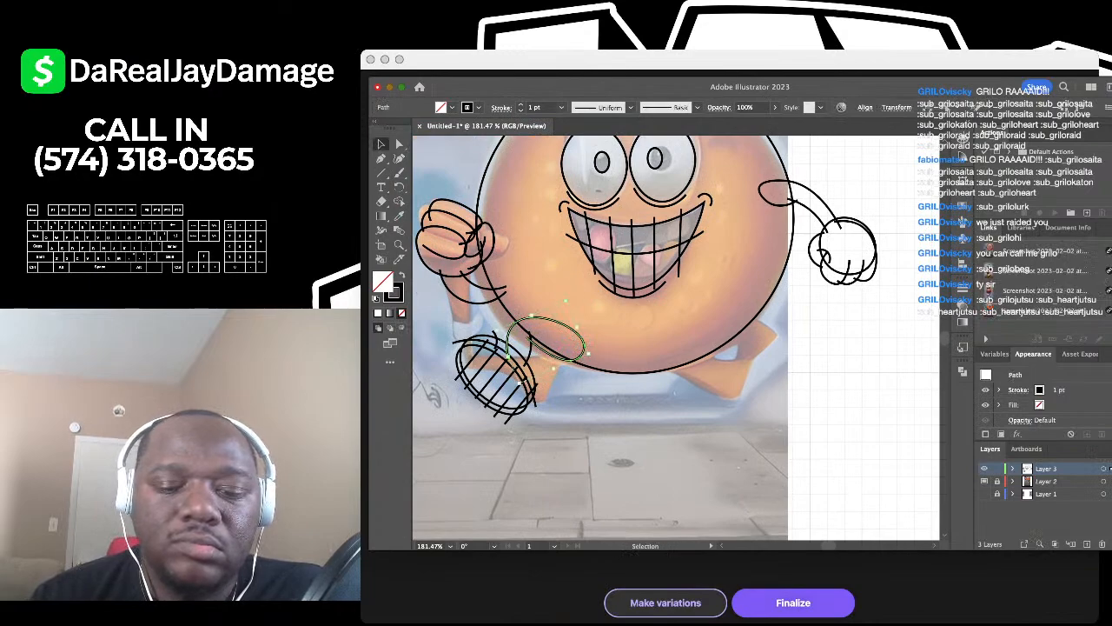
pyautogui.press('super+c')
pyautogui.press('super+v')
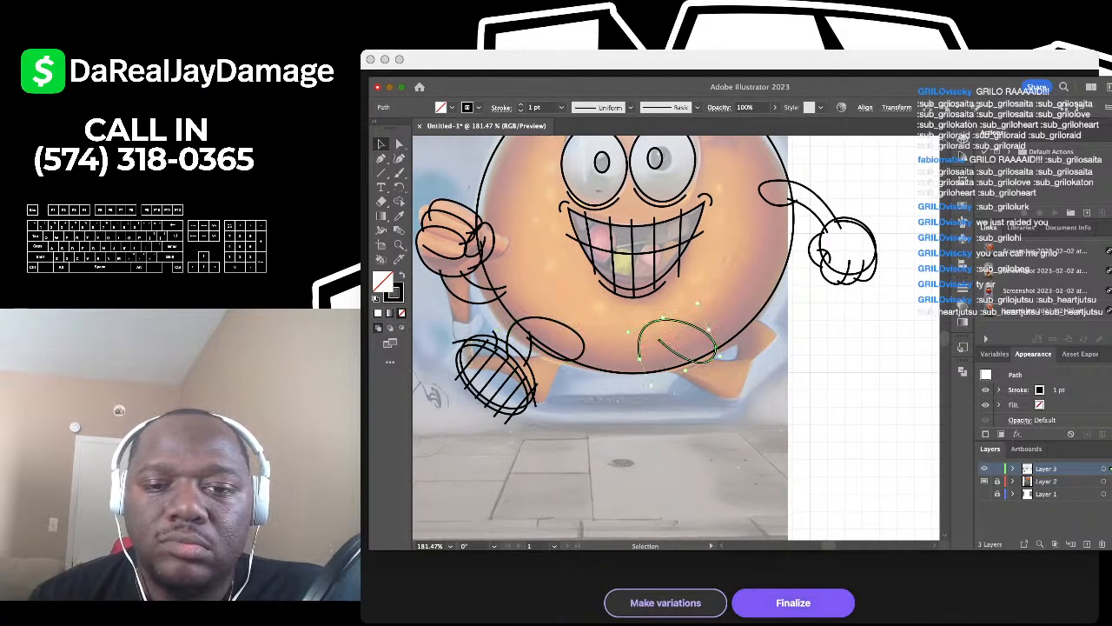
pyautogui.moveTo(723, 357); pyautogui.dragTo(697, 350)
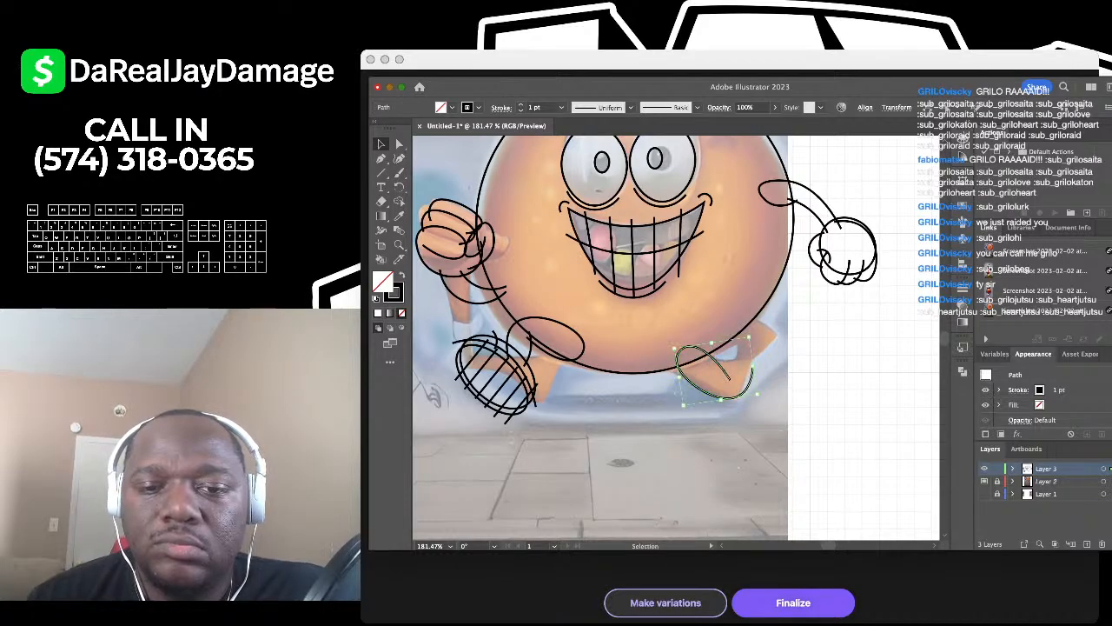
pyautogui.press('super+shift+a')
# Step: Draw a short curved line from the inner end of the copied leg curve up toward the foot with the Curvature tool
pyautogui.hscroll(2, 715, 338)
pyautogui.scroll(5, 715, 304)
pyautogui.hotkey('shift', '`')
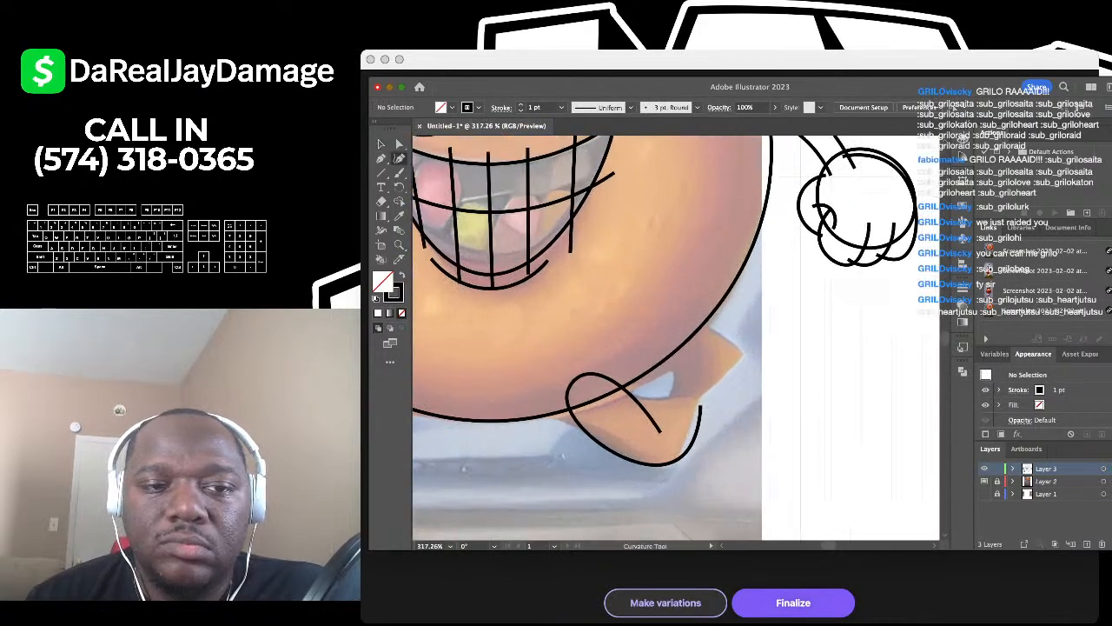
pyautogui.scroll(3, 615, 354)
pyautogui.click(672, 478)
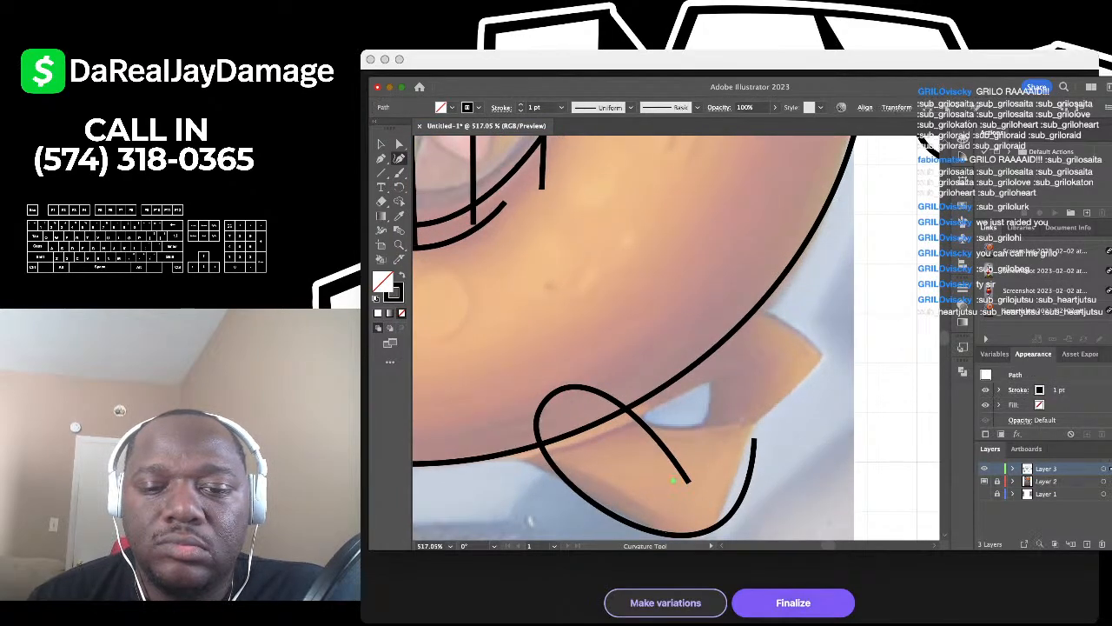
pyautogui.click(707, 418)
pyautogui.click(731, 403)
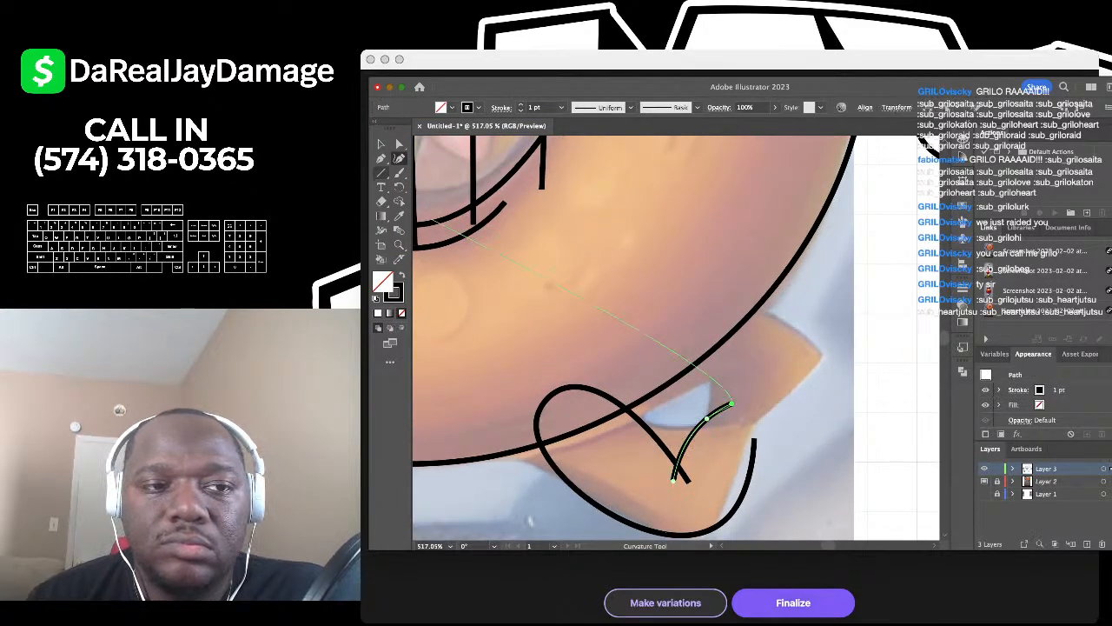
pyautogui.click(381, 144)
pyautogui.click(580, 346)
pyautogui.scroll(-5, 579, 346)
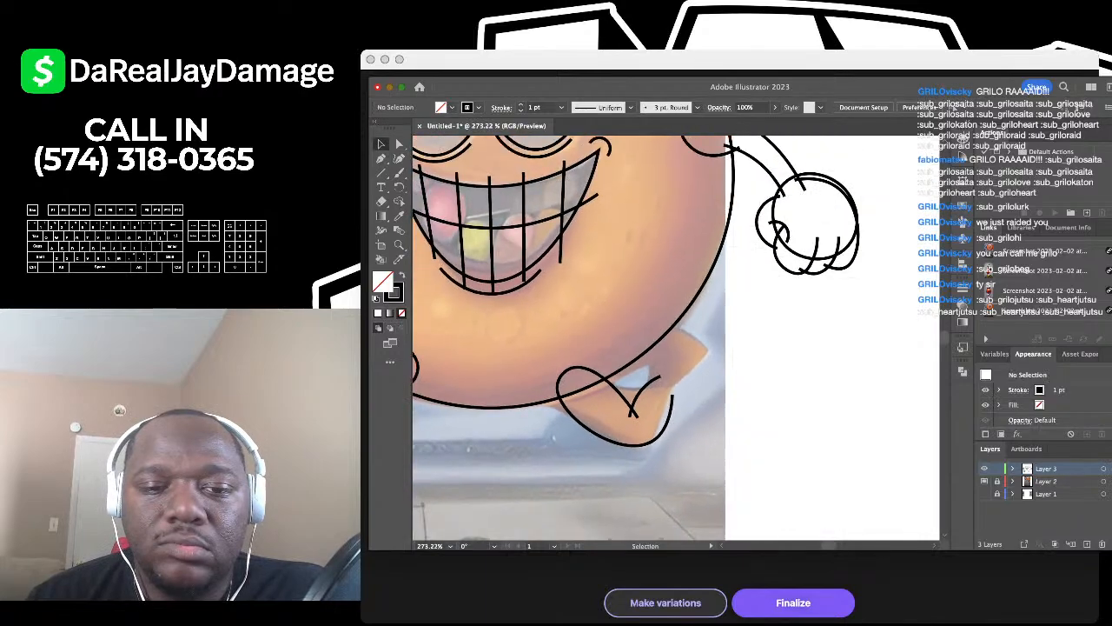
pyautogui.scroll(5, 632, 372)
pyautogui.scroll(-3, 600, 328)
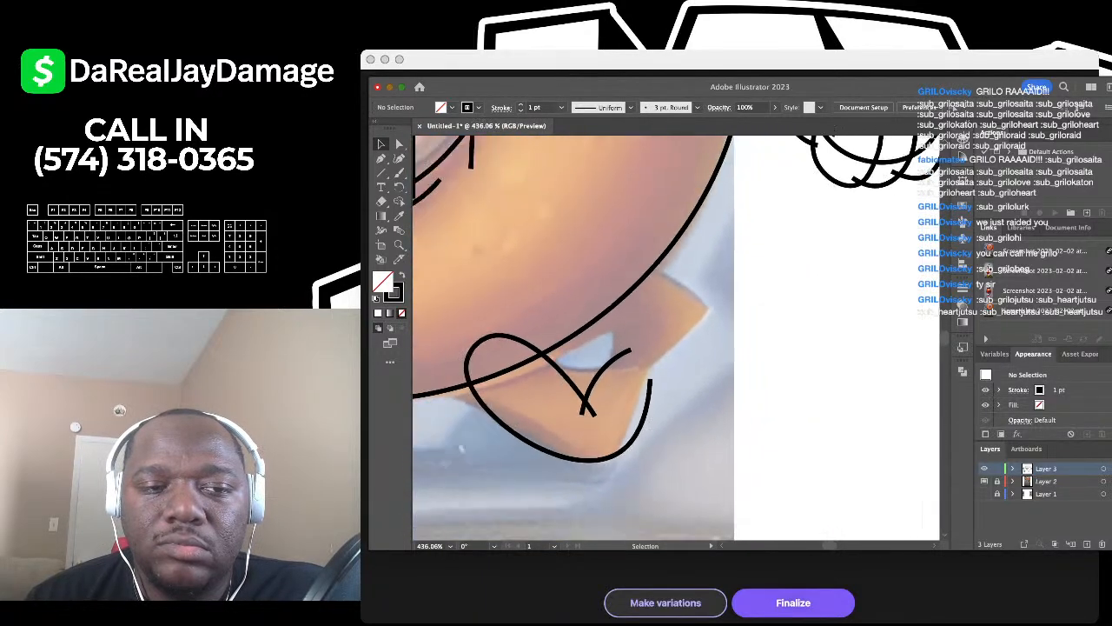
pyautogui.press('super+Tab')
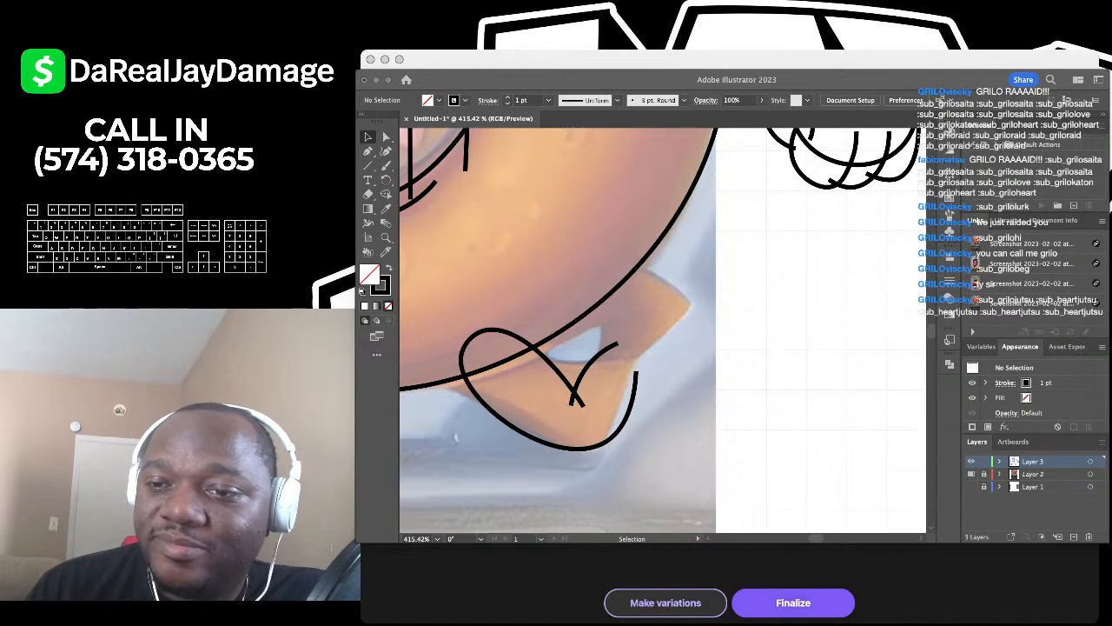
pyautogui.press('super+Tab')
pyautogui.scroll(-3, 677, 322)
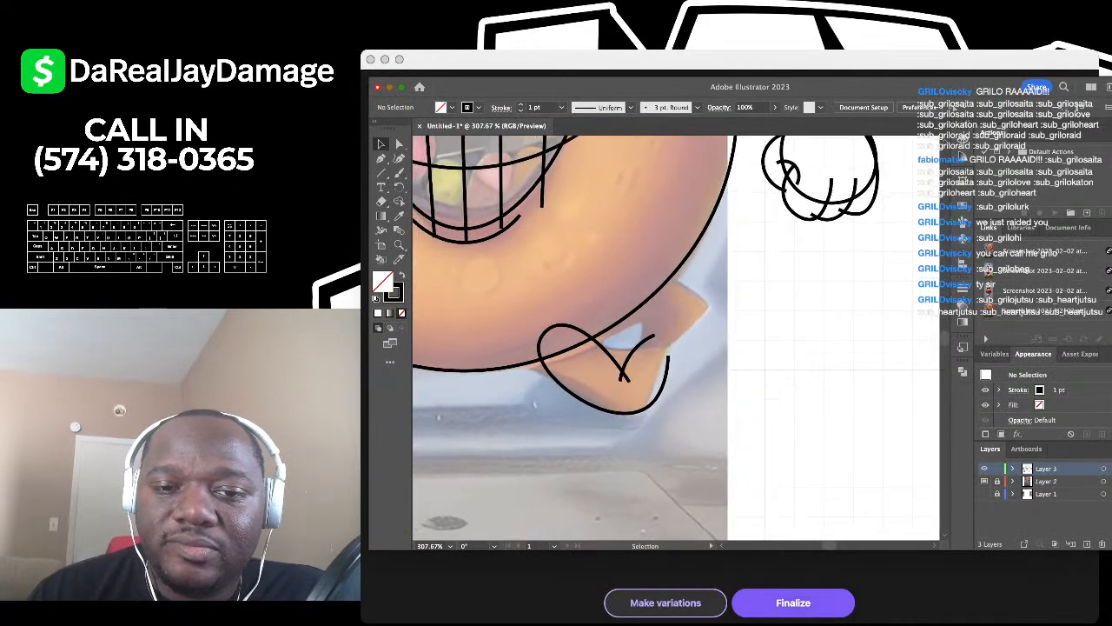
pyautogui.scroll(4, 600, 370)
pyautogui.scroll(-3, 600, 370)
# Step: Draw a closed, slanted oval foot at the end of the new leg with the Curvature tool
pyautogui.click(398, 159)
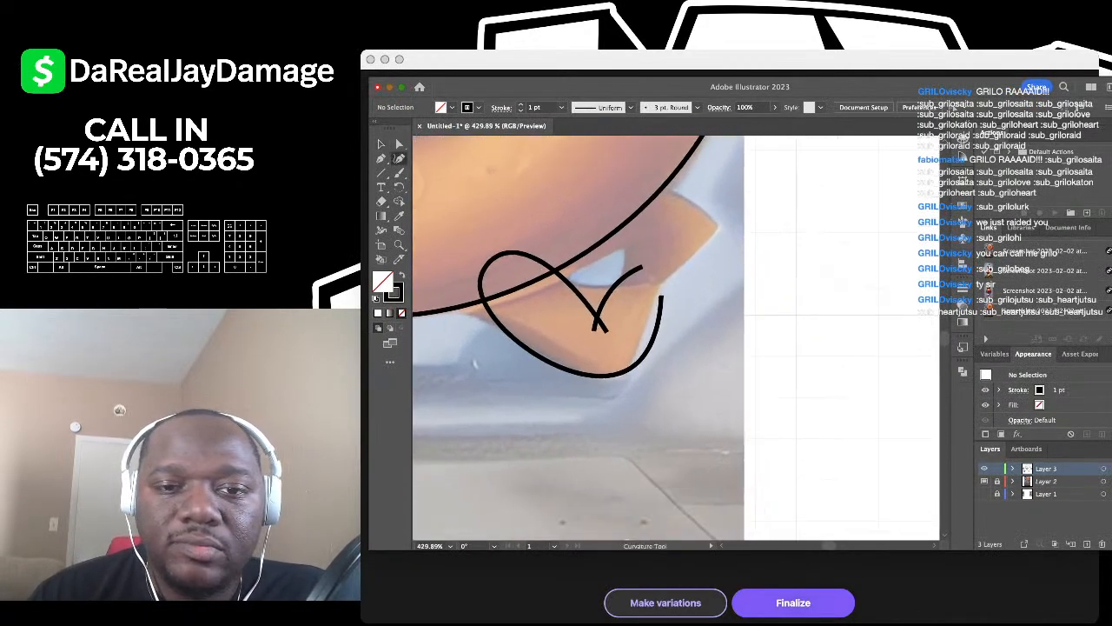
pyautogui.scroll(2, 580, 339)
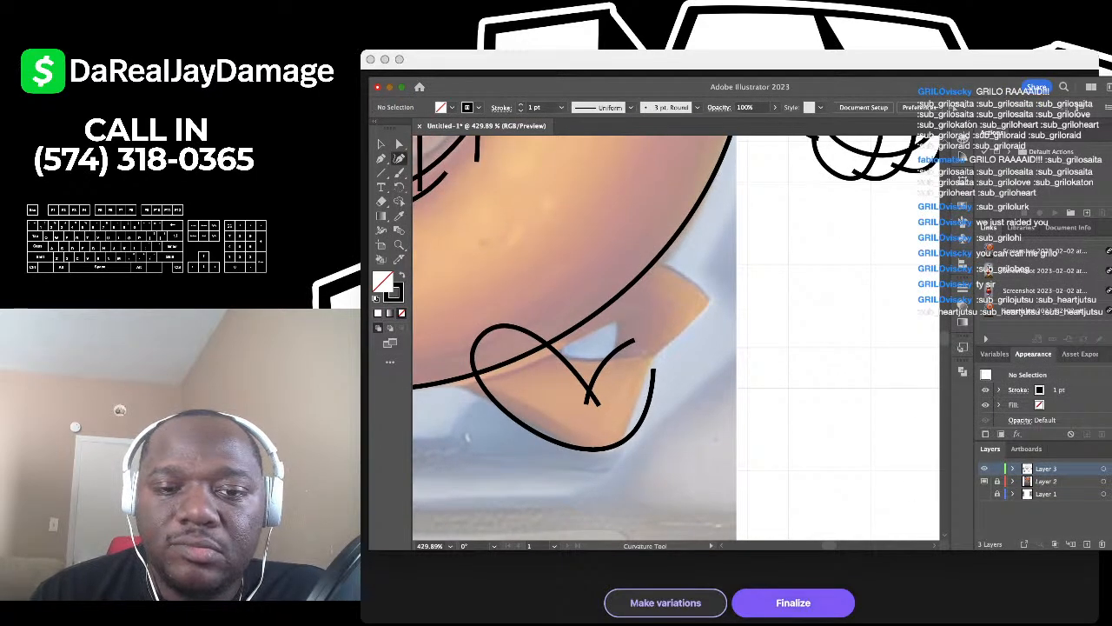
pyautogui.click(622, 316)
pyautogui.scroll(-2, 622, 316)
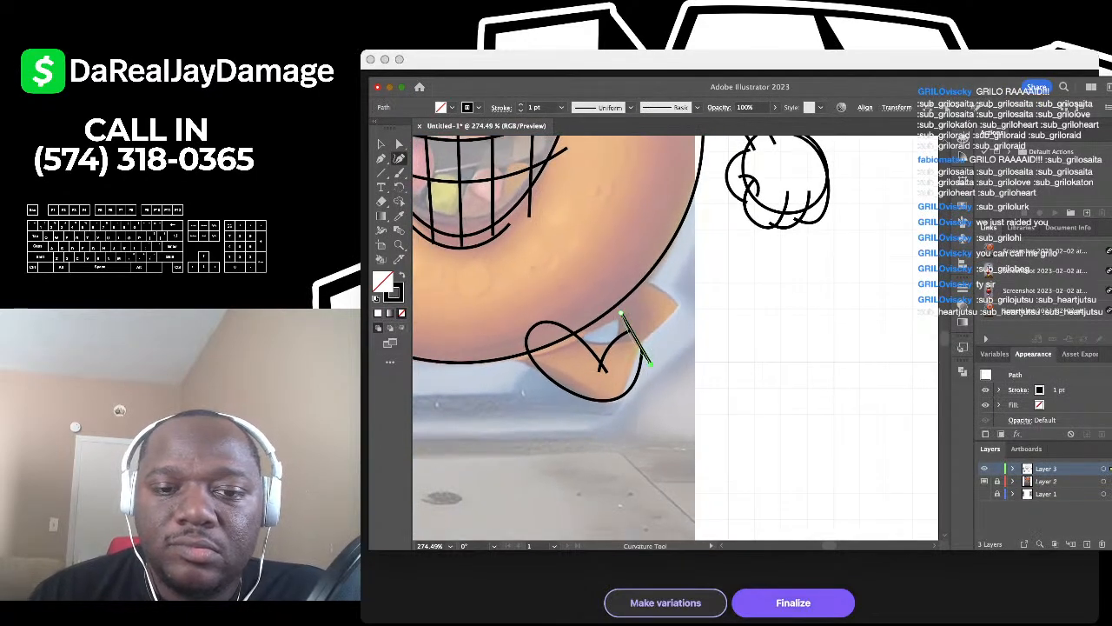
pyautogui.click(649, 363)
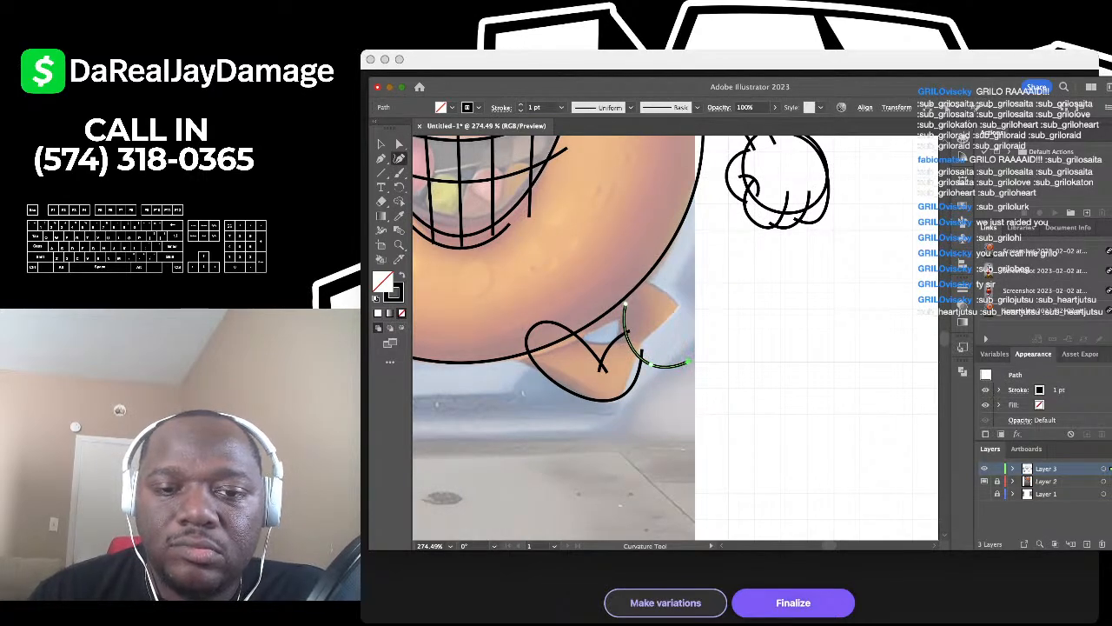
pyautogui.scroll(-5, 660, 335)
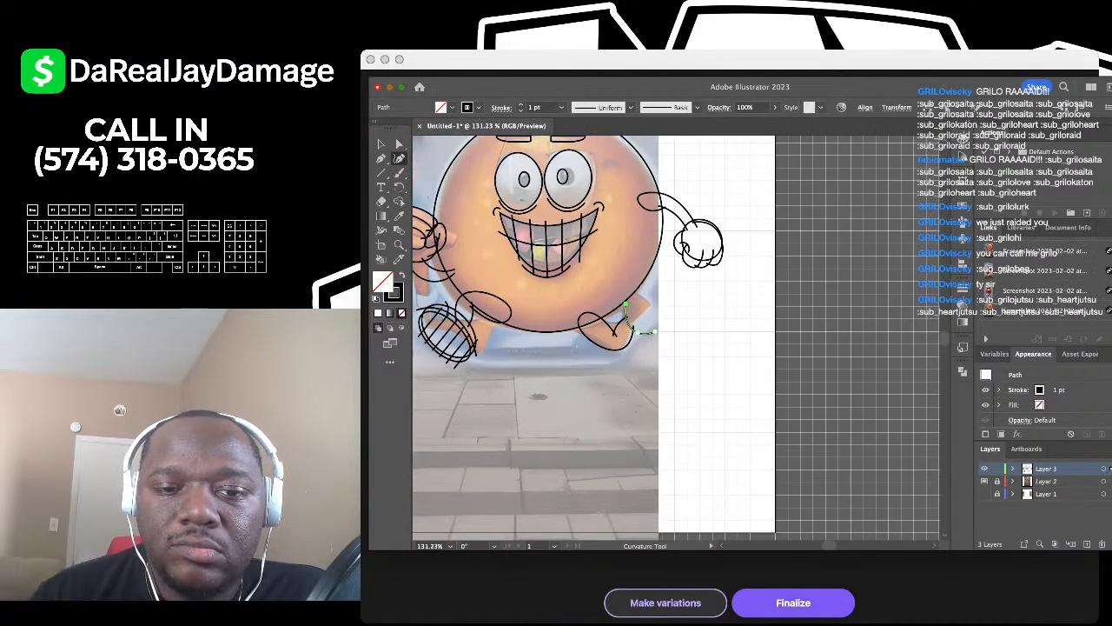
pyautogui.scroll(5, 656, 331)
pyautogui.scroll(-3, 666, 336)
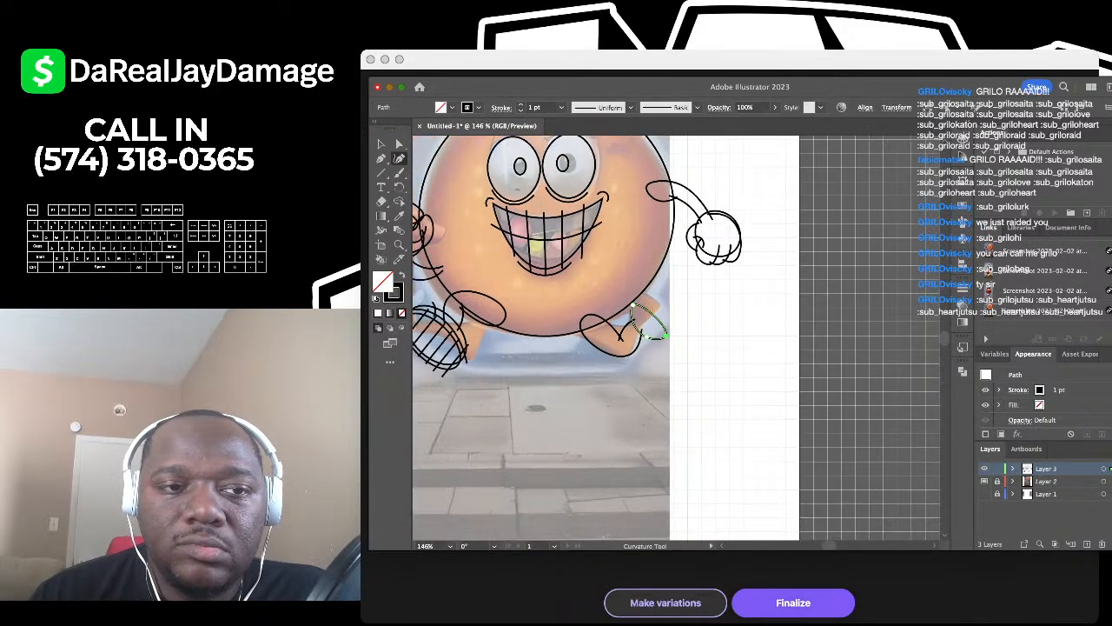
pyautogui.press('v')
# Step: Select the new leg and foot together, move them up and outward against the body outline, and shrink them slightly
pyautogui.scroll(5, 638, 341)
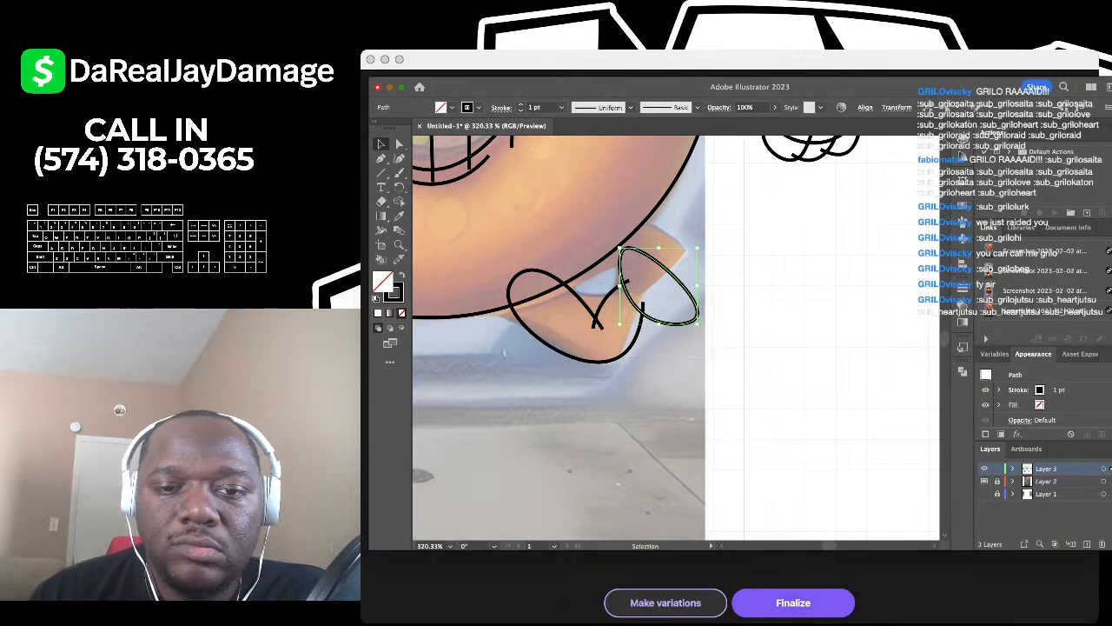
pyautogui.scroll(-5, 721, 434)
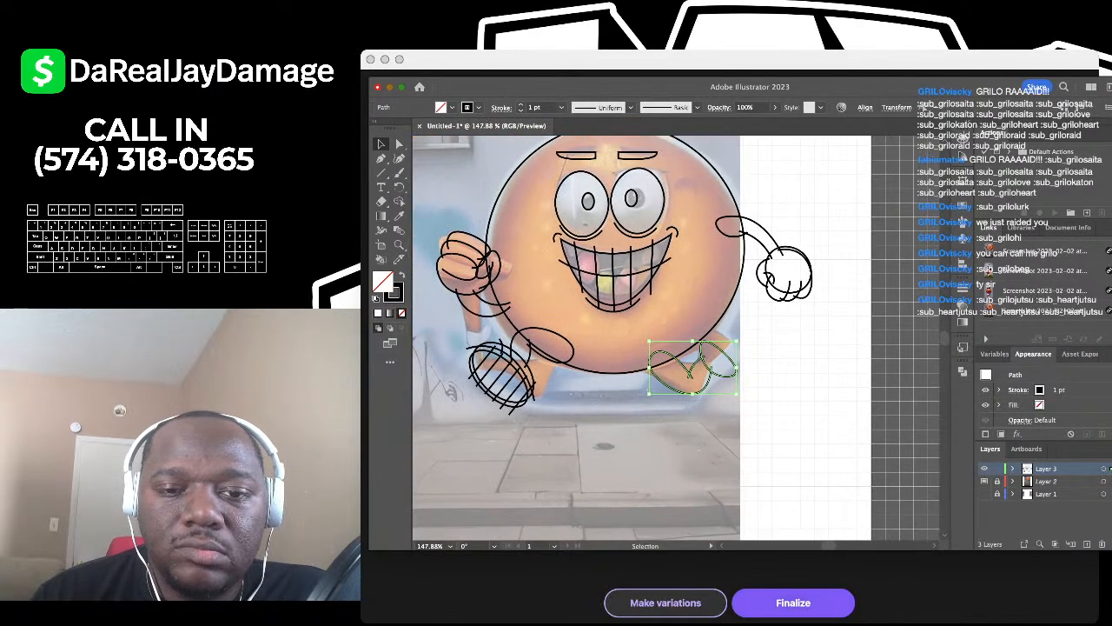
pyautogui.moveTo(692, 374); pyautogui.dragTo(717, 363)
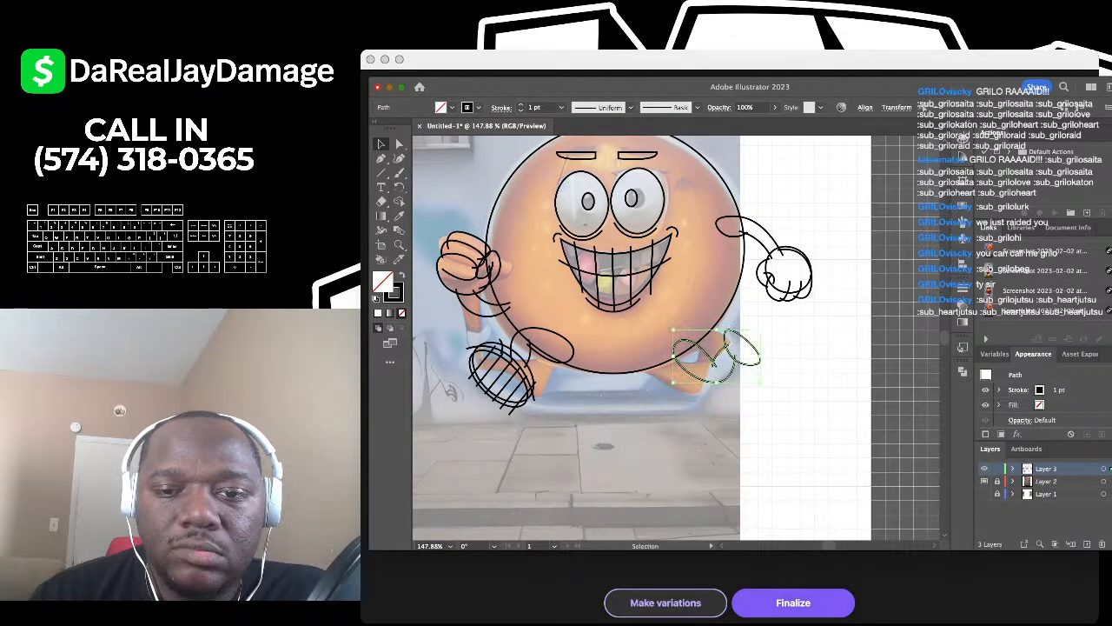
pyautogui.moveTo(761, 330); pyautogui.dragTo(746, 337)
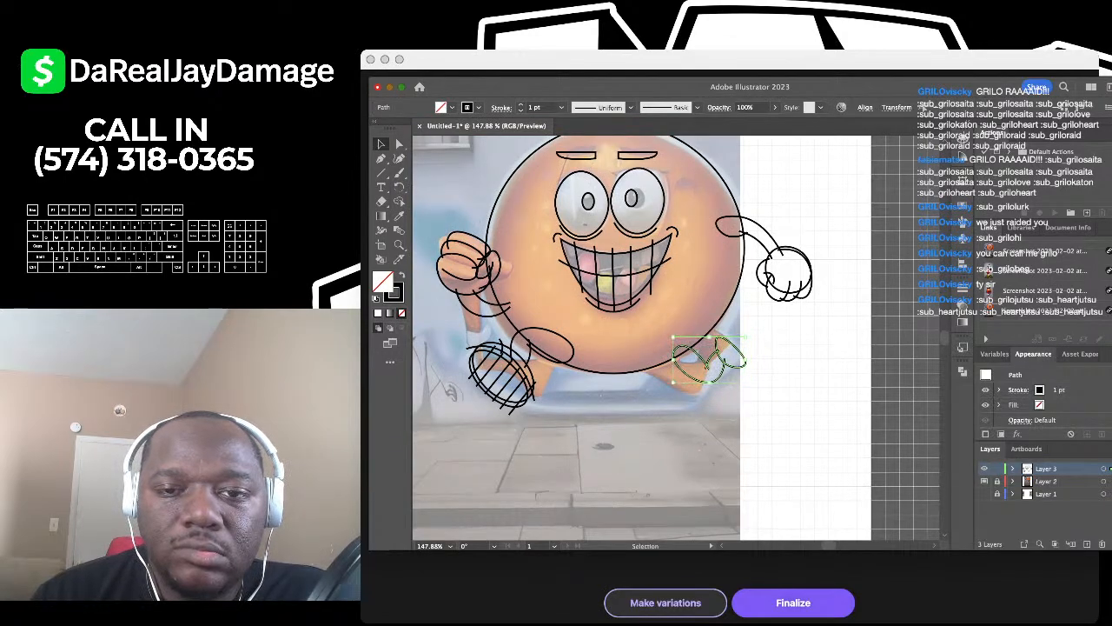
# Step: Shrink the outstretched arm and hand slightly, keeping the shoulder end on the body outline
pyautogui.hscroll(-1, 746, 337)
pyautogui.moveTo(784, 280)
pyautogui.mouseDown()
pyautogui.moveTo(755, 304)
pyautogui.moveTo(806, 298)
pyautogui.moveTo(777, 266)
pyautogui.mouseUp()
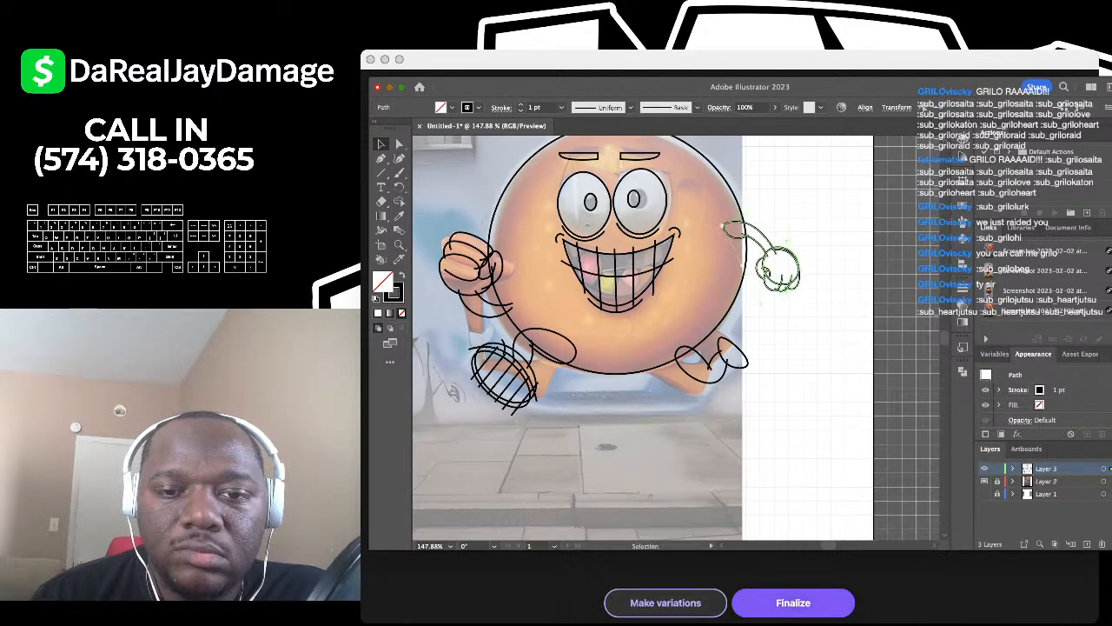
# Step: Select the far leg and foot and move them slightly outward against the body outline
pyautogui.moveTo(758, 347); pyautogui.dragTo(717, 365)
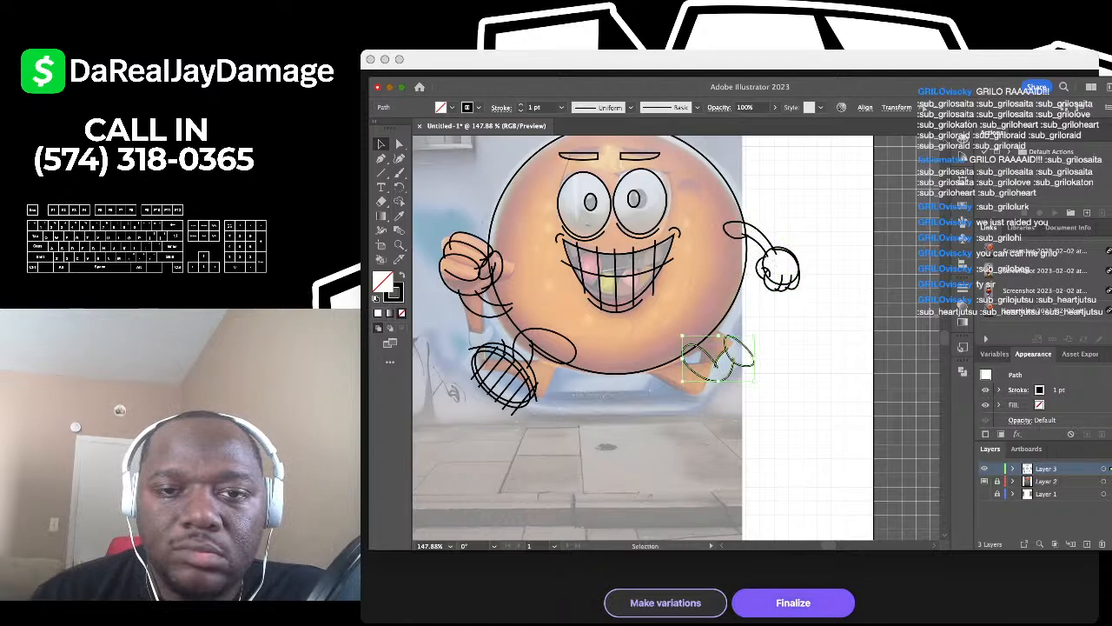
pyautogui.hscroll(-1, 717, 365)
pyautogui.hscroll(-2, 677, 337)
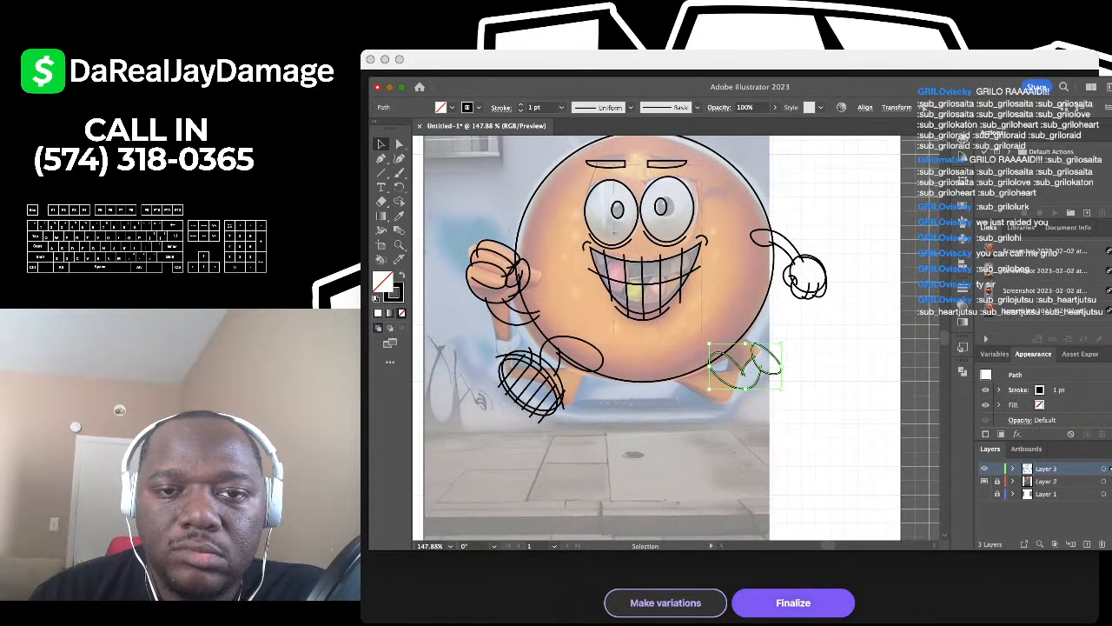
# Step: Select the eyebrows, eyes and mouth together and nudge them left inside the body outline
pyautogui.moveTo(701, 331); pyautogui.dragTo(596, 165)
pyautogui.press('Left')
pyautogui.press('Left')
pyautogui.press('Left')
pyautogui.press('Left')
pyautogui.press('Left')
pyautogui.press('Left')
pyautogui.press('Left')
pyautogui.press('Left')
pyautogui.press('Left')
pyautogui.press('Left')
pyautogui.press('Left')
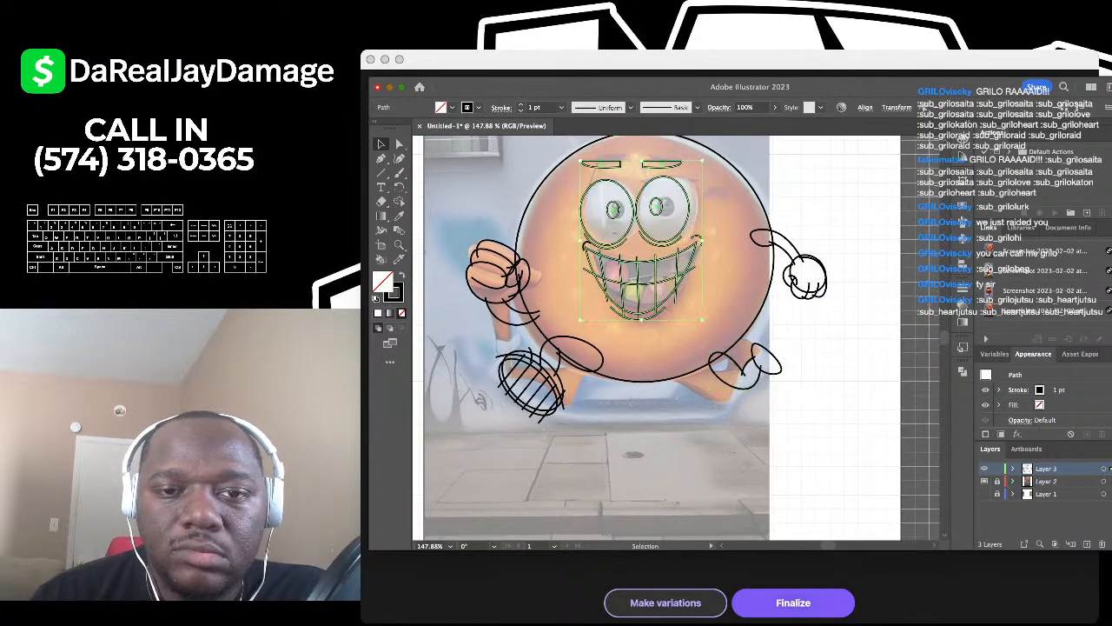
pyautogui.press('Left')
pyautogui.press('Left')
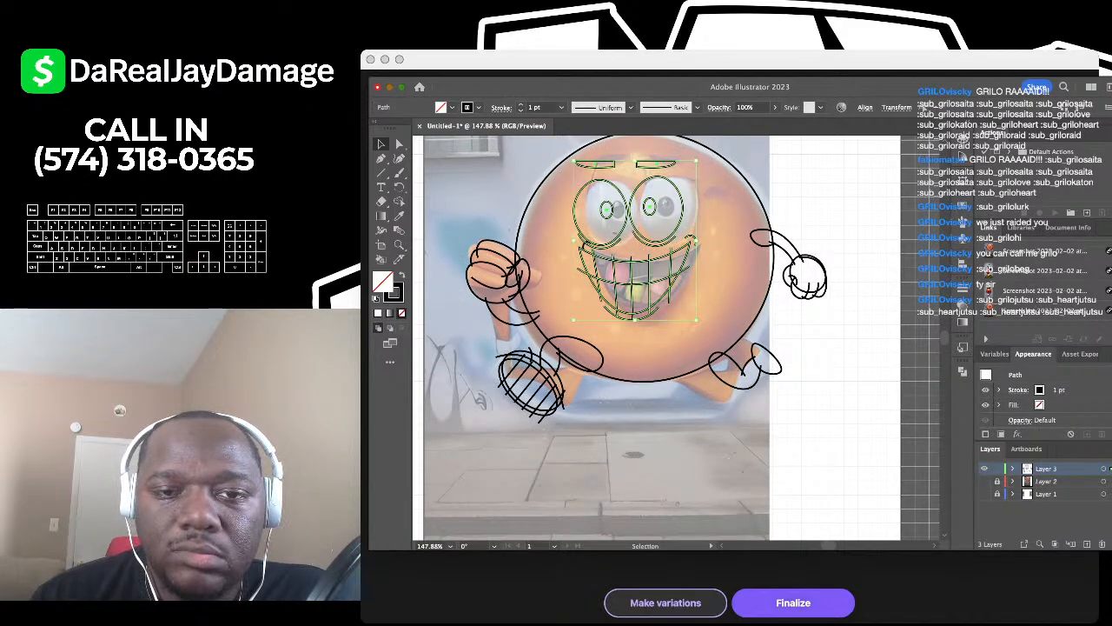
pyautogui.hscroll(-2, 677, 337)
pyautogui.press('Left')
pyautogui.press('Left')
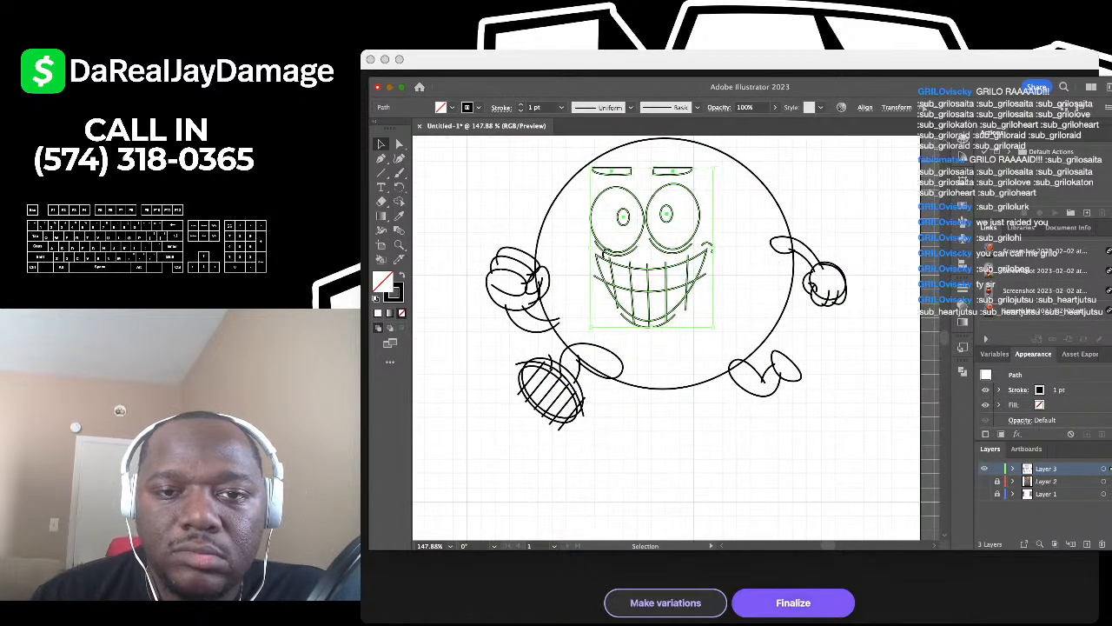
pyautogui.press('Left')
pyautogui.press('Left')
pyautogui.press('Left')
pyautogui.press('Left')
pyautogui.press('Left')
pyautogui.press('Left')
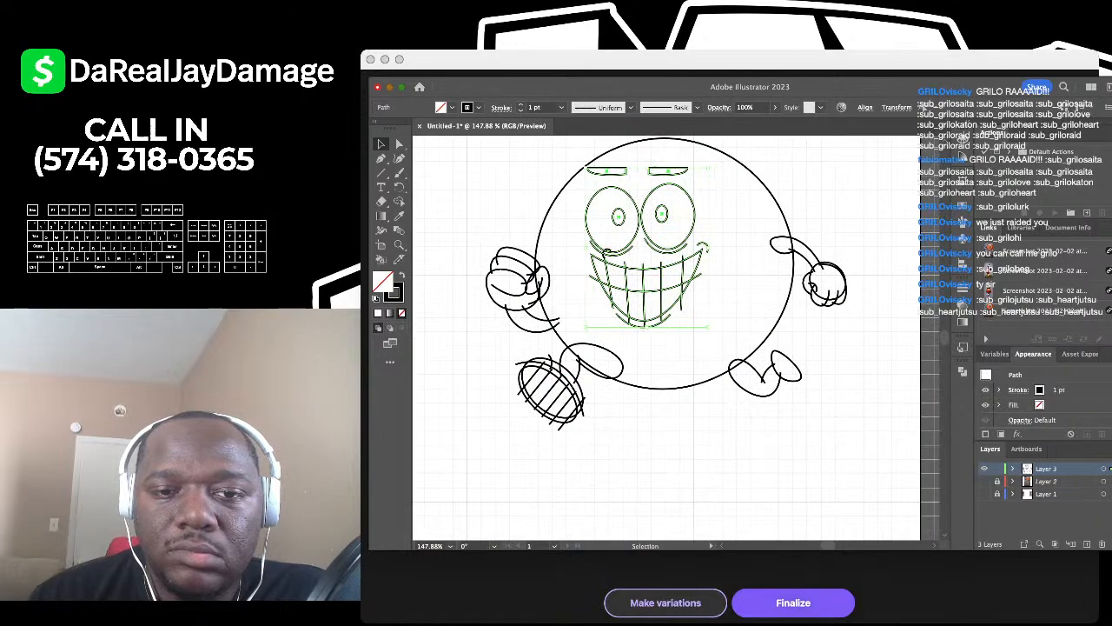
# Step: Undo the face nudges and the last move of the far leg and foot
pyautogui.press('super+z')
pyautogui.press('super+z')
pyautogui.press('super+z')
pyautogui.press('super+z')
pyautogui.press('super+z')
pyautogui.press('super+z')
pyautogui.press('super+z')
pyautogui.press('super+z')
pyautogui.press('super+z')
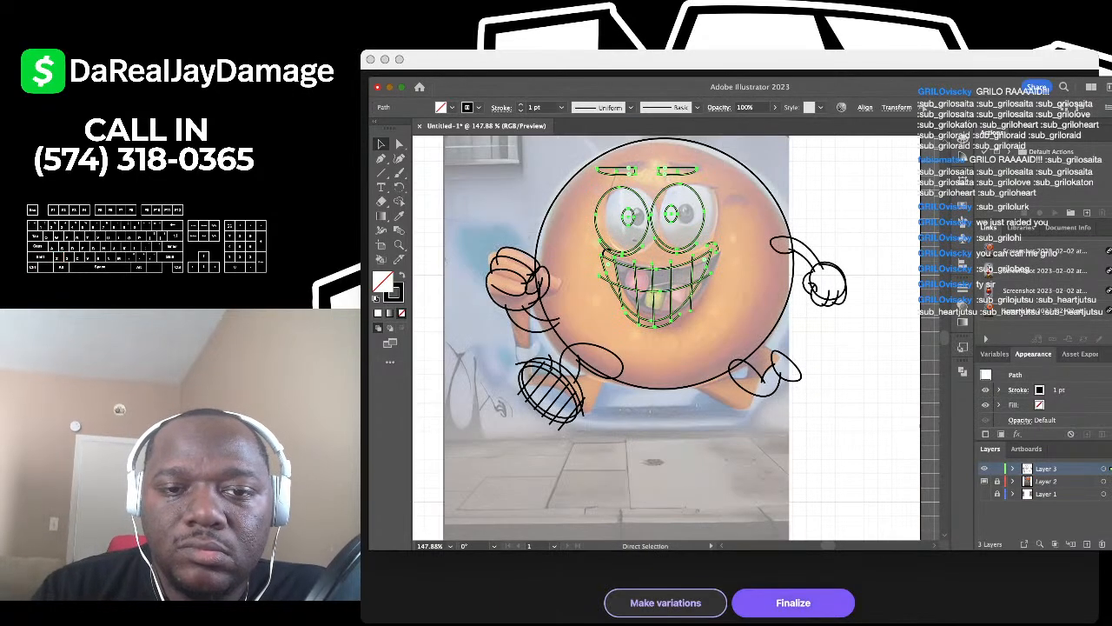
pyautogui.press('super+z')
pyautogui.press('super+z')
pyautogui.press('super+z')
pyautogui.press('super+z')
pyautogui.press('super+z')
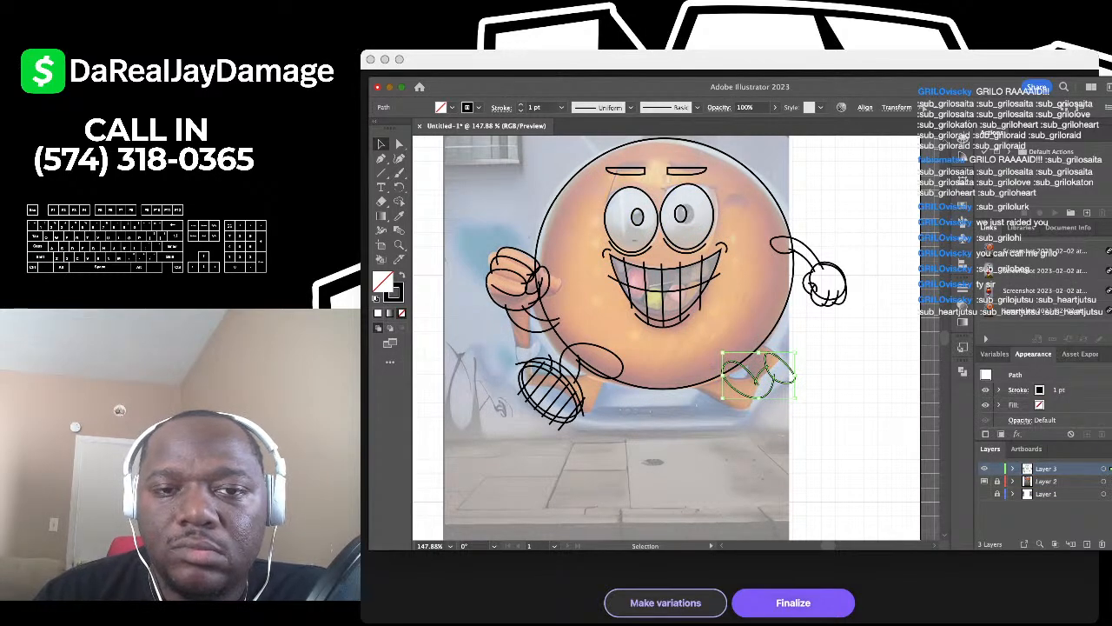
# Step: Hide the Layer 2 reference image and nudge the whole face, from eyebrows to mouth, left inside the body outline
pyautogui.press('super+z')
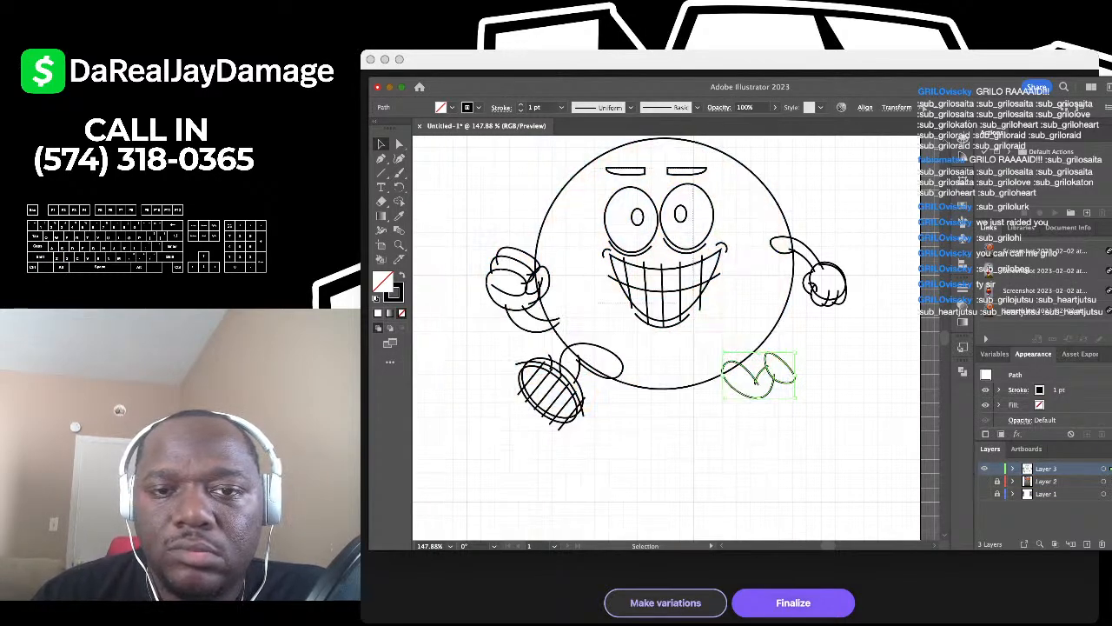
pyautogui.press('super+z')
pyautogui.press('Left')
pyautogui.press('Left')
pyautogui.press('Left')
pyautogui.press('Left')
pyautogui.press('Left')
pyautogui.press('Left')
pyautogui.press('Left')
pyautogui.press('Left')
pyautogui.press('Left')
pyautogui.press('Left')
pyautogui.press('Left')
pyautogui.press('Left')
pyautogui.press('Left')
pyautogui.press('Left')
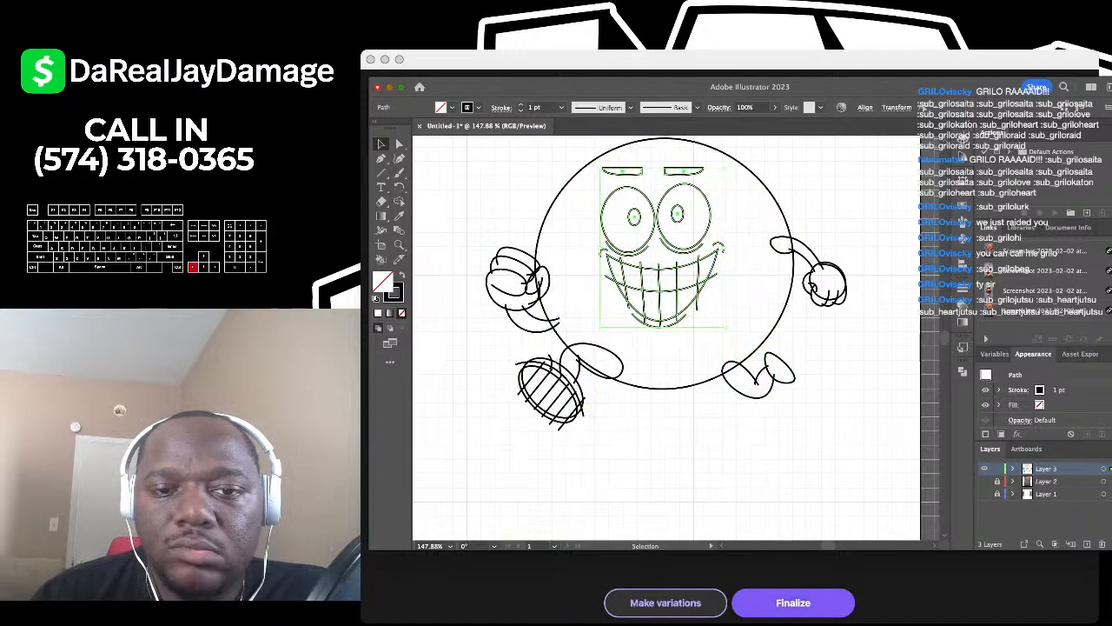
pyautogui.press('Left')
pyautogui.press('Left')
pyautogui.press('Left')
pyautogui.press('Left')
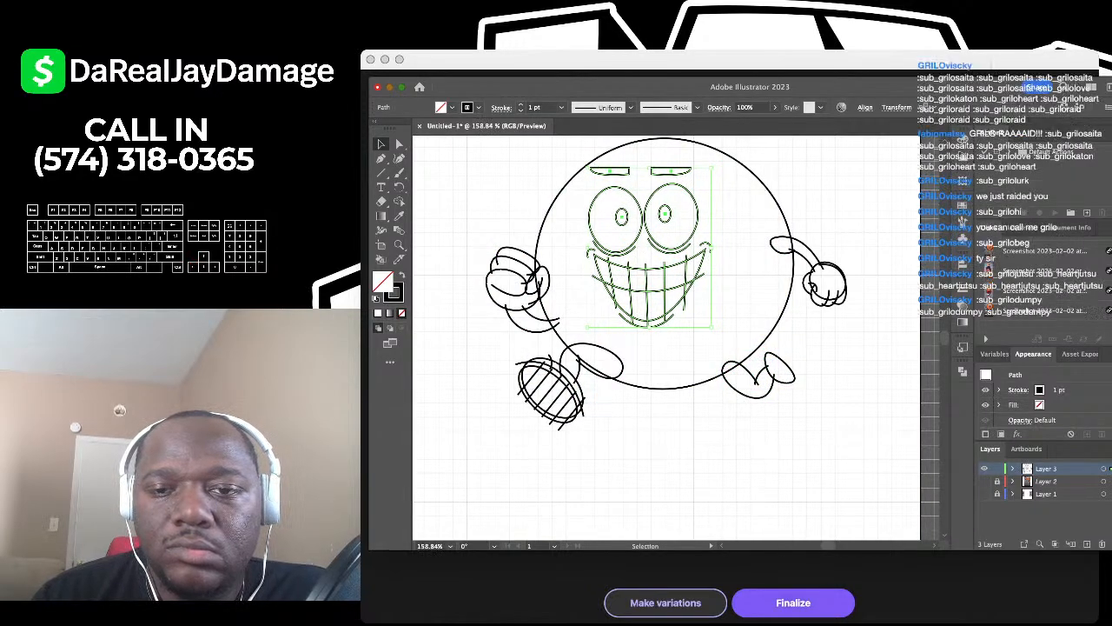
# Step: Select the far leg and foot and shift them a little outward along the body's lower edge
pyautogui.scroll(3, 759, 374)
pyautogui.scroll(3, 757, 385)
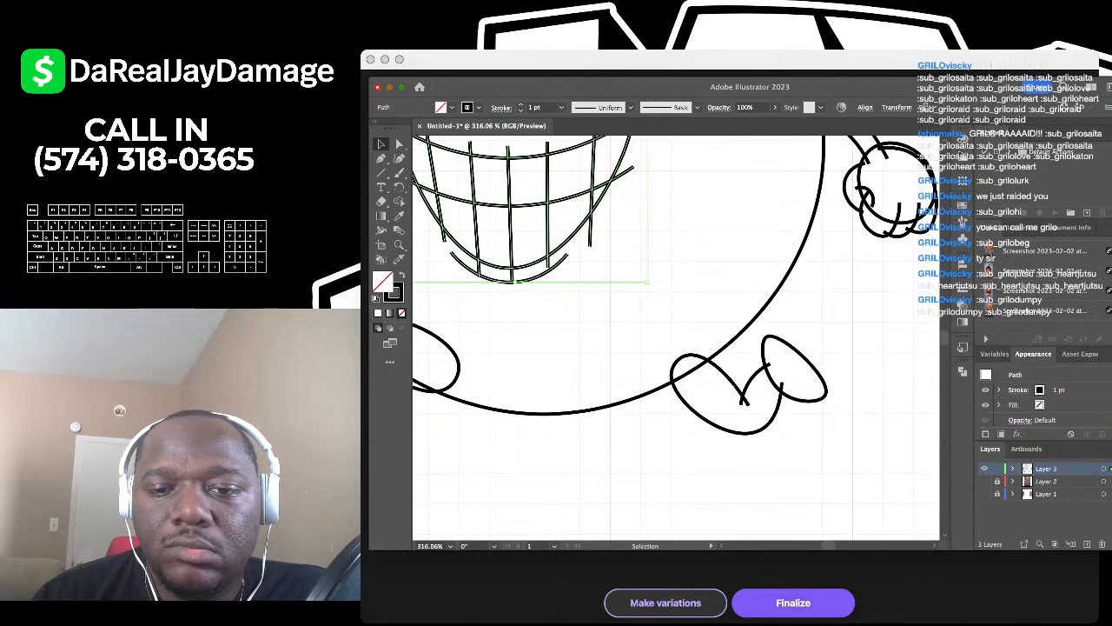
pyautogui.scroll(-3, 800, 444)
pyautogui.moveTo(797, 444); pyautogui.dragTo(783, 398)
pyautogui.click(827, 435)
pyautogui.scroll(-4, 829, 432)
pyautogui.hscroll(-1, 828, 426)
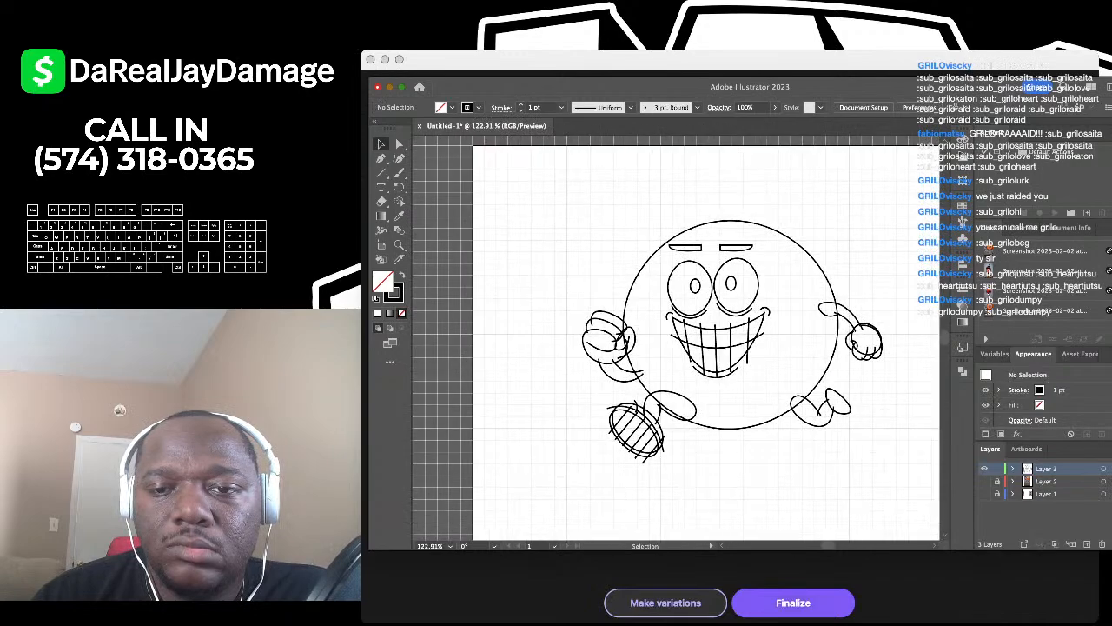
# Step: Add a point on the upper right of the body outline with the Curvature tool and pull it slightly outward
pyautogui.scroll(1, 831, 399)
pyautogui.scroll(-1, 852, 365)
pyautogui.hotkey('shift', '`')
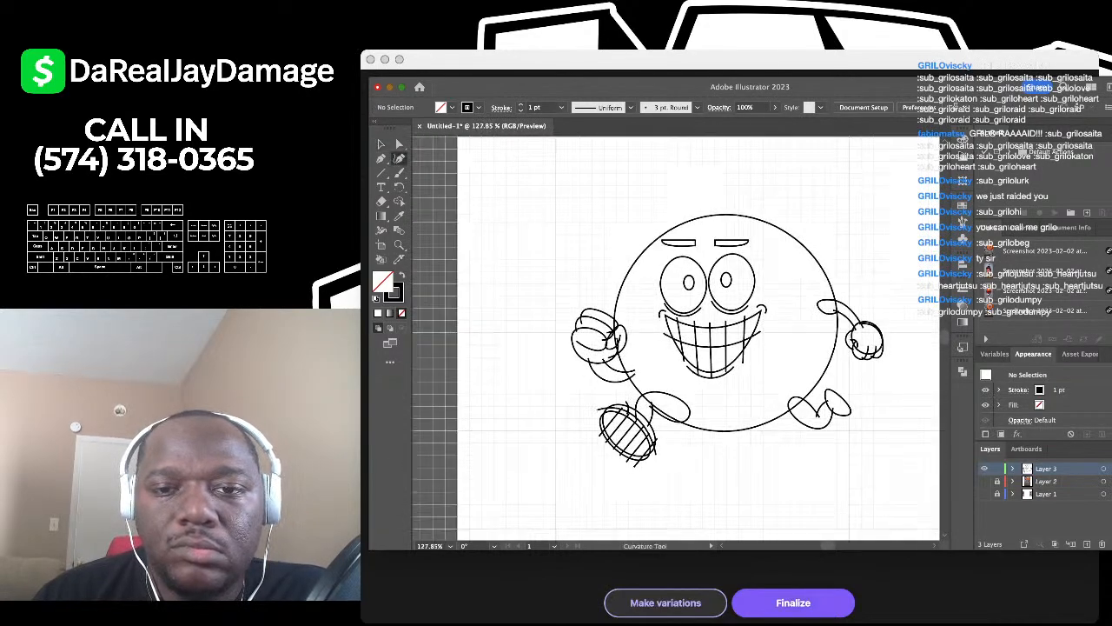
pyautogui.hscroll(2, 825, 337)
pyautogui.scroll(3, 825, 337)
pyautogui.click(823, 339)
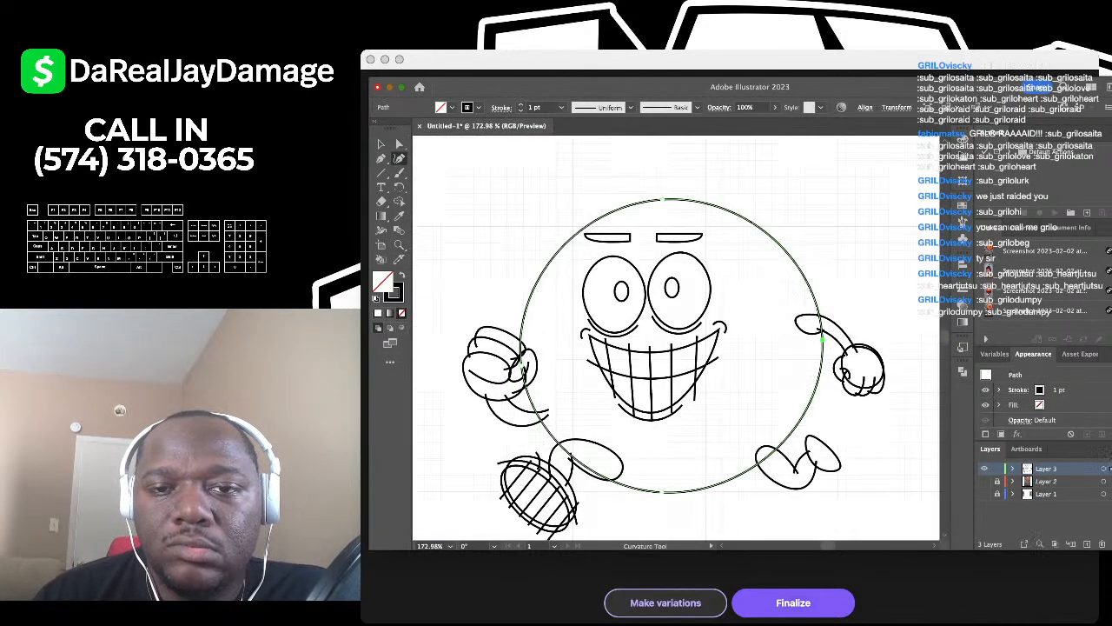
pyautogui.moveTo(760, 225); pyautogui.dragTo(762, 219)
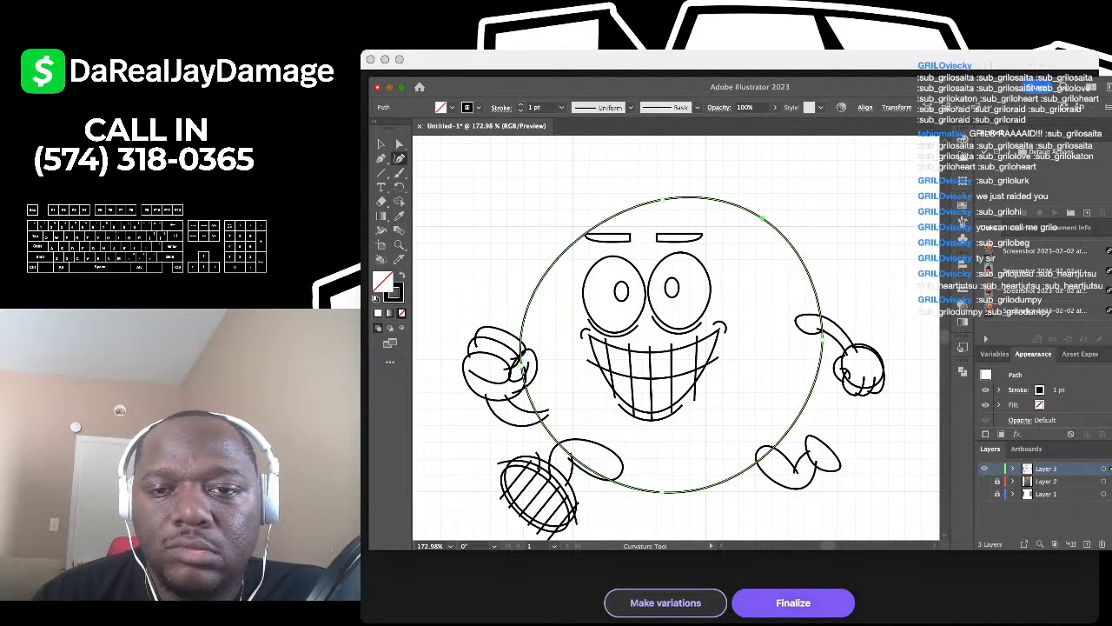
# Step: Draw a curved lower eyelid line across the bottom of the left eye with the Curvature tool
pyautogui.scroll(3, 568, 342)
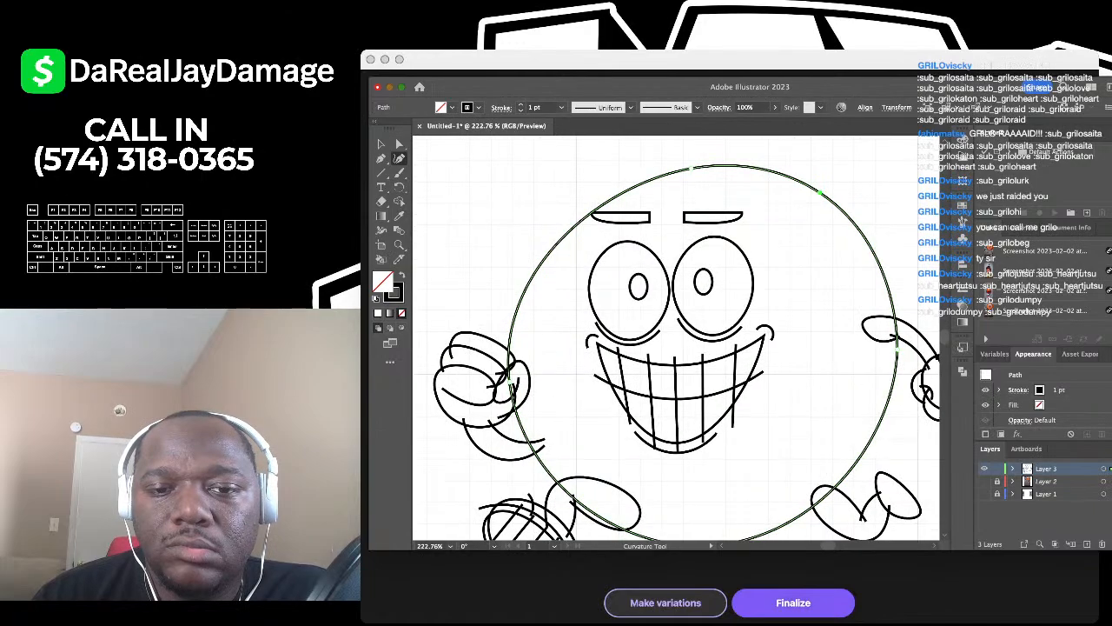
pyautogui.scroll(2, 567, 341)
pyautogui.scroll(3, 557, 293)
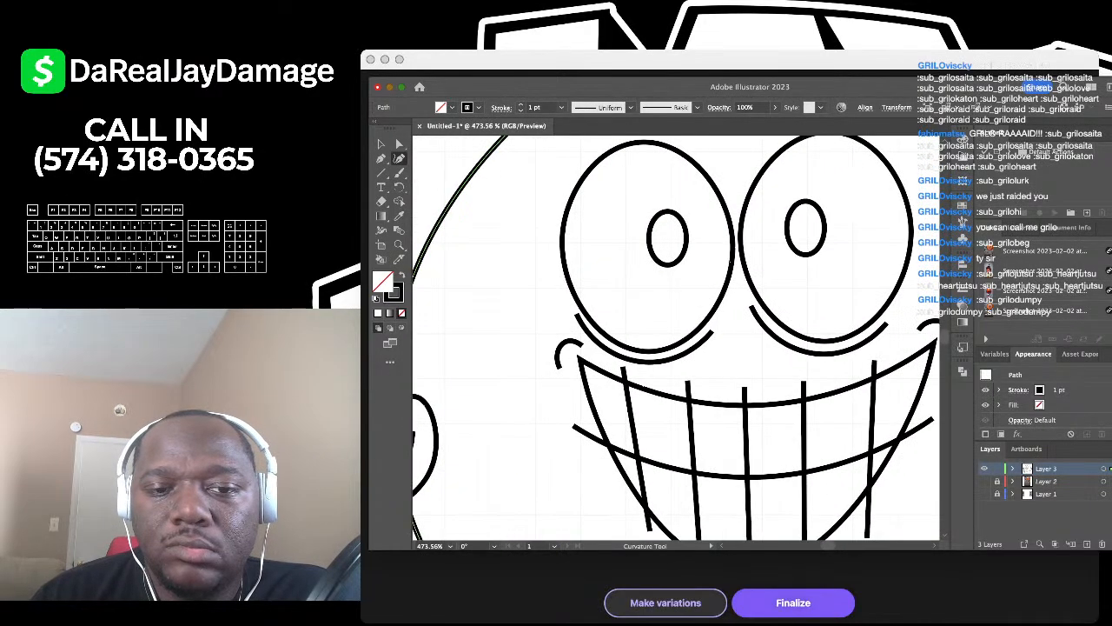
pyautogui.click(570, 298)
pyautogui.click(650, 336)
pyautogui.click(734, 287)
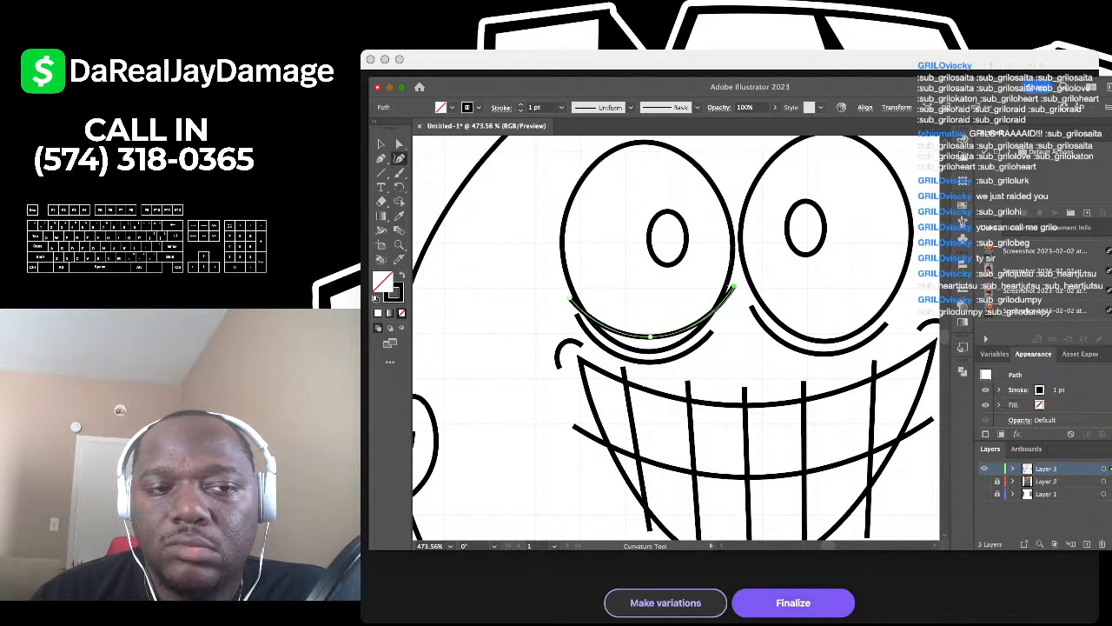
pyautogui.click(381, 144)
pyautogui.click(491, 234)
# Step: Draw an arched upper eyelid line across the top of the left eye, extending slightly past its outer edge
pyautogui.scroll(-3, 491, 234)
pyautogui.hscroll(2, 491, 235)
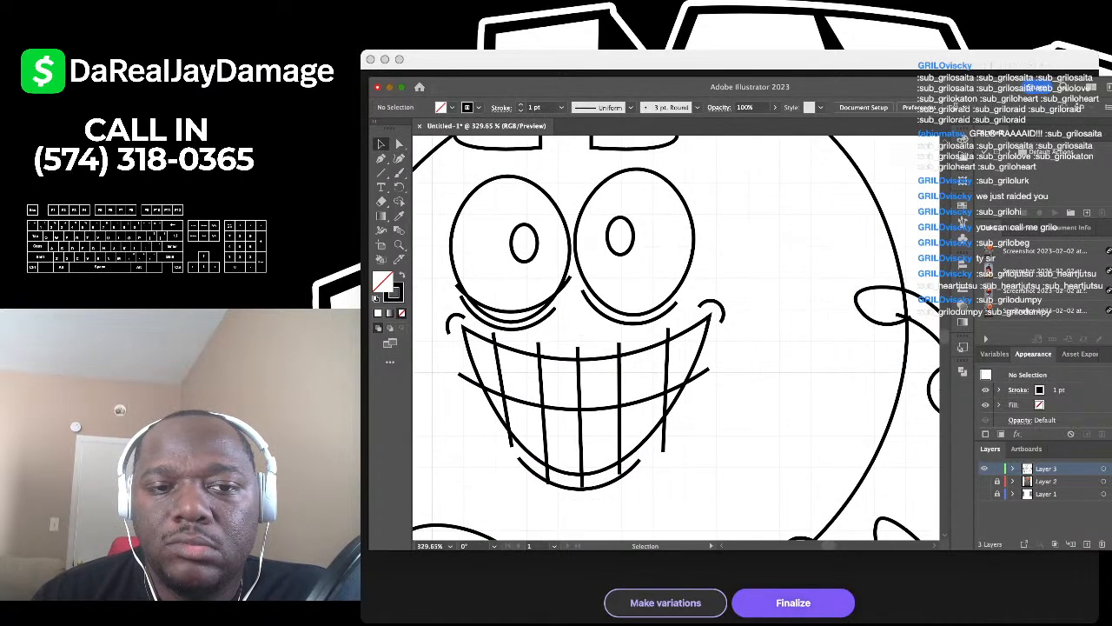
pyautogui.scroll(1, 519, 248)
pyautogui.hscroll(-2, 519, 248)
pyautogui.click(399, 159)
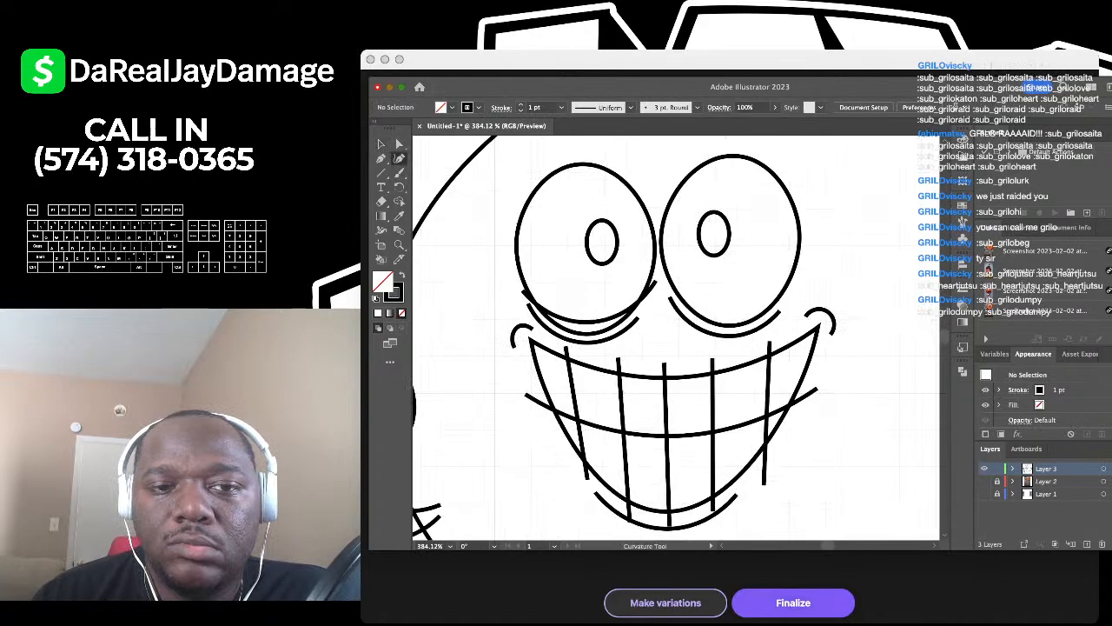
pyautogui.scroll(2, 492, 203)
pyautogui.click(513, 228)
pyautogui.click(605, 194)
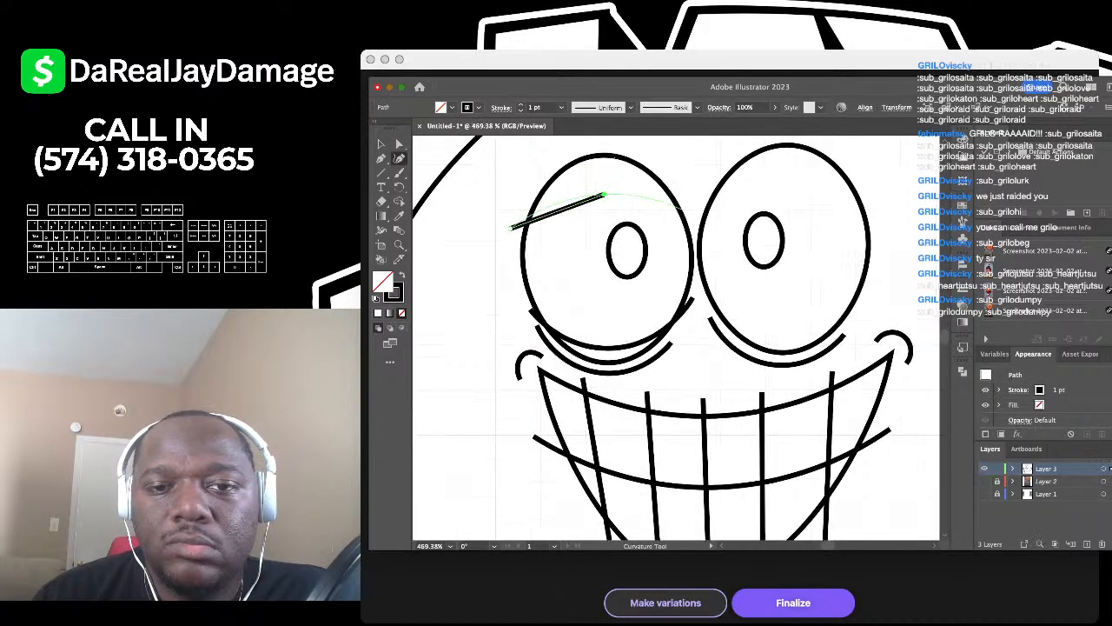
pyautogui.click(692, 214)
pyautogui.click(382, 144)
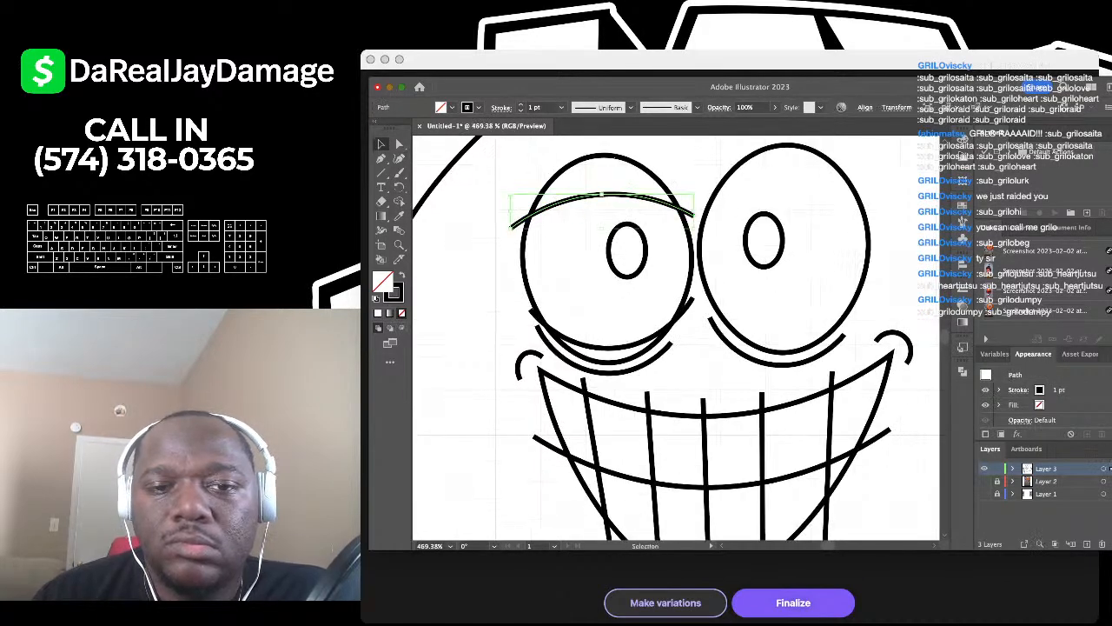
pyautogui.click(470, 209)
# Step: Draw a matching arched upper eyelid line across the top of the right eye with the Curvature tool
pyautogui.hscroll(3, 469, 208)
pyautogui.click(398, 159)
pyautogui.click(568, 207)
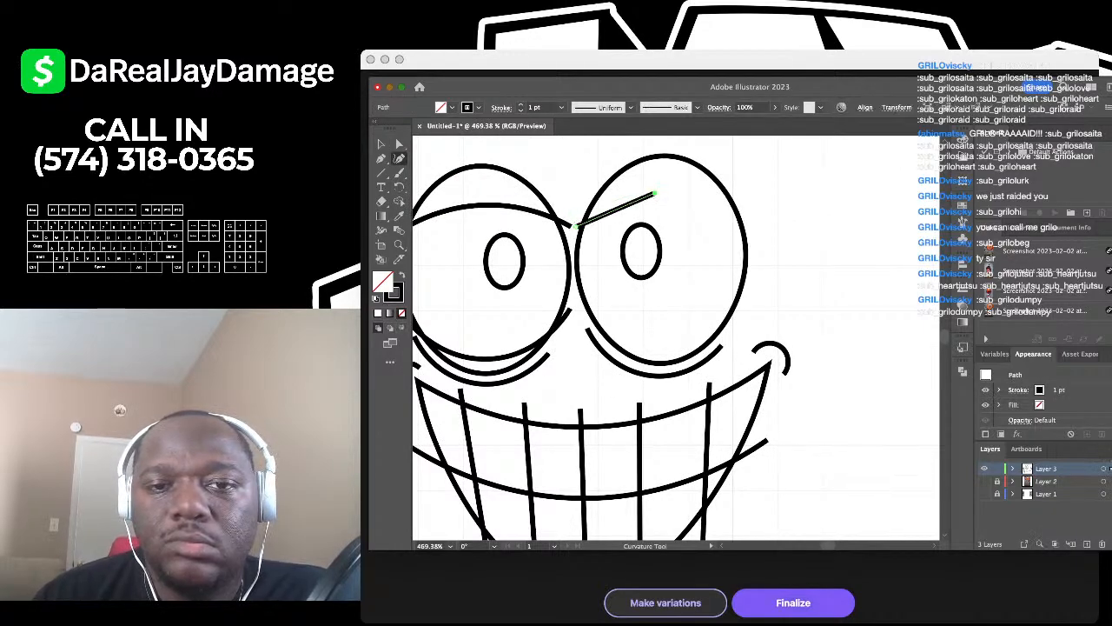
pyautogui.click(656, 193)
pyautogui.click(752, 215)
pyautogui.click(380, 144)
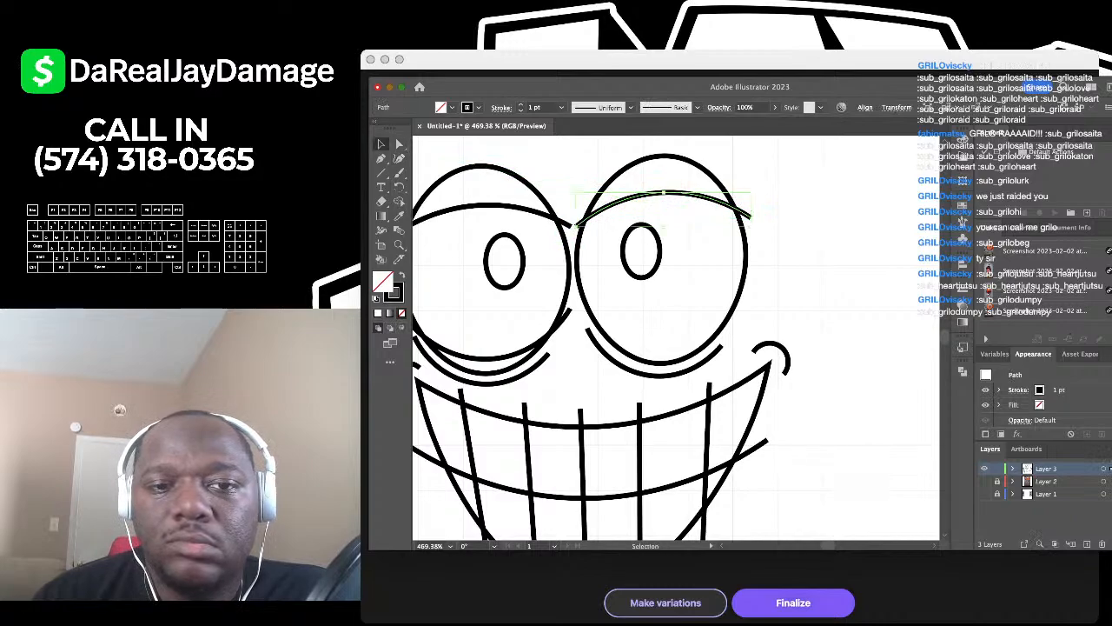
pyautogui.click(569, 165)
# Step: Draw a shorter arched crease line just above the left eye's upper eyelid with the Curvature tool
pyautogui.hscroll(-3, 569, 165)
pyautogui.click(399, 172)
pyautogui.click(399, 158)
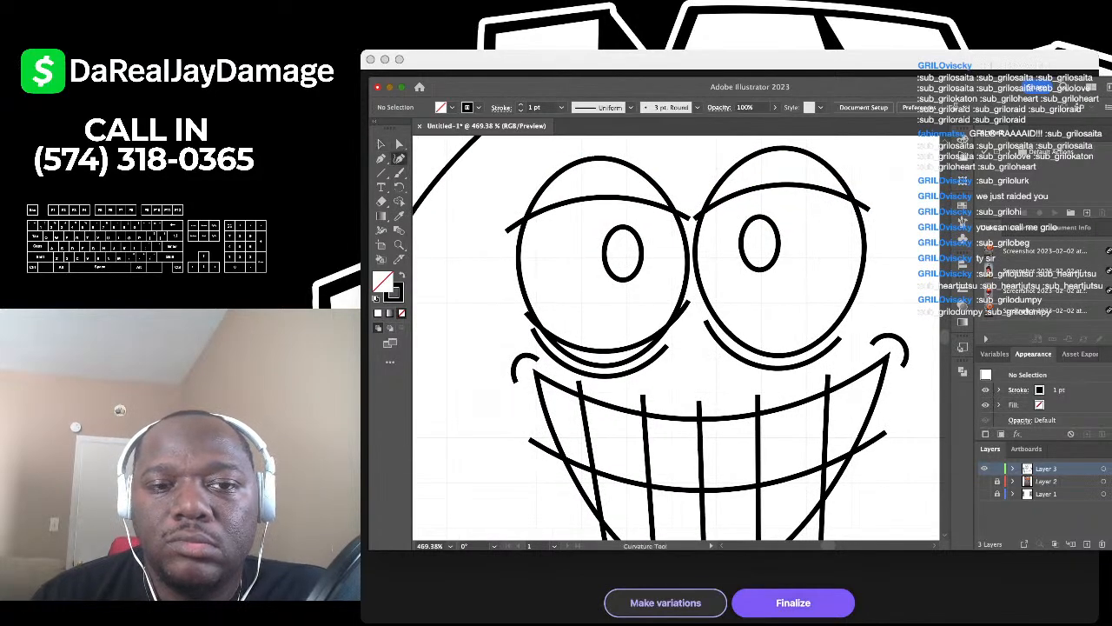
pyautogui.scroll(5, 551, 197)
pyautogui.click(540, 199)
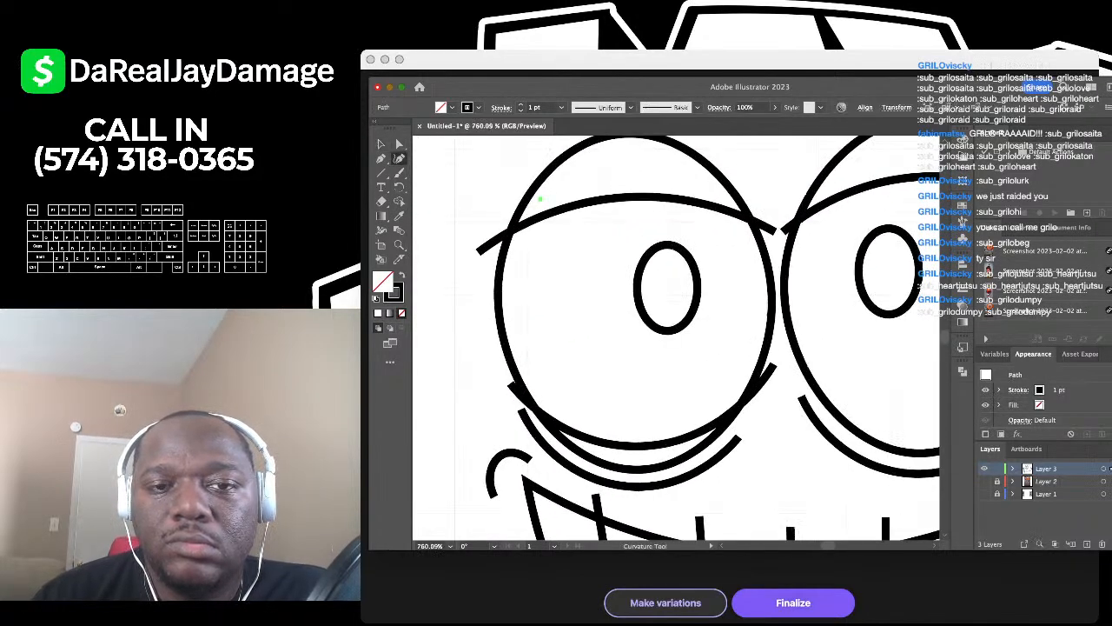
pyautogui.click(623, 178)
pyautogui.click(710, 190)
pyautogui.press('v')
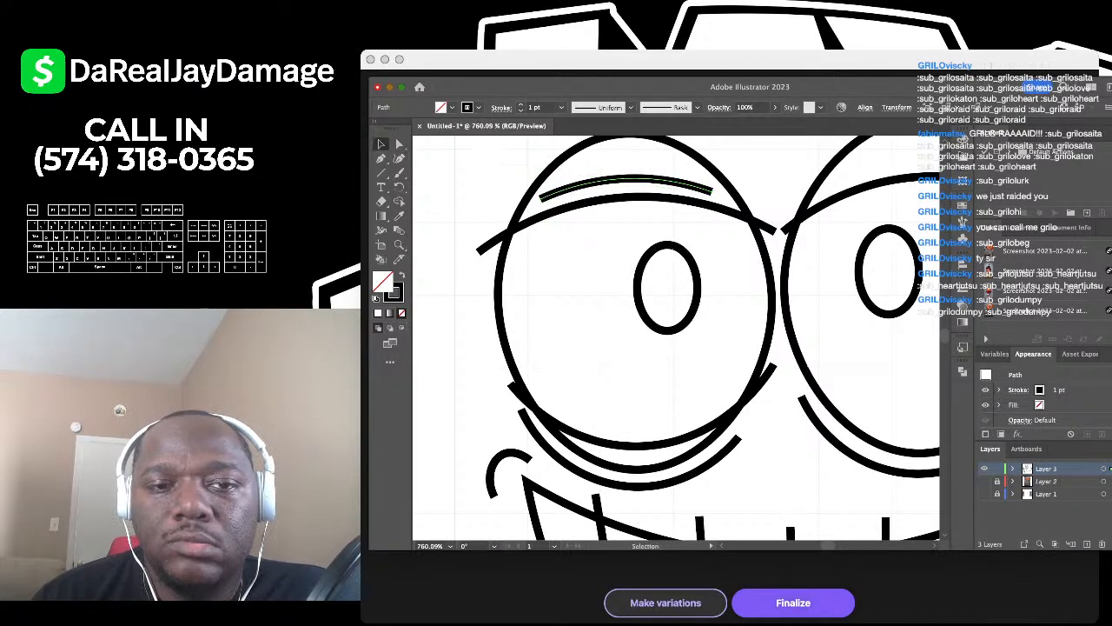
pyautogui.click(460, 191)
# Step: Draw a matching short crease line just above the right eye's upper eyelid with the Curvature tool
pyautogui.hscroll(5, 675, 338)
pyautogui.click(399, 159)
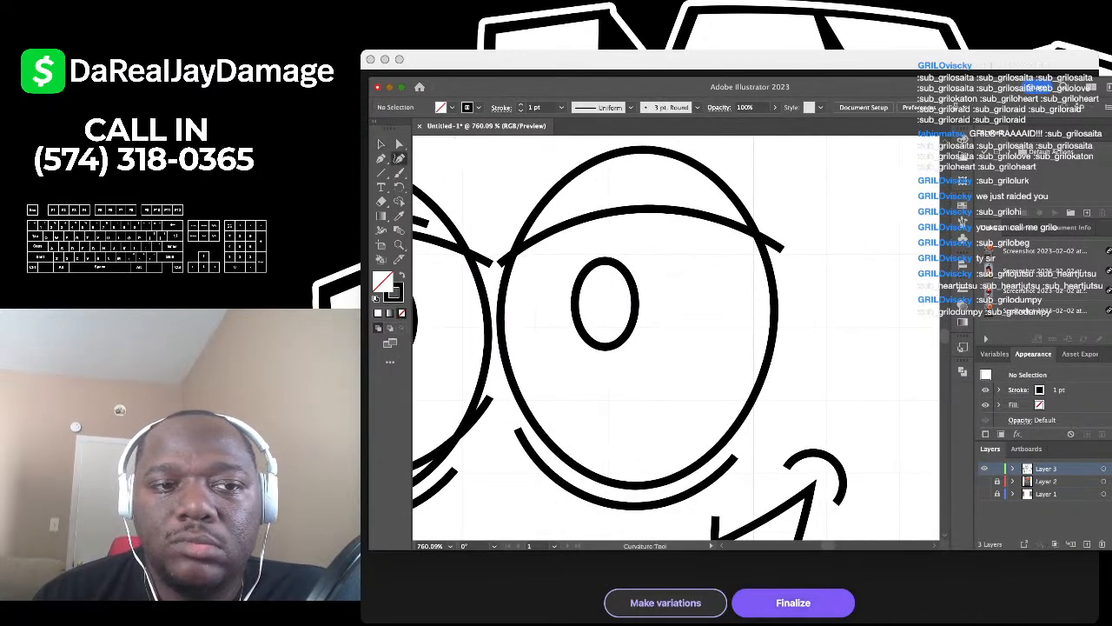
pyautogui.click(540, 225)
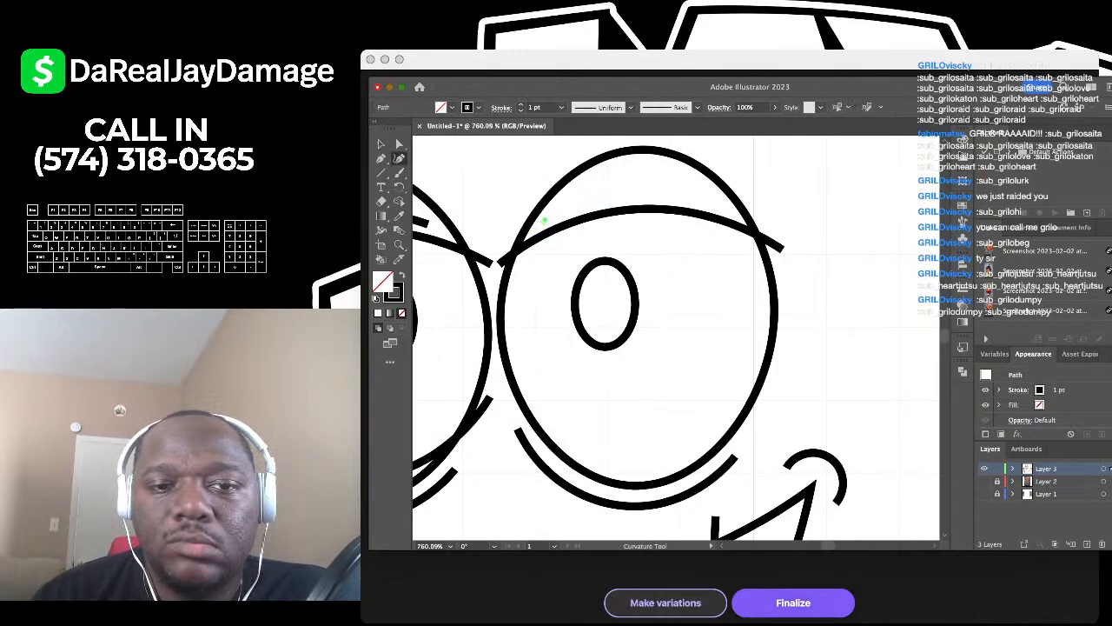
pyautogui.click(721, 207)
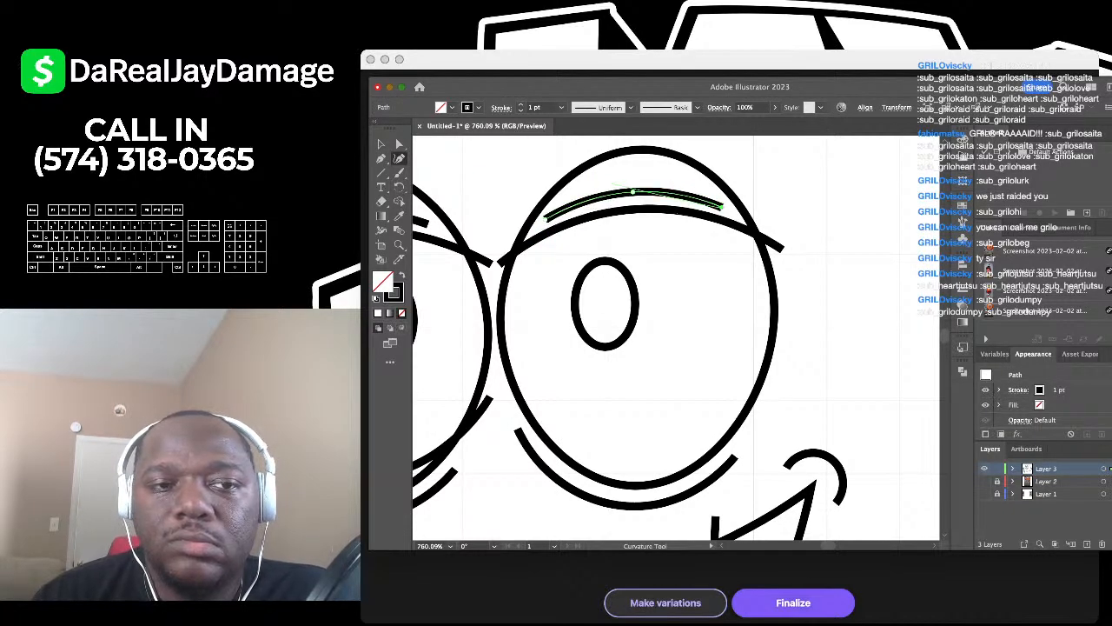
pyautogui.click(380, 144)
pyautogui.click(460, 180)
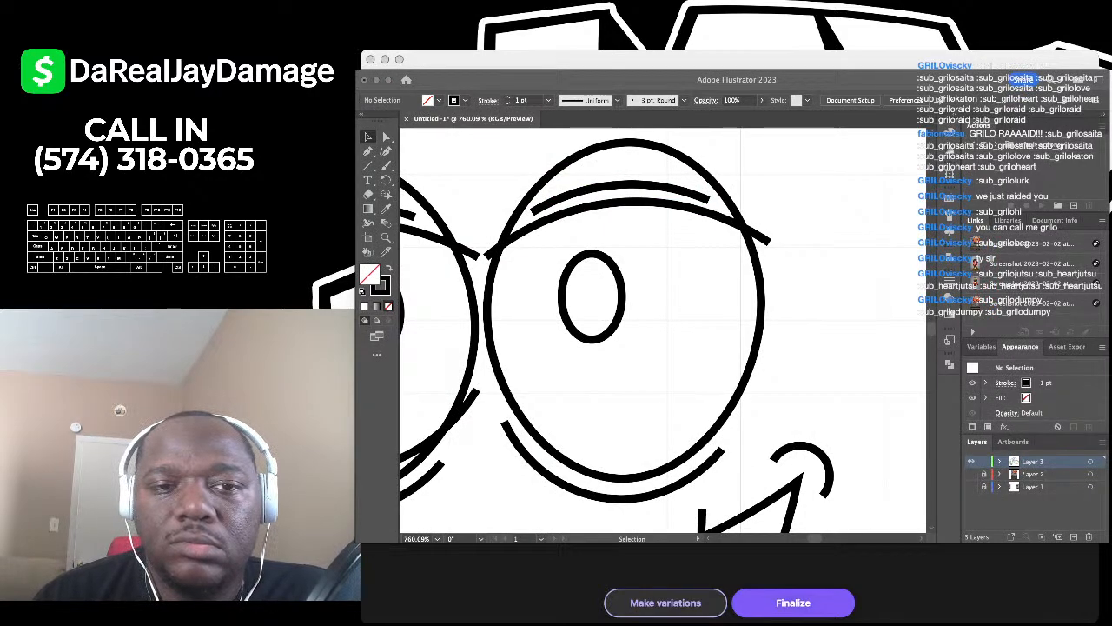
pyautogui.click(707, 275)
pyautogui.scroll(-4, 707, 275)
pyautogui.scroll(-4, 676, 339)
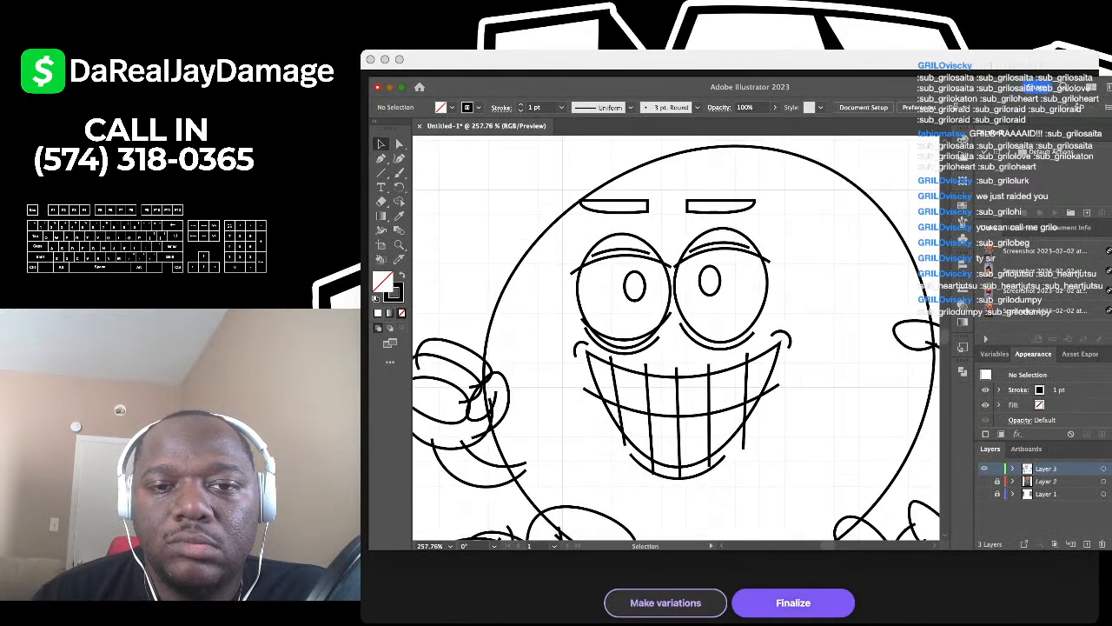
pyautogui.scroll(1, 639, 217)
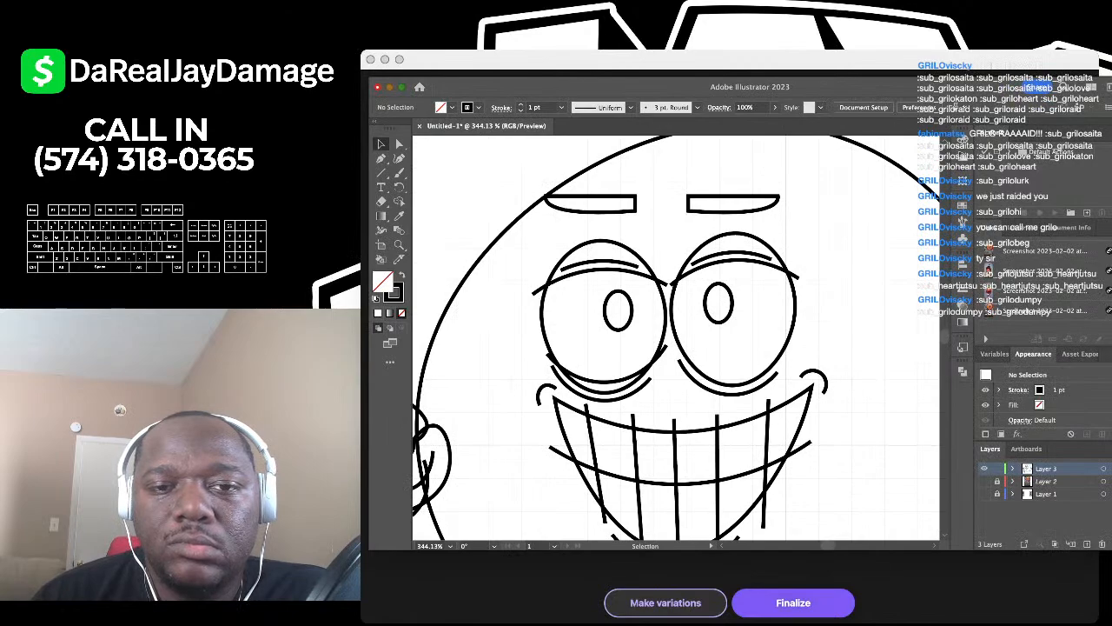
pyautogui.scroll(-4, 675, 339)
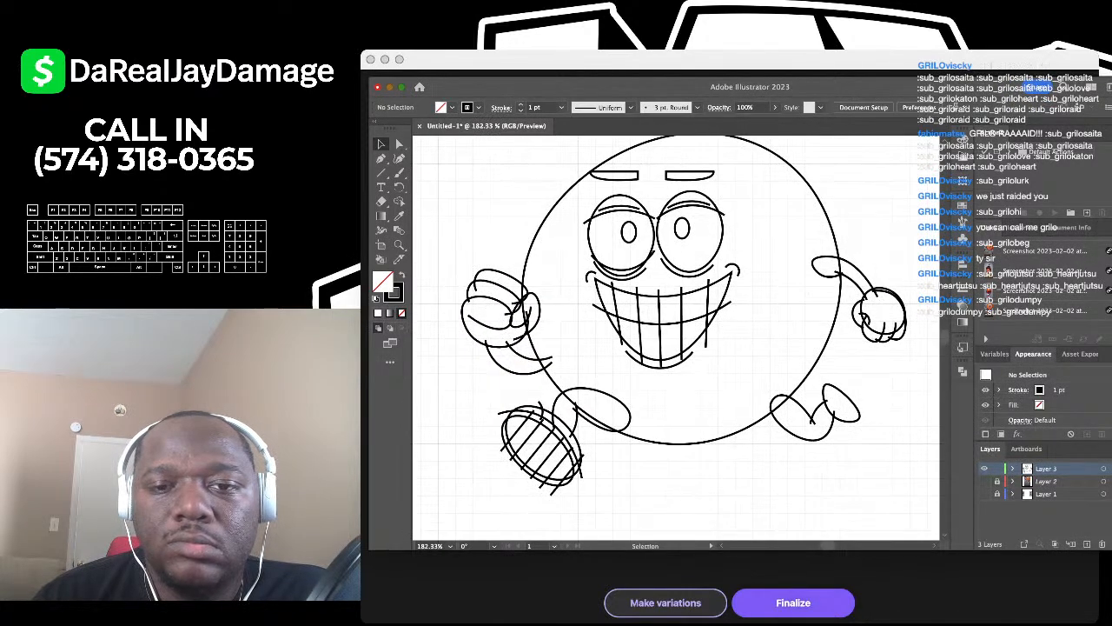
# Step: Select the eyebrows, eyes and mouth together and nudge the whole face left and slightly up inside the body circle
pyautogui.scroll(-2, 676, 339)
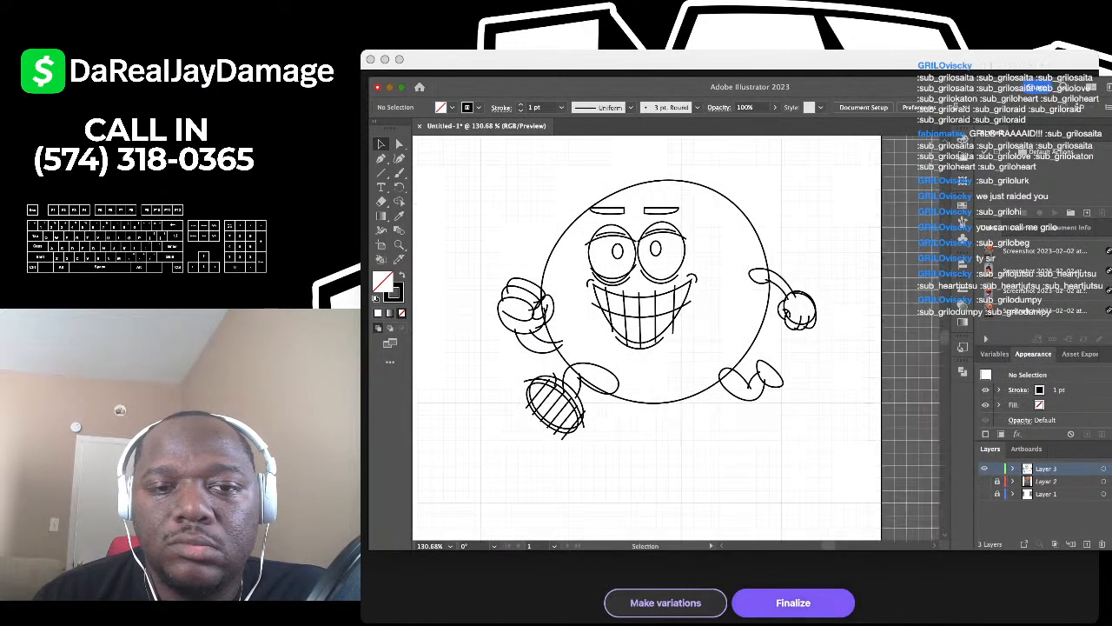
pyautogui.scroll(1, 660, 312)
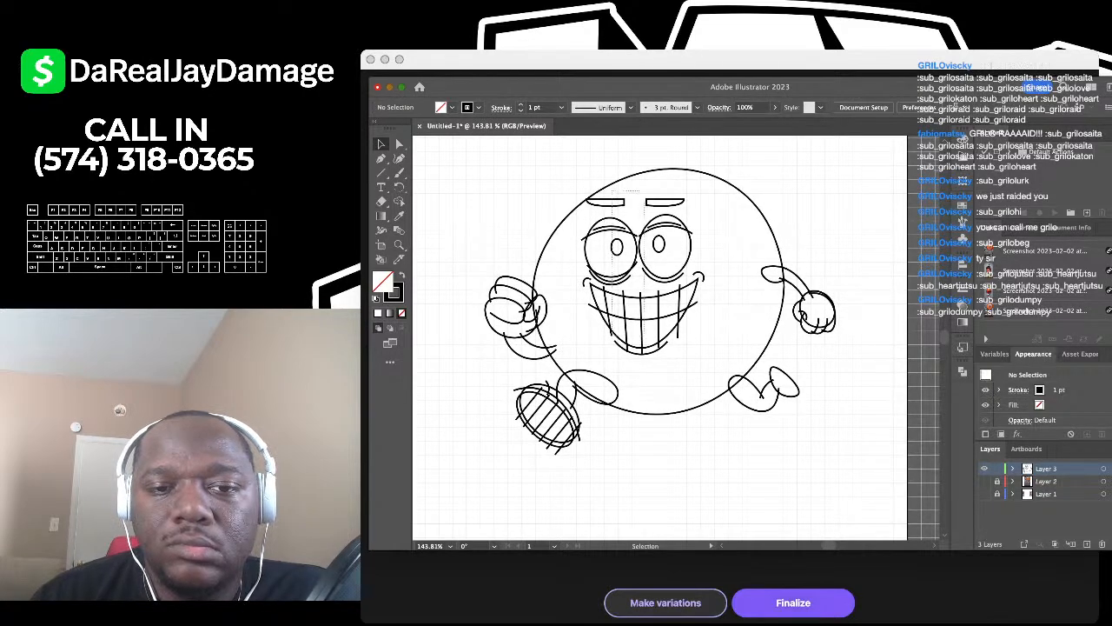
pyautogui.moveTo(640, 193); pyautogui.dragTo(691, 351)
pyautogui.moveTo(611, 191); pyautogui.dragTo(613, 192)
pyautogui.moveTo(558, 161); pyautogui.dragTo(719, 350)
pyautogui.keyDown('shift'); pyautogui.click(749, 376); pyautogui.keyUp('shift')
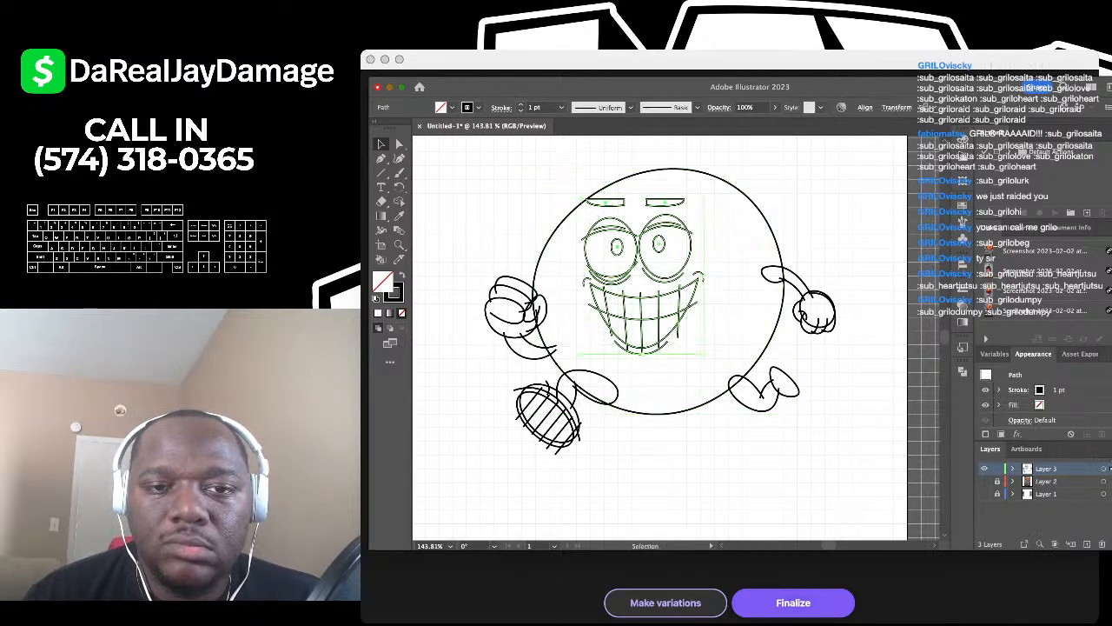
pyautogui.press('Left')
pyautogui.press('Left')
pyautogui.press('Left')
pyautogui.press('Left')
pyautogui.press('Left')
pyautogui.press('Left')
pyautogui.press('Left')
pyautogui.press('Left')
pyautogui.press('Left')
pyautogui.press('Left')
pyautogui.press('Left')
pyautogui.press('Left')
pyautogui.press('Up')
pyautogui.press('Up')
pyautogui.press('Up')
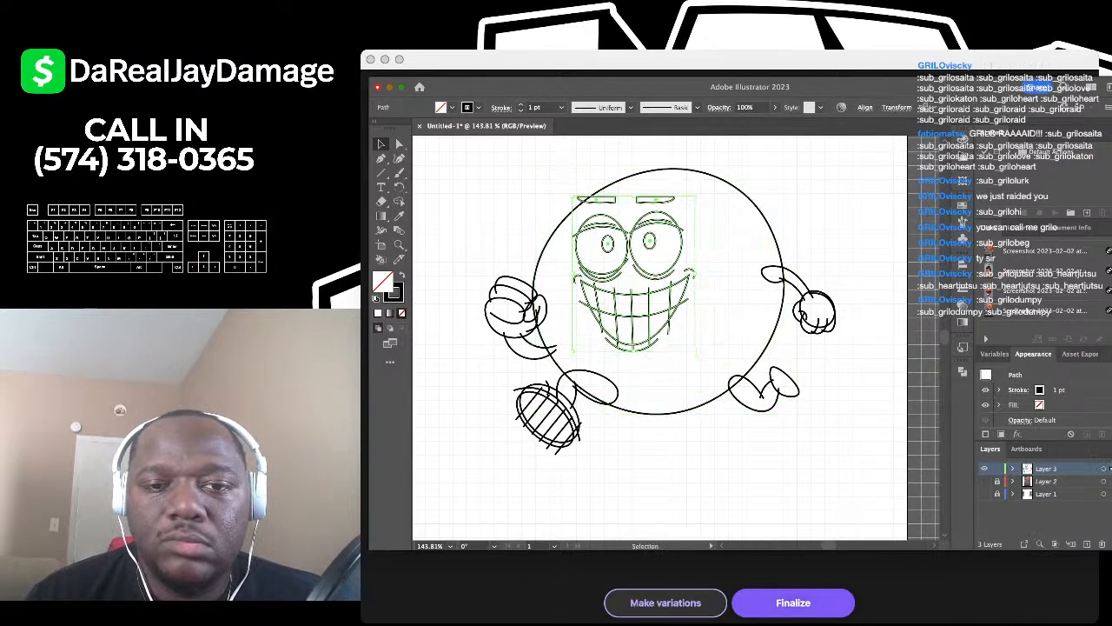
# Step: Squeeze the body circle, right arm and right leg together horizontally, pulling their right side inward to make the body narrower
pyautogui.moveTo(851, 252); pyautogui.dragTo(720, 431)
pyautogui.moveTo(835, 291); pyautogui.dragTo(804, 292)
pyautogui.click(826, 263)
pyautogui.scroll(-5, 825, 263)
pyautogui.scroll(3, 825, 263)
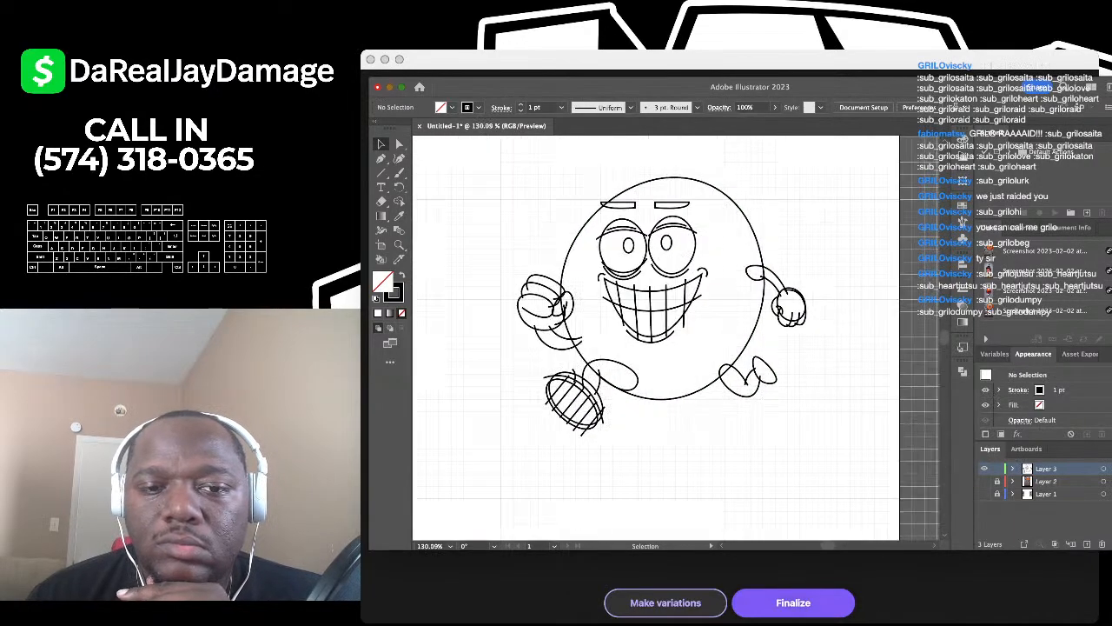
# Step: Make Layer 1 visible so the reference images appear beside the character drawing
pyautogui.hscroll(-1, 825, 264)
pyautogui.press('super+Tab')
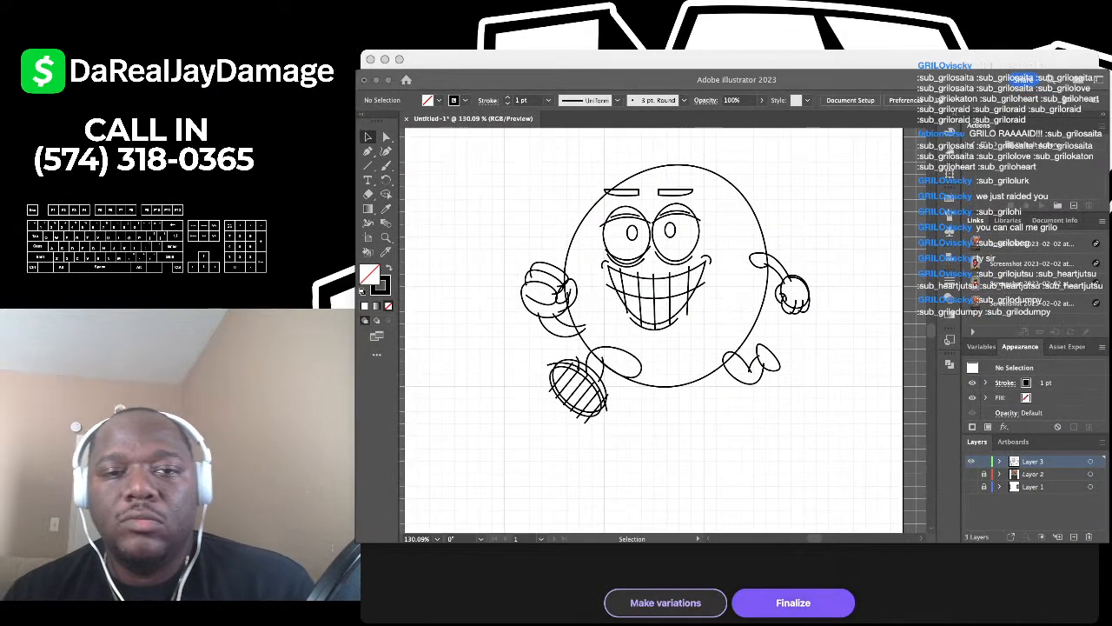
pyautogui.press('super+Tab')
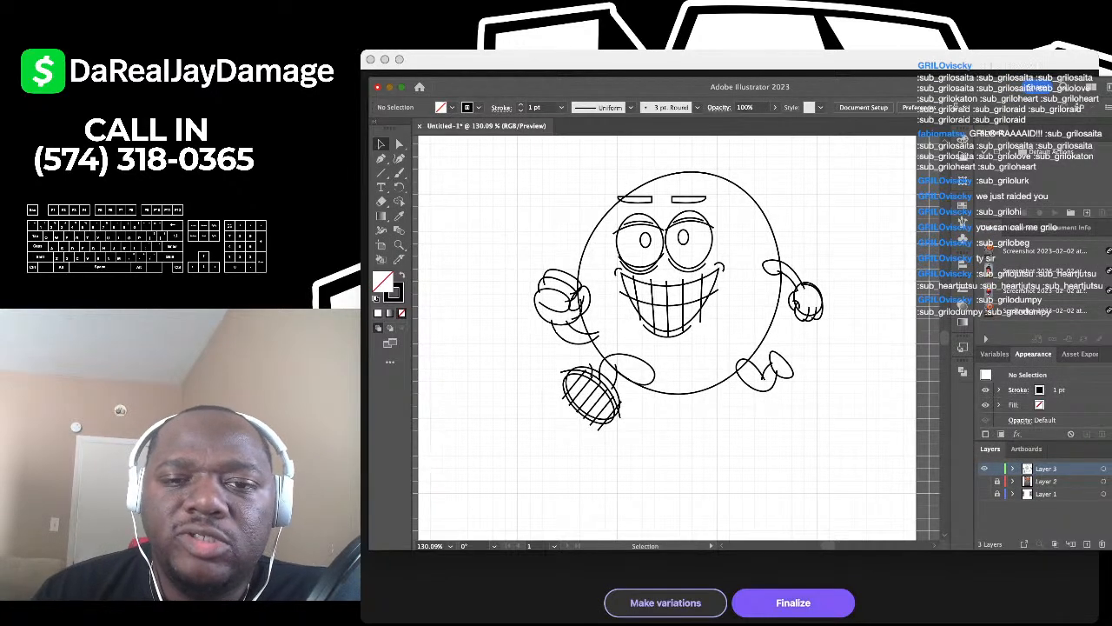
pyautogui.scroll(5, 708, 216)
pyautogui.scroll(-6, 707, 215)
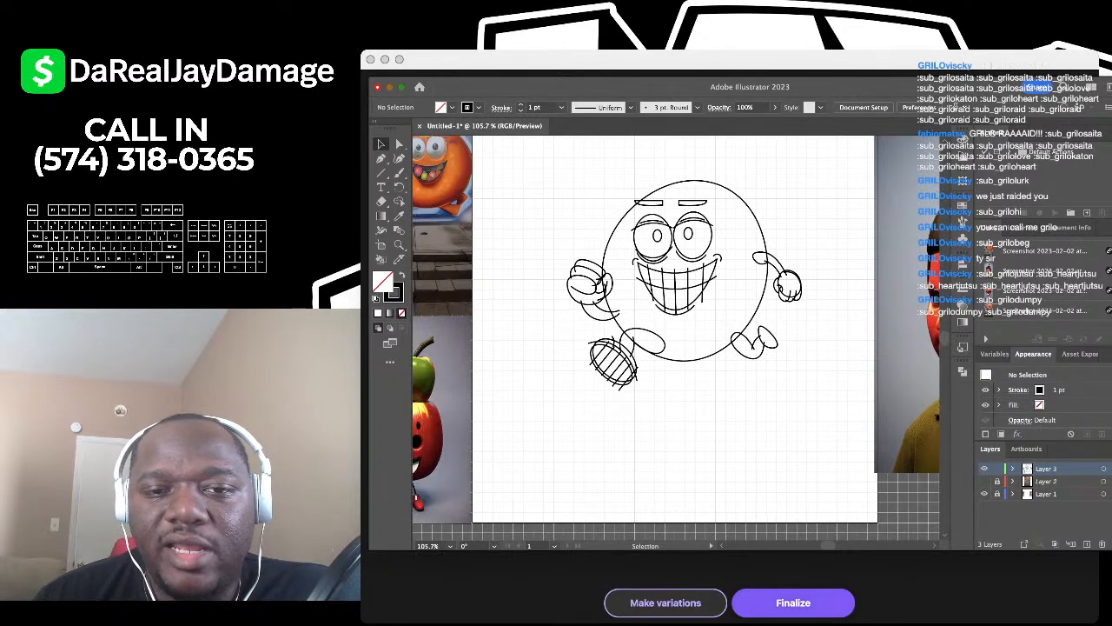
pyautogui.scroll(2, 676, 339)
pyautogui.hscroll(-2, 676, 339)
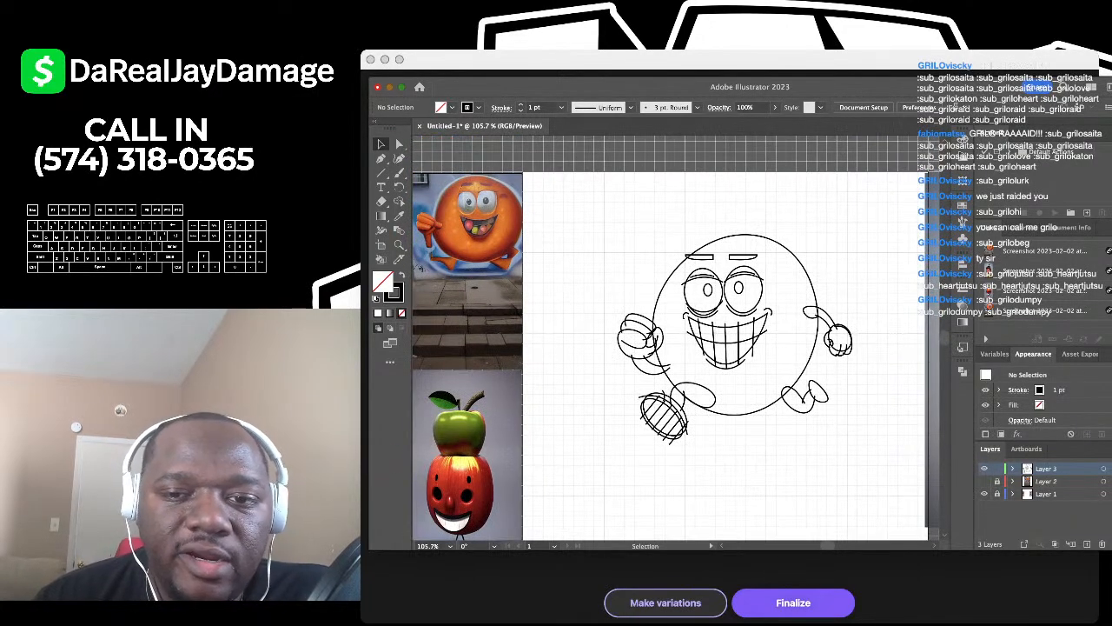
# Step: Examine the orange character mural reference up close and compare its face and limbs with the outline drawing
pyautogui.scroll(3, 791, 348)
pyautogui.scroll(-3, 791, 348)
pyautogui.hscroll(-1, 791, 347)
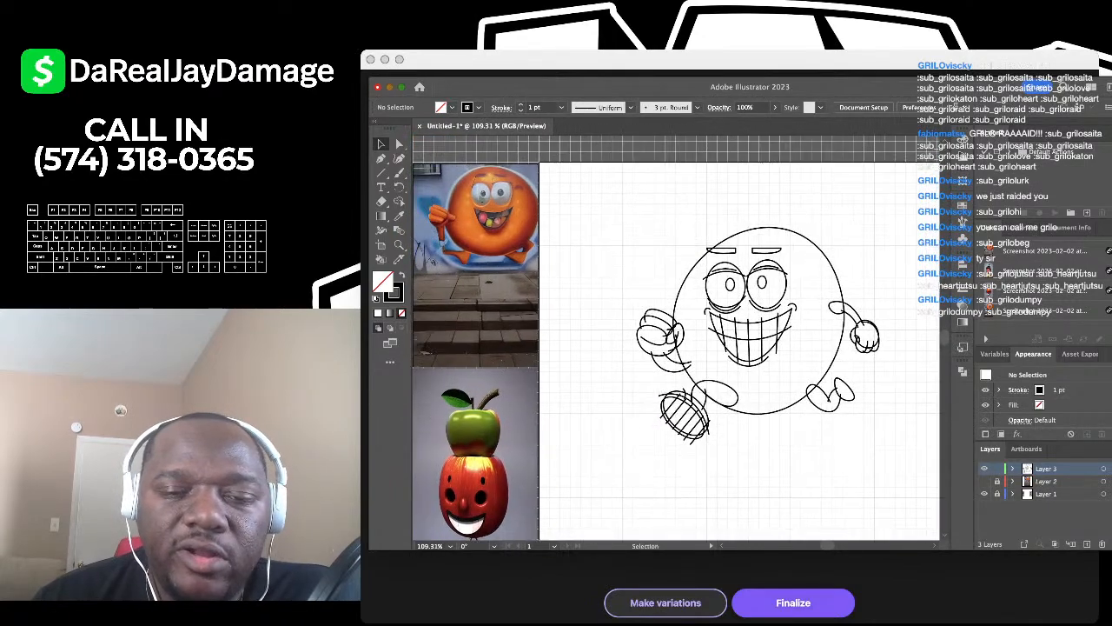
pyautogui.hscroll(-1, 786, 346)
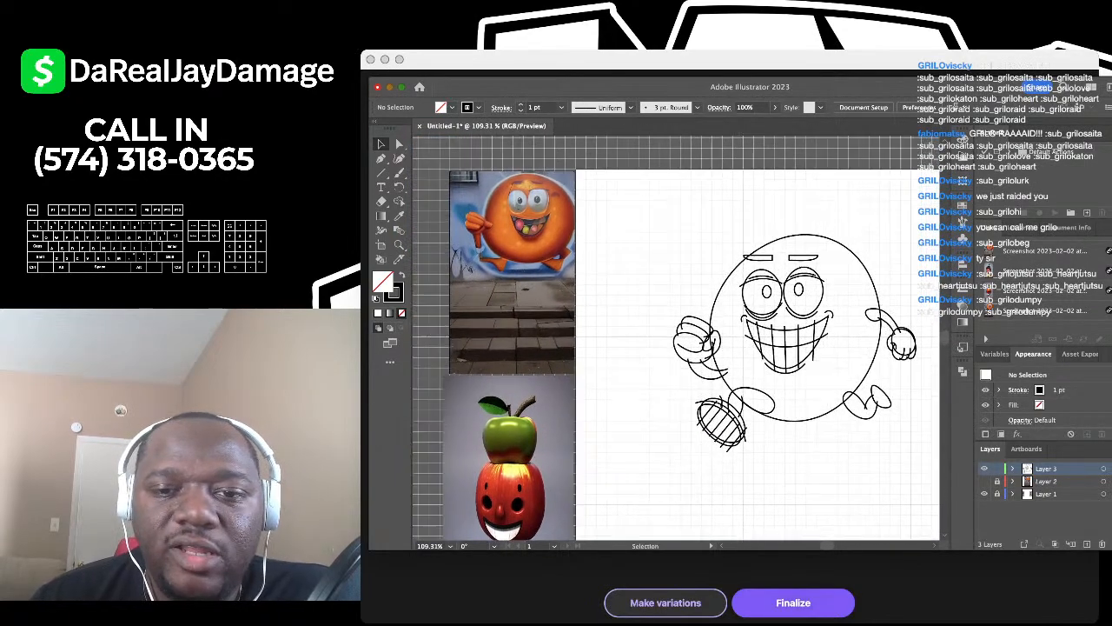
pyautogui.scroll(2, 786, 345)
pyautogui.hscroll(-3, 787, 346)
pyautogui.scroll(2, 786, 346)
pyautogui.scroll(5, 597, 235)
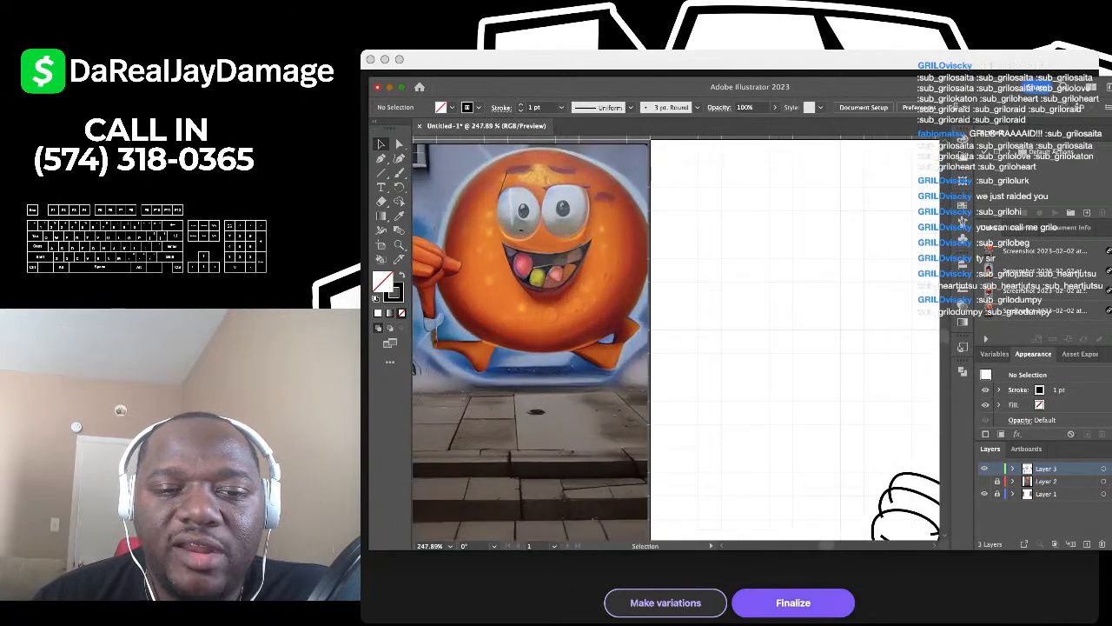
pyautogui.hscroll(-2, 597, 235)
pyautogui.scroll(1, 596, 235)
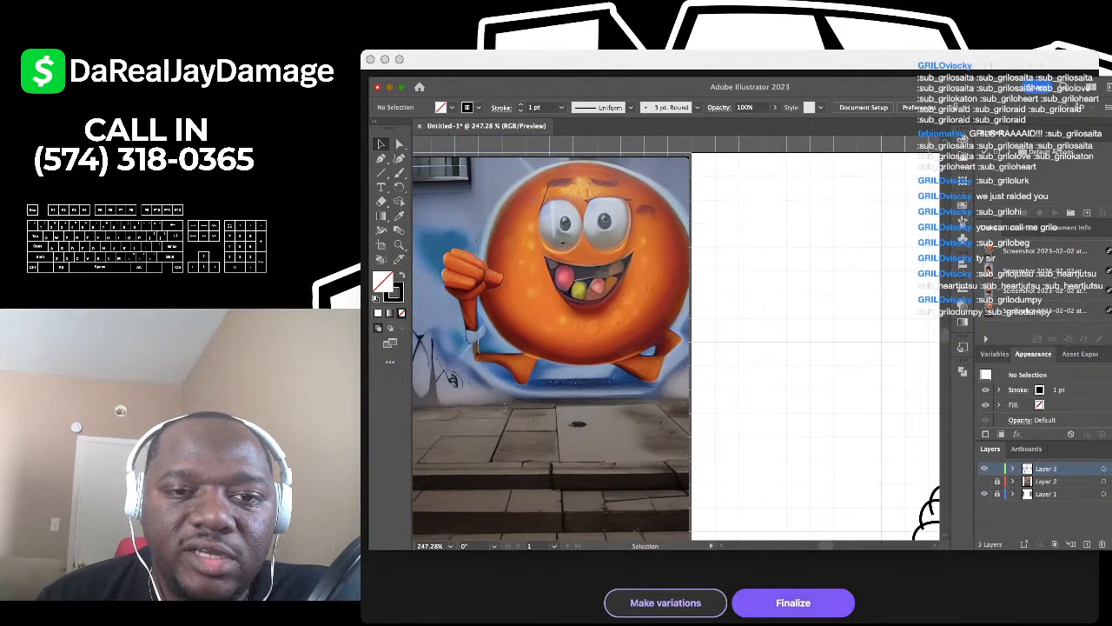
pyautogui.scroll(-3, 595, 239)
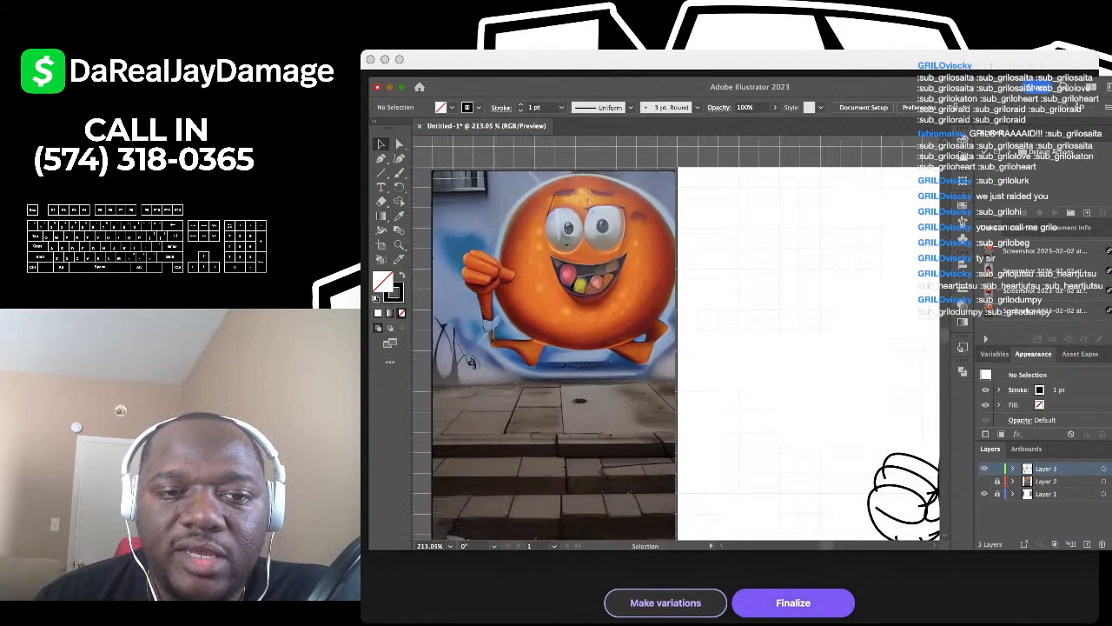
pyautogui.scroll(8, 504, 261)
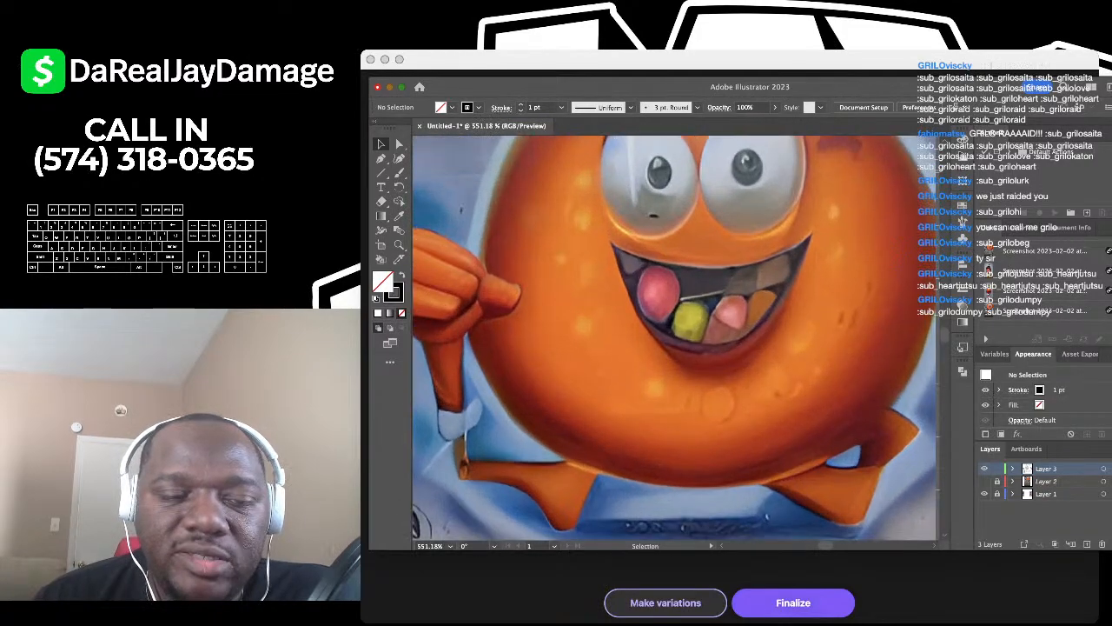
pyautogui.scroll(-8, 493, 276)
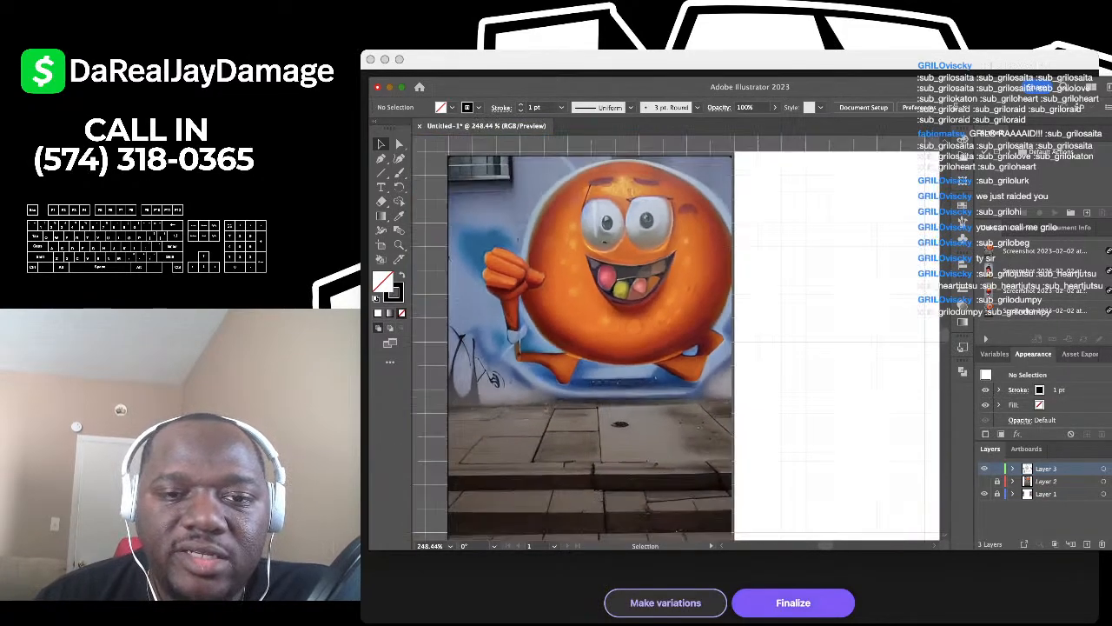
pyautogui.scroll(-4, 676, 339)
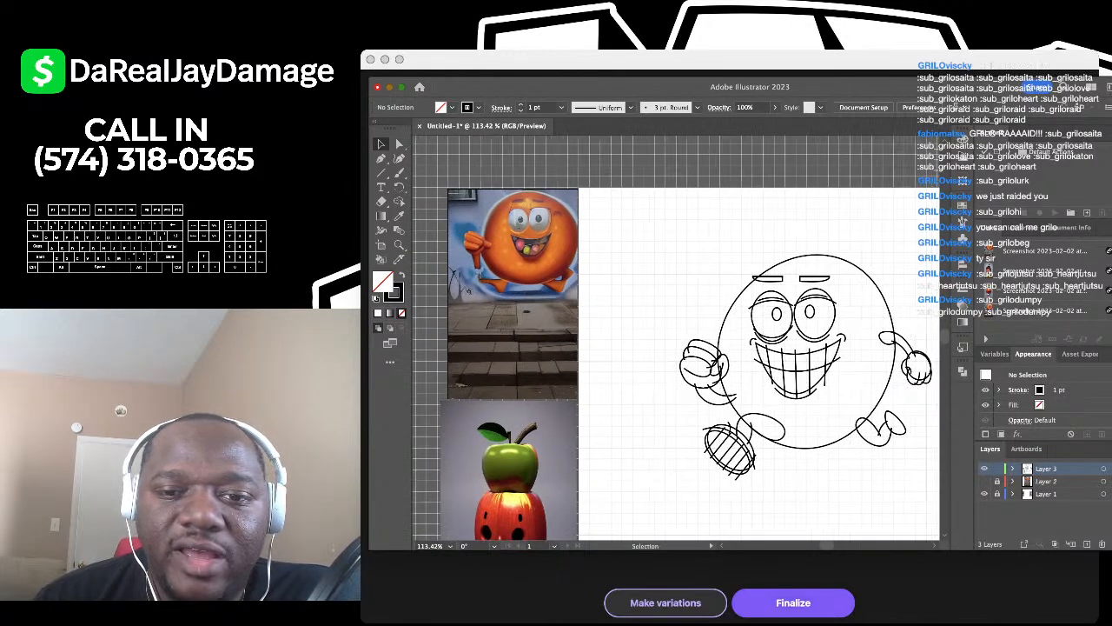
pyautogui.hscroll(2, 676, 338)
pyautogui.scroll(-1, 676, 338)
pyautogui.scroll(3, 676, 338)
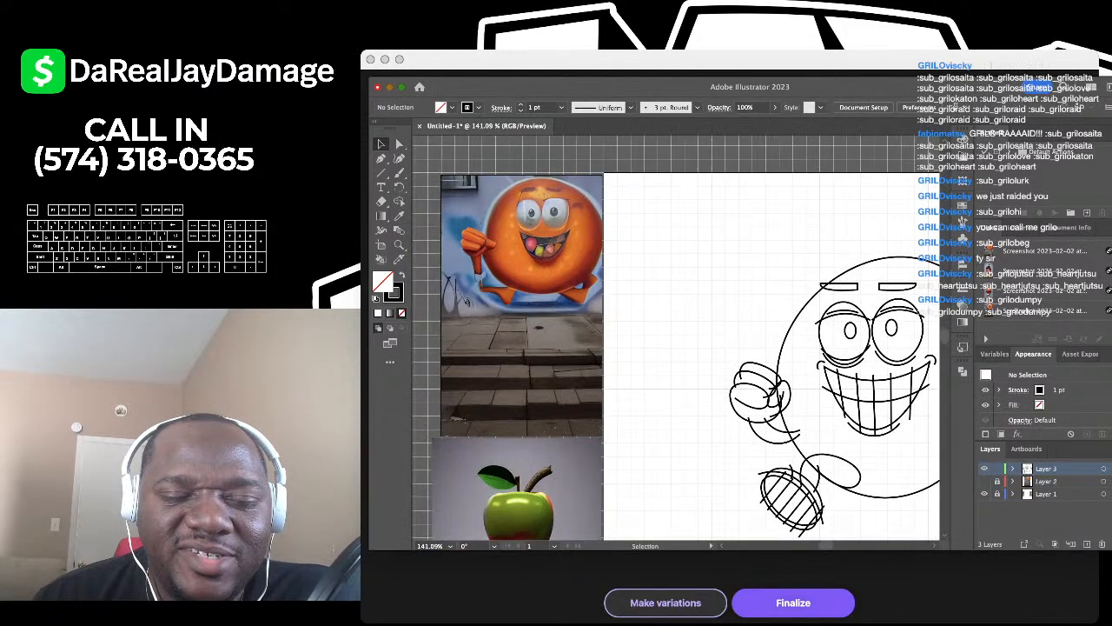
pyautogui.scroll(-2, 676, 338)
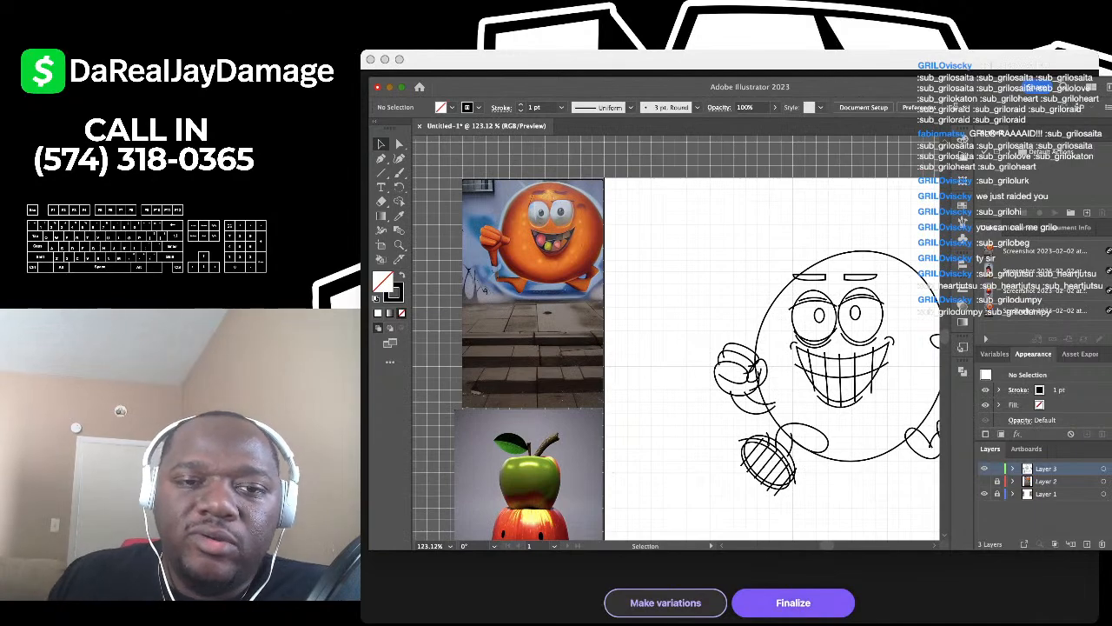
pyautogui.hscroll(3, 676, 338)
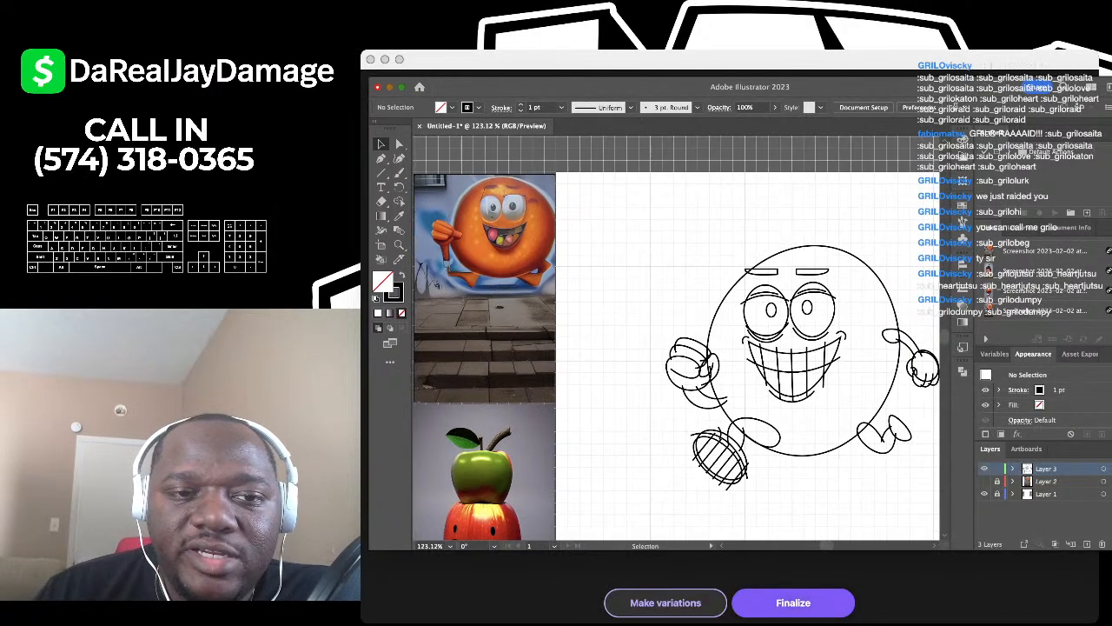
pyautogui.hscroll(-1, 675, 338)
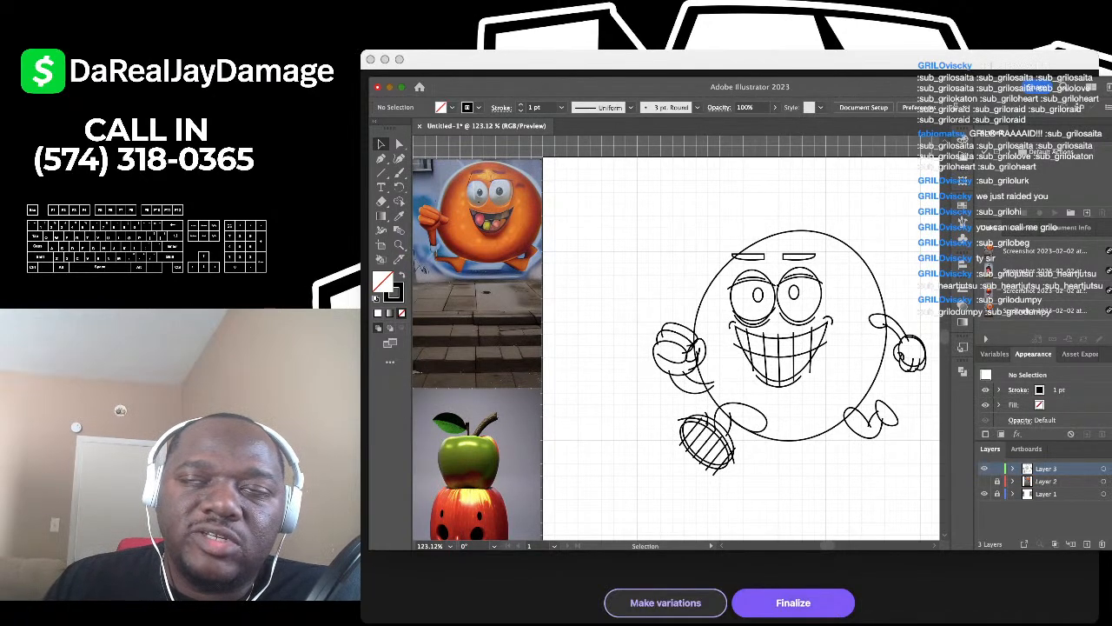
# Step: Examine the red apple character reference, including its grin, thin legs and red shoes
pyautogui.scroll(-5, 676, 338)
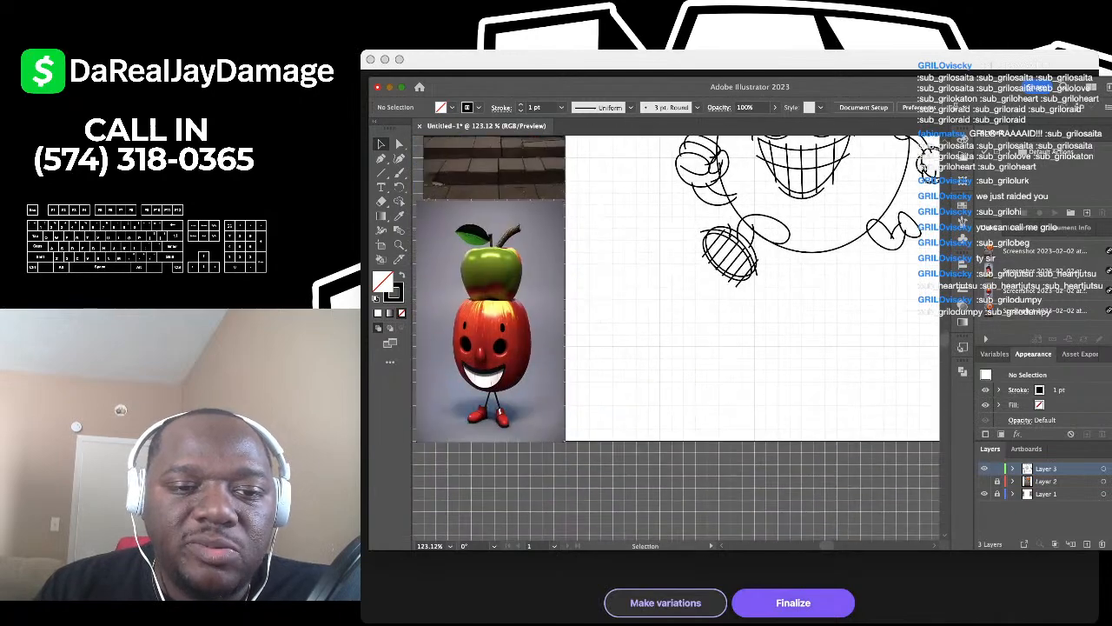
pyautogui.scroll(5, 676, 338)
pyautogui.scroll(-1, 676, 338)
pyautogui.scroll(1, 676, 338)
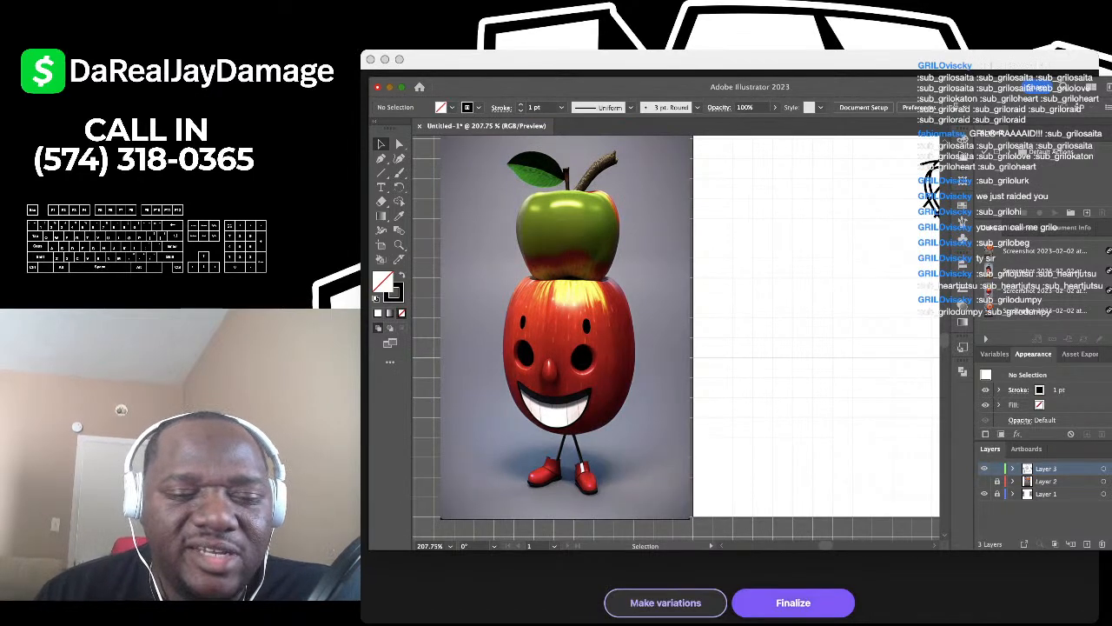
pyautogui.scroll(-3, 676, 338)
pyautogui.scroll(5, 676, 338)
pyautogui.hscroll(-1, 676, 338)
pyautogui.scroll(3, 676, 338)
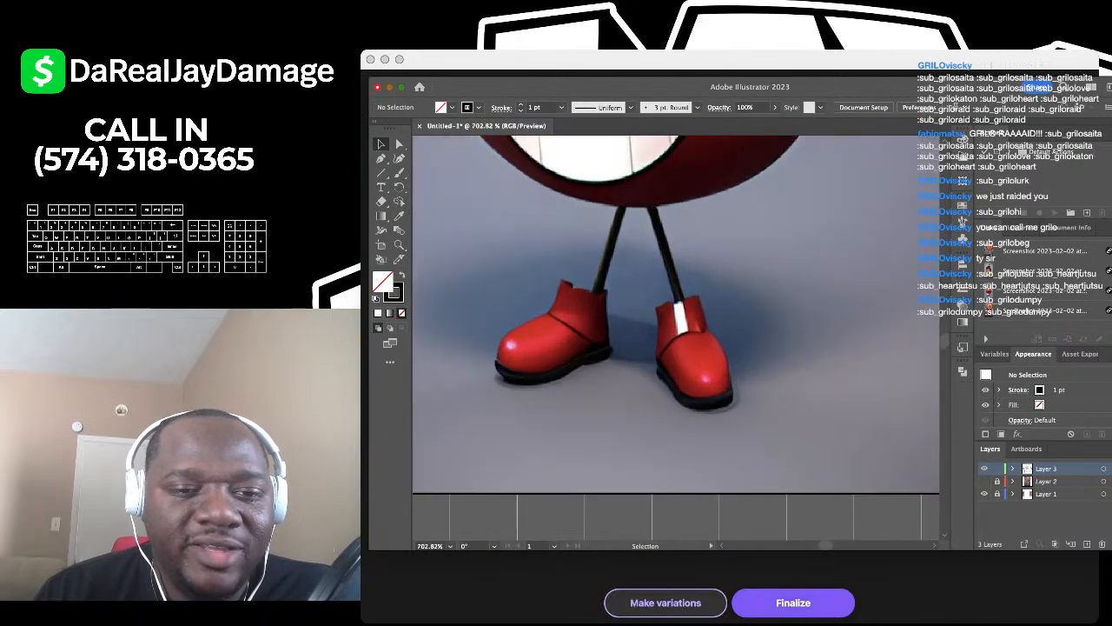
pyautogui.scroll(-6, 676, 338)
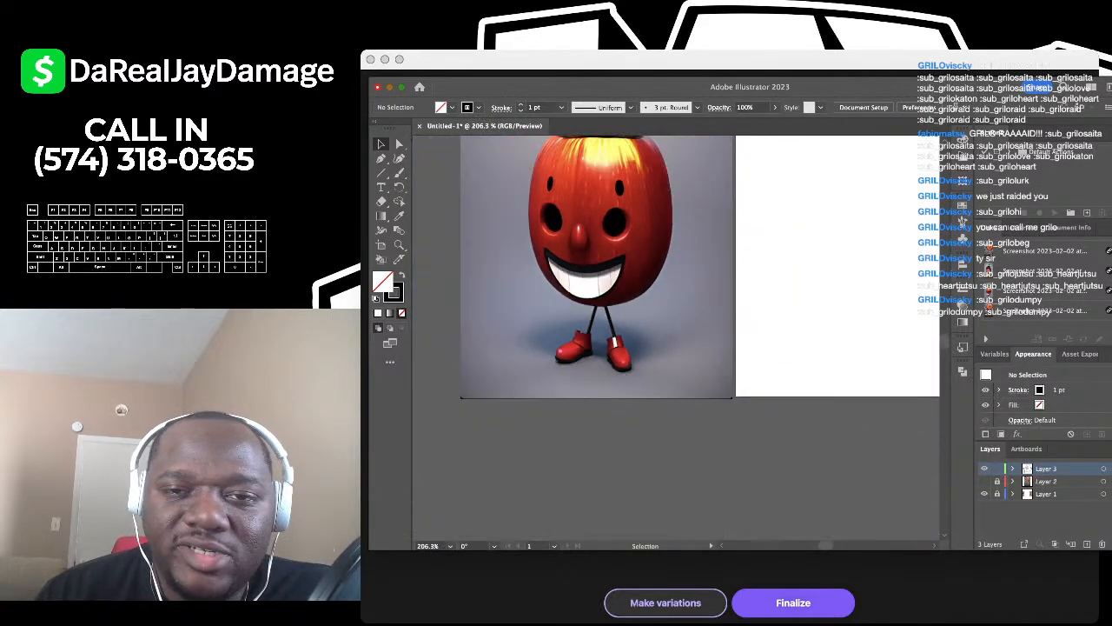
pyautogui.scroll(-6, 676, 338)
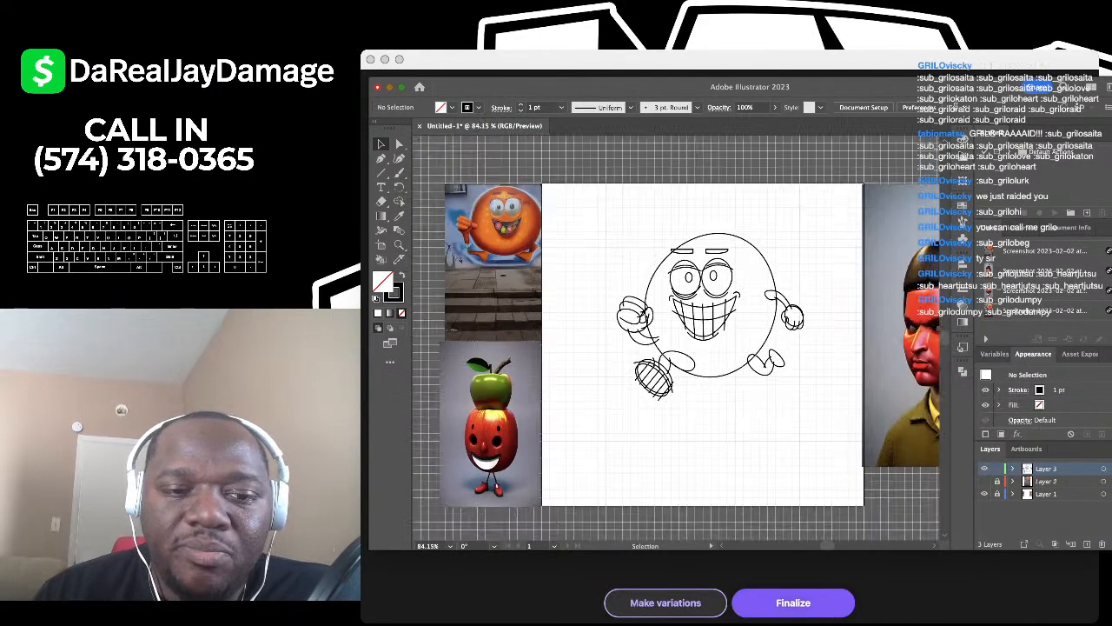
pyautogui.scroll(4, 675, 338)
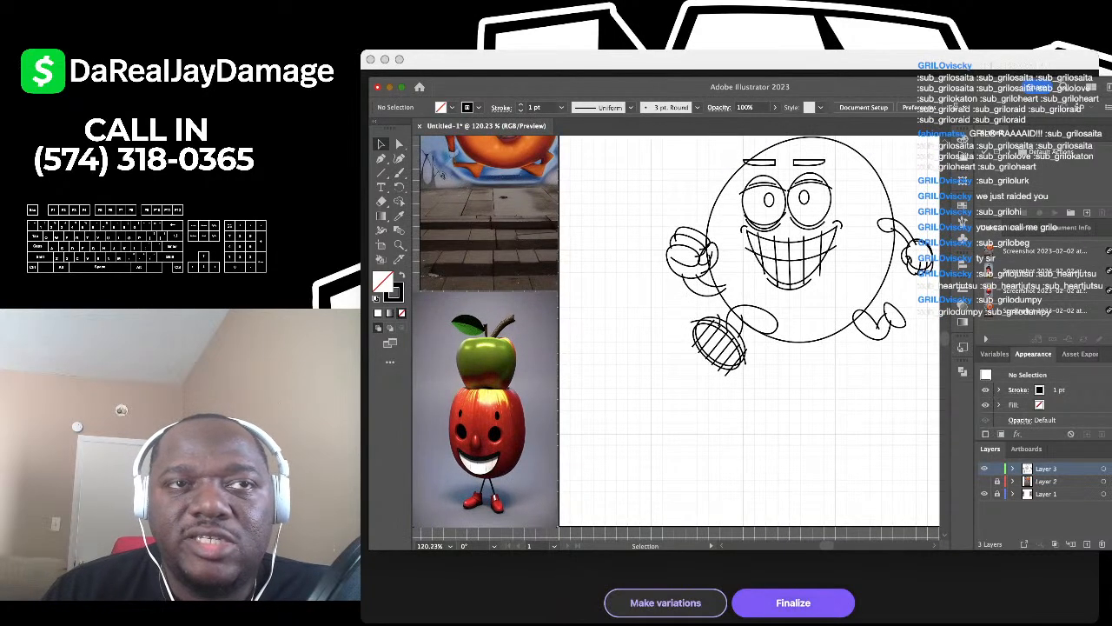
pyautogui.scroll(-2, 676, 338)
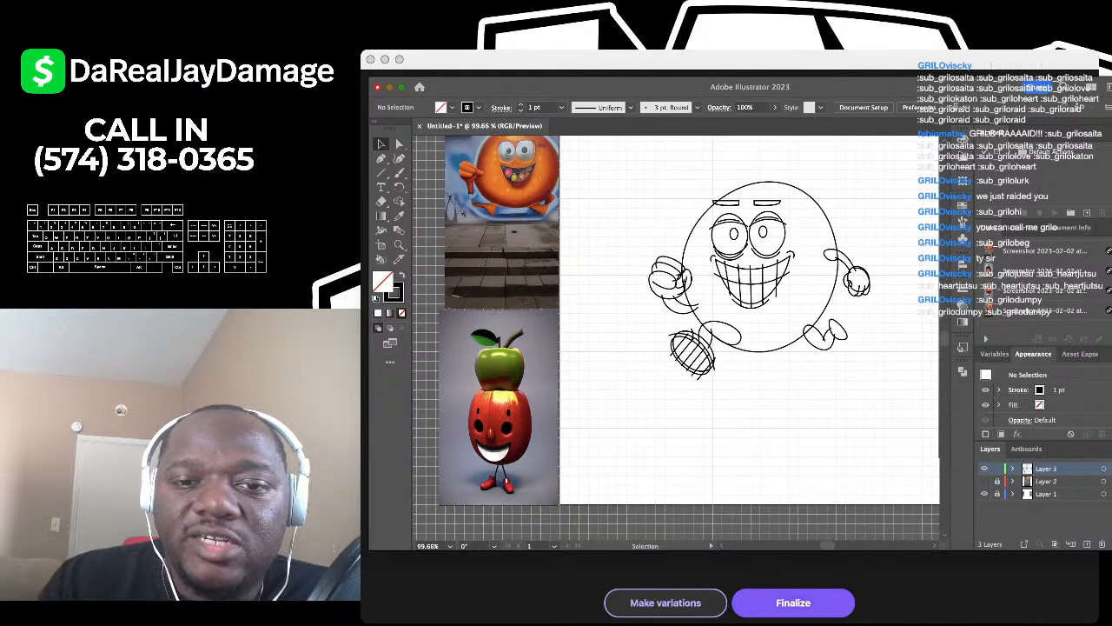
pyautogui.scroll(-2, 643, 247)
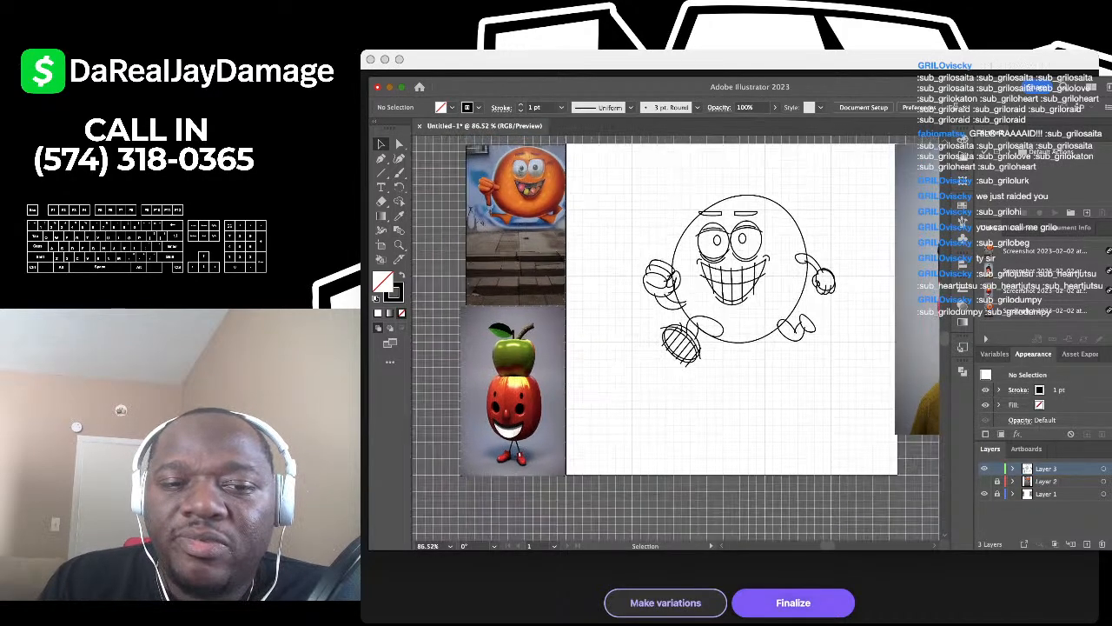
pyautogui.scroll(3, 548, 271)
pyautogui.scroll(-3, 543, 260)
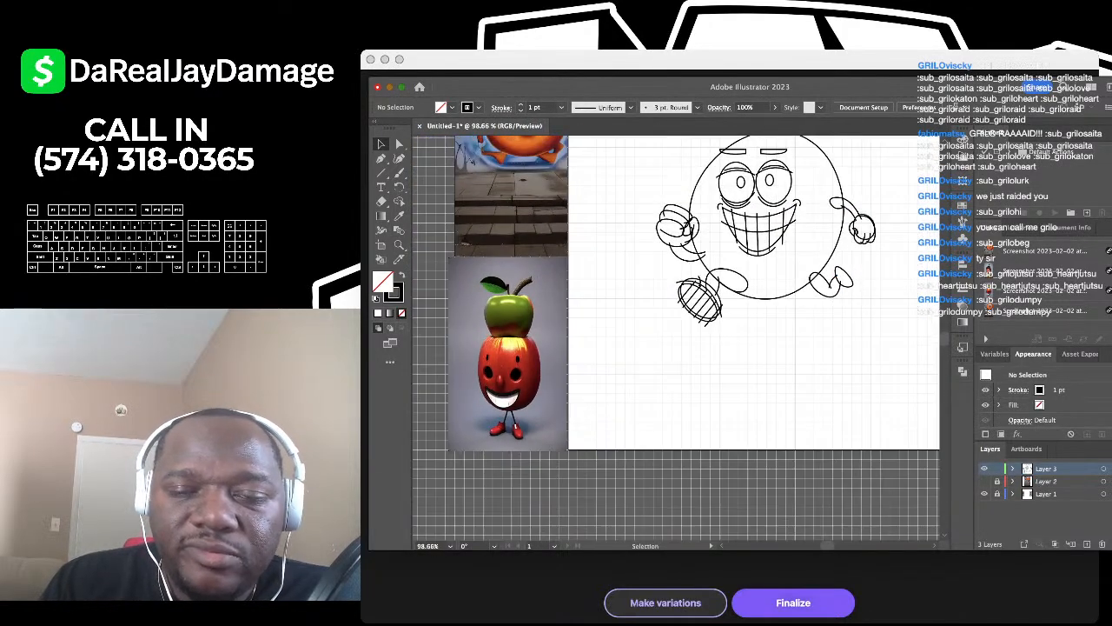
pyautogui.scroll(3, 543, 261)
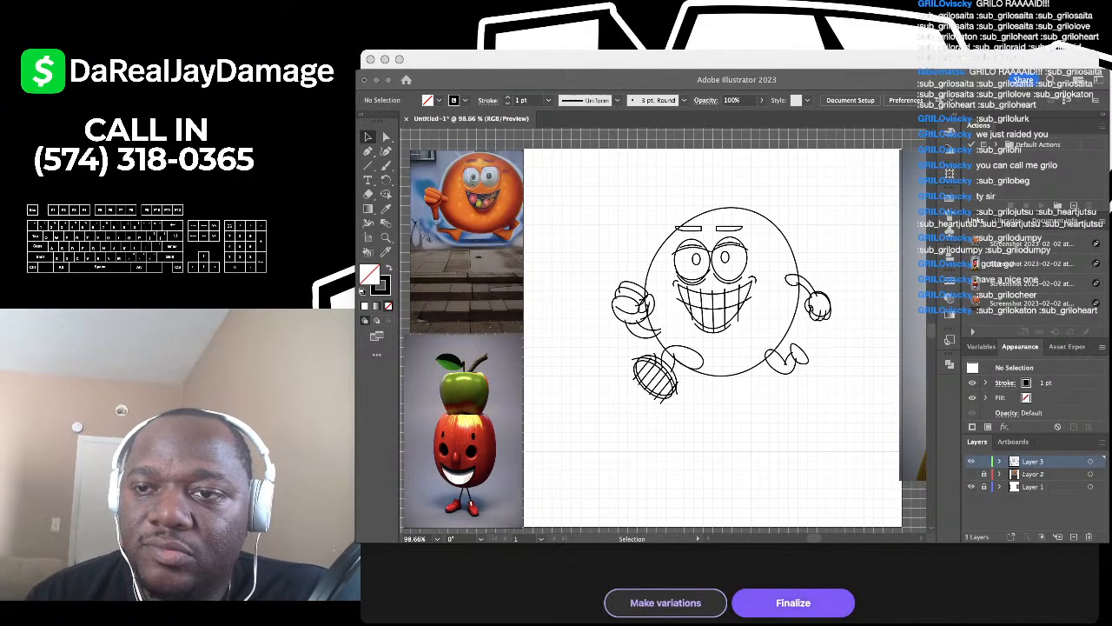
pyautogui.scroll(-3, 622, 294)
pyautogui.scroll(3, 747, 287)
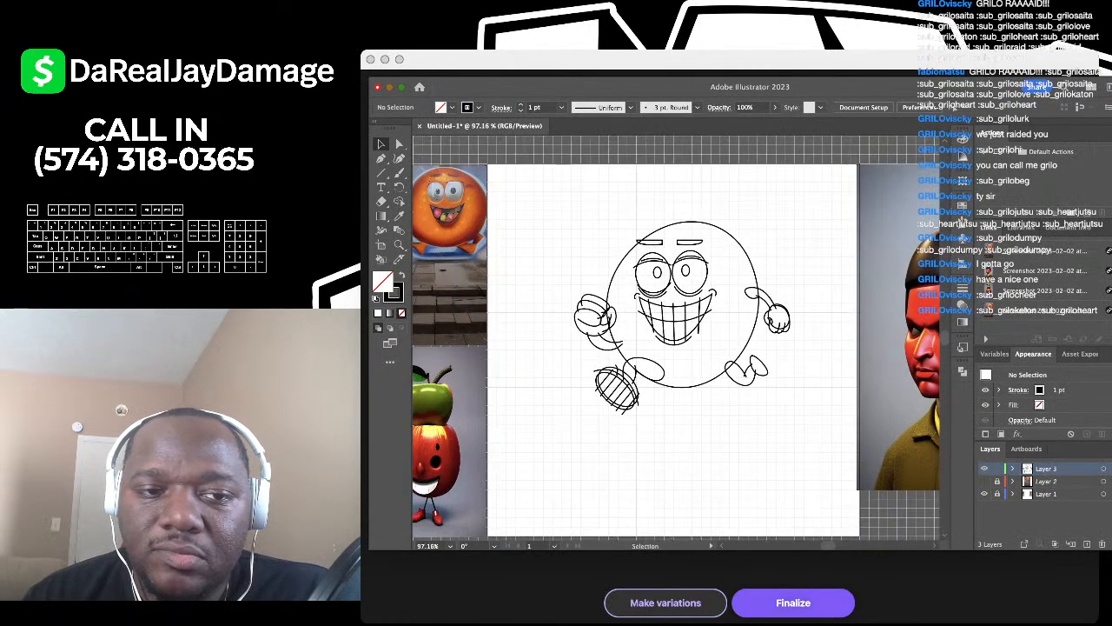
pyautogui.scroll(2, 660, 276)
pyautogui.moveTo(563, 169); pyautogui.dragTo(860, 501)
pyautogui.scroll(-3, 865, 494)
pyautogui.scroll(3, 817, 464)
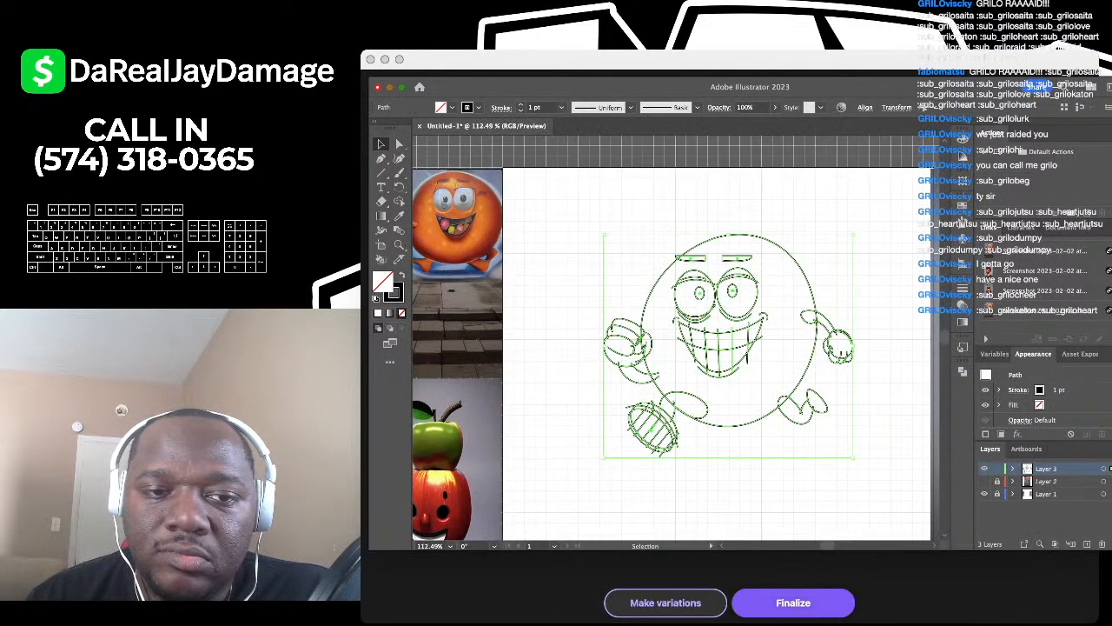
pyautogui.scroll(-2, 738, 347)
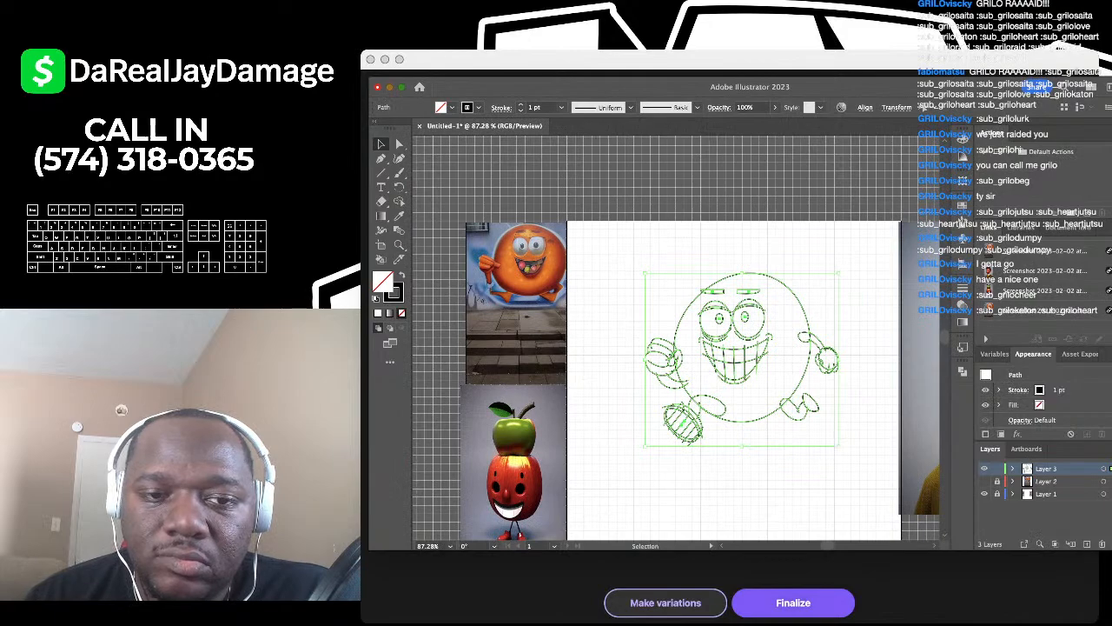
pyautogui.scroll(3, 789, 382)
pyautogui.click(856, 229)
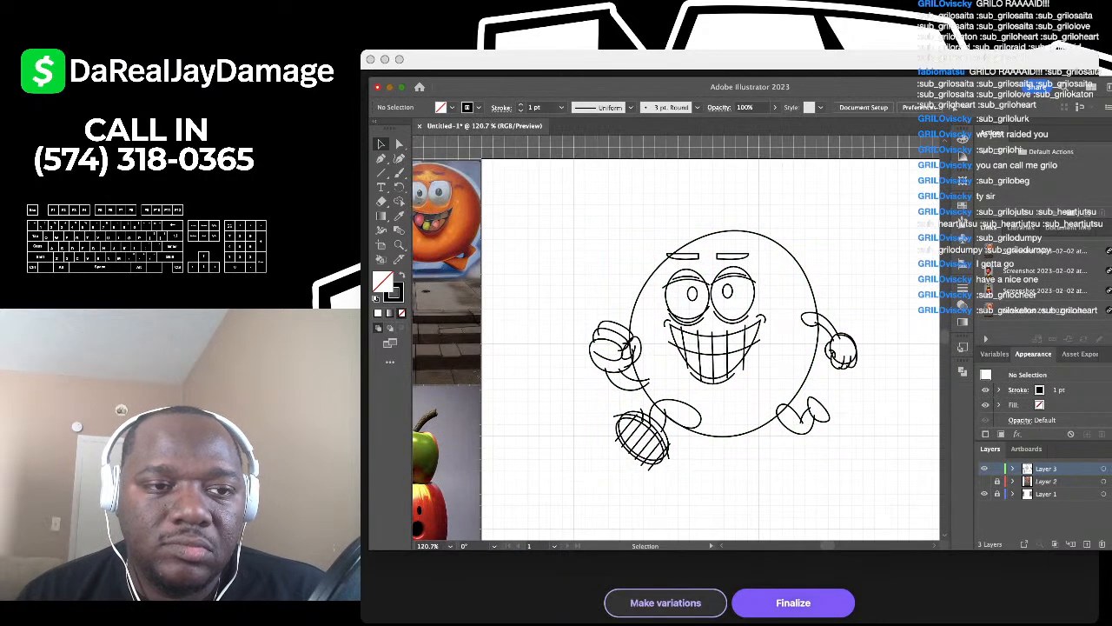
# Step: Draw a small unfilled circle with a 1 pt black stroke as a skin pore just below the grin's right side
pyautogui.press('l')
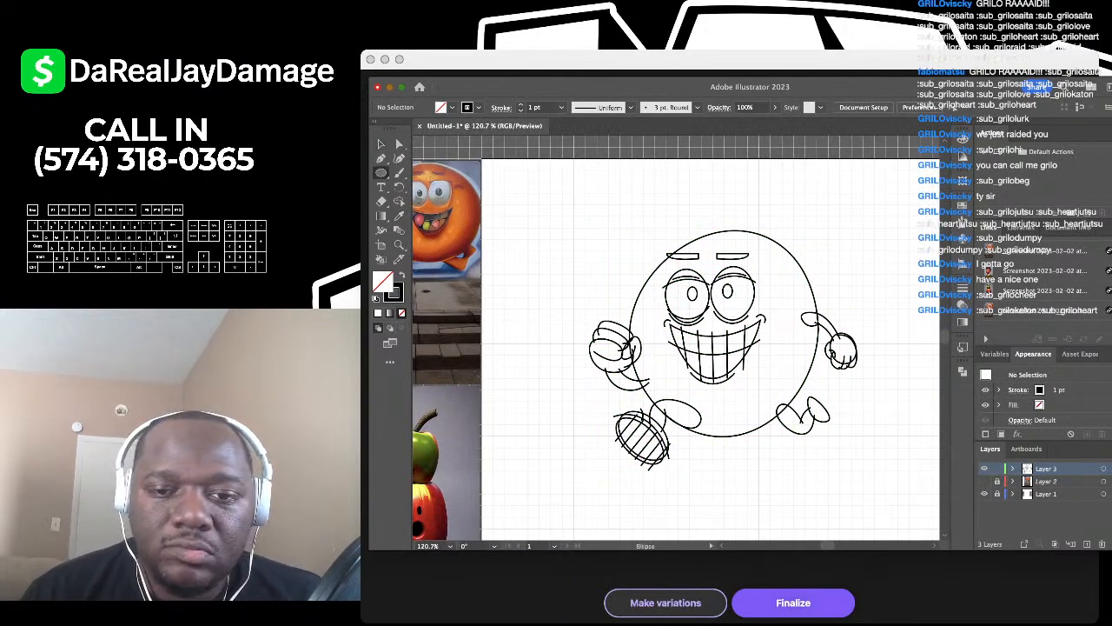
pyautogui.scroll(5, 635, 297)
pyautogui.scroll(-3, 635, 297)
pyautogui.scroll(2, 778, 391)
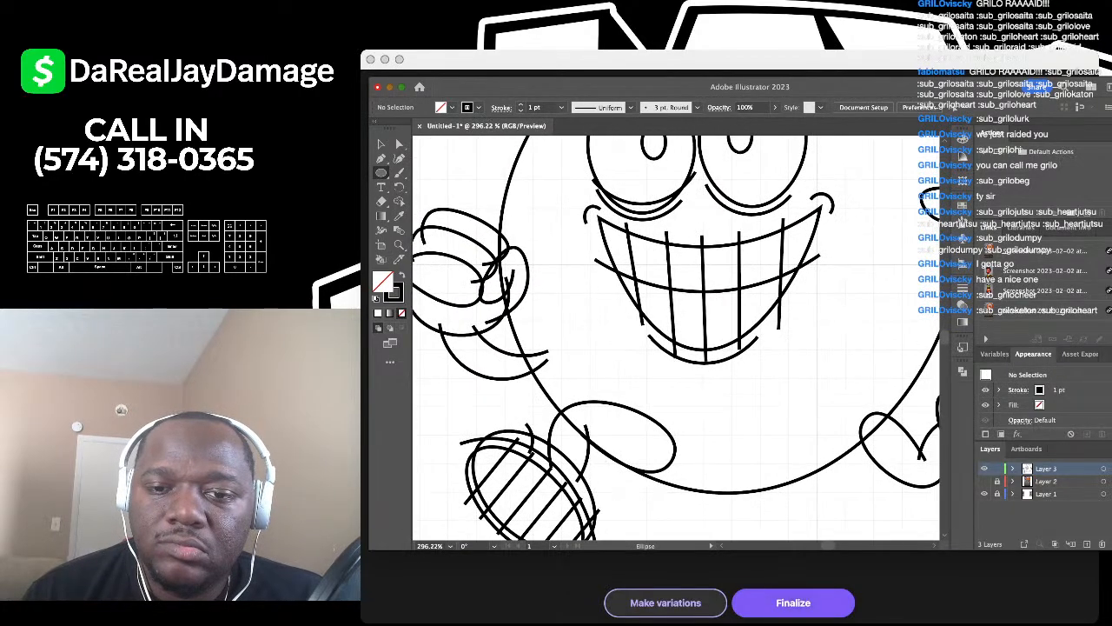
pyautogui.moveTo(768, 360); pyautogui.dragTo(779, 371)
pyautogui.scroll(-2, 774, 368)
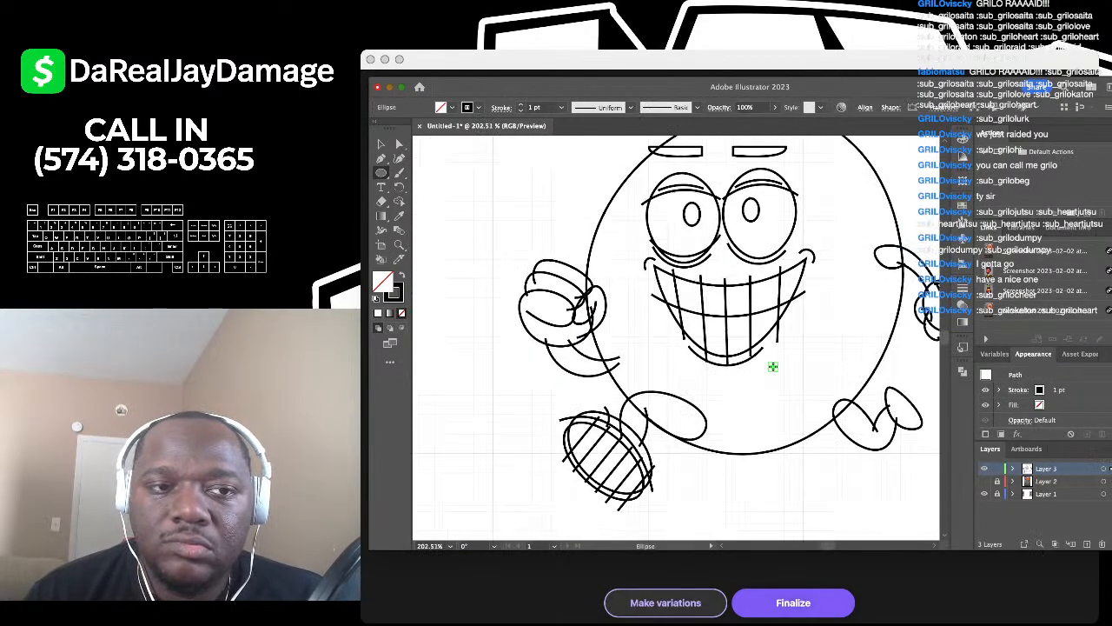
# Step: Duplicate the small pore circle onto the body's right side, lower right, upper right and left side near the raised fist
pyautogui.press('v')
pyautogui.click(467, 262)
pyautogui.scroll(-2, 467, 262)
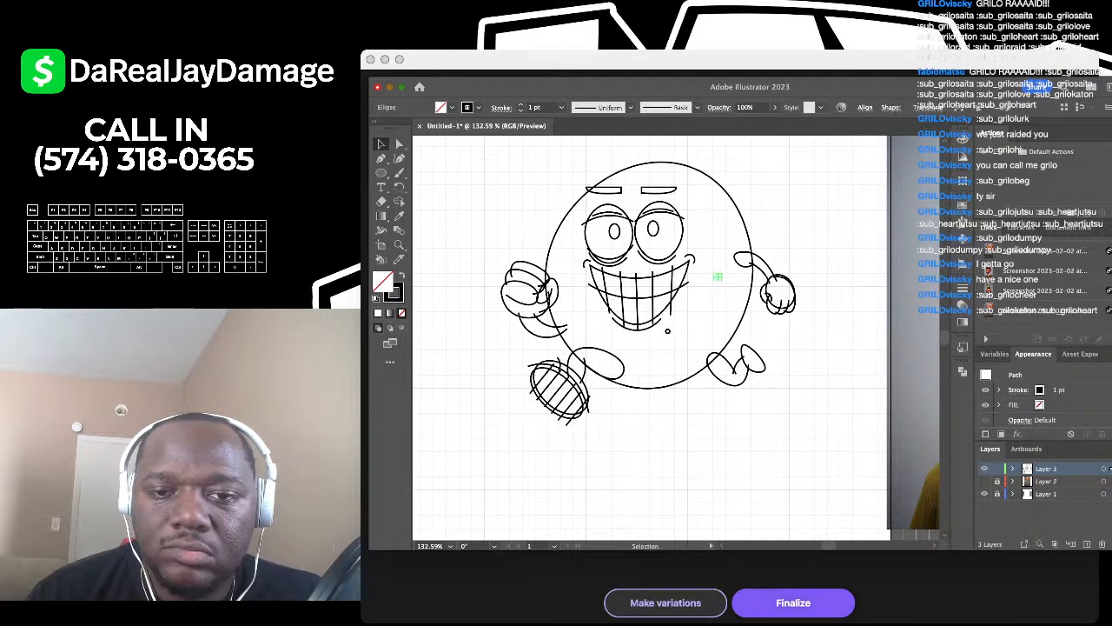
pyautogui.moveTo(714, 275); pyautogui.dragTo(719, 279)
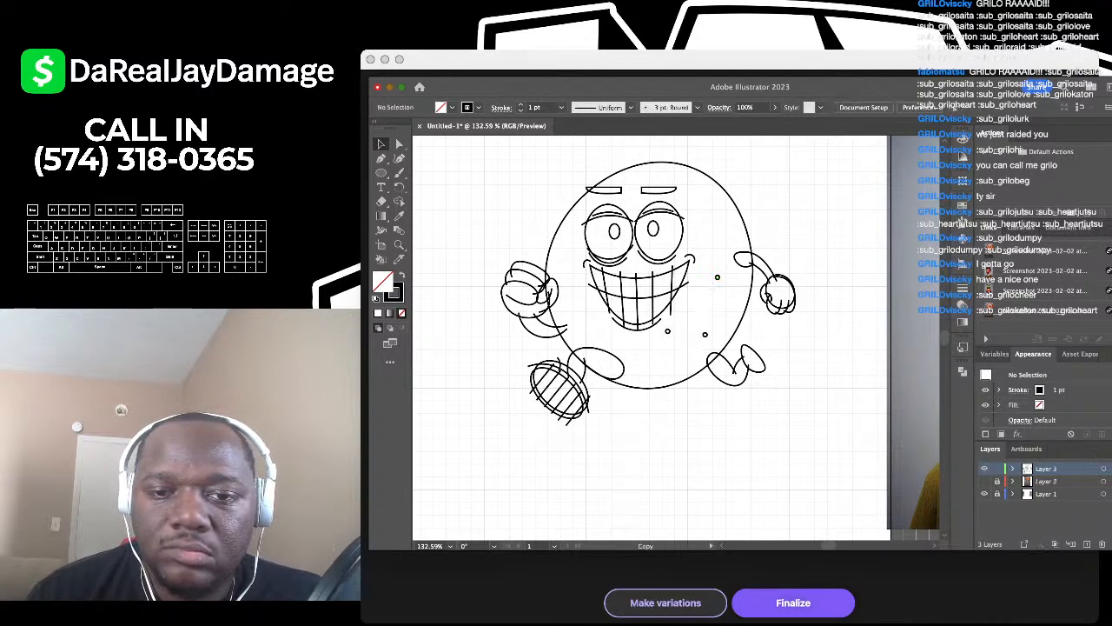
pyautogui.moveTo(712, 333); pyautogui.dragTo(718, 338)
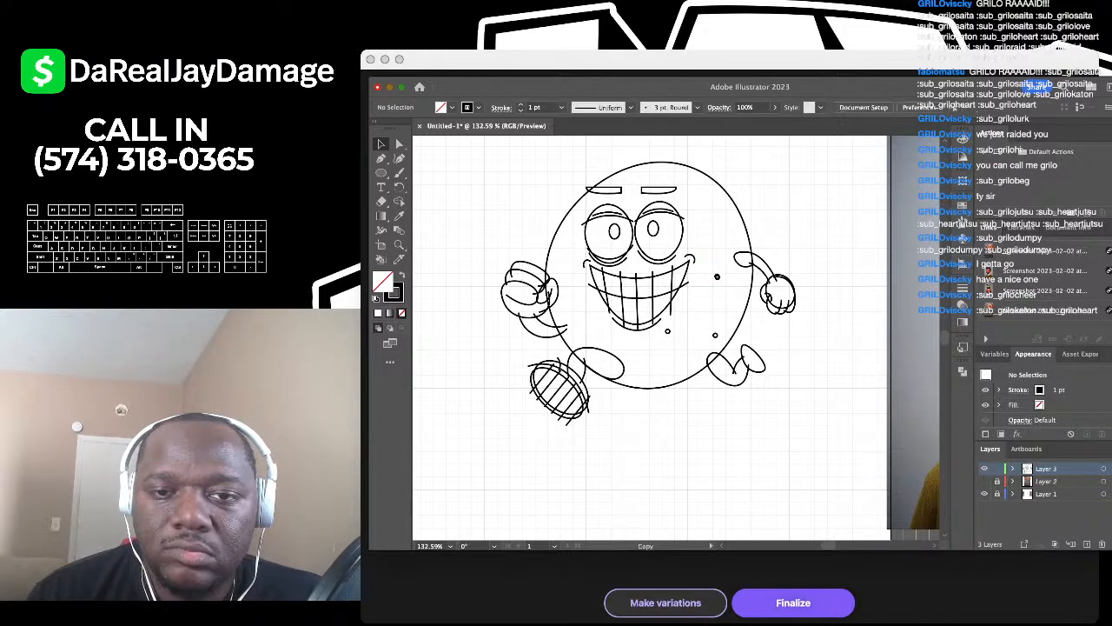
pyautogui.moveTo(693, 197); pyautogui.dragTo(567, 277)
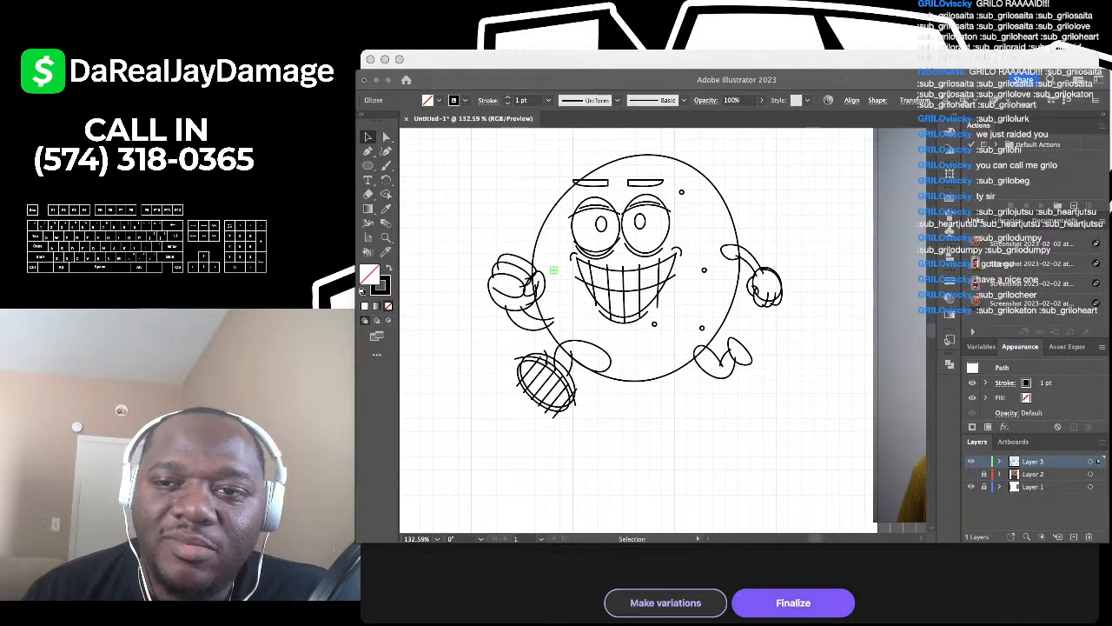
pyautogui.press('super+Tab')
pyautogui.scroll(-2, 686, 277)
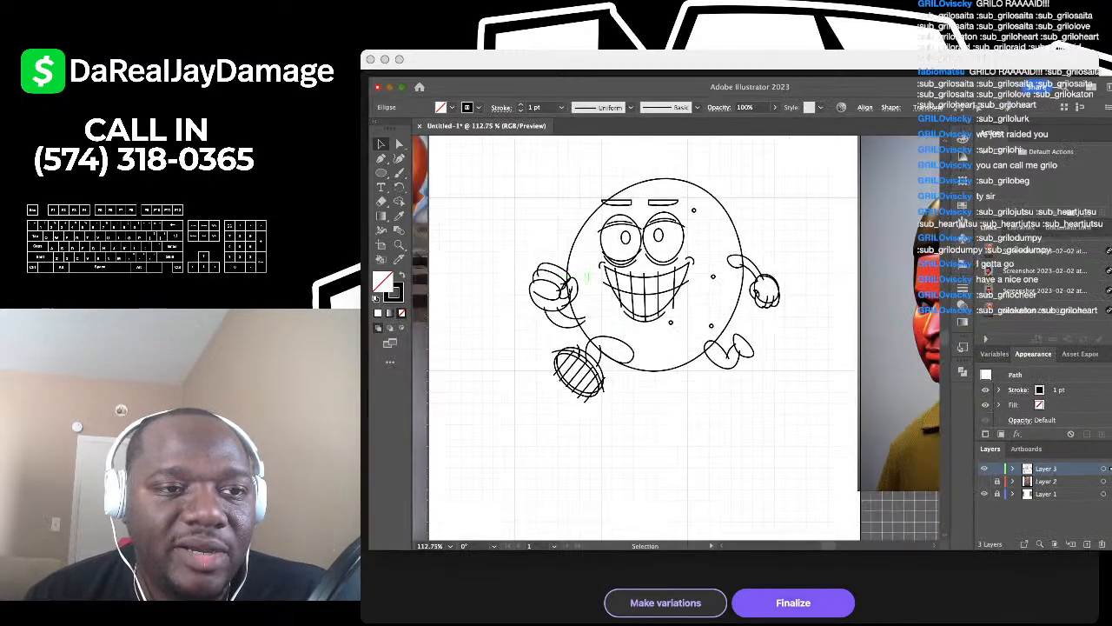
pyautogui.press('super+Tab')
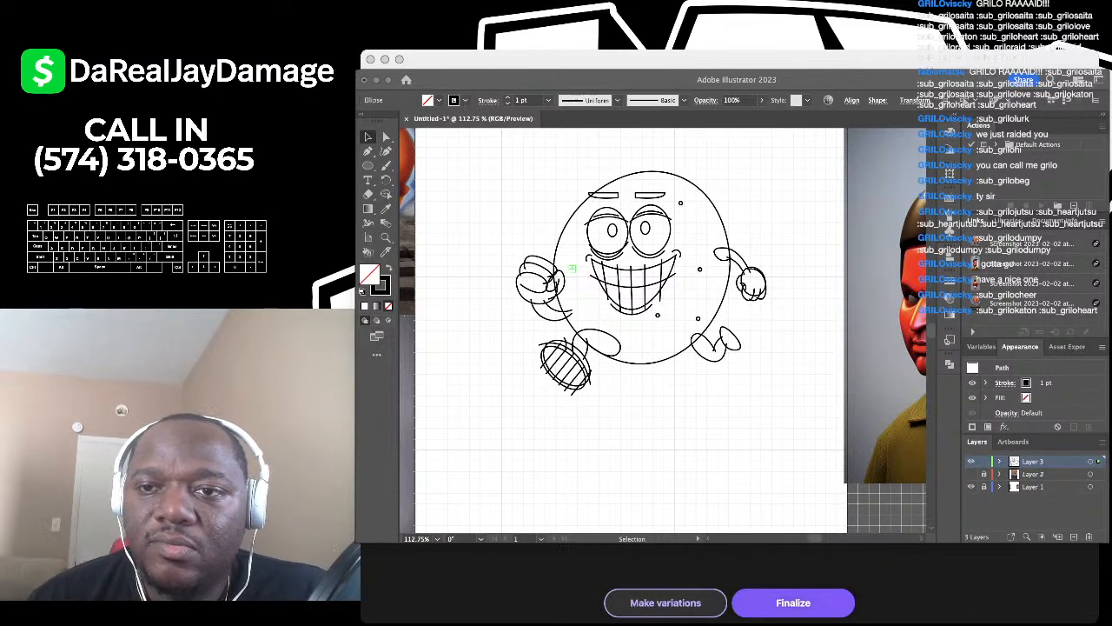
pyautogui.press('super+Tab')
pyautogui.scroll(3, 669, 330)
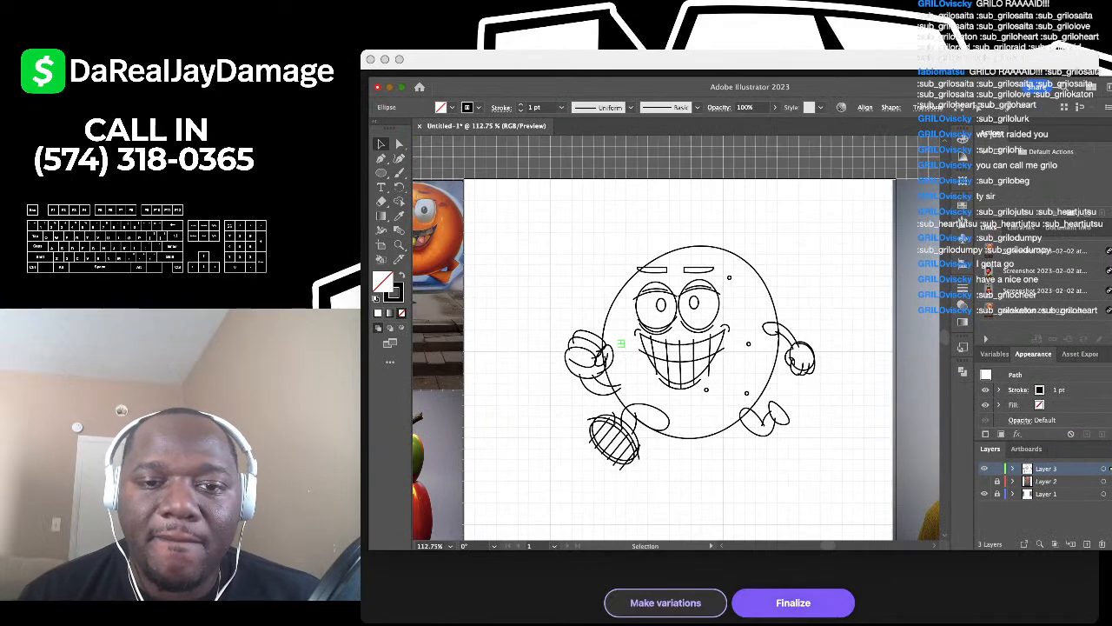
pyautogui.scroll(-3, 661, 386)
# Step: Add more copies of the pore circle on the forehead, along the upper-right body edge and above the left leg
pyautogui.click(660, 387)
pyautogui.scroll(-2, 660, 387)
pyautogui.scroll(4, 660, 386)
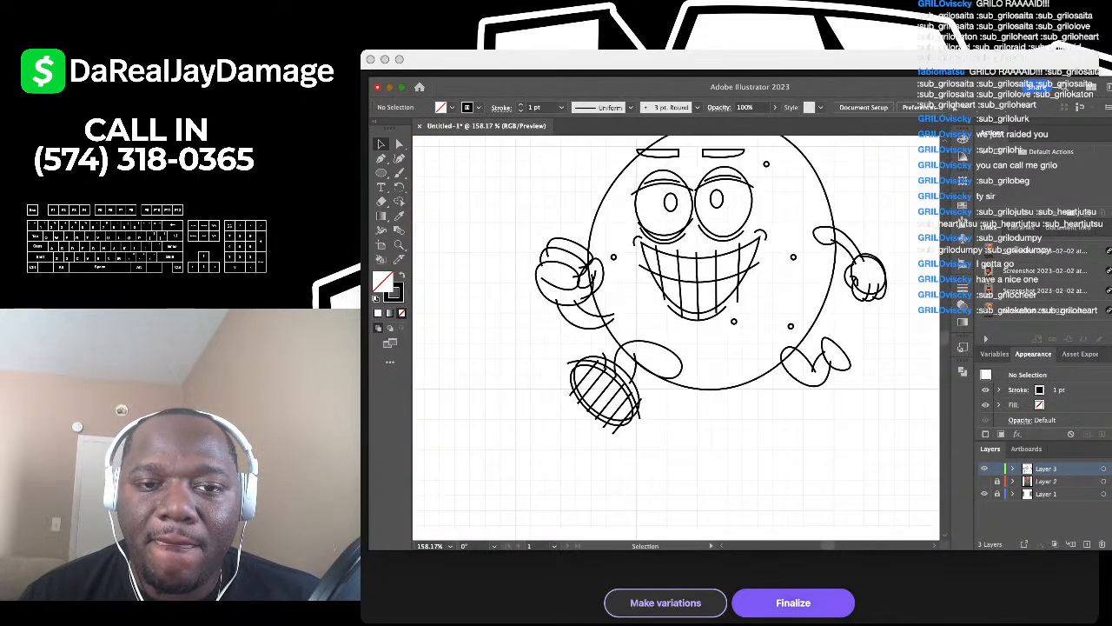
pyautogui.moveTo(614, 257); pyautogui.dragTo(824, 223)
pyautogui.click(681, 358)
pyautogui.scroll(2, 681, 358)
pyautogui.click(727, 168)
pyautogui.click(832, 230)
pyautogui.scroll(2, 628, 282)
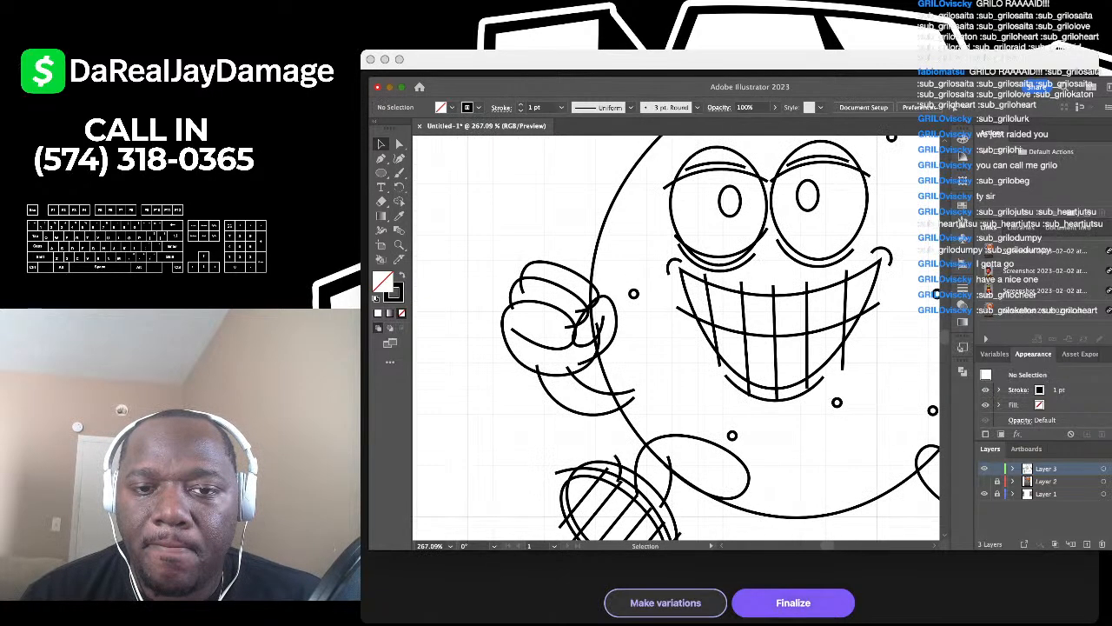
# Step: Copy the pore beside the raised fist to a spot below it, set its stroke to 0.25 pt and shrink it to a tiny dot
pyautogui.click(634, 293)
pyautogui.scroll(3, 633, 294)
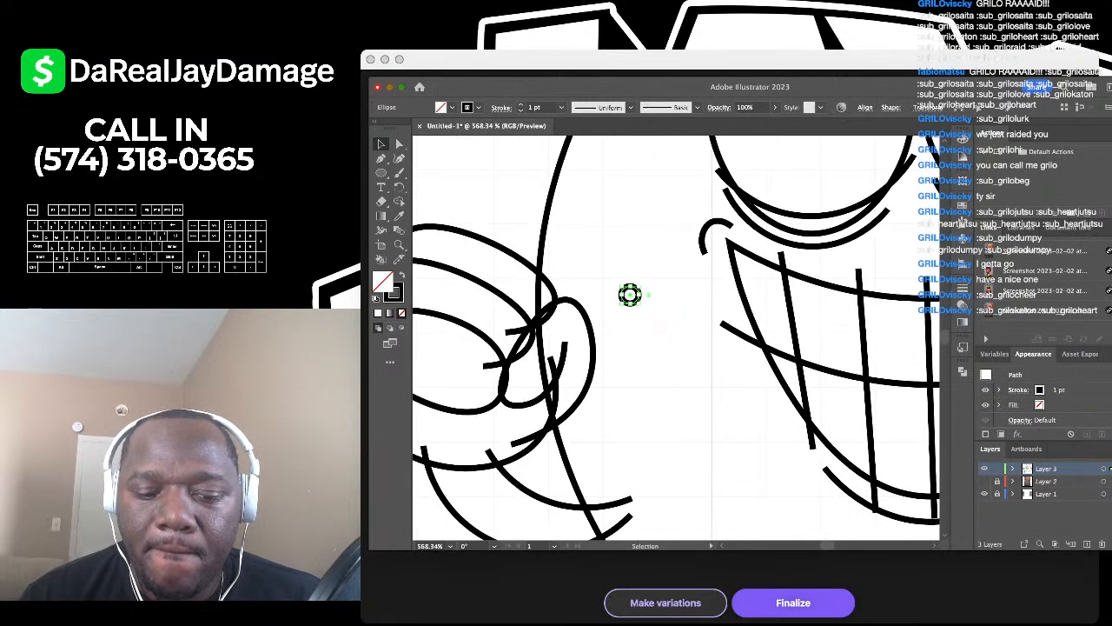
pyautogui.click(654, 314)
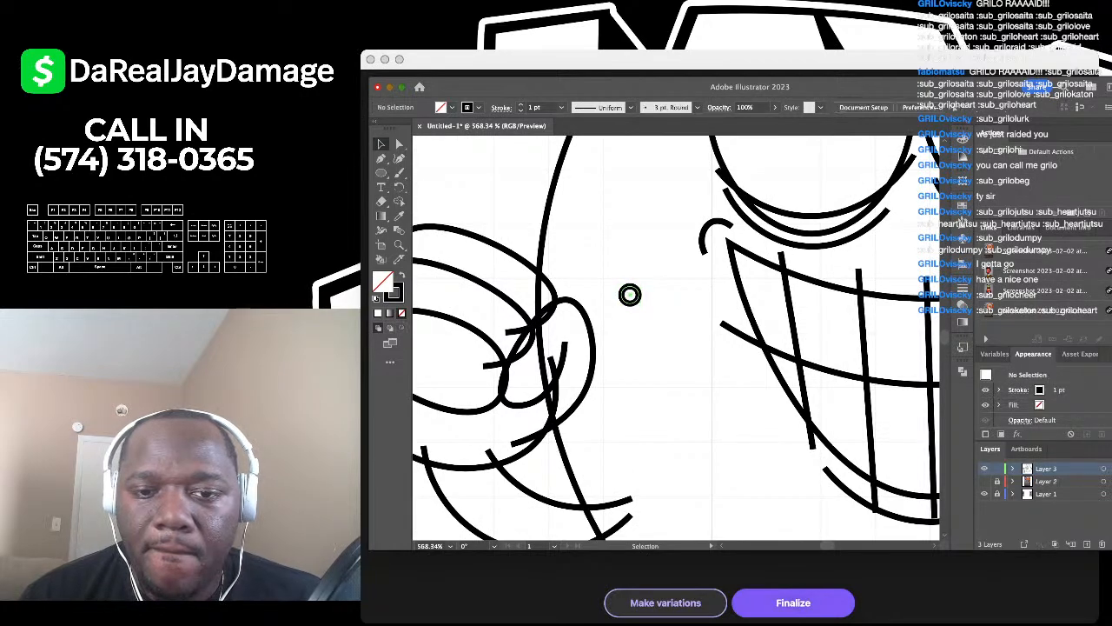
pyautogui.moveTo(633, 300); pyautogui.dragTo(679, 424)
pyautogui.scroll(2, 679, 423)
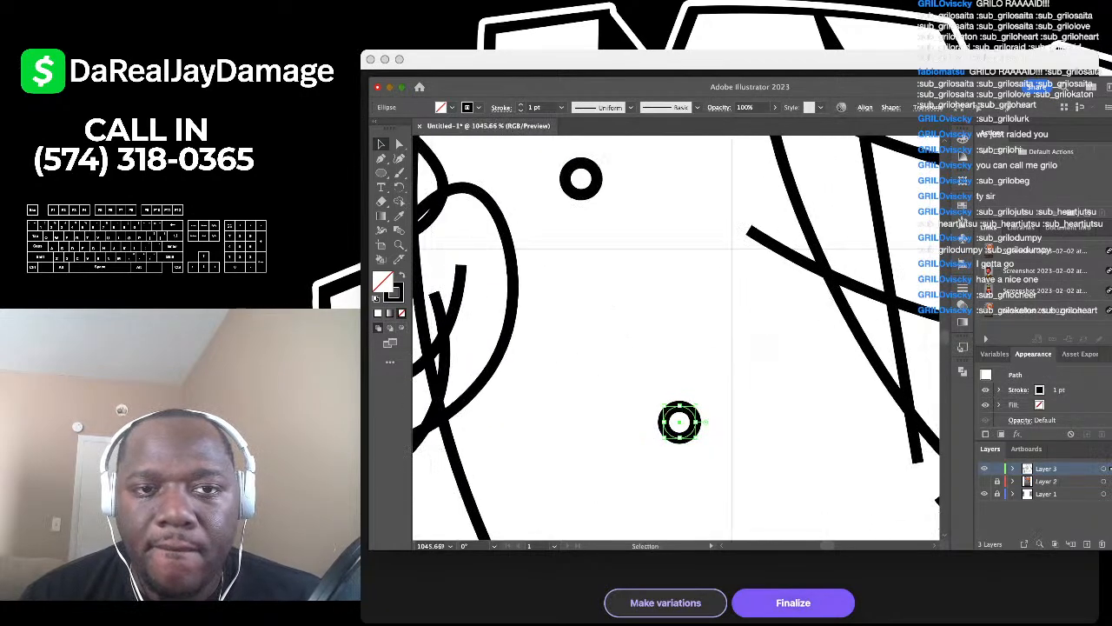
pyautogui.click(544, 121)
pyautogui.scroll(3, 684, 382)
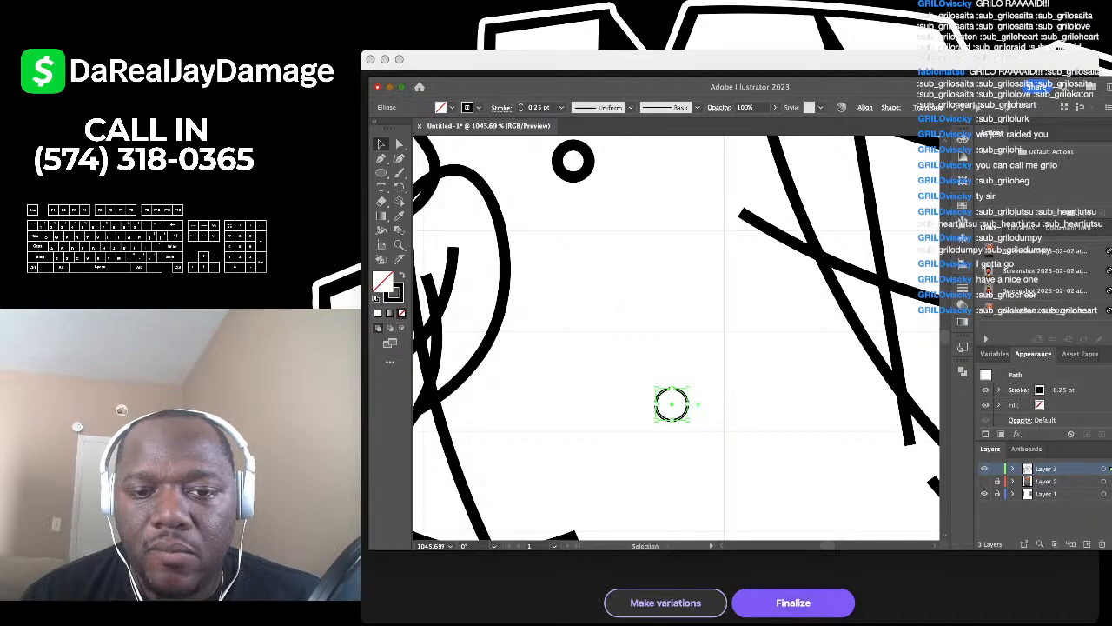
pyautogui.moveTo(671, 388); pyautogui.dragTo(671, 406)
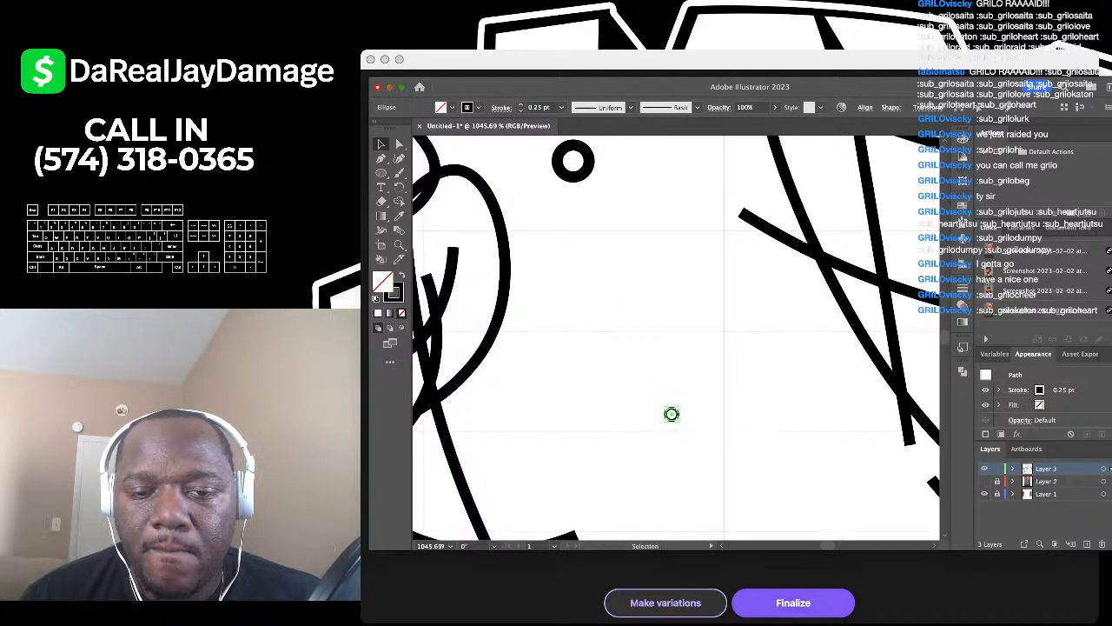
pyautogui.click(683, 413)
# Step: Scatter copies of the tiny 0.25 pt dot around the body's bottom, both sides, upper right forehead and between the eyebrows
pyautogui.scroll(-10, 684, 413)
pyautogui.hscroll(3, 684, 413)
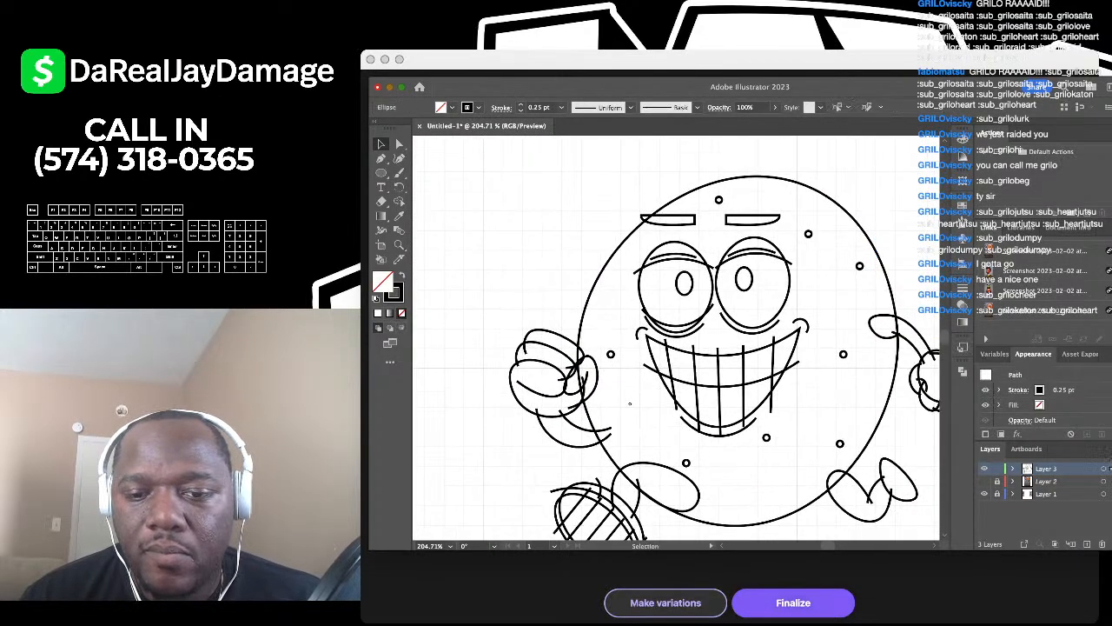
pyautogui.click(841, 401)
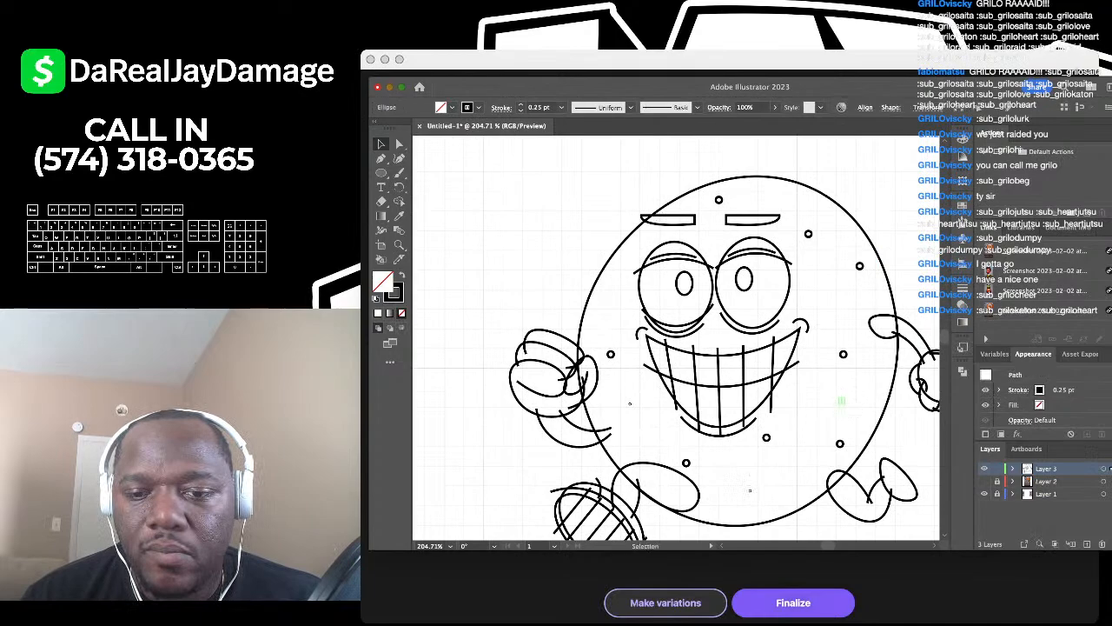
pyautogui.moveTo(841, 401); pyautogui.dragTo(615, 289)
pyautogui.click(831, 300)
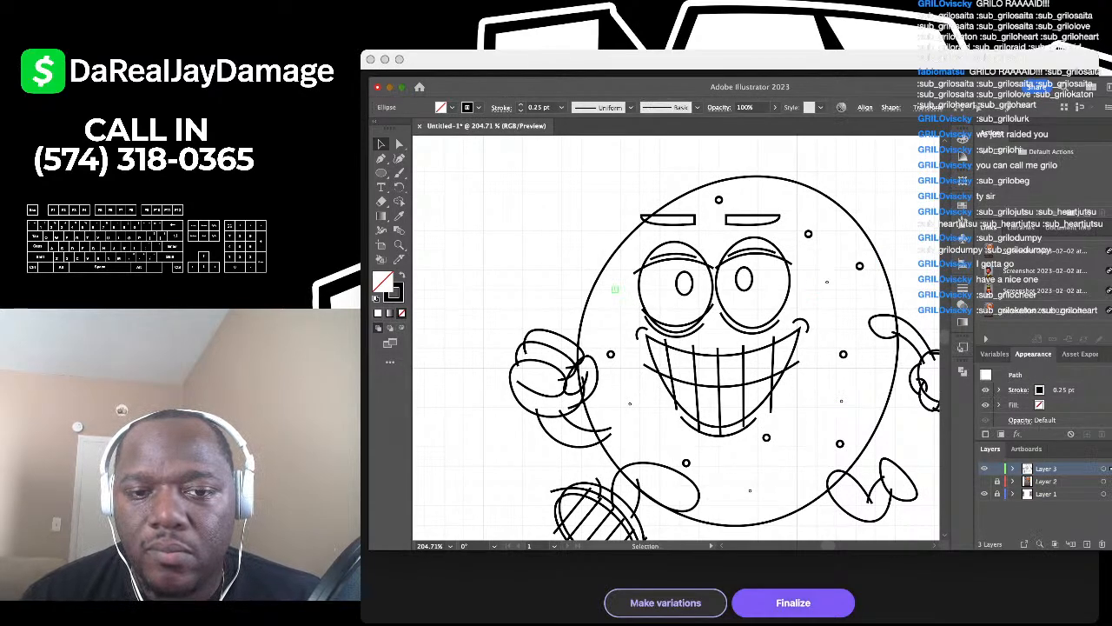
pyautogui.click(618, 305)
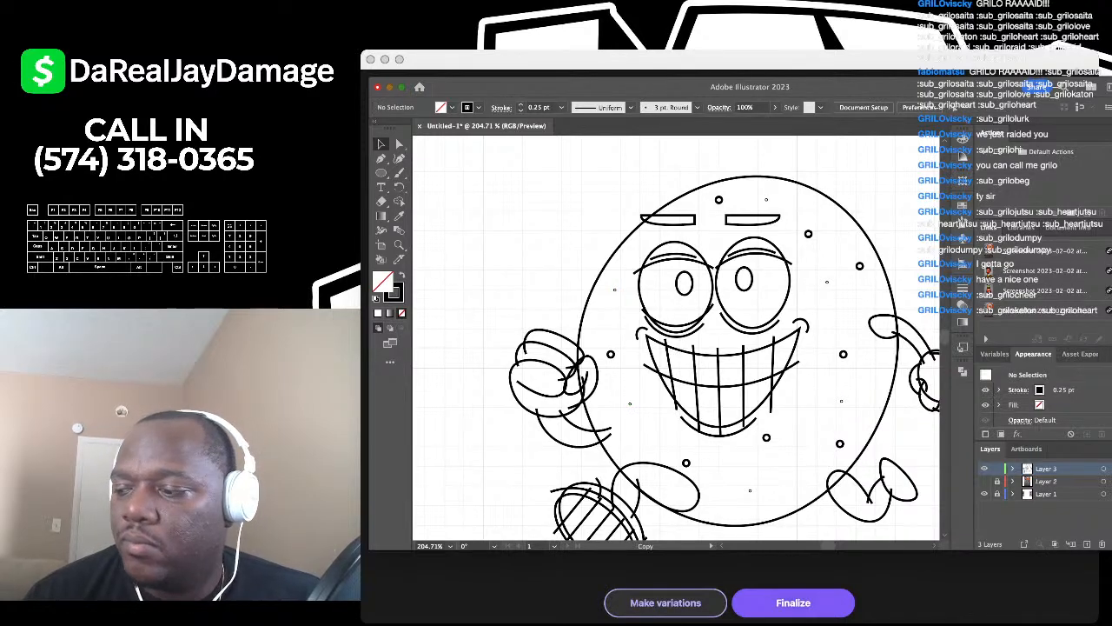
pyautogui.moveTo(629, 403); pyautogui.dragTo(767, 199)
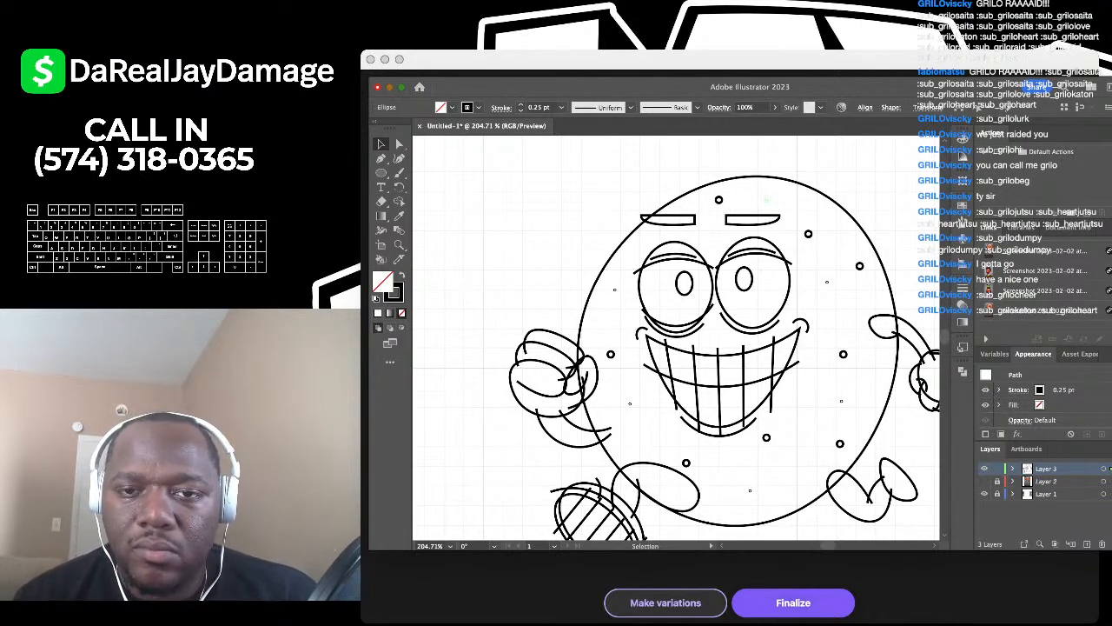
pyautogui.press('Delete')
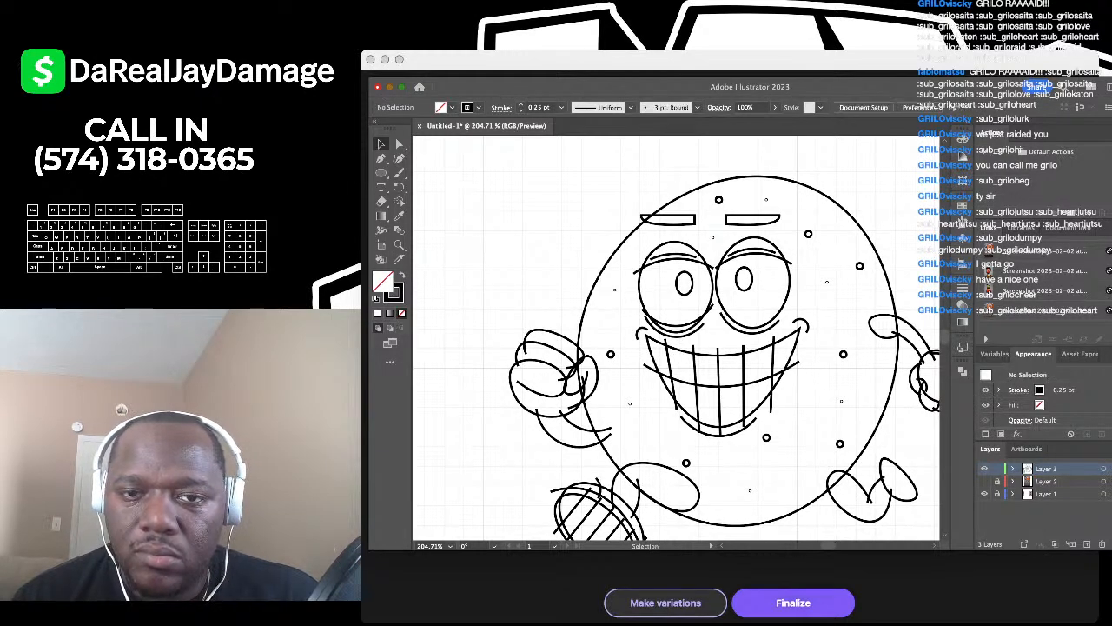
# Step: Duplicate the larger pore circle to the body's lower right, beside the lower grin and next to the right eye
pyautogui.moveTo(718, 199)
pyautogui.mouseDown()
pyautogui.moveTo(841, 249)
pyautogui.moveTo(791, 493)
pyautogui.mouseUp()
pyautogui.click(900, 225)
pyautogui.scroll(-2, 900, 225)
pyautogui.hscroll(2, 900, 226)
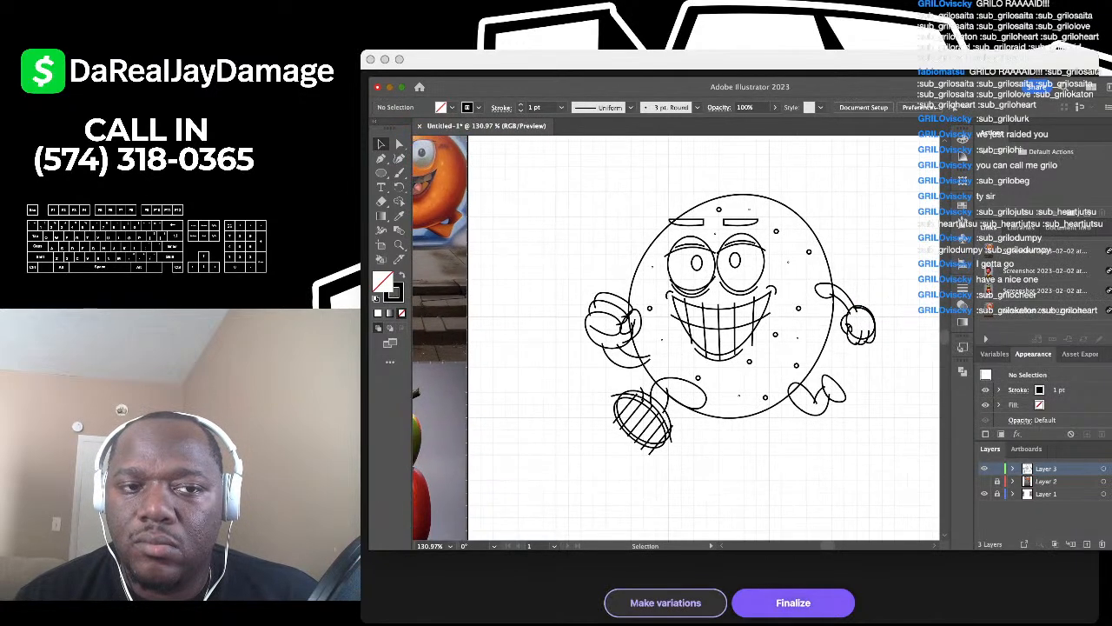
pyautogui.scroll(3, 812, 246)
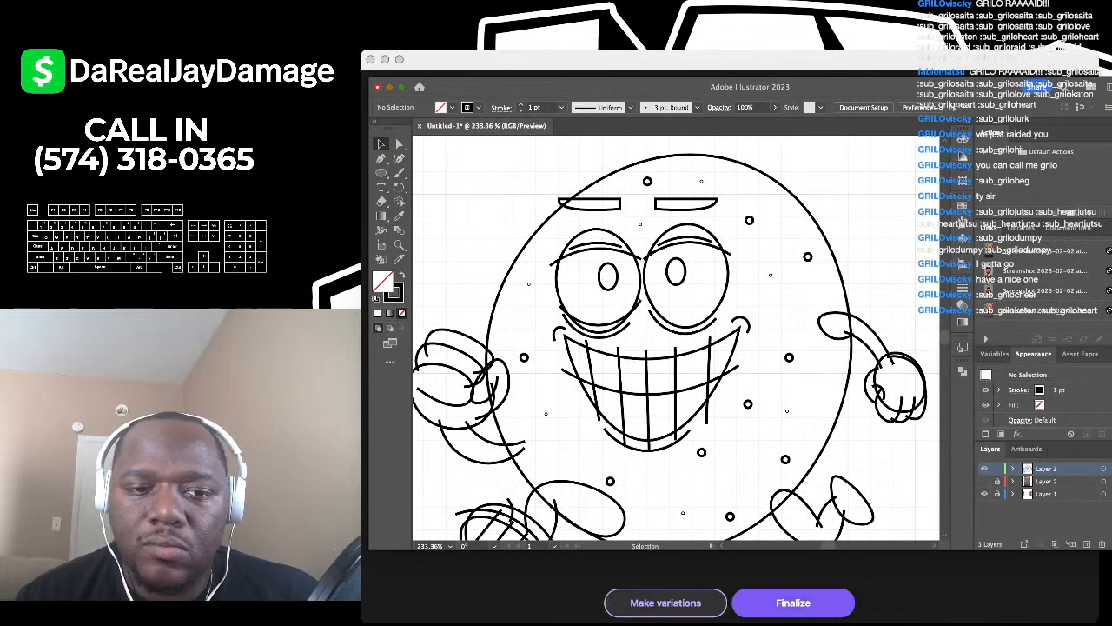
pyautogui.moveTo(524, 357); pyautogui.dragTo(762, 301)
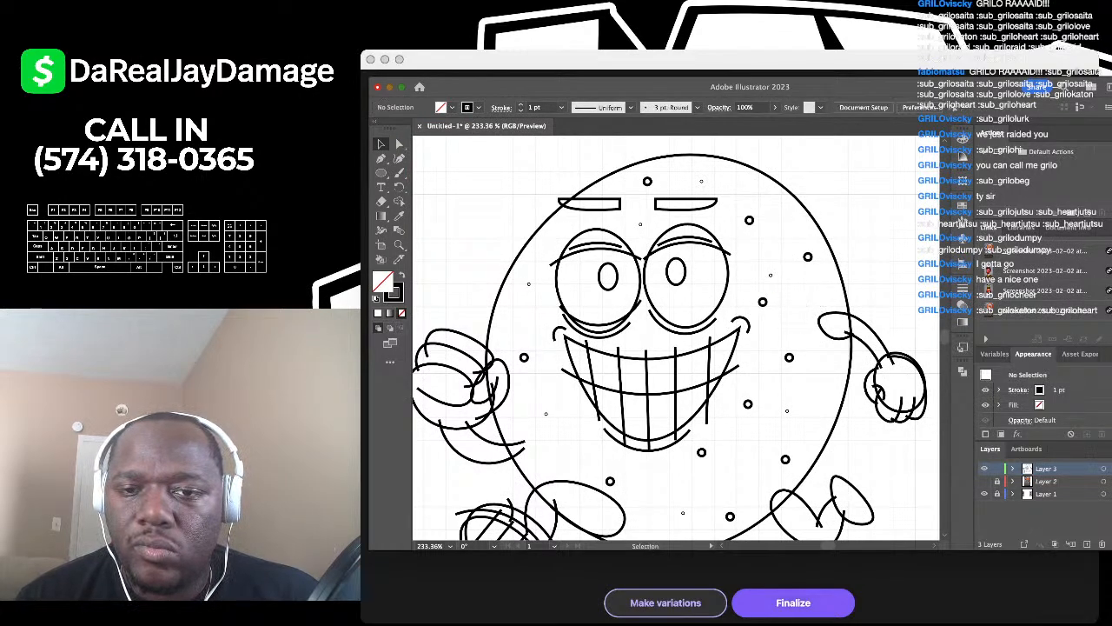
# Step: Place tiny dot copies near both body edges, left of the grin and at lower left, plus a larger pore below the mouth
pyautogui.moveTo(787, 411); pyautogui.dragTo(824, 375)
pyautogui.click(829, 367)
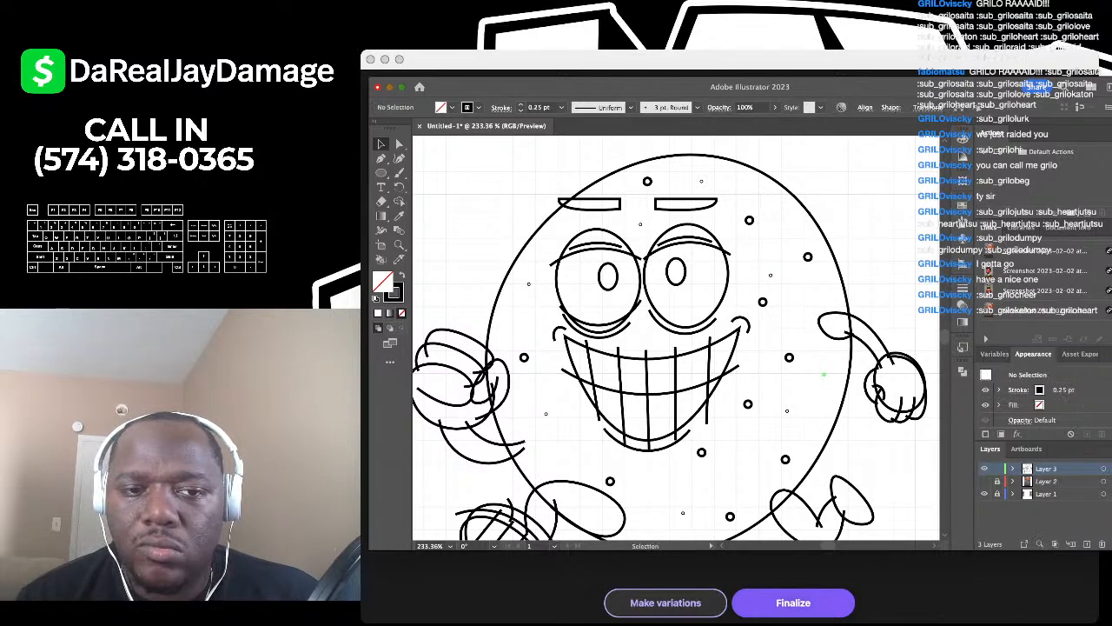
pyautogui.moveTo(528, 284); pyautogui.dragTo(504, 329)
pyautogui.click(513, 325)
pyautogui.moveTo(528, 284); pyautogui.dragTo(521, 420)
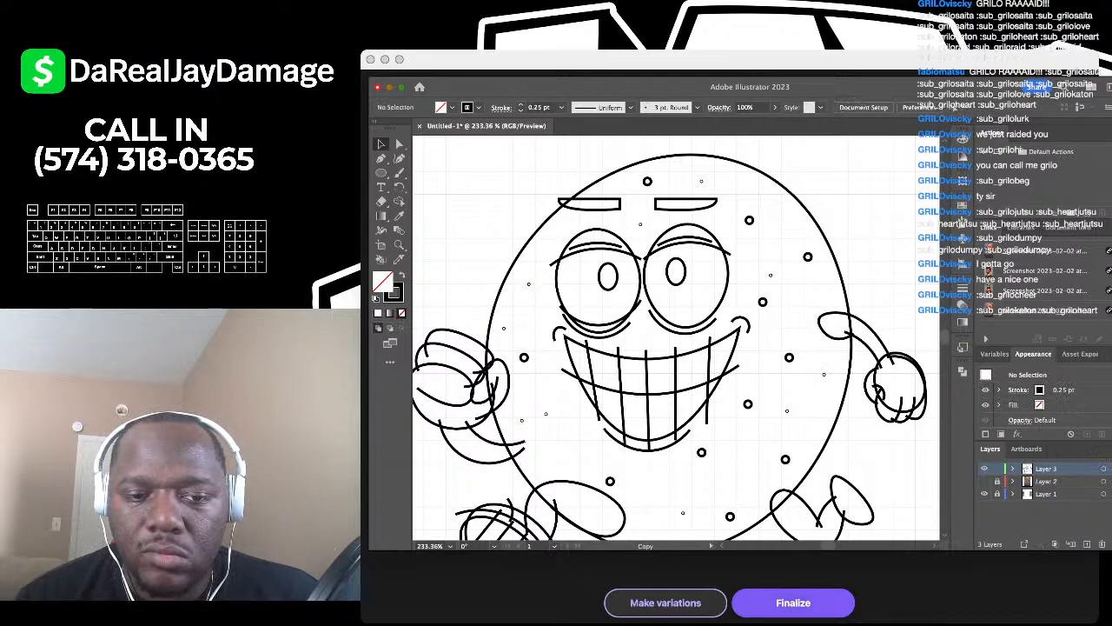
pyautogui.moveTo(553, 371); pyautogui.dragTo(553, 370)
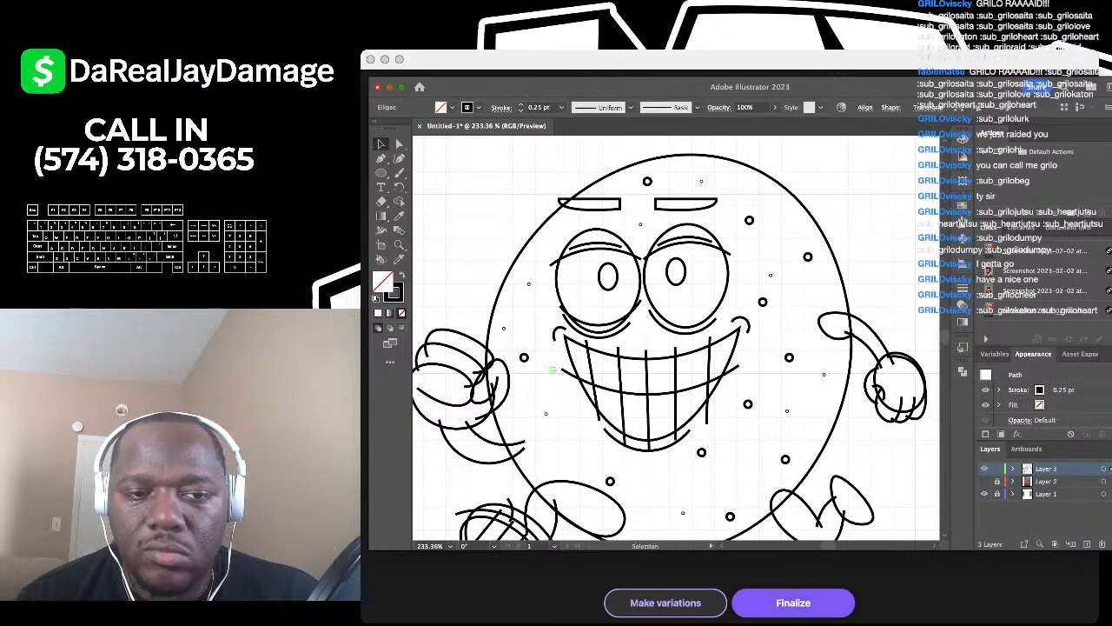
pyautogui.moveTo(529, 284); pyautogui.dragTo(528, 297)
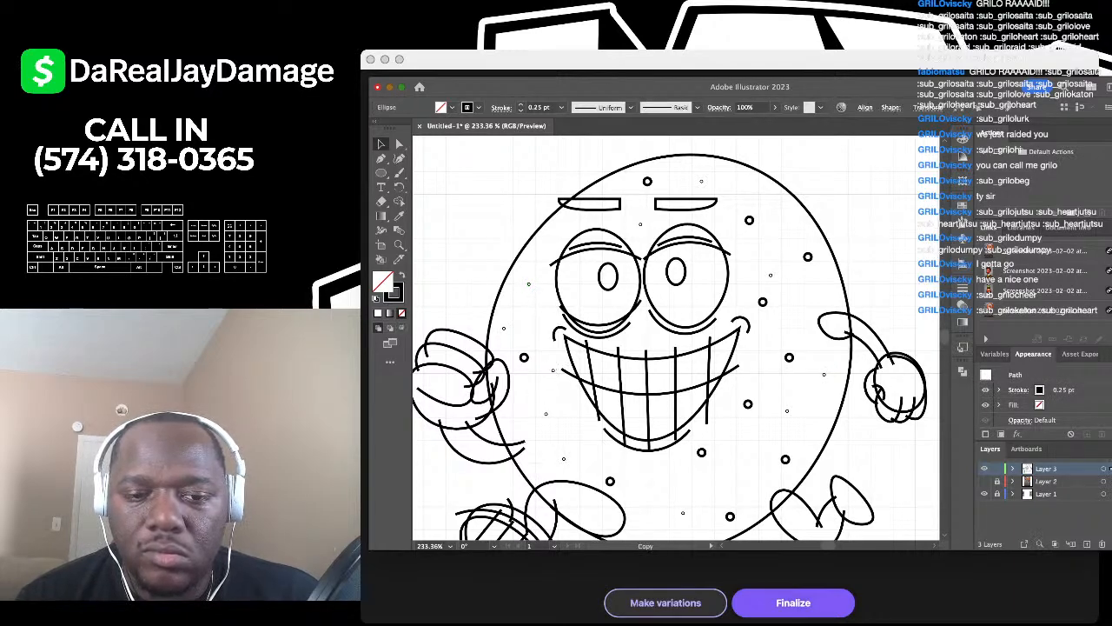
pyautogui.moveTo(570, 458); pyautogui.dragTo(572, 457)
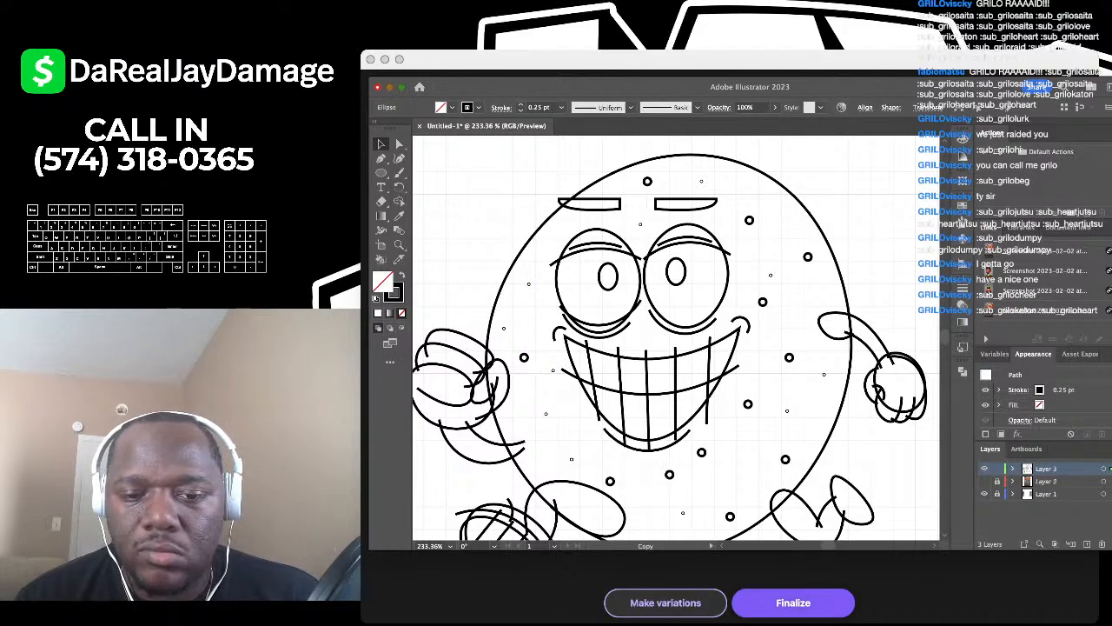
# Step: Add tiny dot copies along the bottom of the body, to the right of the grin and near its right corner
pyautogui.scroll(-3, 670, 474)
pyautogui.moveTo(670, 379)
pyautogui.mouseDown()
pyautogui.moveTo(683, 418)
pyautogui.moveTo(643, 428)
pyautogui.mouseUp()
pyautogui.scroll(2, 644, 429)
pyautogui.moveTo(770, 362); pyautogui.dragTo(771, 363)
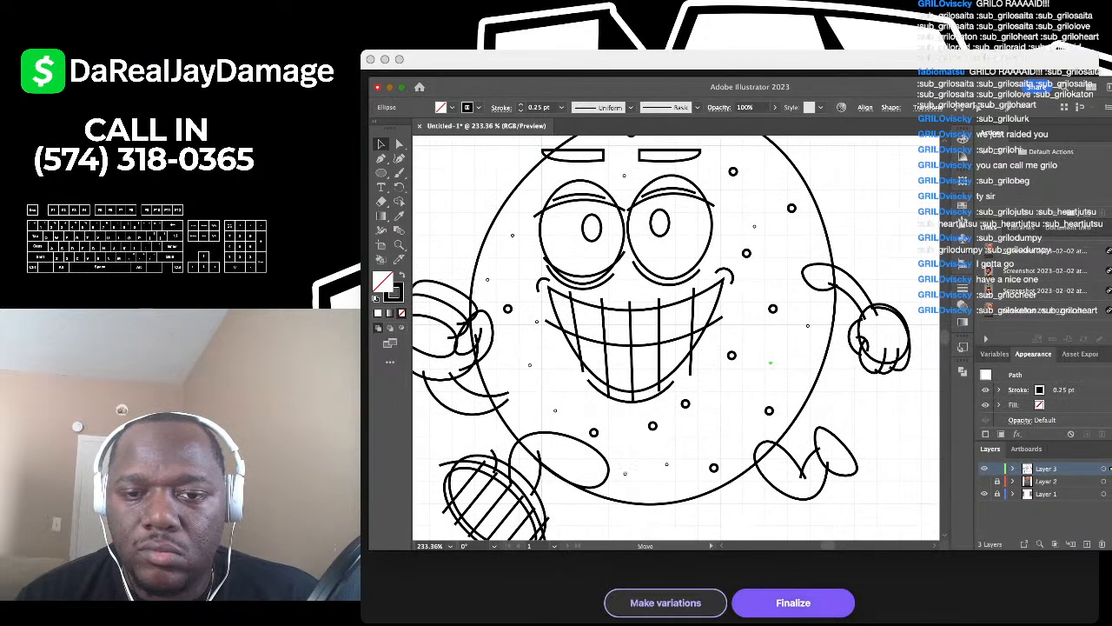
pyautogui.moveTo(739, 306); pyautogui.dragTo(739, 305)
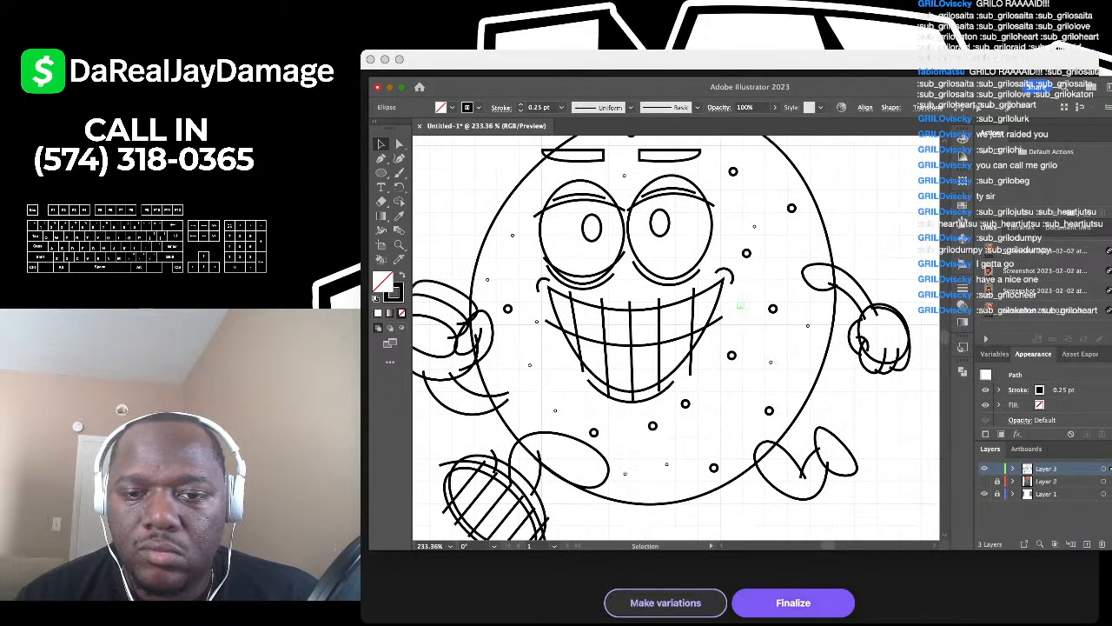
pyautogui.moveTo(771, 361); pyautogui.dragTo(768, 364)
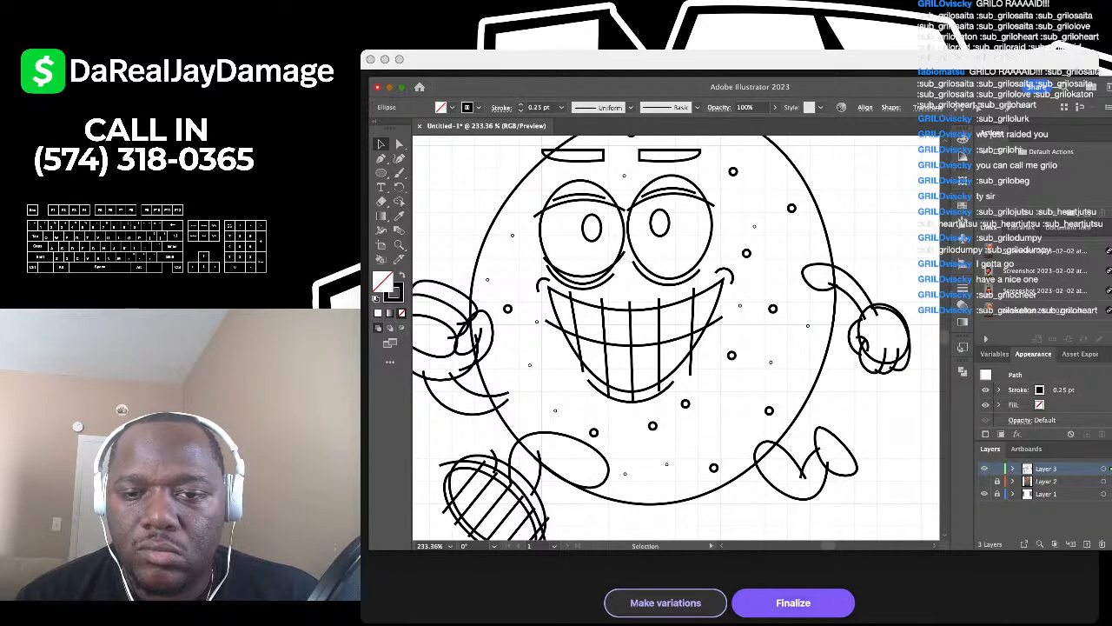
pyautogui.click(733, 391)
pyautogui.scroll(-3, 732, 340)
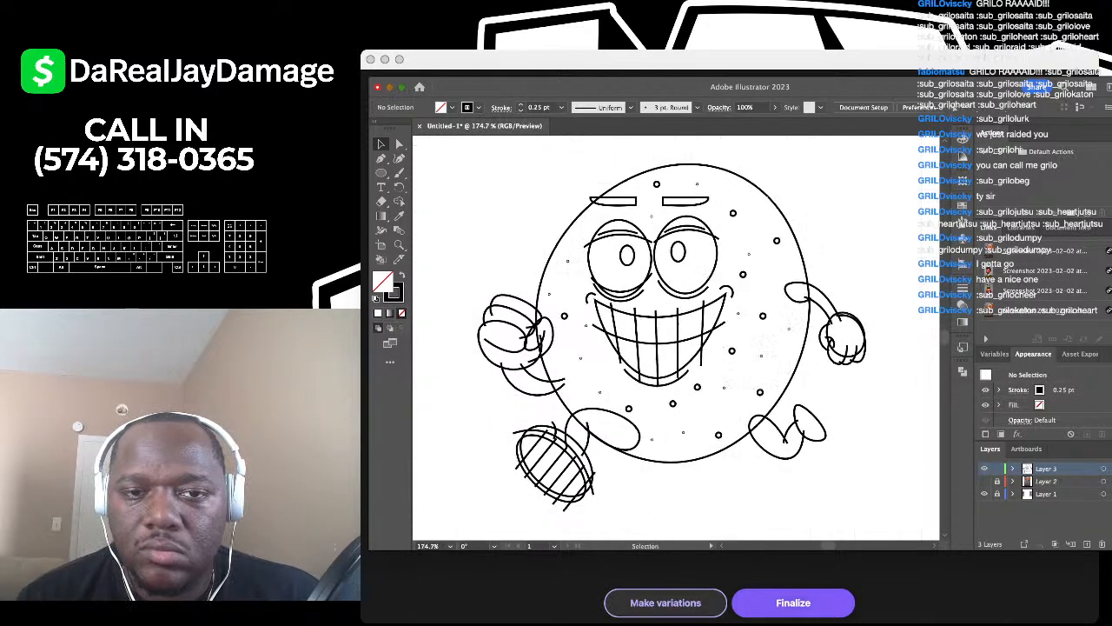
# Step: Duplicate the larger 1 pt pore circle just below the outer end of the left eyebrow
pyautogui.scroll(1, 676, 337)
pyautogui.scroll(5, 630, 249)
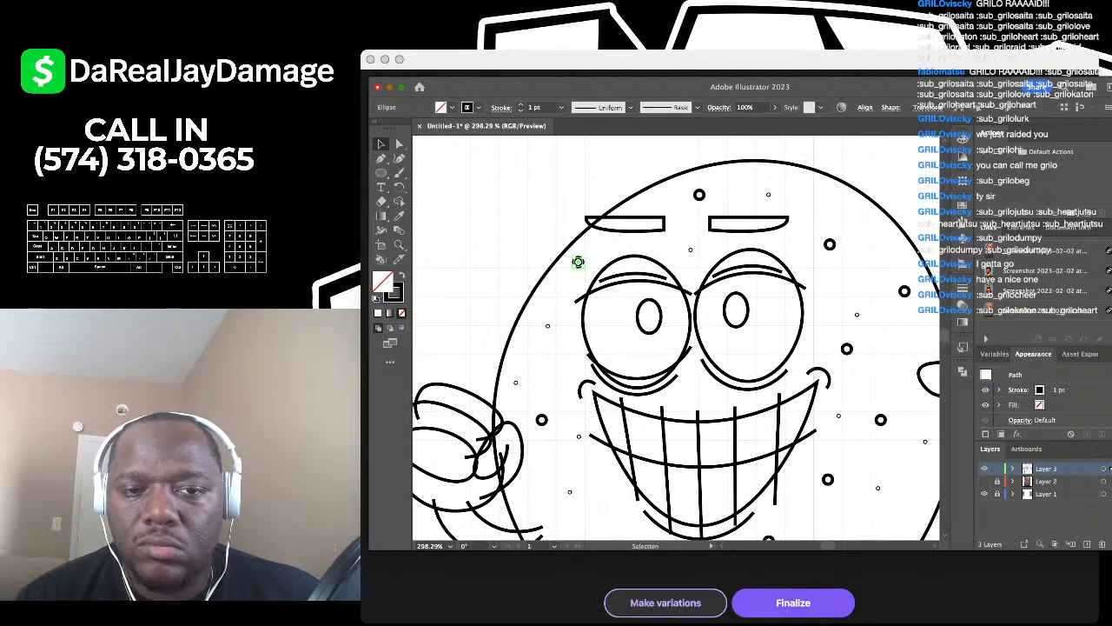
pyautogui.scroll(-1, 579, 259)
pyautogui.scroll(-3, 520, 213)
pyautogui.scroll(2, 514, 217)
pyautogui.hscroll(1, 519, 222)
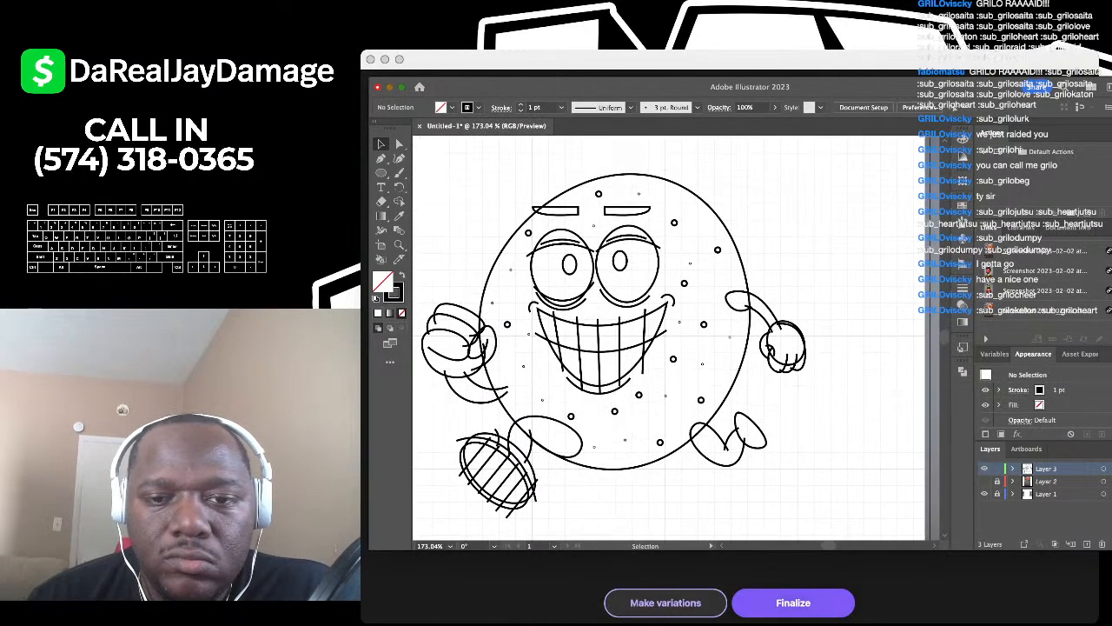
# Step: Place a tiny dot copy and a larger pore copy side by side between the eyes and the grin
pyautogui.scroll(-1, 525, 229)
pyautogui.scroll(5, 521, 295)
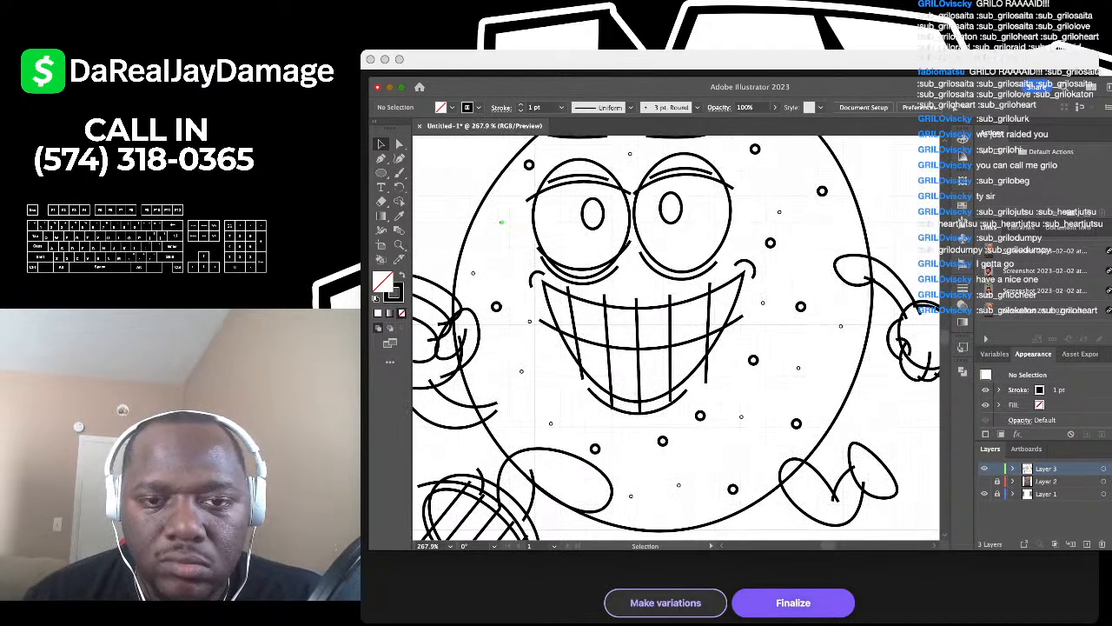
pyautogui.moveTo(529, 322); pyautogui.dragTo(621, 284)
pyautogui.click(626, 294)
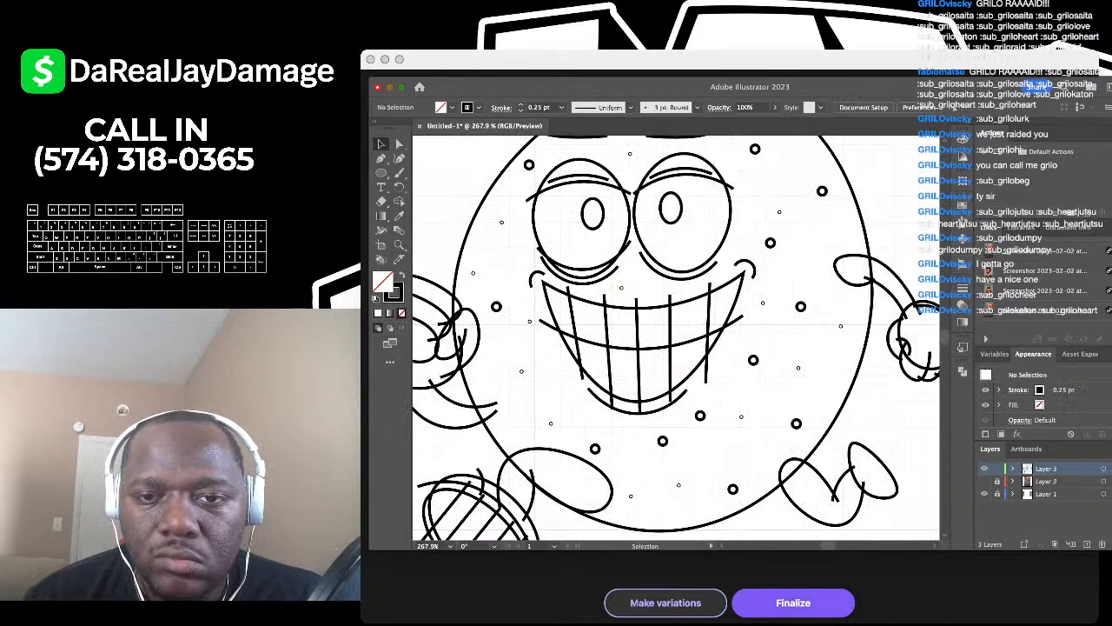
pyautogui.moveTo(770, 243); pyautogui.dragTo(650, 283)
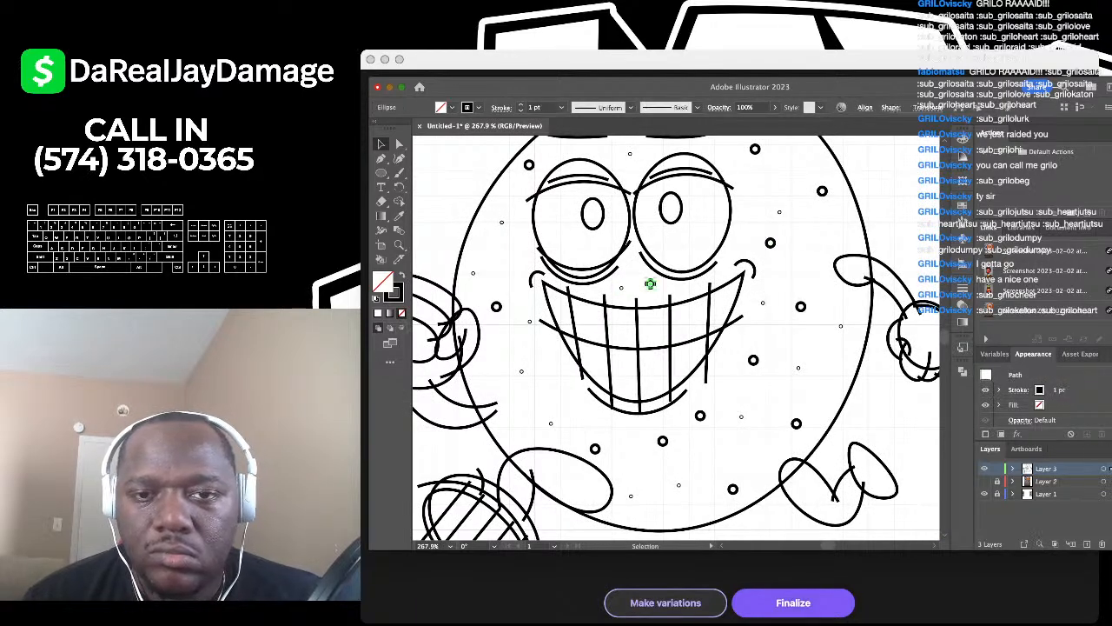
pyautogui.scroll(-7, 649, 285)
pyautogui.scroll(2, 650, 285)
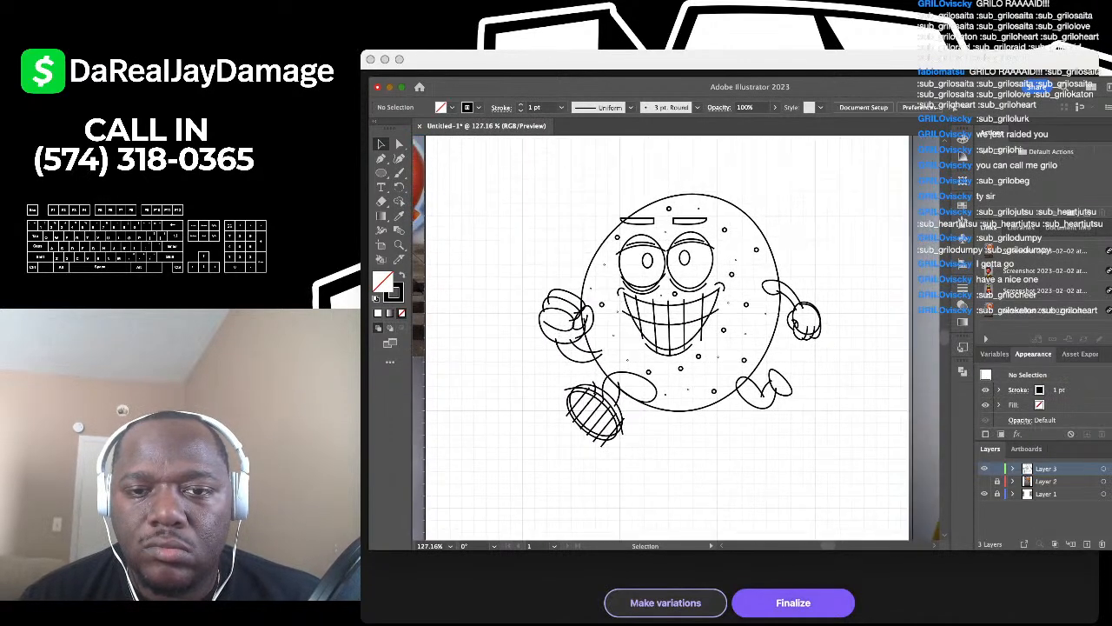
# Step: Select the entire character artwork and group it
pyautogui.scroll(-4, 661, 304)
pyautogui.press('super+apostrophe')
pyautogui.scroll(-1, 686, 348)
pyautogui.scroll(1, 706, 346)
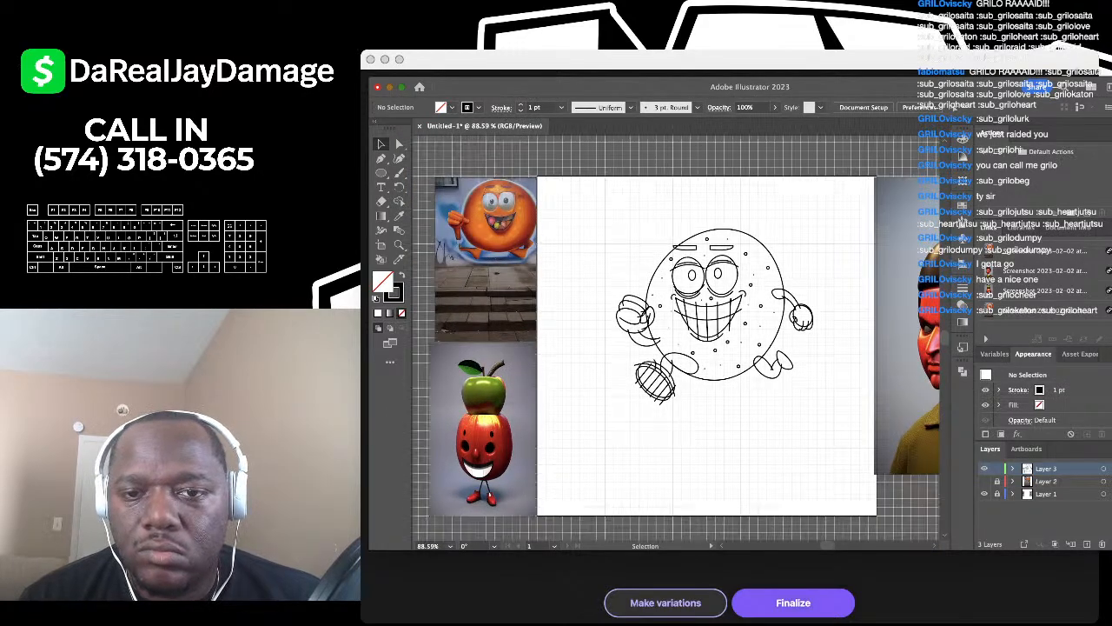
pyautogui.press('super+a')
pyautogui.scroll(2, 775, 329)
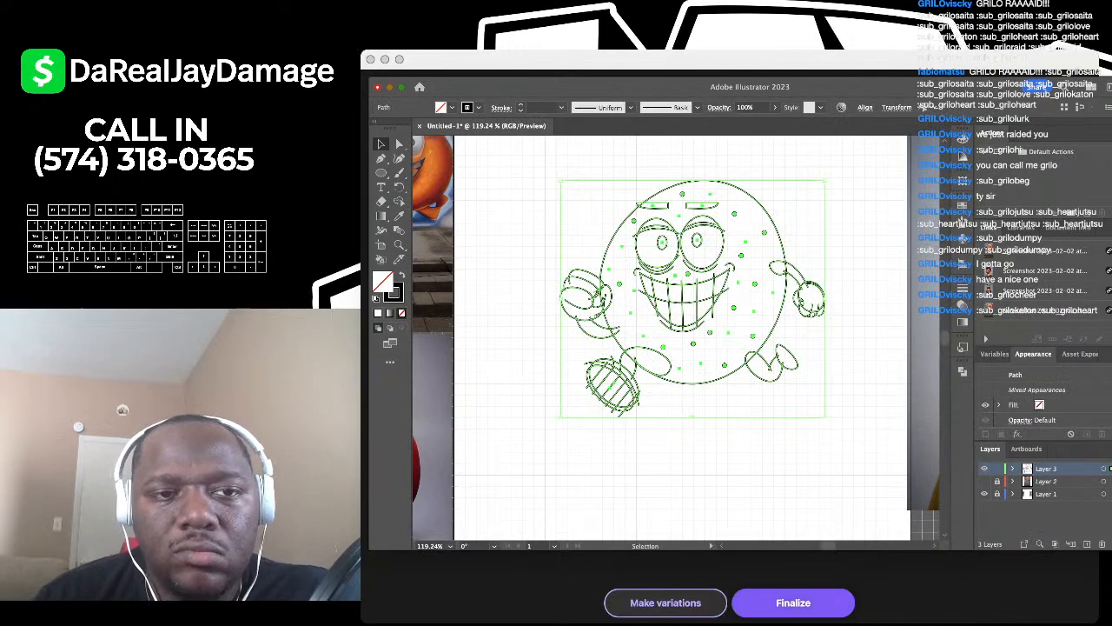
pyautogui.press('super+g')
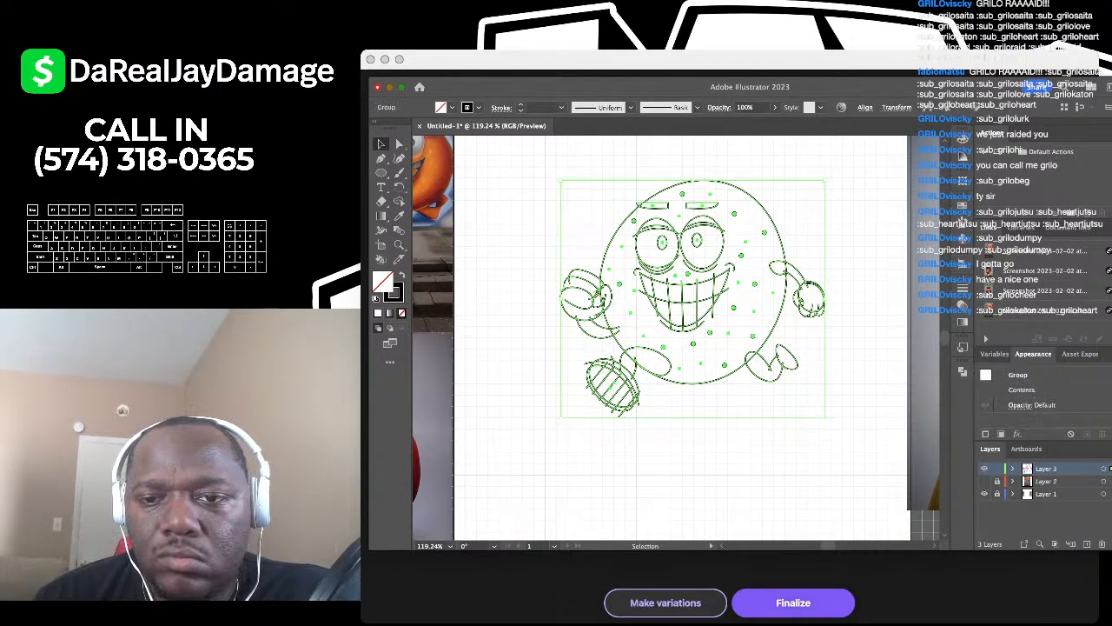
# Step: Convert the grouped character's strokes to black filled shapes, divide them where they overlap, and deselect the artwork
pyautogui.hotkey('shift', 'x')
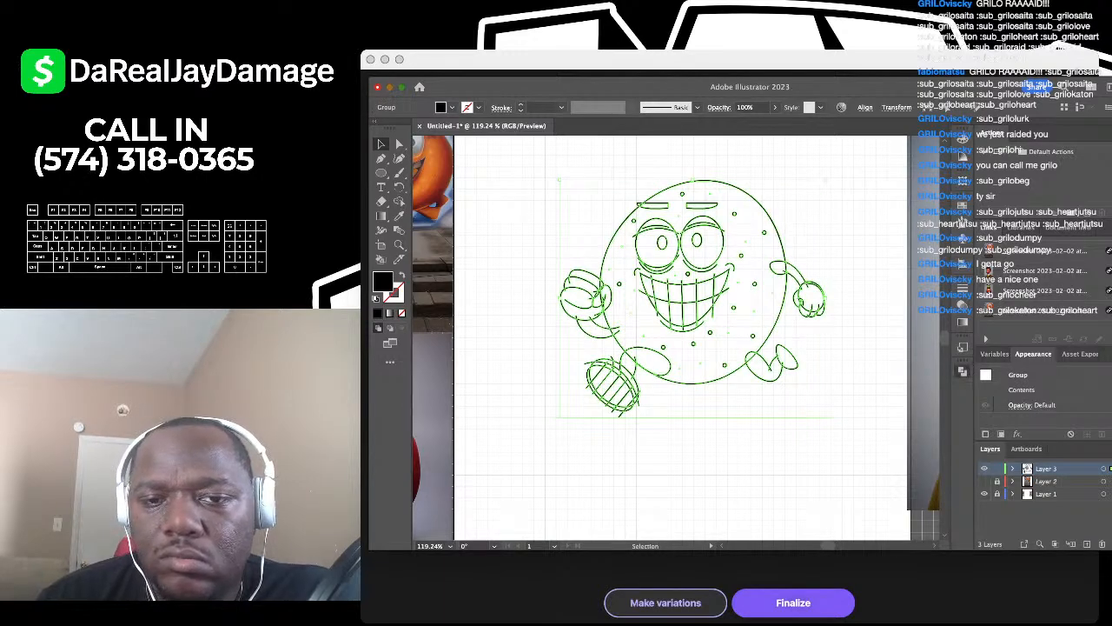
pyautogui.press('super+z')
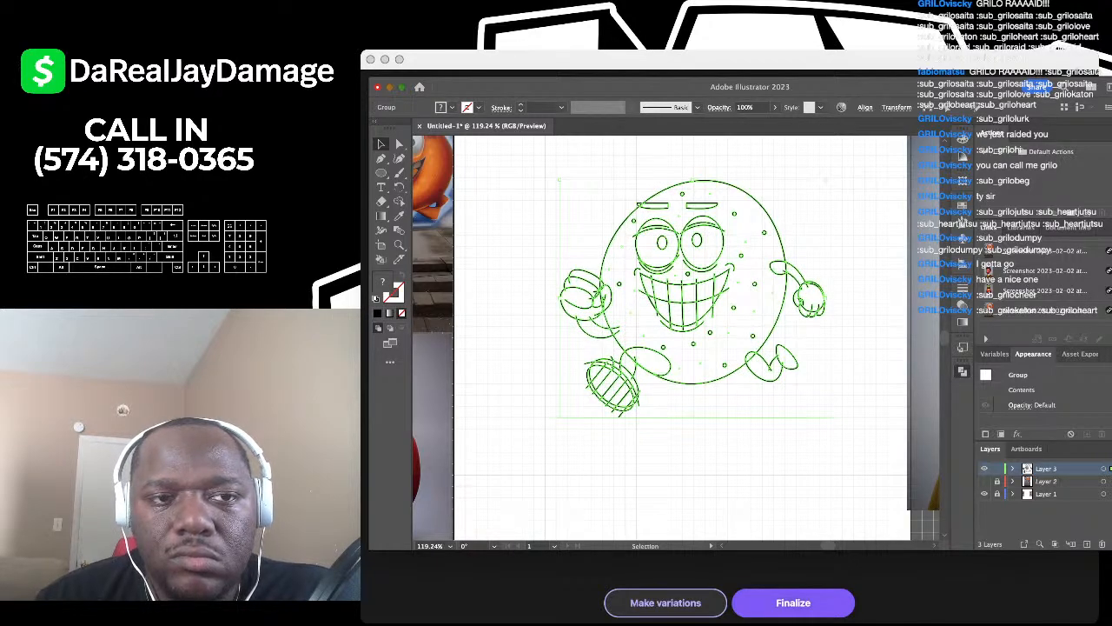
pyautogui.press('a')
pyautogui.press('super+shift+a')
# Step: Delete the body line piece crossing the left eyebrow and the eyelid and lower-lid ends that overshoot the eyes
pyautogui.scroll(5, 702, 224)
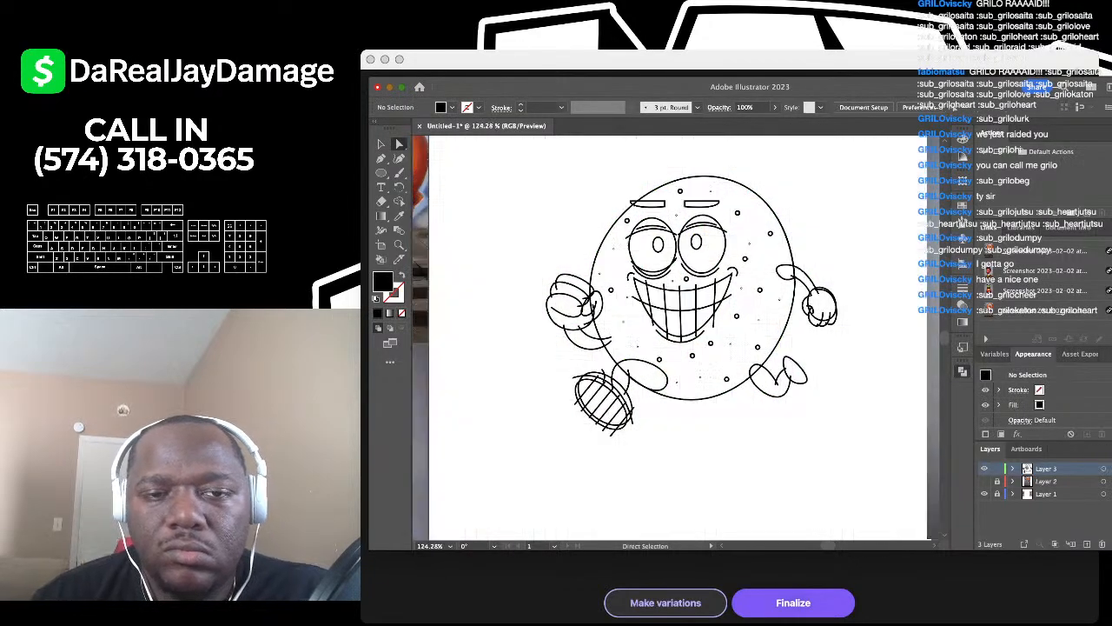
pyautogui.scroll(5, 599, 197)
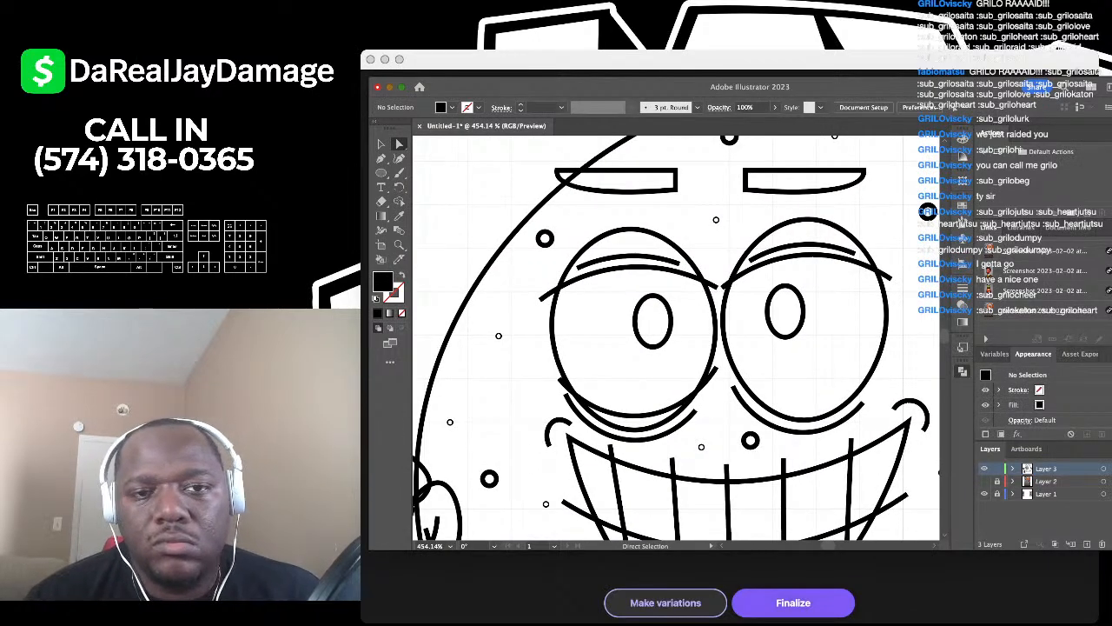
pyautogui.click(569, 177)
pyautogui.click(542, 294)
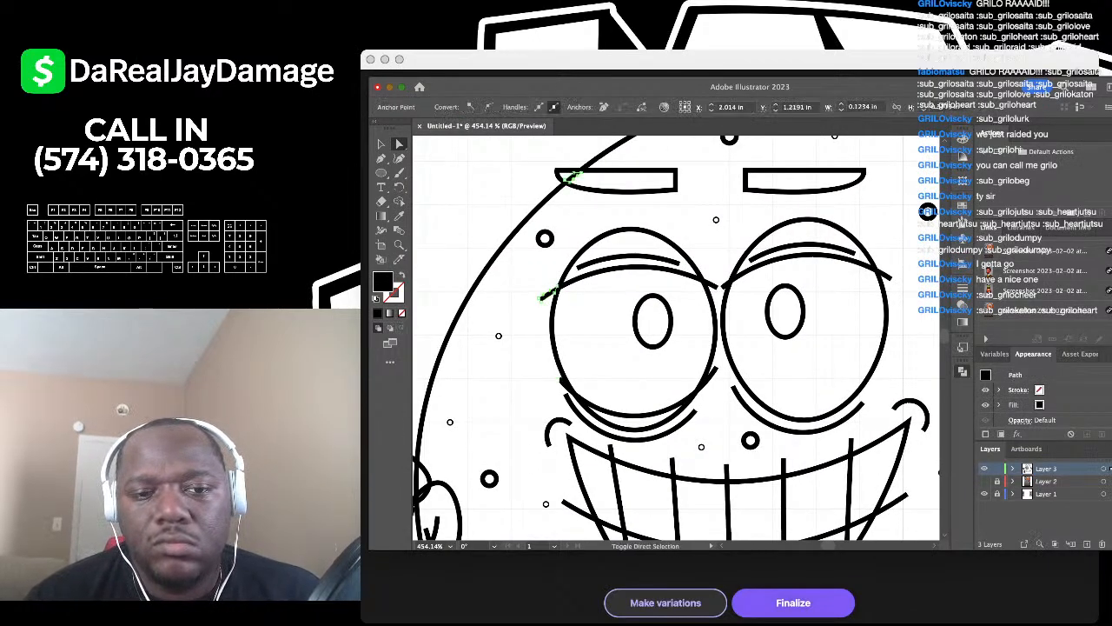
pyautogui.keyDown('shift'); pyautogui.click(711, 377); pyautogui.keyUp('shift')
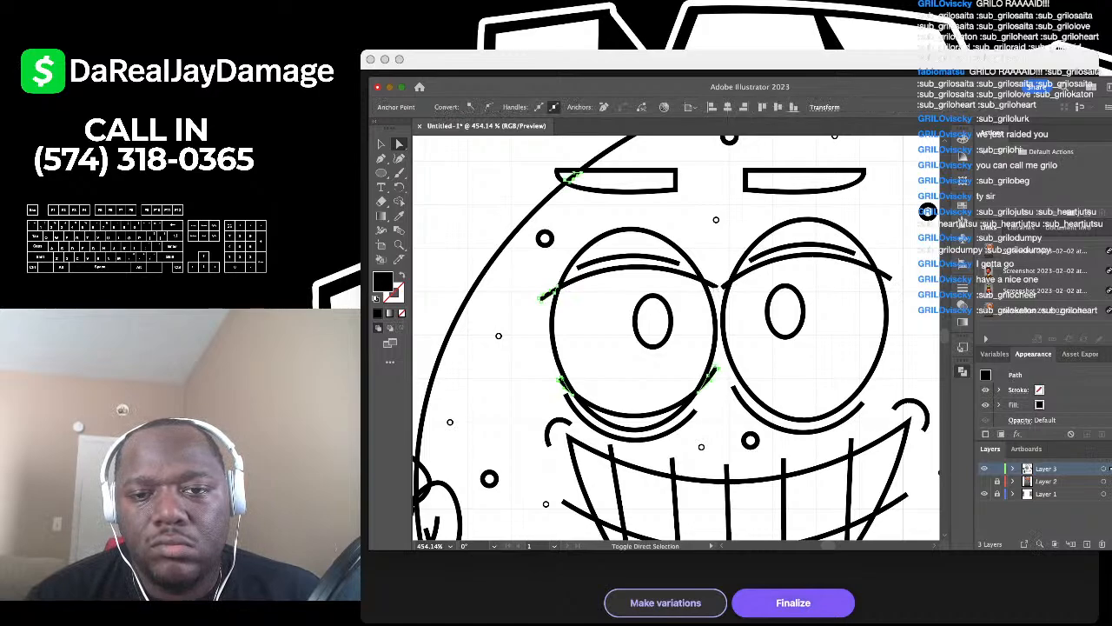
pyautogui.keyDown('shift'); pyautogui.click(713, 285); pyautogui.keyUp('shift')
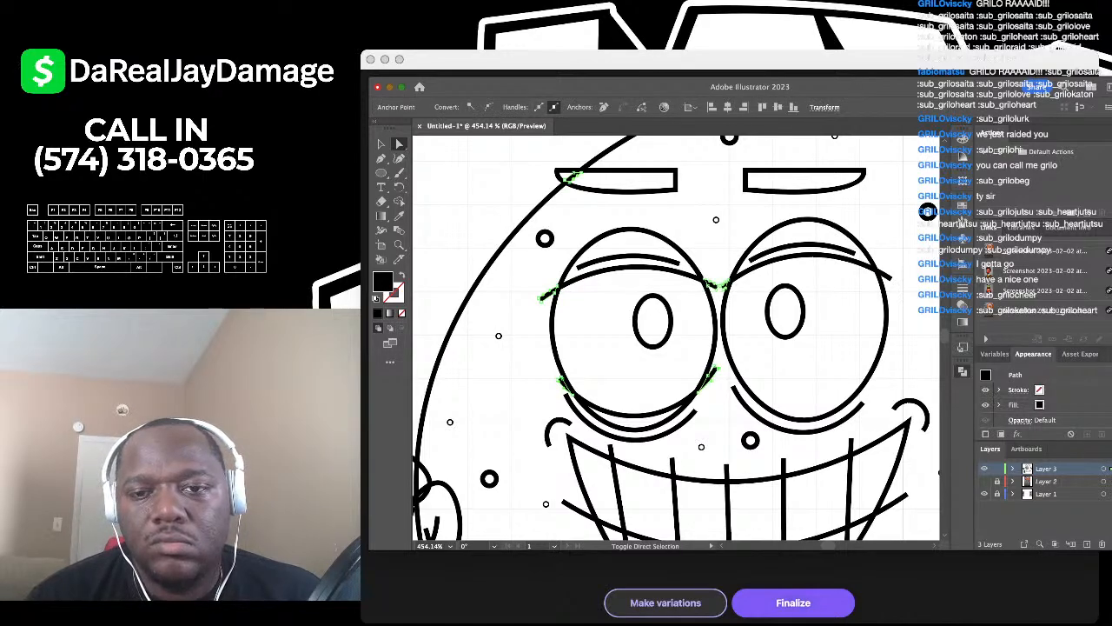
pyautogui.keyDown('shift'); pyautogui.click(884, 275); pyautogui.keyUp('shift')
pyautogui.moveTo(884, 275); pyautogui.dragTo(788, 233)
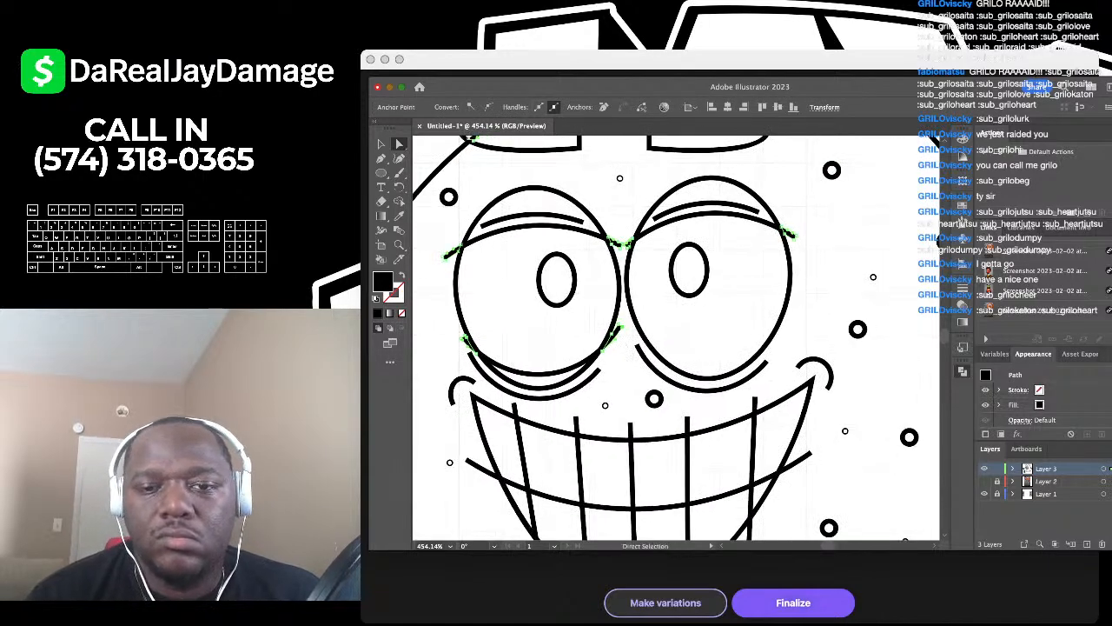
pyautogui.press('Delete')
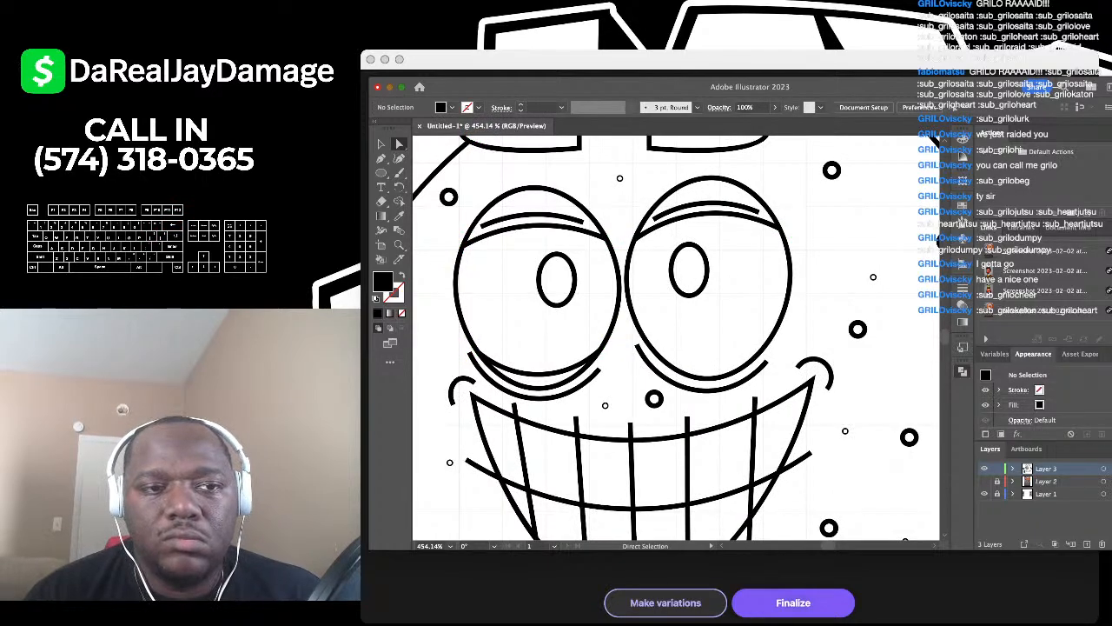
# Step: Delete the body outline segment crossing the right arm and the arm line stub inside the shoulder
pyautogui.hscroll(2, 675, 337)
pyautogui.scroll(3, 675, 337)
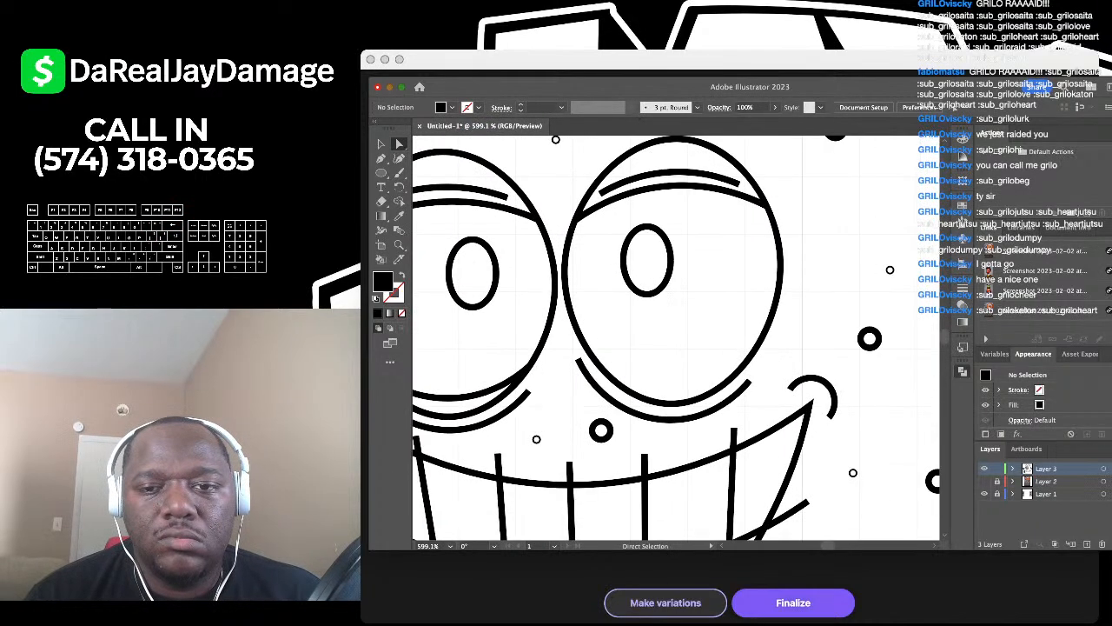
pyautogui.scroll(-10, 558, 270)
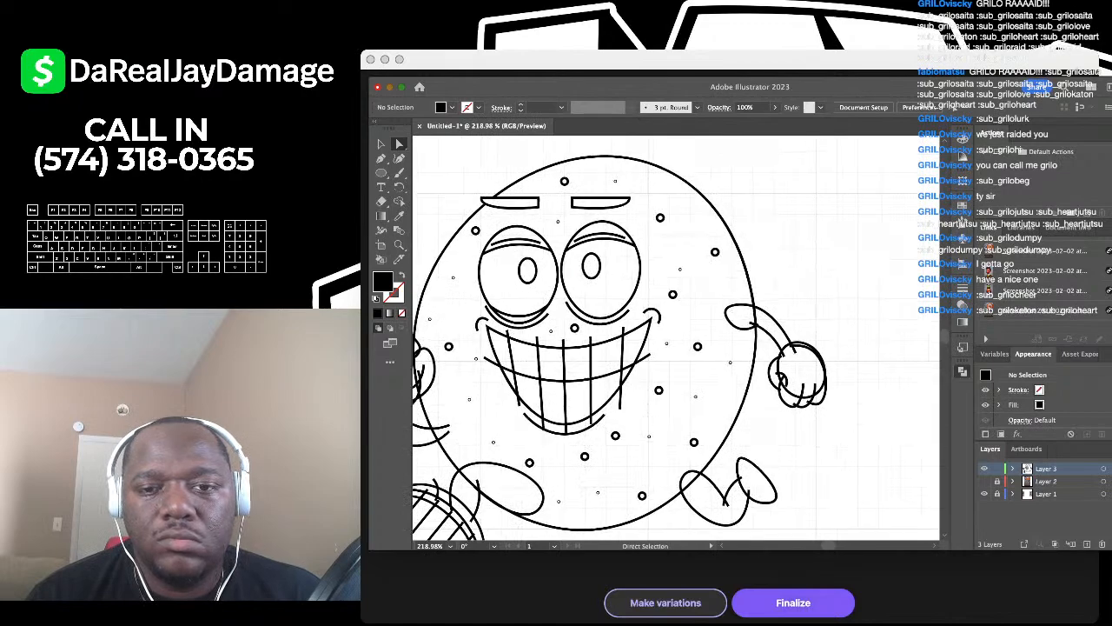
pyautogui.scroll(12, 785, 321)
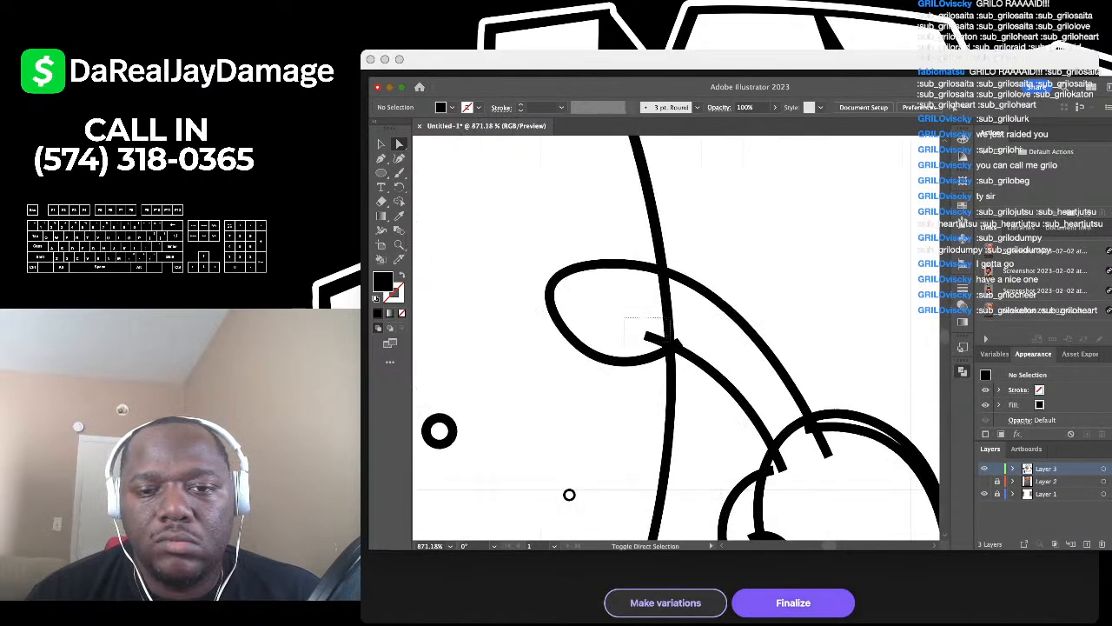
pyautogui.moveTo(671, 345); pyautogui.dragTo(664, 339)
pyautogui.press('Delete')
pyautogui.scroll(-1, 664, 337)
pyautogui.hscroll(1, 664, 337)
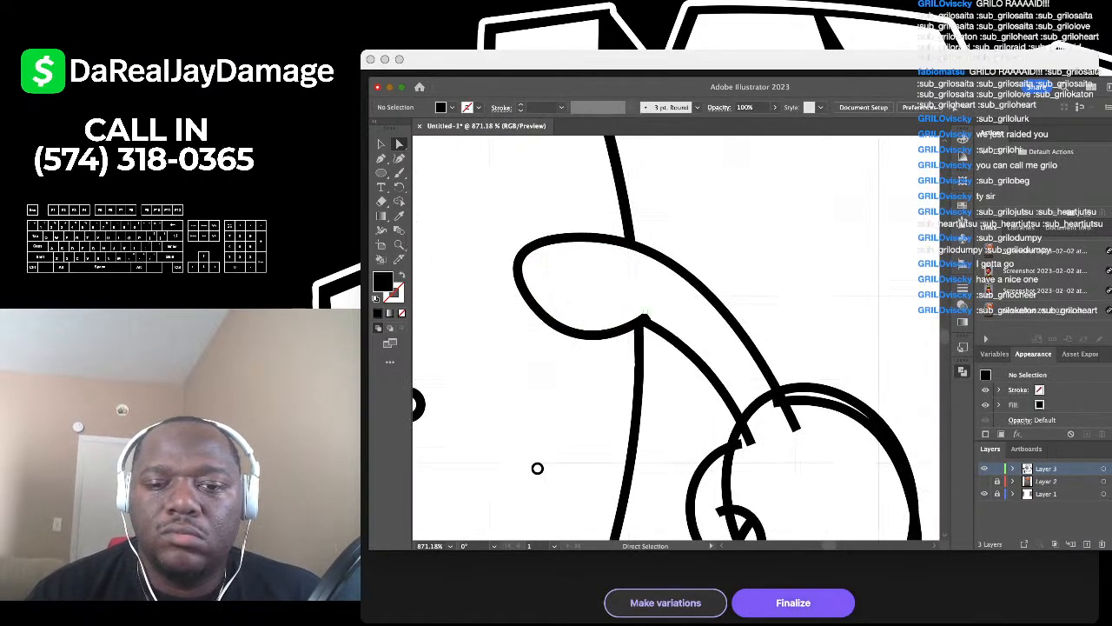
# Step: Delete the two arm line ends inside the right hand and the doubled outline along the top of the hand
pyautogui.scroll(-5, 664, 338)
pyautogui.hscroll(2, 663, 337)
pyautogui.click(697, 253)
pyautogui.keyDown('shift'); pyautogui.click(742, 239); pyautogui.keyUp('shift')
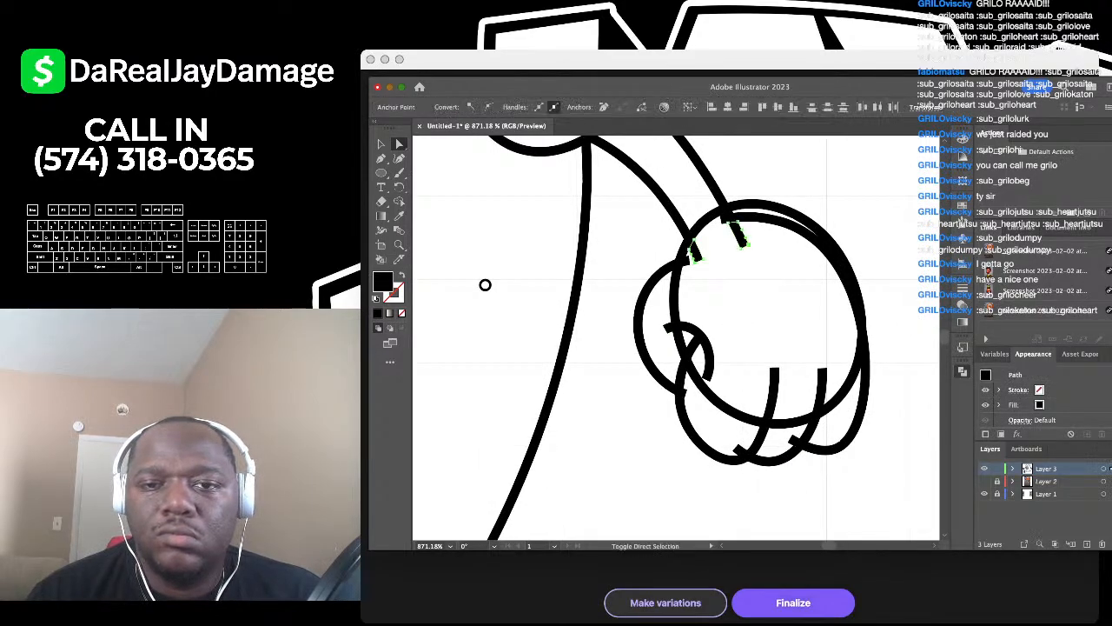
pyautogui.keyDown('shift'); pyautogui.click(789, 208); pyautogui.keyUp('shift')
pyautogui.press('BackSpace')
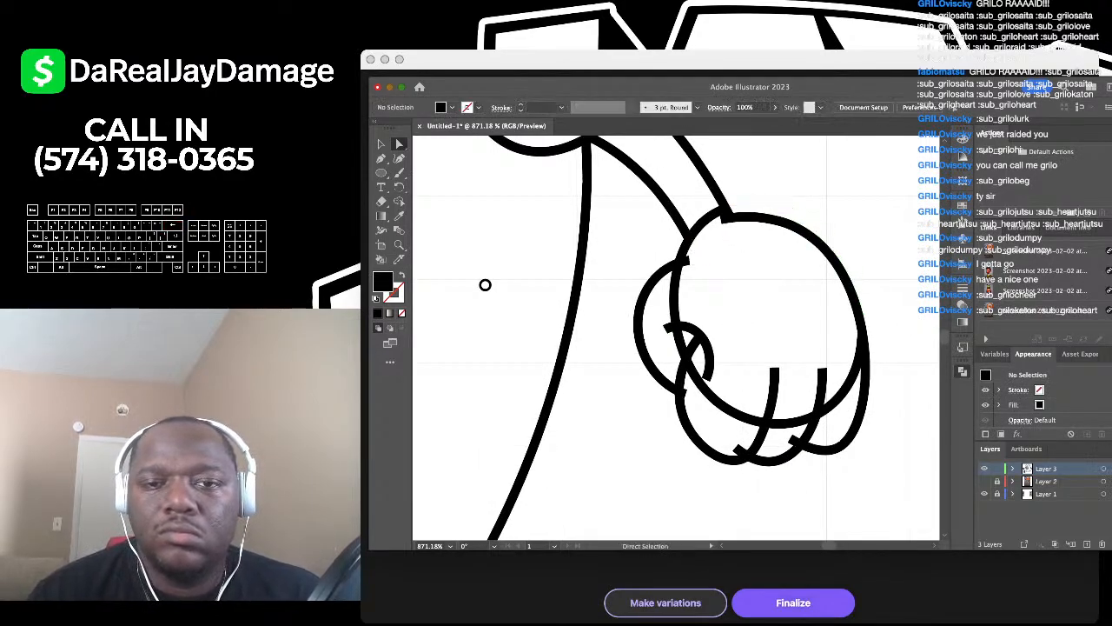
# Step: Delete the palm circle segments crossing the right hand's fingers and thumb, along with the overshooting finger line ends
pyautogui.hscroll(3, 485, 285)
pyautogui.click(749, 375)
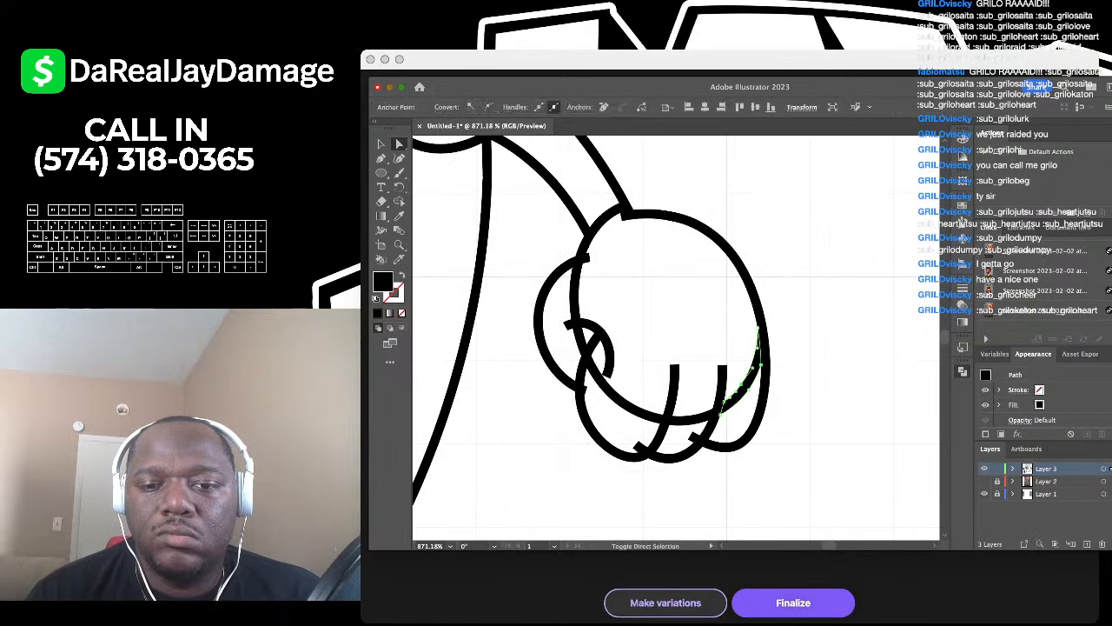
pyautogui.keyDown('shift'); pyautogui.click(691, 420); pyautogui.keyUp('shift')
pyautogui.keyDown('shift'); pyautogui.click(695, 438); pyautogui.keyUp('shift')
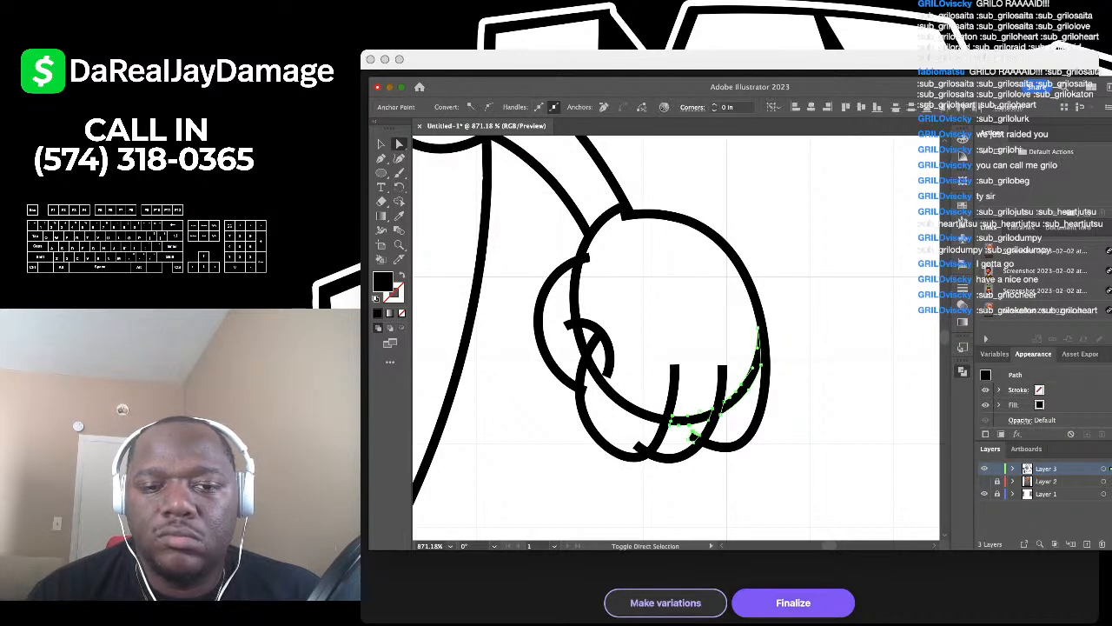
pyautogui.keyDown('shift'); pyautogui.click(640, 448); pyautogui.keyUp('shift')
pyautogui.keyDown('shift'); pyautogui.click(620, 399); pyautogui.keyUp('shift')
pyautogui.scroll(3, 574, 384)
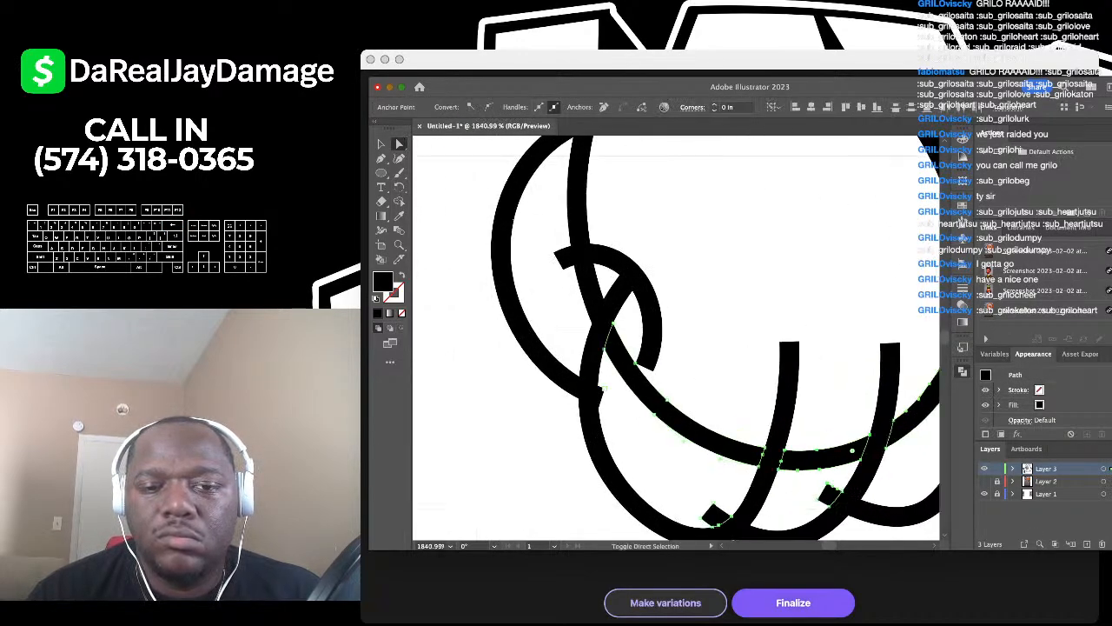
pyautogui.scroll(3, 677, 337)
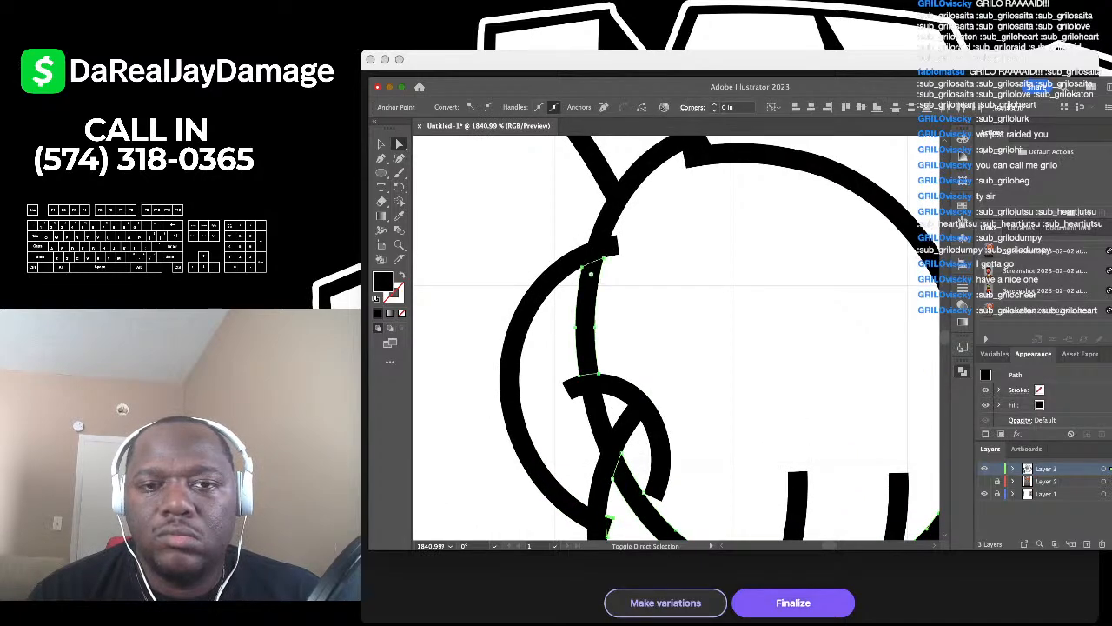
pyautogui.scroll(3, 676, 339)
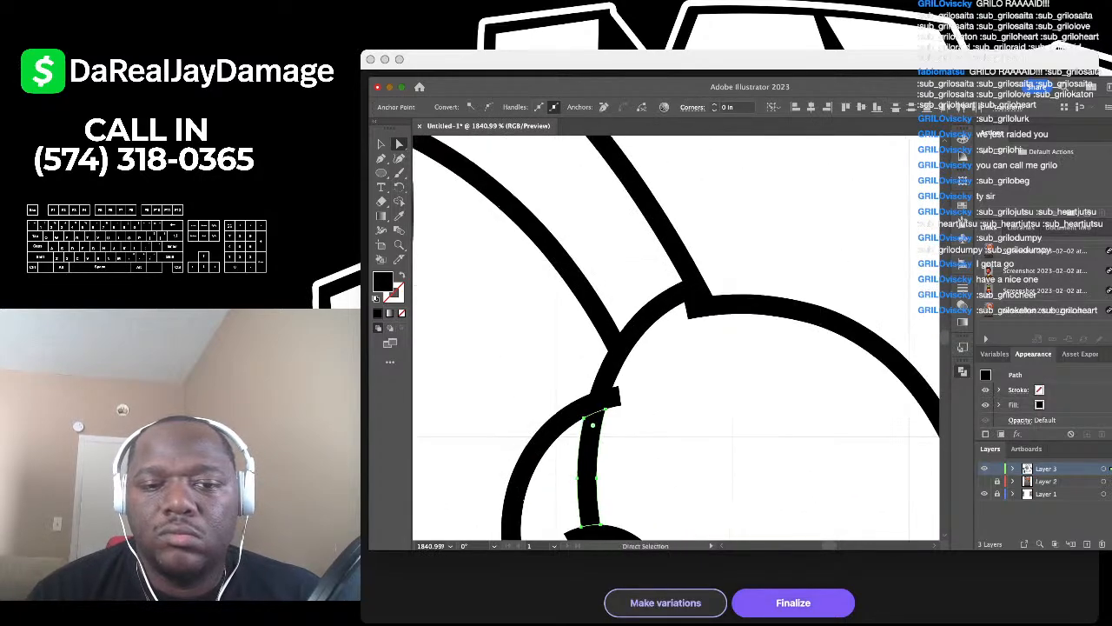
pyautogui.press('Delete')
pyautogui.scroll(-3, 656, 318)
pyautogui.scroll(-8, 676, 339)
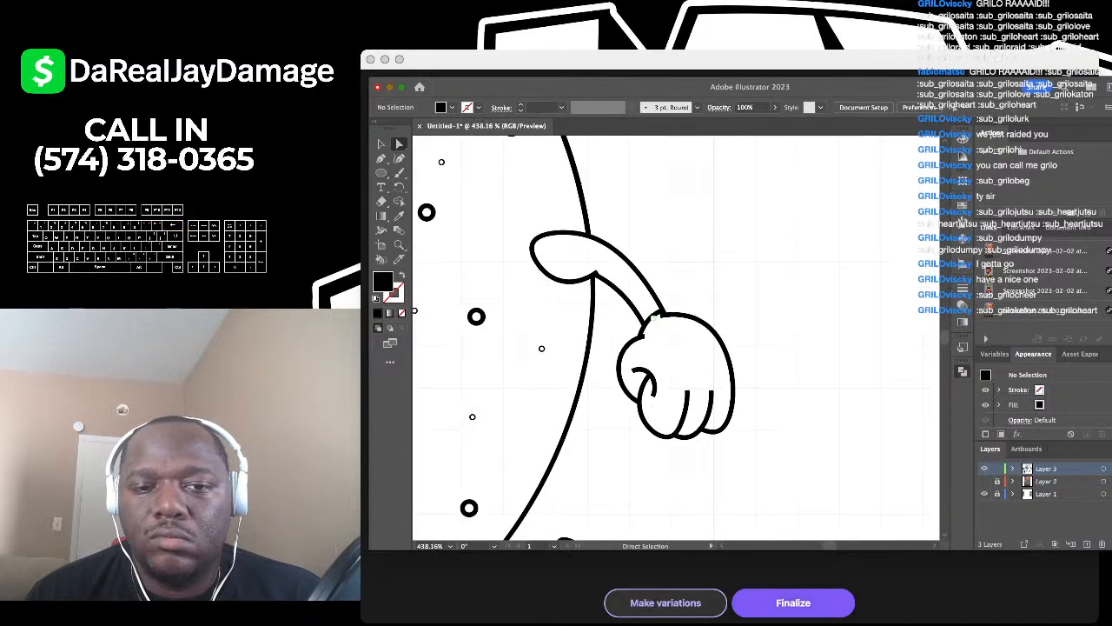
# Step: Inspect the trimmed right arm and hand for leftover overlapping line pieces
pyautogui.hscroll(3, 718, 296)
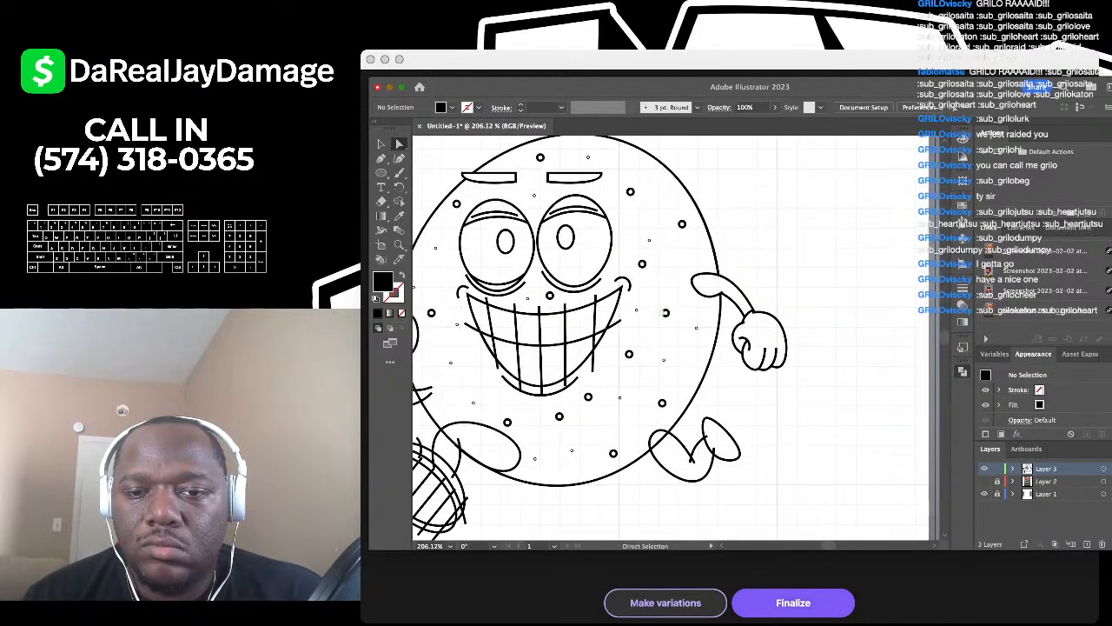
pyautogui.scroll(4, 719, 296)
pyautogui.scroll(-4, 718, 295)
pyautogui.scroll(1, 718, 295)
pyautogui.scroll(10, 749, 309)
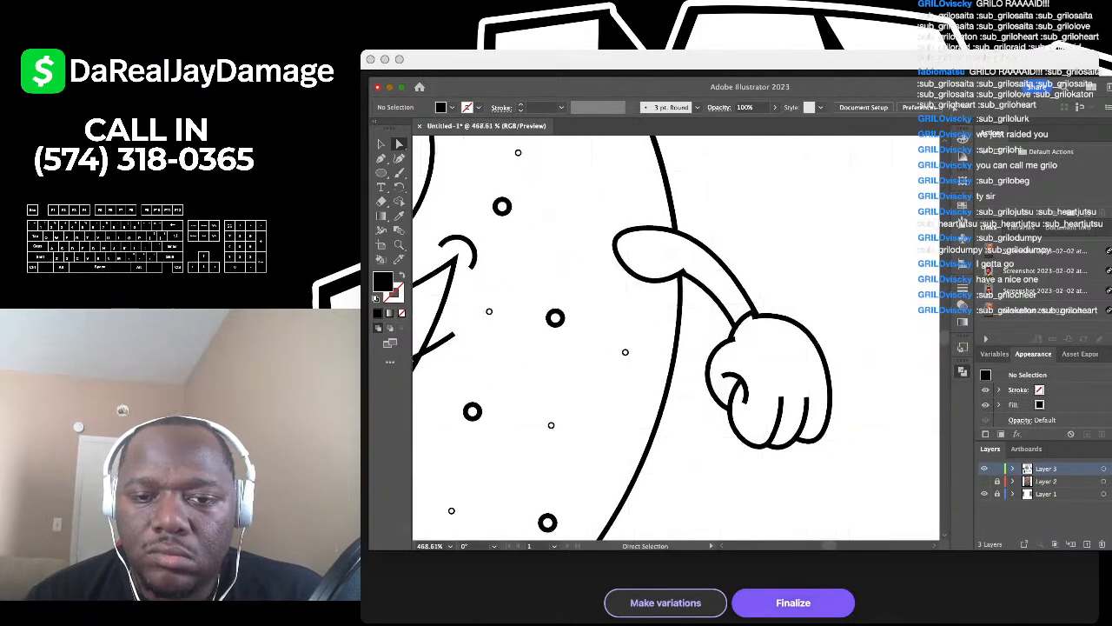
pyautogui.click(672, 409)
pyautogui.scroll(-9, 670, 415)
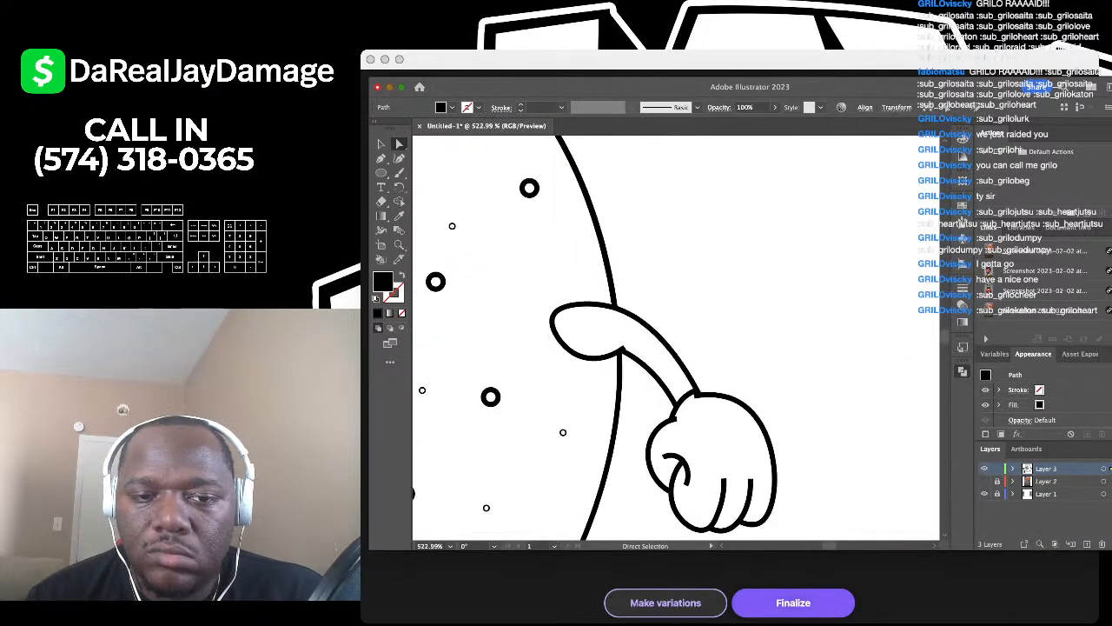
pyautogui.click(652, 452)
# Step: Delete the tooth line ends overshooting the upper and lower lips and the middle tooth line's ends beyond both sides of the mouth
pyautogui.hscroll(-3, 670, 415)
pyautogui.scroll(-2, 670, 416)
pyautogui.hscroll(-3, 676, 337)
pyautogui.scroll(-2, 676, 337)
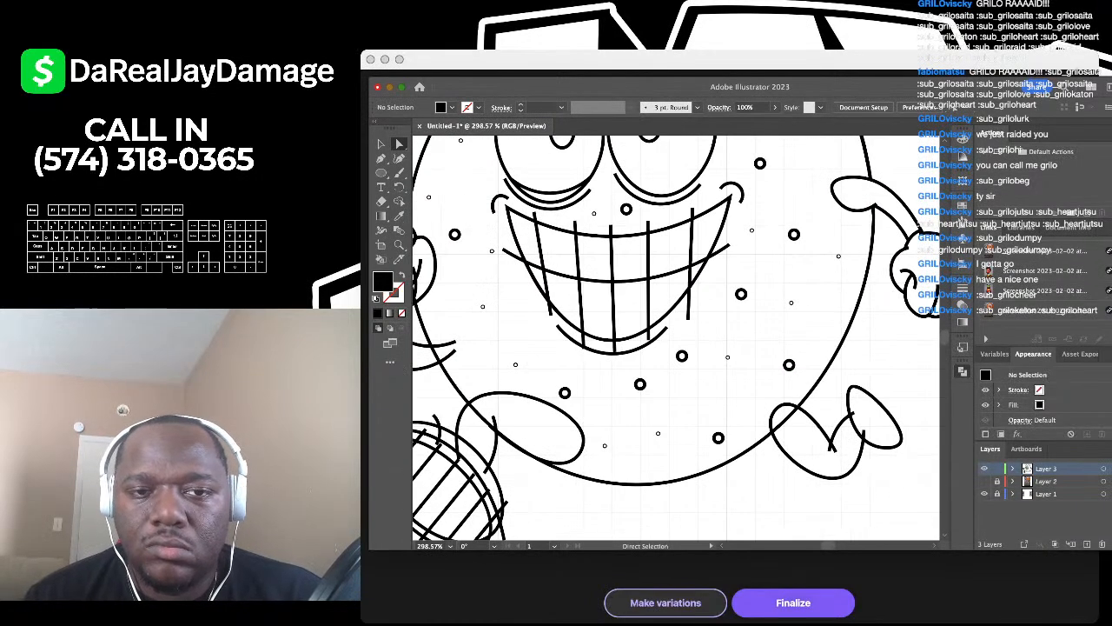
pyautogui.scroll(2, 676, 338)
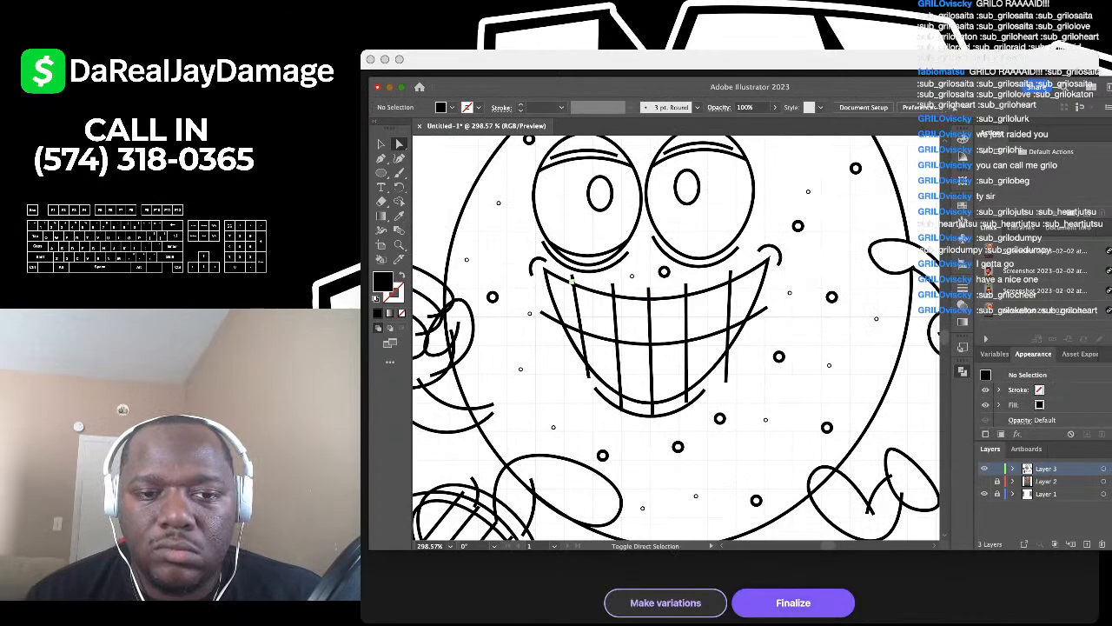
pyautogui.click(541, 312)
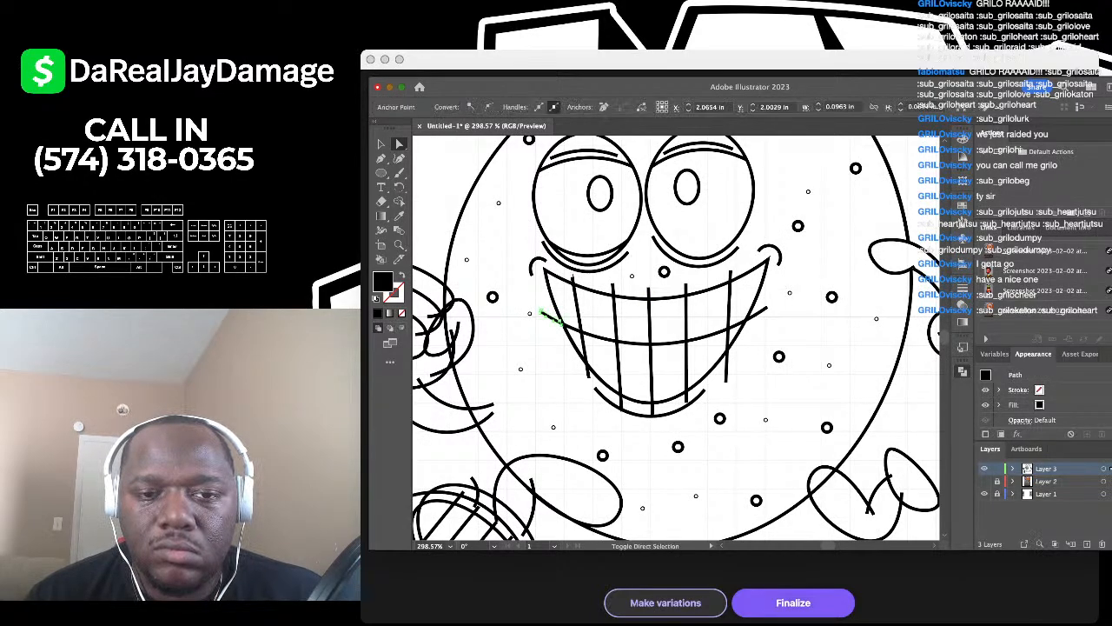
pyautogui.keyDown('shift'); pyautogui.click(573, 278); pyautogui.keyUp('shift')
pyautogui.keyDown('shift'); pyautogui.click(613, 287); pyautogui.keyUp('shift')
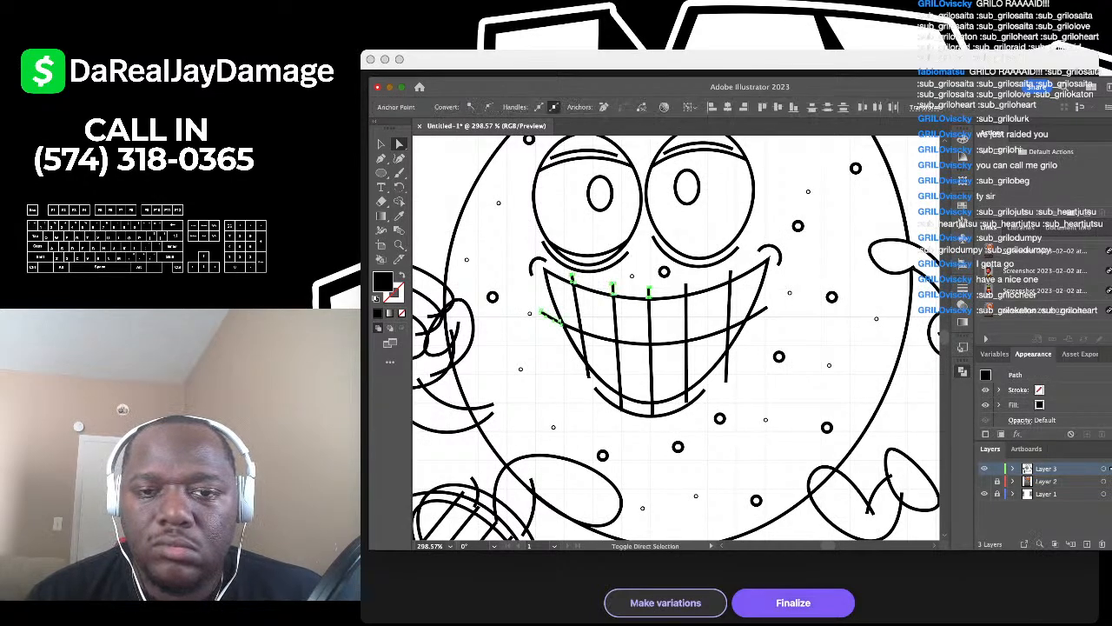
pyautogui.keyDown('shift'); pyautogui.click(686, 285); pyautogui.keyUp('shift')
pyautogui.keyDown('shift'); pyautogui.click(731, 276); pyautogui.keyUp('shift')
pyautogui.keyDown('shift'); pyautogui.click(758, 314); pyautogui.keyUp('shift')
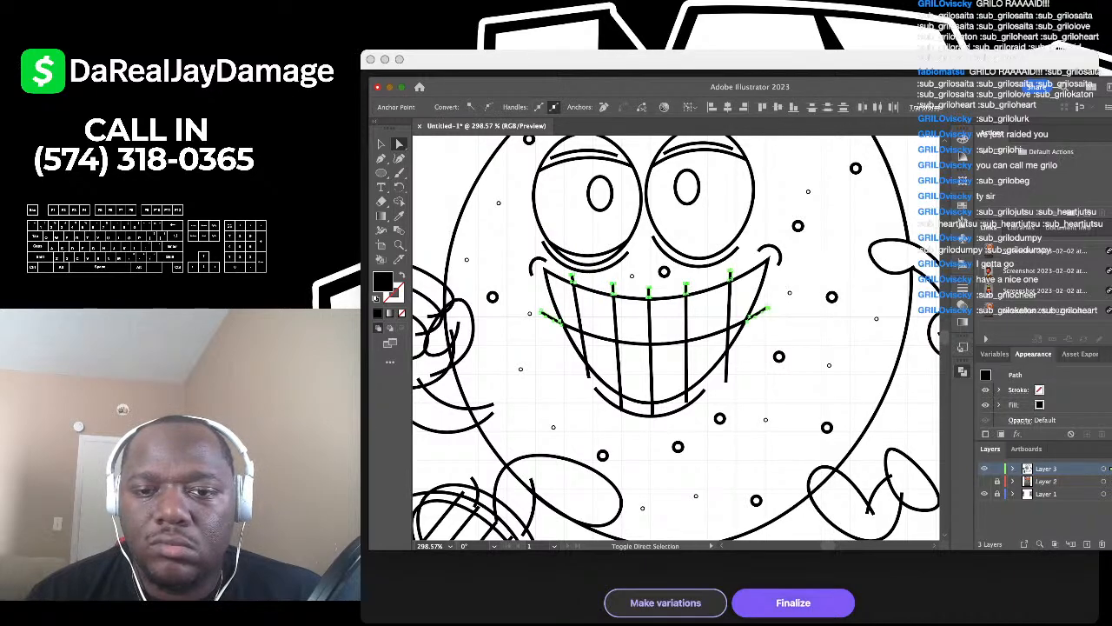
pyautogui.keyDown('shift'); pyautogui.click(727, 366); pyautogui.keyUp('shift')
pyautogui.keyDown('shift'); pyautogui.click(587, 374); pyautogui.keyUp('shift')
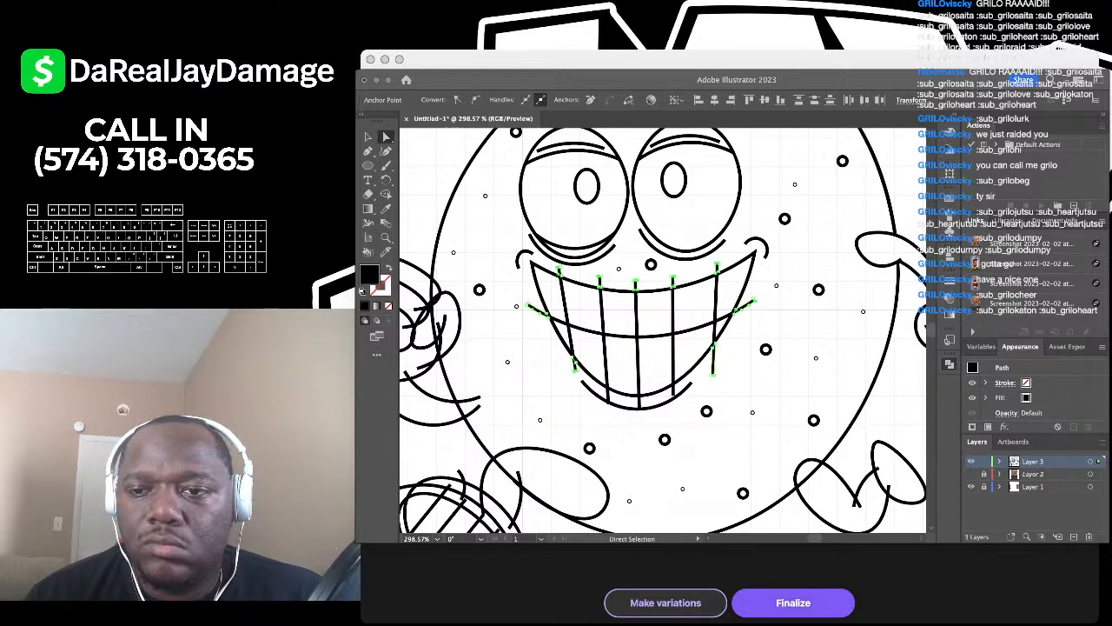
pyautogui.click(609, 415)
pyautogui.scroll(8, 610, 416)
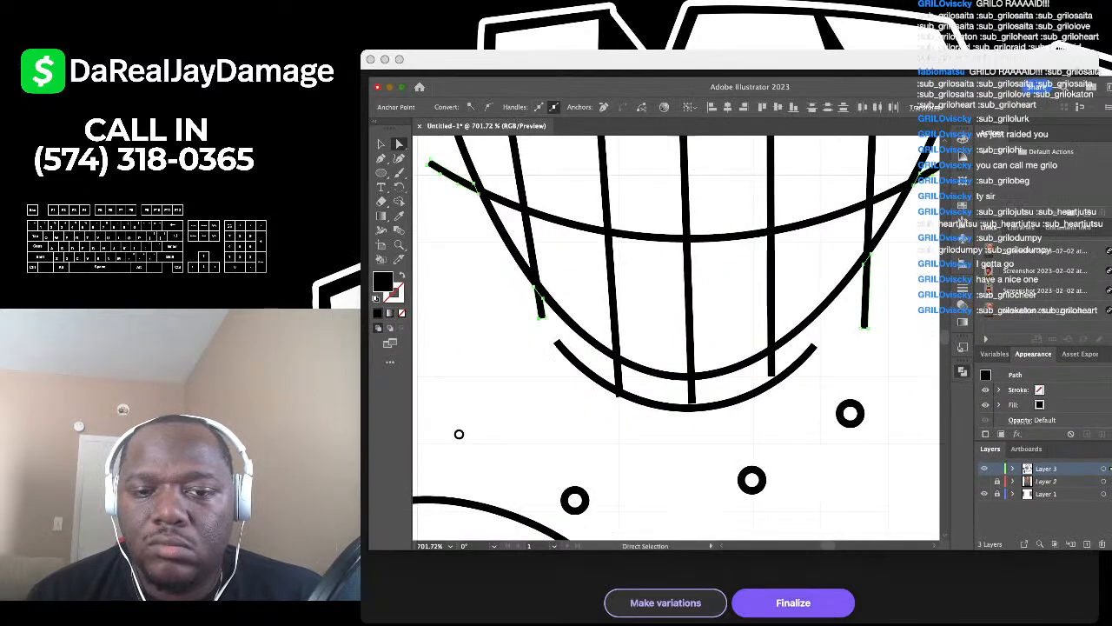
pyautogui.keyDown('shift'); pyautogui.click(616, 337); pyautogui.keyUp('shift')
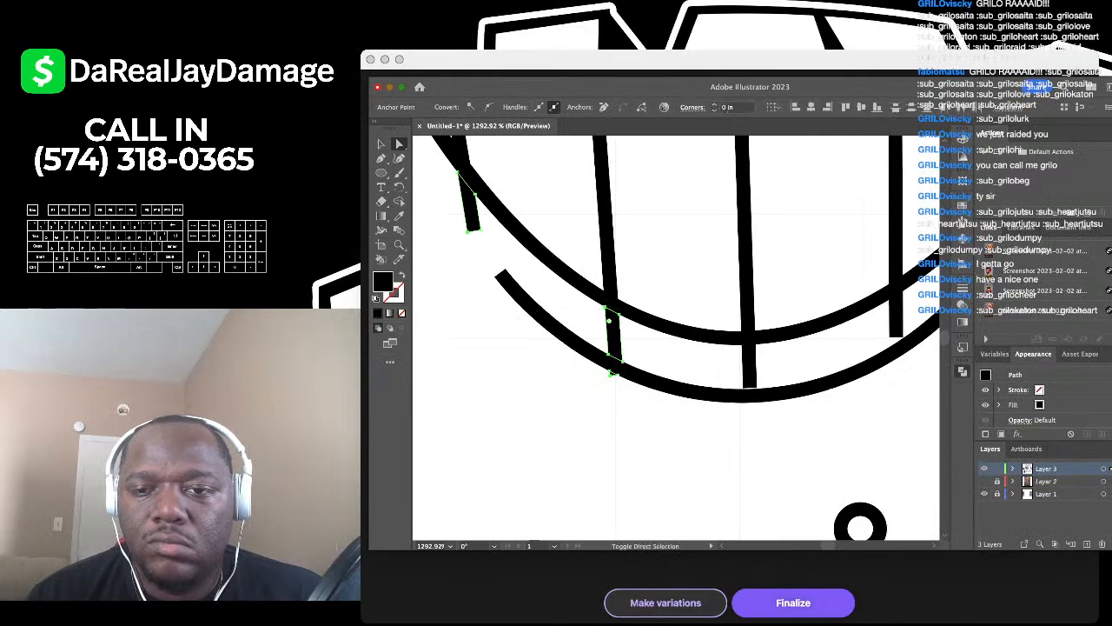
pyautogui.keyDown('shift'); pyautogui.click(749, 367); pyautogui.keyUp('shift')
pyautogui.moveTo(749, 367); pyautogui.dragTo(574, 389)
pyautogui.keyDown('shift'); pyautogui.click(723, 344); pyautogui.keyUp('shift')
pyautogui.press('Delete')
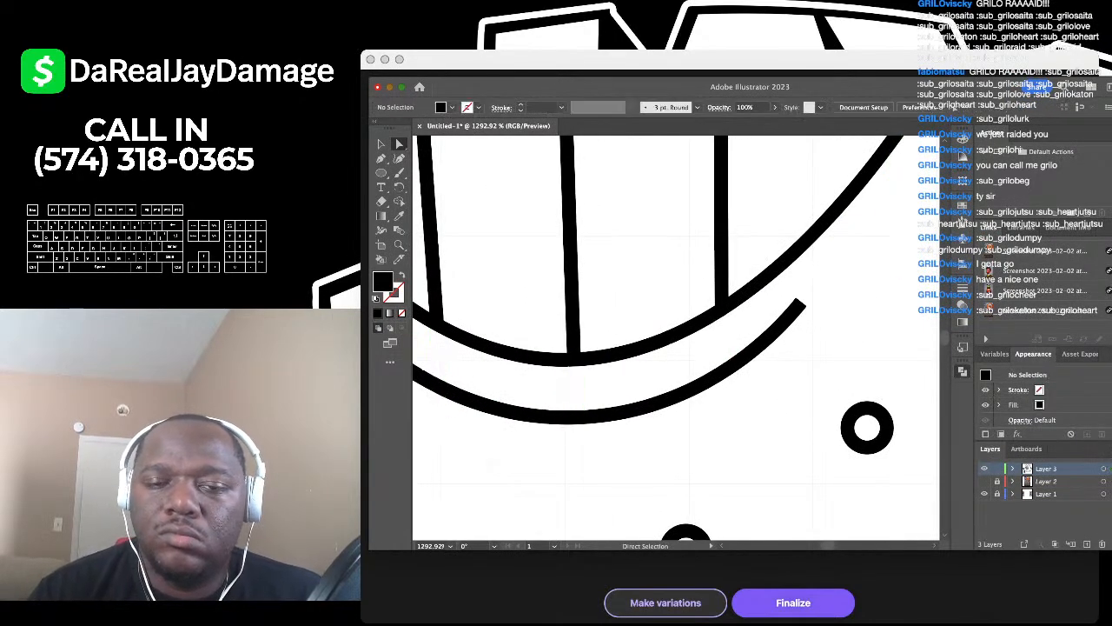
# Step: Delete the body outline segment crossing the left fist's upper finger and the overshooting finger line ends inside the fist
pyautogui.scroll(-4, 728, 345)
pyautogui.scroll(-6, 728, 345)
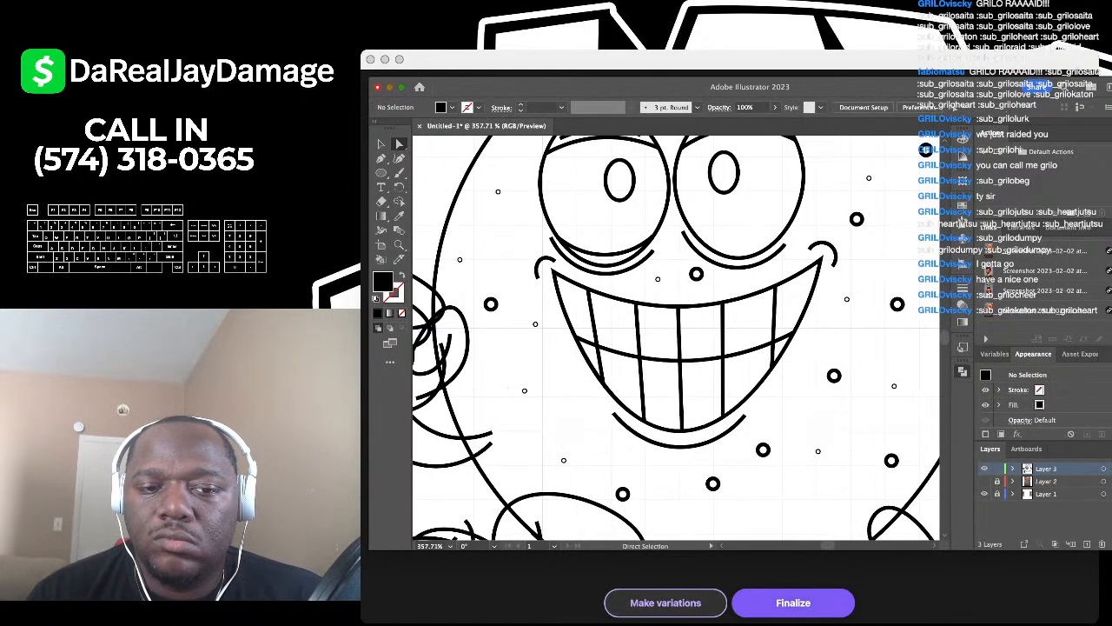
pyautogui.scroll(8, 560, 283)
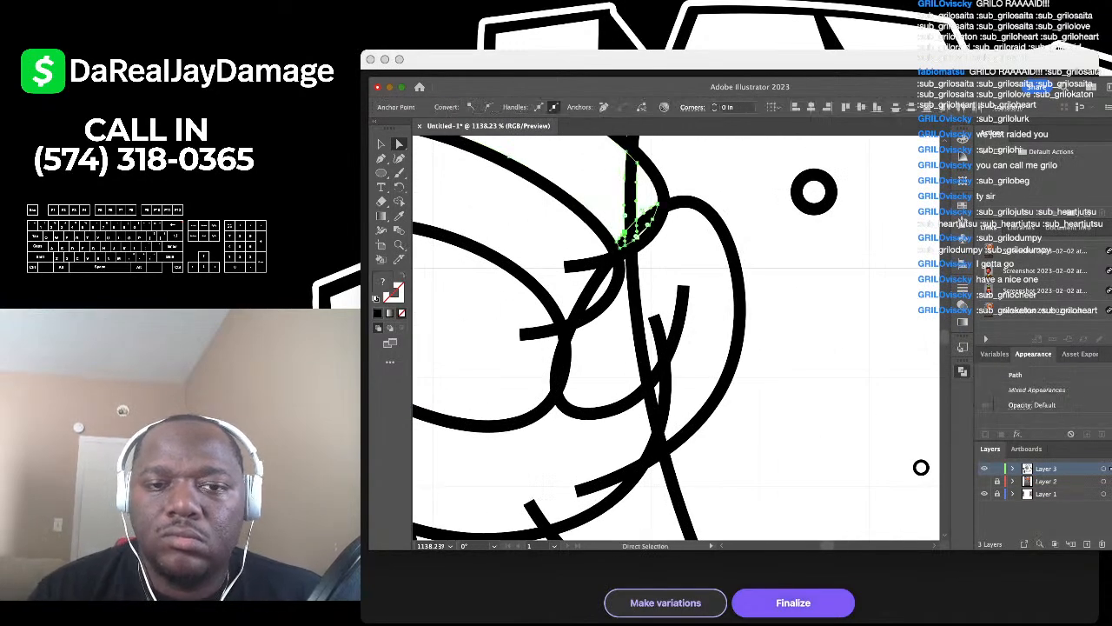
pyautogui.scroll(-2, 639, 233)
pyautogui.scroll(-2, 660, 234)
pyautogui.scroll(2, 627, 231)
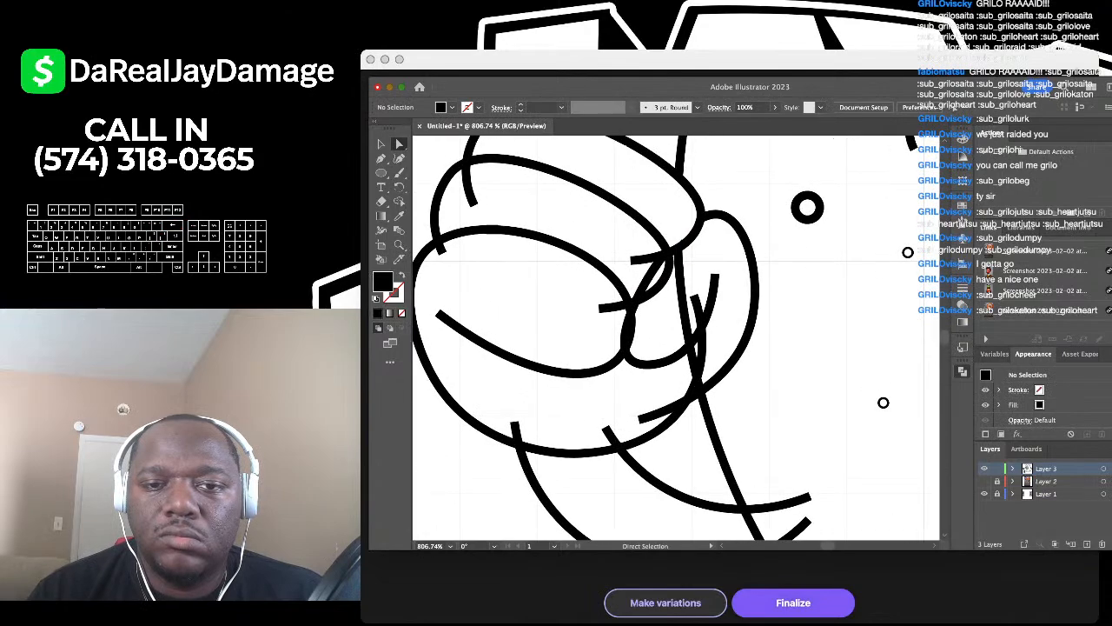
pyautogui.click(475, 186)
pyautogui.keyDown('shift'); pyautogui.click(445, 247); pyautogui.keyUp('shift')
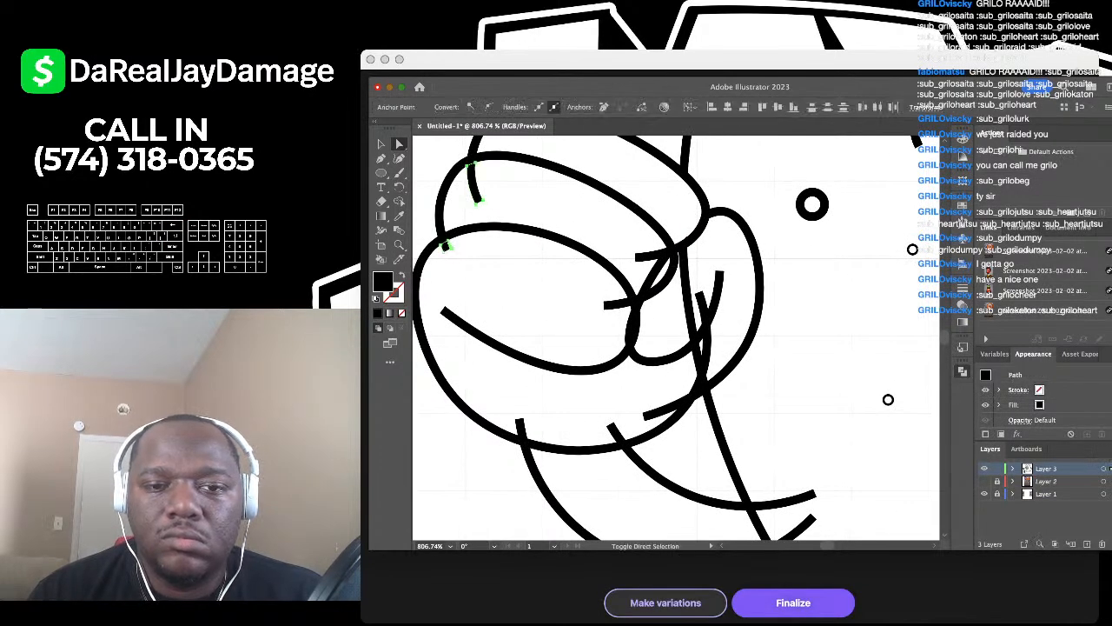
pyautogui.keyDown('shift'); pyautogui.click(616, 304); pyautogui.keyUp('shift')
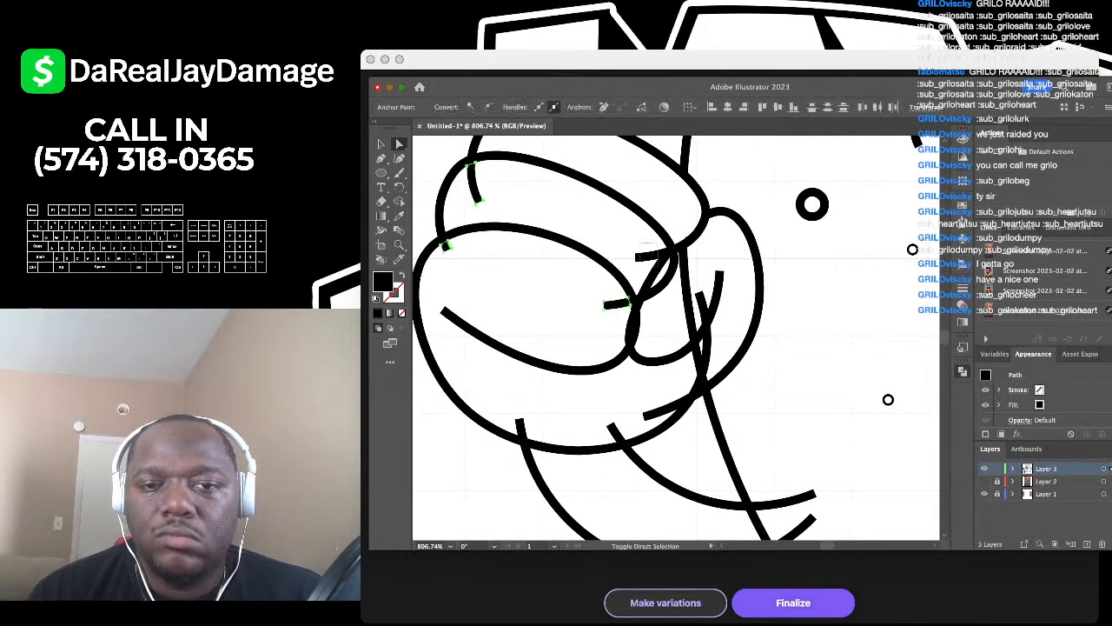
pyautogui.moveTo(641, 244); pyautogui.dragTo(660, 261)
pyautogui.press('BackSpace')
pyautogui.press('BackSpace')
# Step: Delete the doubled line piece between the left fist's fingers and the body outline segment and stray line end crossing the thumb
pyautogui.scroll(3, 660, 261)
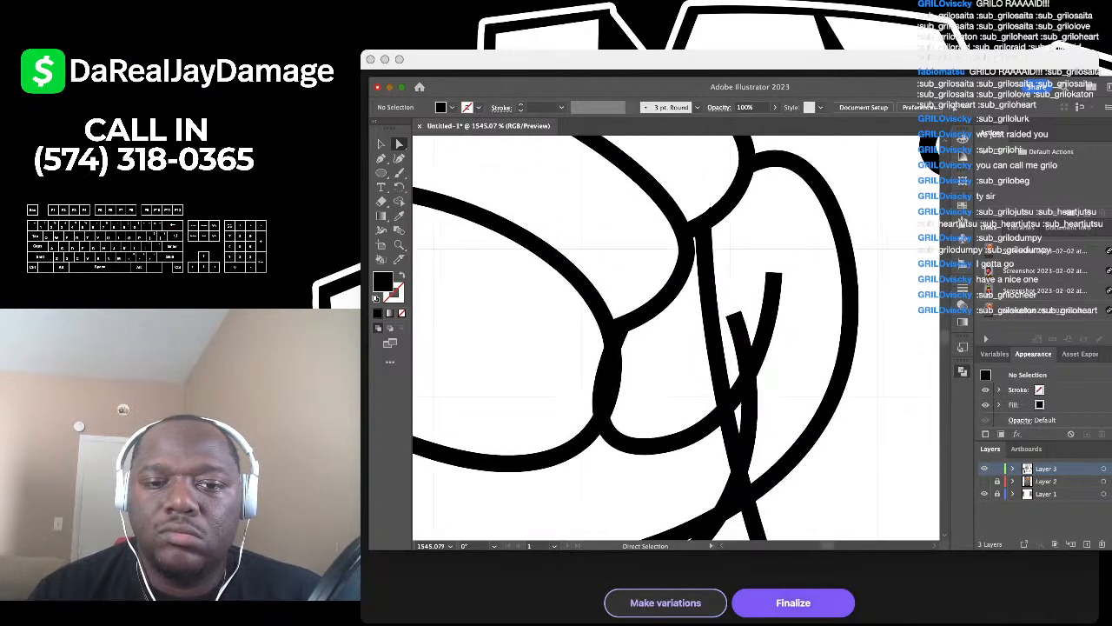
pyautogui.scroll(-2, 635, 348)
pyautogui.click(634, 348)
pyautogui.hscroll(3, 643, 331)
pyautogui.keyDown('shift'); pyautogui.click(663, 289); pyautogui.keyUp('shift')
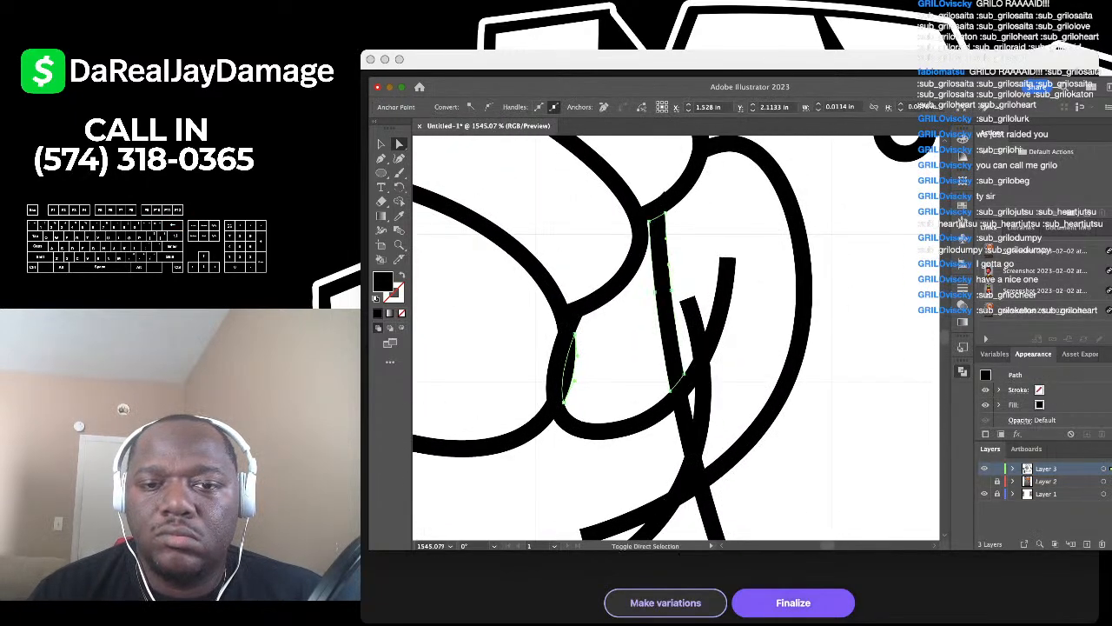
pyautogui.press('BackSpace')
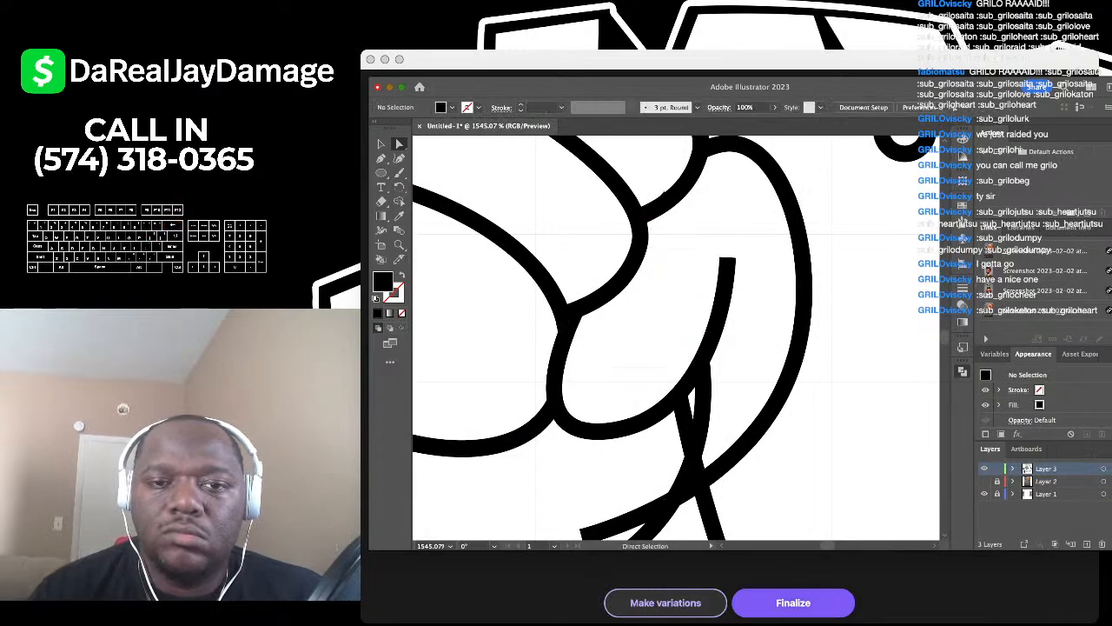
# Step: Delete the two arm line ends inside the left fist and the remaining line pieces crossing its lower palm
pyautogui.scroll(-5, 693, 330)
pyautogui.scroll(4, 693, 330)
pyautogui.keyDown('shift'); pyautogui.click(542, 340); pyautogui.keyUp('shift')
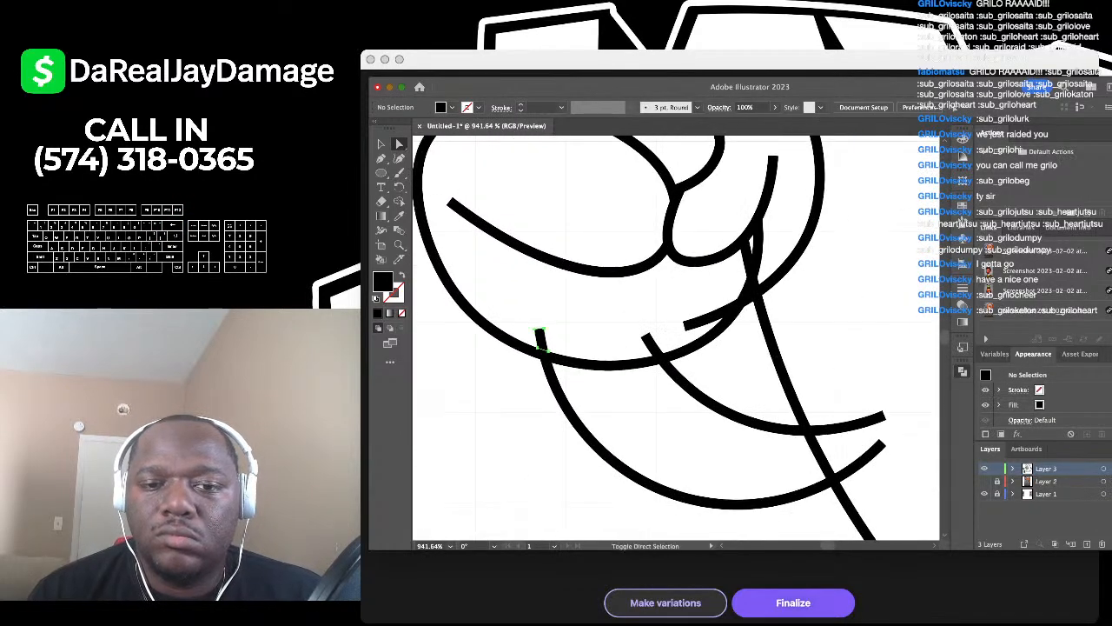
pyautogui.keyDown('shift'); pyautogui.click(653, 344); pyautogui.keyUp('shift')
pyautogui.keyDown('shift'); pyautogui.click(712, 314); pyautogui.keyUp('shift')
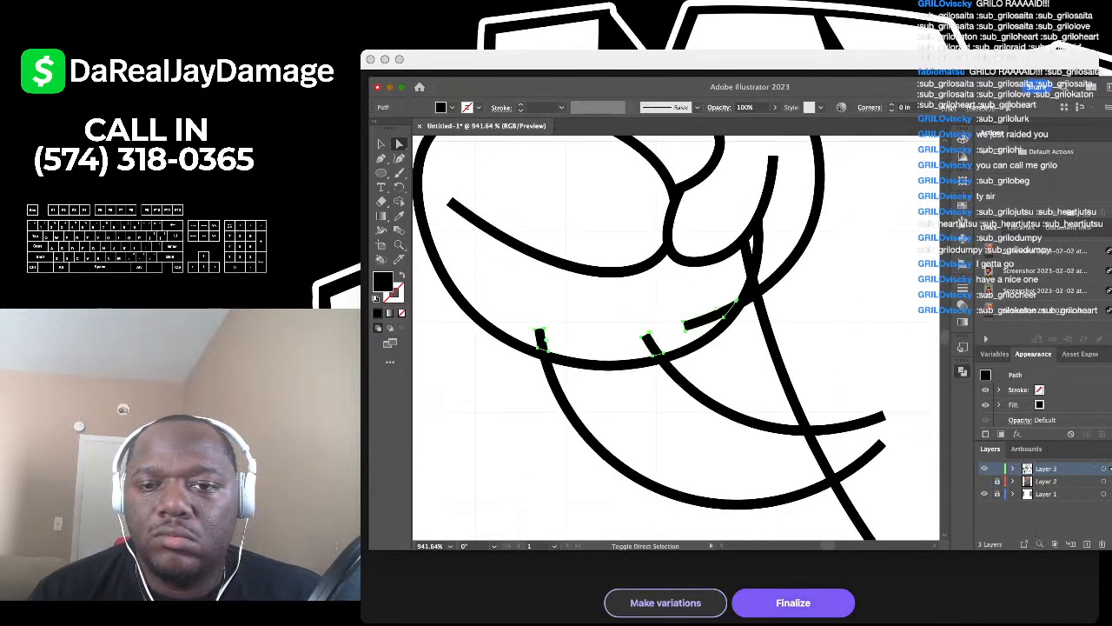
pyautogui.press('Delete')
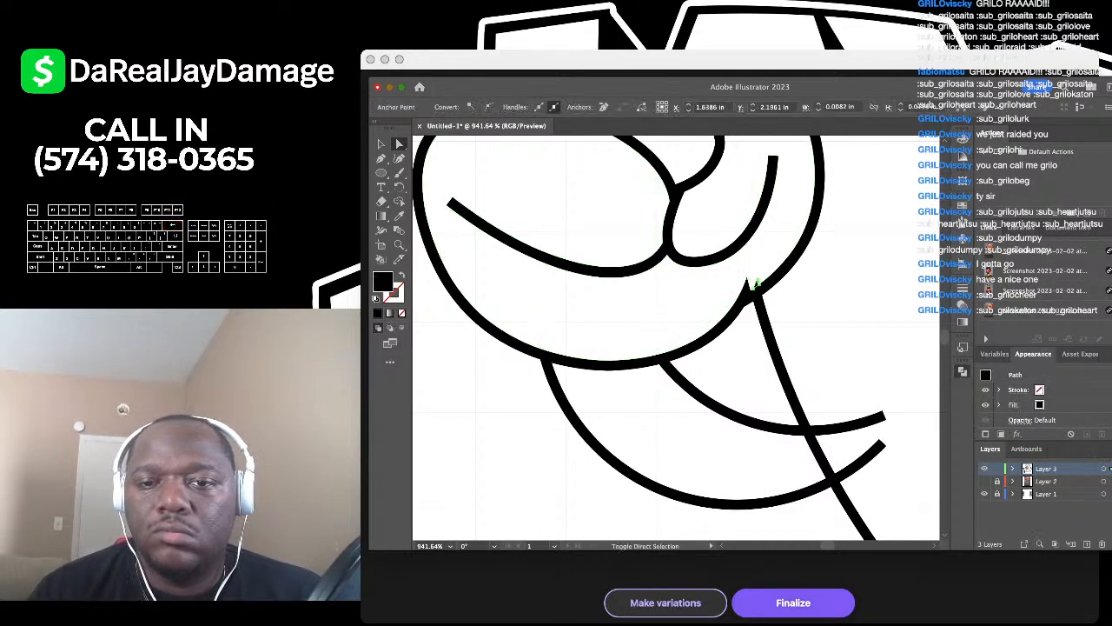
# Step: Delete the leftover pointed slivers where the body outline meets the left fist near the wrist
pyautogui.keyDown('shift'); pyautogui.click(747, 289); pyautogui.keyUp('shift')
pyautogui.scroll(5, 750, 289)
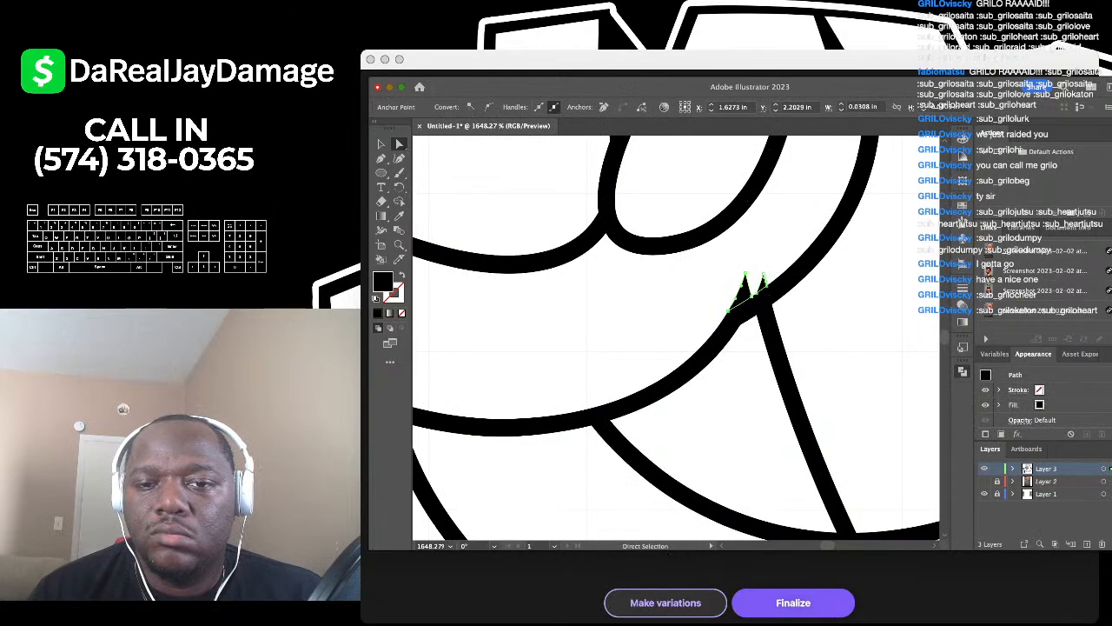
pyautogui.press('Delete')
pyautogui.click(764, 281)
pyautogui.press('Delete')
pyautogui.scroll(-3, 764, 277)
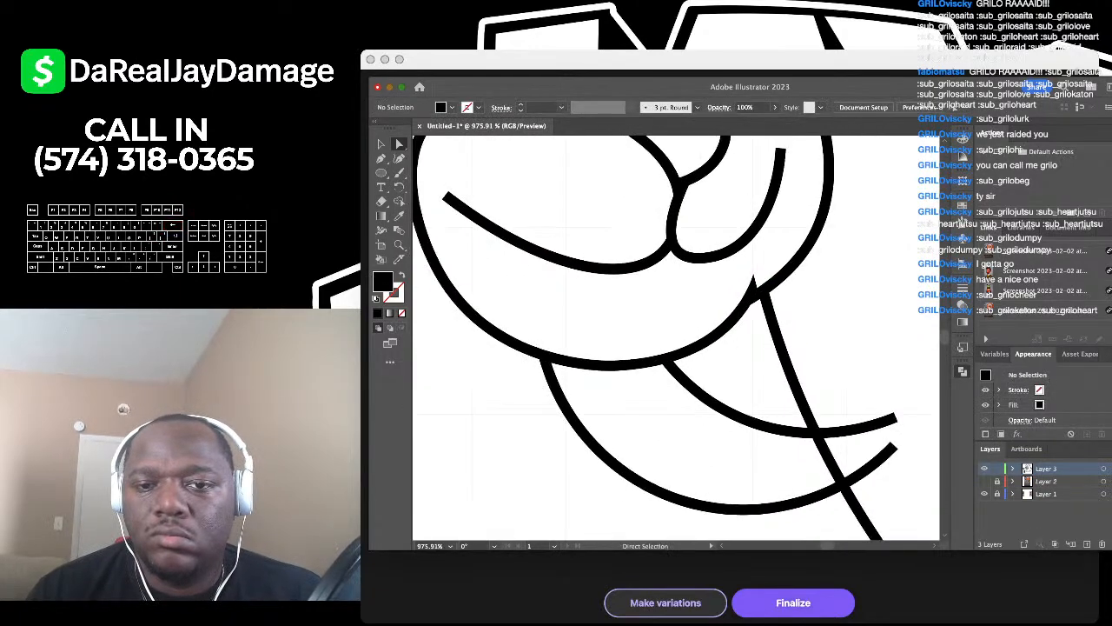
pyautogui.scroll(3, 739, 291)
pyautogui.scroll(3, 730, 300)
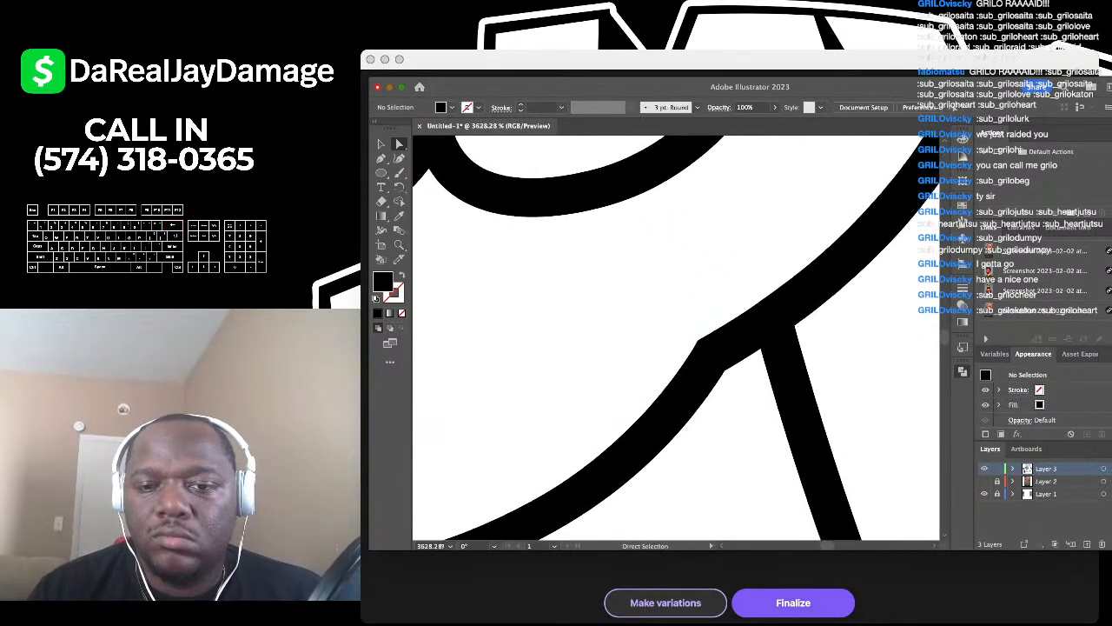
# Step: Delete the two left arm line ends that overshoot into the body
pyautogui.scroll(-10, 730, 299)
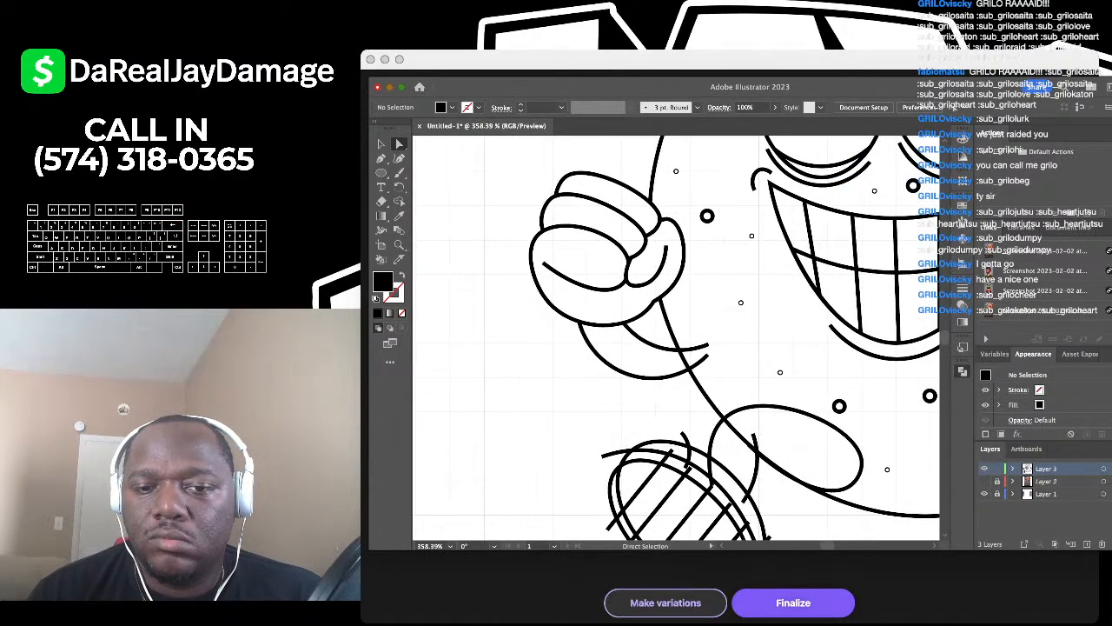
pyautogui.scroll(2, 713, 360)
pyautogui.press('\\')
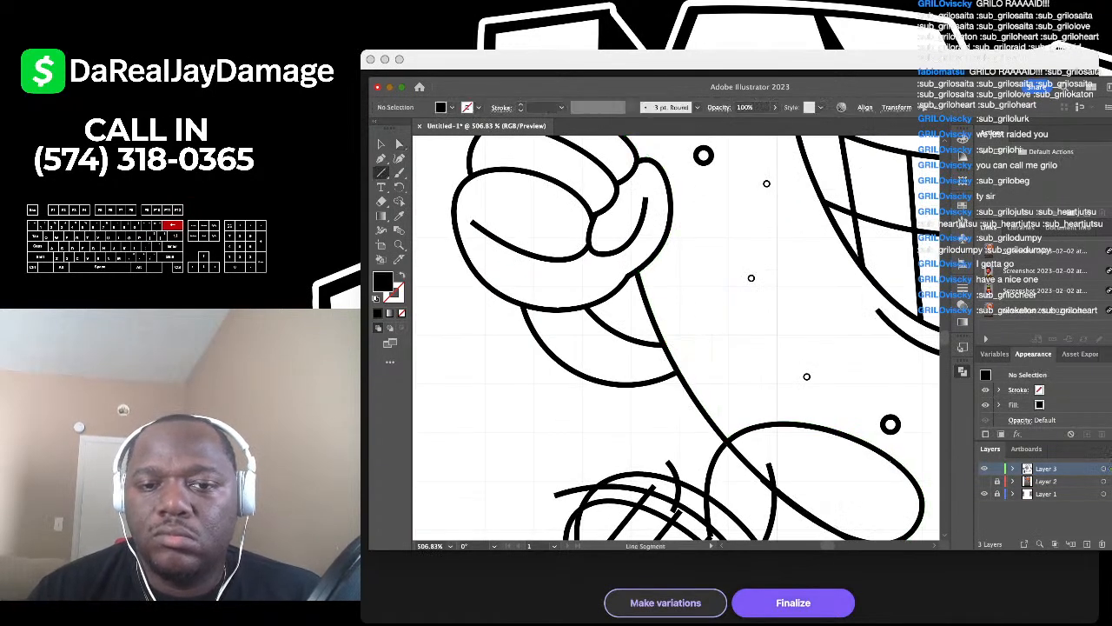
pyautogui.scroll(-2, 711, 334)
pyautogui.press('a')
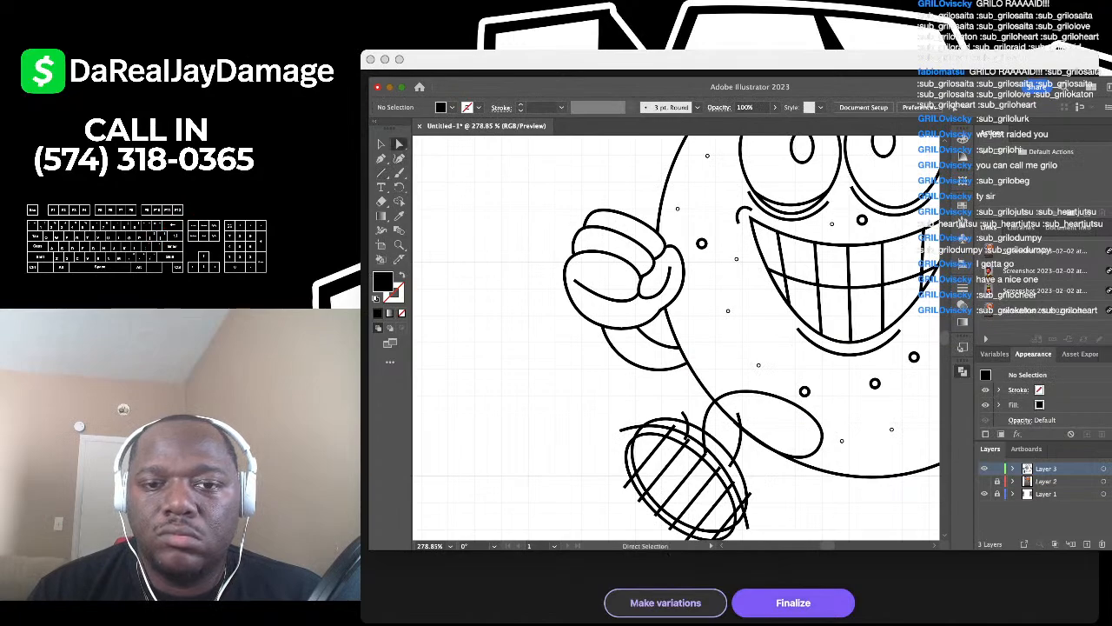
pyautogui.scroll(-3, 676, 338)
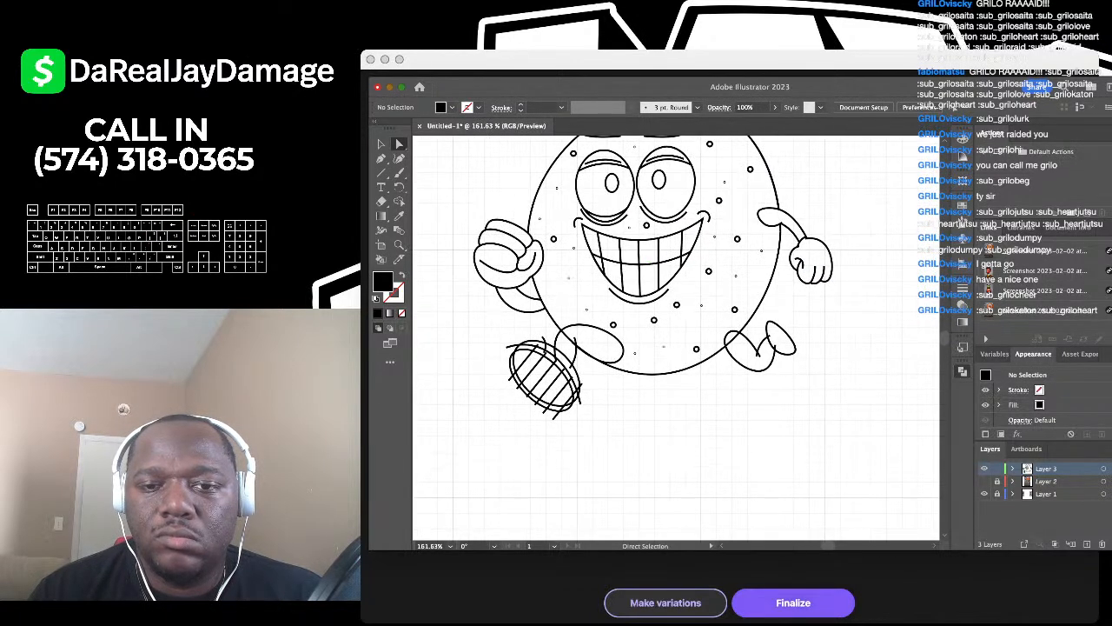
# Step: Delete the right thigh curve inside the body, the leg line ends inside the foot and the crossing stub at the knee
pyautogui.scroll(3, 756, 361)
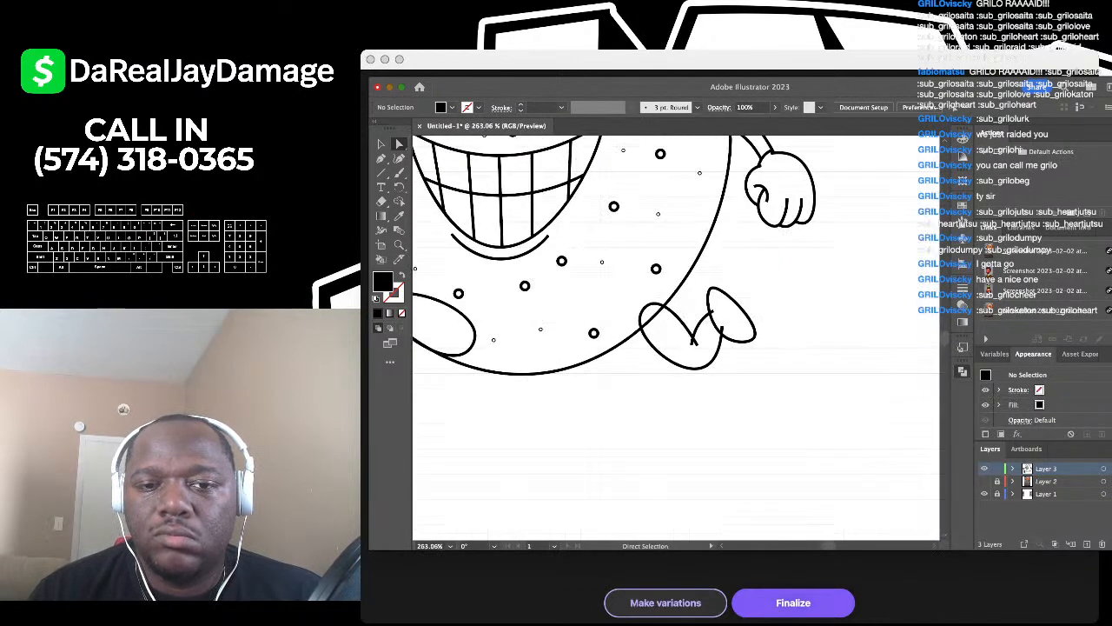
pyautogui.click(652, 314)
pyautogui.scroll(5, 714, 325)
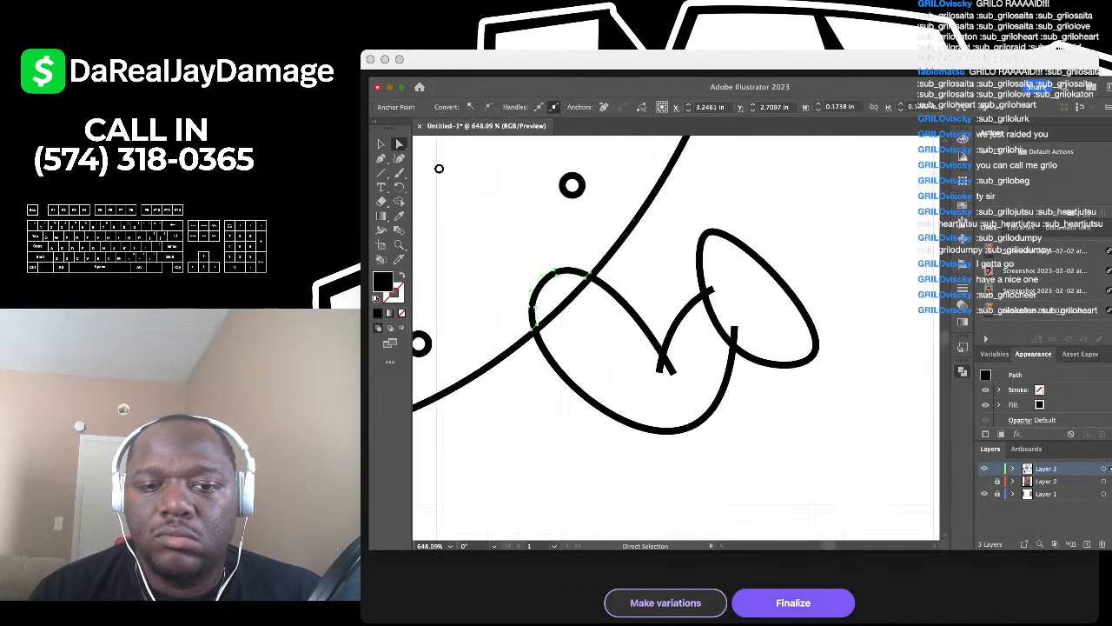
pyautogui.keyDown('shift'); pyautogui.click(711, 280); pyautogui.keyUp('shift')
pyautogui.keyDown('shift'); pyautogui.click(740, 335); pyautogui.keyUp('shift')
pyautogui.press('Delete')
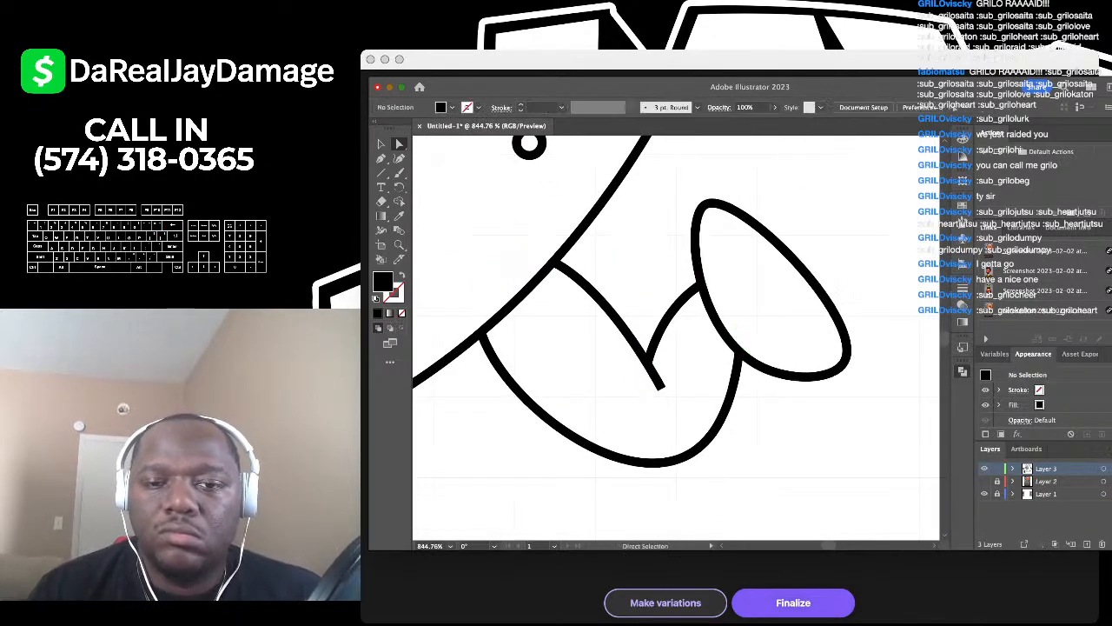
# Step: Delete the body outline segment crossing the left thigh
pyautogui.scroll(-2, 757, 327)
pyautogui.scroll(-6, 676, 339)
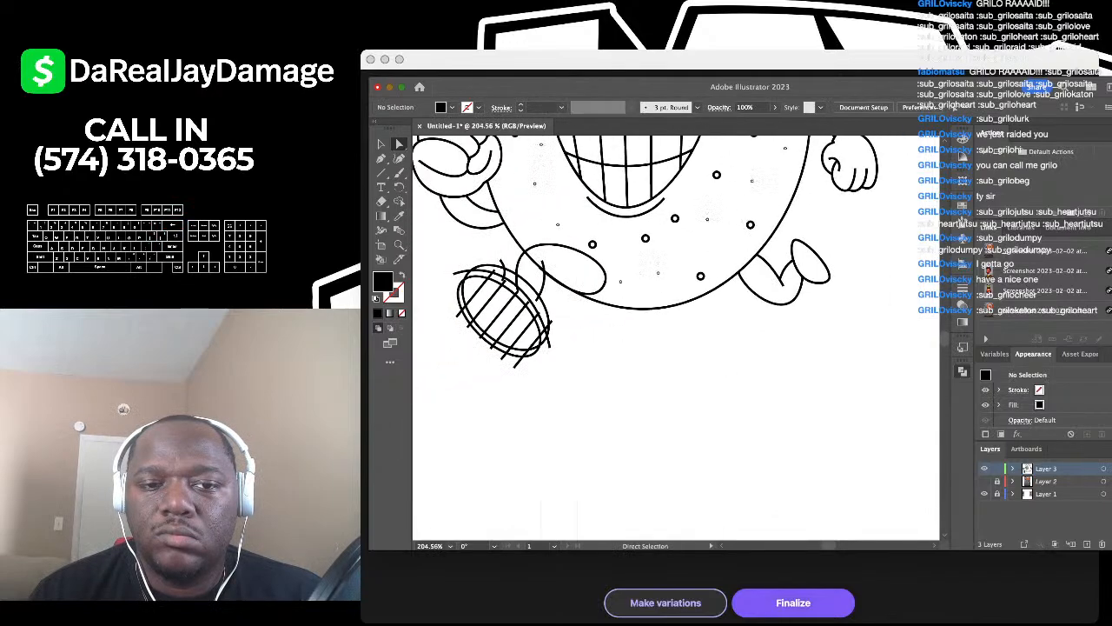
pyautogui.scroll(6, 621, 257)
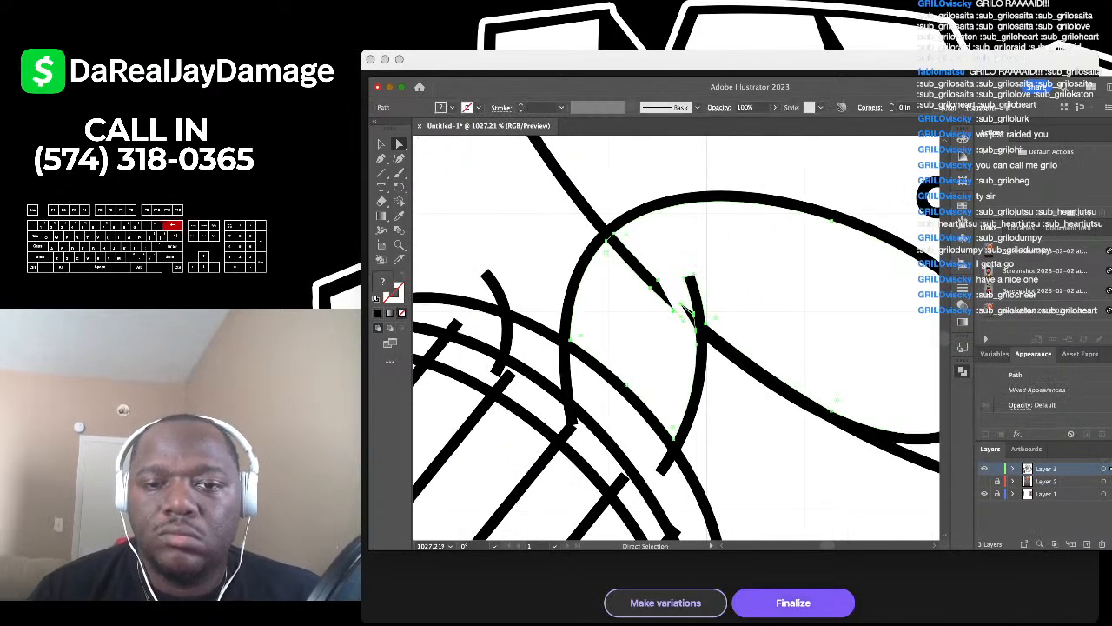
pyautogui.scroll(-2, 675, 300)
pyautogui.scroll(-2, 675, 300)
pyautogui.scroll(5, 622, 256)
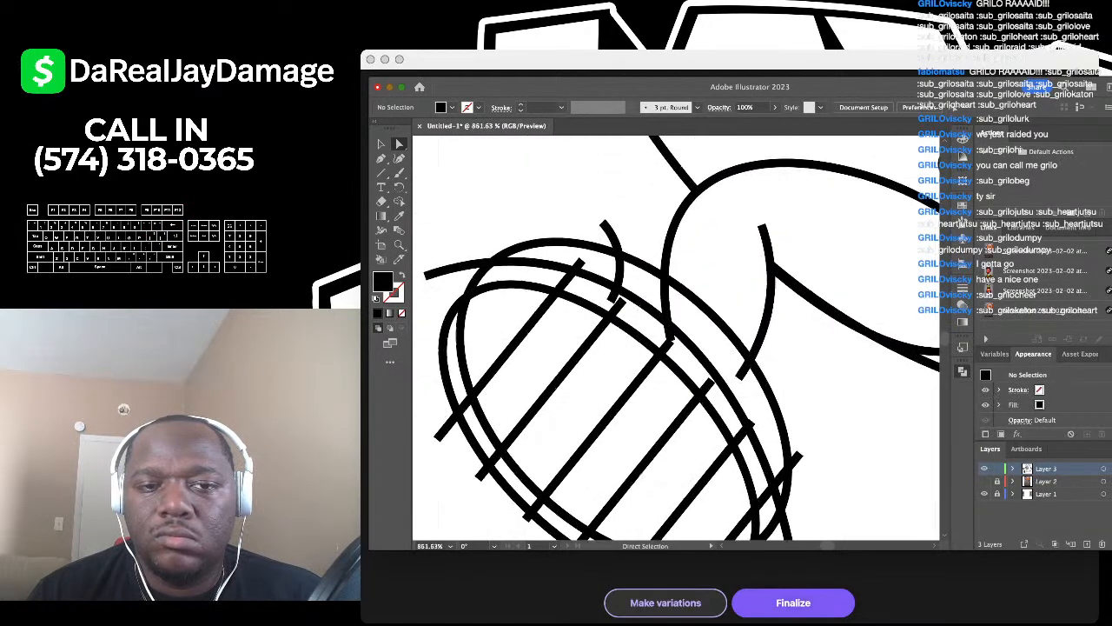
# Step: Delete the two line ends overshooting above the left shoe and the extra curve segment outside the sole's left edge
pyautogui.click(609, 226)
pyautogui.scroll(-1, 622, 229)
pyautogui.hscroll(-1, 622, 230)
pyautogui.keyDown('shift'); pyautogui.click(474, 243); pyautogui.keyUp('shift')
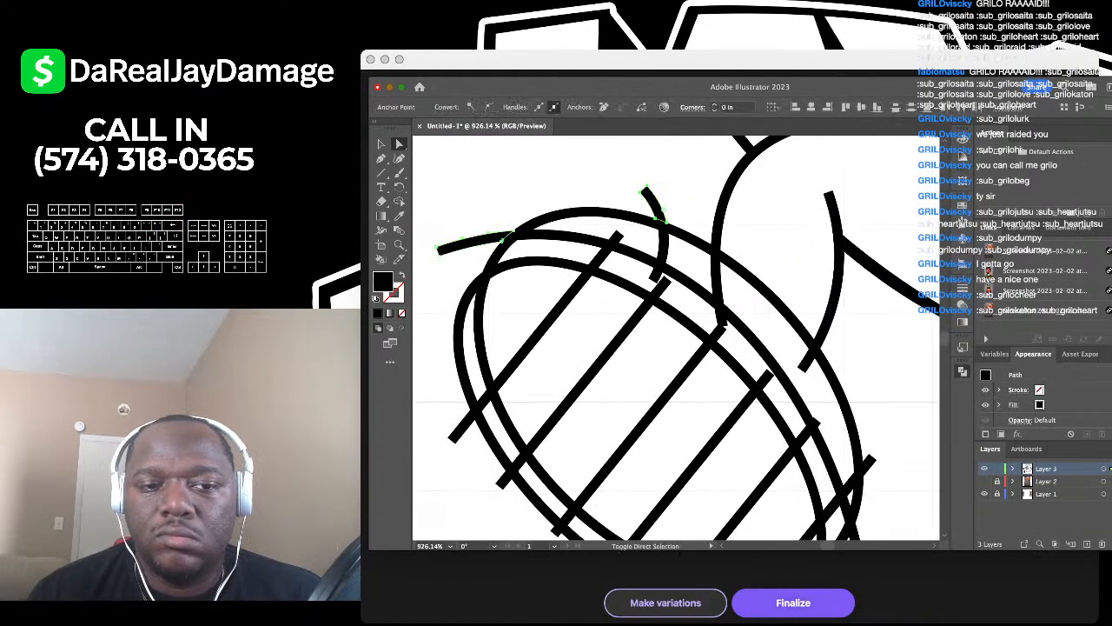
pyautogui.keyDown('shift'); pyautogui.click(460, 338); pyautogui.keyUp('shift')
pyautogui.scroll(-3, 459, 338)
pyautogui.scroll(2, 675, 337)
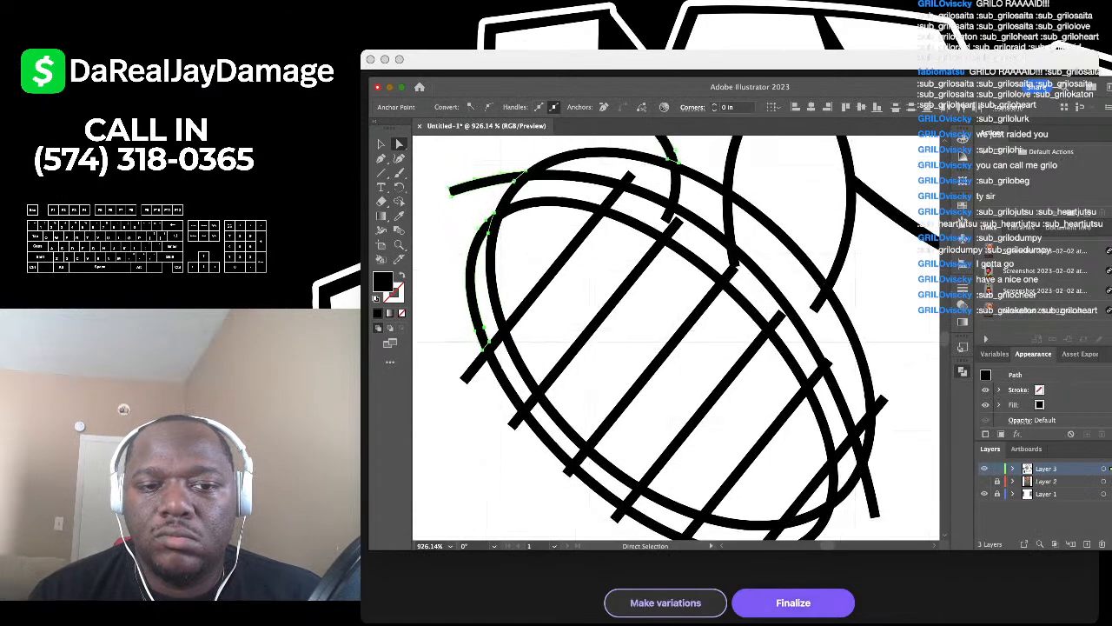
pyautogui.scroll(-1, 675, 337)
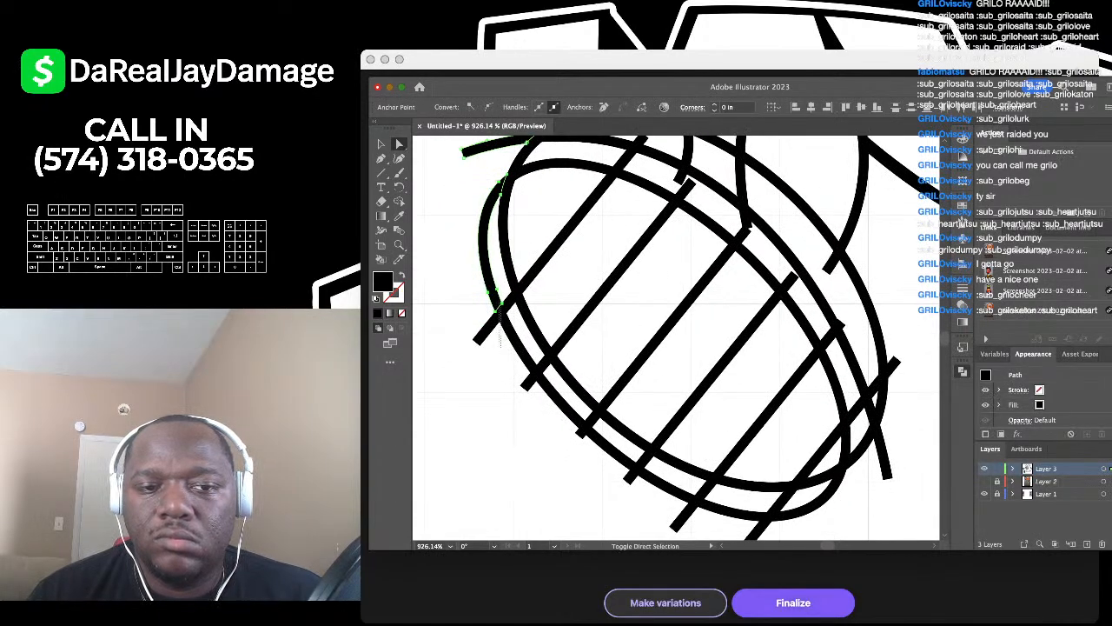
pyautogui.press('Delete')
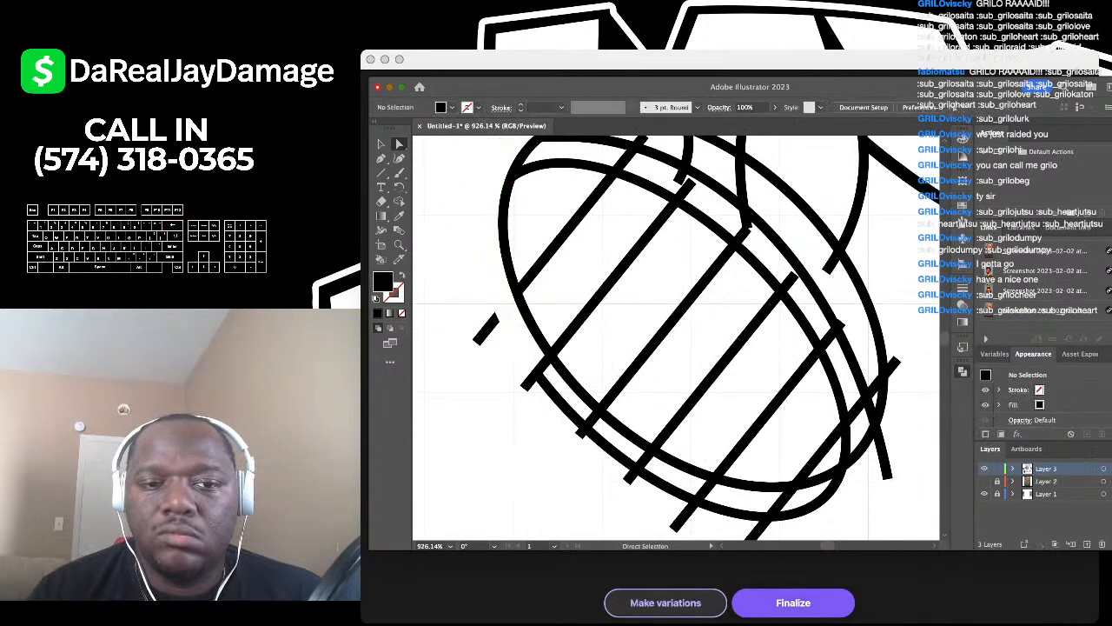
# Step: Delete the stripe stubs past the sole's left edge and upper rim, plus the ankle line ends overshooting into the shoe
pyautogui.moveTo(478, 330); pyautogui.dragTo(506, 350)
pyautogui.scroll(-3, 505, 350)
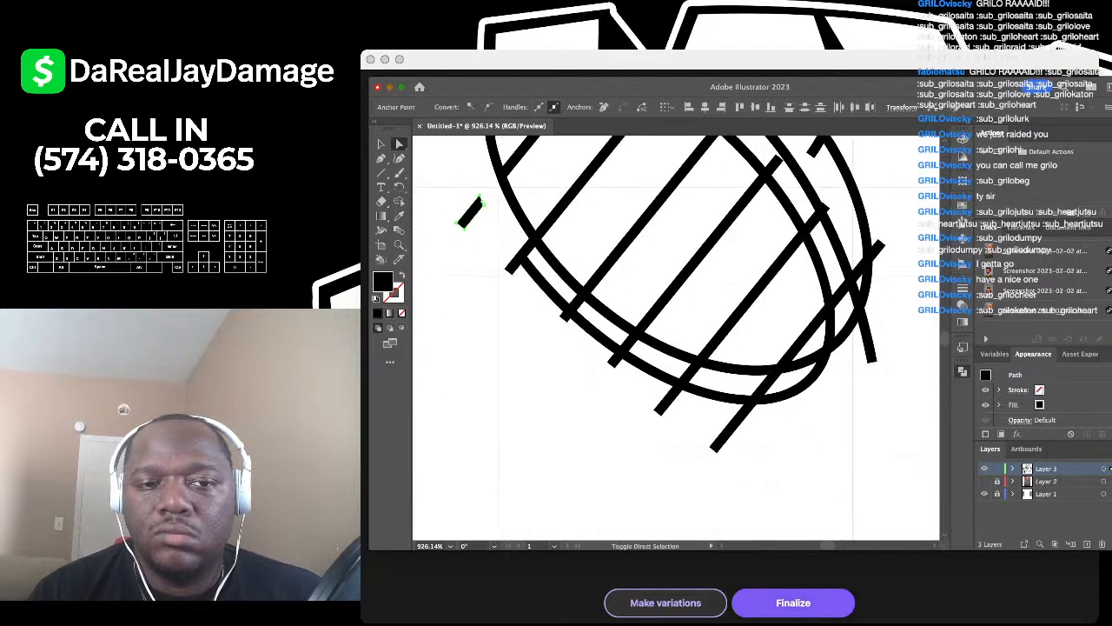
pyautogui.moveTo(501, 243); pyautogui.dragTo(528, 276)
pyautogui.hscroll(2, 527, 276)
pyautogui.scroll(-4, 527, 276)
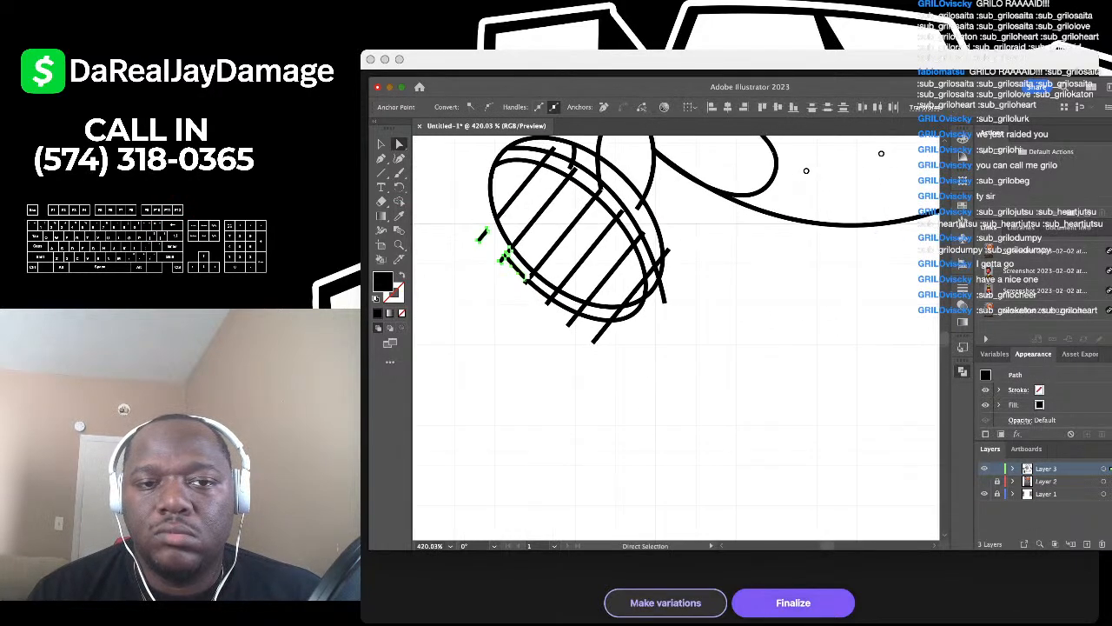
pyautogui.scroll(2, 527, 276)
pyautogui.scroll(-1, 528, 276)
pyautogui.scroll(2, 527, 276)
pyautogui.scroll(3, 565, 217)
pyautogui.scroll(3, 565, 215)
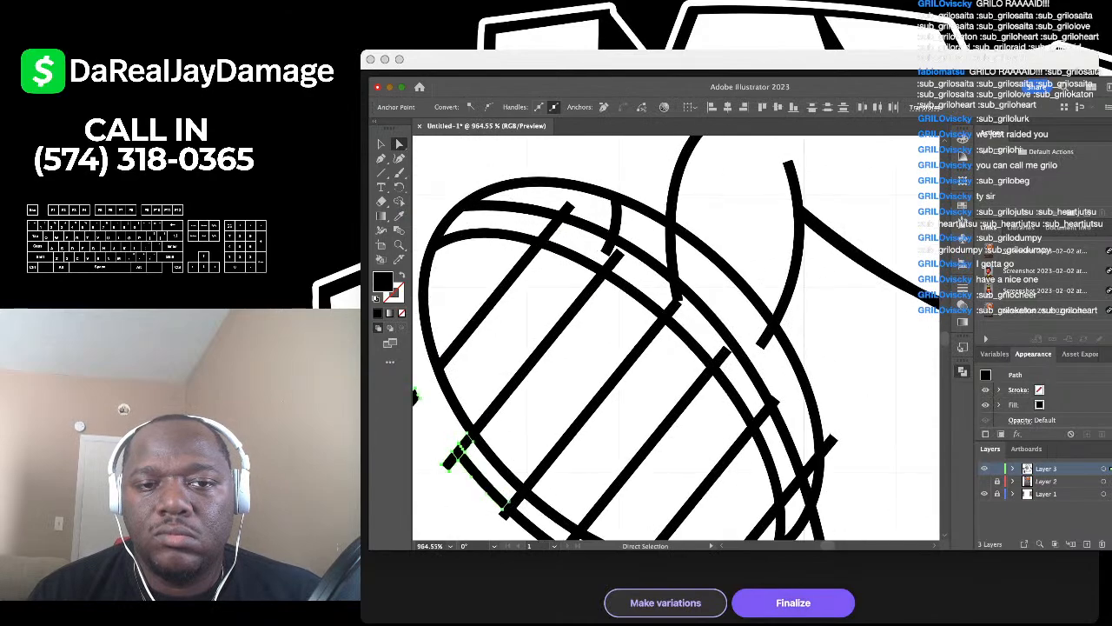
pyautogui.keyDown('shift'); pyautogui.click(567, 206); pyautogui.keyUp('shift')
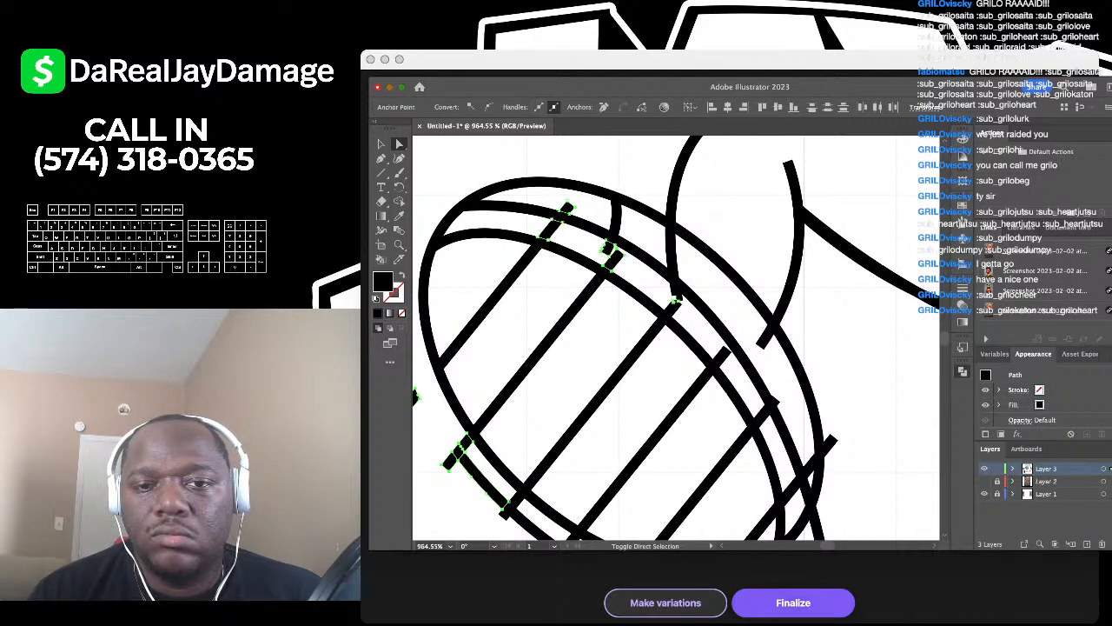
pyautogui.scroll(-2, 675, 300)
pyautogui.scroll(3, 675, 300)
pyautogui.scroll(2, 675, 300)
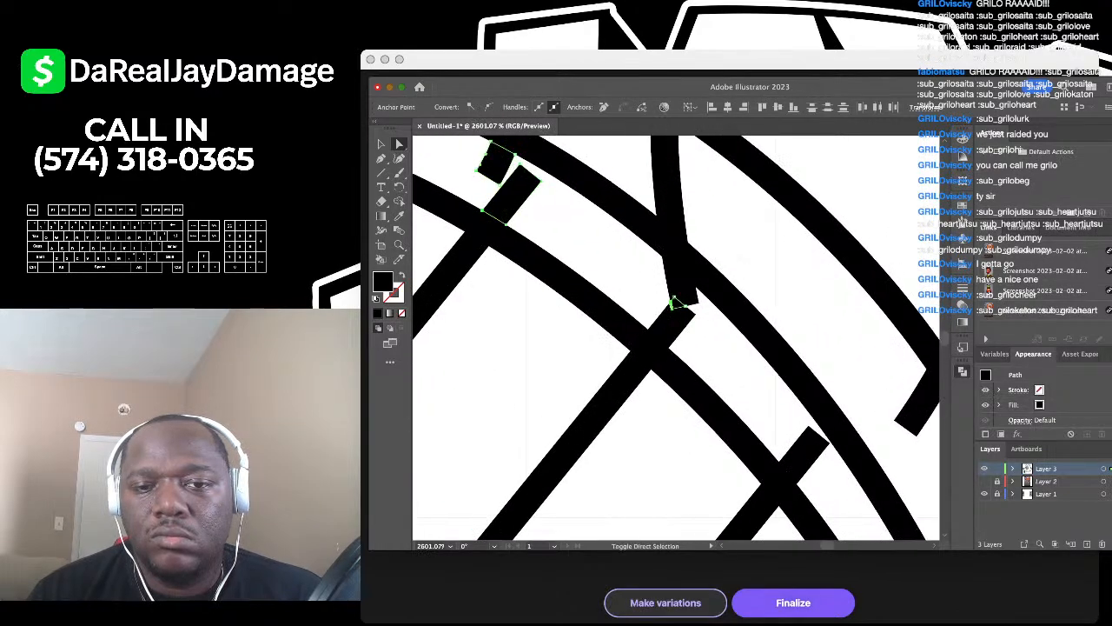
pyautogui.press('Delete')
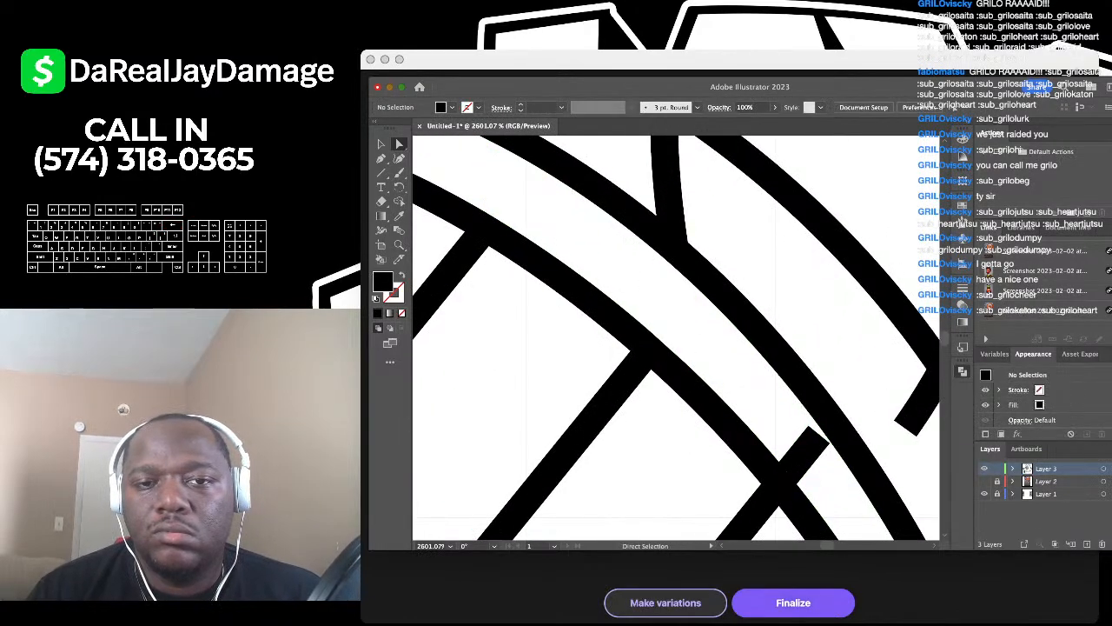
# Step: Delete the remaining leg line end, the stripe ends past the sole's right rim and the doubled outline below its lower edge
pyautogui.scroll(-4, 673, 235)
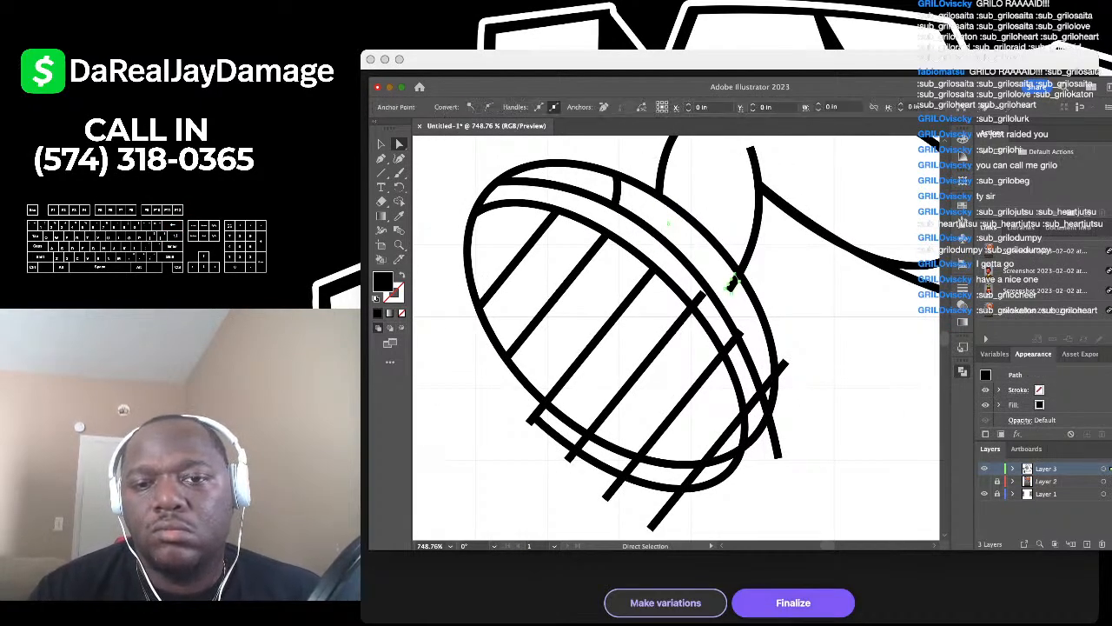
pyautogui.scroll(-2, 706, 278)
pyautogui.click(706, 279)
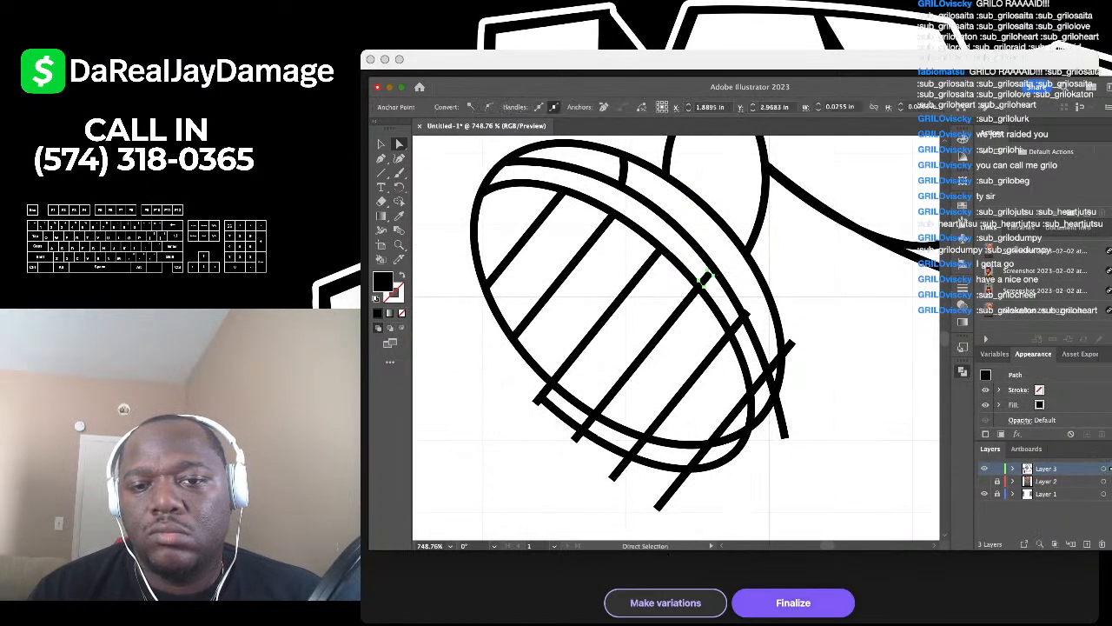
pyautogui.keyDown('shift'); pyautogui.click(737, 324); pyautogui.keyUp('shift')
pyautogui.keyDown('shift'); pyautogui.click(789, 345); pyautogui.keyUp('shift')
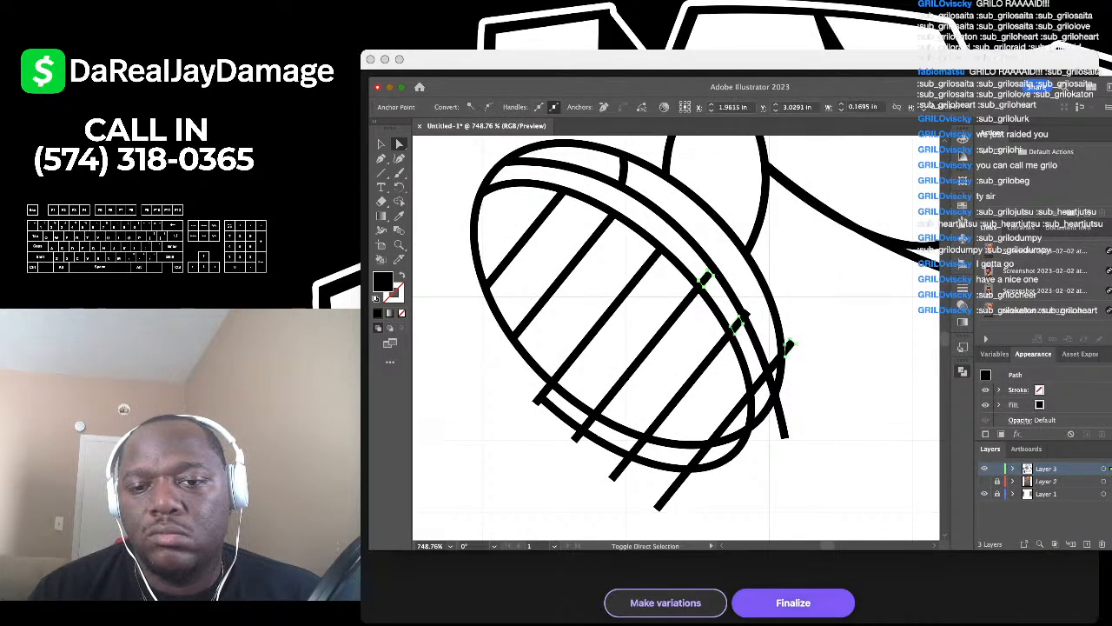
pyautogui.scroll(5, 759, 382)
pyautogui.keyDown('shift'); pyautogui.click(759, 381); pyautogui.keyUp('shift')
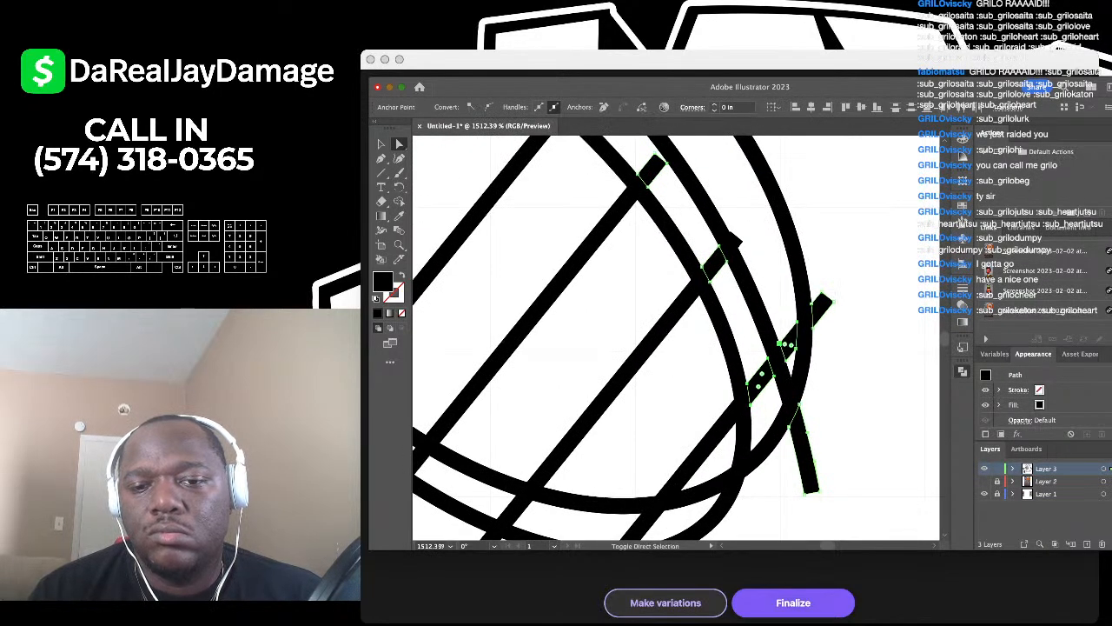
pyautogui.scroll(-5, 864, 261)
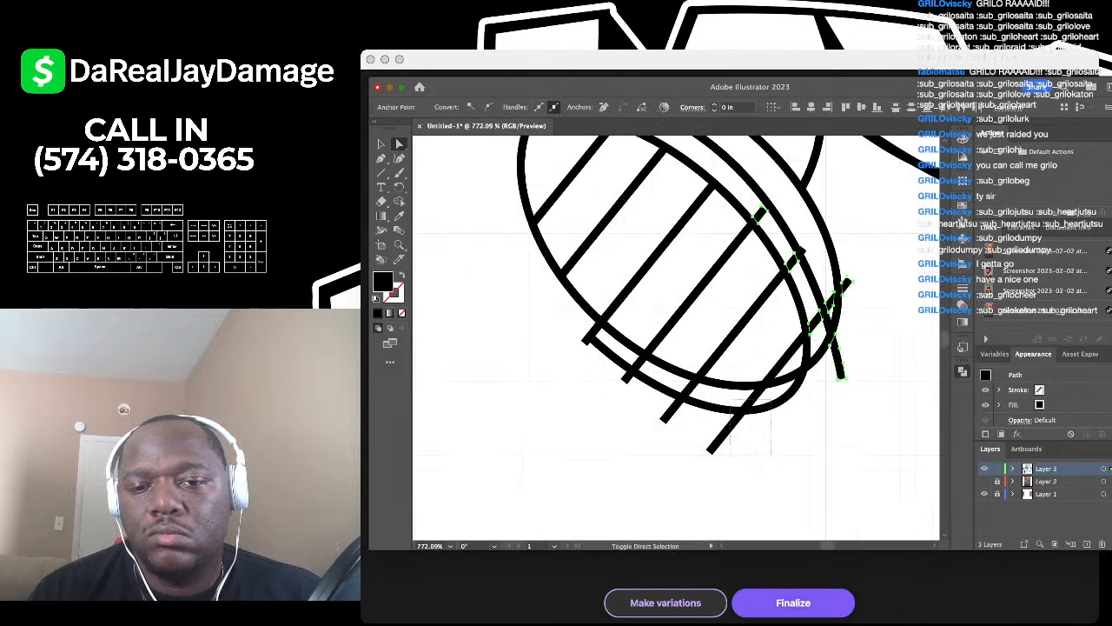
pyautogui.moveTo(771, 457); pyautogui.dragTo(730, 399)
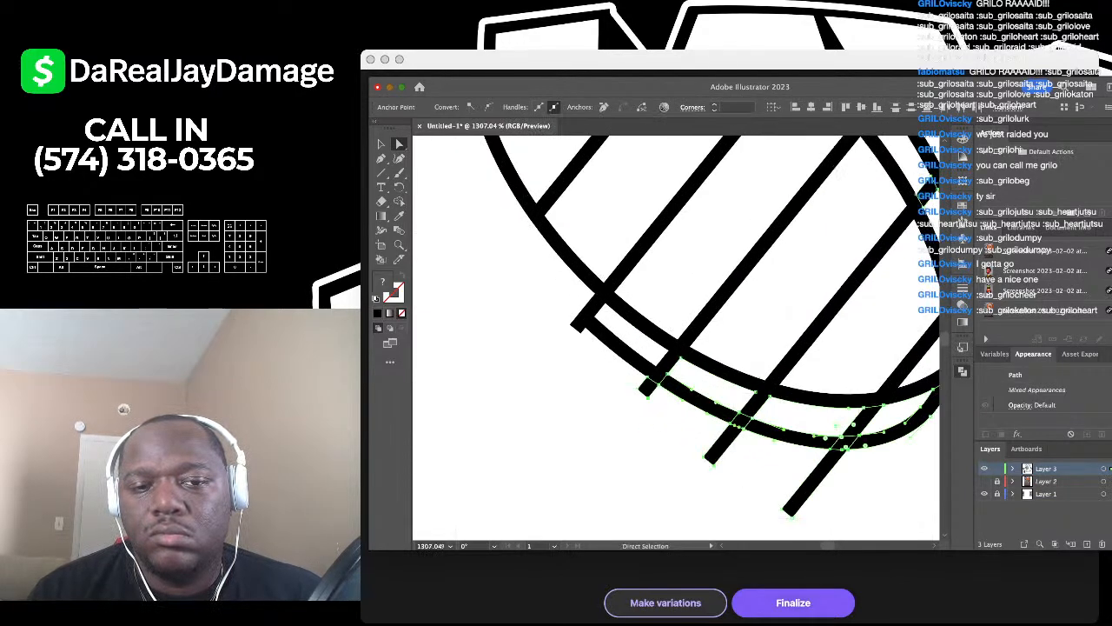
pyautogui.scroll(3, 598, 359)
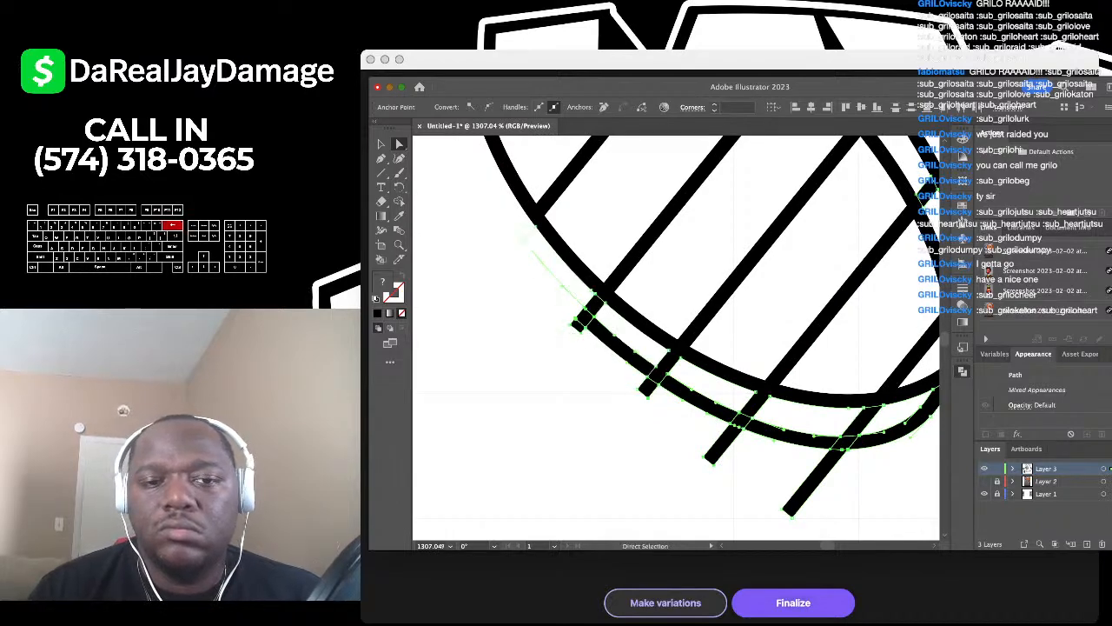
pyautogui.press('Delete')
# Step: Delete the two stripe stubs still protruding below the sole's lower edge
pyautogui.click(657, 375)
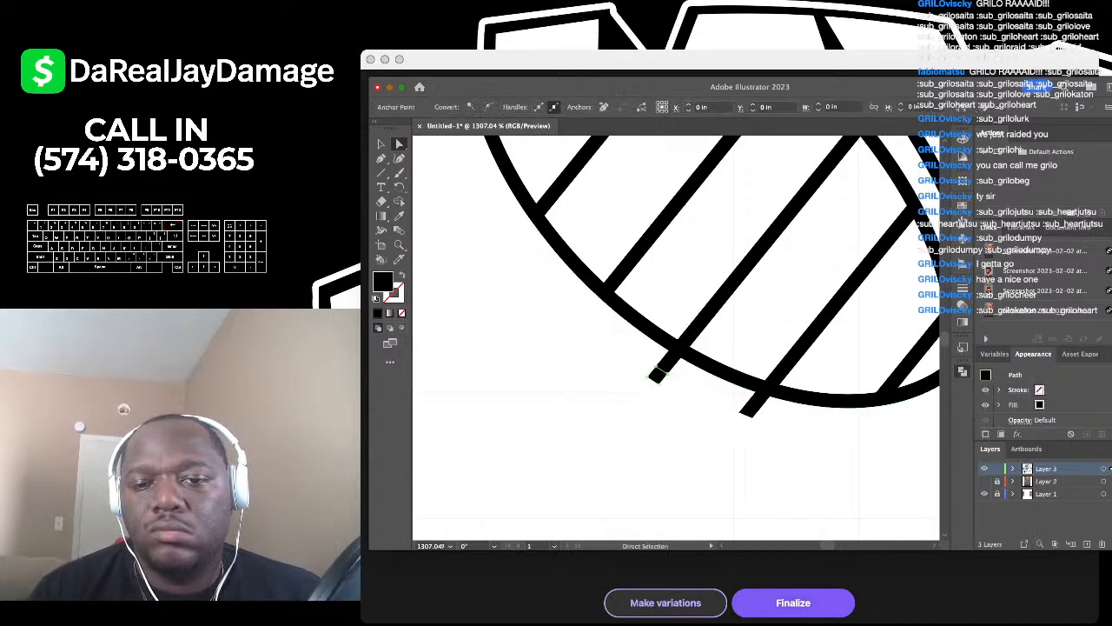
pyautogui.press('Delete')
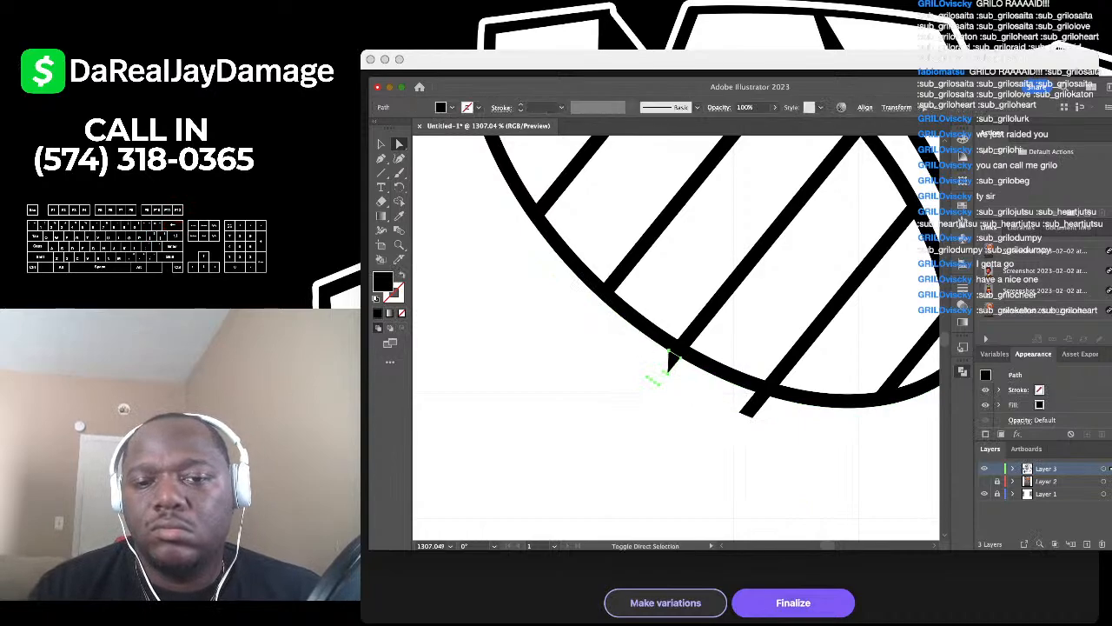
pyautogui.click(752, 408)
pyautogui.press('Delete')
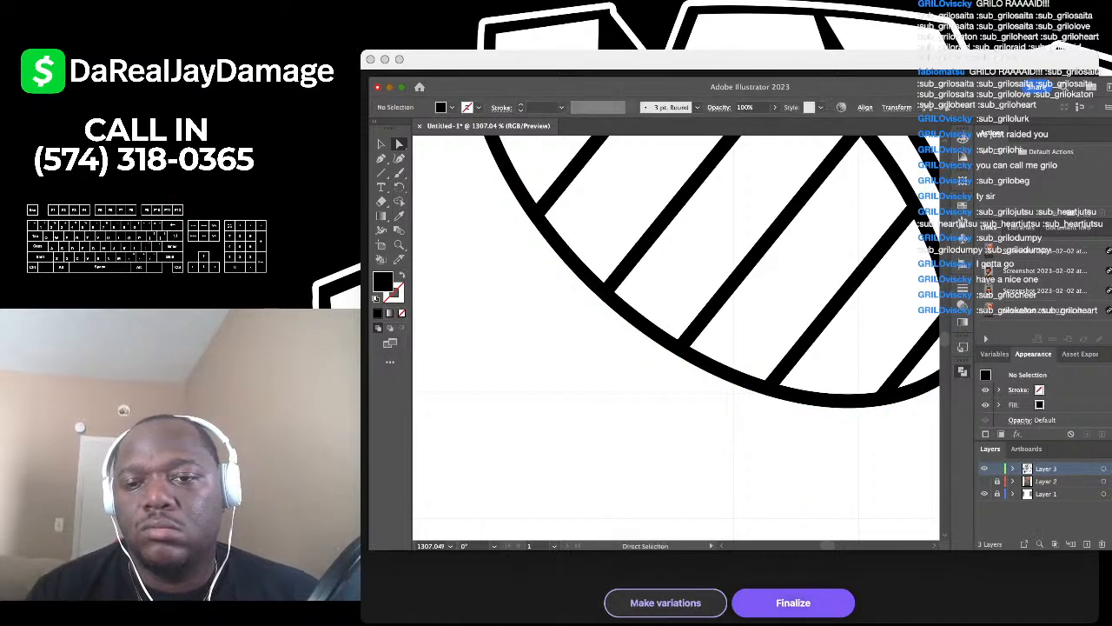
# Step: Delete the thin leftover body outline sliver along the underside of the left thigh
pyautogui.scroll(-5, 784, 363)
pyautogui.scroll(5, 723, 300)
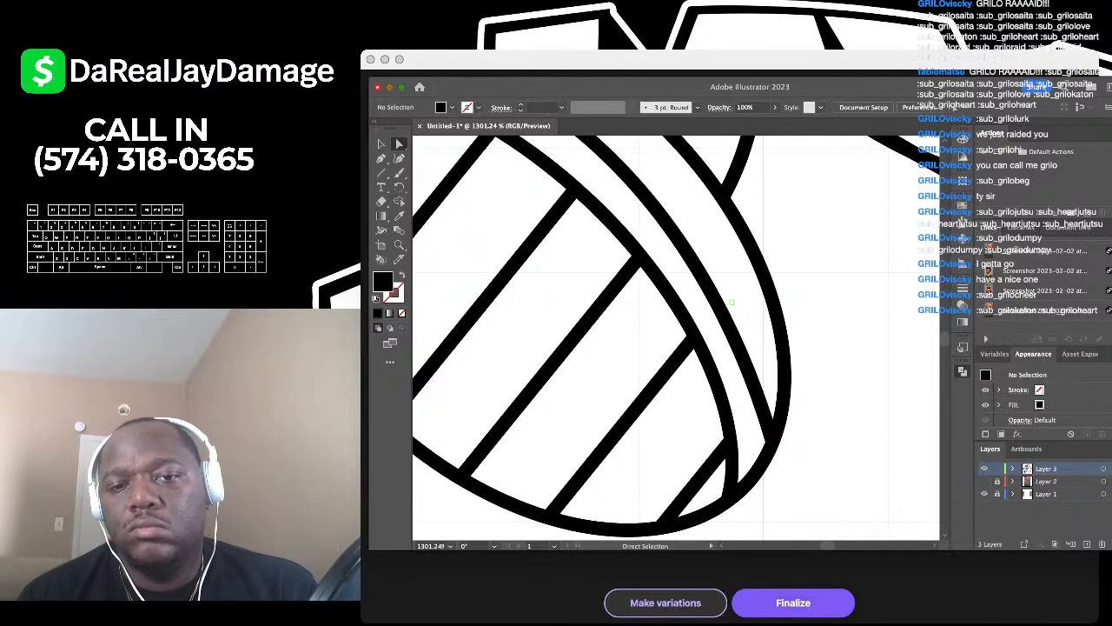
pyautogui.scroll(-5, 731, 303)
pyautogui.hscroll(3, 731, 302)
pyautogui.scroll(-3, 730, 304)
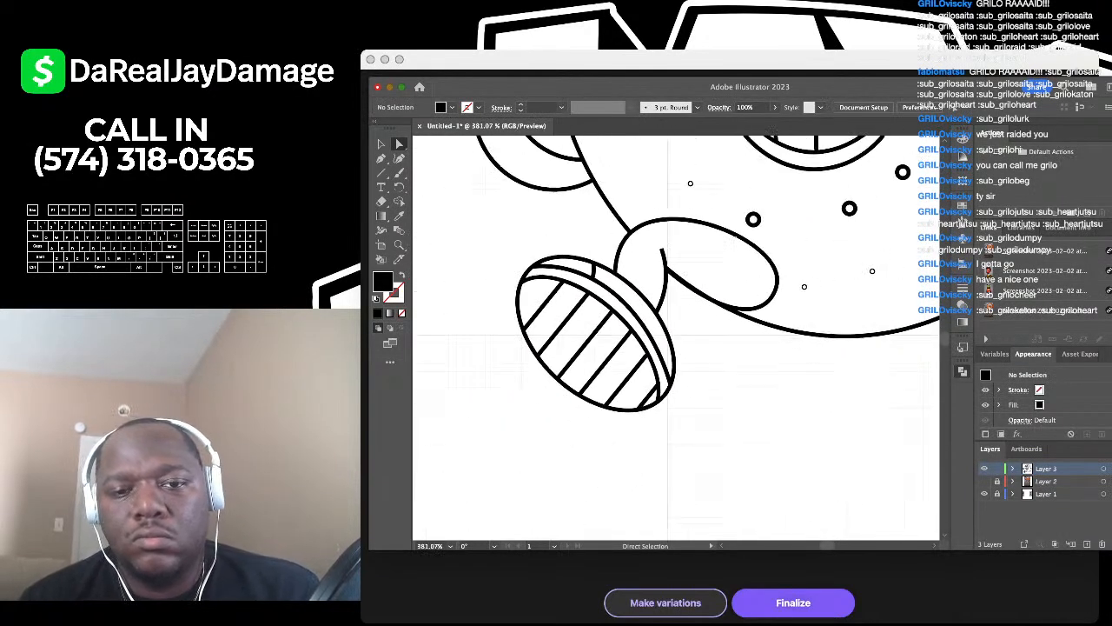
pyautogui.scroll(4, 730, 304)
pyautogui.scroll(1, 726, 305)
pyautogui.scroll(4, 578, 318)
pyautogui.click(573, 299)
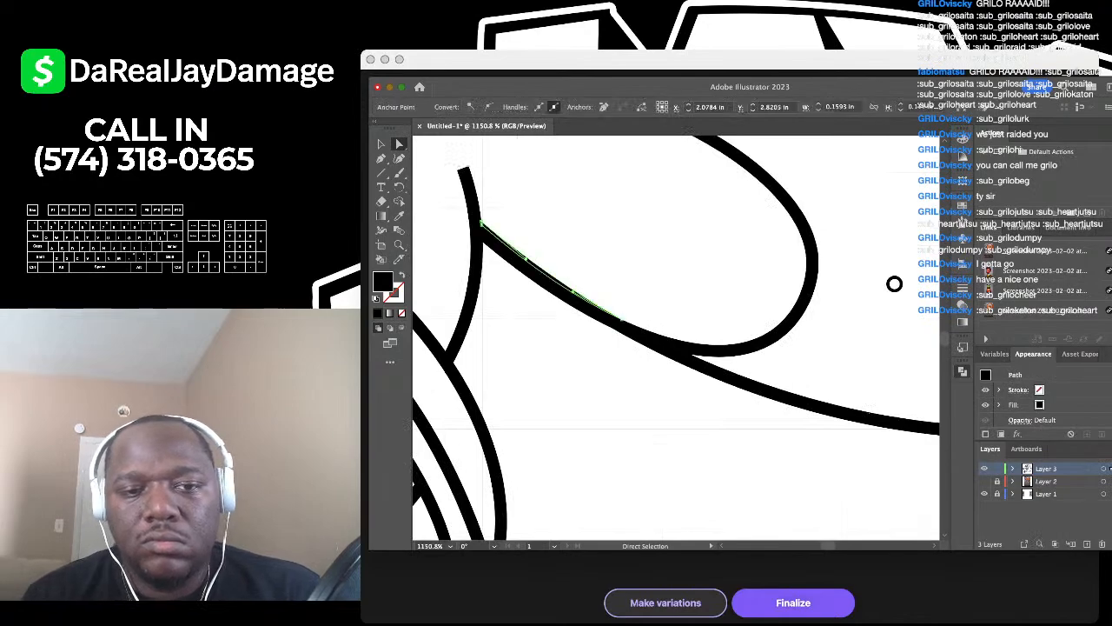
pyautogui.press('Delete')
pyautogui.press('Delete')
pyautogui.scroll(-6, 894, 283)
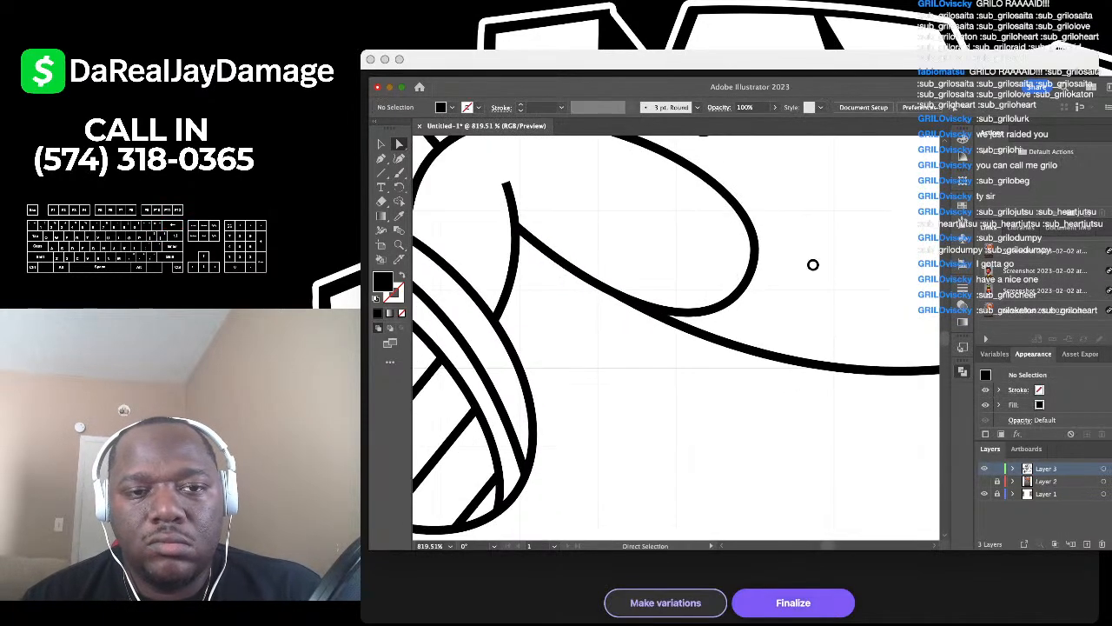
# Step: Examine the whole character's line art for remaining overlapping or overshooting lines
pyautogui.scroll(-4, 566, 330)
pyautogui.scroll(3, 567, 330)
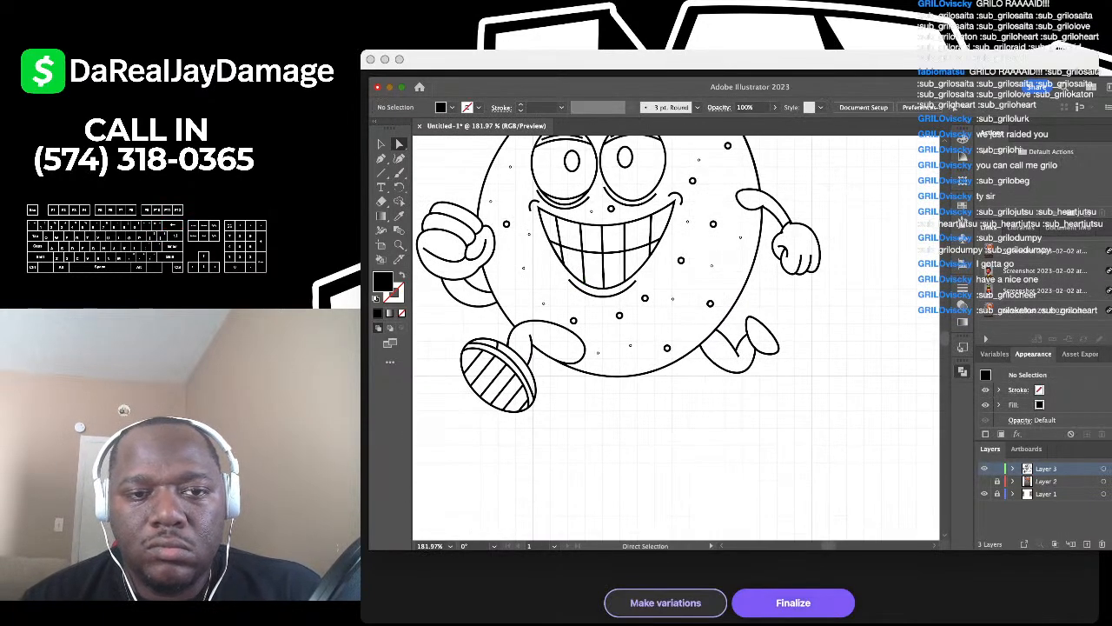
pyautogui.hscroll(-2, 567, 330)
pyautogui.scroll(-1, 547, 278)
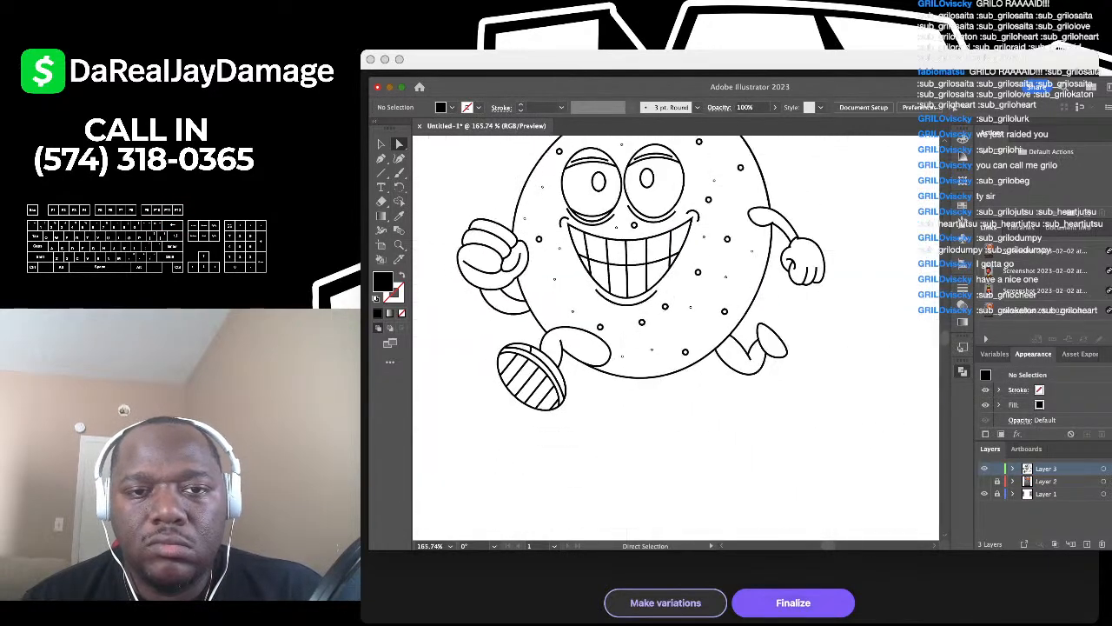
pyautogui.scroll(-4, 513, 278)
pyautogui.scroll(2, 512, 278)
pyautogui.hscroll(1, 512, 278)
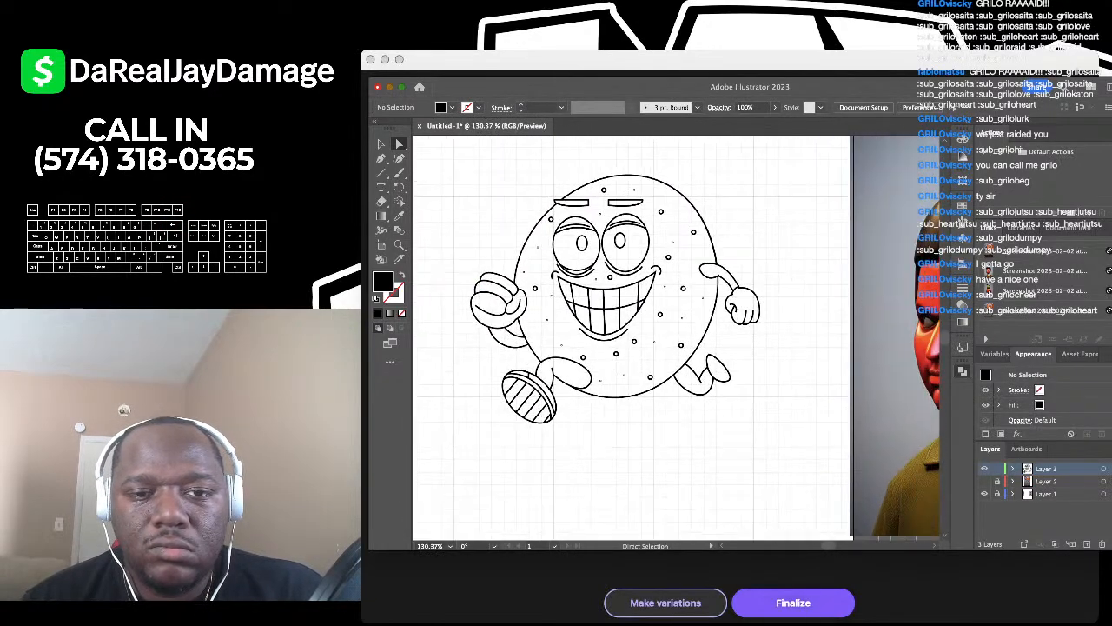
pyautogui.scroll(3, 665, 239)
pyautogui.scroll(-2, 665, 239)
pyautogui.hscroll(2, 665, 239)
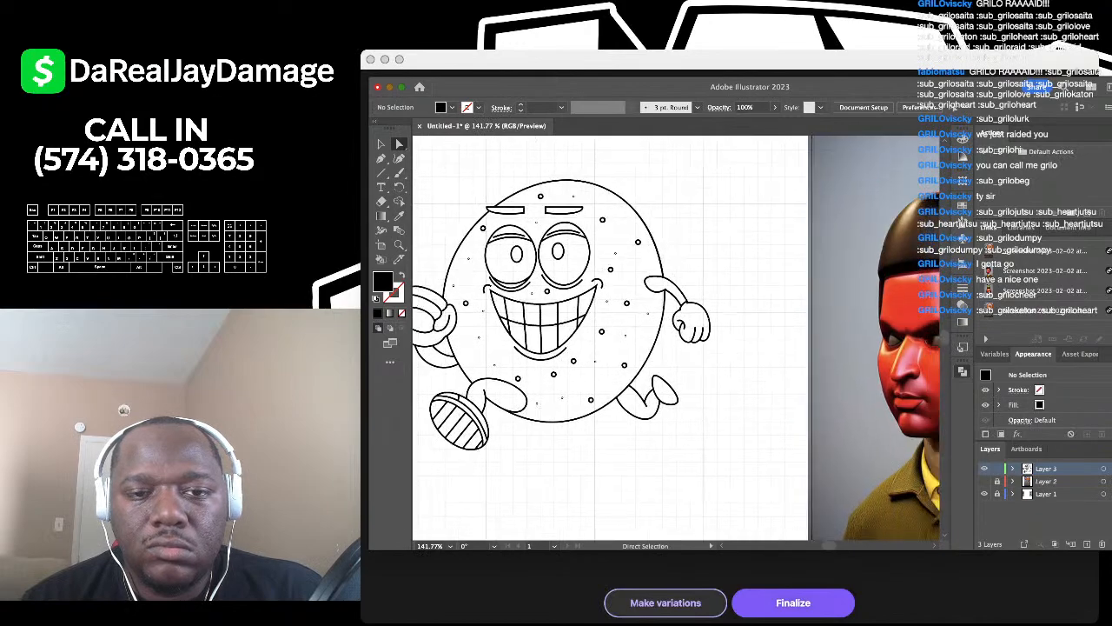
pyautogui.scroll(-3, 635, 261)
pyautogui.scroll(5, 634, 261)
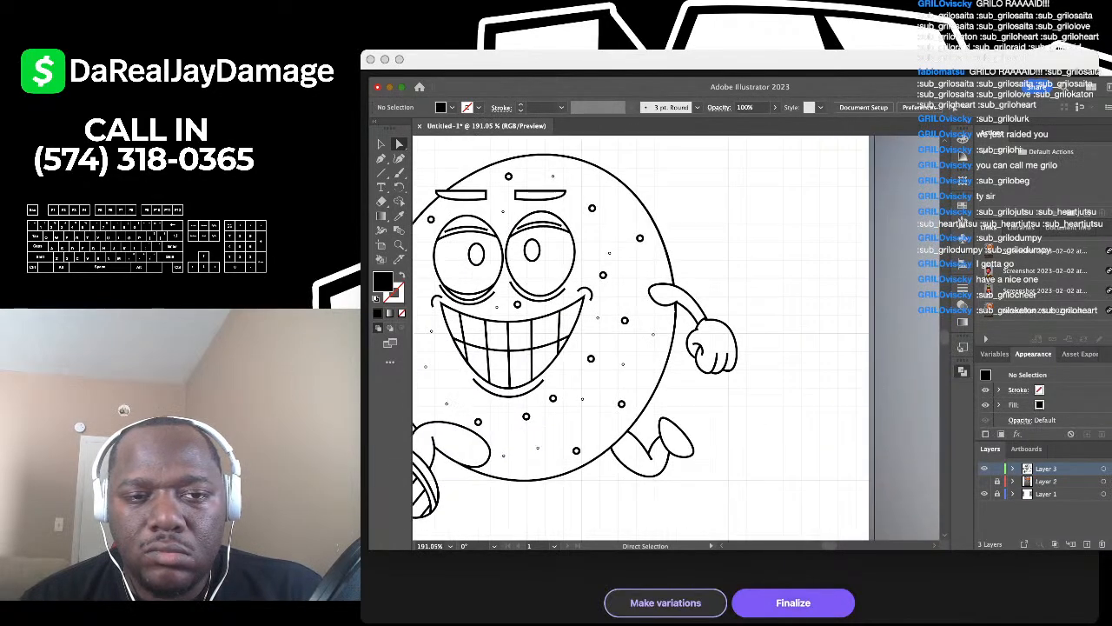
pyautogui.scroll(-3, 634, 295)
pyautogui.hscroll(-2, 635, 296)
pyautogui.press('super+Tab')
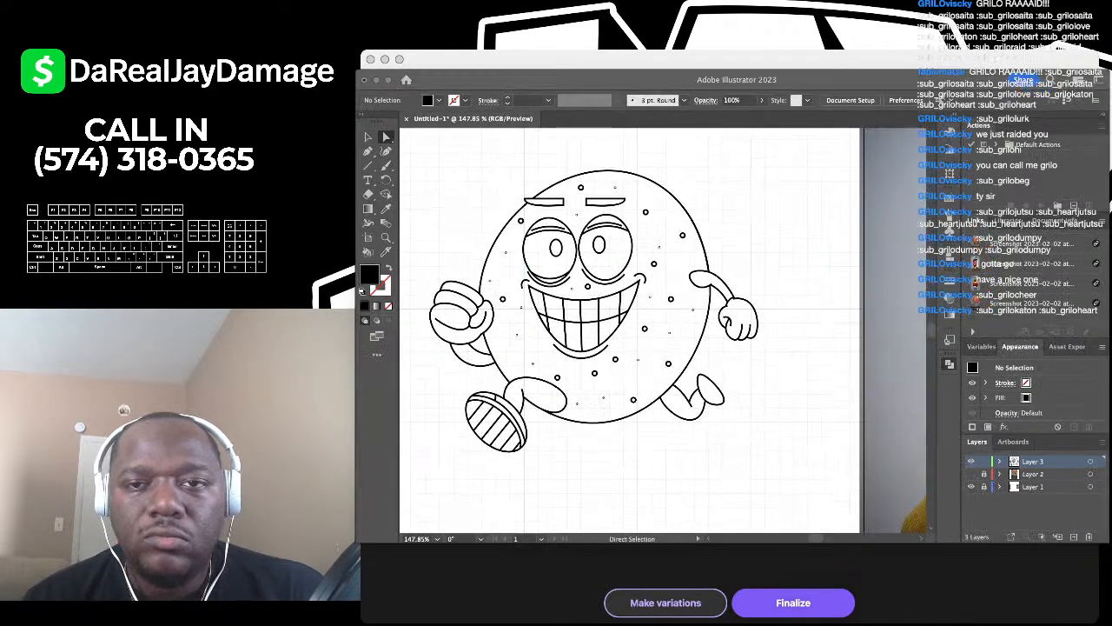
pyautogui.press('super+Tab')
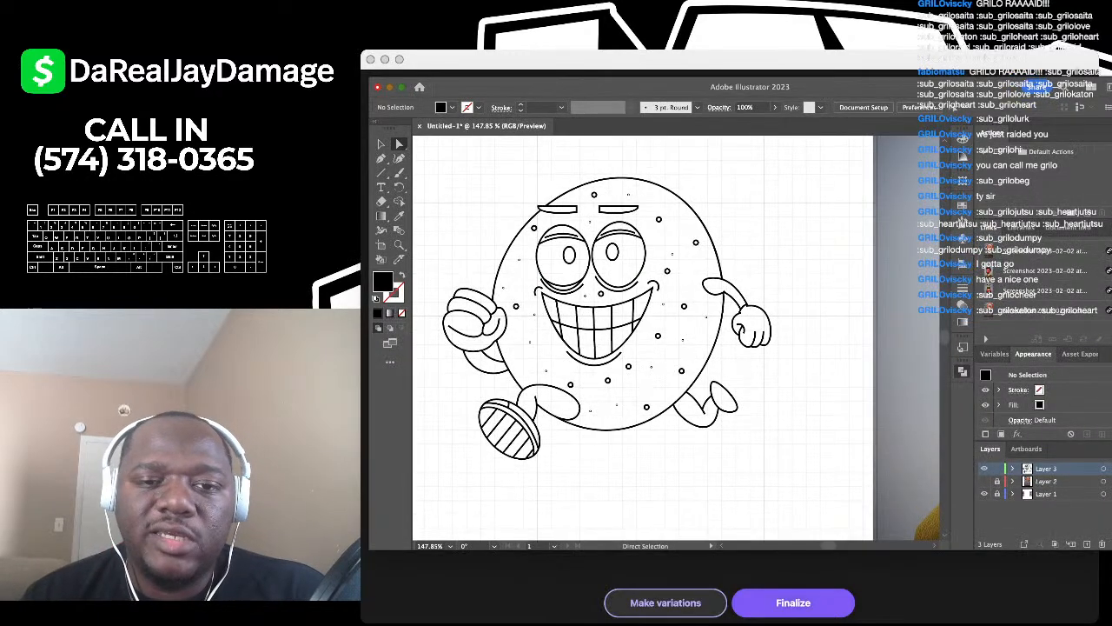
pyautogui.hscroll(-2, 652, 304)
pyautogui.scroll(-1, 651, 304)
pyautogui.scroll(-2, 652, 321)
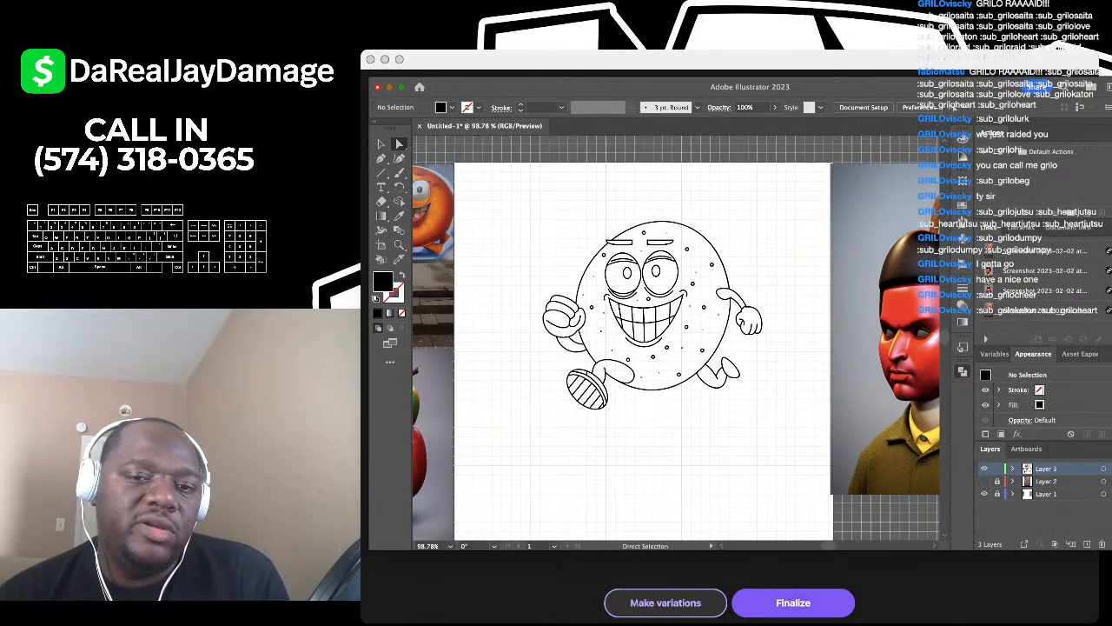
pyautogui.scroll(2, 652, 321)
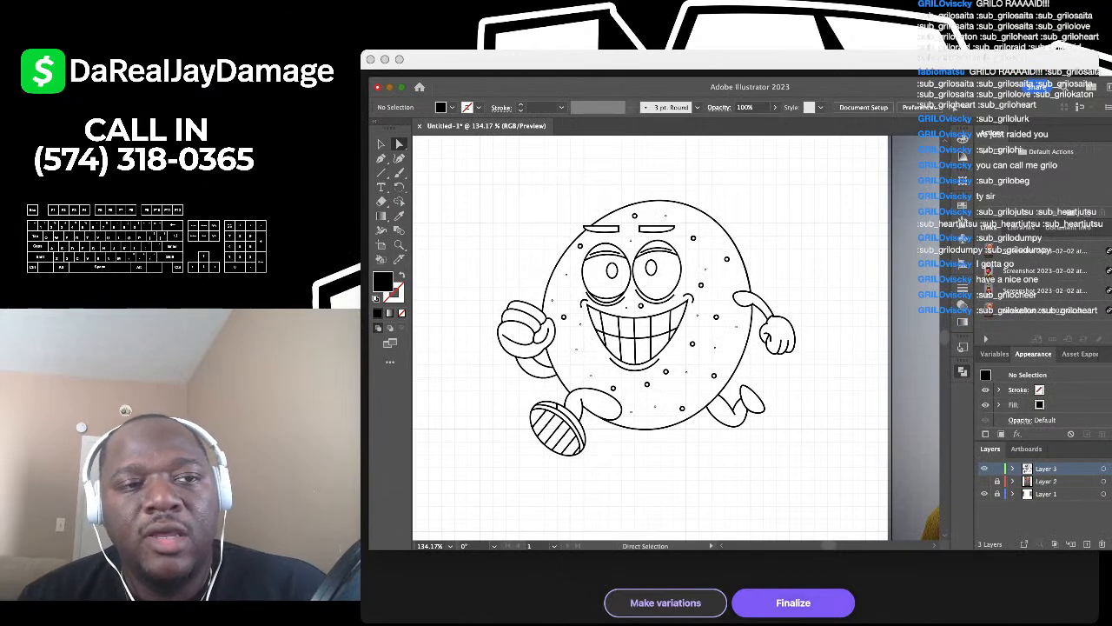
pyautogui.press('v')
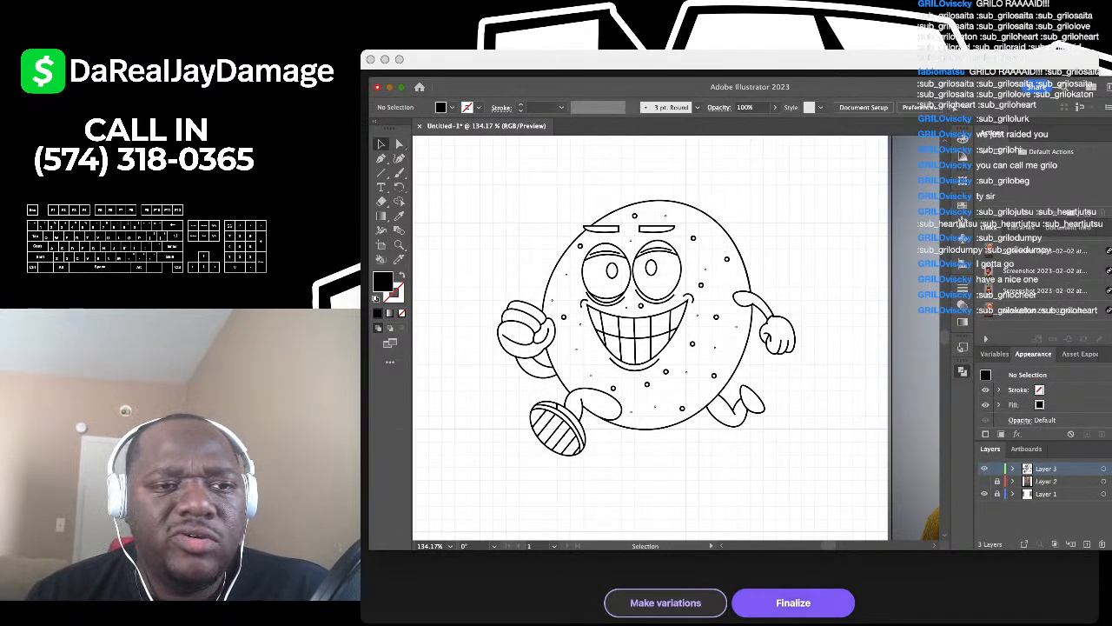
pyautogui.scroll(-1, 651, 322)
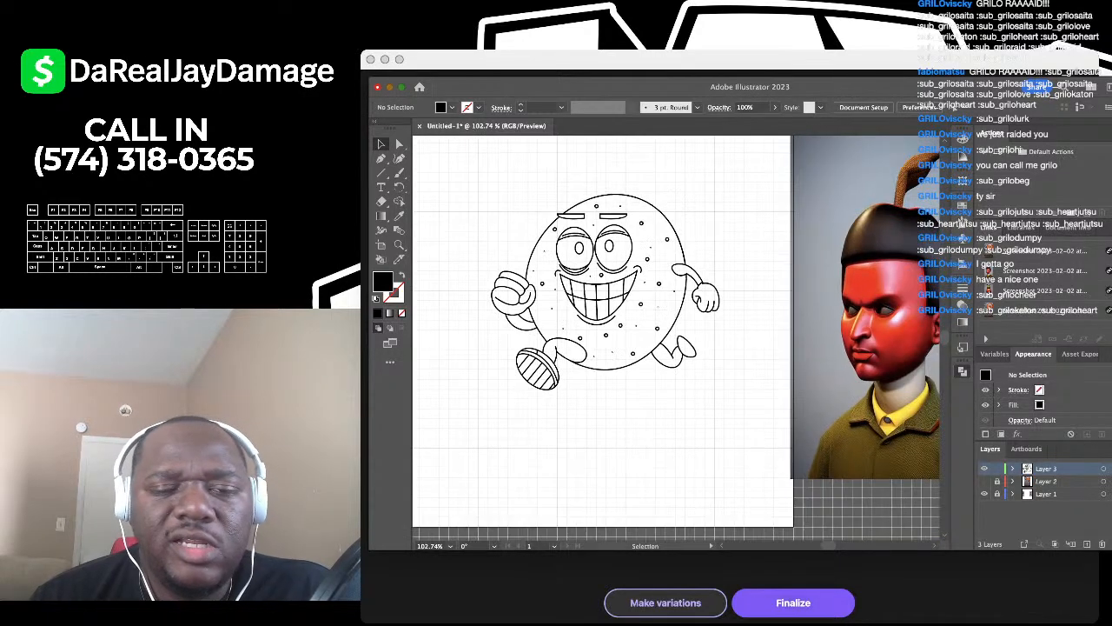
# Step: Convert the whole character's line art into a single Live Paint group and leave it deselected
pyautogui.moveTo(490, 183); pyautogui.dragTo(759, 421)
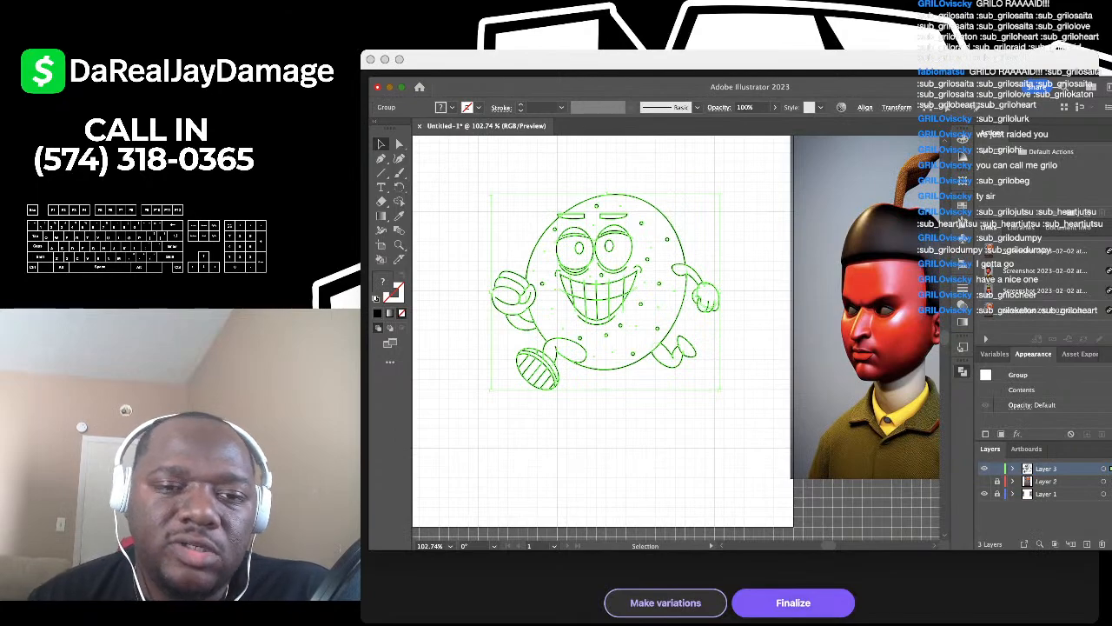
pyautogui.scroll(3, 662, 362)
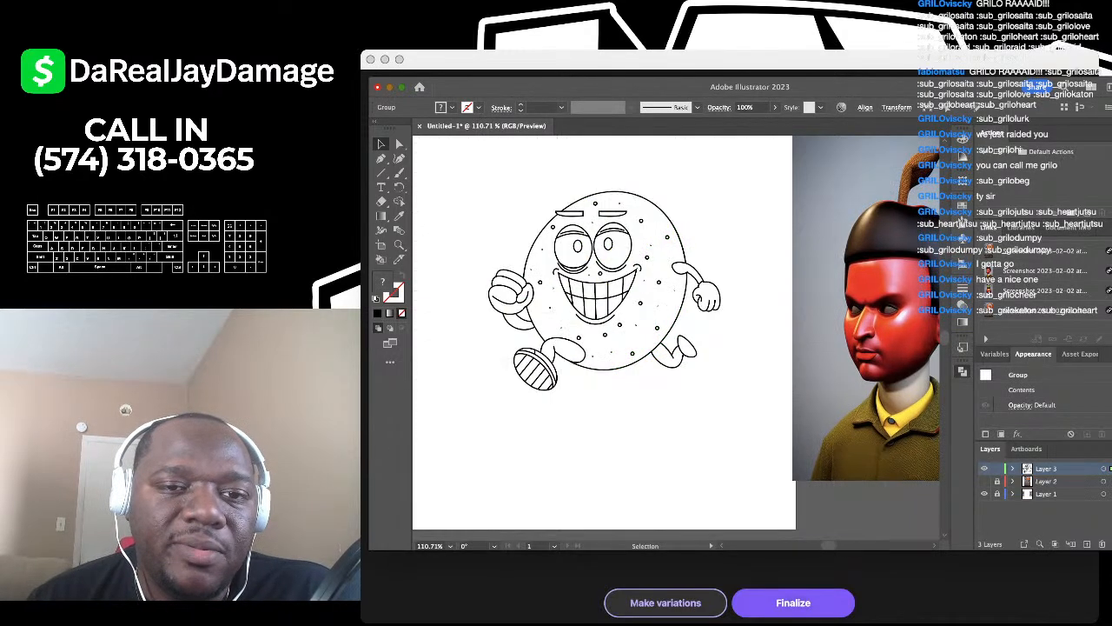
pyautogui.scroll(-3, 662, 362)
pyautogui.scroll(1, 662, 362)
pyautogui.scroll(1, 644, 367)
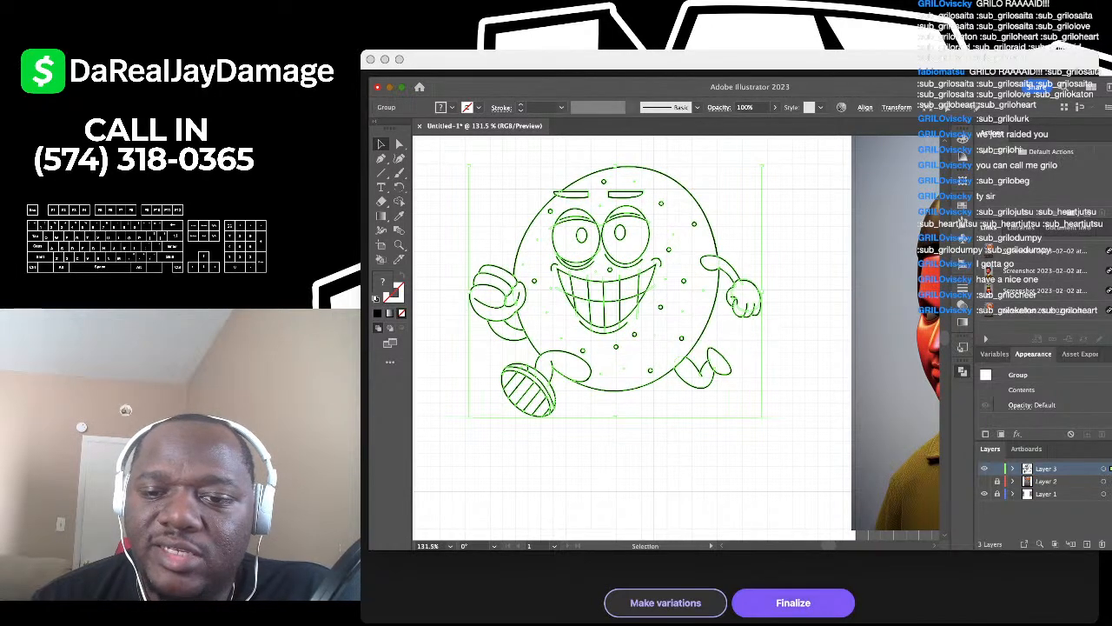
pyautogui.press('super+z')
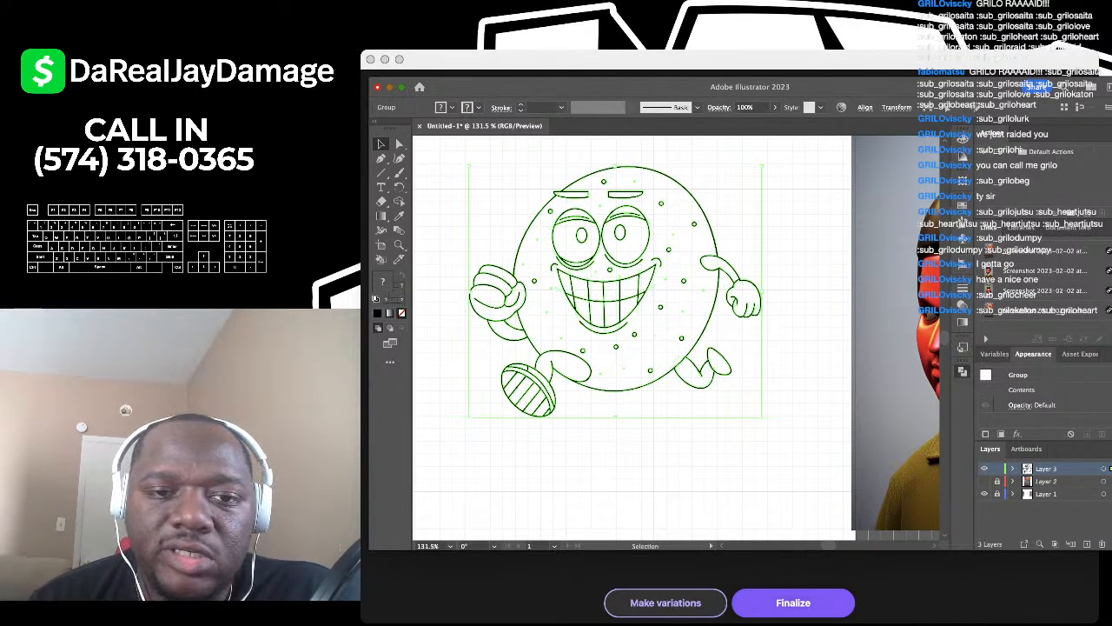
pyautogui.scroll(-1, 686, 389)
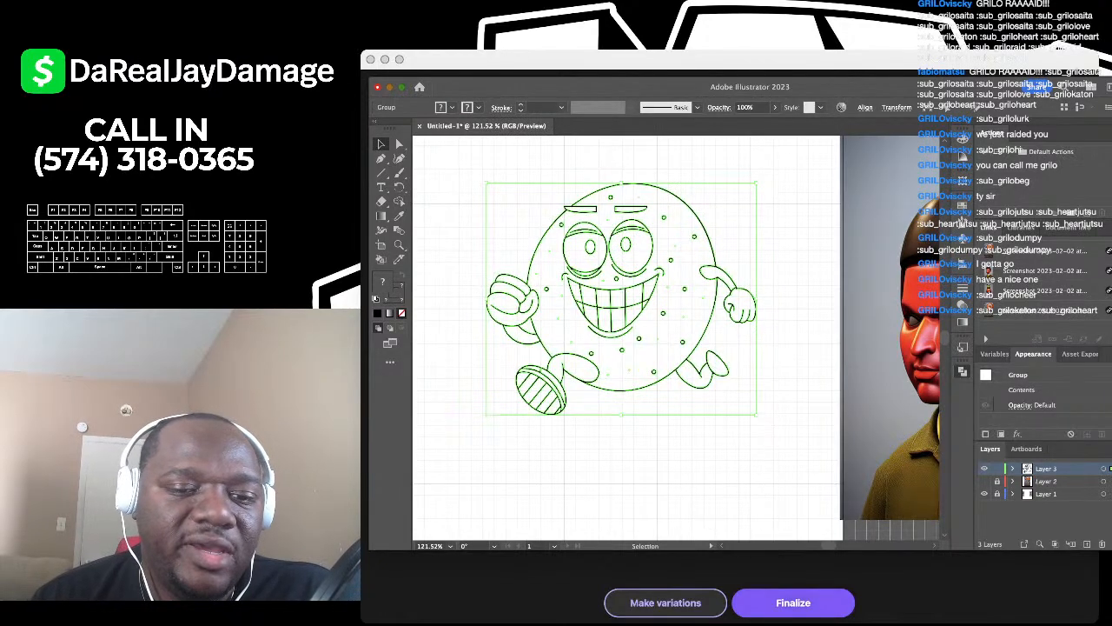
pyautogui.press('alt+super+x')
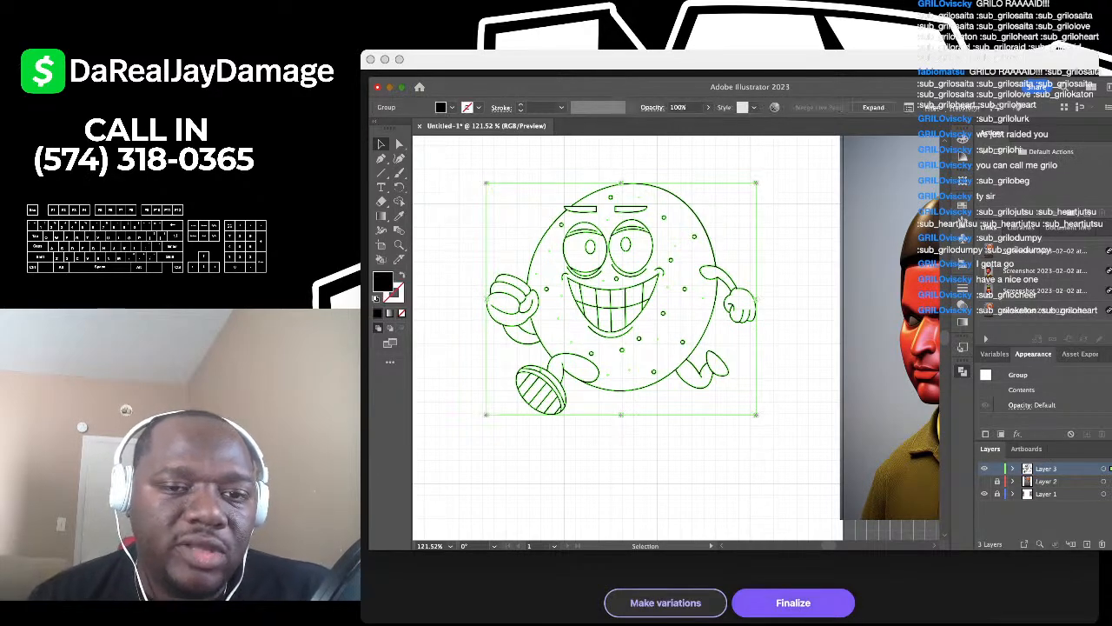
pyautogui.press('shift+super+a')
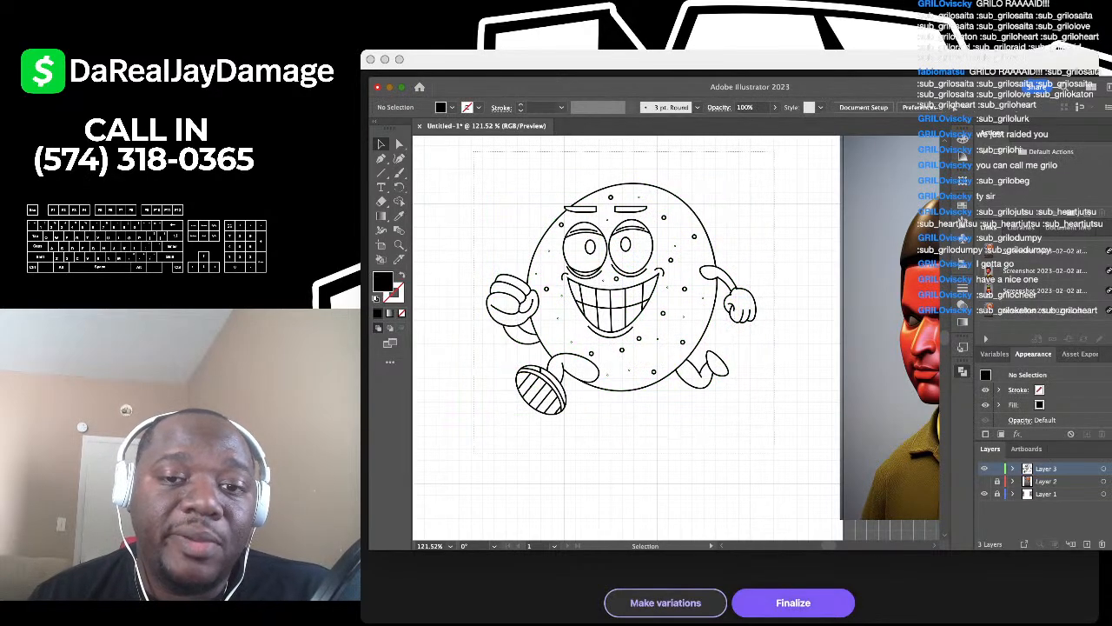
pyautogui.press('super+a')
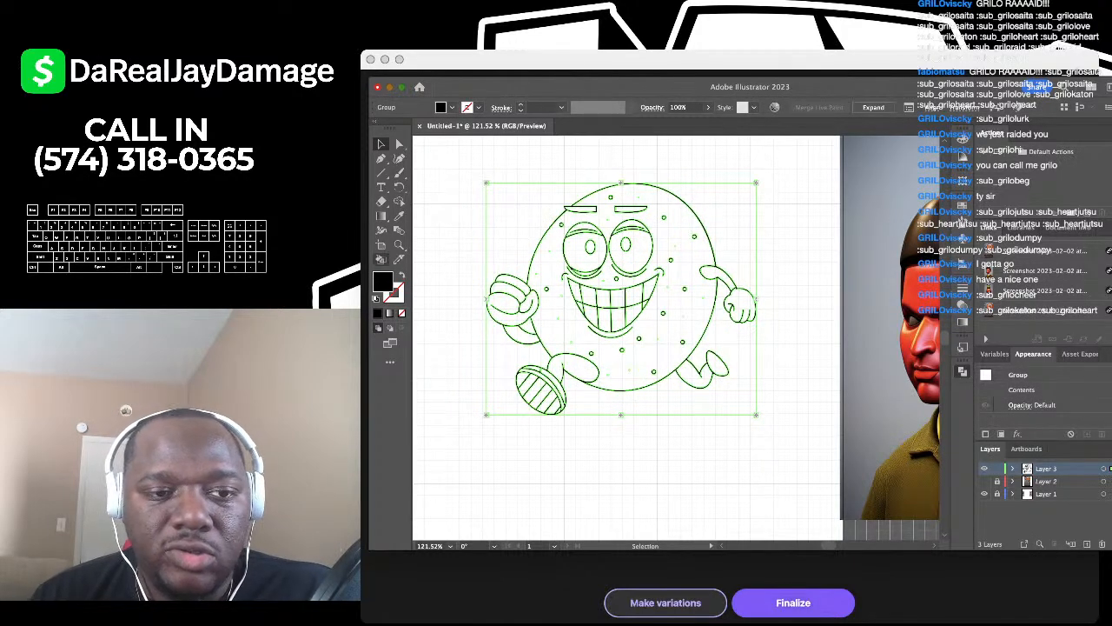
pyautogui.press('shift+super+a')
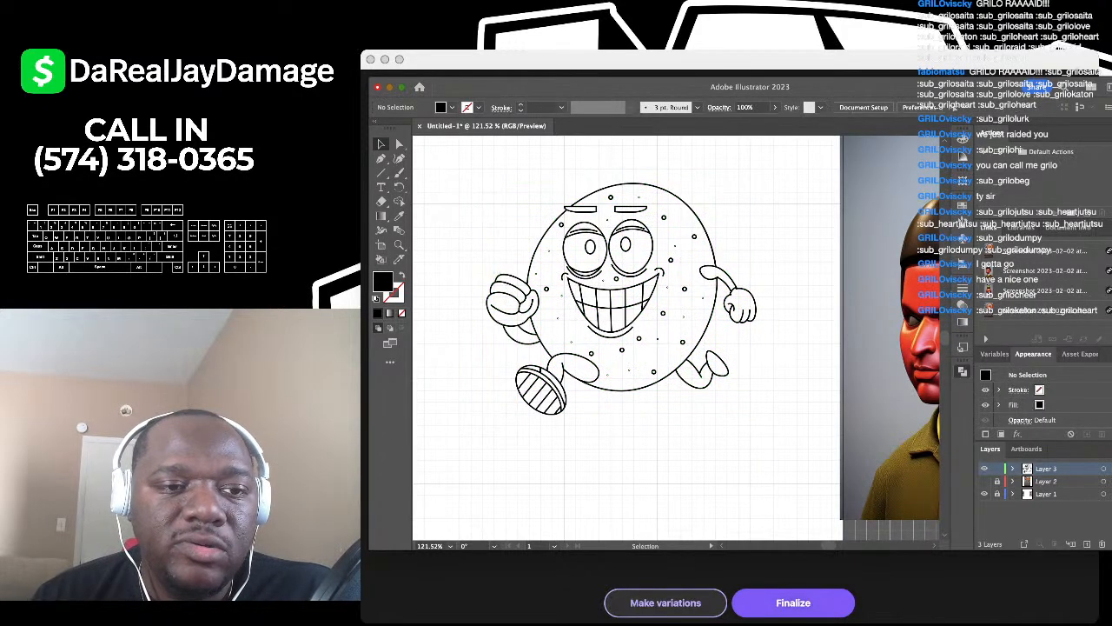
# Step: Fill both arms and both legs with black using the Live Paint Bucket, leaving hands and shoes unfilled
pyautogui.press('k')
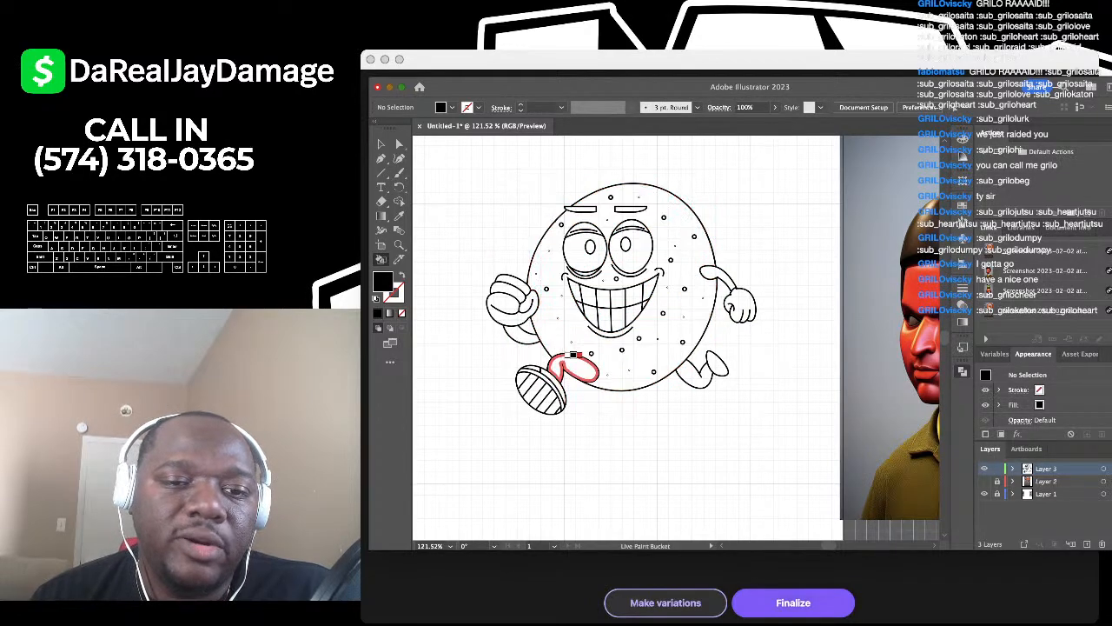
pyautogui.click(573, 358)
pyautogui.click(521, 333)
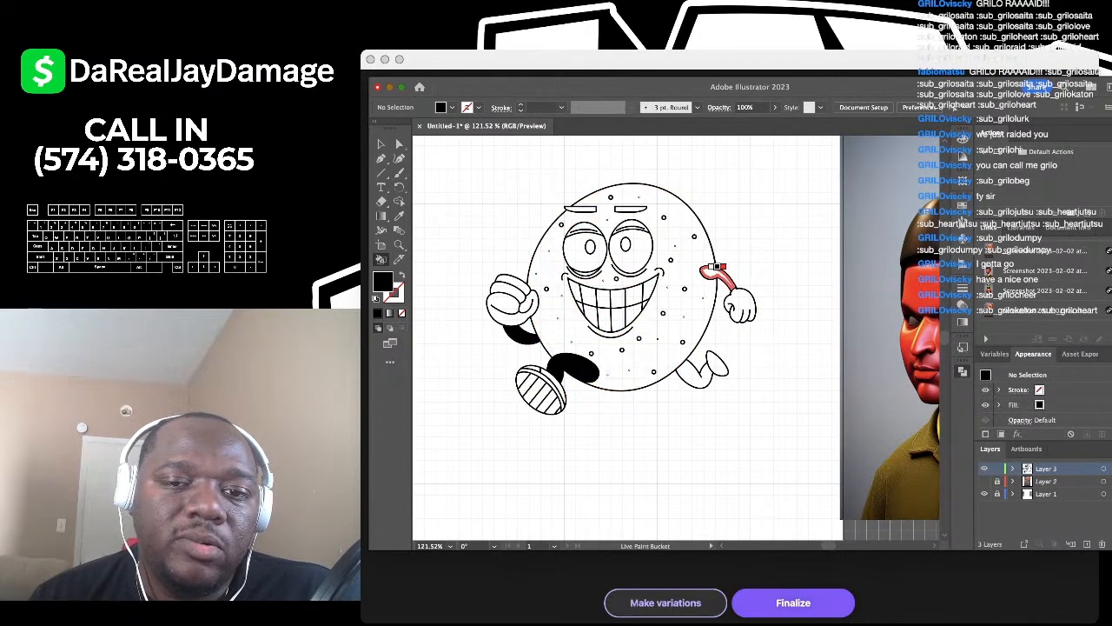
pyautogui.click(715, 279)
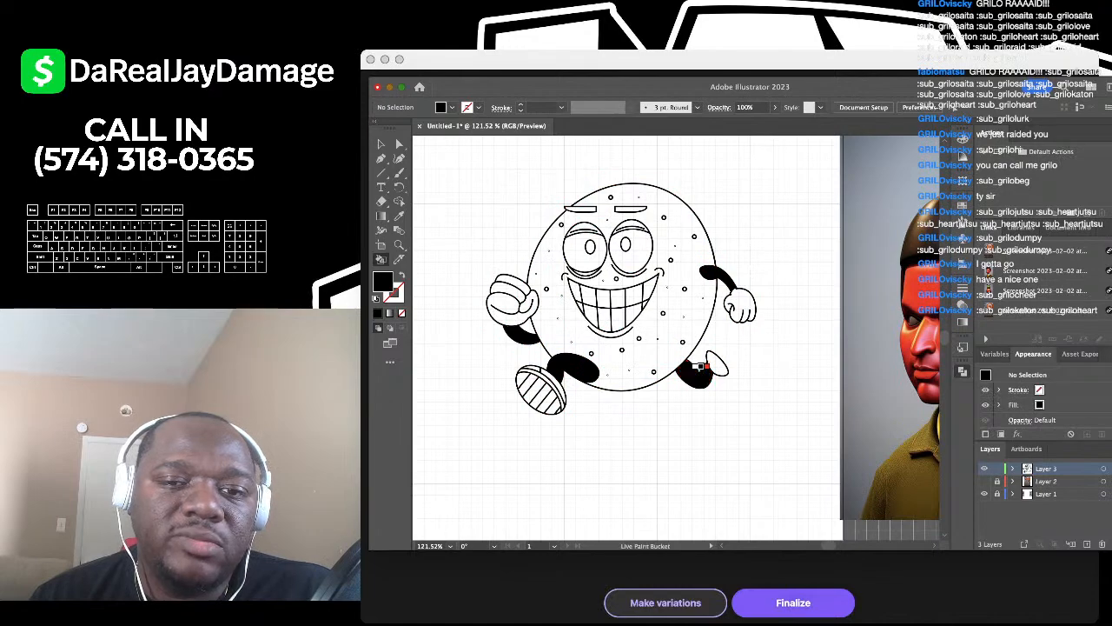
# Step: Fill the pupils of both eyes and both eyebrows with black
pyautogui.scroll(2, 636, 318)
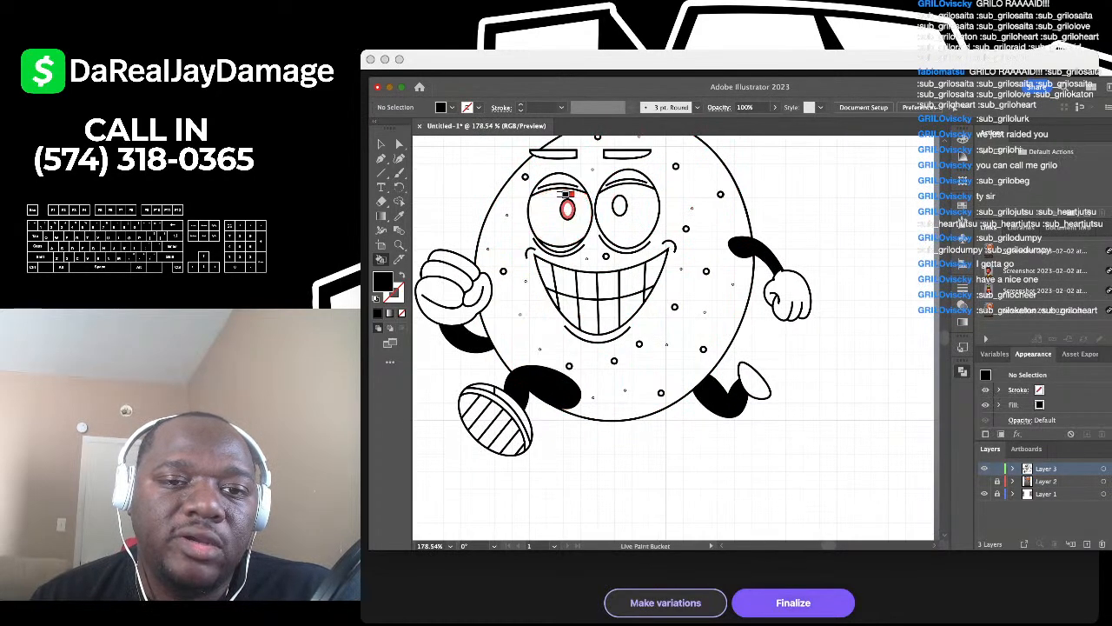
pyautogui.click(566, 209)
pyautogui.scroll(2, 617, 203)
pyautogui.click(566, 175)
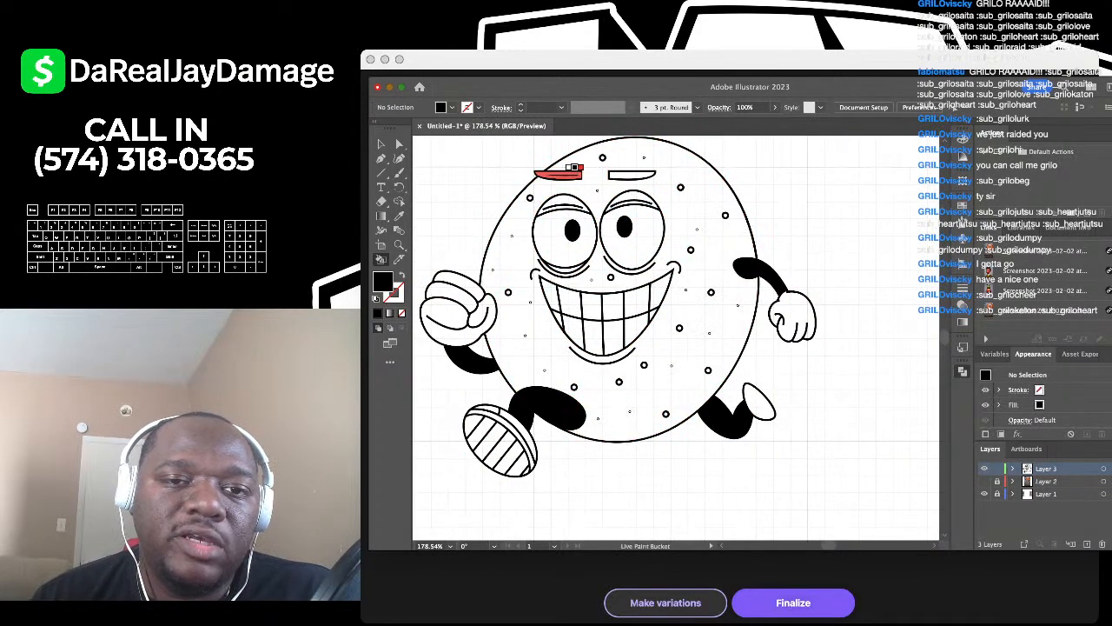
pyautogui.click(622, 176)
pyautogui.scroll(-2, 615, 176)
# Step: Fill the large and small skin pores across the round body with black
pyautogui.scroll(2, 569, 208)
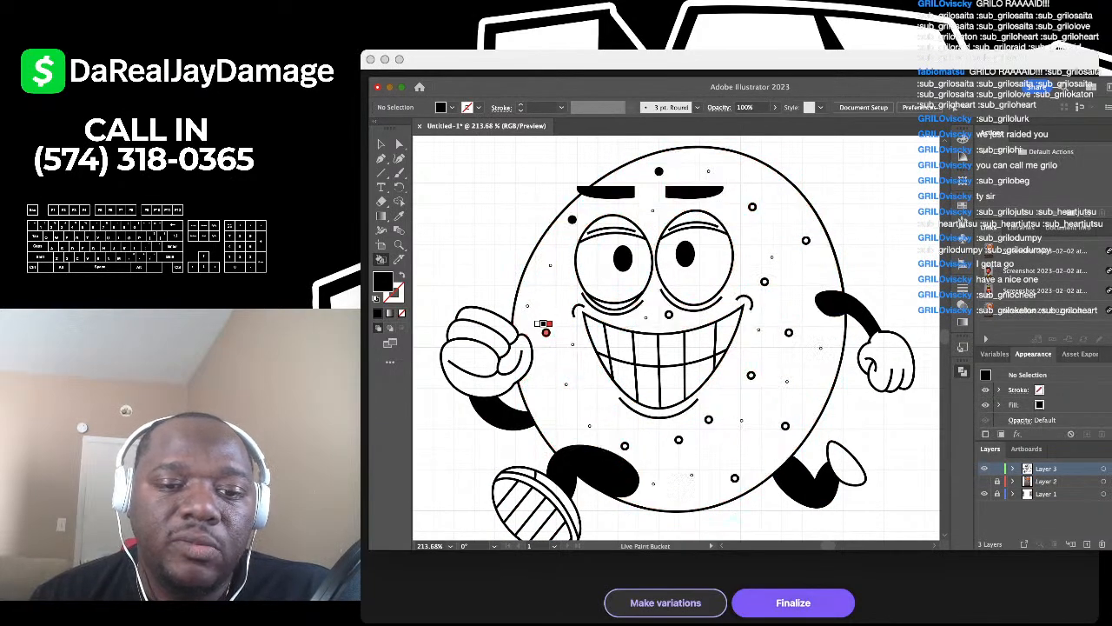
pyautogui.click(623, 444)
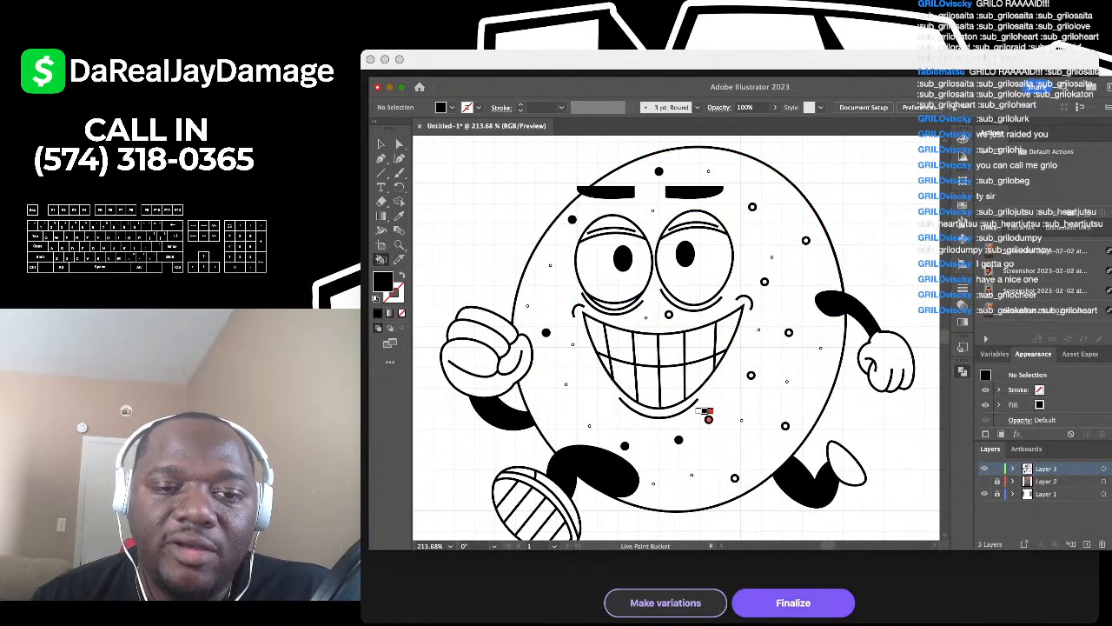
pyautogui.click(751, 375)
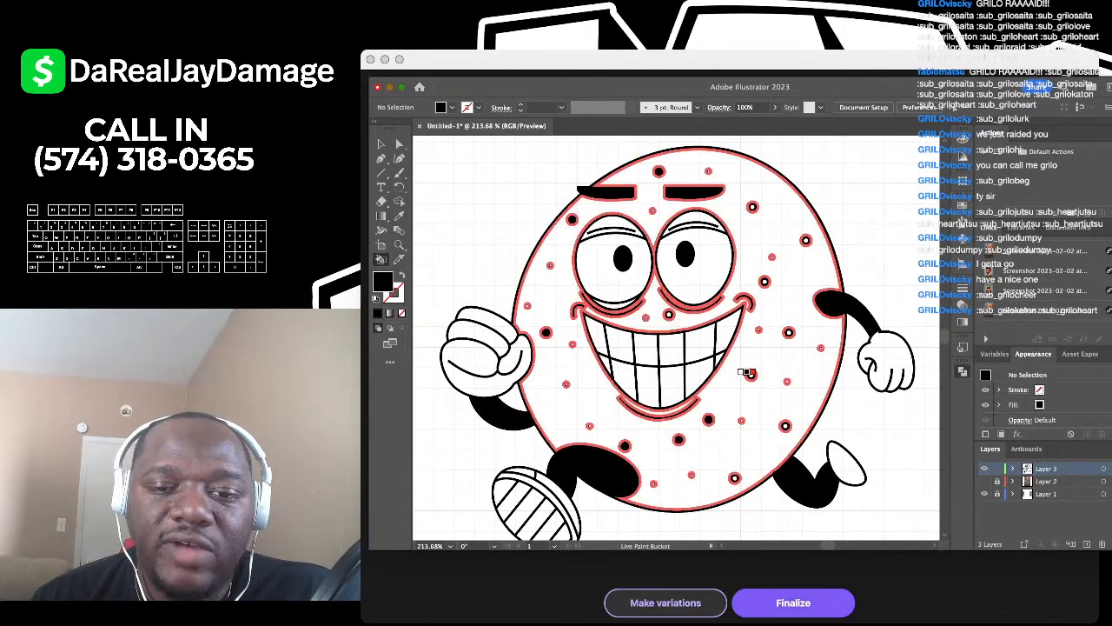
pyautogui.click(764, 279)
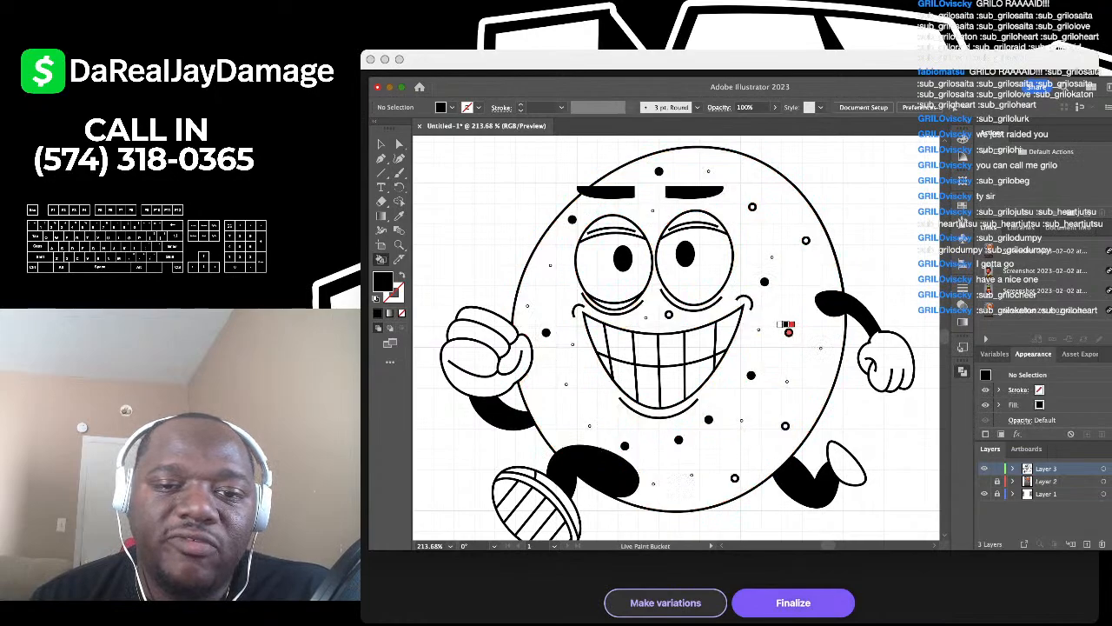
pyautogui.scroll(-2, 689, 309)
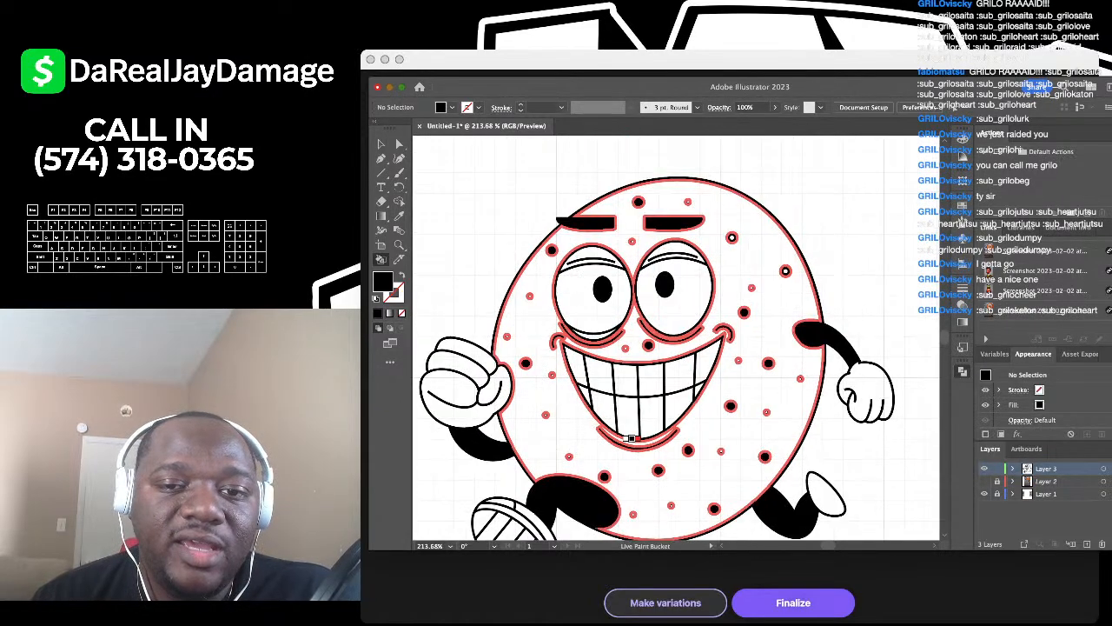
pyautogui.scroll(3, 613, 311)
pyautogui.scroll(3, 704, 293)
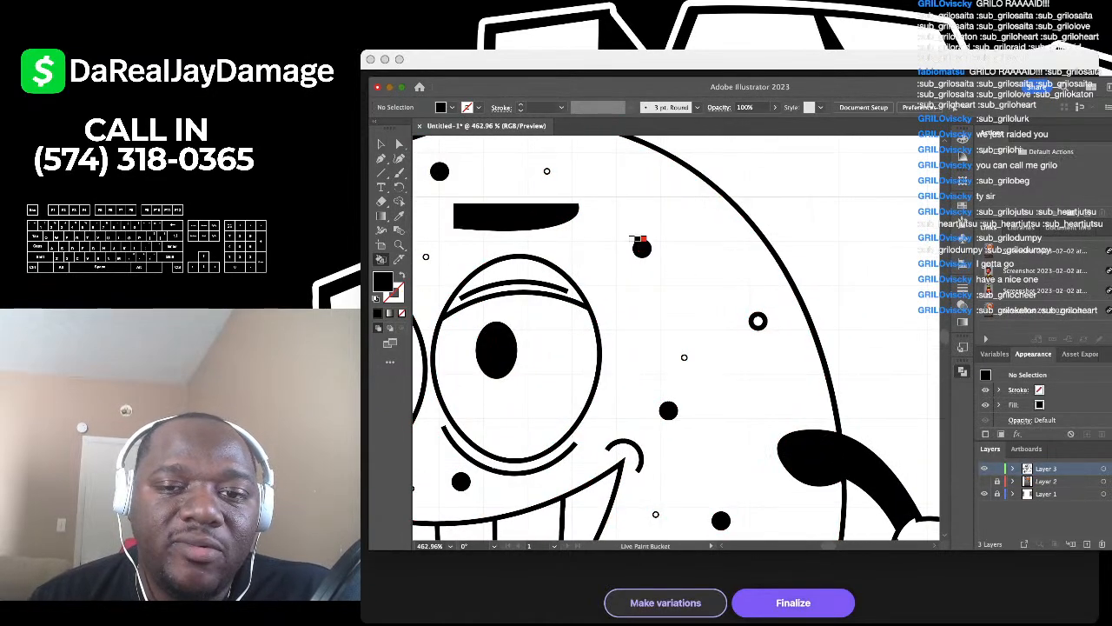
pyautogui.scroll(-2, 755, 317)
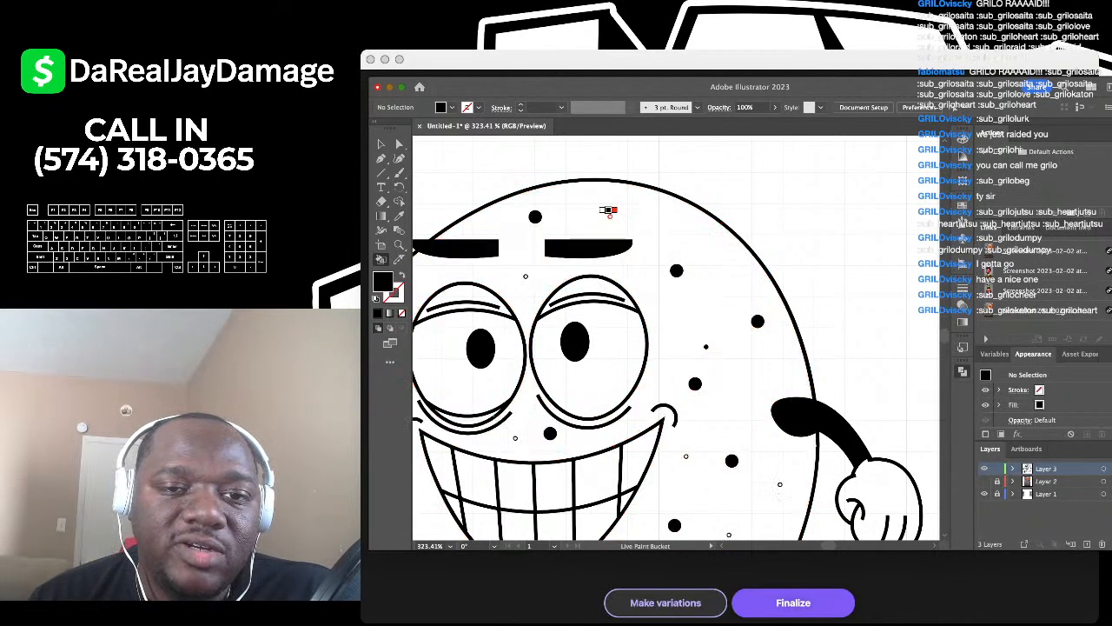
pyautogui.scroll(-3, 521, 252)
pyautogui.hscroll(-4, 521, 252)
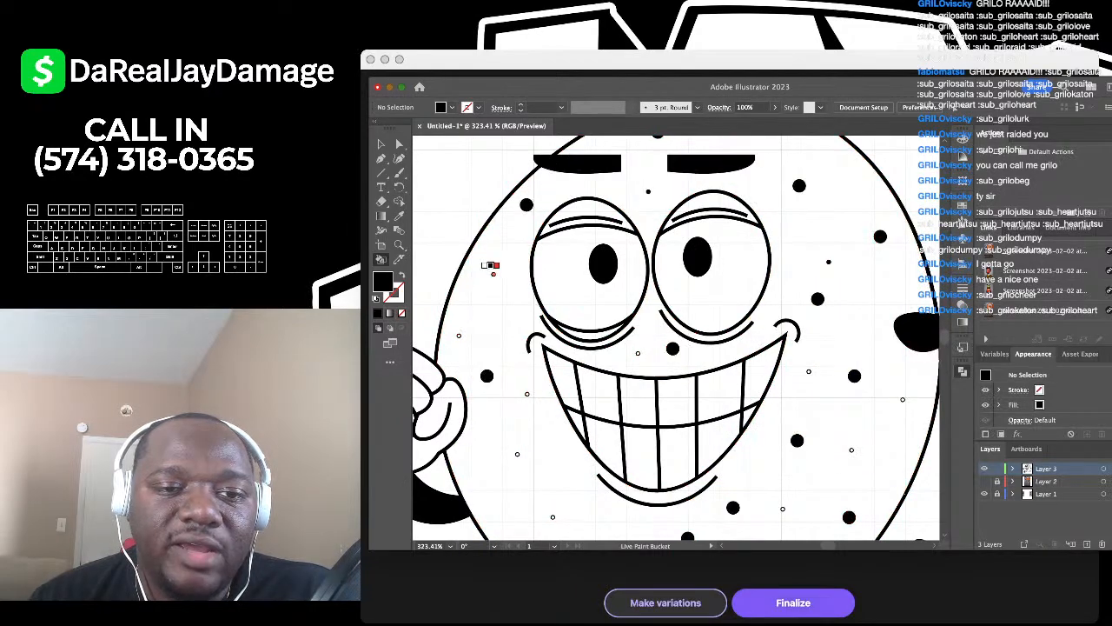
pyautogui.scroll(-4, 492, 270)
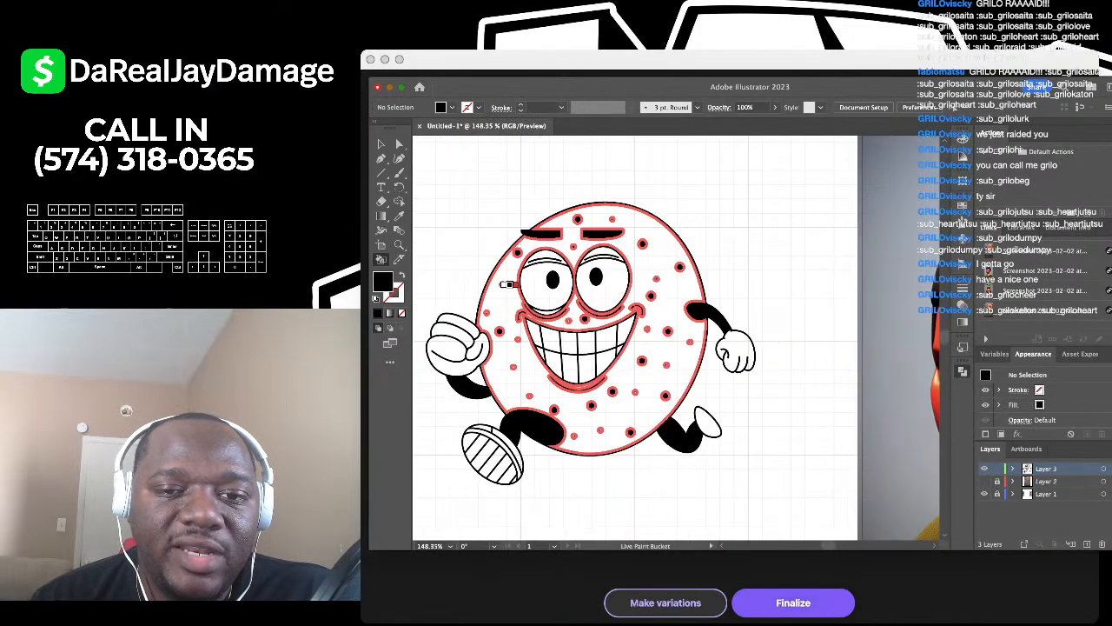
# Step: Undo the black fills of the skin pores, keeping the black limbs, pupils and eyebrows
pyautogui.hscroll(-2, 507, 284)
pyautogui.scroll(1, 487, 260)
pyautogui.press('v')
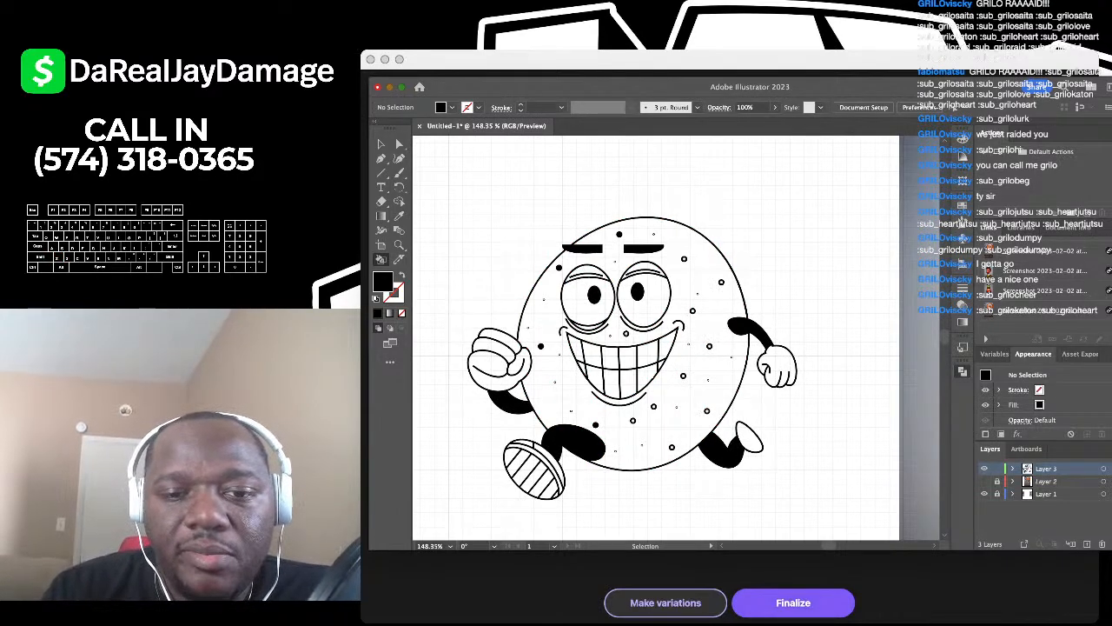
pyautogui.press('k')
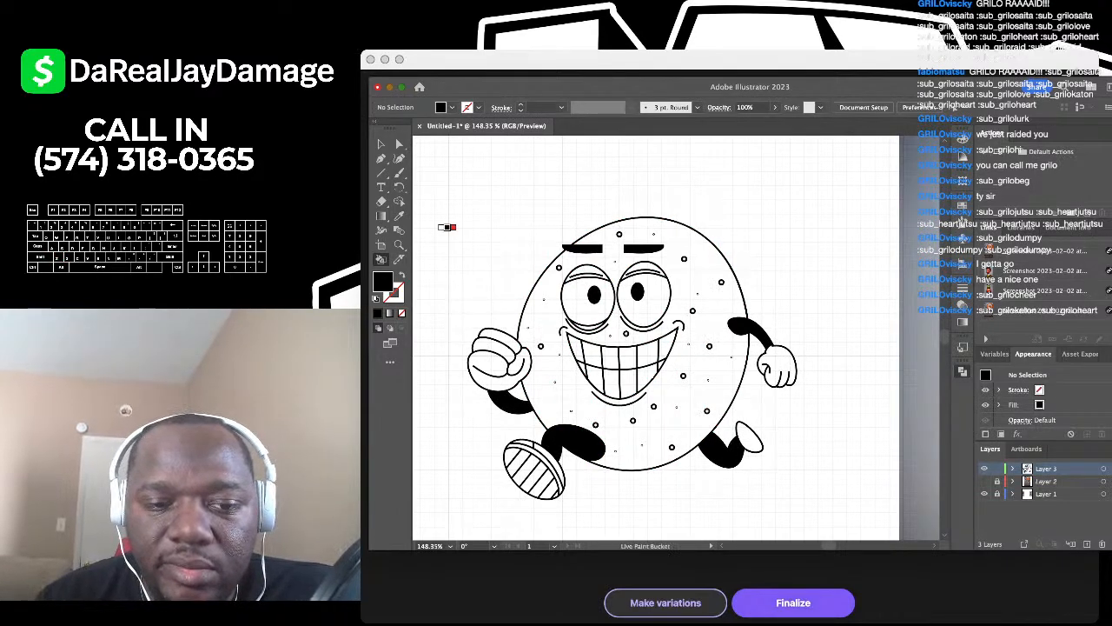
# Step: Sample an orange fill color from the body of the painted orange character in the reference photo with the Eyedropper
pyautogui.scroll(-3, 528, 310)
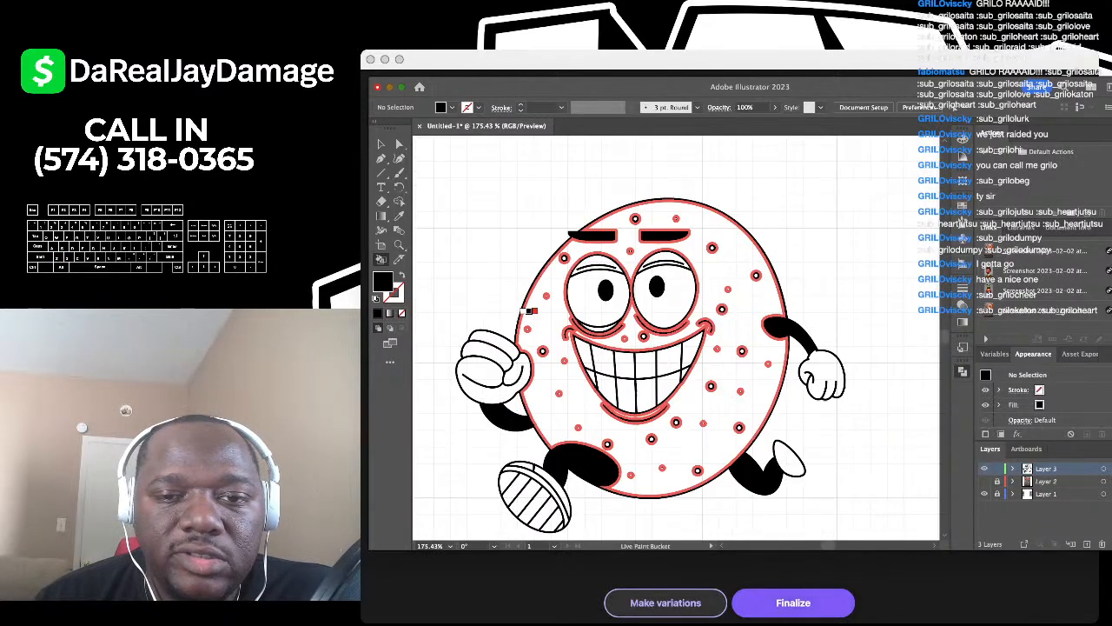
pyautogui.hscroll(-5, 528, 310)
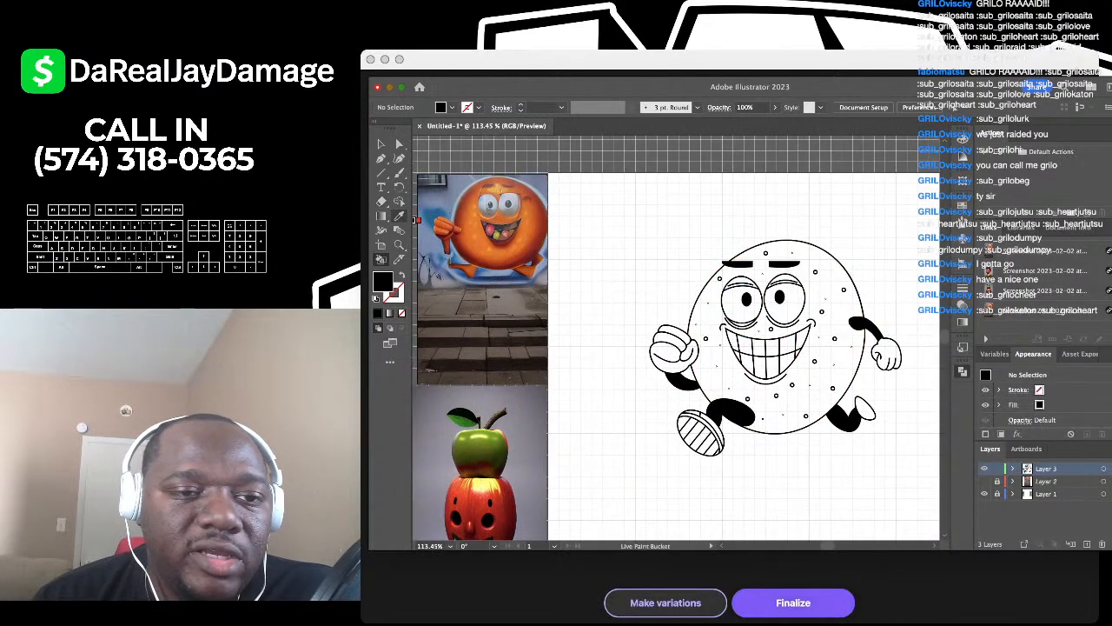
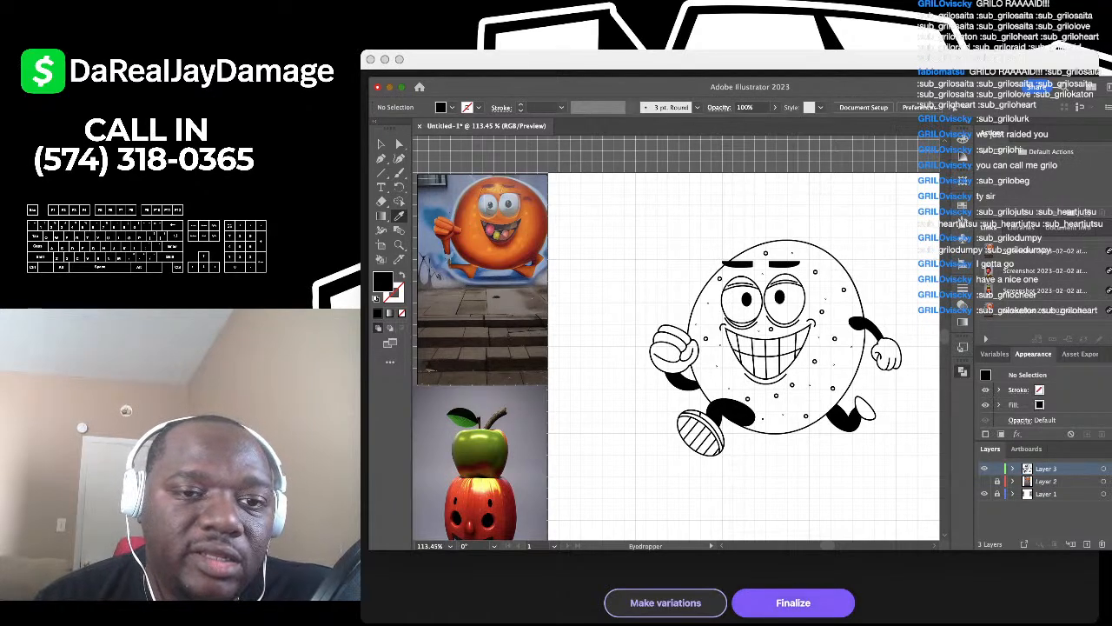
pyautogui.scroll(5, 595, 226)
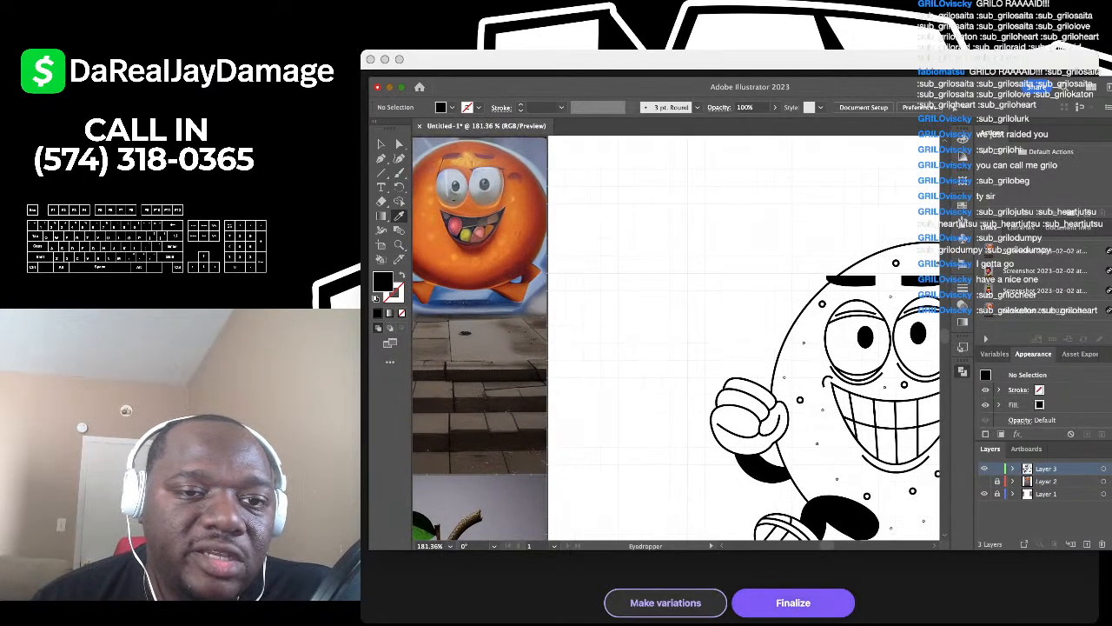
pyautogui.scroll(8, 451, 192)
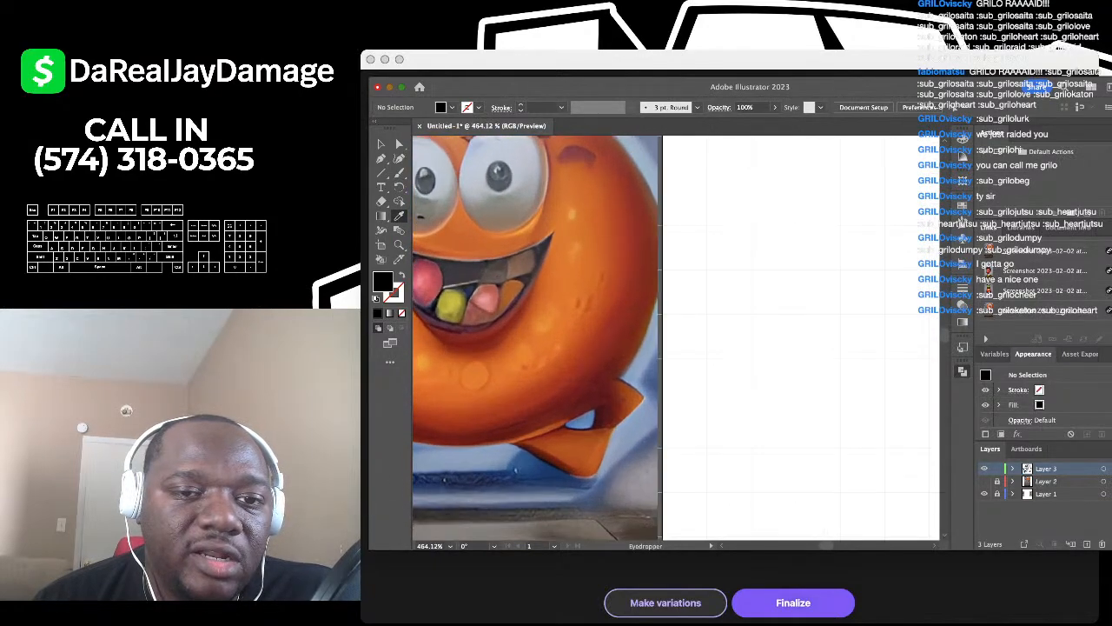
pyautogui.click(420, 217)
pyautogui.scroll(-6, 421, 217)
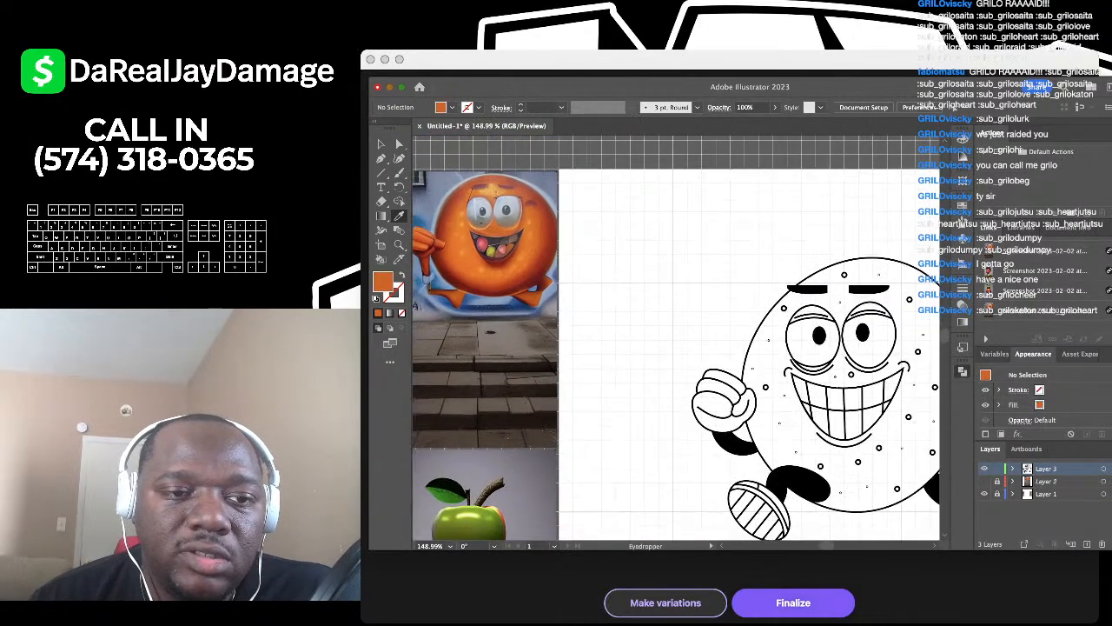
# Step: Fill the character's round body with the sampled orange using the Live Paint Bucket
pyautogui.hscroll(1, 420, 217)
pyautogui.click(381, 259)
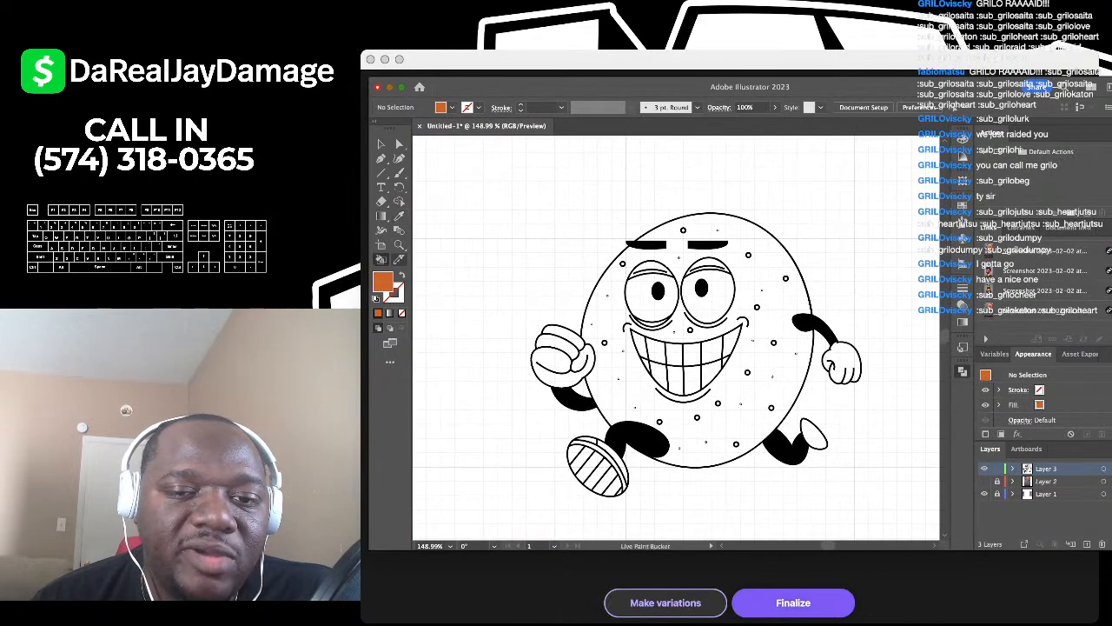
pyautogui.hscroll(2, 587, 285)
pyautogui.click(560, 287)
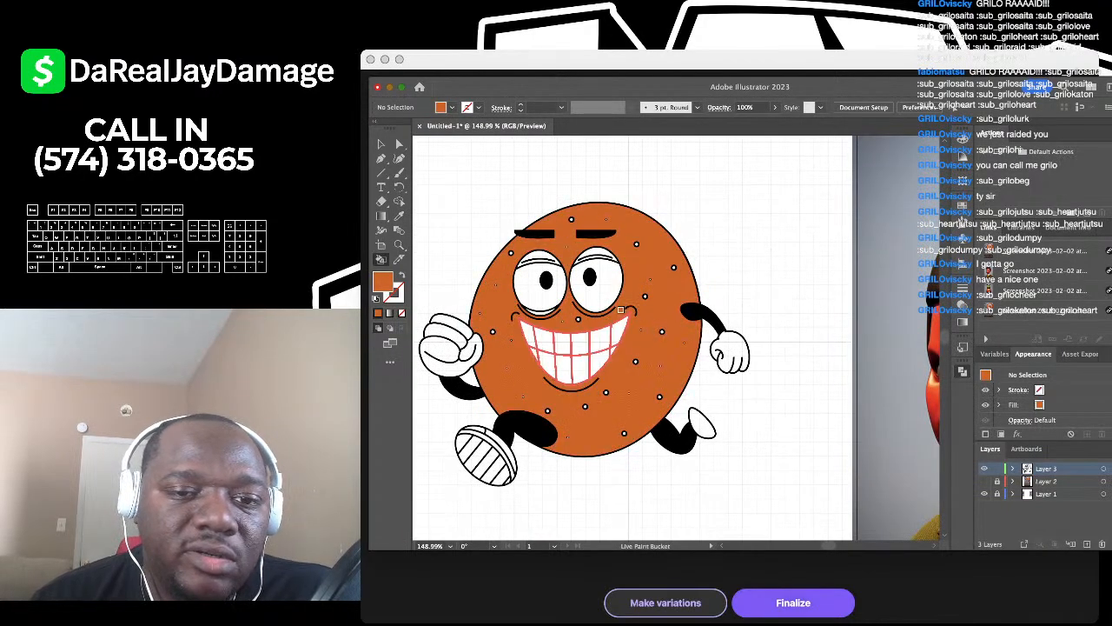
pyautogui.scroll(-3, 626, 305)
pyautogui.scroll(4, 477, 322)
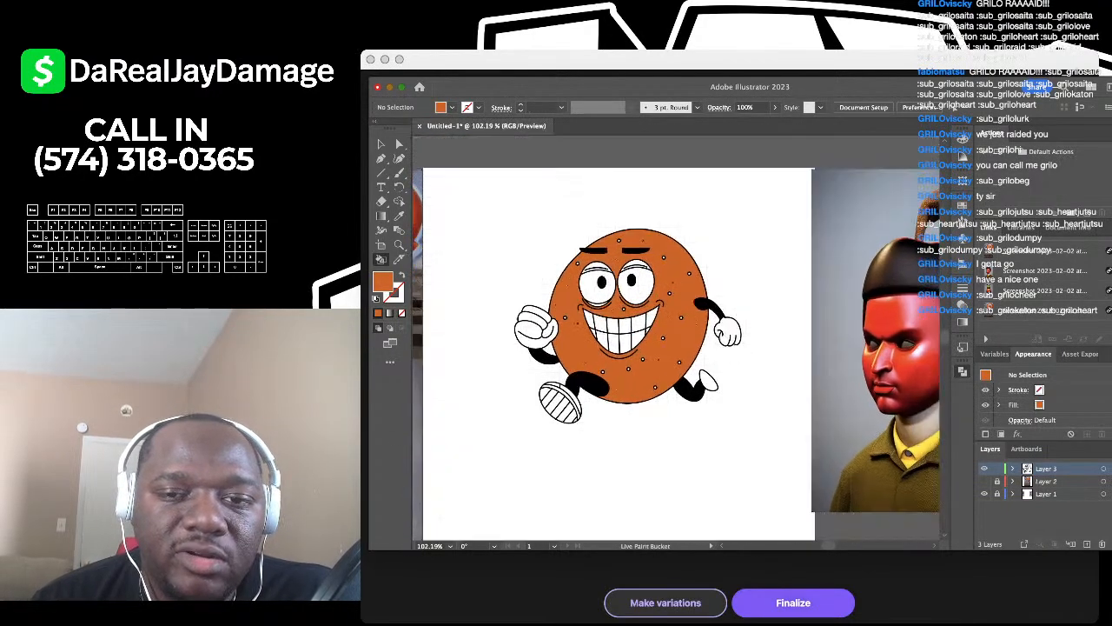
pyautogui.hscroll(3, 426, 321)
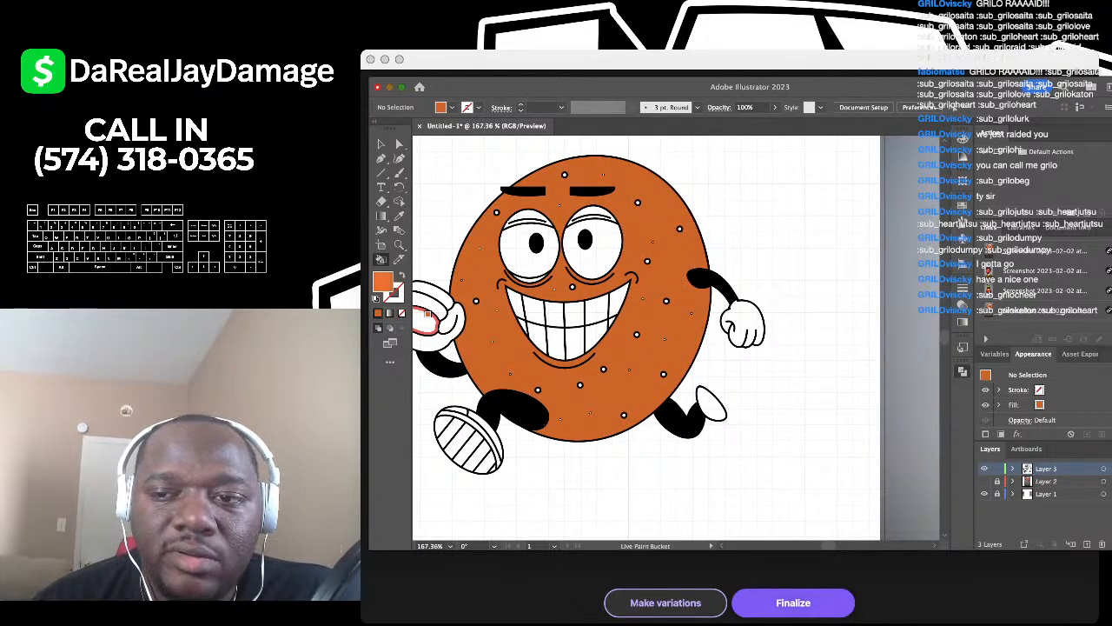
# Step: Fill the round body and the left-hand eye's upper eyelid with brighter orange, and set the fill color to white
pyautogui.click(675, 244)
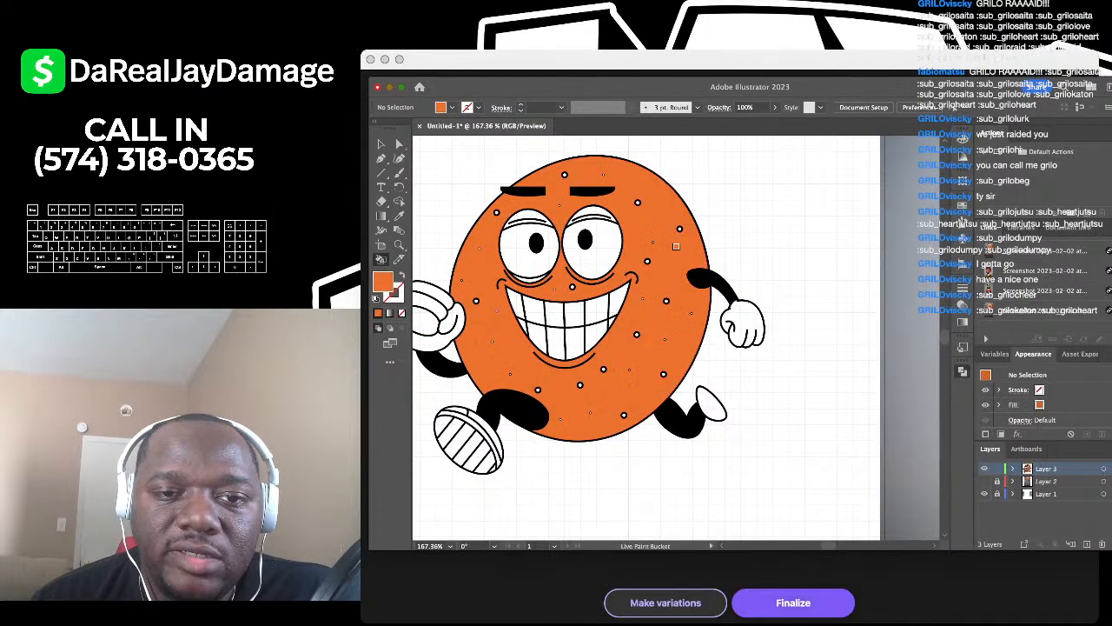
pyautogui.scroll(5, 536, 224)
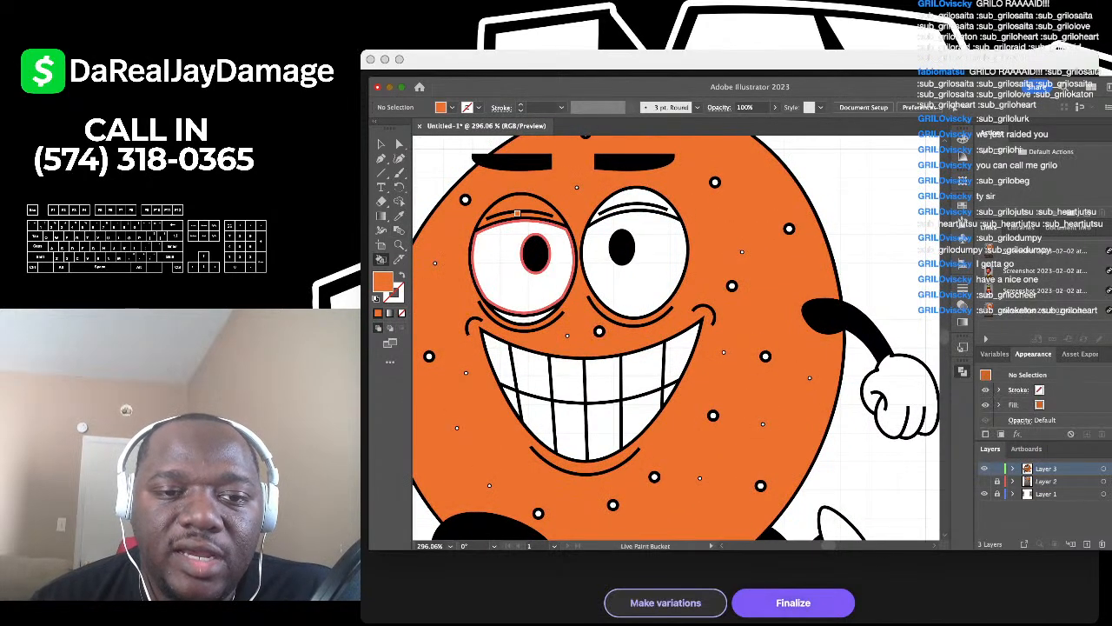
pyautogui.scroll(3, 522, 214)
pyautogui.hscroll(-3, 522, 215)
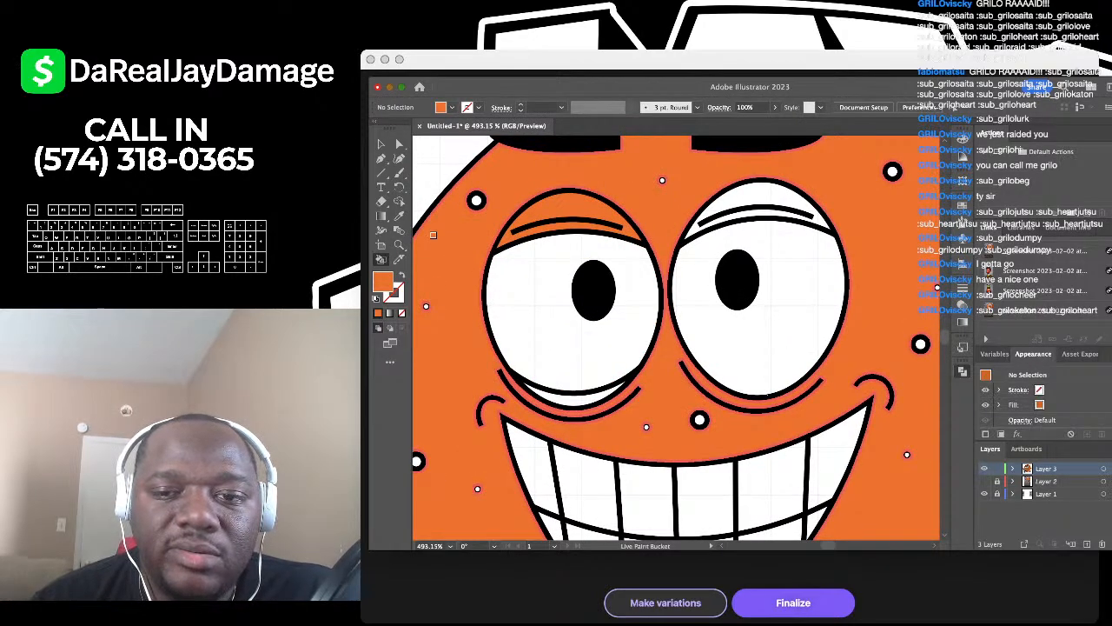
pyautogui.doubleClick(383, 281)
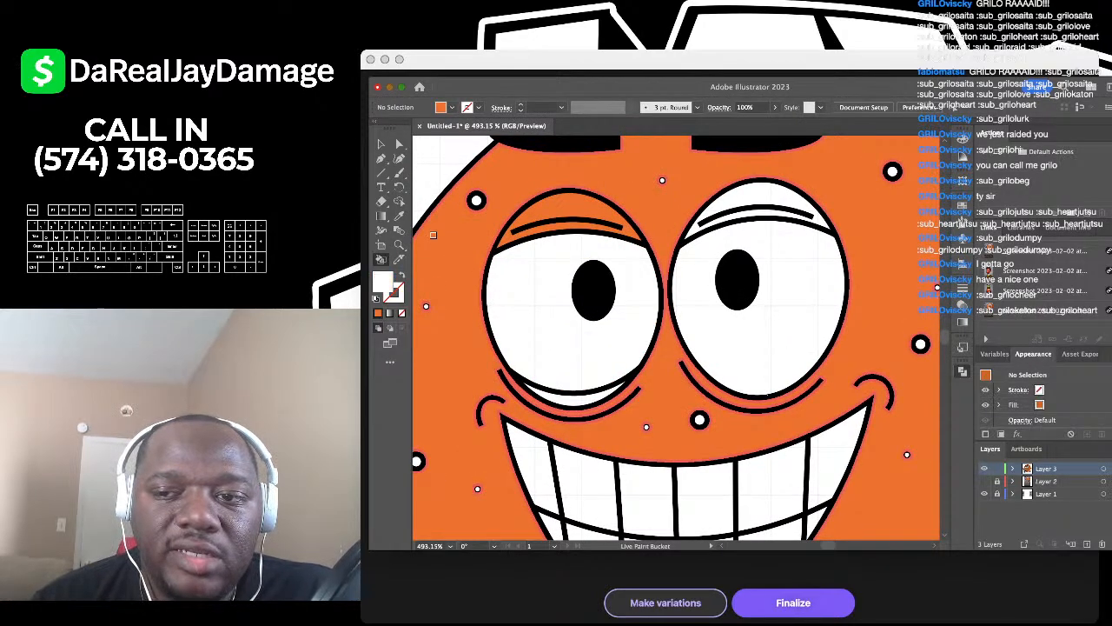
pyautogui.scroll(-4, 720, 287)
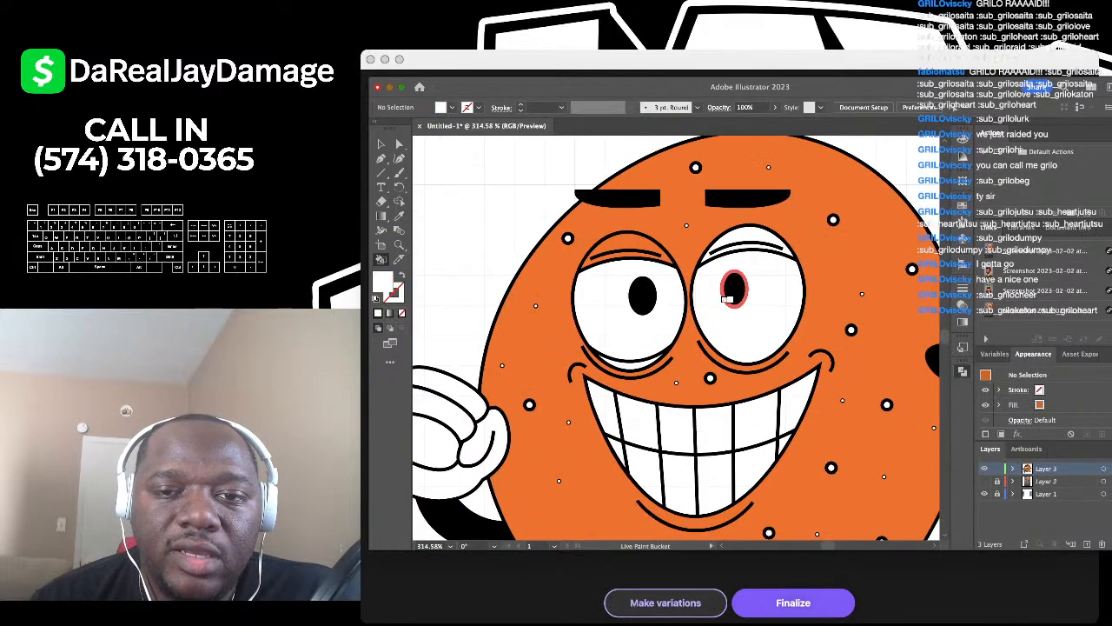
# Step: Undo the orange fills of the character's body and eyelid
pyautogui.press('super+z')
pyautogui.press('super+z')
pyautogui.press('super+z')
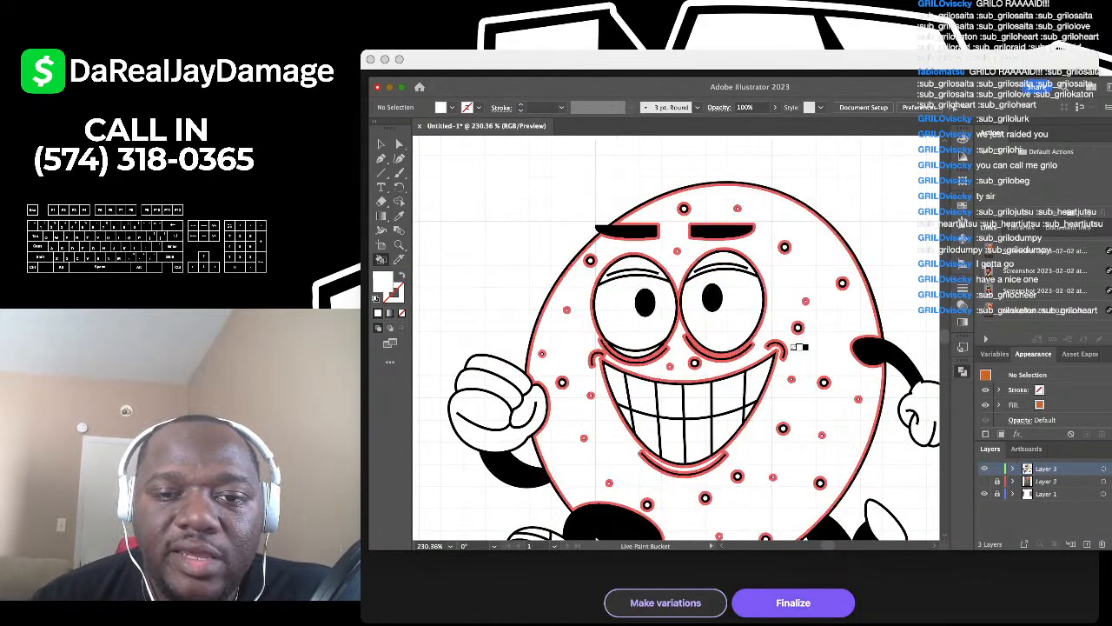
# Step: Draw a curved lower eyelid line with a 1 pt black stroke across the right-hand eye using the Curvature tool
pyautogui.click(399, 159)
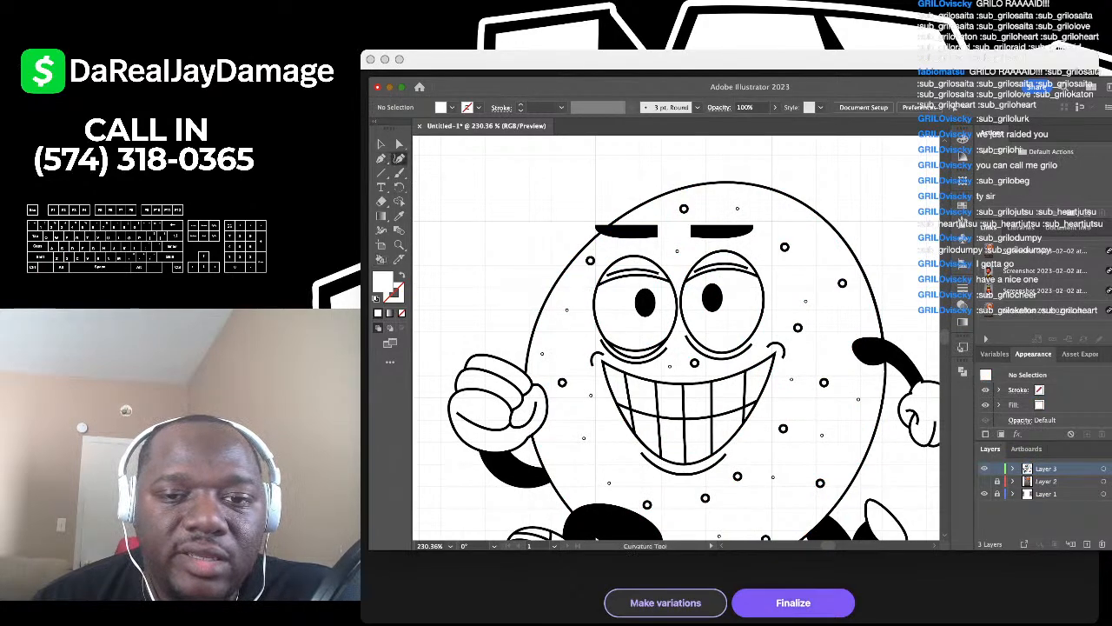
pyautogui.scroll(5, 766, 335)
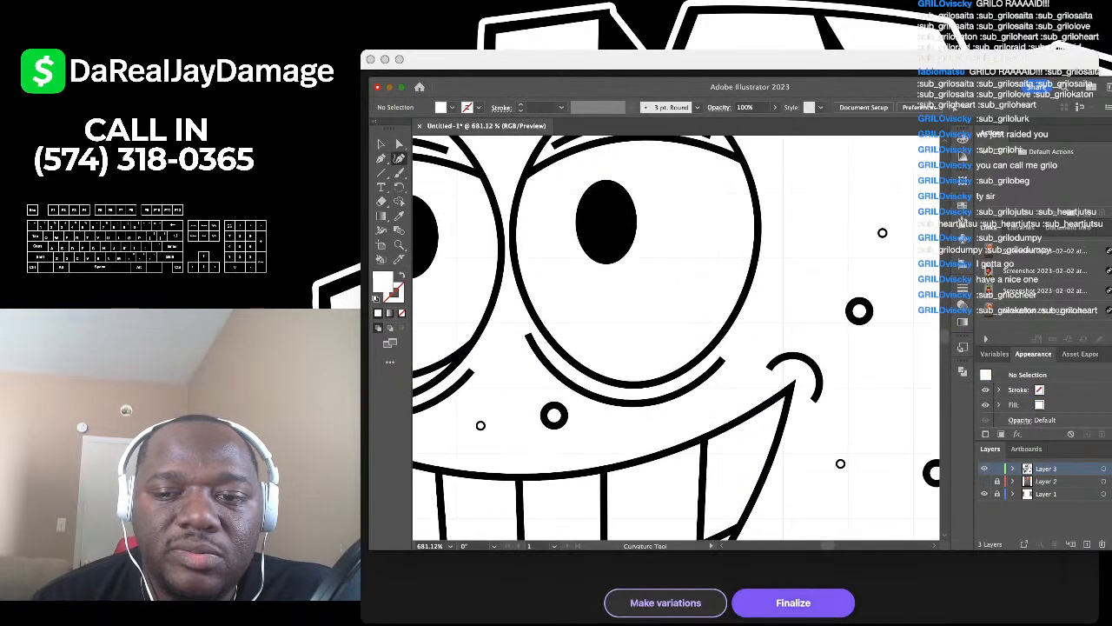
pyautogui.scroll(2, 585, 328)
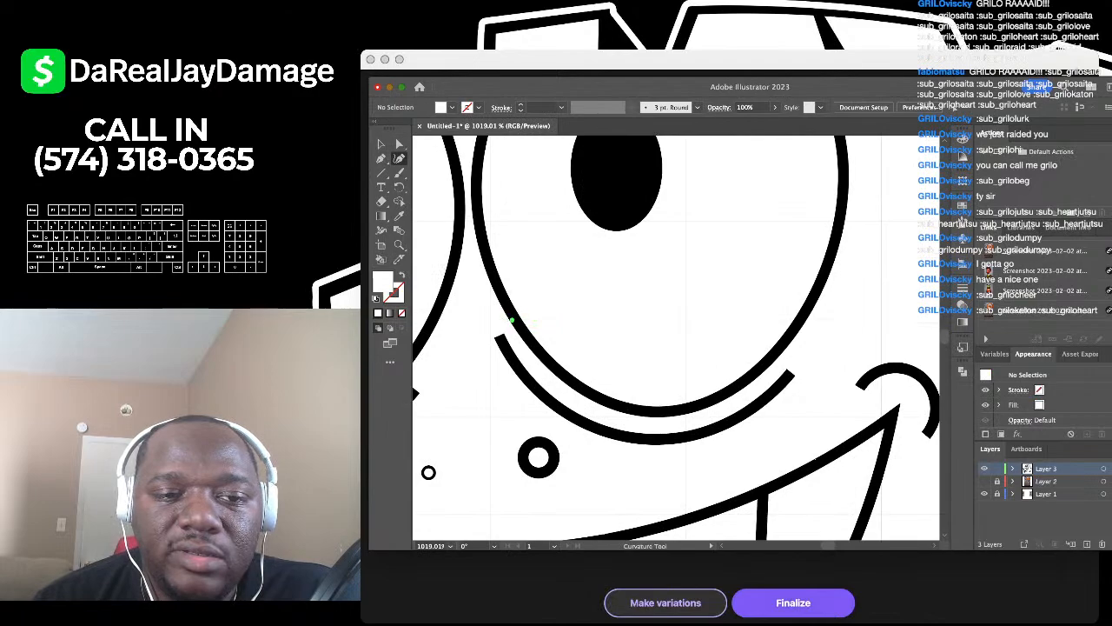
pyautogui.click(512, 319)
pyautogui.hotkey('shift', 'x')
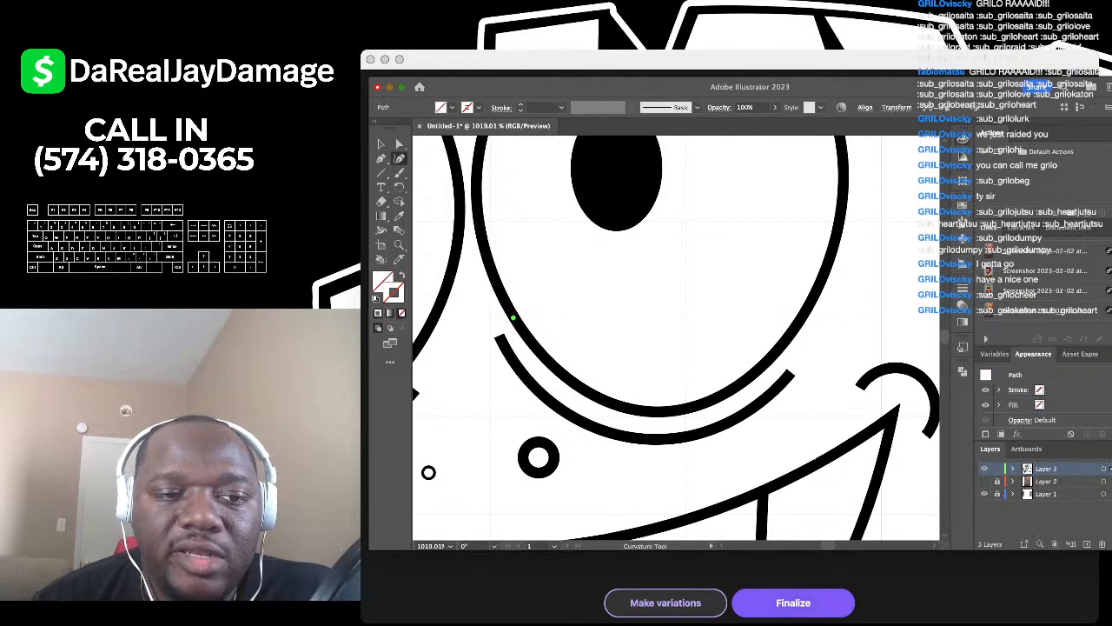
pyautogui.press('x')
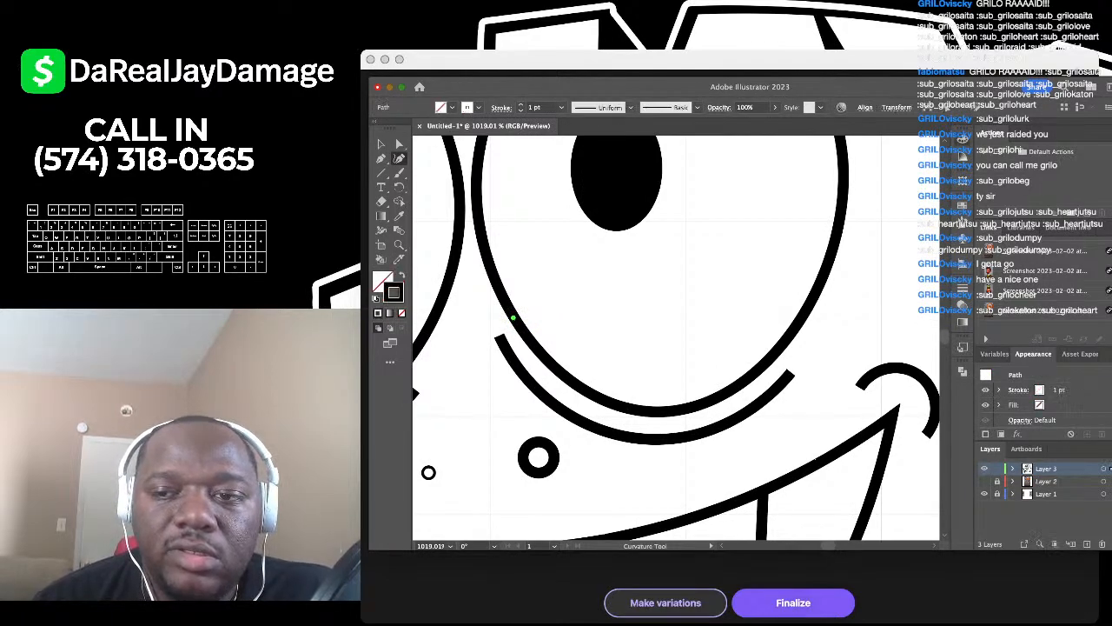
pyautogui.click(513, 319)
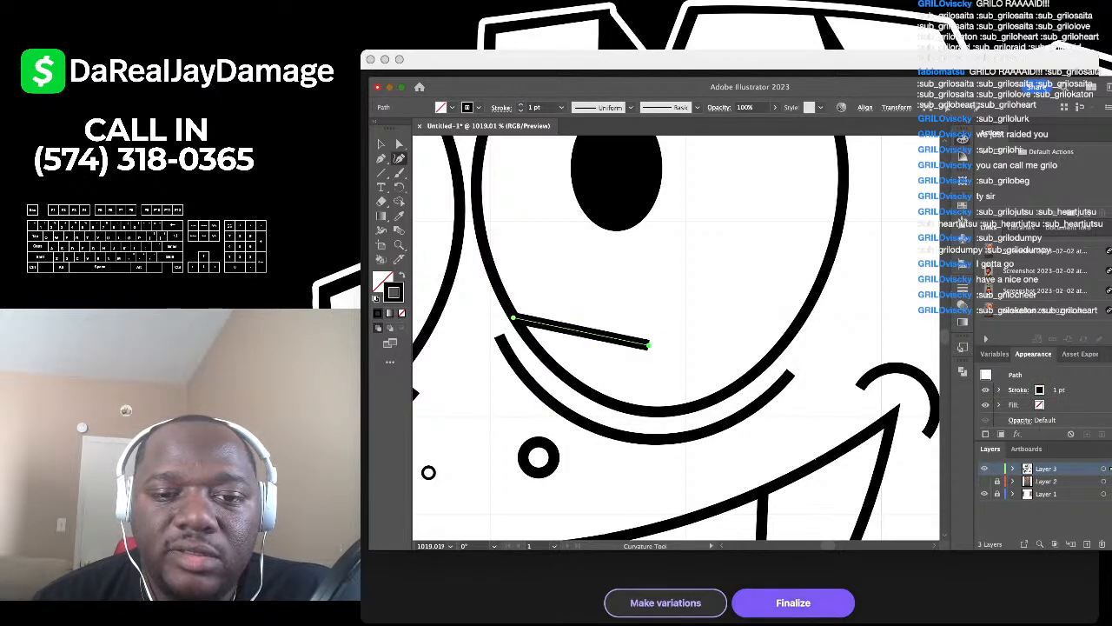
pyautogui.click(663, 377)
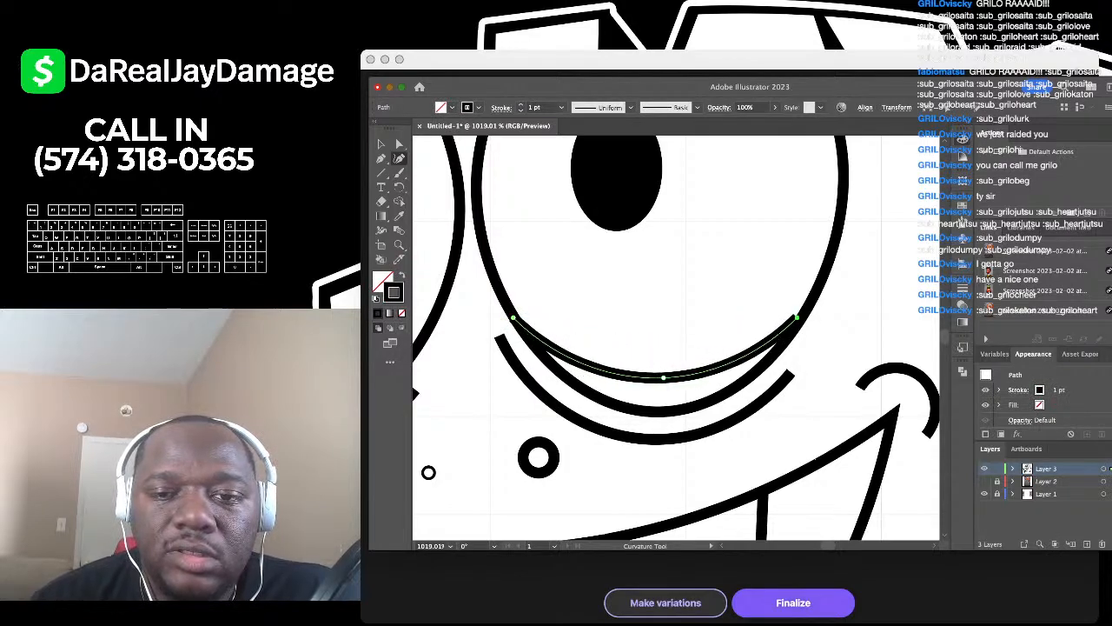
pyautogui.scroll(5, 476, 372)
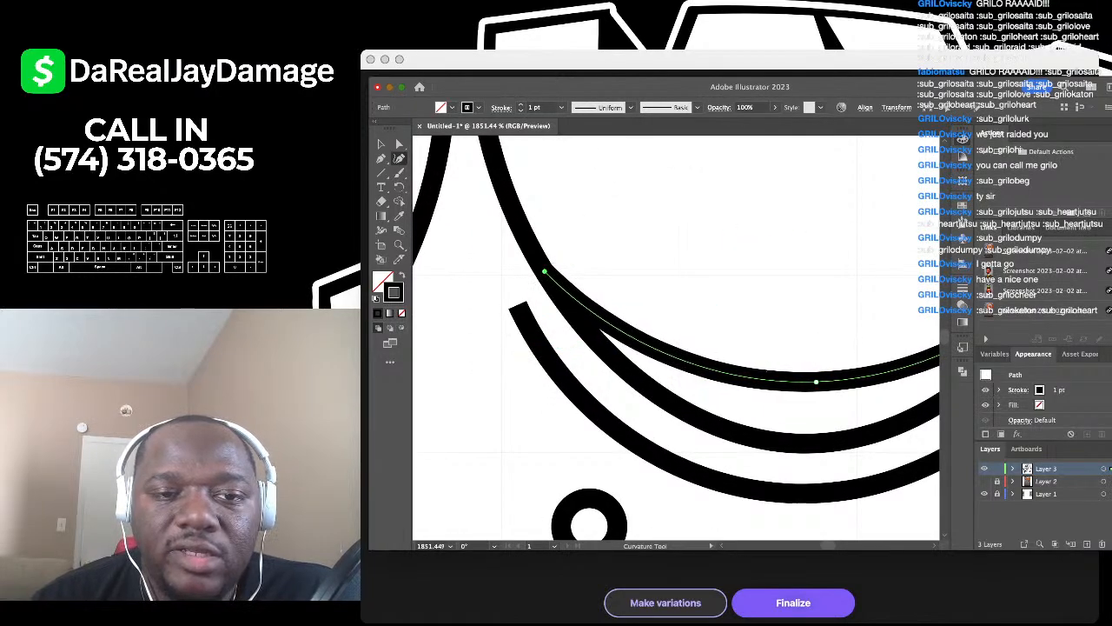
pyautogui.scroll(-8, 574, 283)
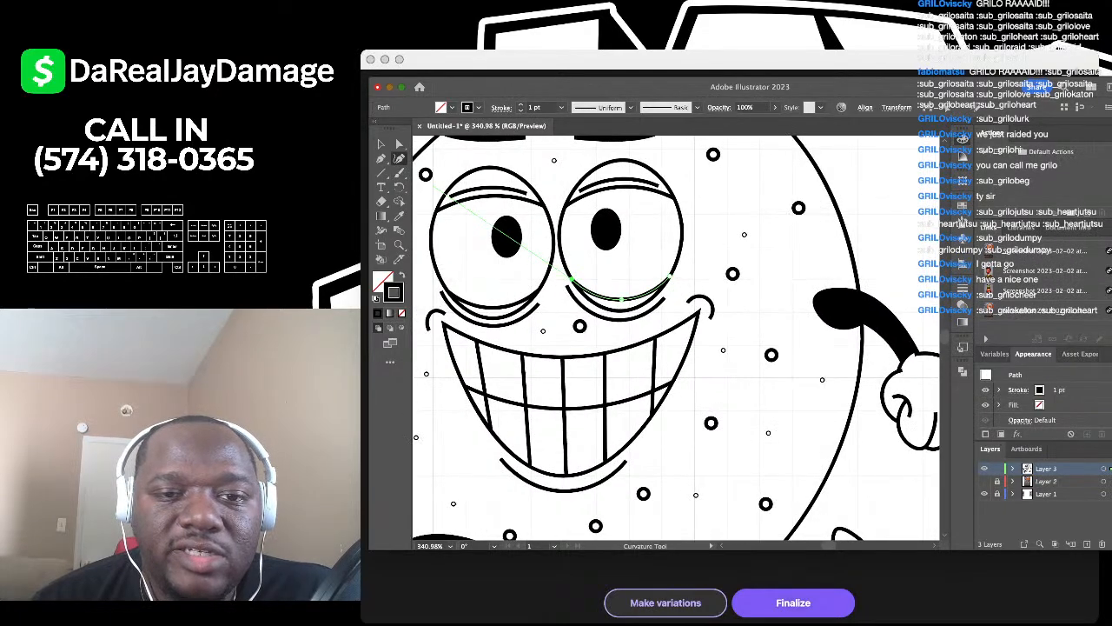
# Step: Select the whole character together with the new lower eyelid line, group the artwork, and clear the selection
pyautogui.click(381, 144)
pyautogui.click(465, 207)
pyautogui.scroll(-5, 473, 193)
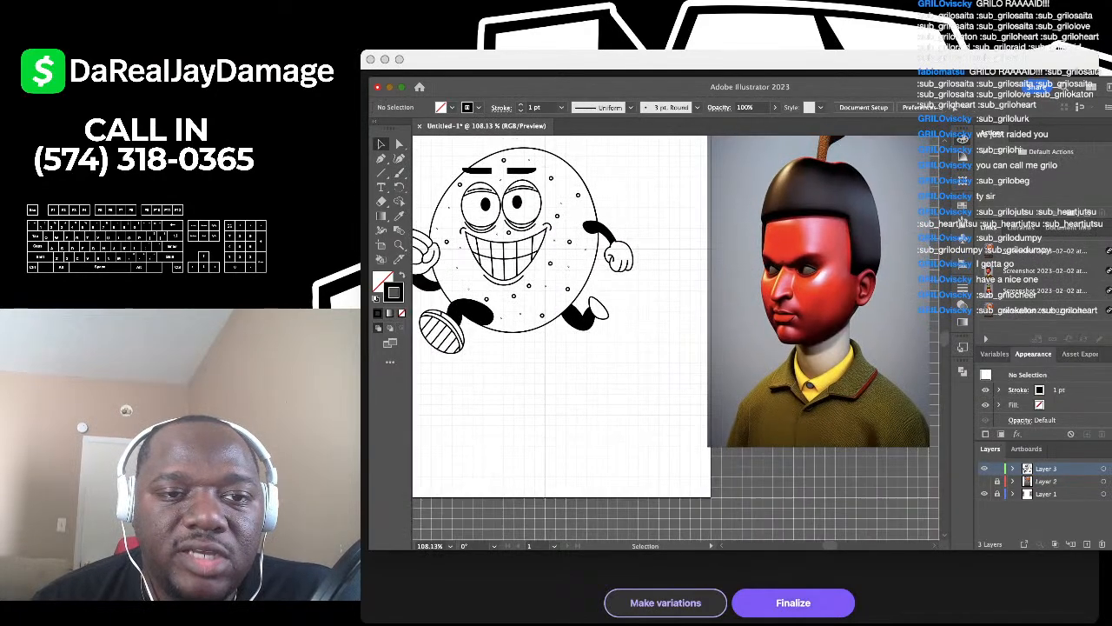
pyautogui.hscroll(-3, 676, 339)
pyautogui.scroll(1, 676, 339)
pyautogui.moveTo(454, 155); pyautogui.dragTo(764, 432)
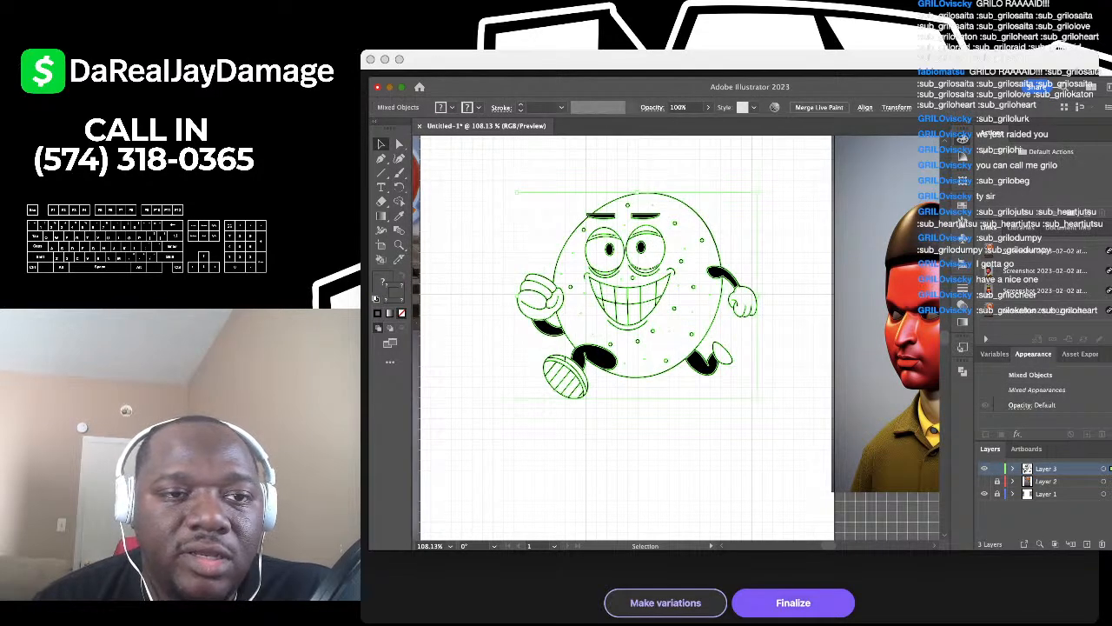
pyautogui.press('super+g')
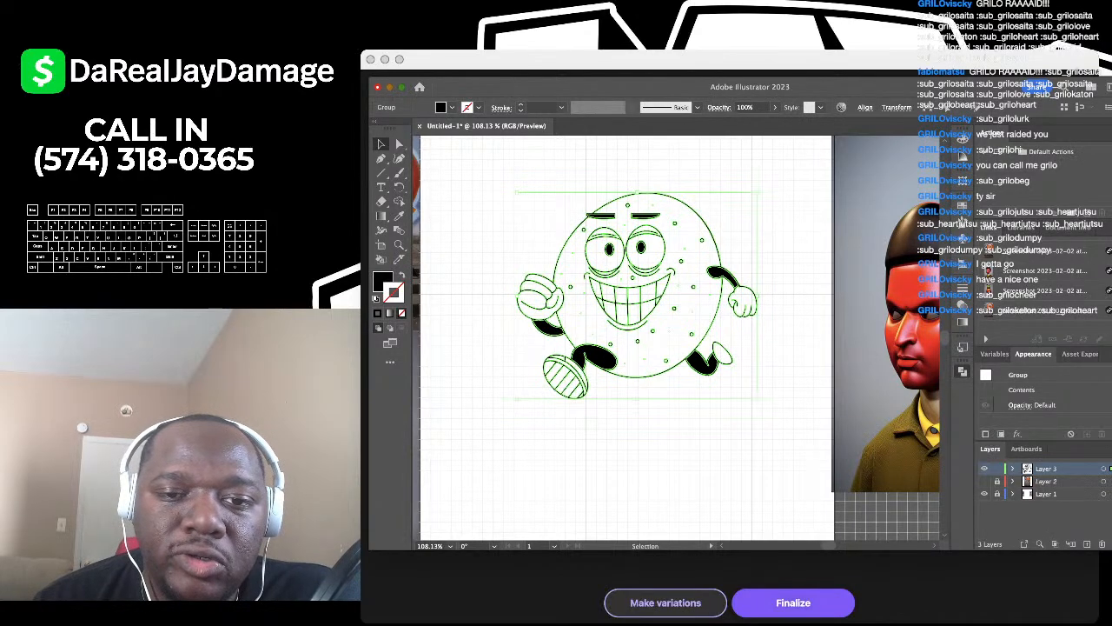
pyautogui.press('super+z')
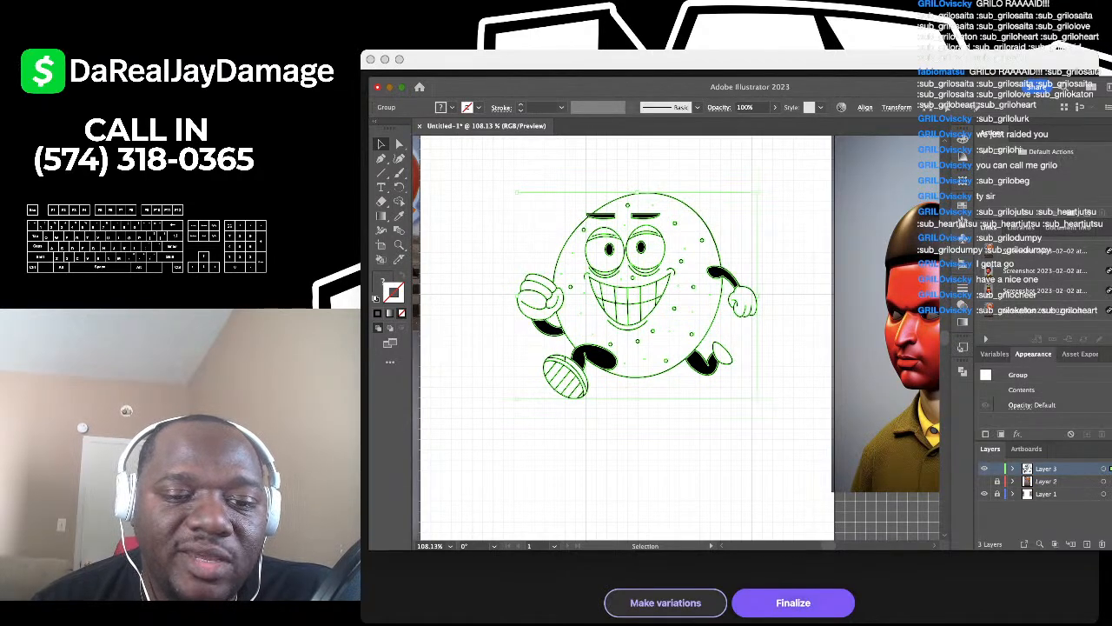
pyautogui.press('super+shift+a')
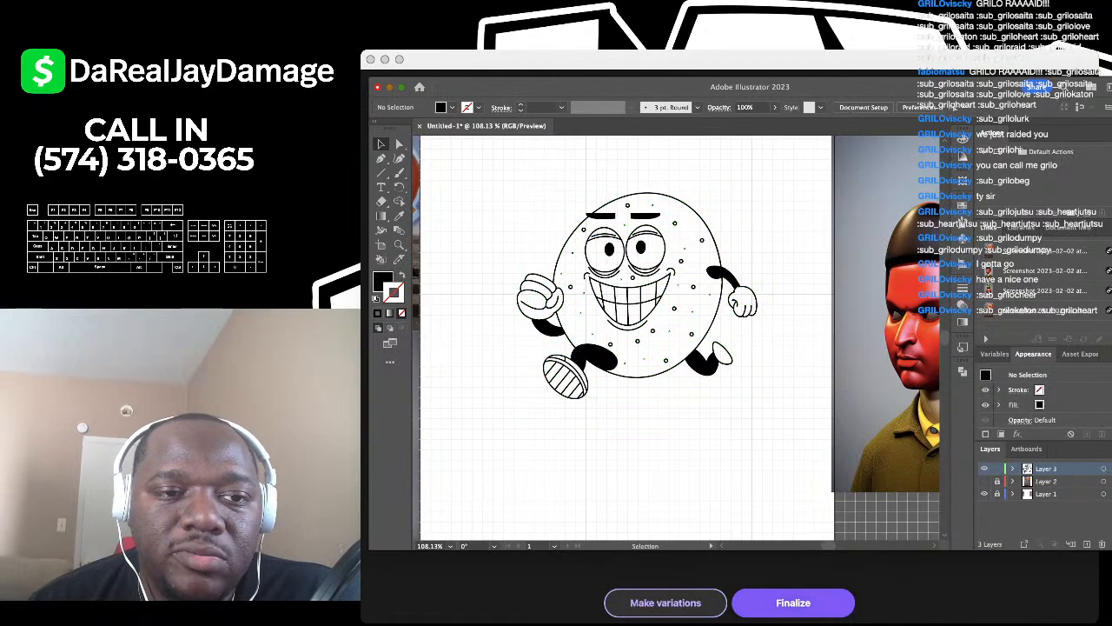
# Step: Sample a lighter orange fill color from the painted orange character in the reference photo with the Eyedropper
pyautogui.hscroll(-5, 676, 339)
pyautogui.scroll(2, 676, 339)
pyautogui.click(400, 215)
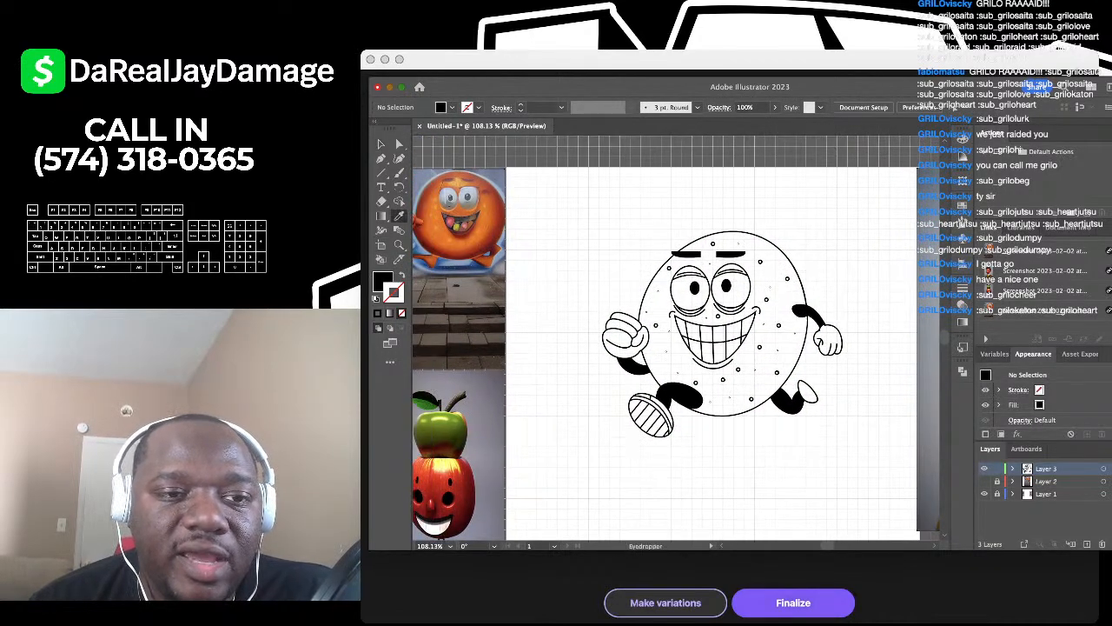
pyautogui.click(432, 224)
pyautogui.click(434, 219)
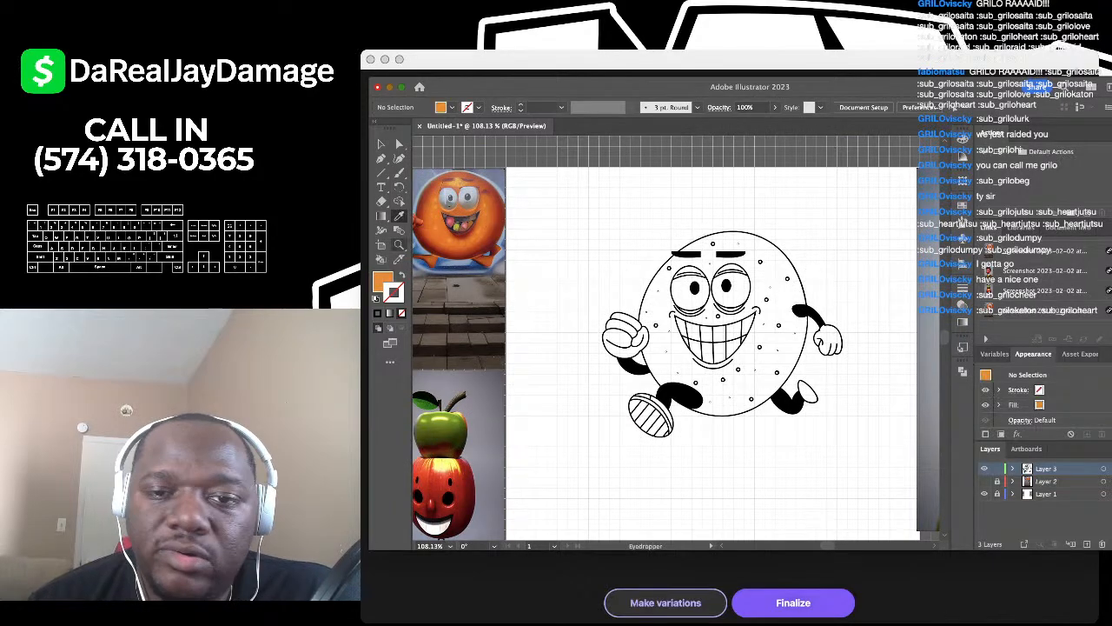
# Step: Fill the character's round body with the lighter sampled orange using the Live Paint Bucket
pyautogui.press('k')
pyautogui.click(769, 271)
pyautogui.scroll(8, 769, 272)
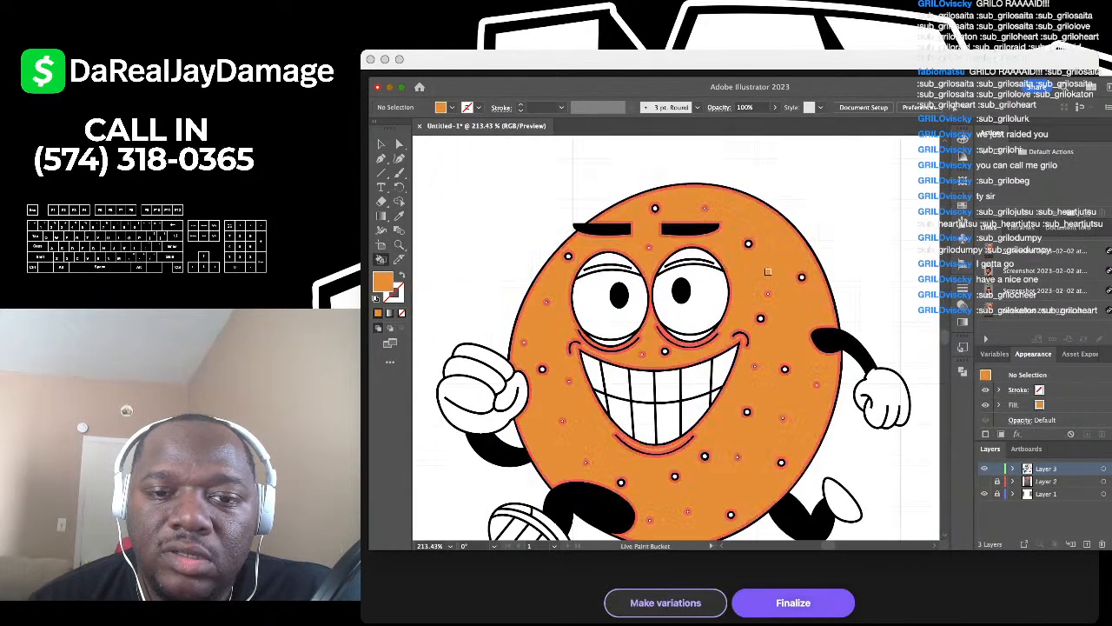
pyautogui.scroll(-4, 690, 287)
pyautogui.scroll(4, 669, 326)
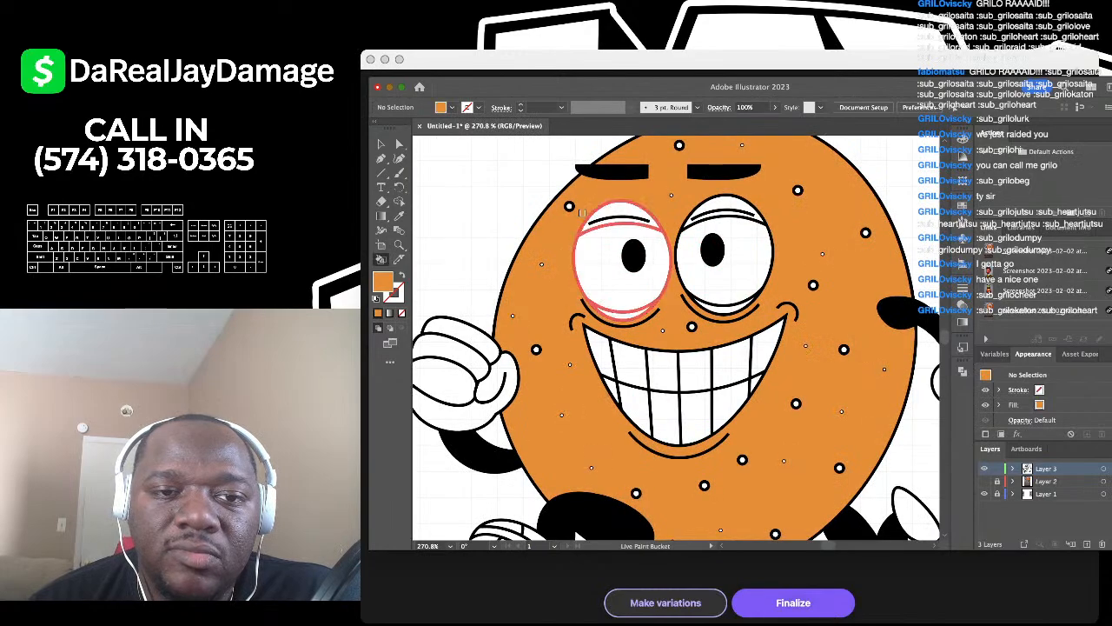
pyautogui.scroll(3, 608, 243)
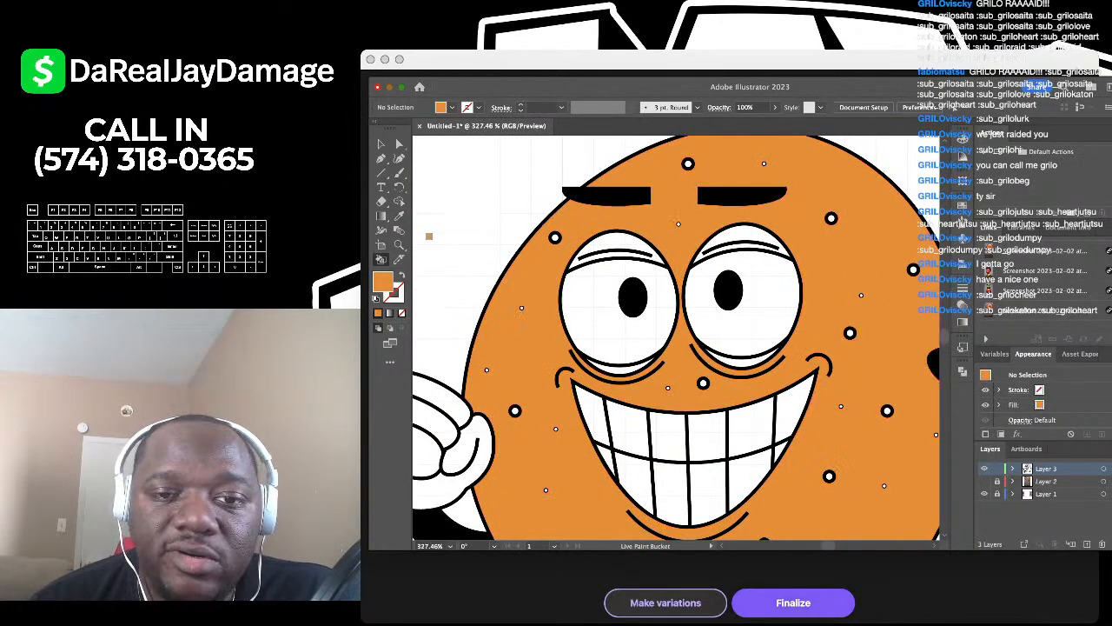
pyautogui.scroll(-3, 739, 375)
pyautogui.scroll(5, 451, 278)
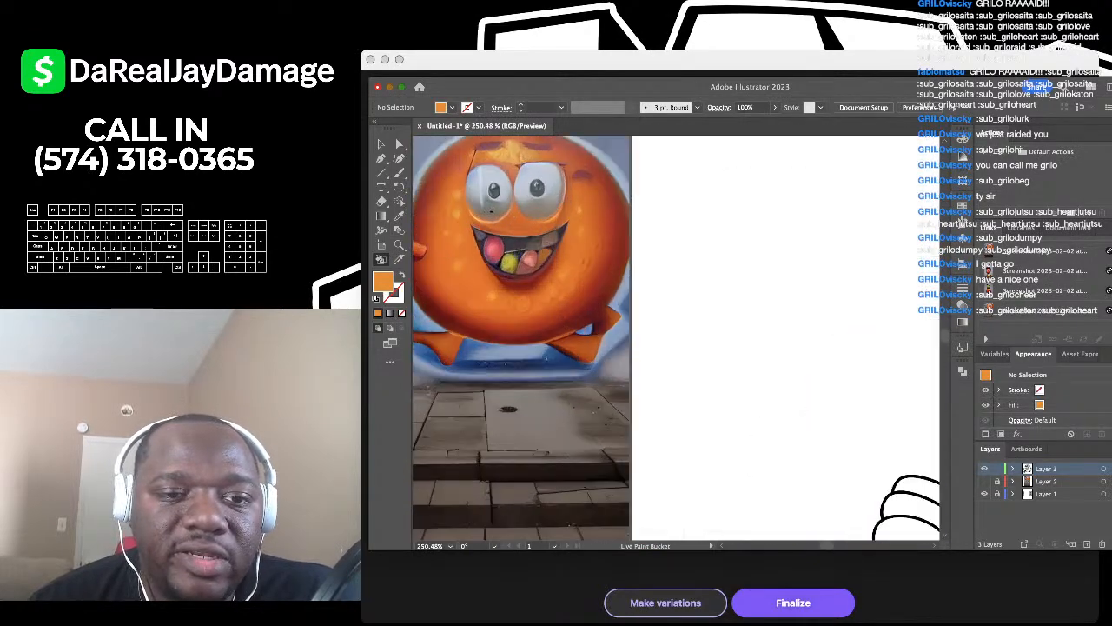
# Step: Fill the character's body with orange and both upper eyelids with a darker orange using the Live Paint Bucket
pyautogui.scroll(-6, 609, 170)
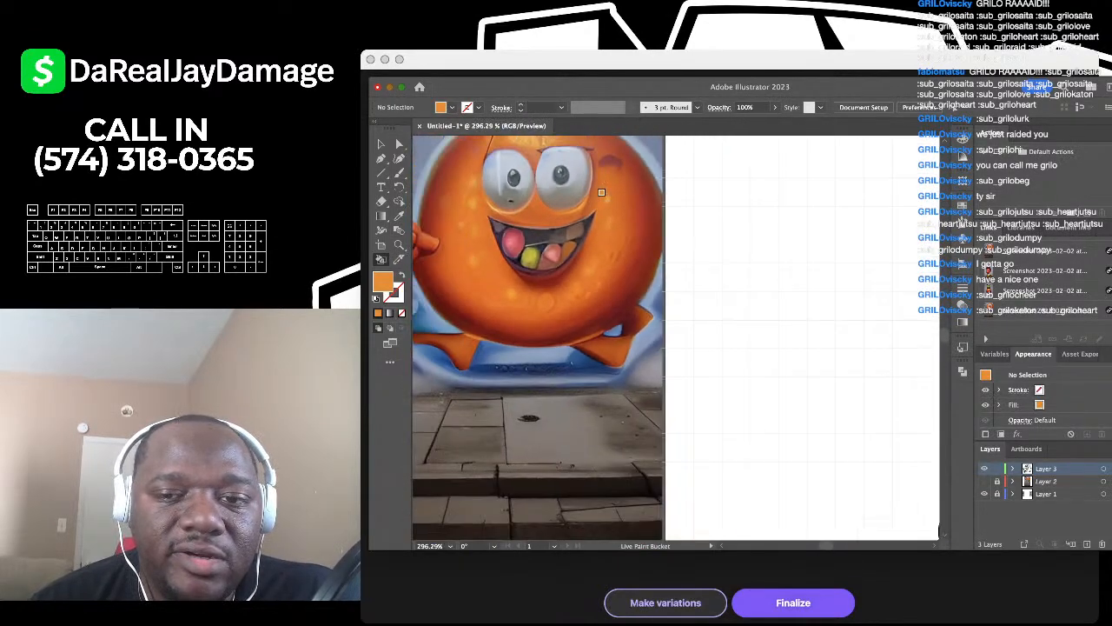
pyautogui.scroll(3, 723, 334)
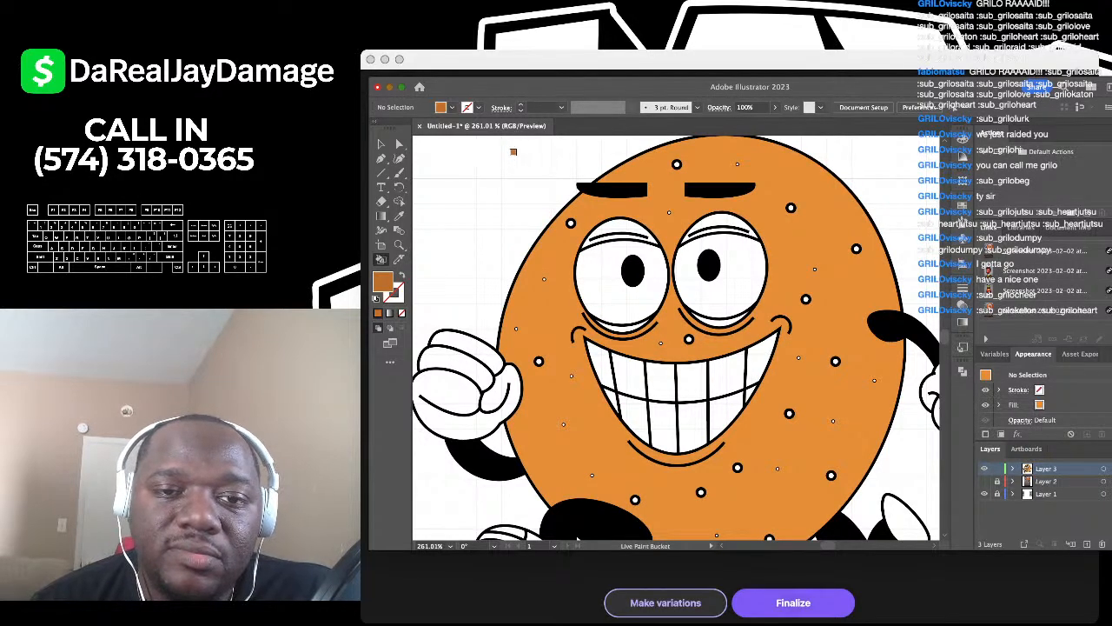
pyautogui.click(620, 228)
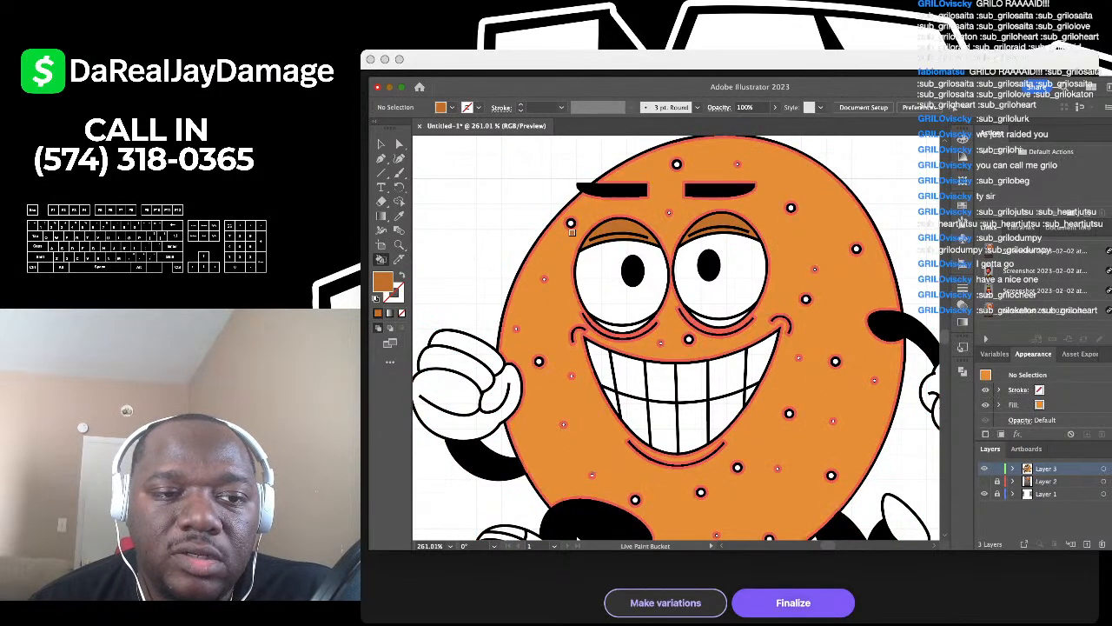
# Step: Sample a pink with the Eyedropper and paint the thin areas beneath both eyes with it
pyautogui.click(399, 216)
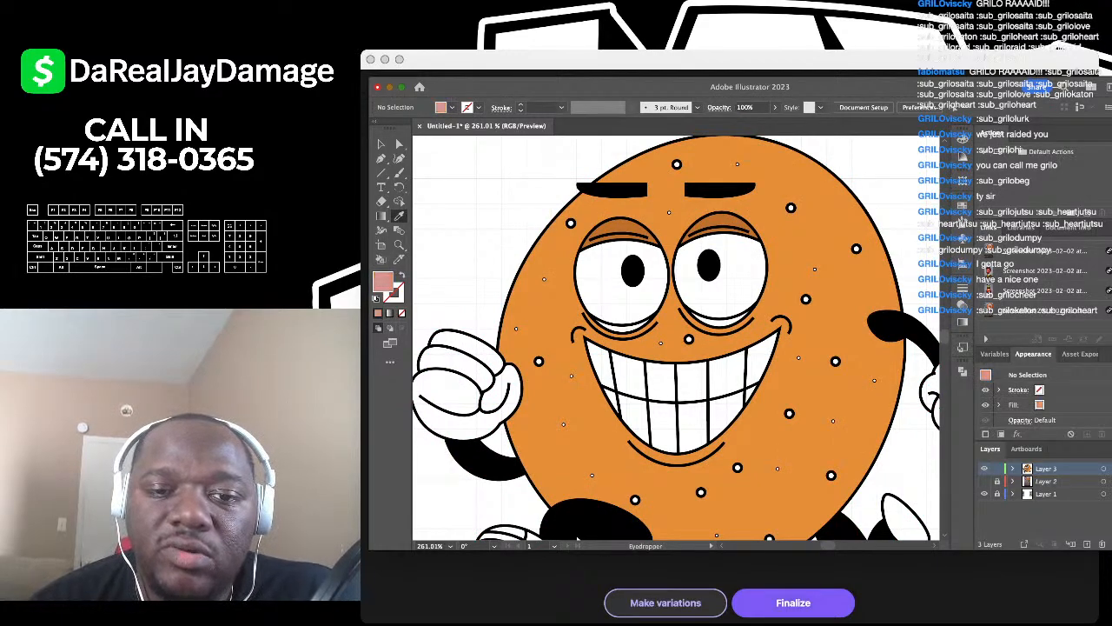
pyautogui.scroll(5, 659, 277)
pyautogui.click(381, 259)
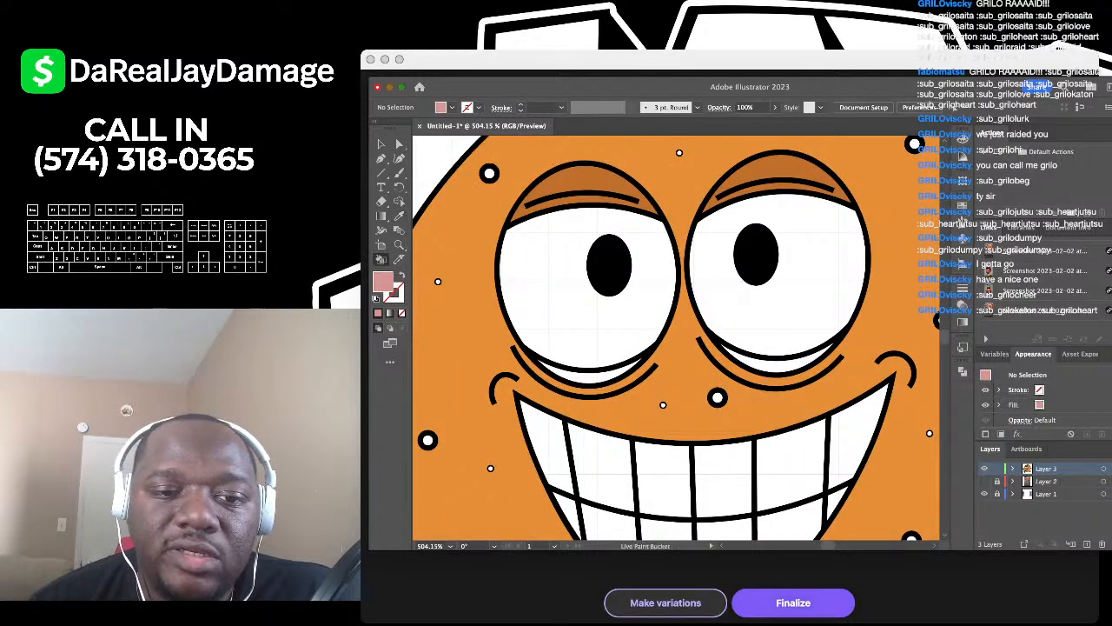
pyautogui.click(580, 372)
pyautogui.click(745, 351)
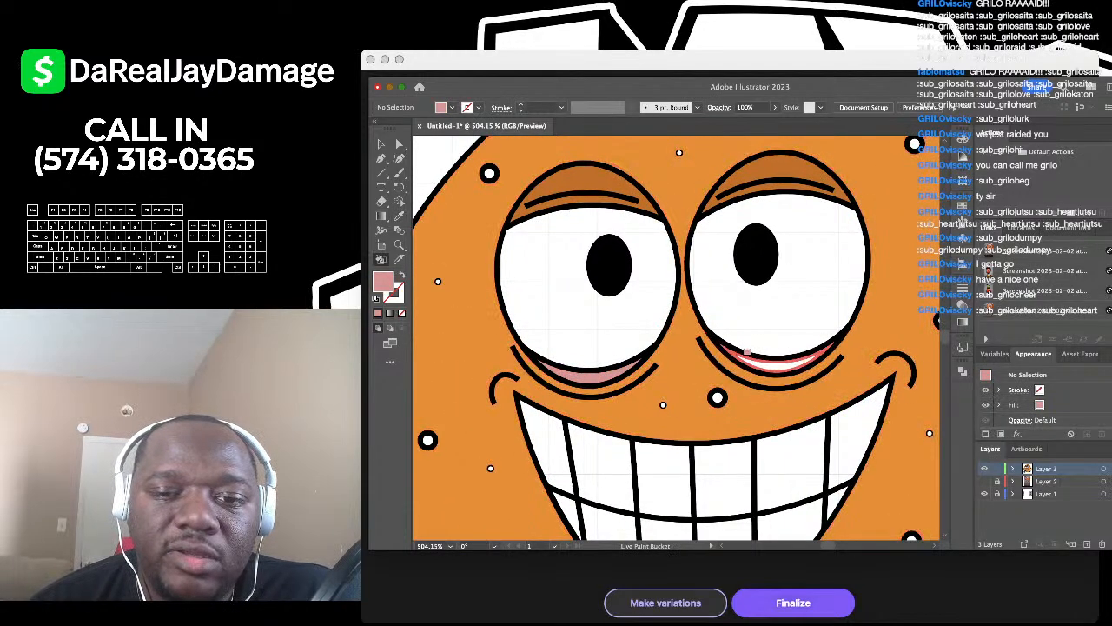
pyautogui.scroll(-5, 747, 352)
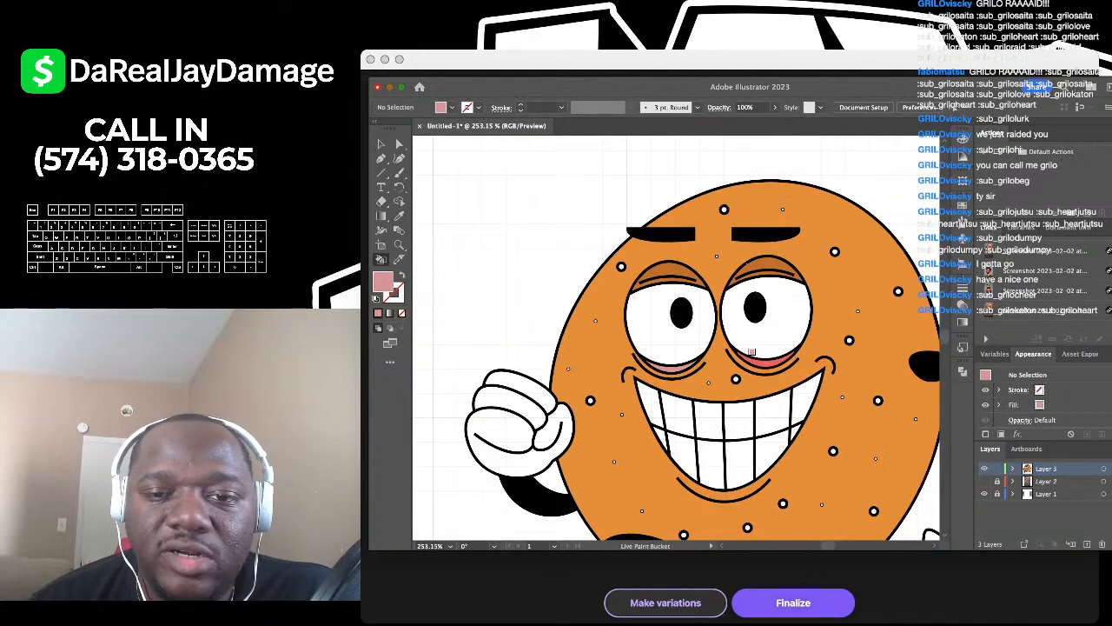
pyautogui.scroll(-2, 696, 337)
pyautogui.scroll(3, 697, 339)
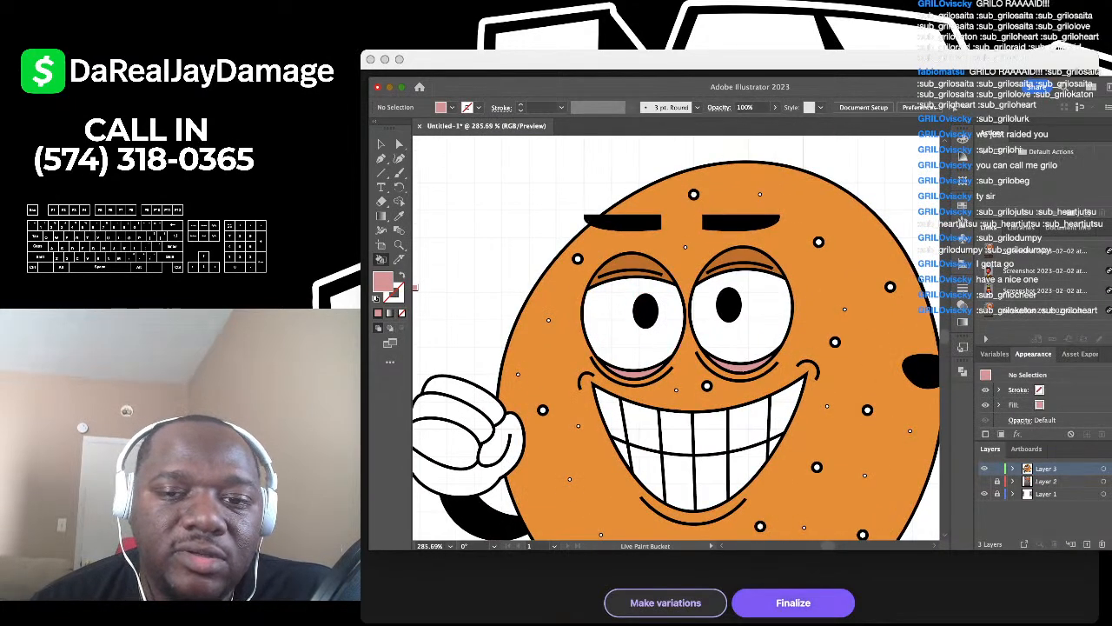
# Step: Try white, pale pink and stronger pink fills on the whites of the character's eyes
pyautogui.doubleClick(383, 282)
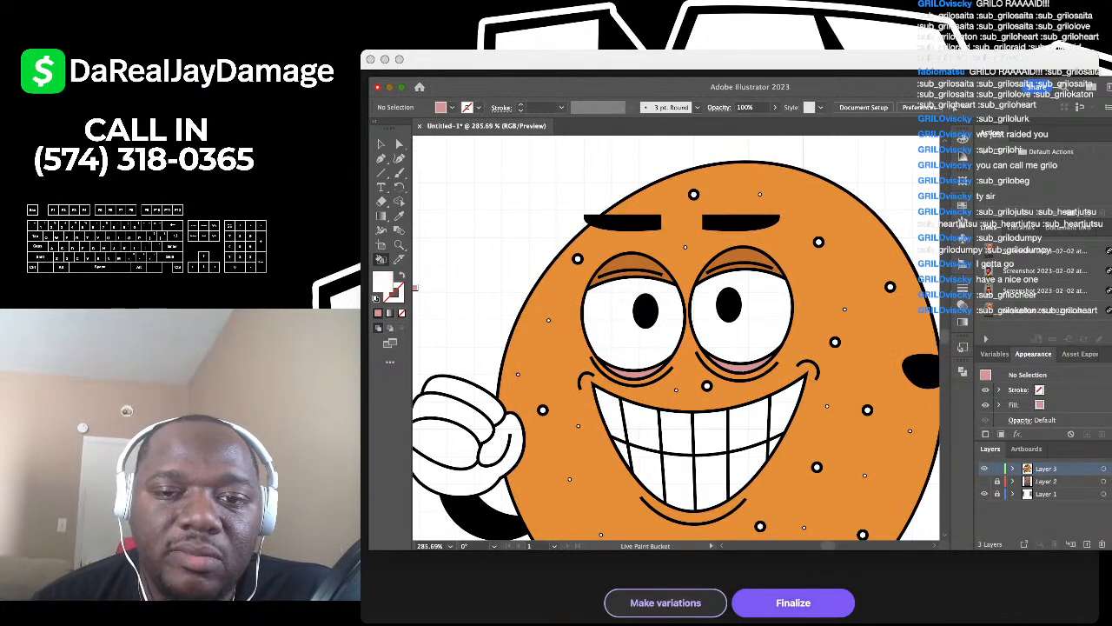
pyautogui.press('Return')
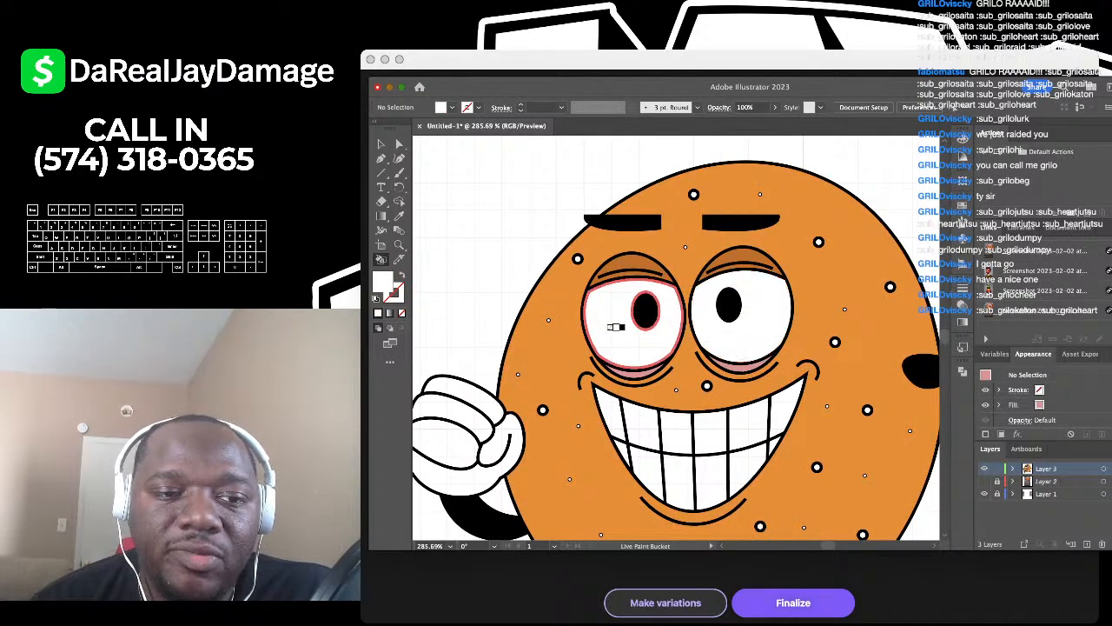
pyautogui.click(614, 327)
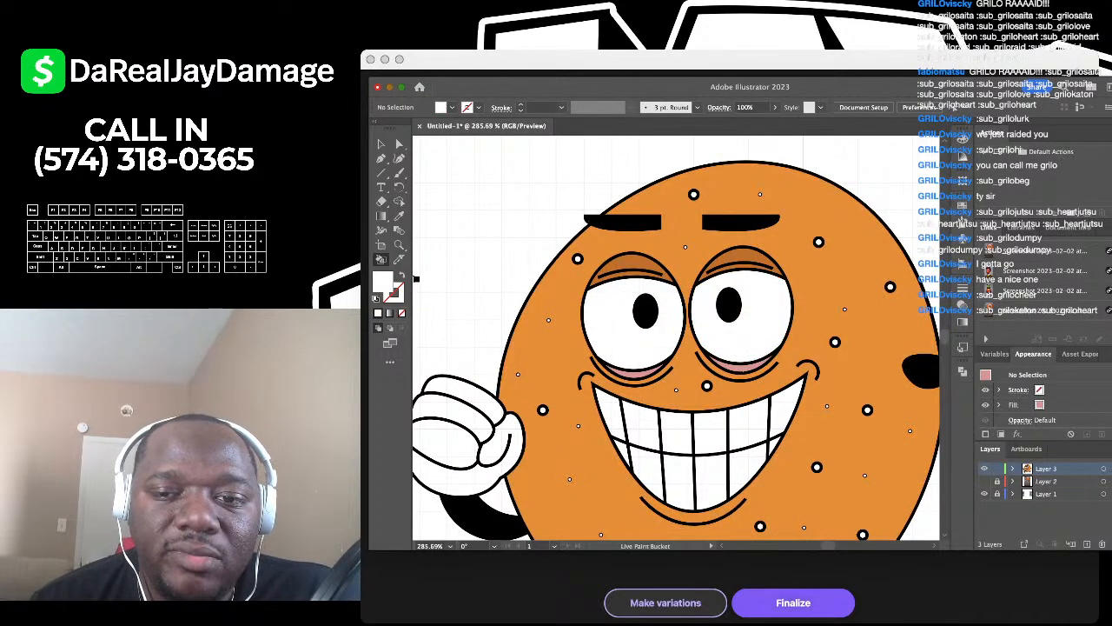
pyautogui.doubleClick(383, 282)
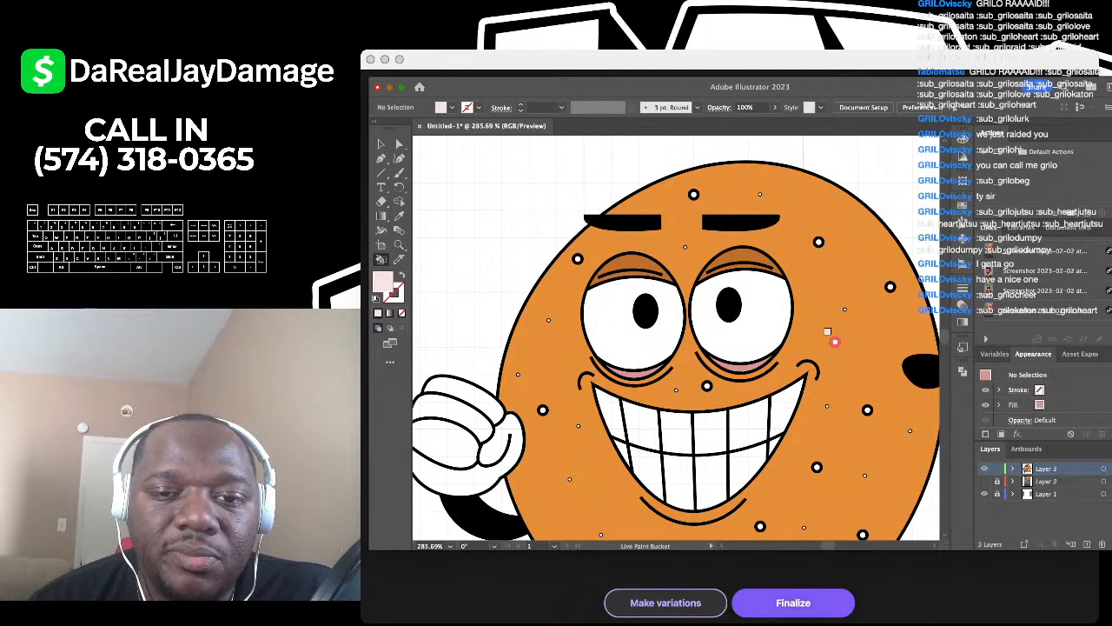
pyautogui.click(740, 311)
pyautogui.click(601, 309)
pyautogui.scroll(-3, 601, 309)
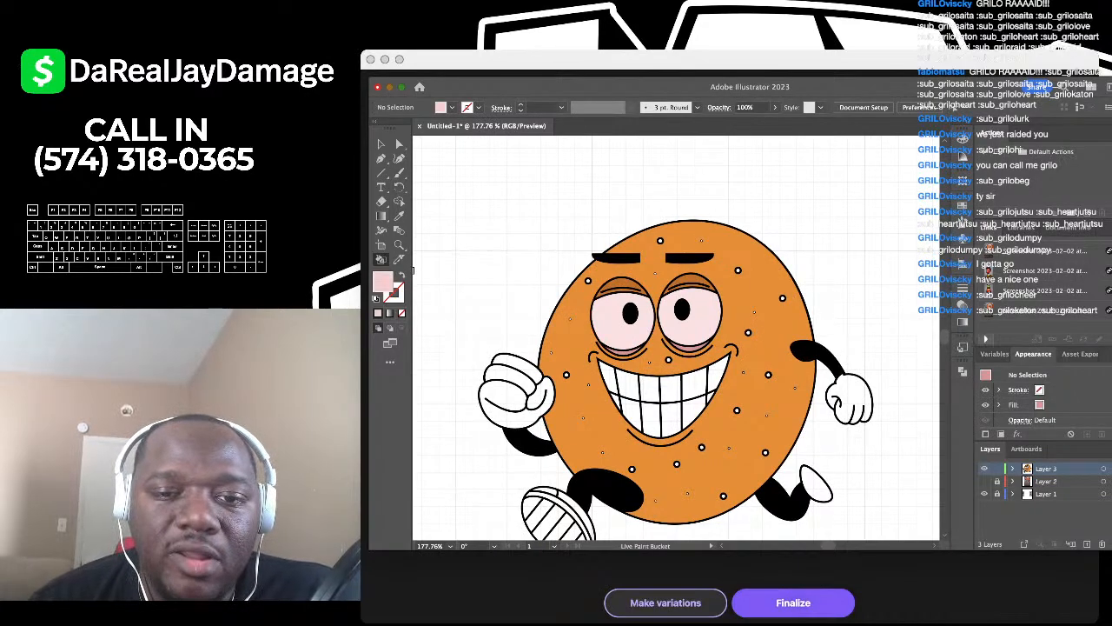
pyautogui.click(603, 315)
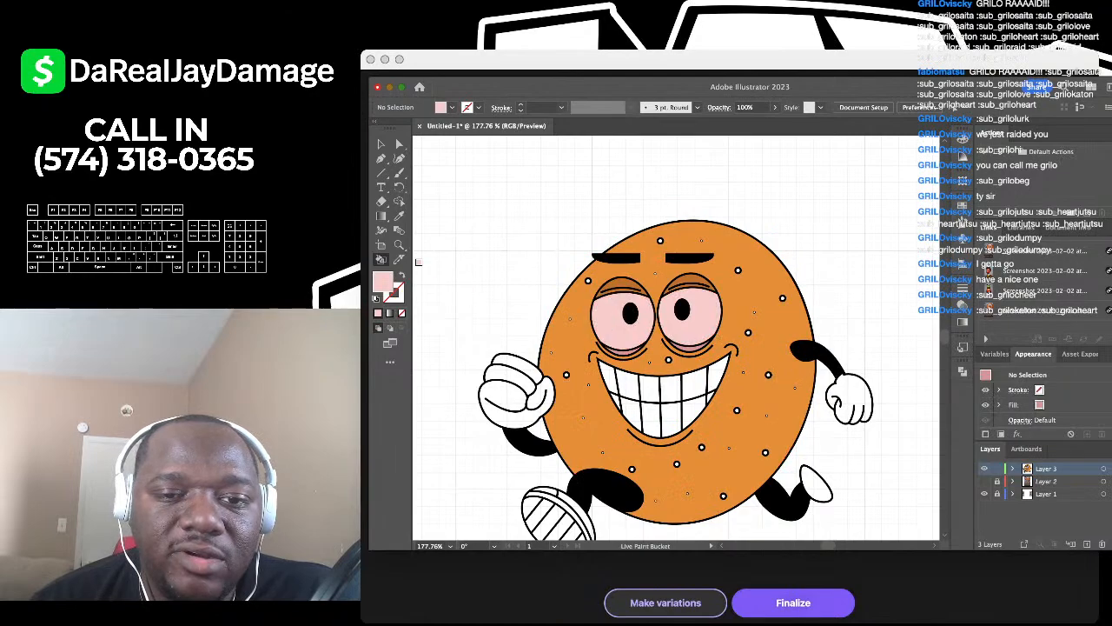
# Step: Set the fill colour to white and repaint the whites of both eyes
pyautogui.doubleClick(383, 282)
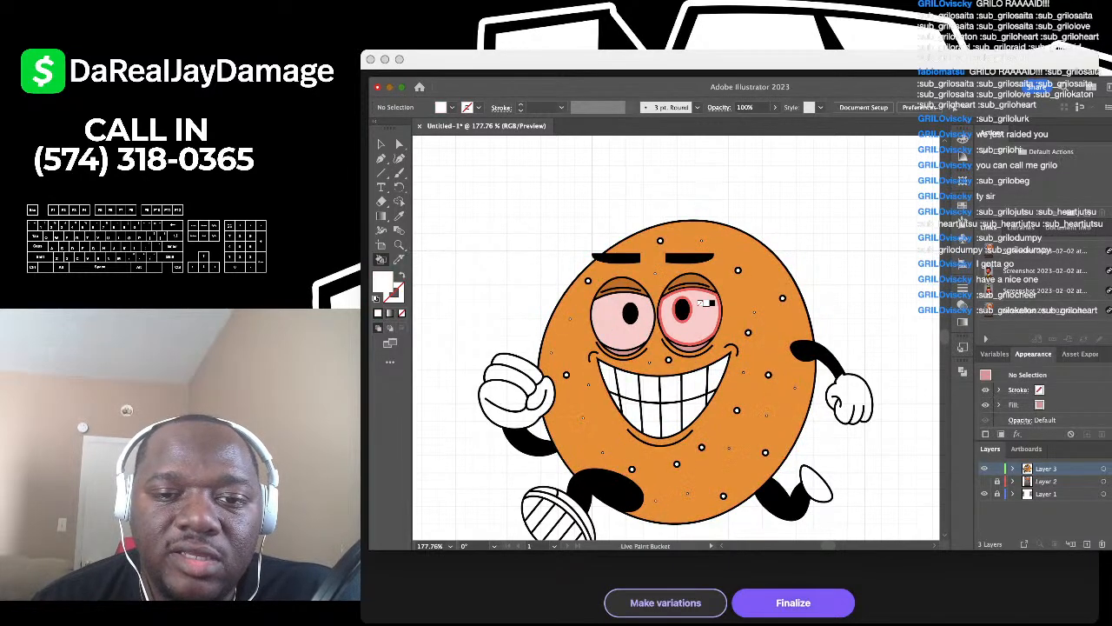
pyautogui.click(686, 313)
pyautogui.click(623, 320)
# Step: Examine the character's face, hands and feet and compare its colouring with the orange cartoon reference picture
pyautogui.scroll(-5, 625, 323)
pyautogui.moveTo(626, 322); pyautogui.dragTo(744, 351)
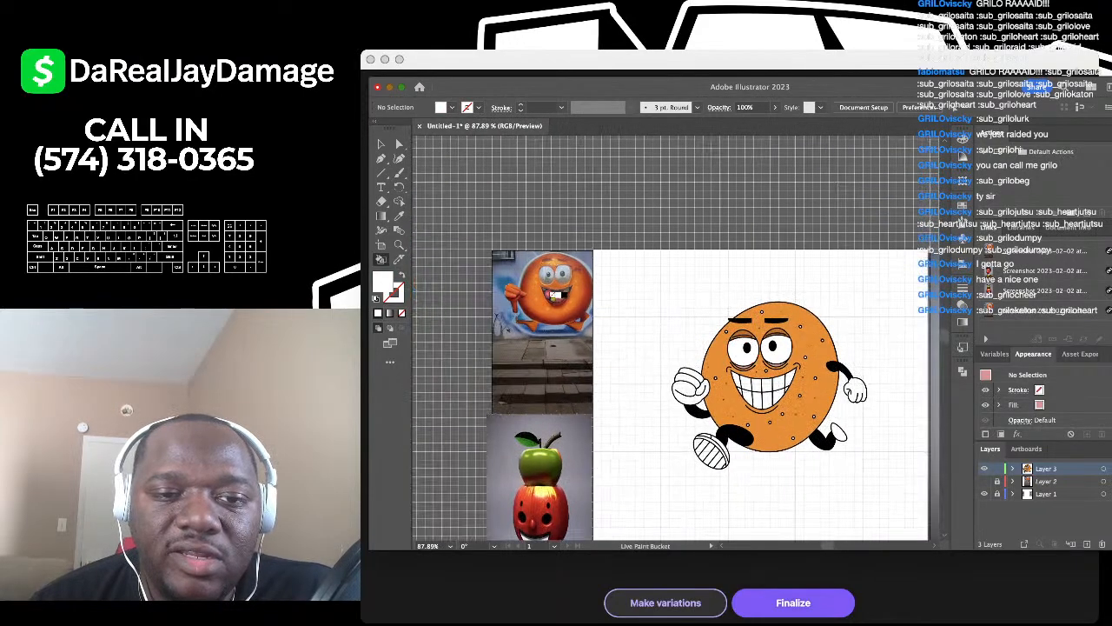
pyautogui.scroll(10, 552, 289)
pyautogui.scroll(-5, 548, 287)
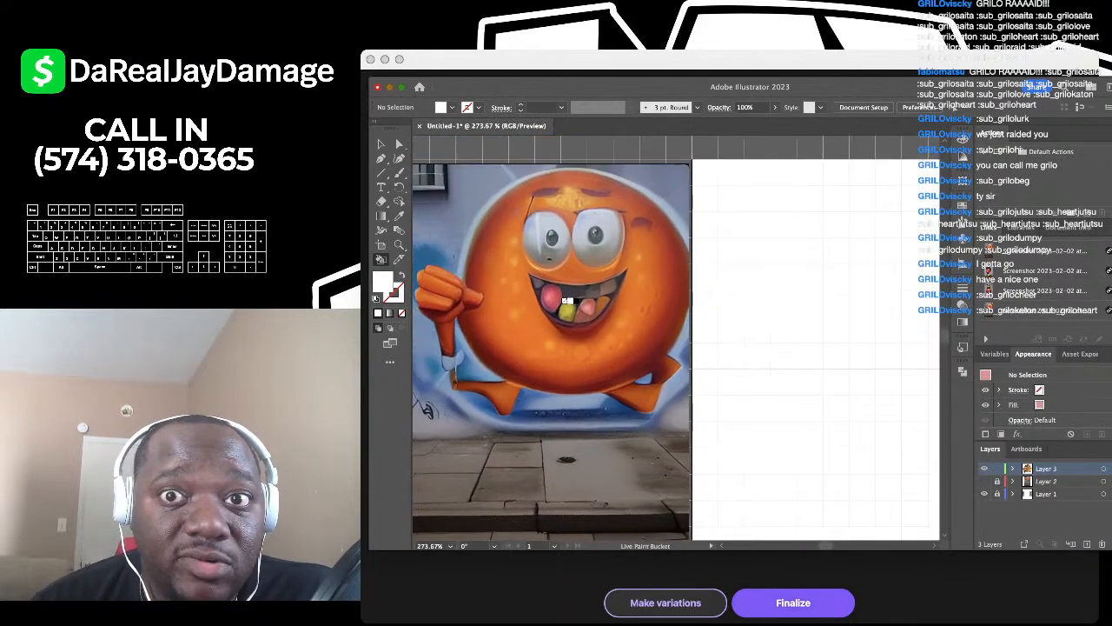
pyautogui.scroll(-1, 549, 287)
pyautogui.scroll(-5, 628, 254)
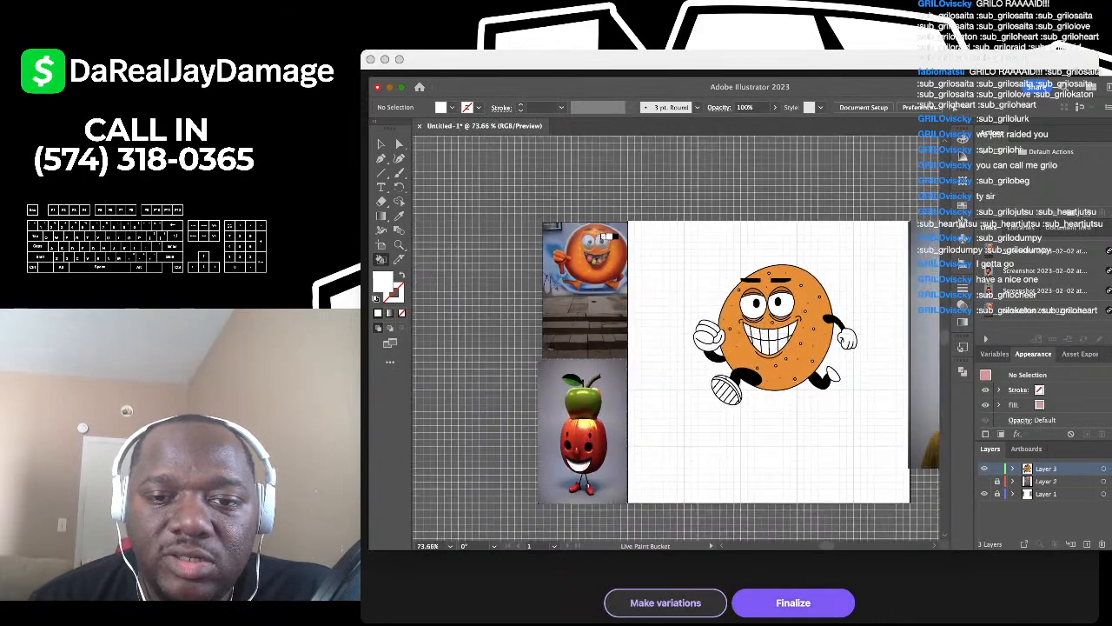
pyautogui.hscroll(3, 657, 257)
pyautogui.scroll(2, 711, 276)
pyautogui.scroll(4, 712, 263)
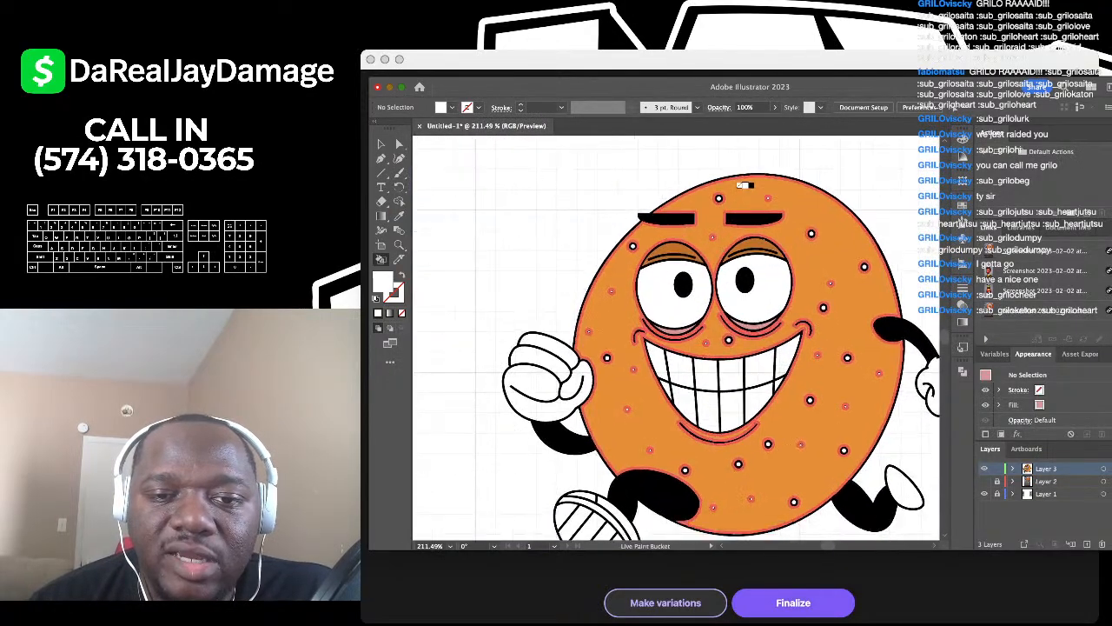
pyautogui.scroll(3, 581, 291)
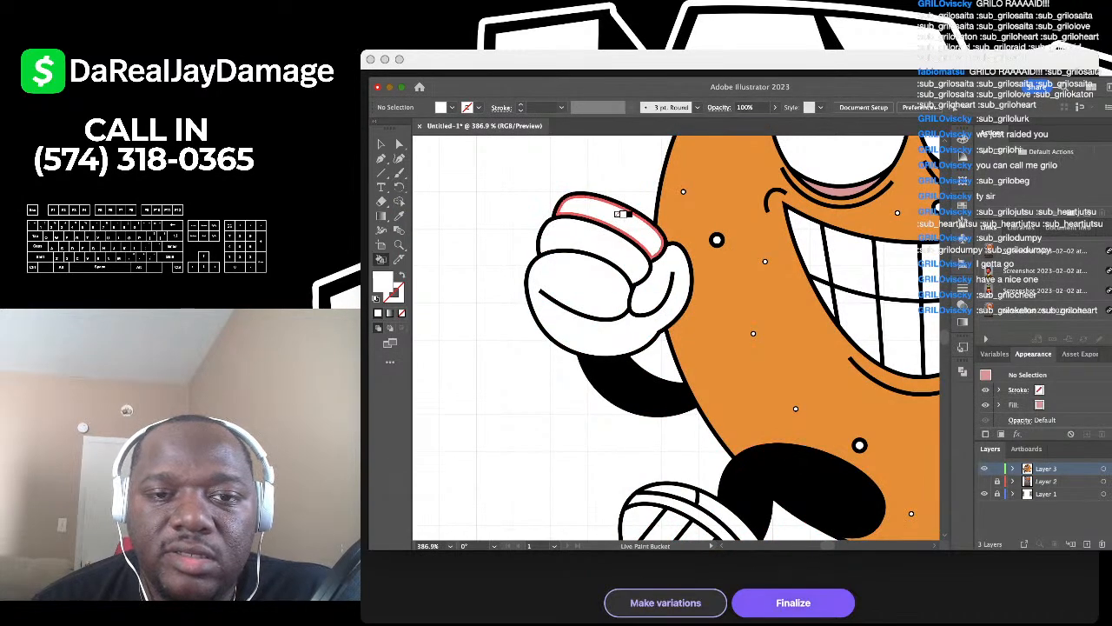
pyautogui.scroll(-2, 621, 218)
pyautogui.scroll(3, 721, 295)
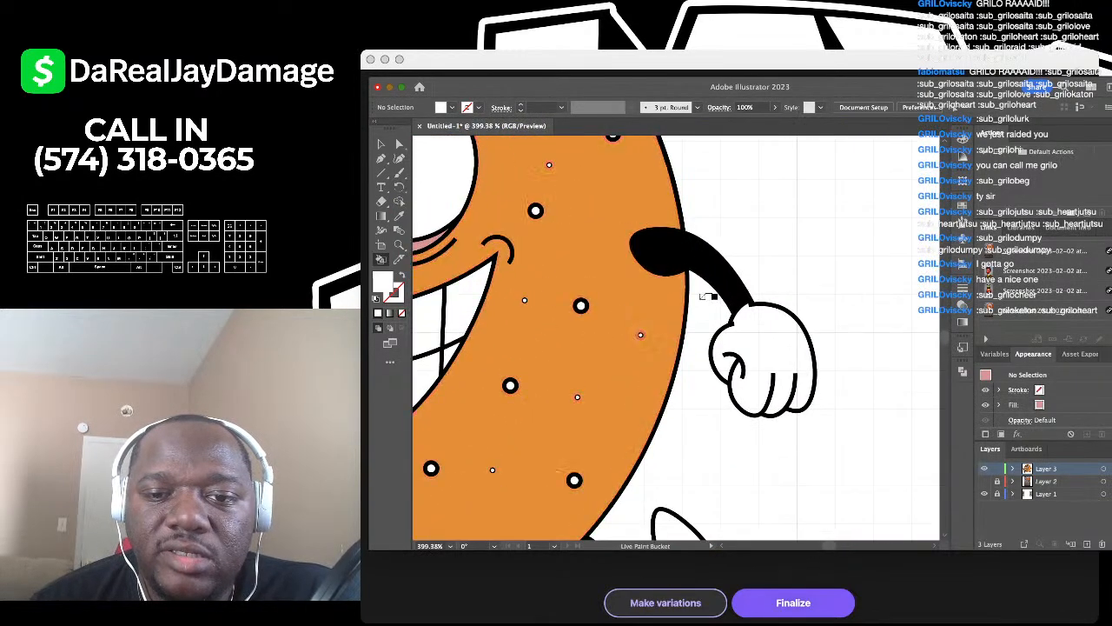
pyautogui.scroll(-5, 805, 276)
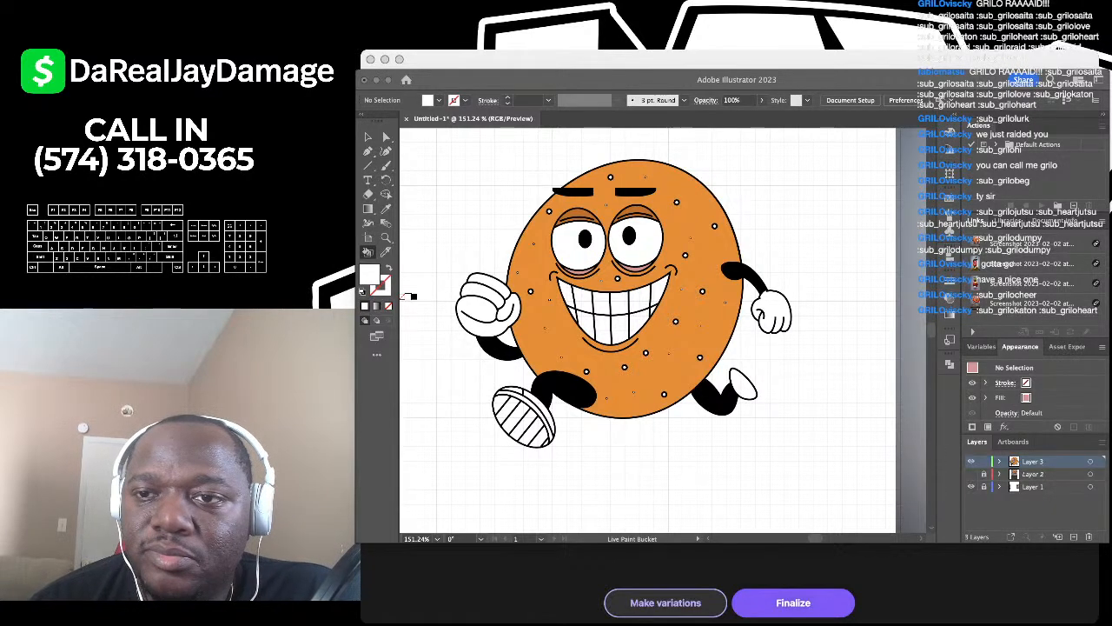
pyautogui.click(831, 231)
pyautogui.scroll(2, 699, 283)
pyautogui.moveTo(698, 284); pyautogui.dragTo(730, 264)
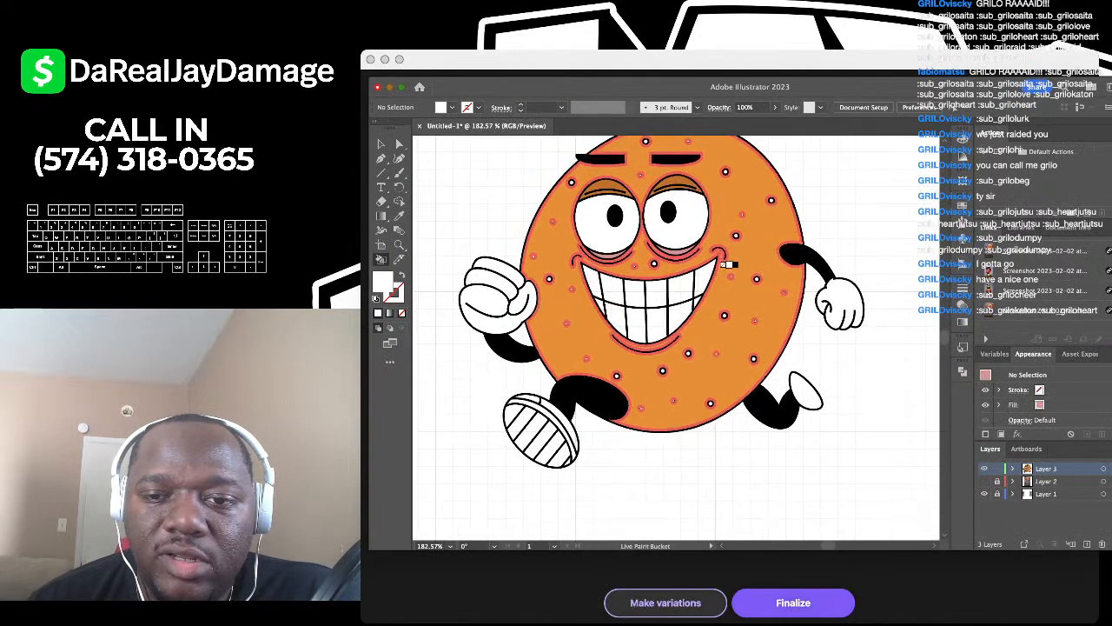
pyautogui.scroll(4, 841, 300)
pyautogui.moveTo(779, 337); pyautogui.dragTo(844, 285)
pyautogui.scroll(-2, 845, 285)
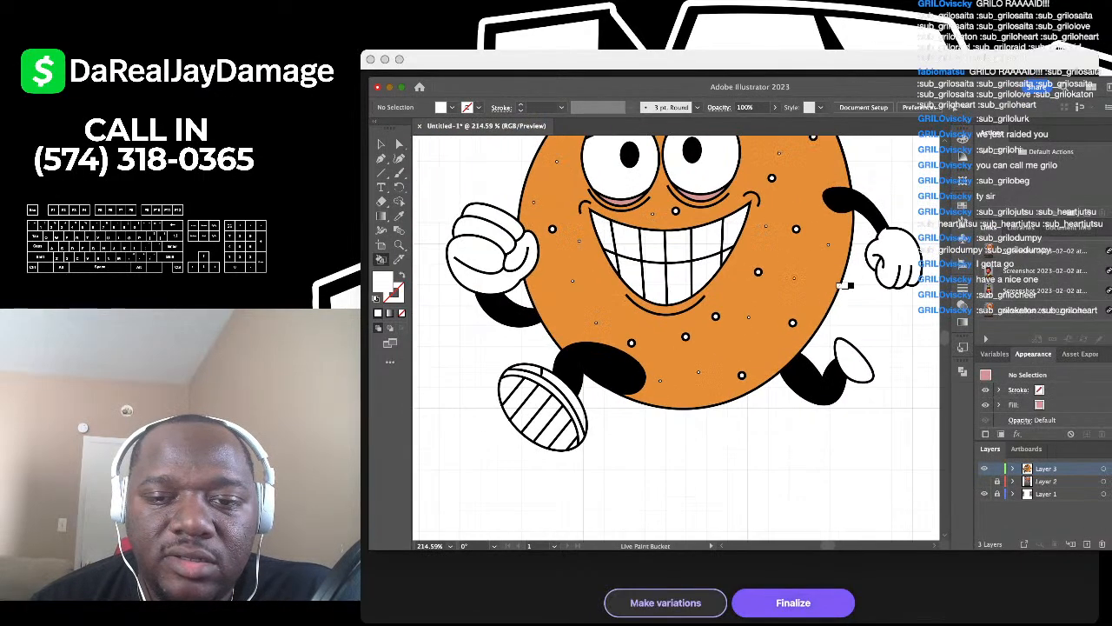
pyautogui.scroll(-4, 514, 367)
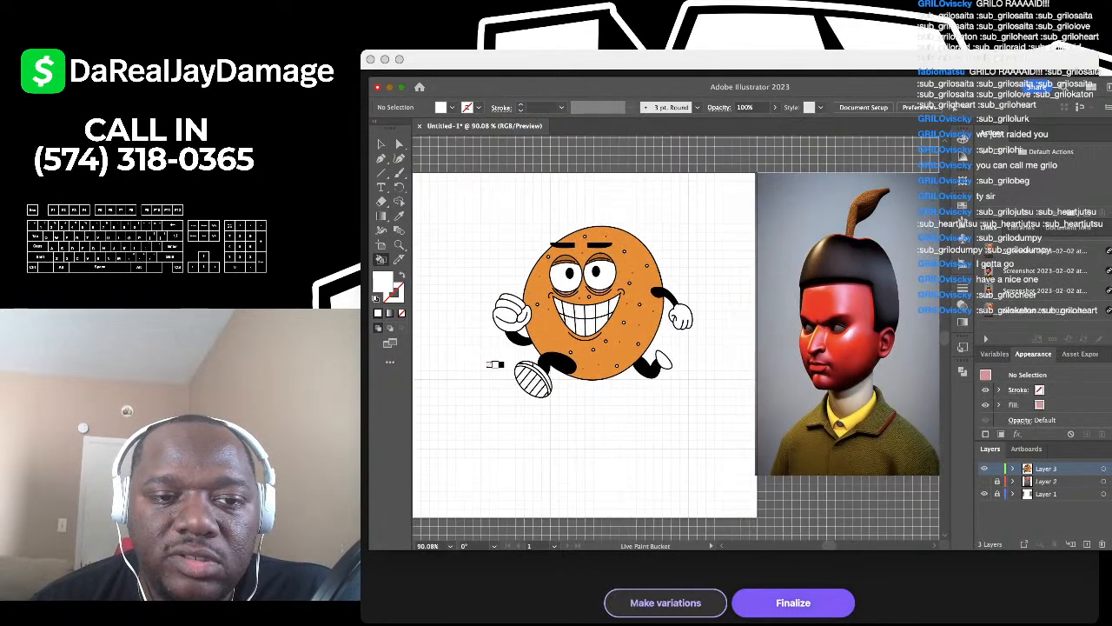
# Step: Sample the body's orange and paint the front shoe's sole edge and the side of its upper with it
pyautogui.moveTo(496, 369)
pyautogui.mouseDown()
pyautogui.moveTo(660, 391)
pyautogui.moveTo(554, 380)
pyautogui.mouseUp()
pyautogui.click(398, 215)
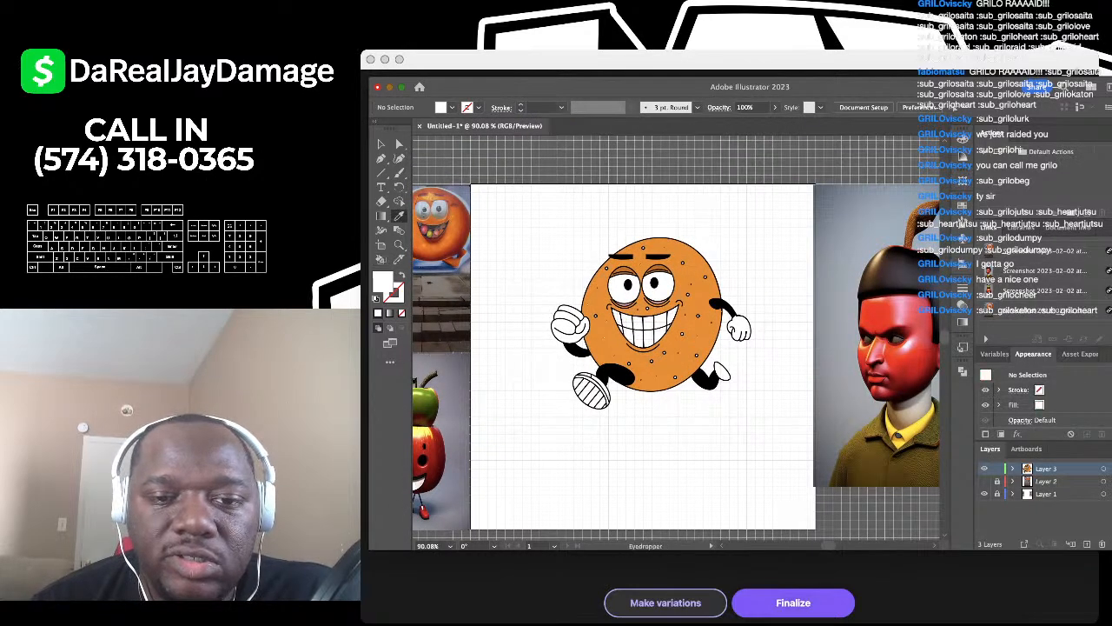
pyautogui.scroll(5, 589, 360)
pyautogui.click(640, 341)
pyautogui.moveTo(640, 341); pyautogui.dragTo(591, 316)
pyautogui.press('k')
pyautogui.scroll(2, 560, 405)
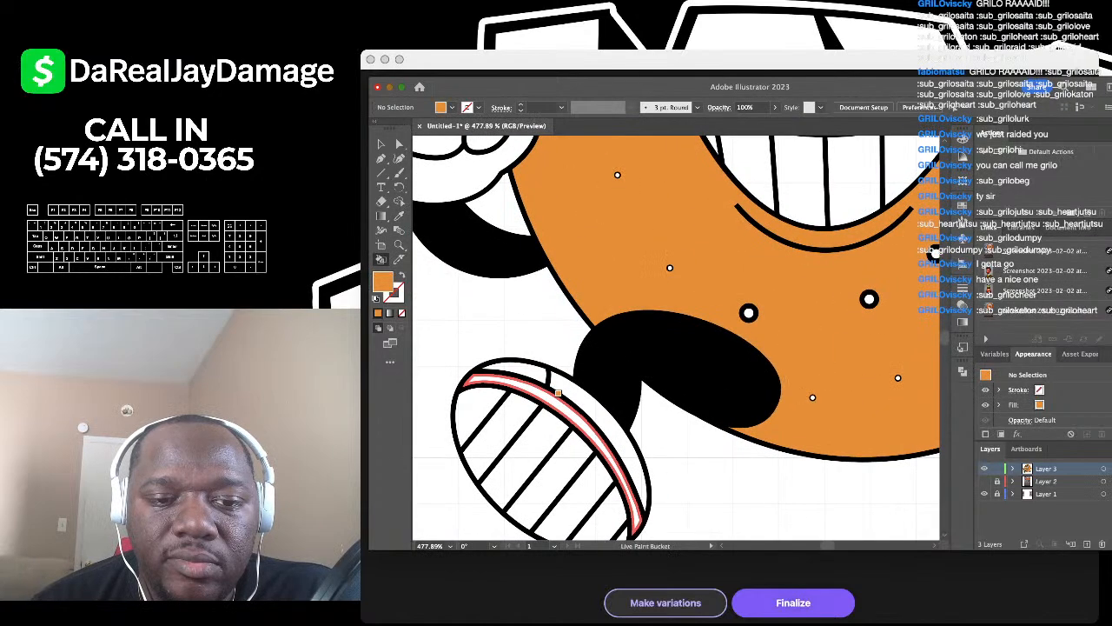
pyautogui.scroll(-5, 540, 373)
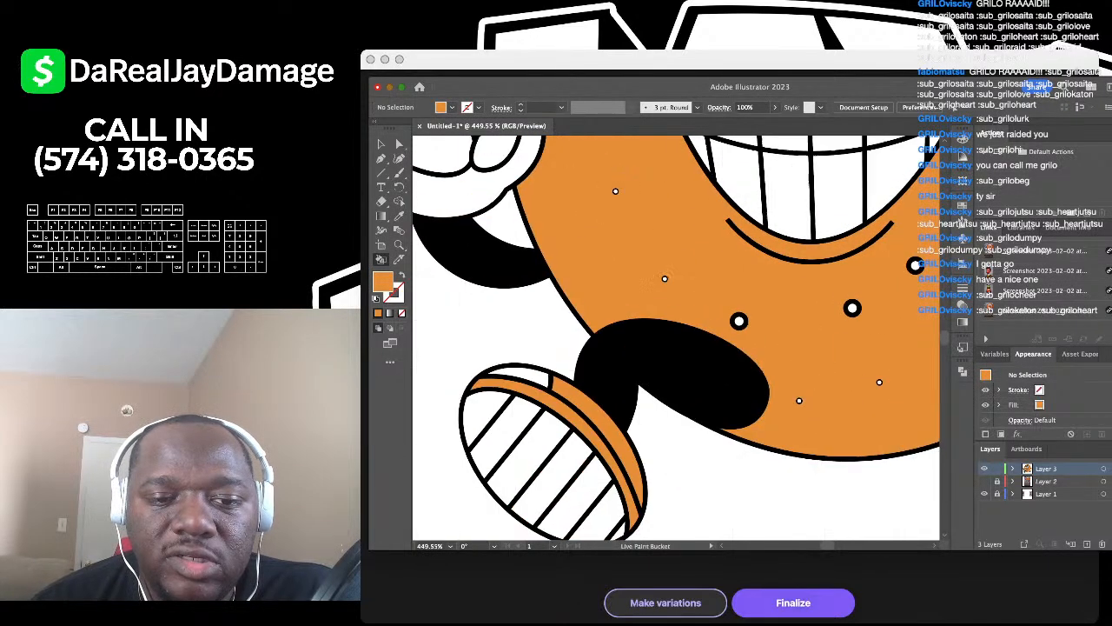
# Step: Paint the rear shoe with the same orange
pyautogui.scroll(4, 692, 417)
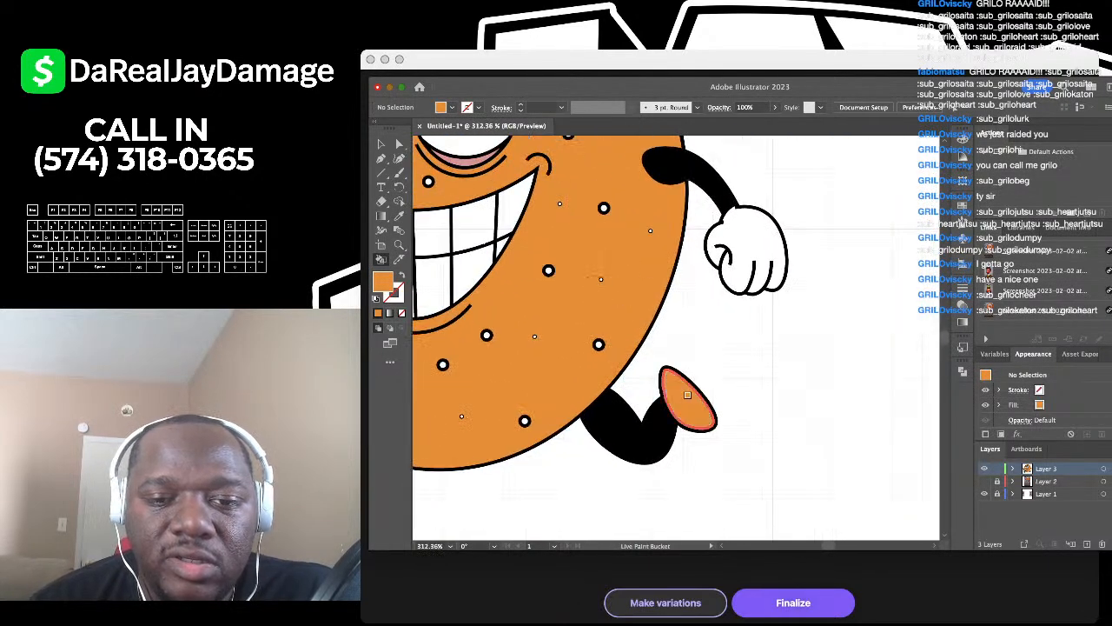
pyautogui.scroll(-4, 687, 394)
pyautogui.scroll(3, 521, 407)
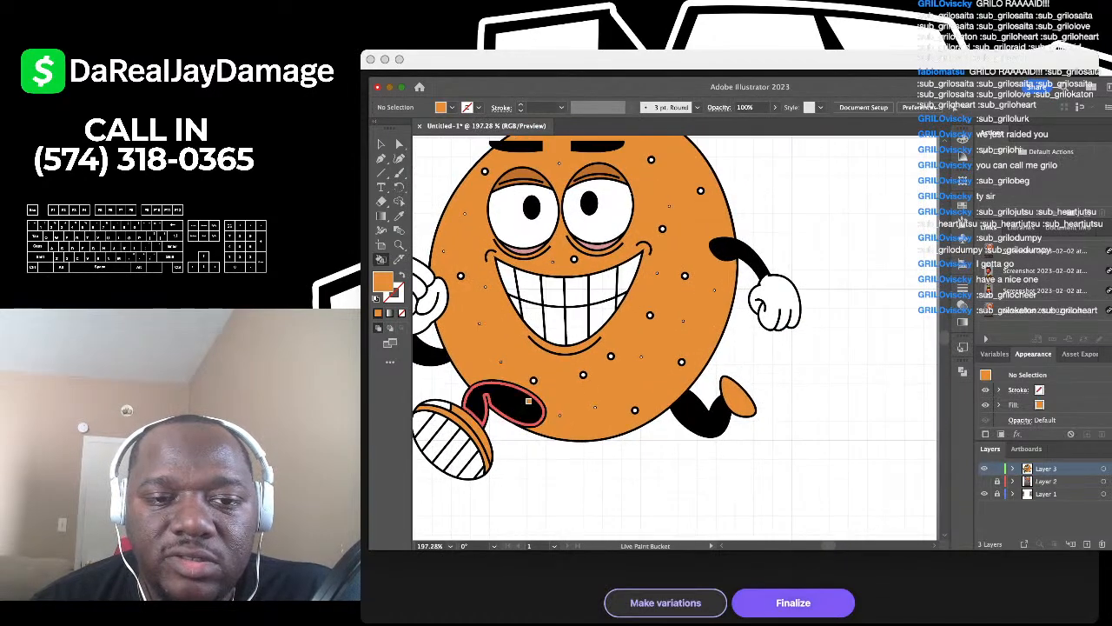
# Step: Check the hand colour in the orange reference picture and paint all parts of the raised fist orange
pyautogui.scroll(-4, 528, 400)
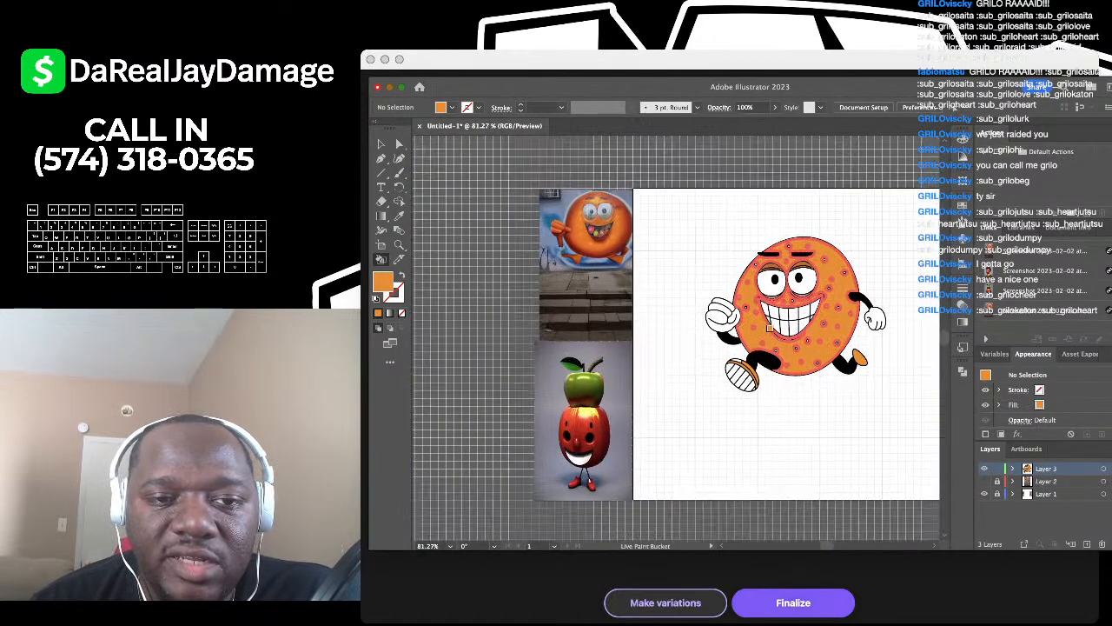
pyautogui.scroll(3, 596, 227)
pyautogui.scroll(2, 523, 215)
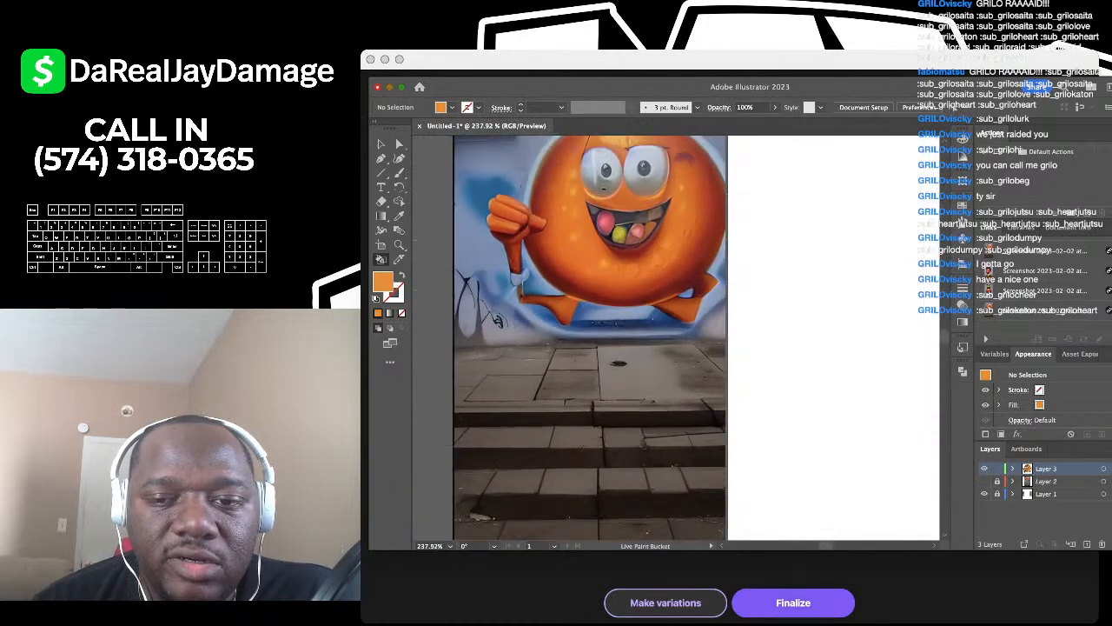
pyautogui.scroll(-4, 523, 217)
pyautogui.scroll(5, 551, 343)
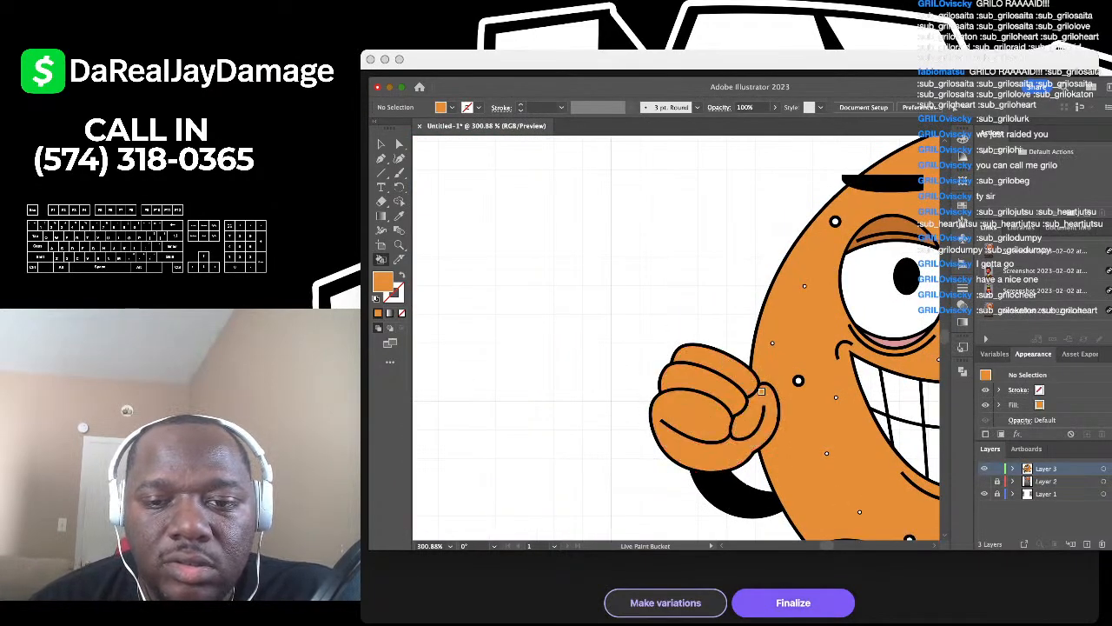
# Step: Paint the lowered hand at the end of the other arm orange
pyautogui.scroll(-5, 761, 390)
pyautogui.scroll(5, 595, 457)
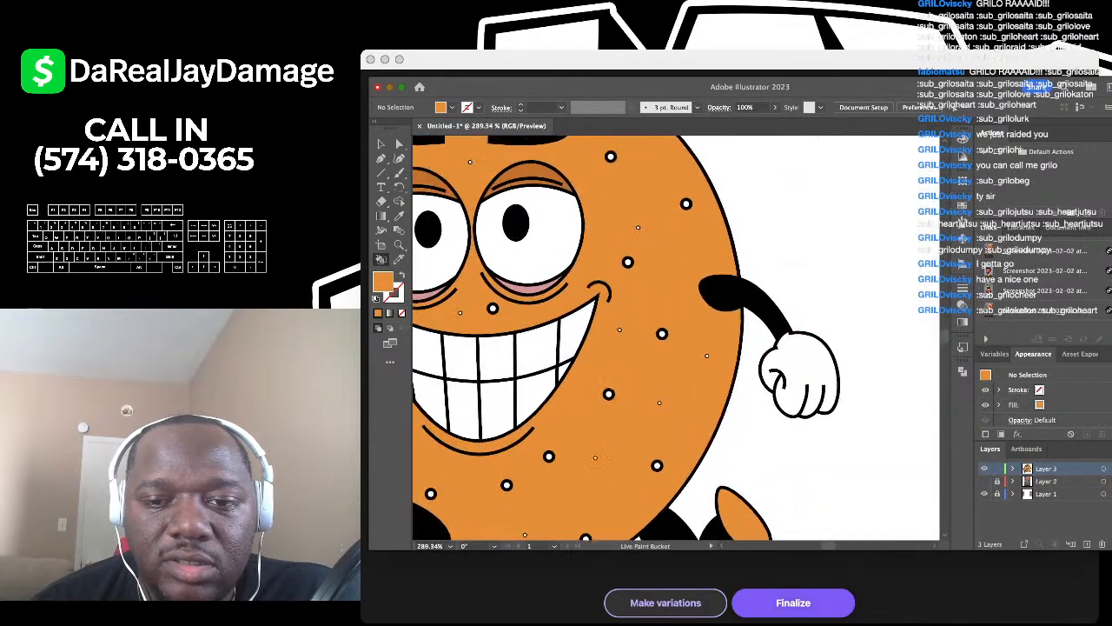
pyautogui.scroll(-4, 595, 457)
pyautogui.scroll(3, 594, 457)
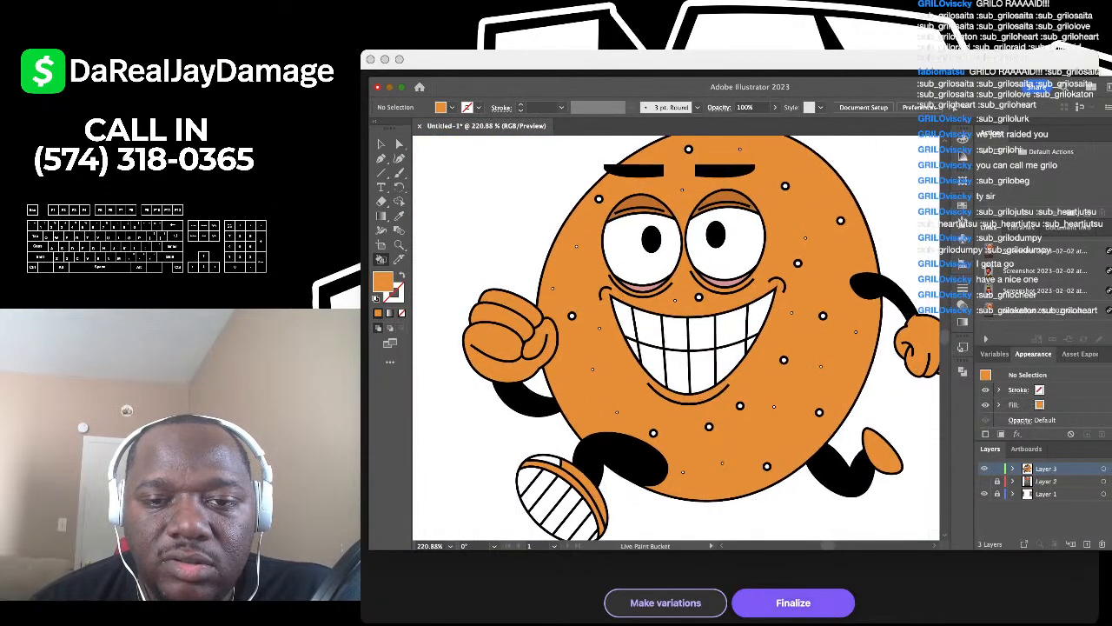
# Step: Sample white as the fill and paint the upper and lower teeth of the grin with it
pyautogui.scroll(-2, 643, 312)
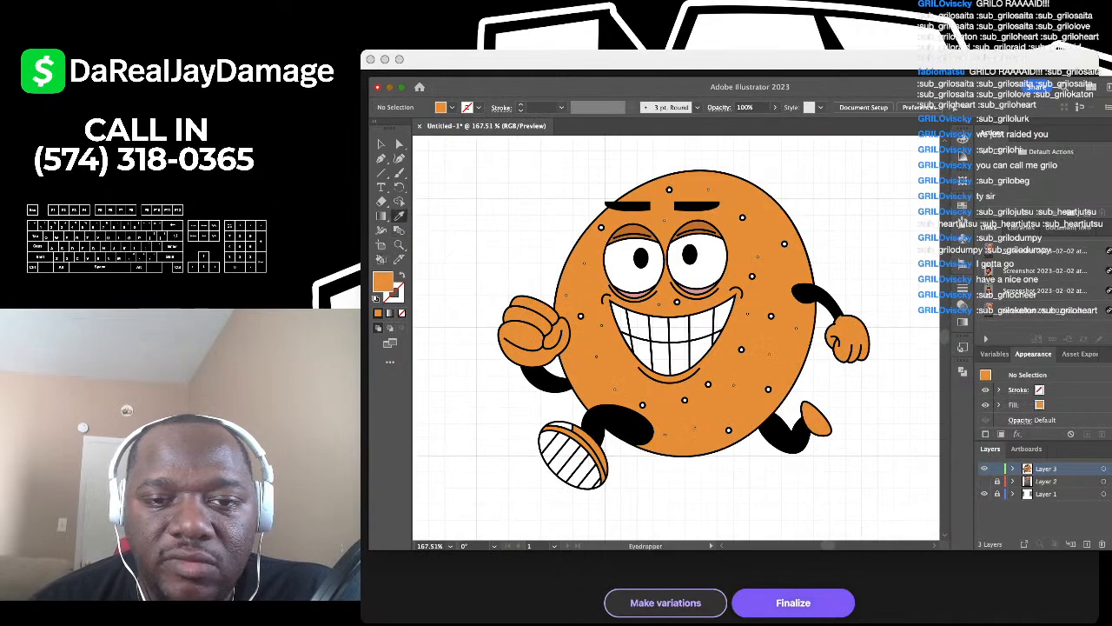
pyautogui.scroll(3, 582, 259)
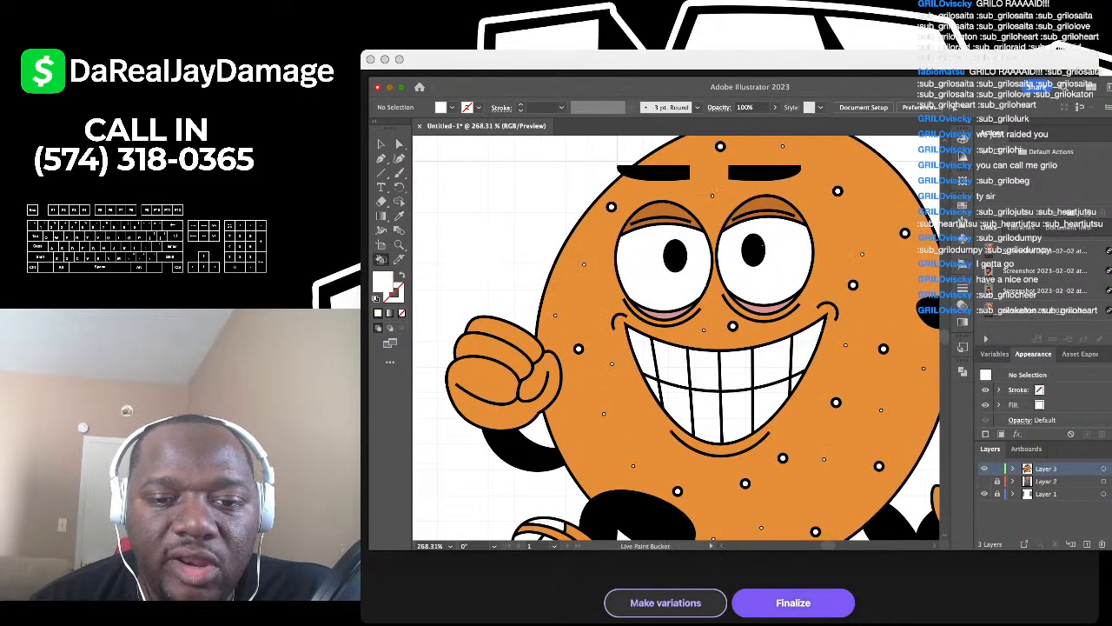
pyautogui.scroll(-2, 531, 293)
pyautogui.scroll(3, 638, 314)
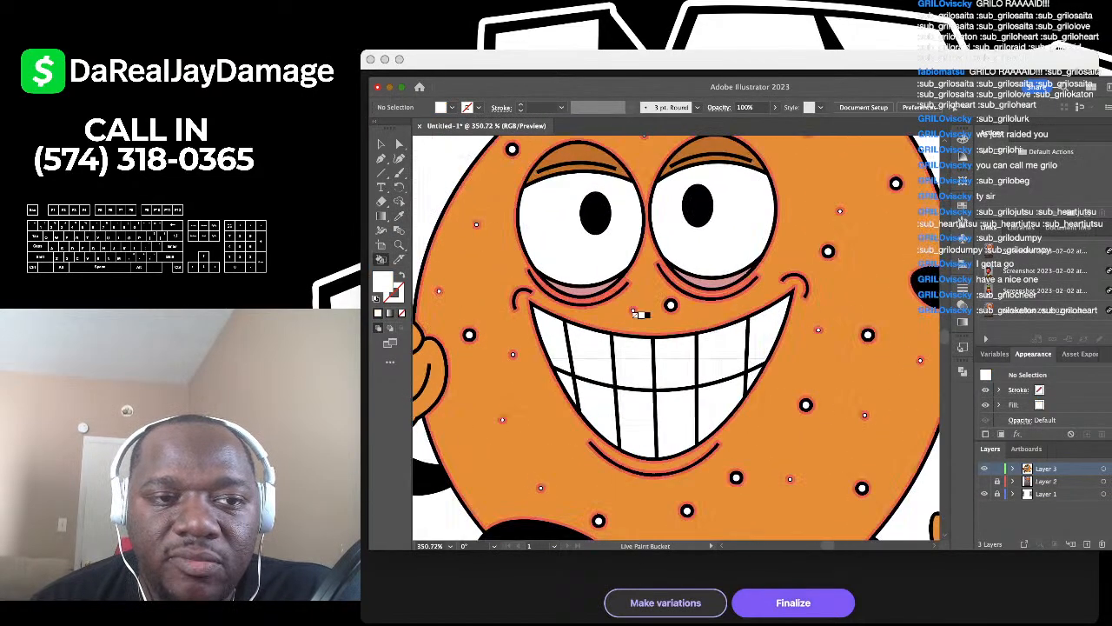
pyautogui.scroll(-2, 638, 313)
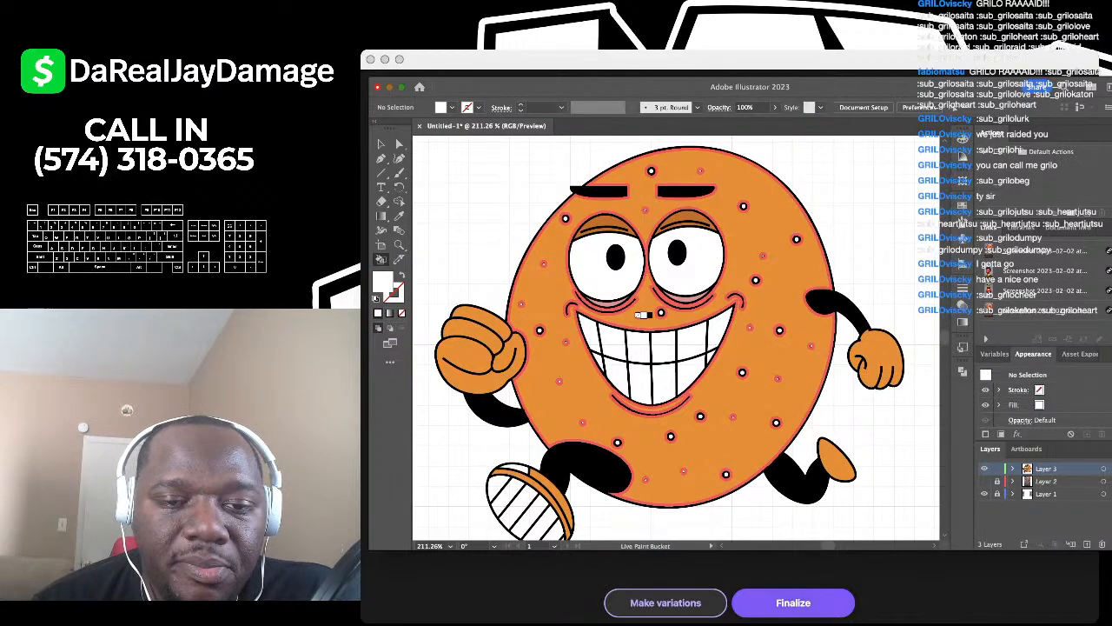
pyautogui.scroll(3, 640, 314)
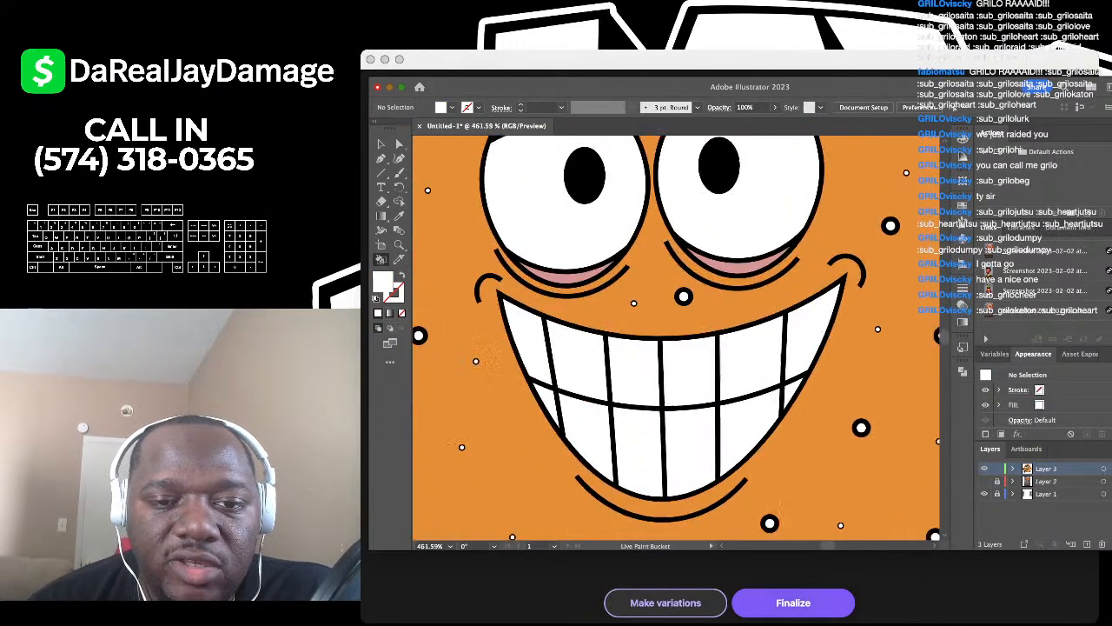
pyautogui.scroll(-3, 623, 326)
pyautogui.scroll(2, 524, 194)
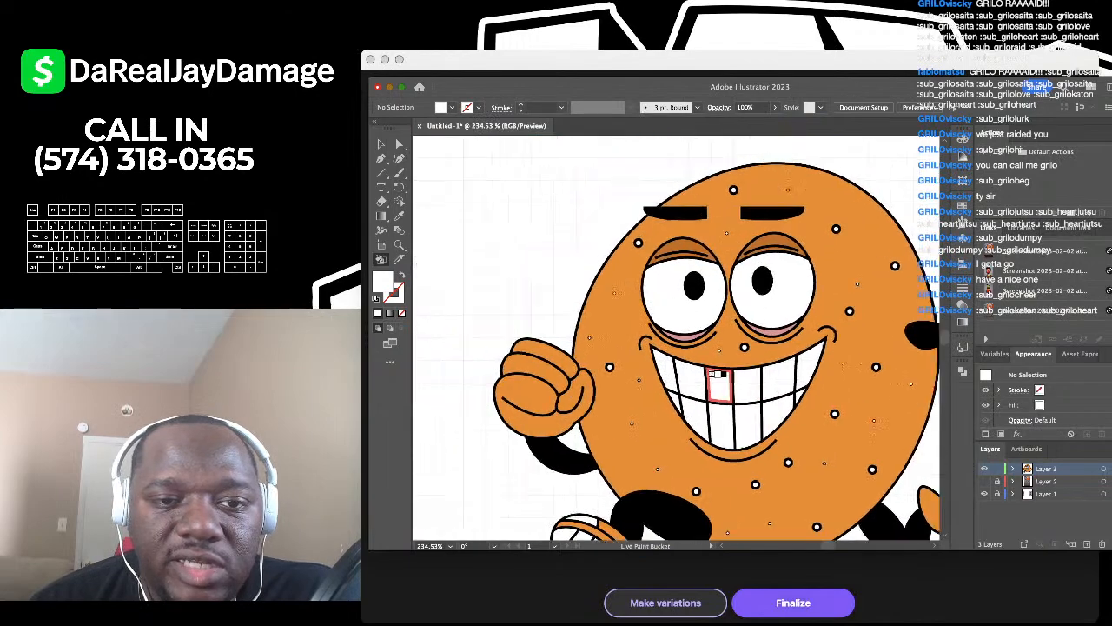
pyautogui.scroll(2, 523, 194)
pyautogui.scroll(-2, 521, 191)
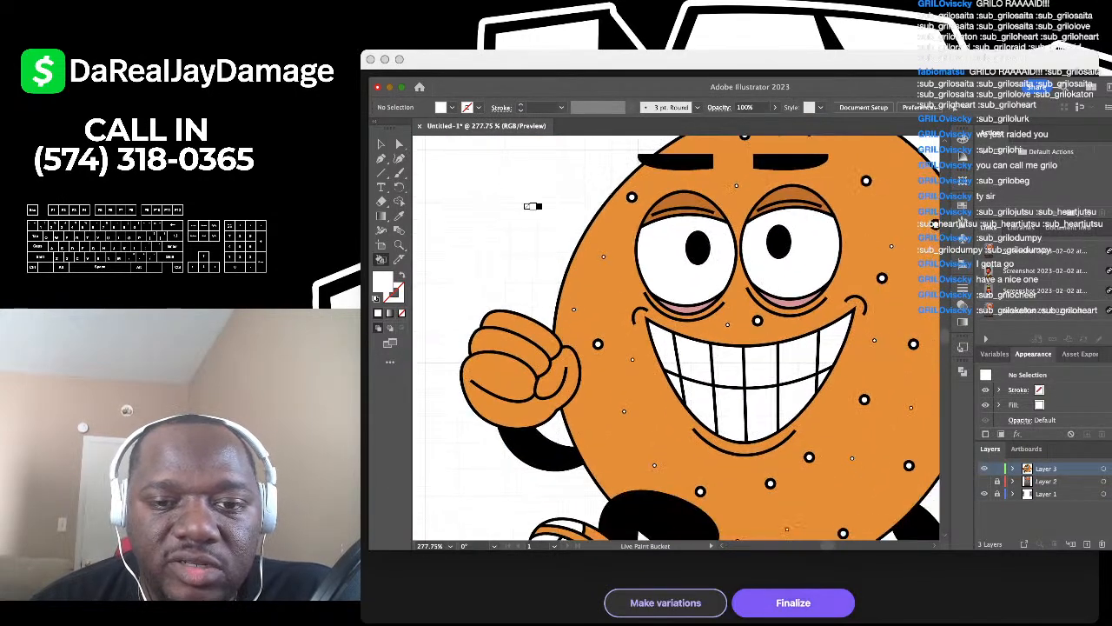
pyautogui.scroll(1, 578, 258)
pyautogui.scroll(3, 578, 258)
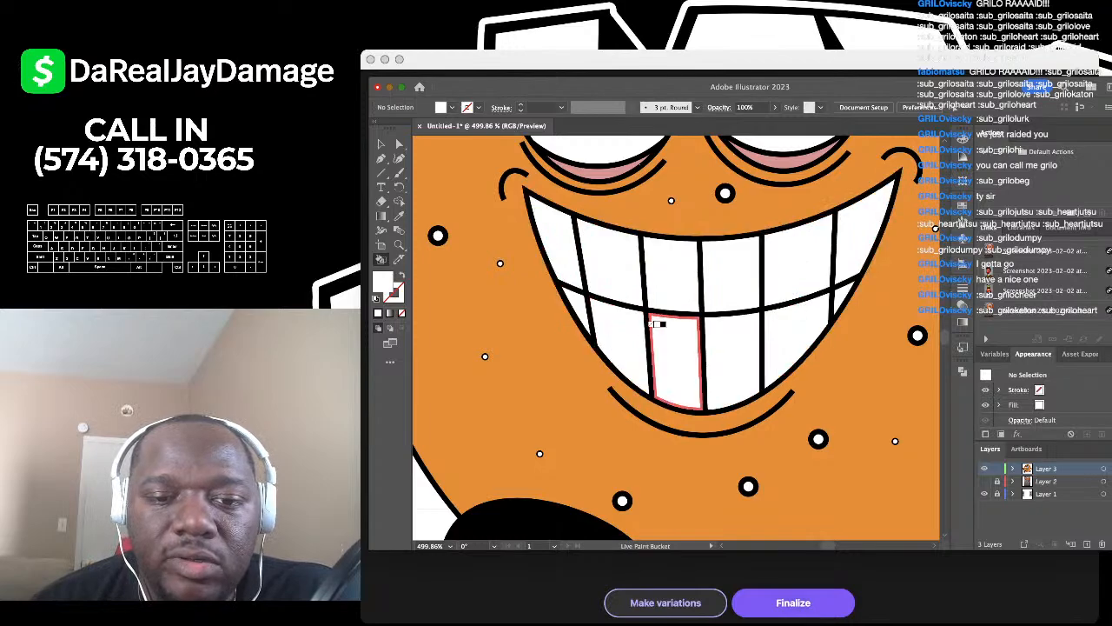
pyautogui.scroll(-3, 663, 324)
pyautogui.scroll(-3, 660, 325)
pyautogui.scroll(2, 530, 273)
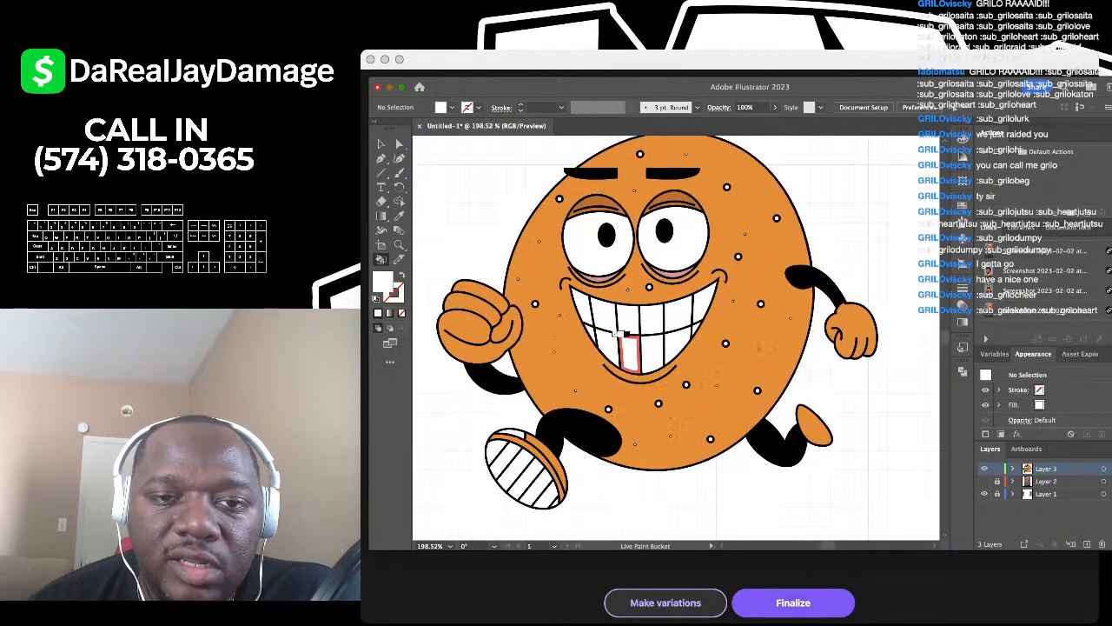
# Step: Sample a light orange and paint the large spots on the forehead with it, including their black outlines
pyautogui.scroll(2, 529, 273)
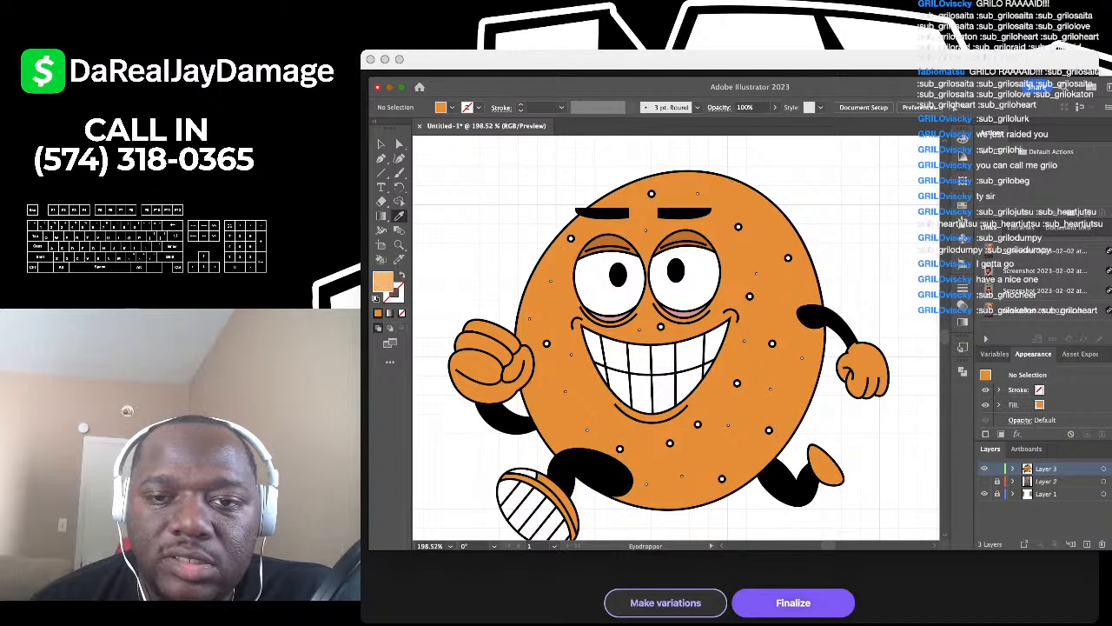
pyautogui.scroll(3, 803, 187)
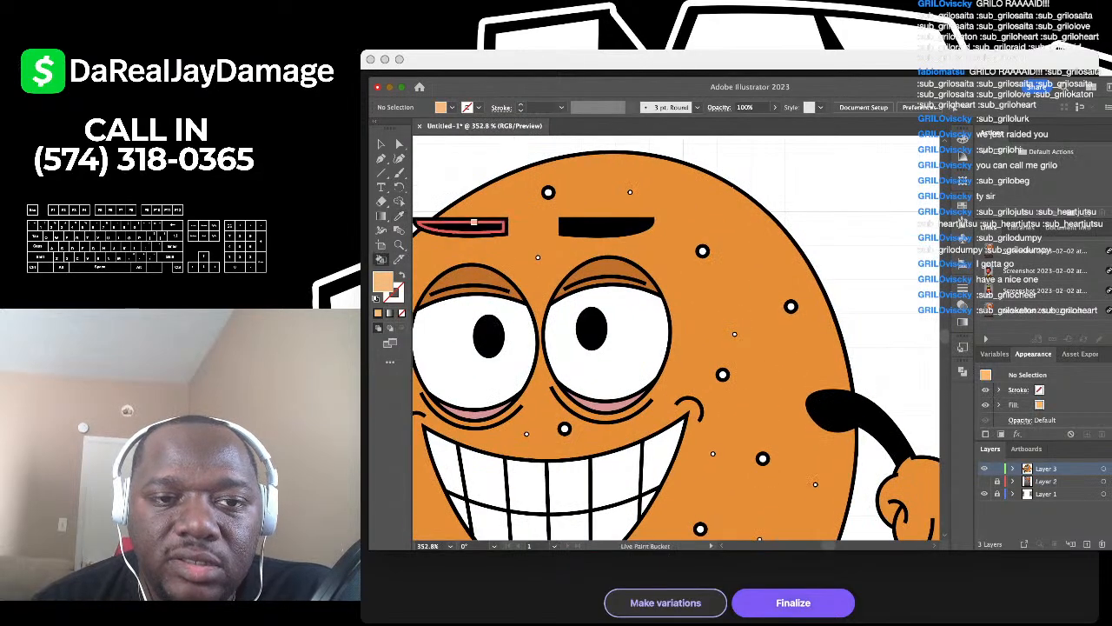
pyautogui.click(474, 224)
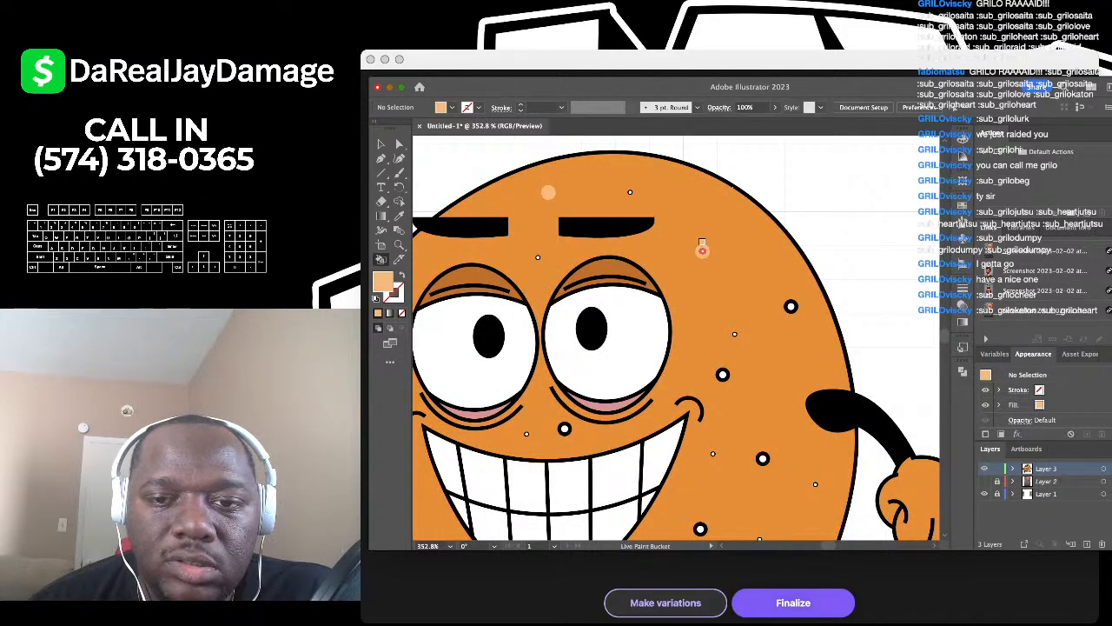
pyautogui.click(702, 246)
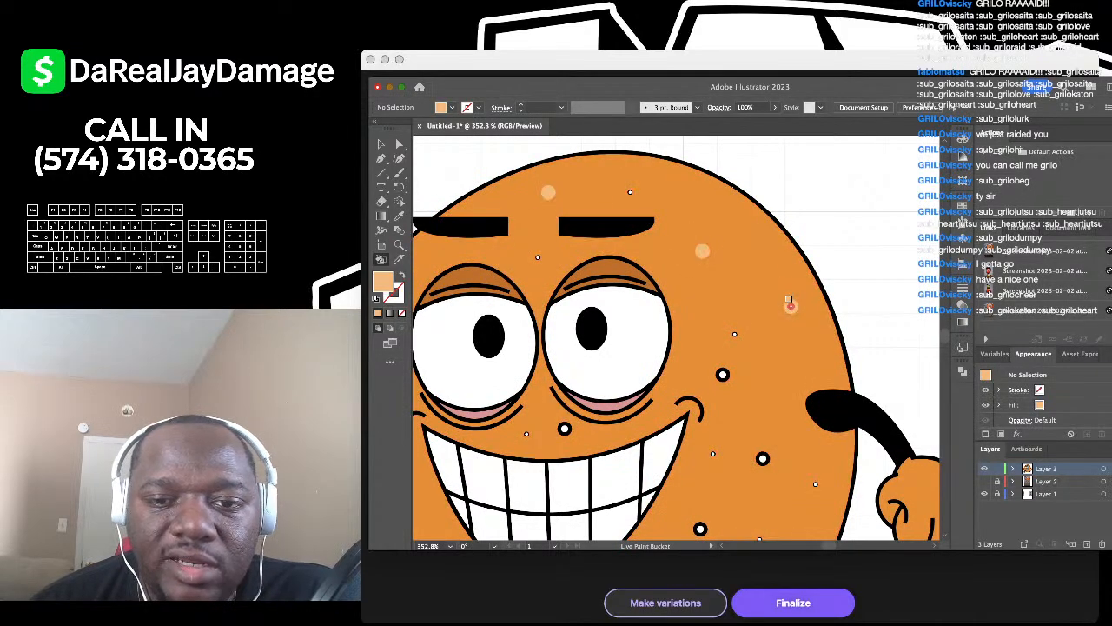
# Step: Paint the large spots beside the eye and mouth, on the lowered-arm side, light orange including their outlines
pyautogui.scroll(5, 790, 306)
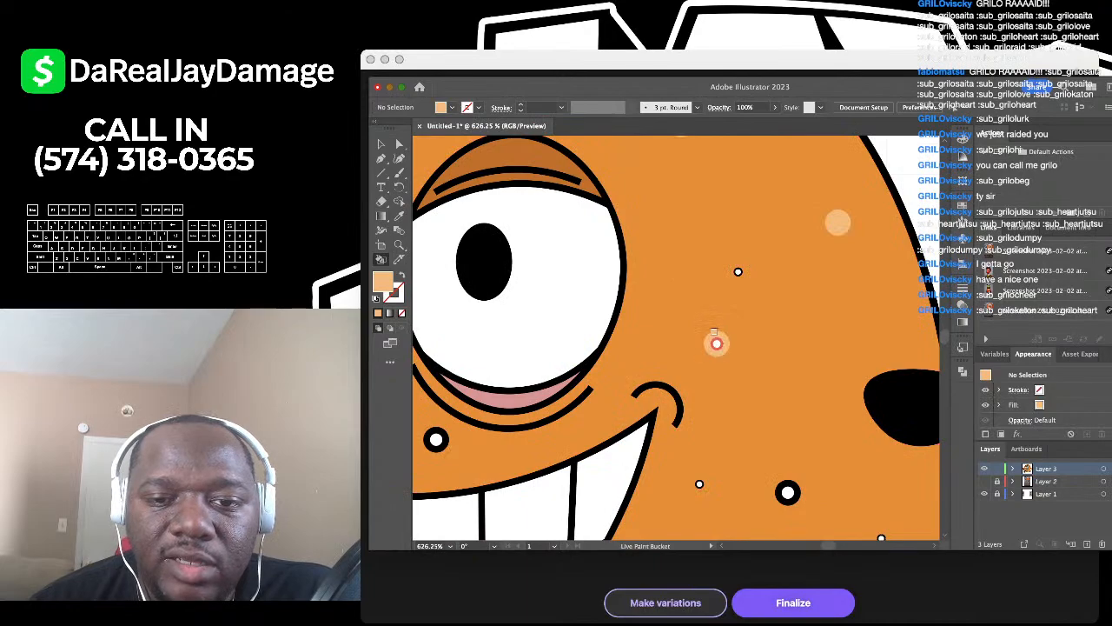
pyautogui.scroll(-2, 716, 342)
pyautogui.hscroll(5, 712, 322)
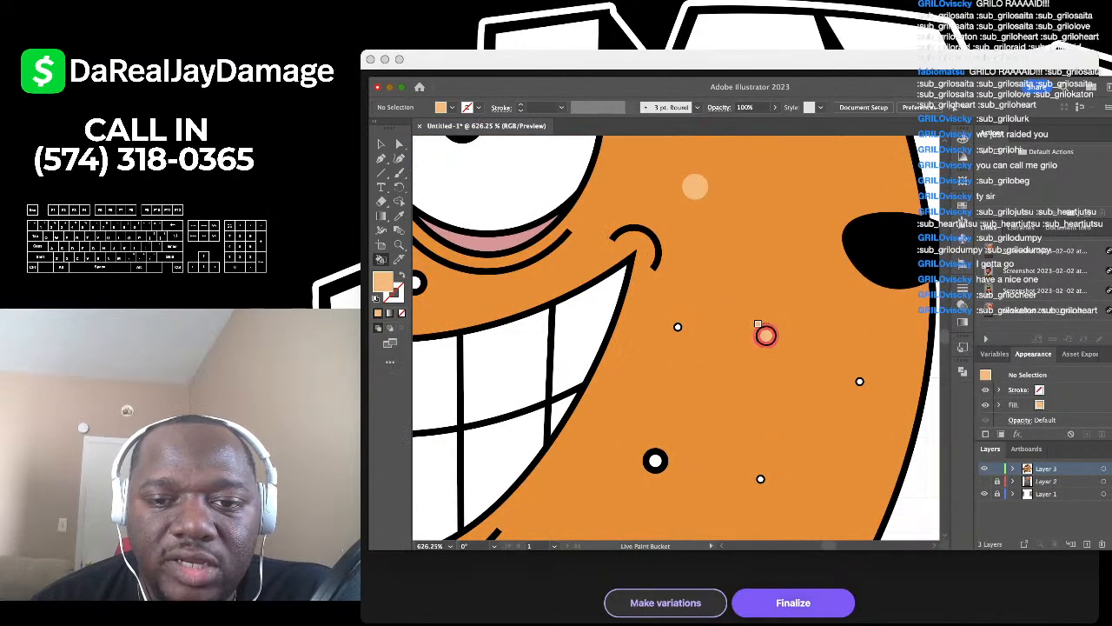
pyautogui.scroll(-2, 756, 324)
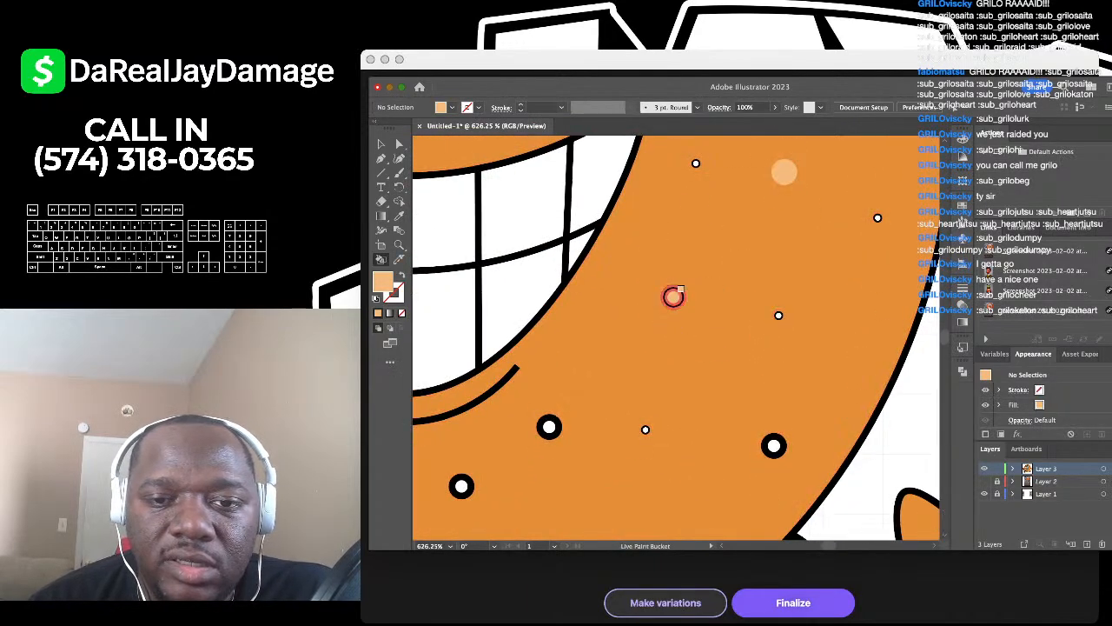
# Step: Paint the three large spots beneath the mouth and above the front leg light orange, outlines included
pyautogui.scroll(-4, 673, 296)
pyautogui.scroll(4, 674, 318)
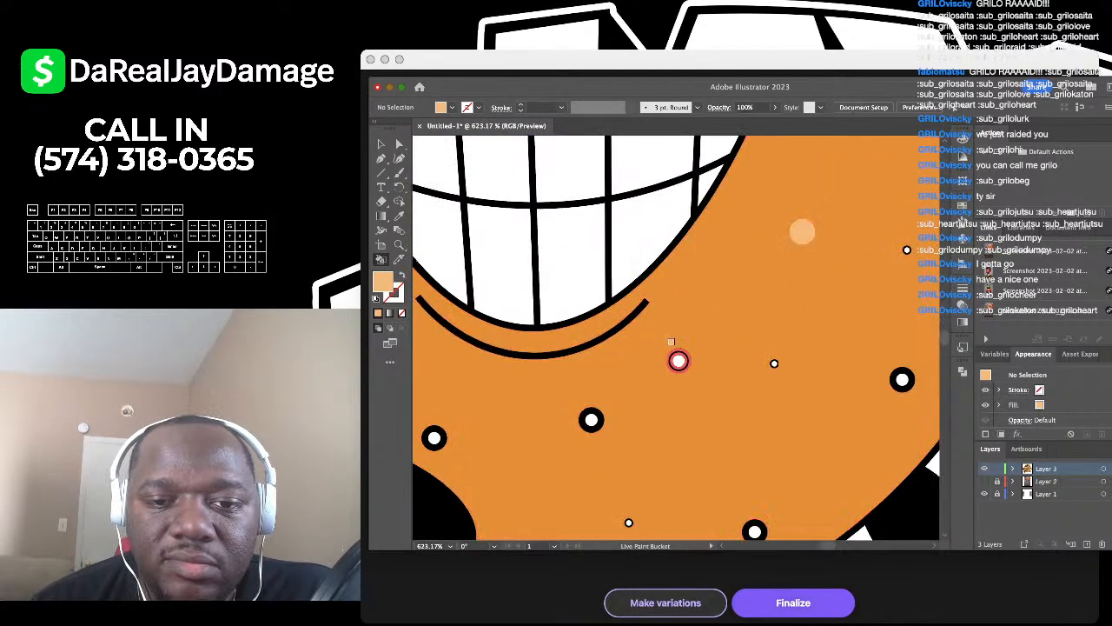
pyautogui.scroll(-1, 674, 350)
pyautogui.hscroll(-2, 669, 356)
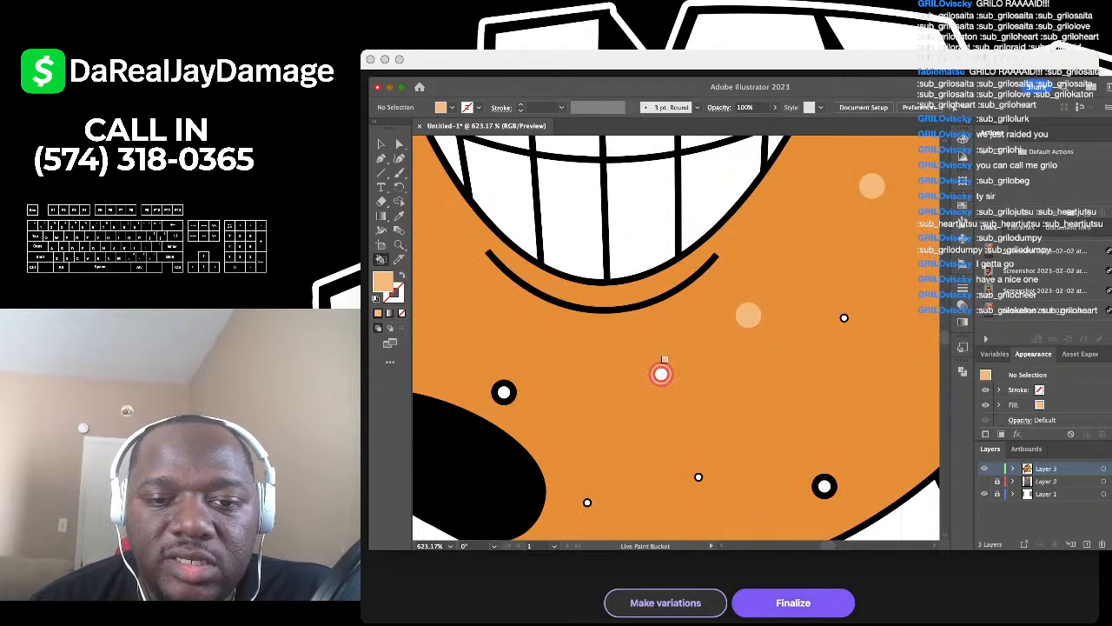
pyautogui.scroll(-1, 660, 373)
pyautogui.hscroll(-3, 648, 360)
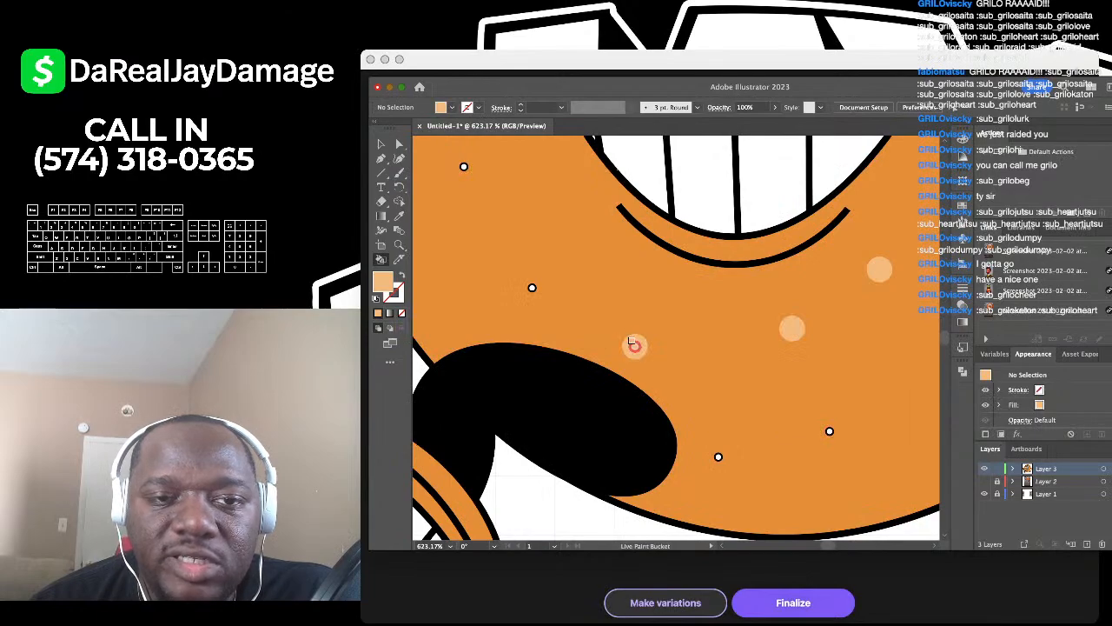
# Step: Paint the large spot beside the raised fist and the two near the rear leg light orange, outlines included
pyautogui.scroll(-4, 634, 345)
pyautogui.scroll(4, 533, 287)
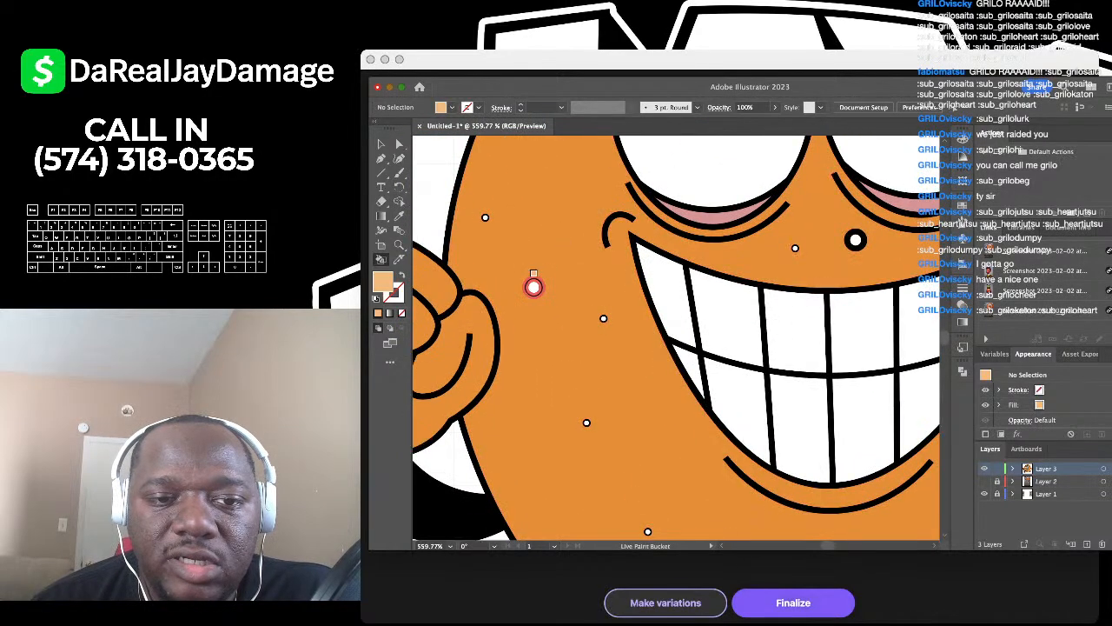
pyautogui.scroll(-3, 533, 287)
pyautogui.scroll(2, 679, 287)
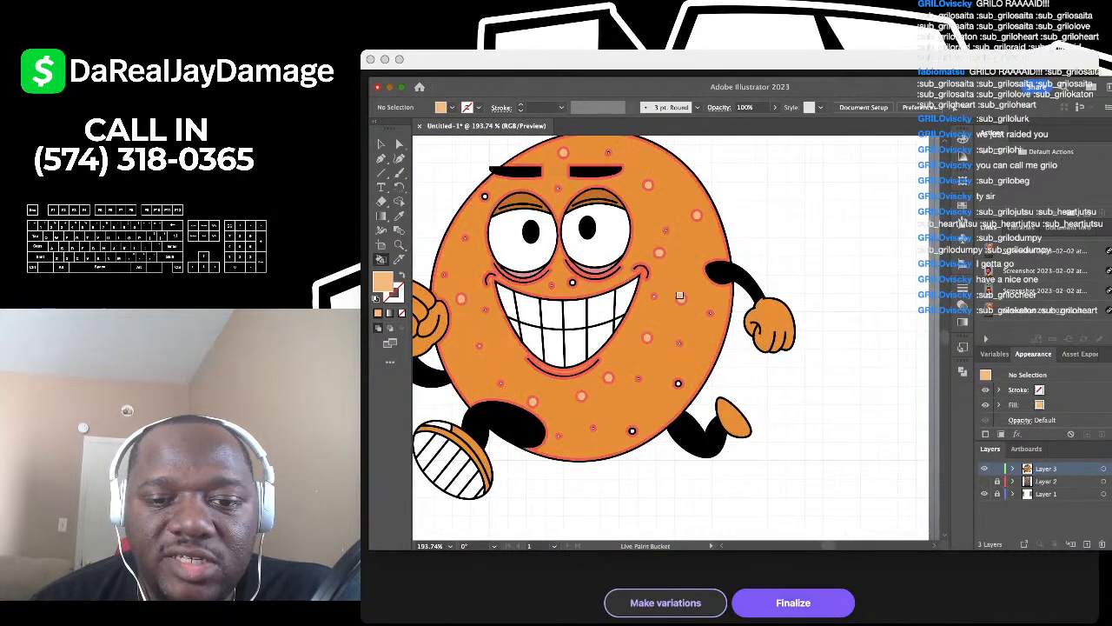
pyautogui.scroll(3, 679, 288)
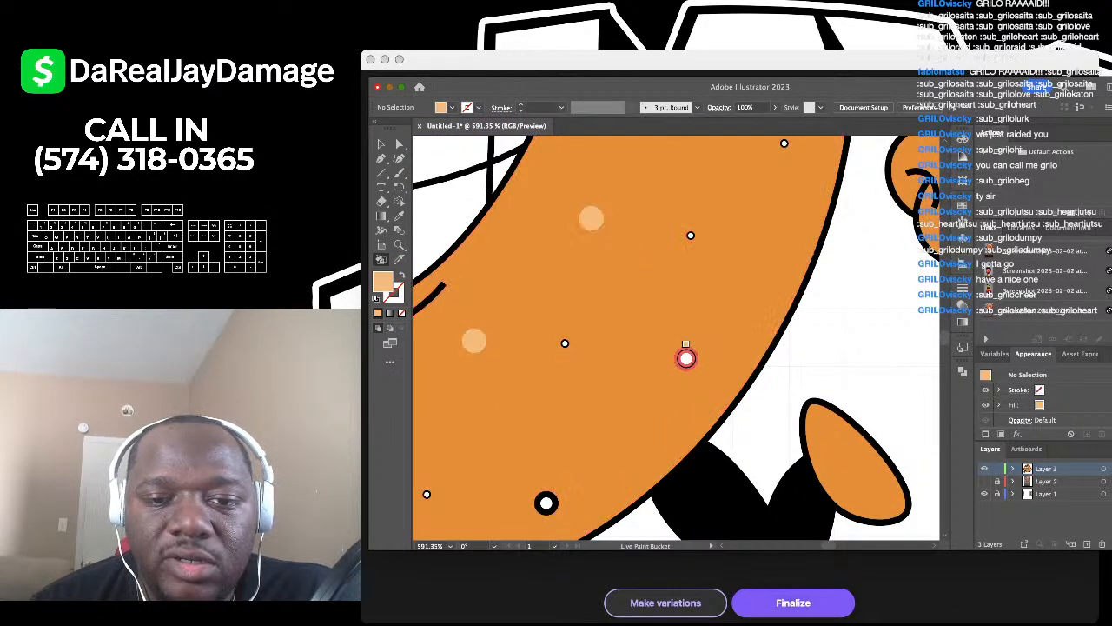
pyautogui.scroll(-2, 684, 352)
pyautogui.scroll(2, 683, 433)
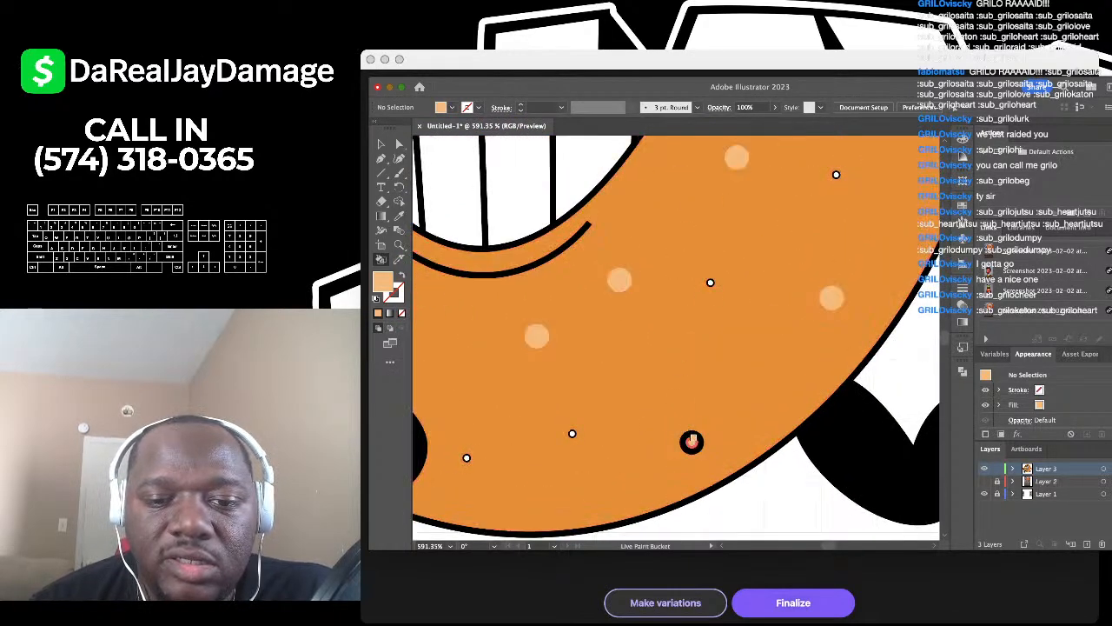
# Step: Paint the remaining large spots, below the eyebrow on the fist side and between the eyes and mouth, light orange
pyautogui.scroll(-3, 694, 438)
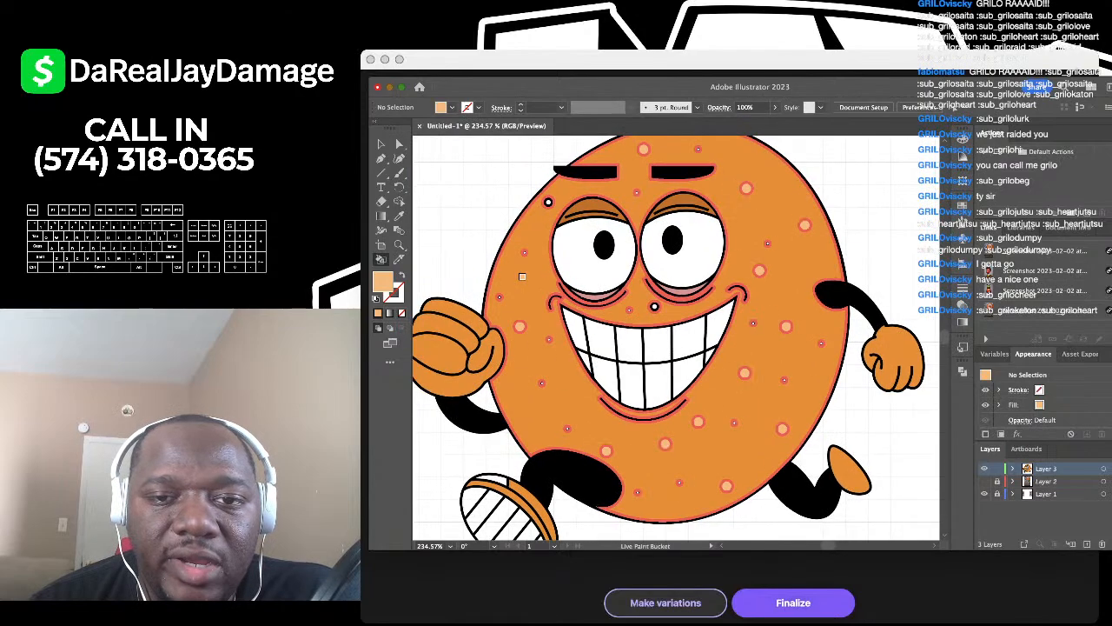
pyautogui.scroll(1, 693, 438)
pyautogui.scroll(2, 525, 254)
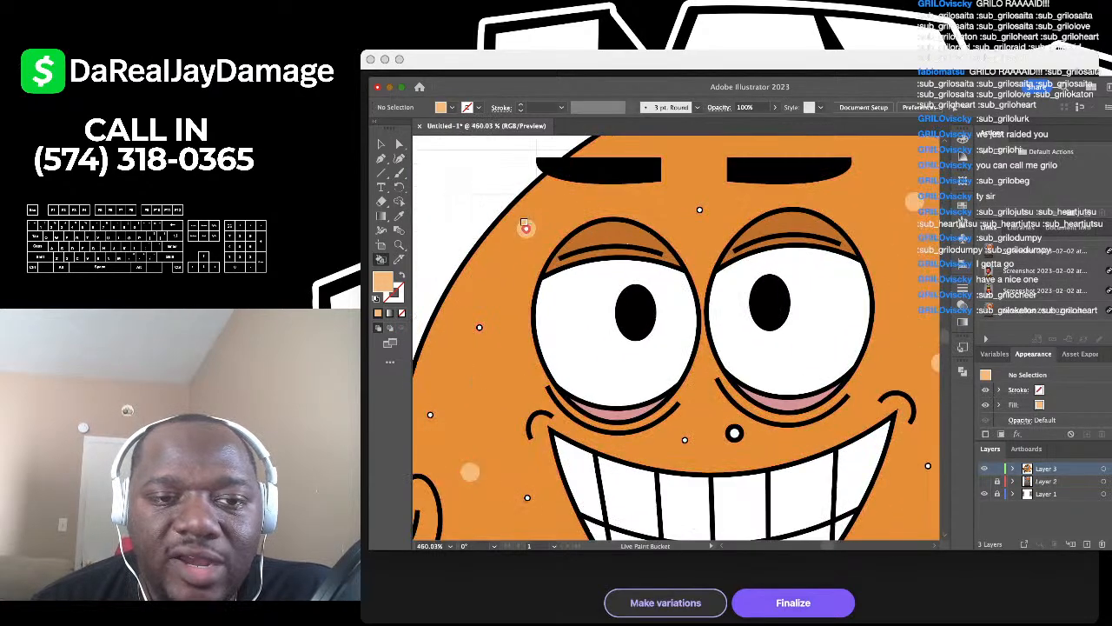
pyautogui.scroll(-3, 525, 227)
pyautogui.scroll(2, 603, 283)
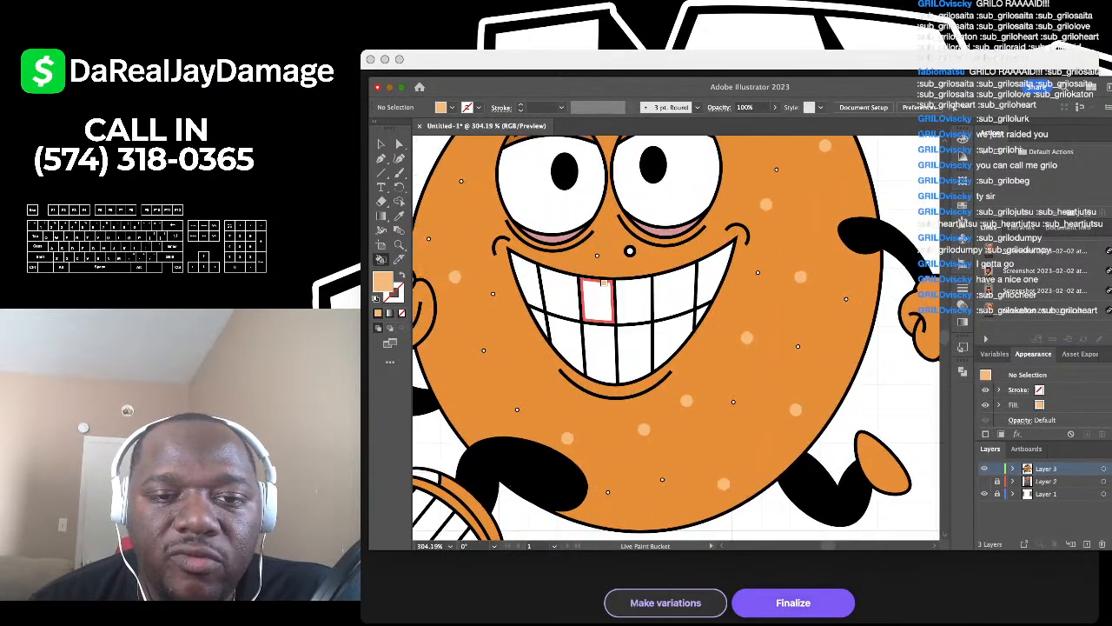
pyautogui.scroll(2, 604, 283)
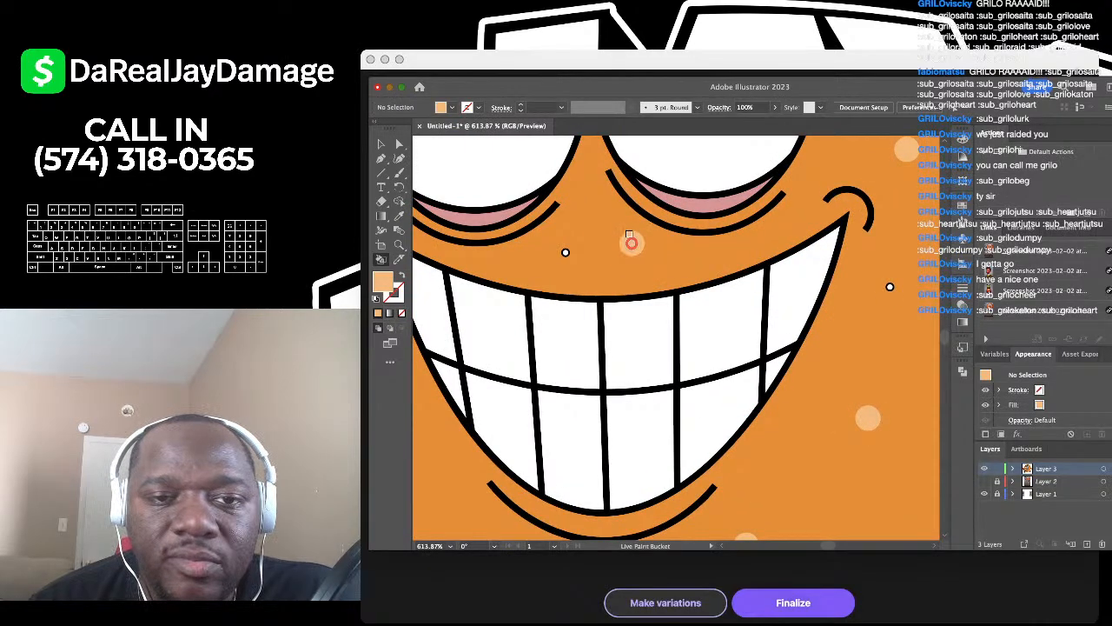
# Step: Sample a darker brownish orange and paint the two small spots between the eye and the raised fist with it
pyautogui.scroll(-3, 630, 243)
pyautogui.scroll(3, 528, 210)
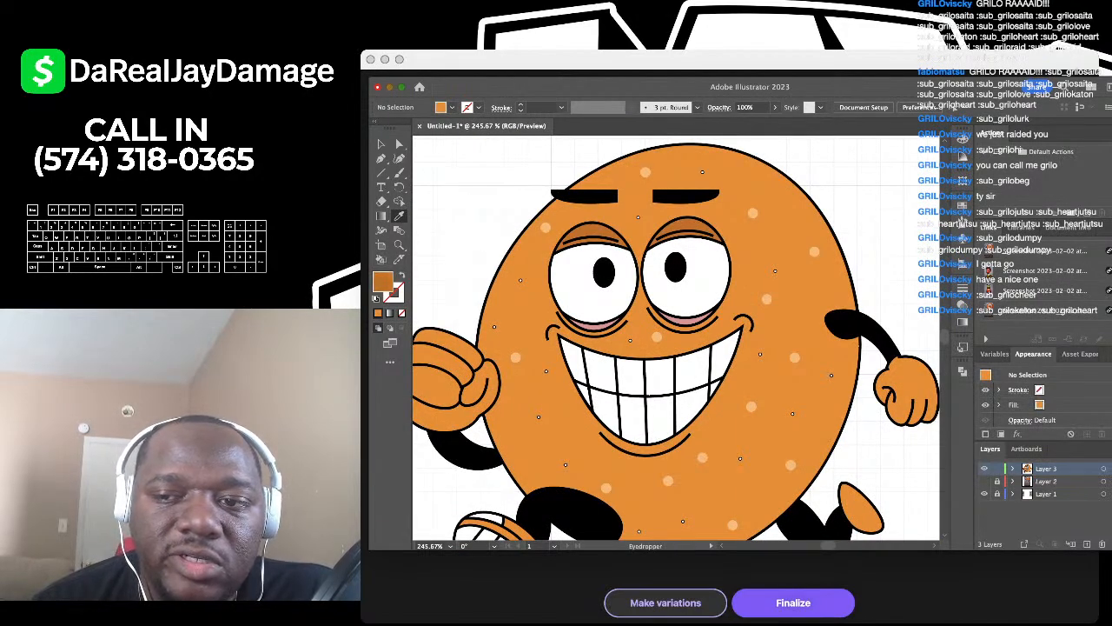
pyautogui.scroll(2, 597, 289)
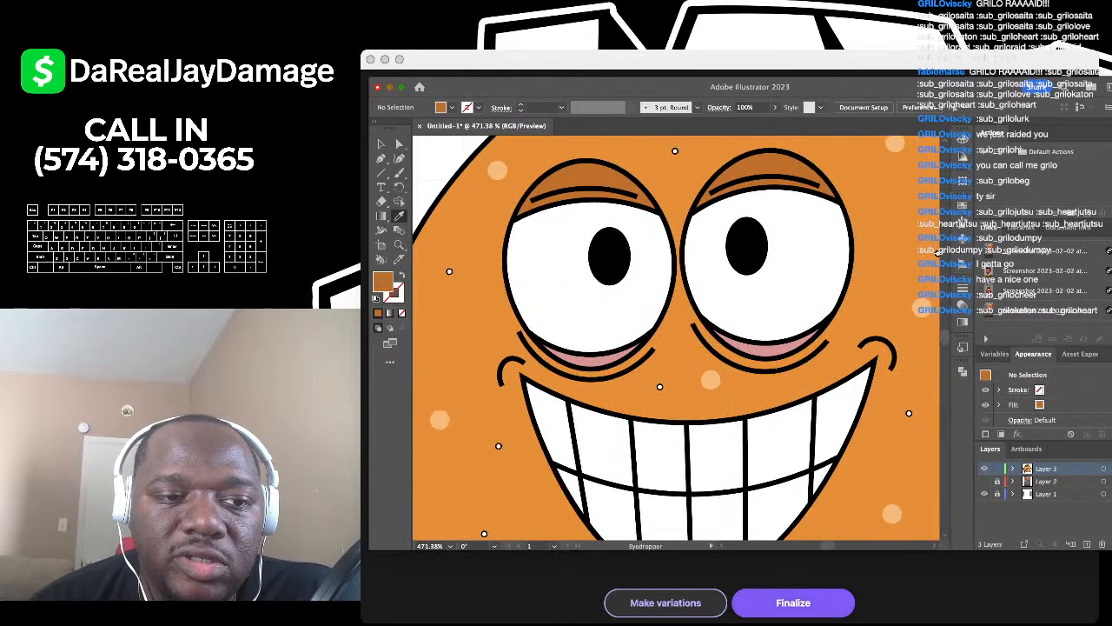
pyautogui.press('k')
pyautogui.scroll(4, 449, 265)
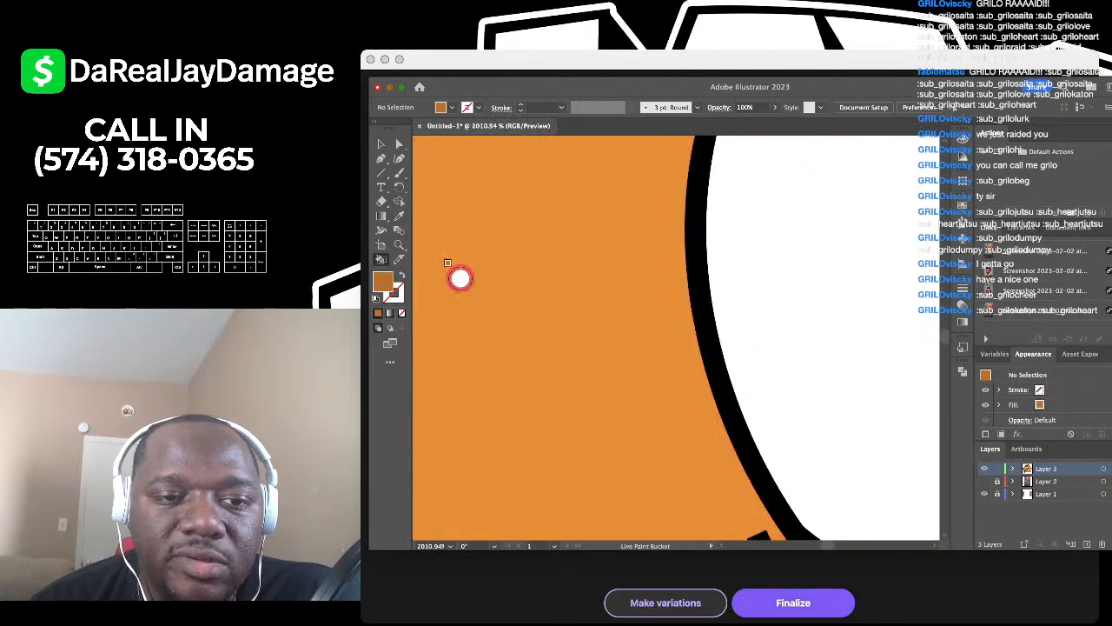
pyautogui.scroll(-4, 458, 278)
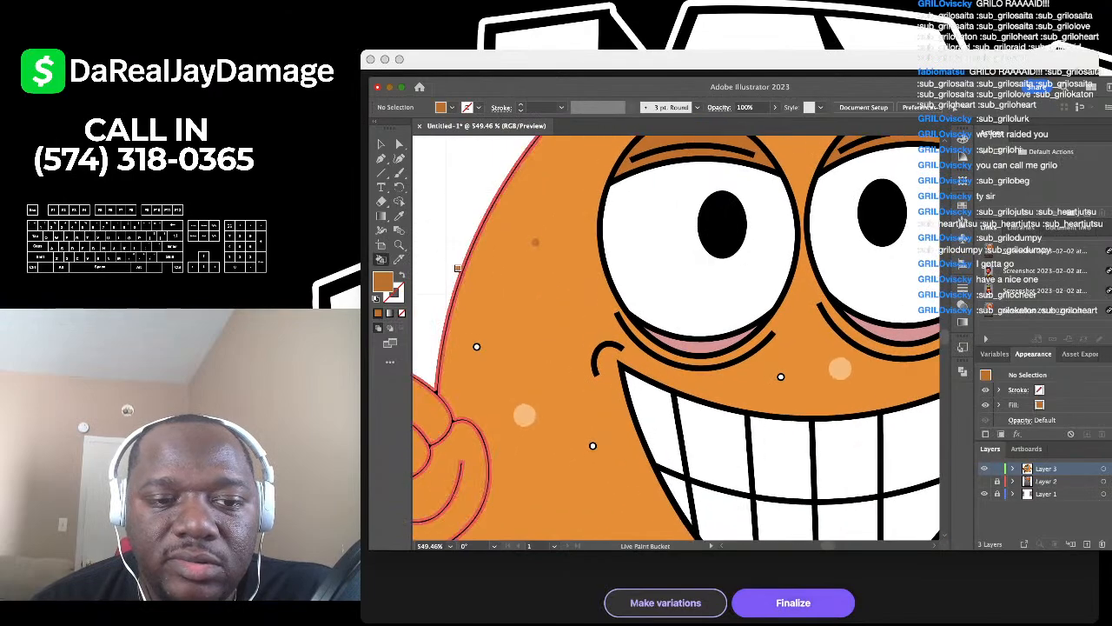
pyautogui.scroll(2, 482, 356)
pyautogui.scroll(2, 473, 349)
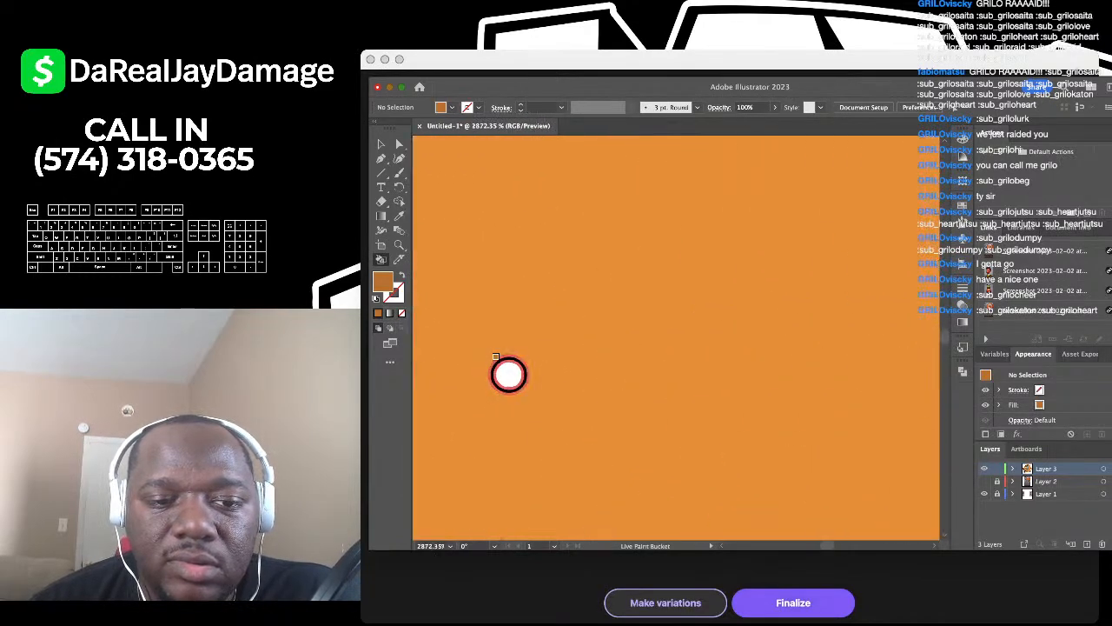
# Step: Paint the small spots between the eyebrows and above the eyebrow farther from the raised fist brownish orange, outlines included
pyautogui.scroll(-5, 506, 408)
pyautogui.scroll(1, 651, 321)
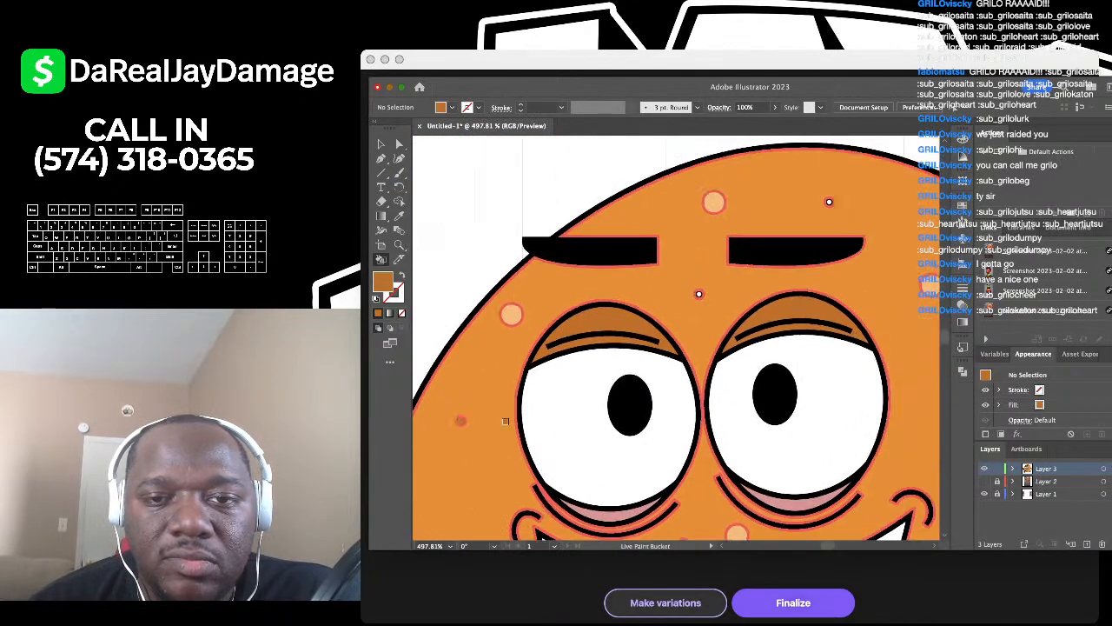
pyautogui.scroll(3, 651, 320)
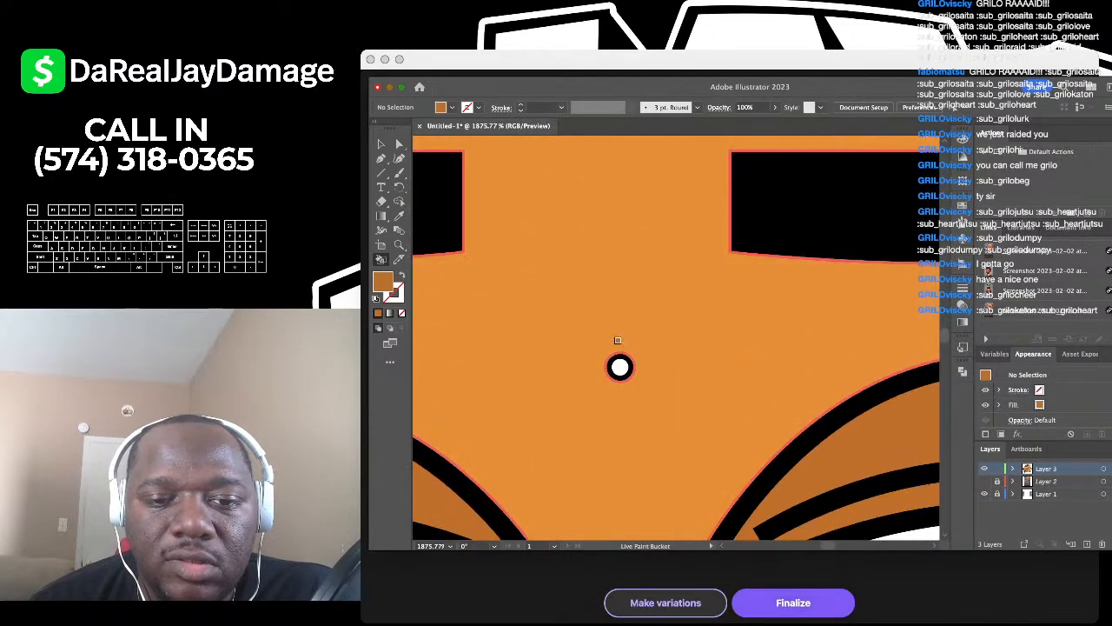
pyautogui.scroll(-3, 615, 357)
pyautogui.scroll(5, 695, 288)
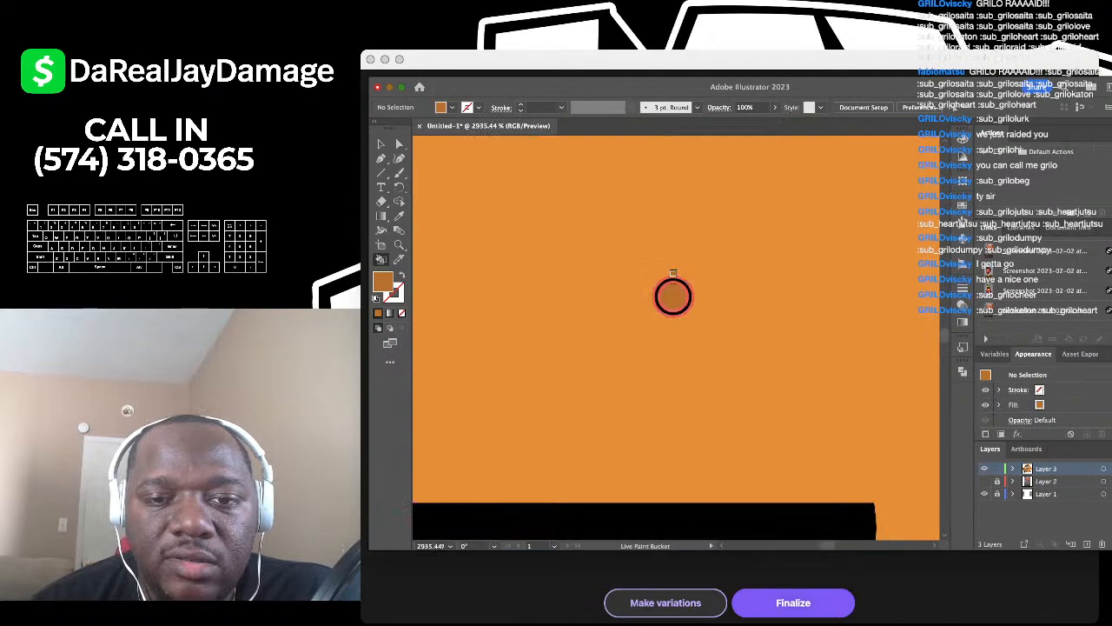
pyautogui.scroll(-5, 674, 295)
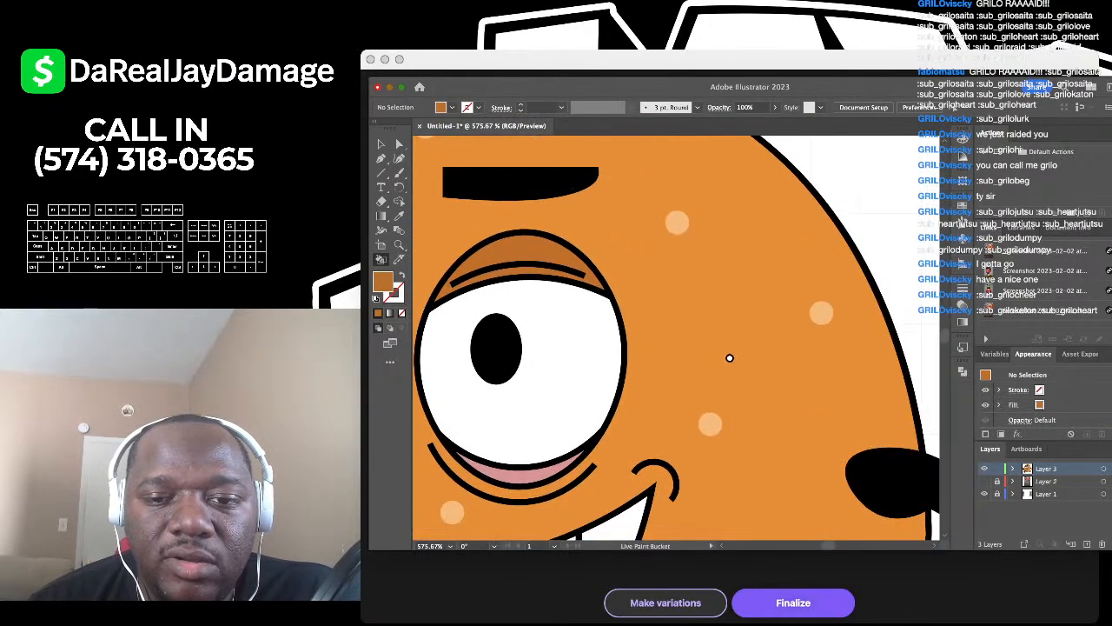
# Step: Paint the small spot beside the eye on the lowered-arm side and the one between eyes and mouth brownish orange
pyautogui.scroll(5, 742, 390)
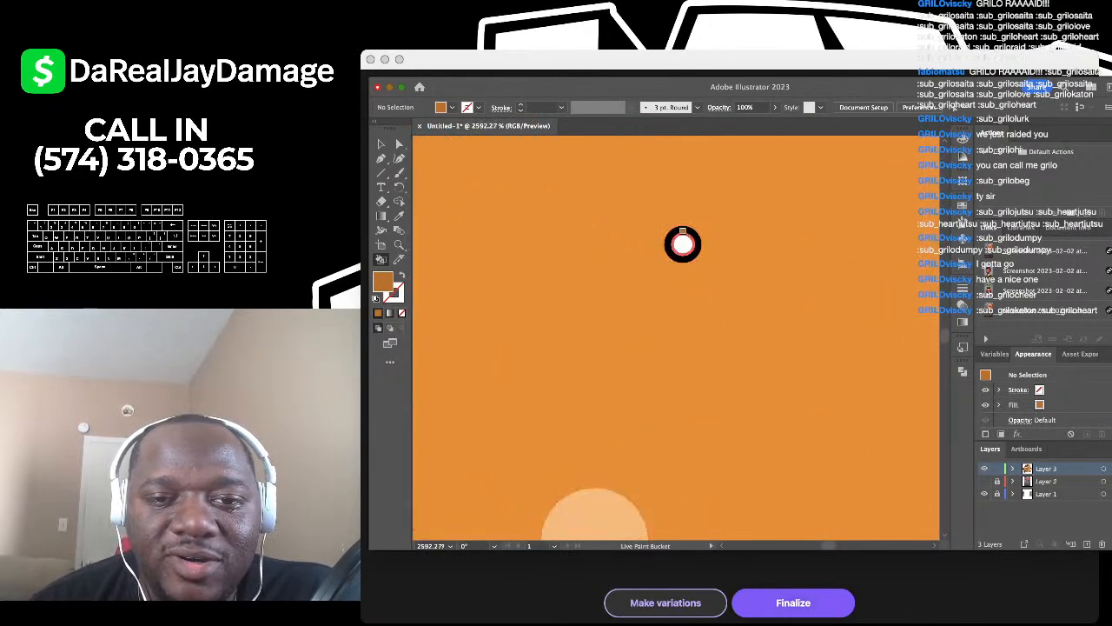
pyautogui.scroll(-5, 678, 220)
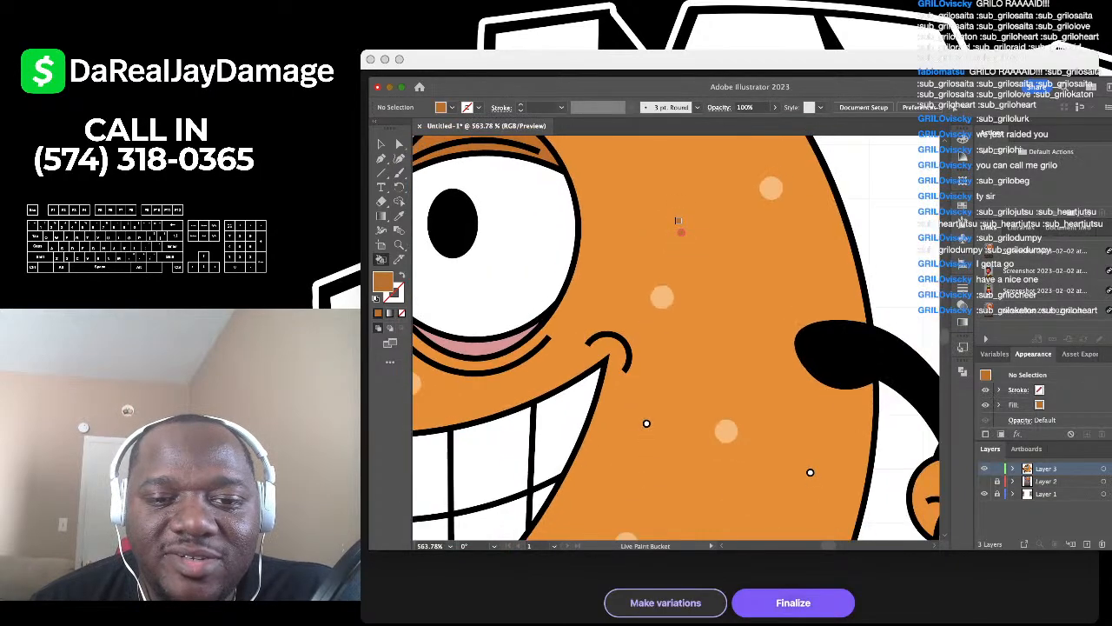
pyautogui.scroll(6, 487, 251)
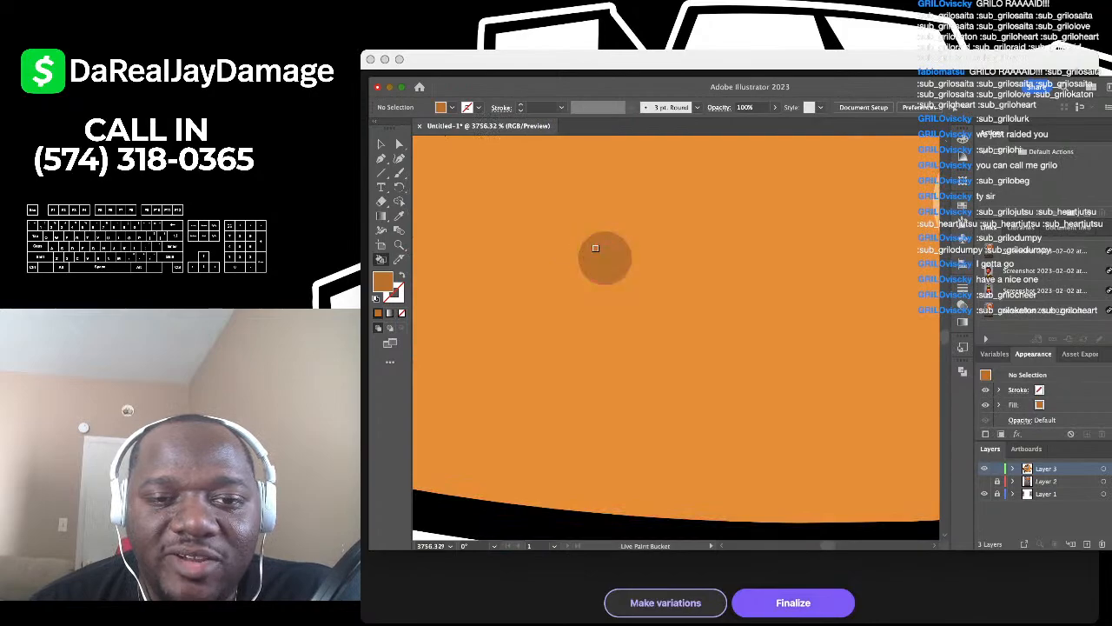
pyautogui.scroll(-6, 595, 248)
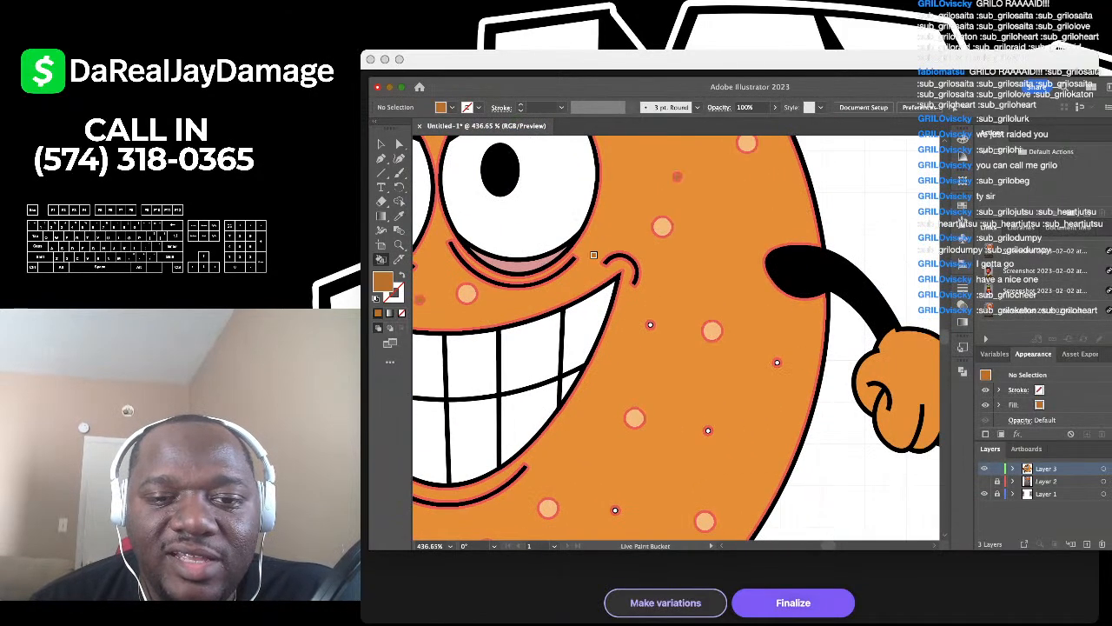
# Step: Paint the small spot near the mouth corner and the one just below the lowered arm's shoulder brownish orange, outlines included
pyautogui.scroll(6, 639, 311)
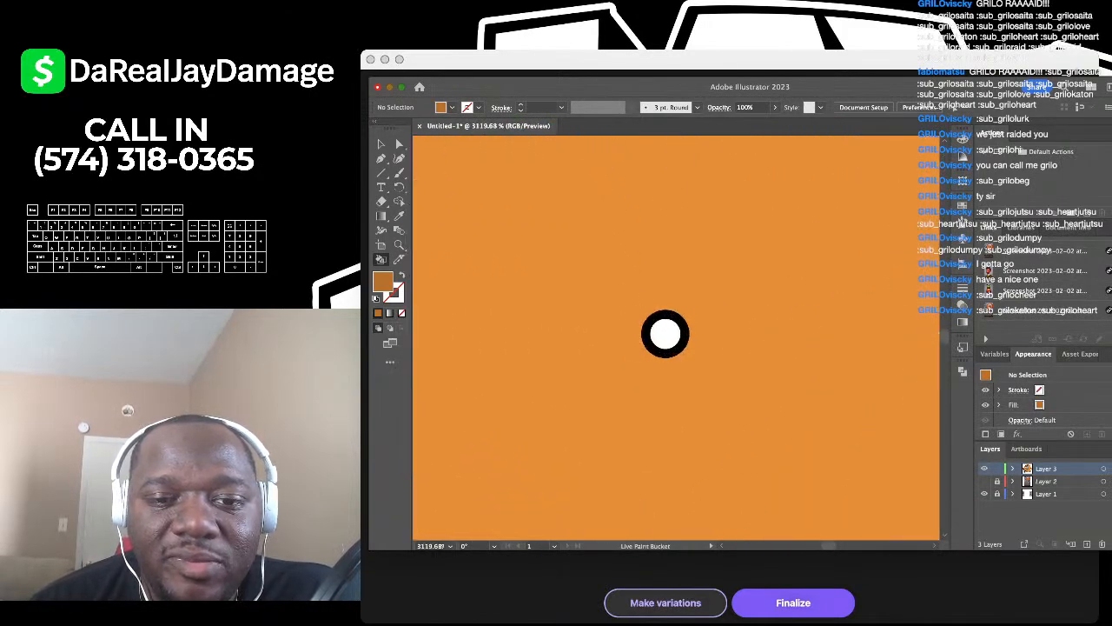
pyautogui.scroll(-6, 661, 309)
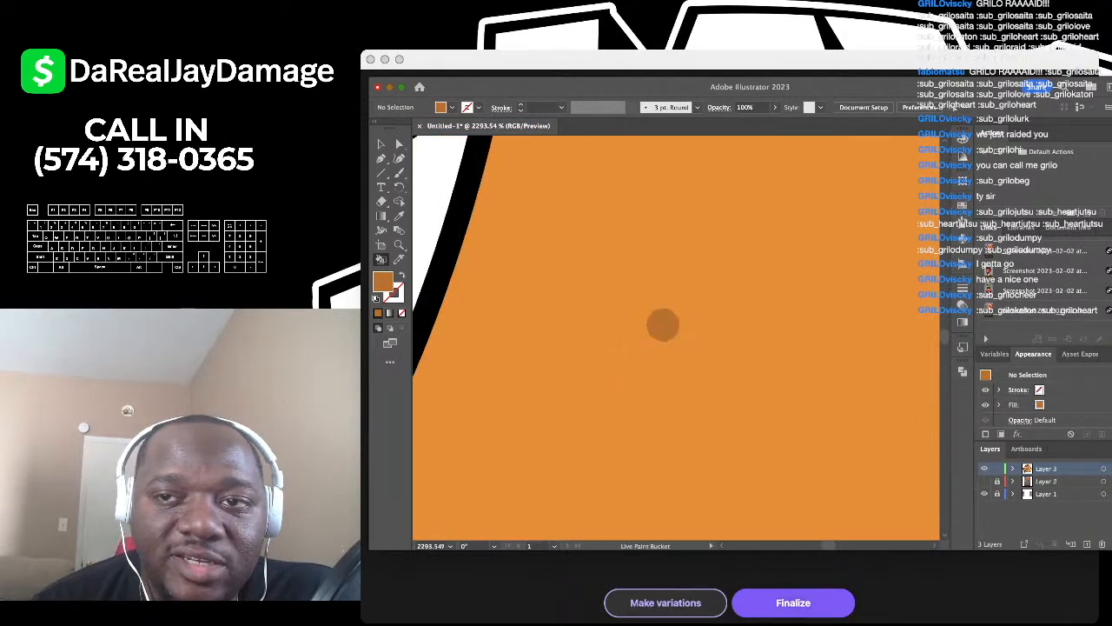
pyautogui.scroll(5, 633, 305)
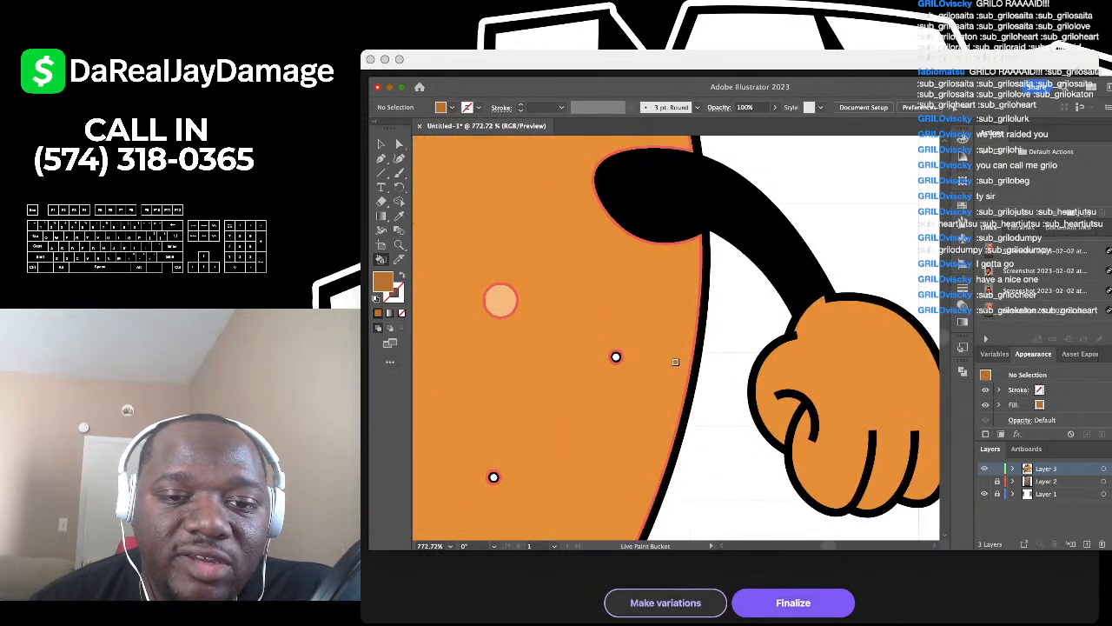
pyautogui.scroll(2, 648, 356)
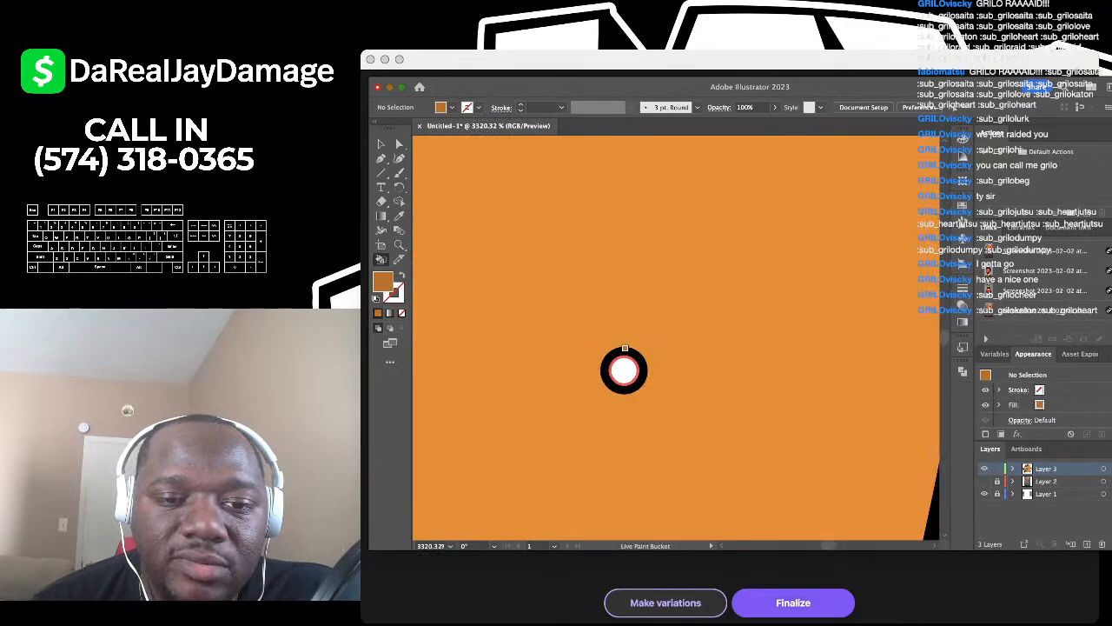
pyautogui.scroll(-3, 623, 348)
pyautogui.scroll(3, 551, 397)
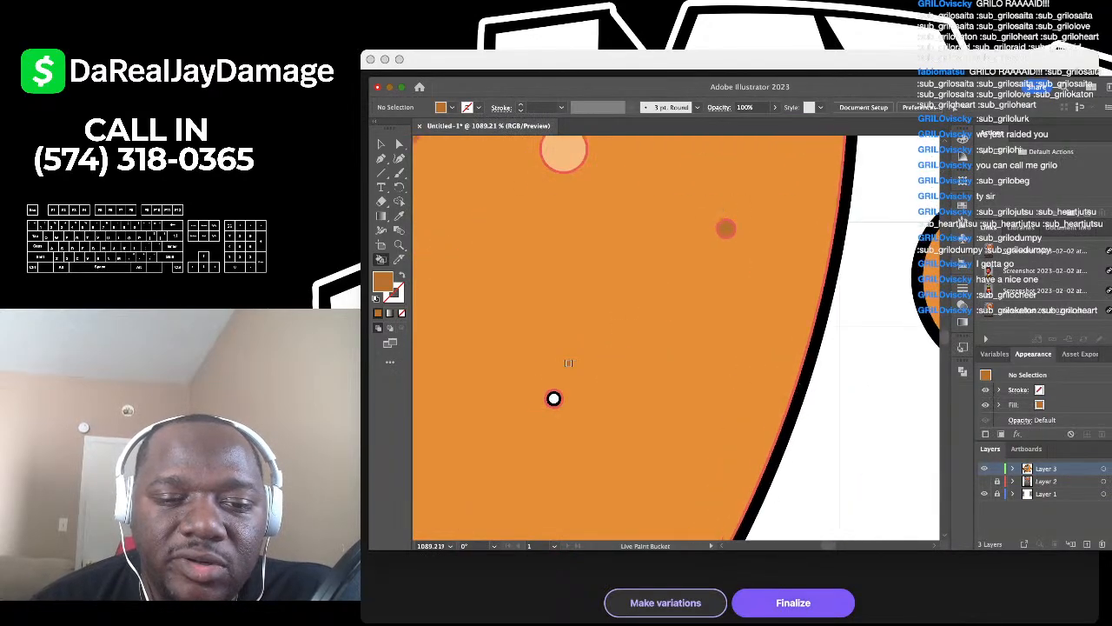
# Step: Paint the two small spots running from below the lowered arm toward the chin brownish orange, outlines included
pyautogui.scroll(3, 565, 409)
pyautogui.click(565, 410)
pyautogui.click(574, 426)
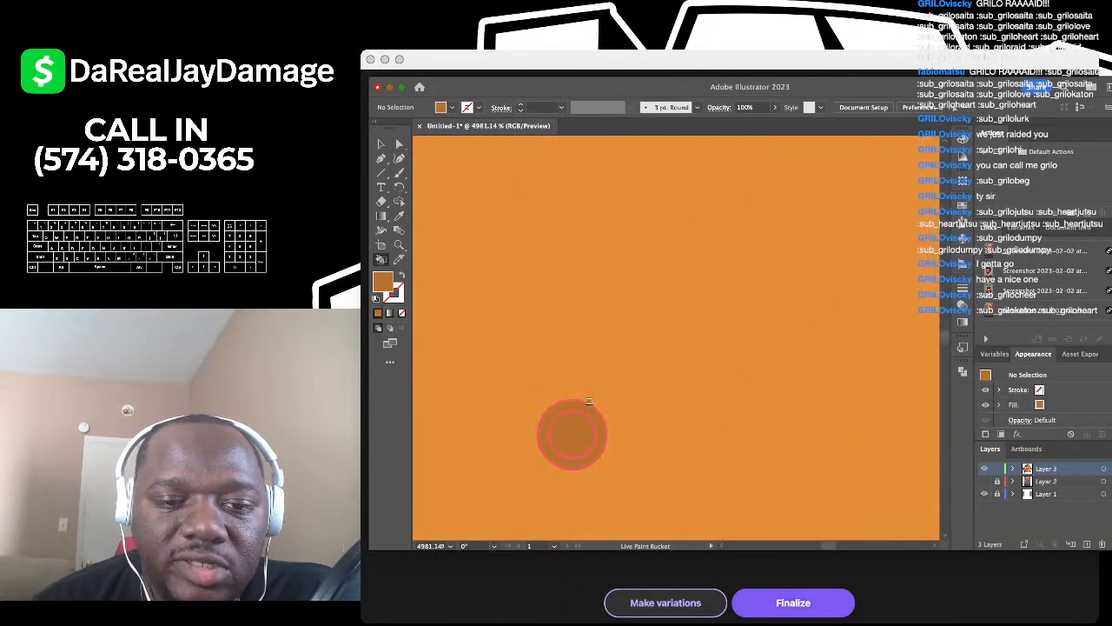
pyautogui.scroll(-3, 589, 415)
pyautogui.scroll(-4, 588, 408)
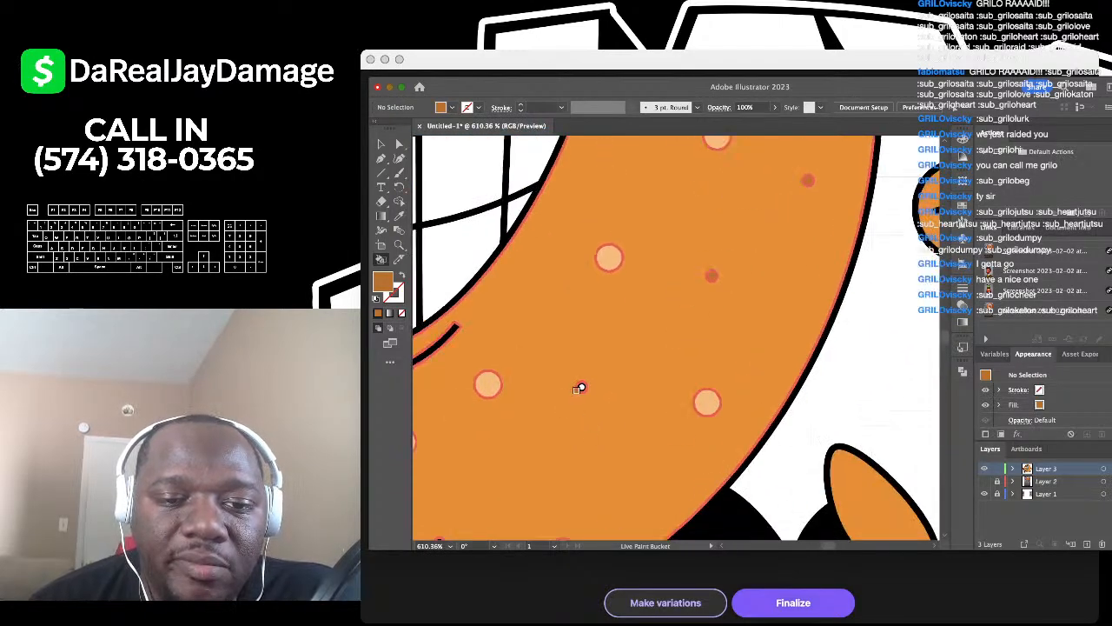
pyautogui.scroll(3, 579, 388)
pyautogui.scroll(5, 590, 344)
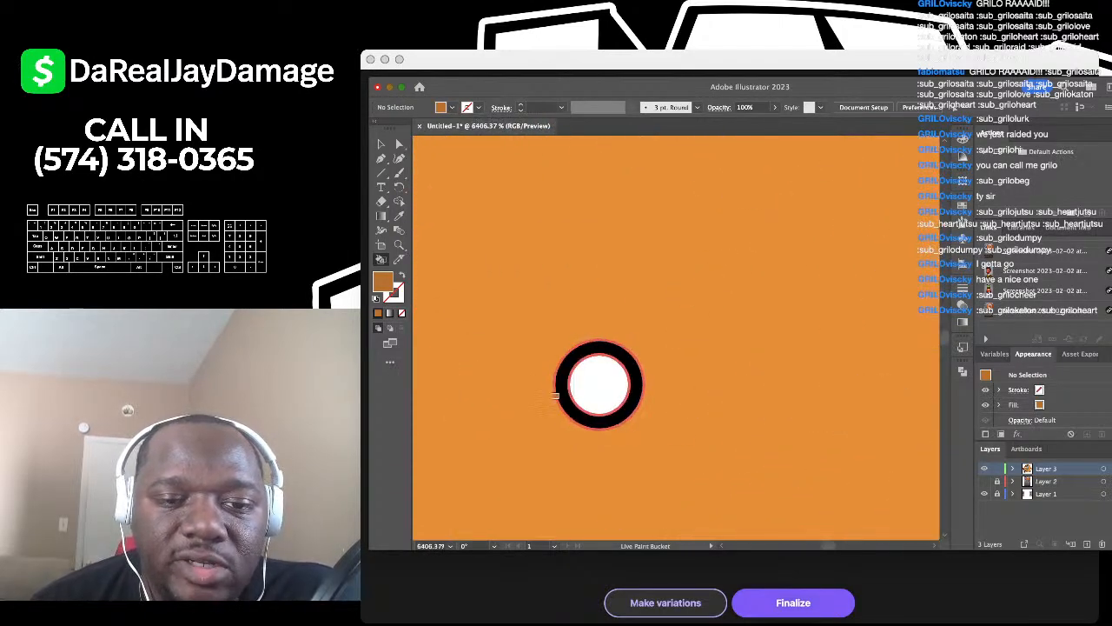
pyautogui.scroll(-8, 585, 340)
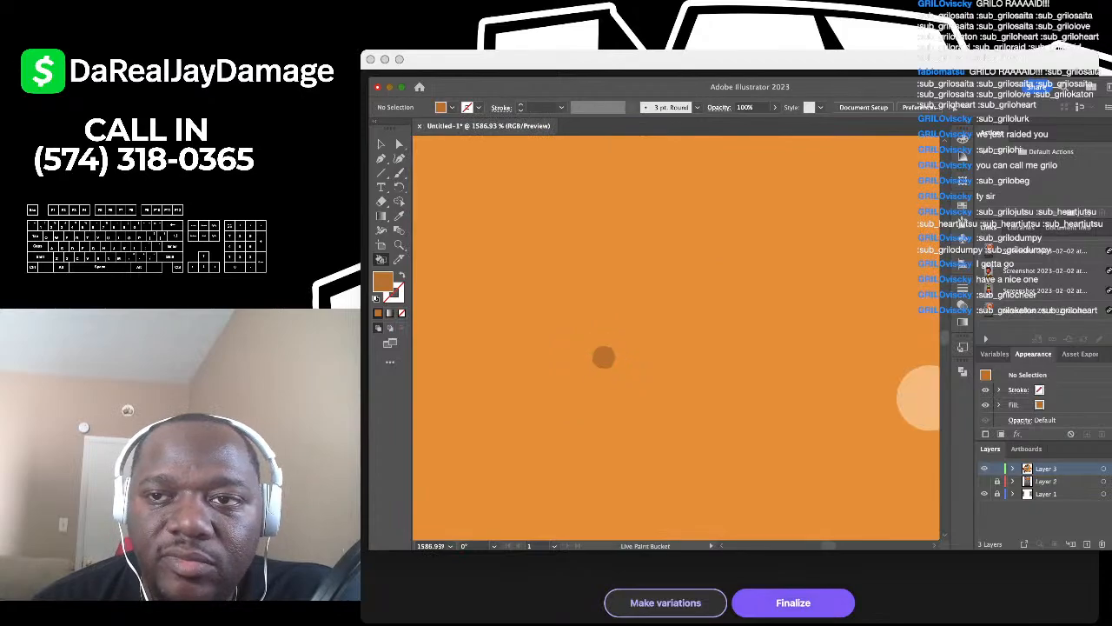
# Step: Paint the two small spots at the bottom of the body, beside the front leg, brownish orange, fills and outlines
pyautogui.scroll(6, 651, 316)
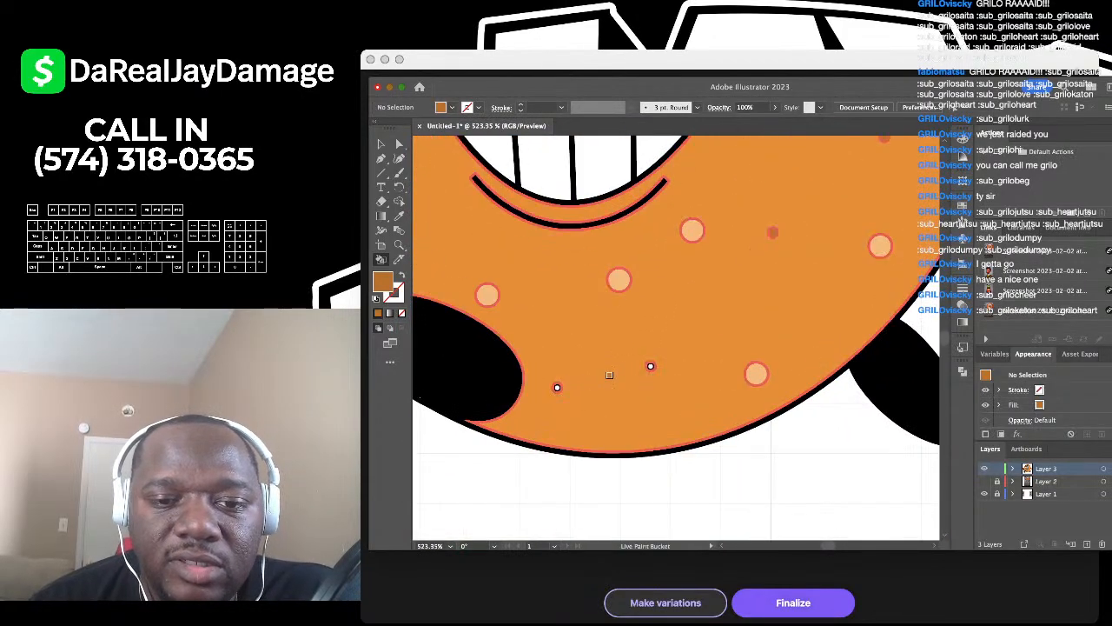
pyautogui.scroll(2, 701, 337)
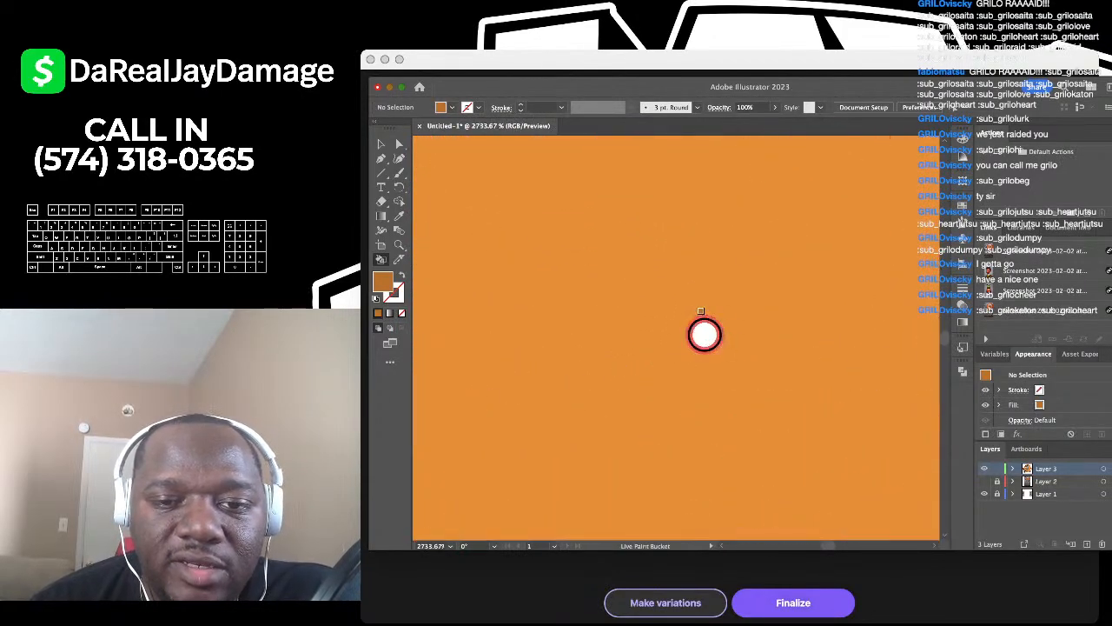
pyautogui.scroll(-3, 701, 321)
pyautogui.scroll(3, 574, 356)
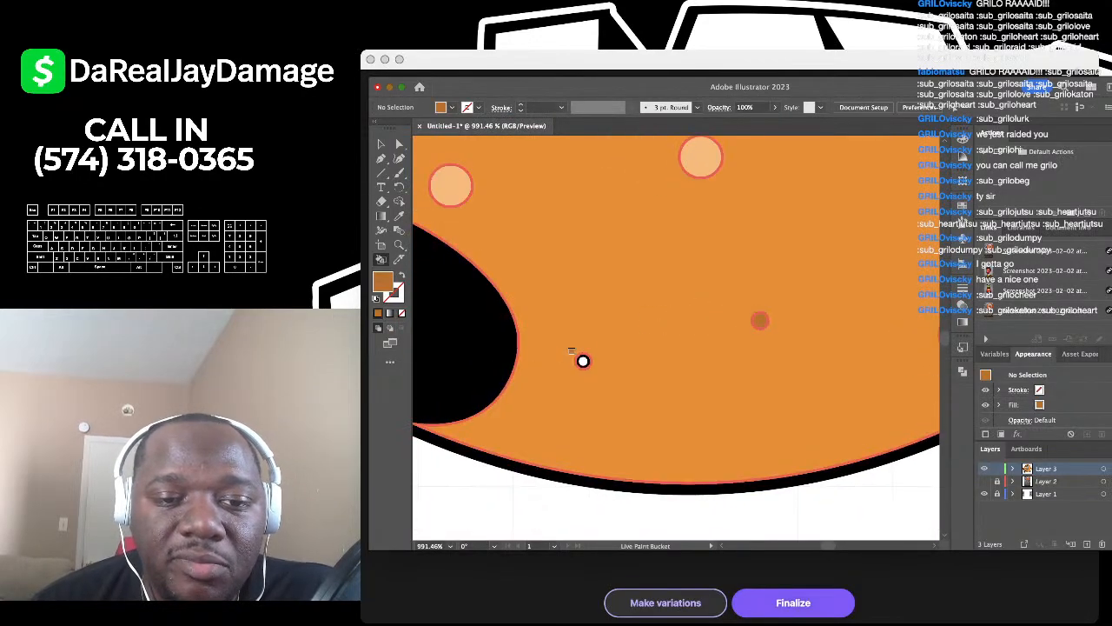
pyautogui.scroll(2, 563, 352)
pyautogui.click(618, 342)
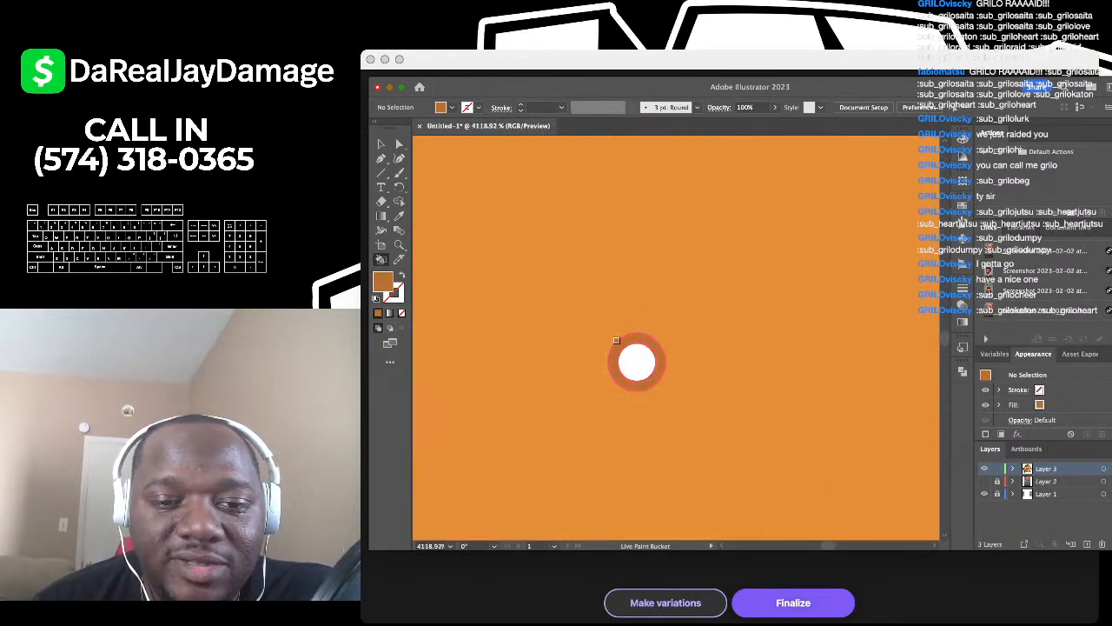
pyautogui.click(633, 359)
# Step: Paint the small spot just above the front leg brownish orange, both its outline and its fill
pyautogui.scroll(-2, 634, 359)
pyautogui.scroll(-5, 634, 359)
pyautogui.scroll(2, 632, 362)
pyautogui.hscroll(-2, 632, 361)
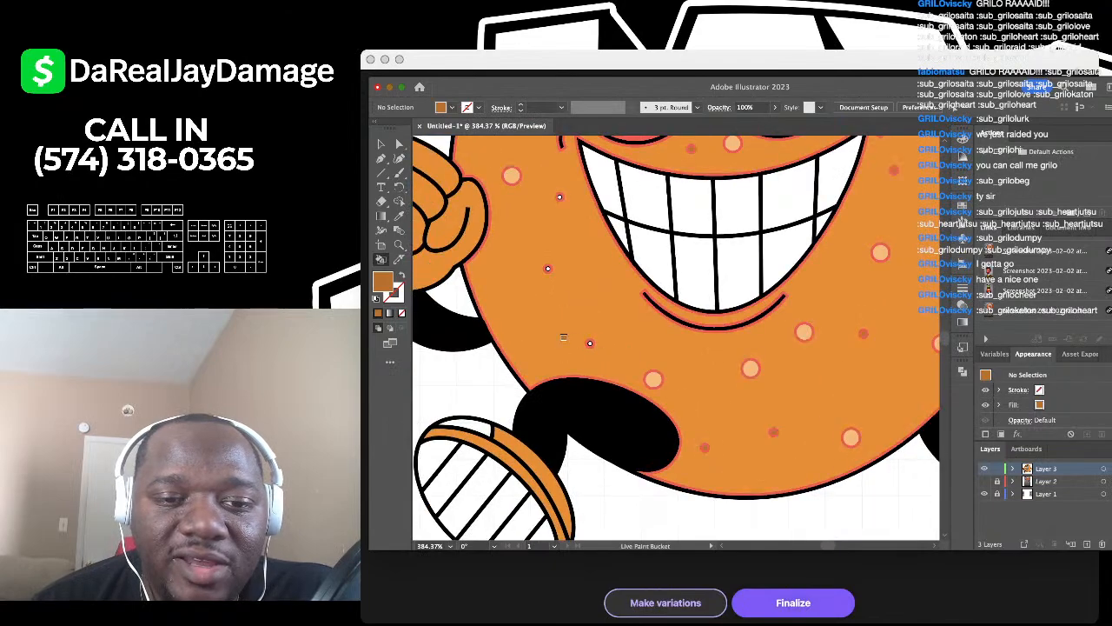
pyautogui.scroll(3, 563, 337)
pyautogui.scroll(5, 619, 341)
pyautogui.click(631, 350)
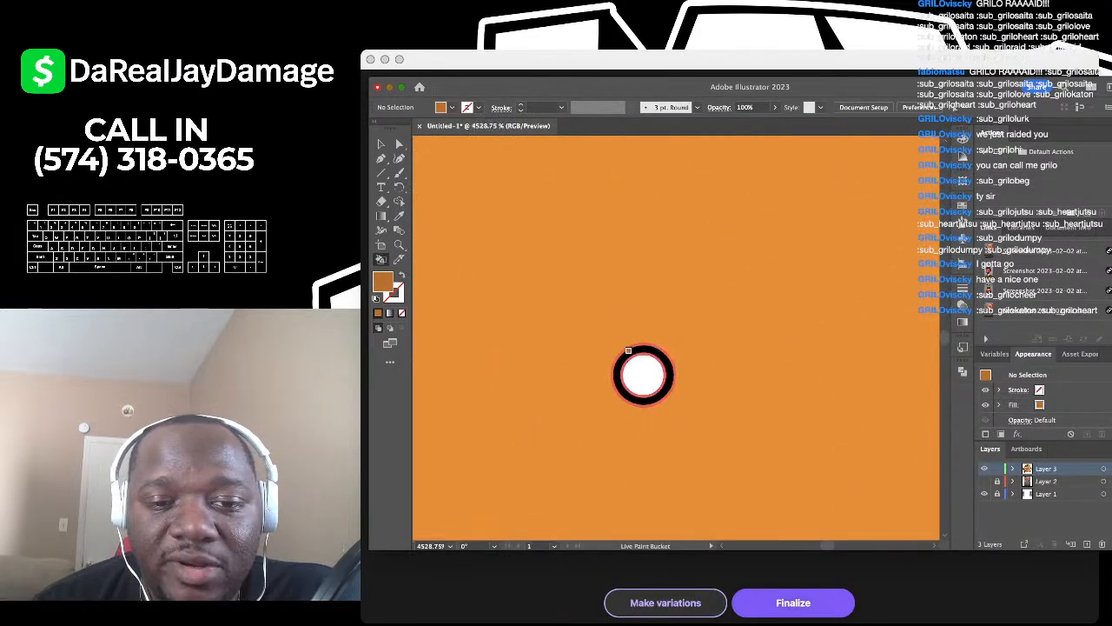
pyautogui.click(641, 372)
# Step: Paint the last two small spots, between the raised fist and the mouth, brownish orange, outlines included
pyautogui.scroll(-5, 641, 372)
pyautogui.scroll(3, 583, 291)
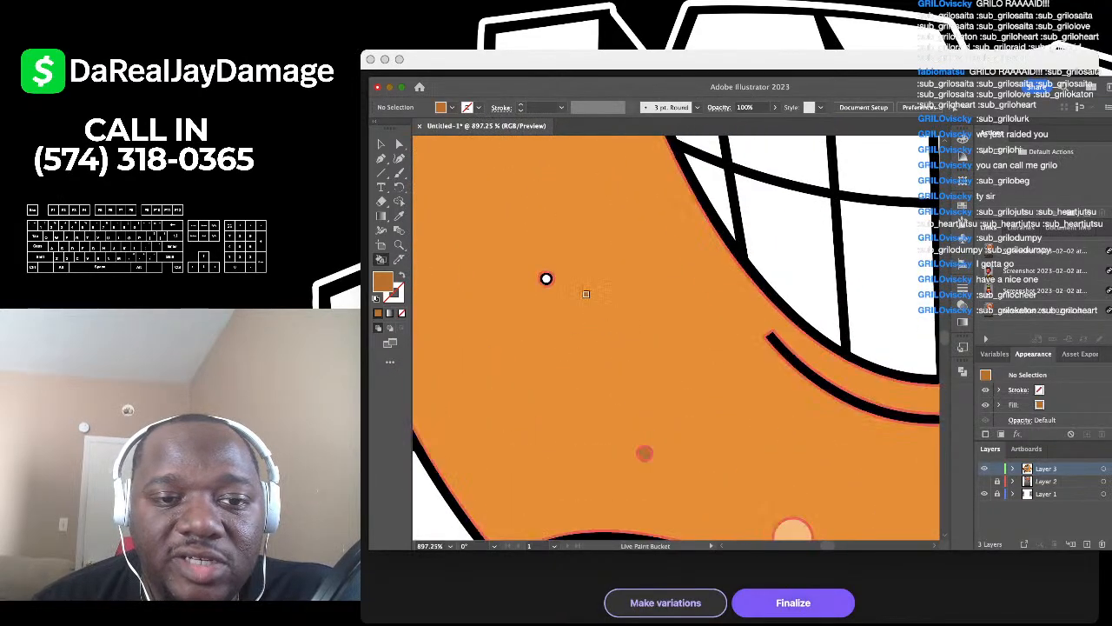
pyautogui.click(520, 266)
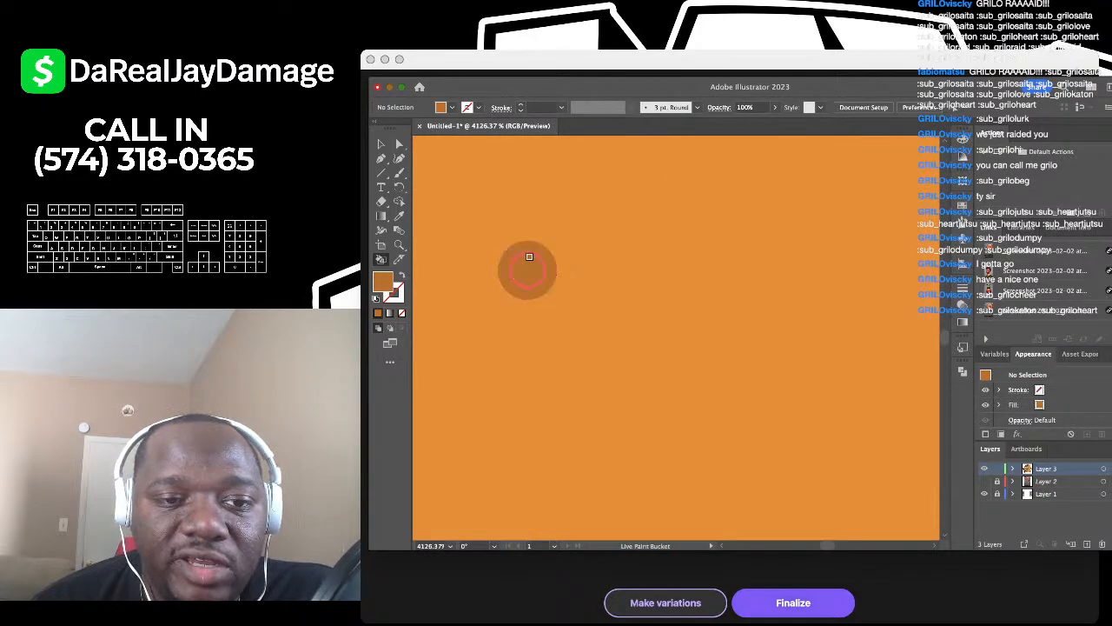
pyautogui.scroll(-3, 546, 266)
pyautogui.scroll(-4, 529, 255)
pyautogui.scroll(4, 518, 335)
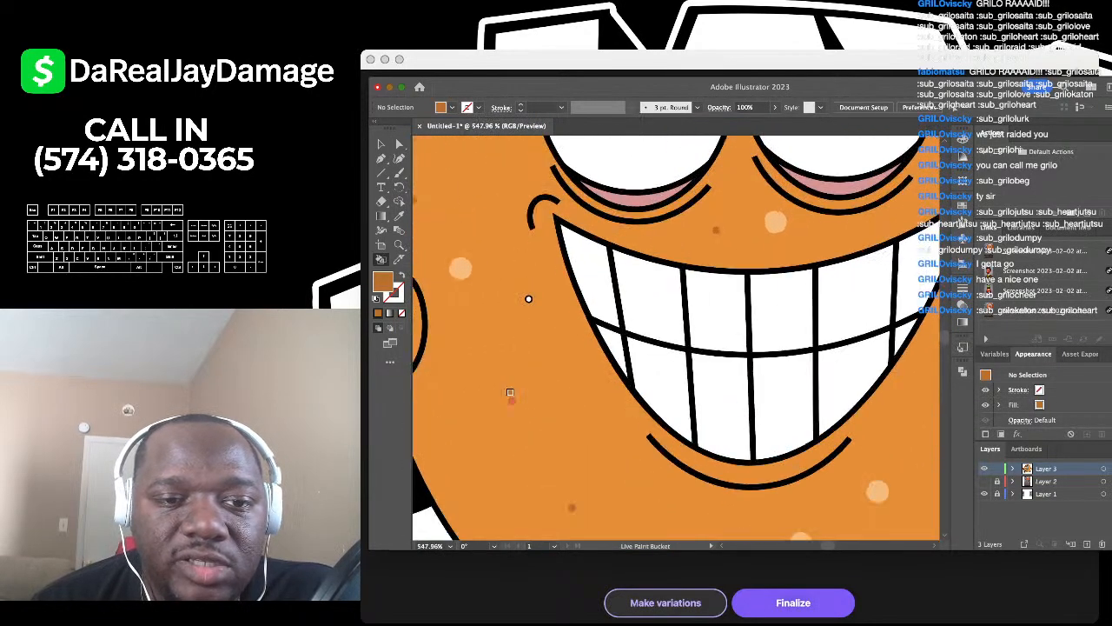
pyautogui.scroll(4, 544, 291)
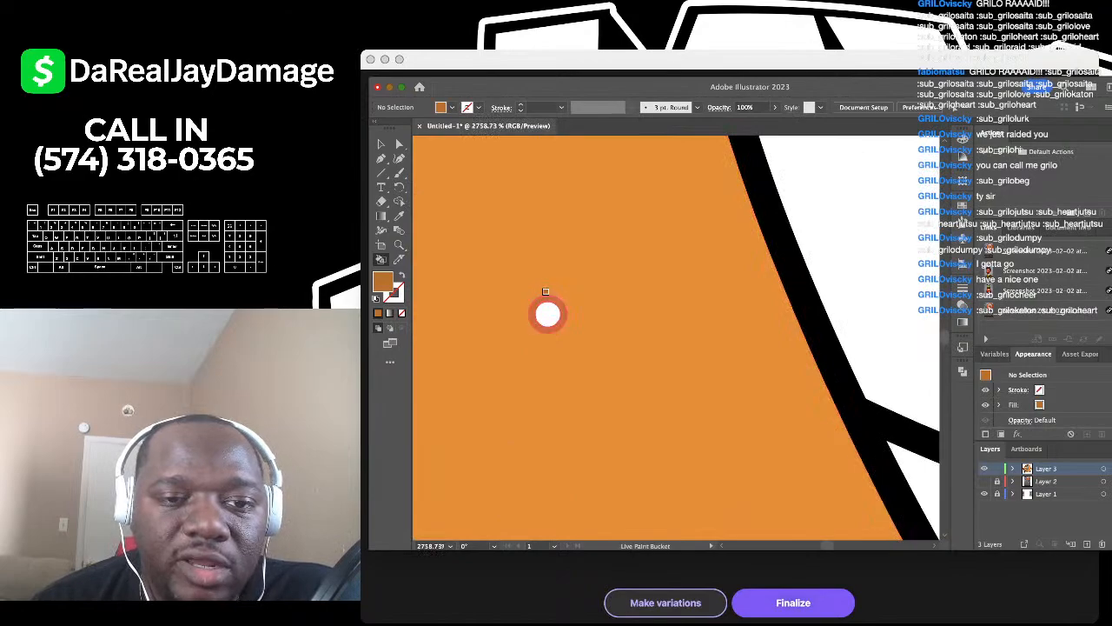
pyautogui.scroll(-10, 544, 313)
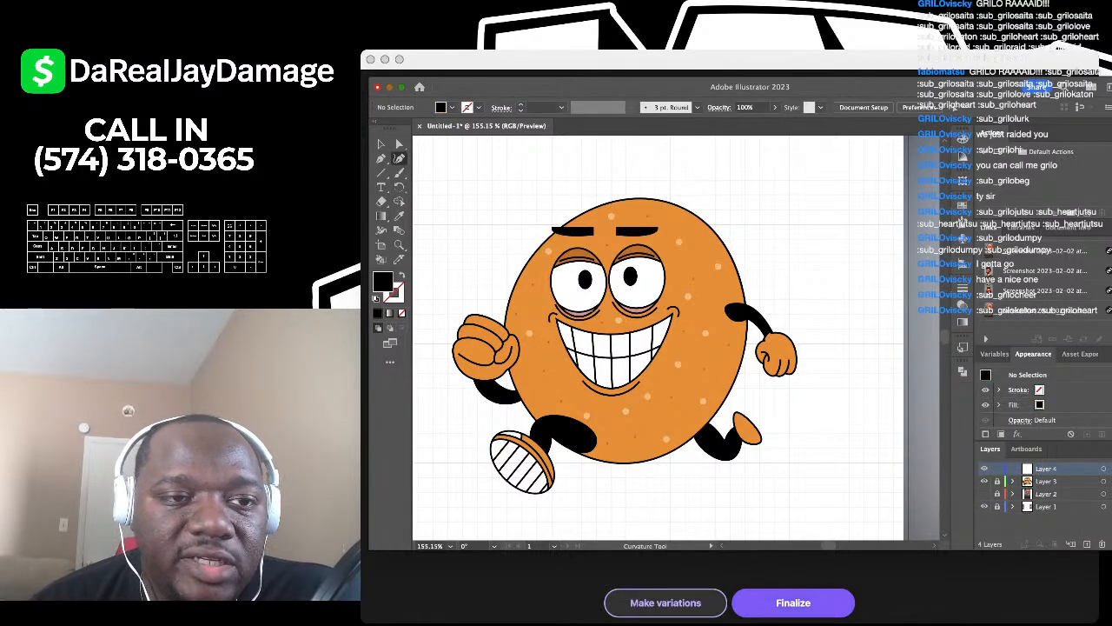
# Step: Trace the upper body outline from the top of the head to the lowered arm with the Curvature tool
pyautogui.scroll(10, 593, 278)
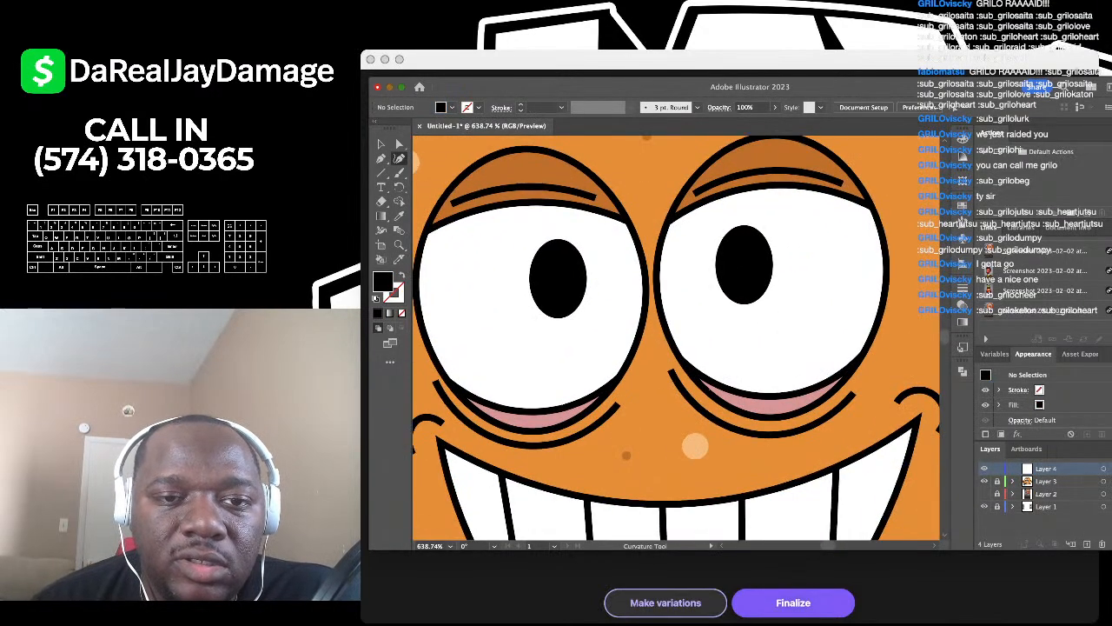
pyautogui.hscroll(-1, 593, 278)
pyautogui.scroll(-4, 598, 252)
pyautogui.scroll(-6, 608, 218)
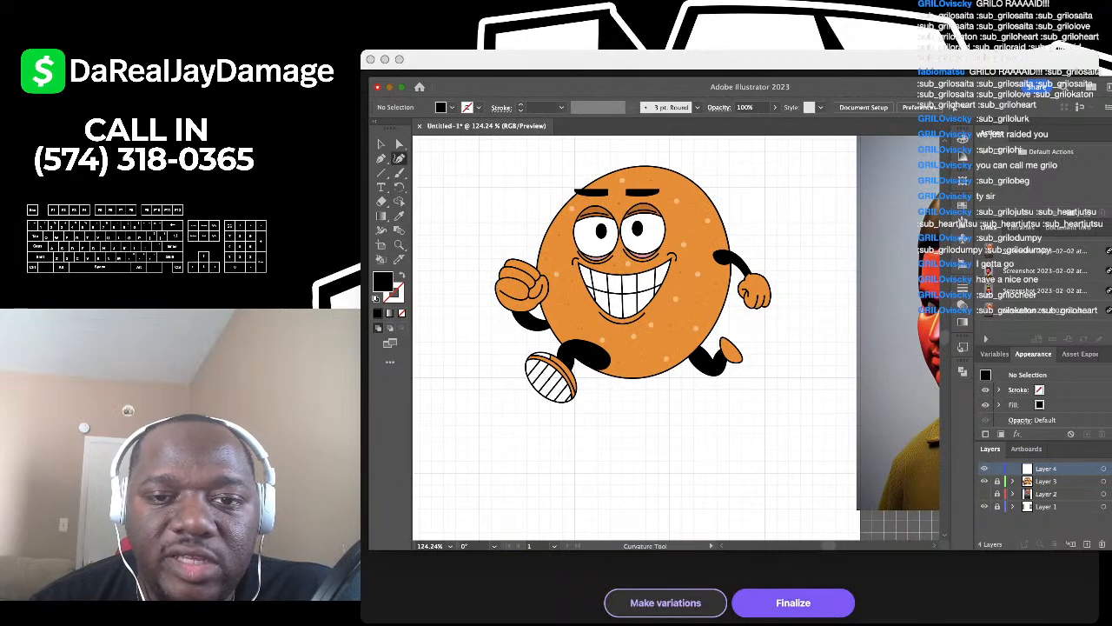
pyautogui.scroll(8, 682, 202)
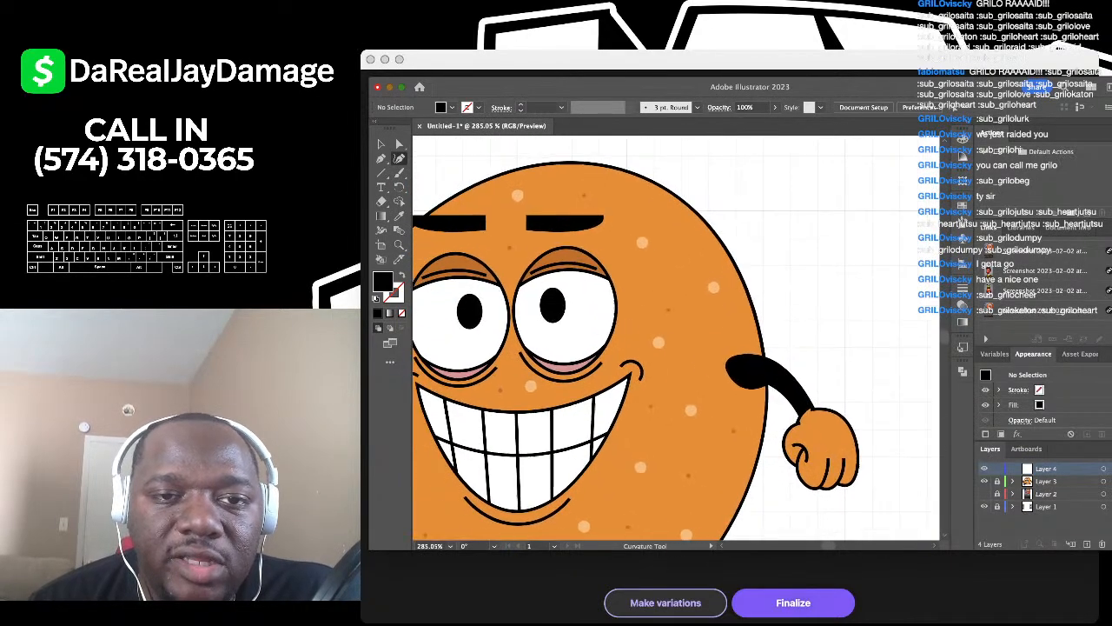
pyautogui.scroll(3, 675, 339)
pyautogui.hscroll(-2, 675, 339)
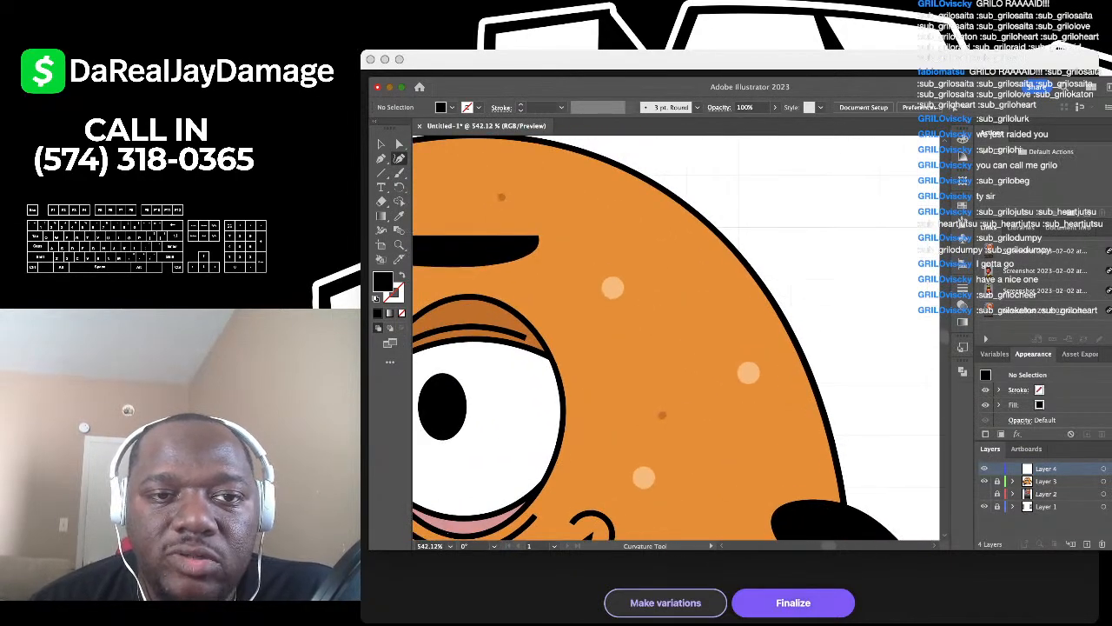
pyautogui.click(547, 141)
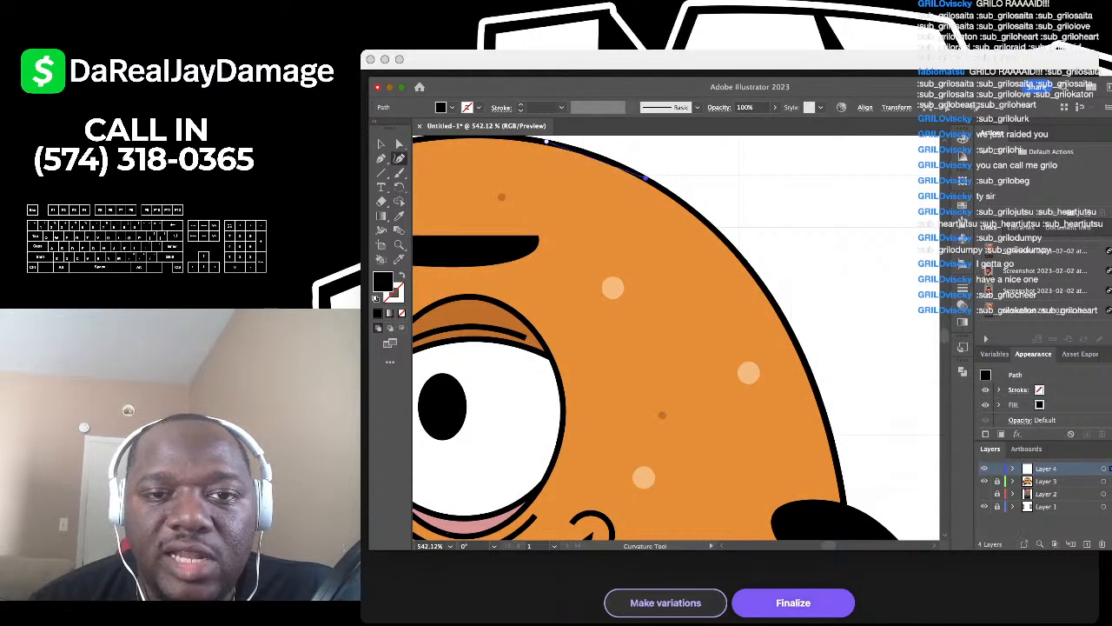
pyautogui.scroll(-2, 665, 338)
pyautogui.hscroll(2, 664, 338)
pyautogui.scroll(-2, 675, 339)
pyautogui.hscroll(2, 675, 339)
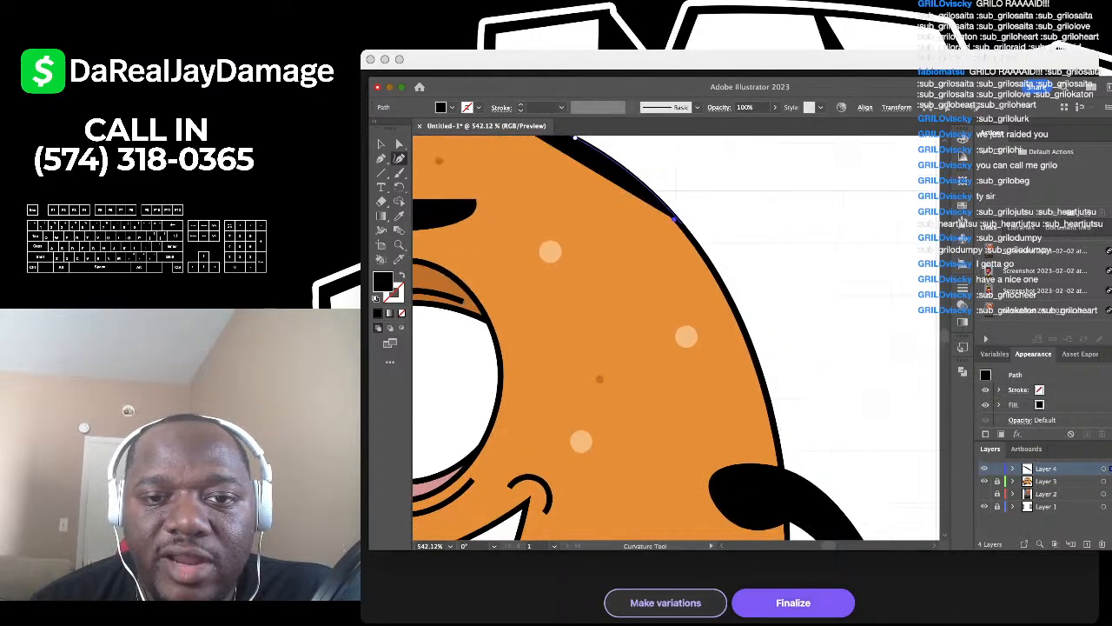
pyautogui.scroll(-3, 675, 339)
pyautogui.hscroll(1, 675, 339)
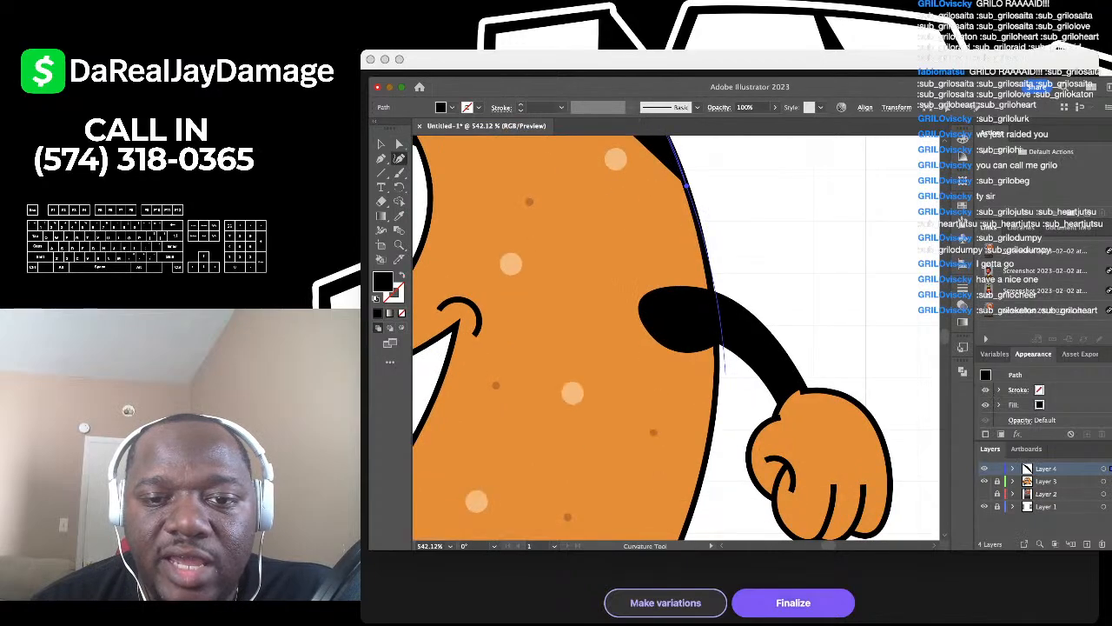
# Step: Continue the curved path along the body outline from the lowered arm, past the back leg, to the body's lowest point
pyautogui.scroll(-5, 675, 339)
pyautogui.hscroll(-1, 675, 339)
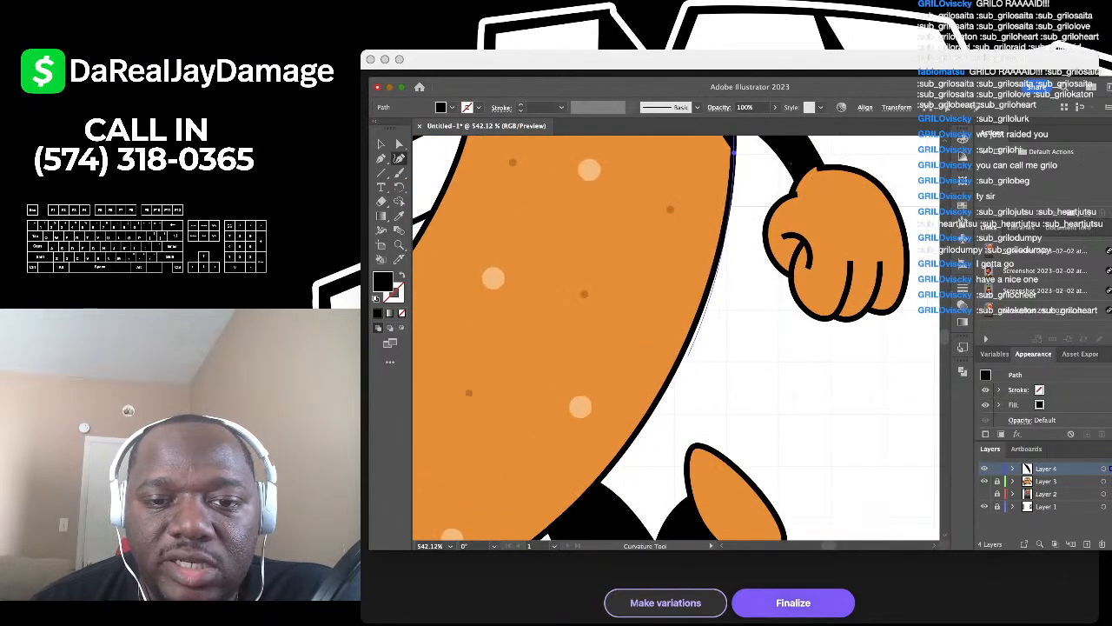
pyautogui.scroll(-3, 676, 338)
pyautogui.hscroll(-2, 675, 339)
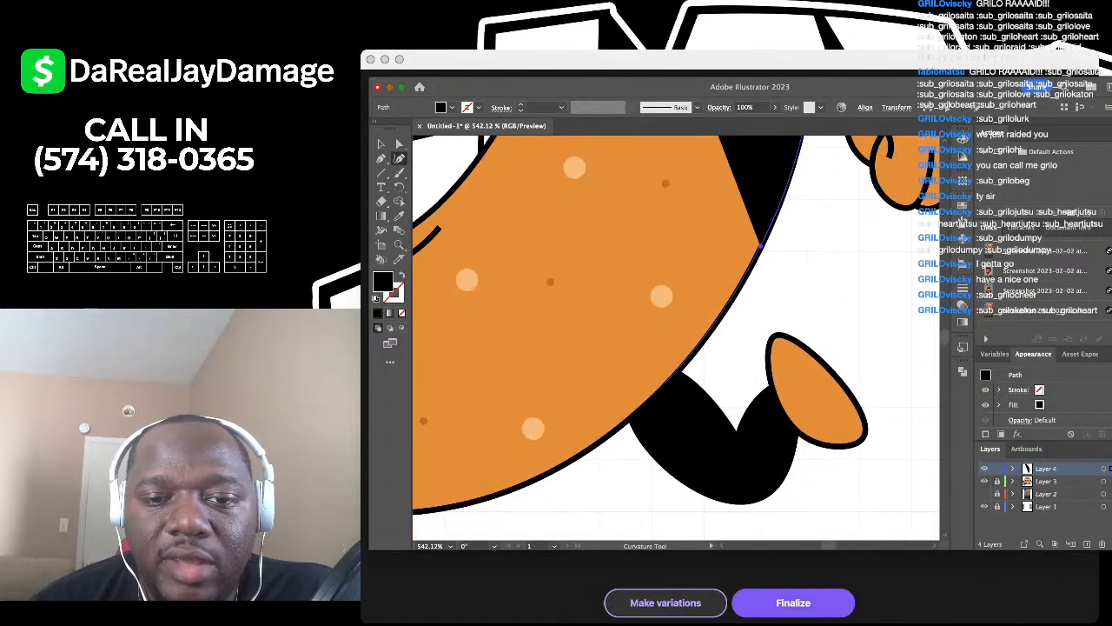
pyautogui.scroll(-3, 675, 339)
pyautogui.hscroll(-2, 675, 339)
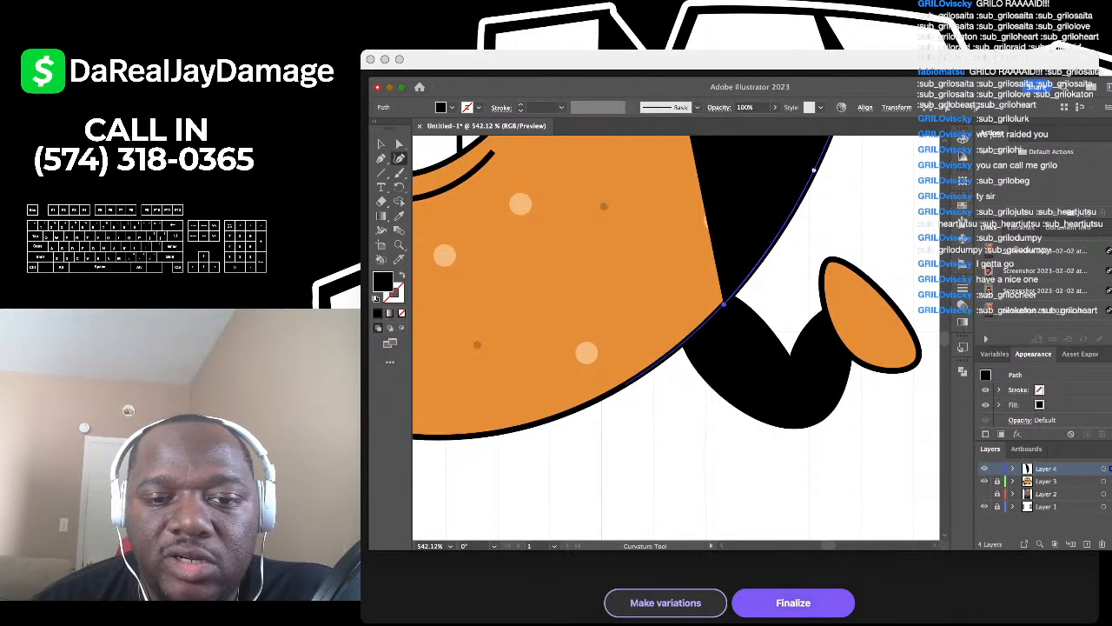
pyautogui.hscroll(-2, 675, 339)
pyautogui.scroll(-2, 675, 339)
pyautogui.click(607, 364)
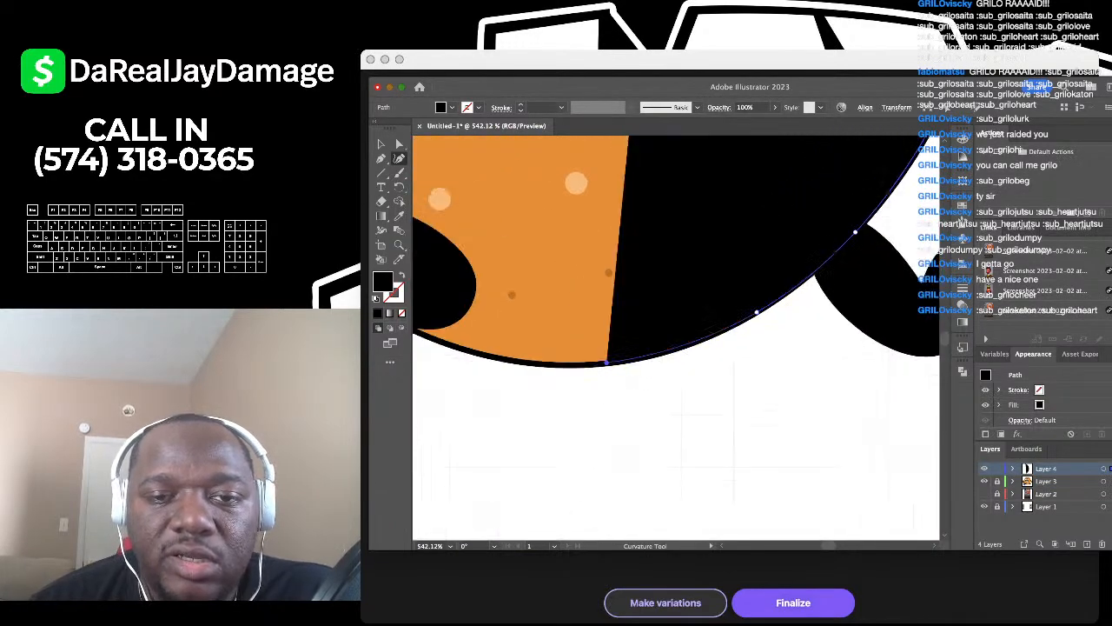
# Step: Close the body path with a straight Pen segment between its lower and upper ends
pyautogui.scroll(-10, 606, 366)
pyautogui.press('p')
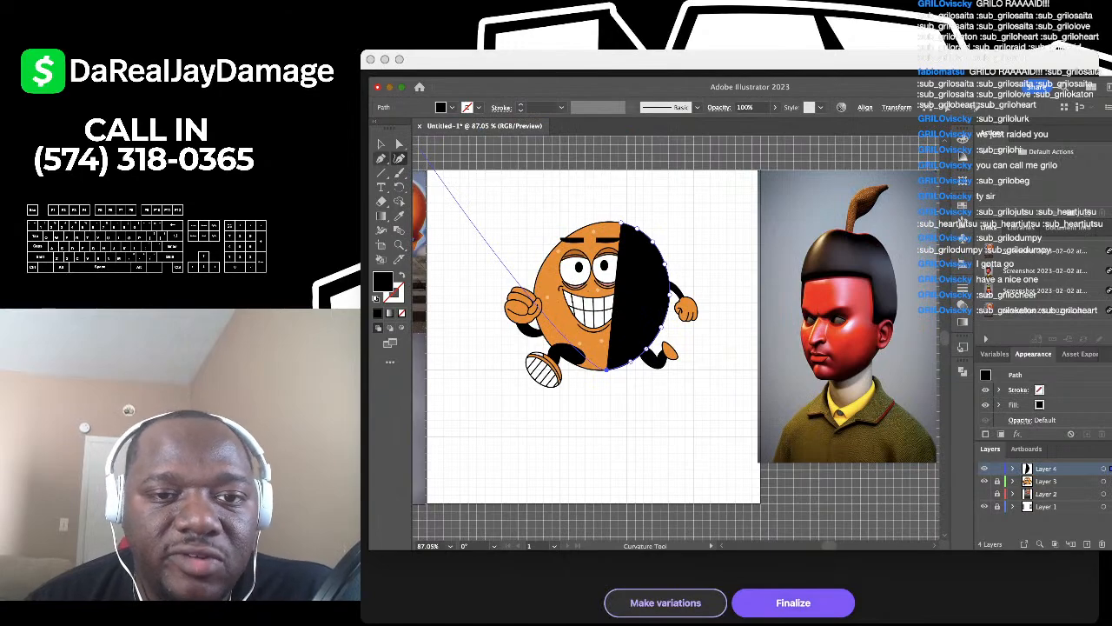
pyautogui.click(608, 369)
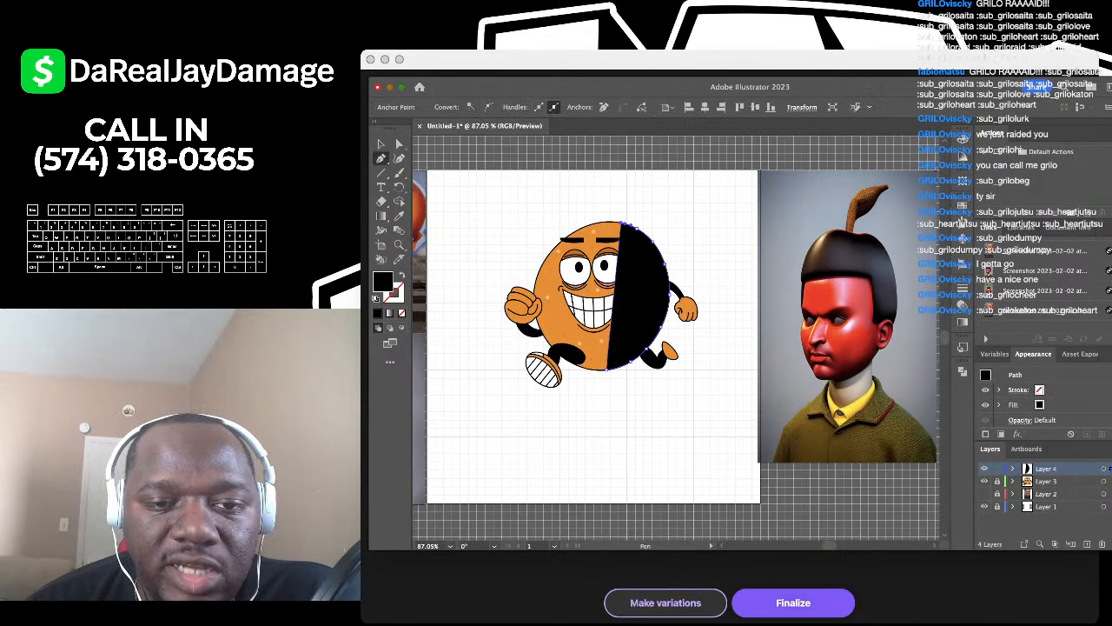
# Step: Bend the straight inner edge toward the lowered arm with the Curvature tool, making a crescent-shaped body shadow
pyautogui.click(399, 158)
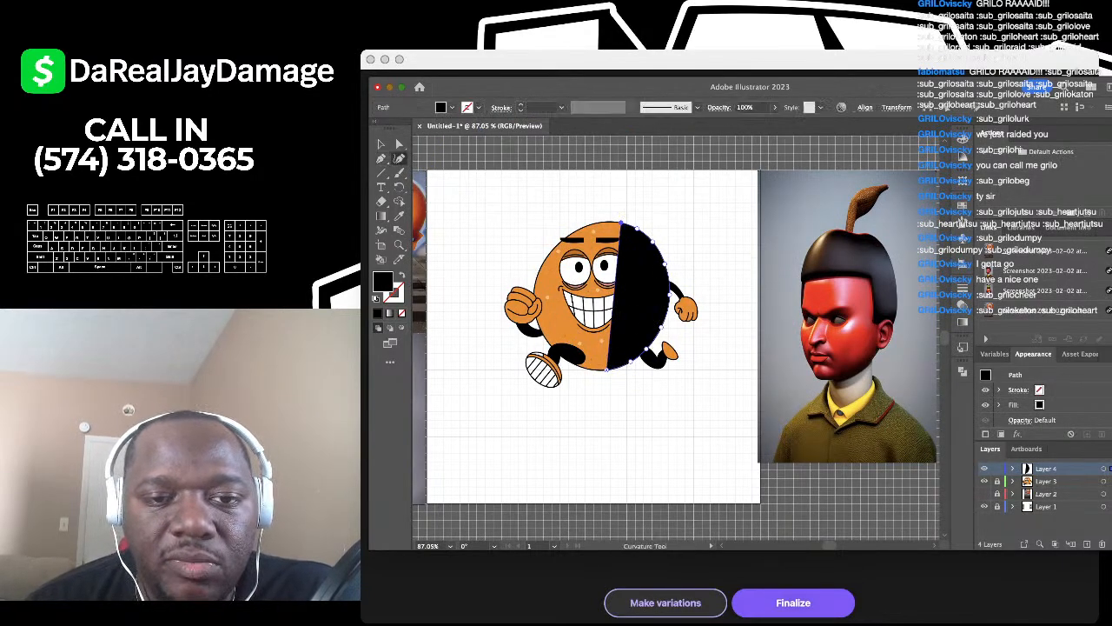
pyautogui.scroll(5, 666, 267)
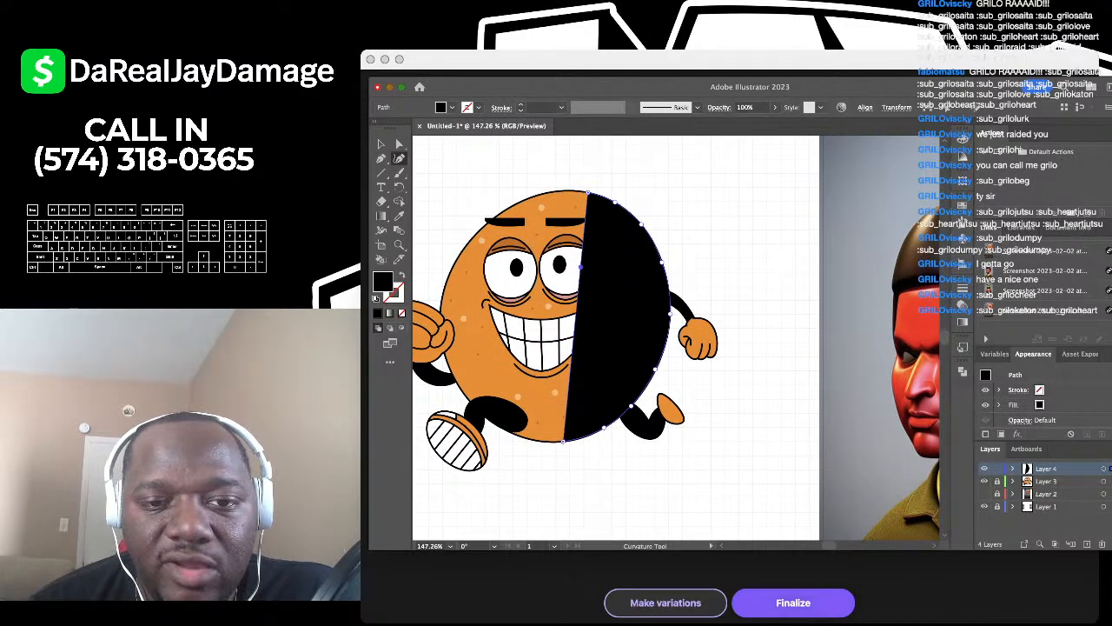
pyautogui.moveTo(580, 267); pyautogui.dragTo(645, 272)
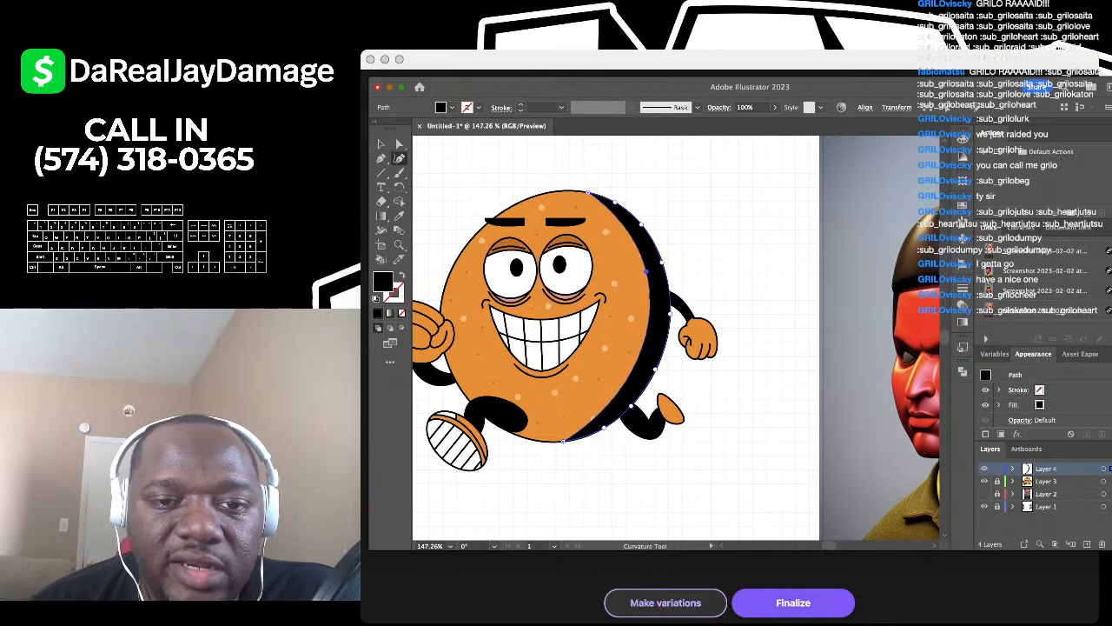
pyautogui.scroll(-5, 649, 271)
pyautogui.scroll(7, 645, 276)
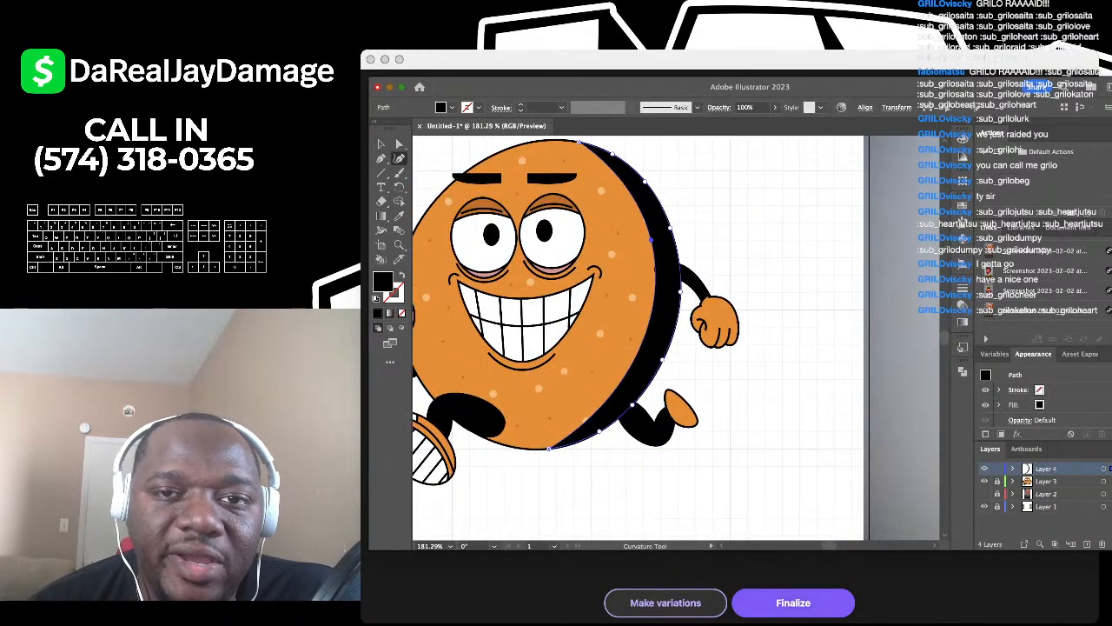
# Step: Set the crescent body shadow's opacity to 30% and deselect it
pyautogui.click(775, 107)
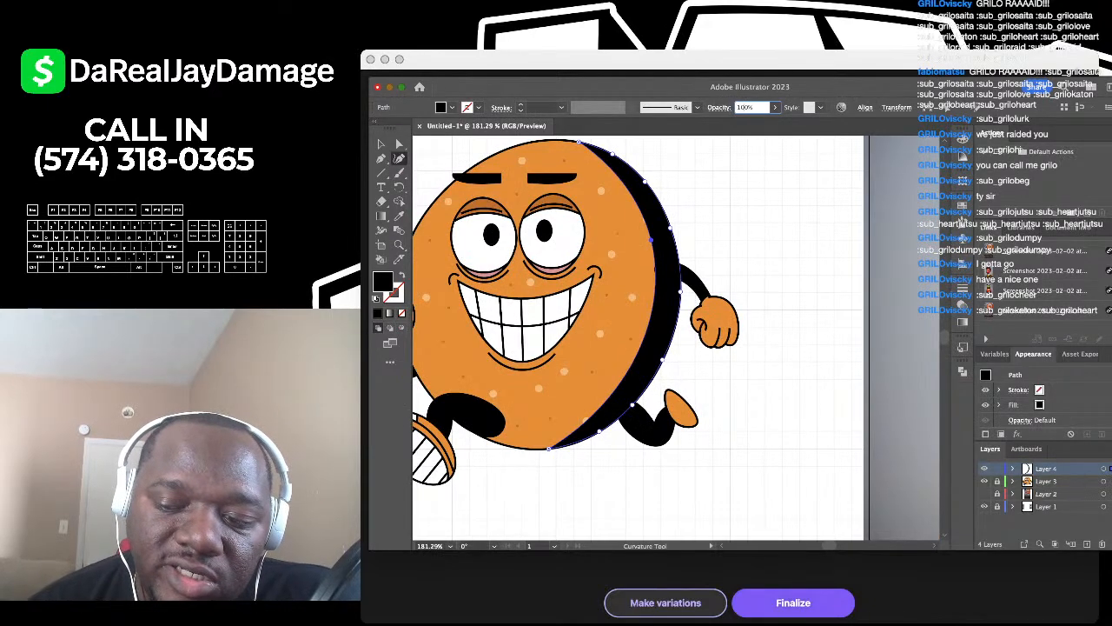
pyautogui.write('30')
pyautogui.press('Return')
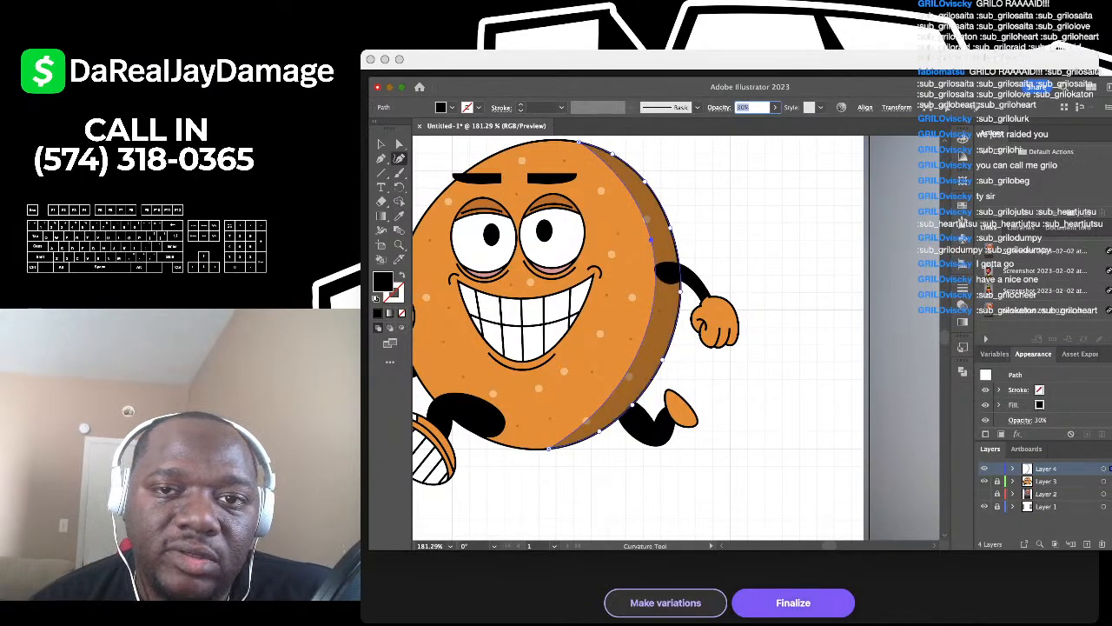
pyautogui.press('v')
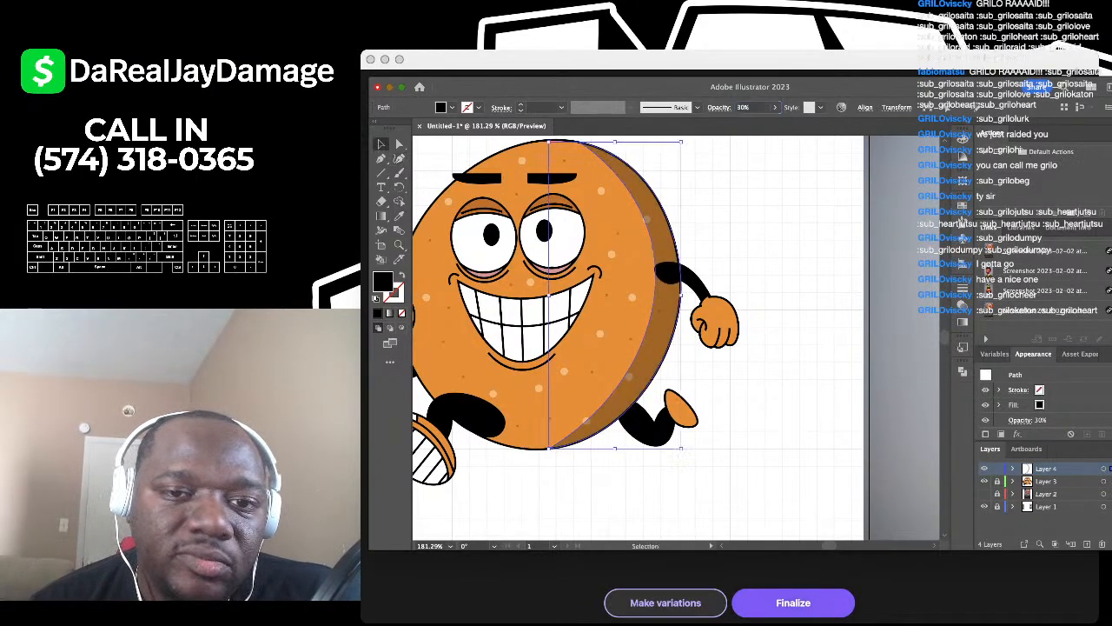
pyautogui.click(749, 261)
pyautogui.scroll(-5, 749, 261)
pyautogui.scroll(5, 695, 294)
pyautogui.scroll(-5, 676, 338)
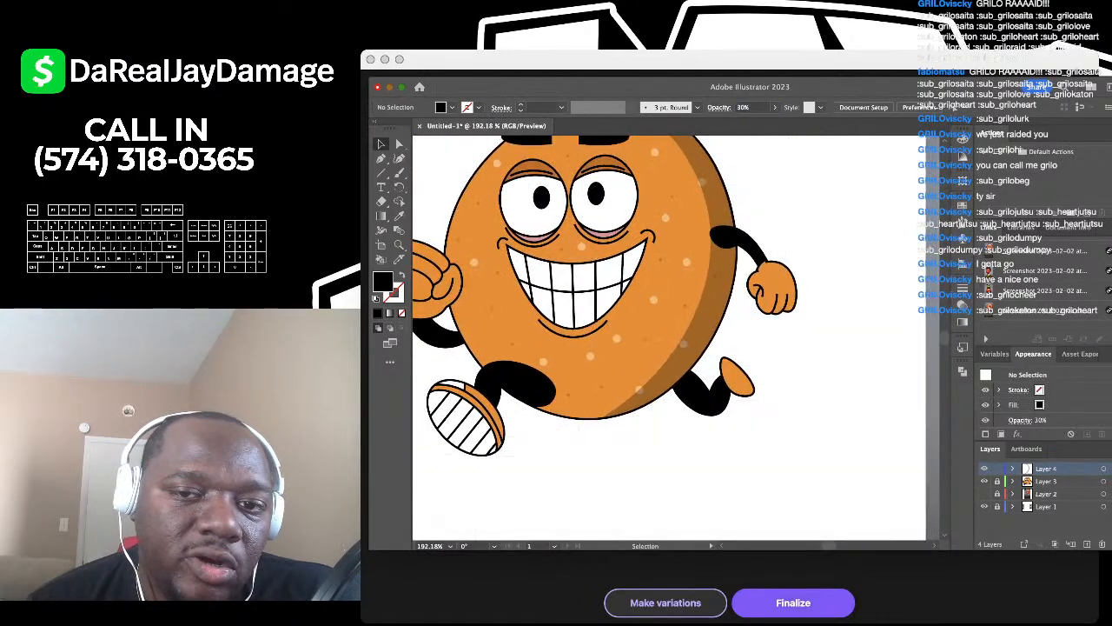
pyautogui.scroll(5, 676, 338)
# Step: Give the crescent body shadow the Soft Light blend mode and set its opacity to 60%
pyautogui.click(700, 381)
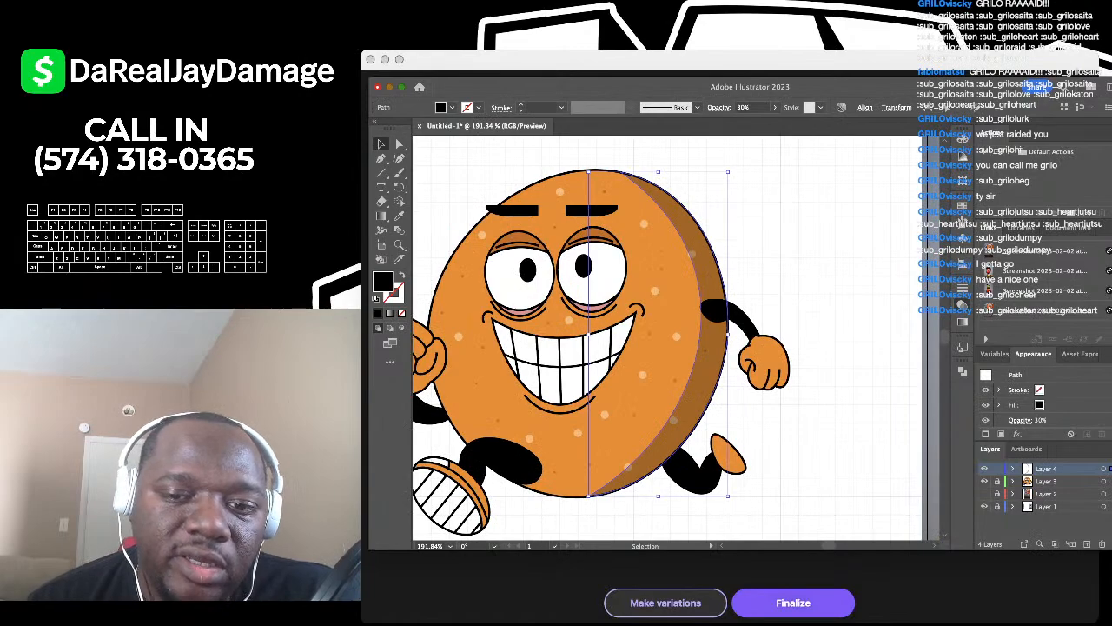
pyautogui.click(752, 234)
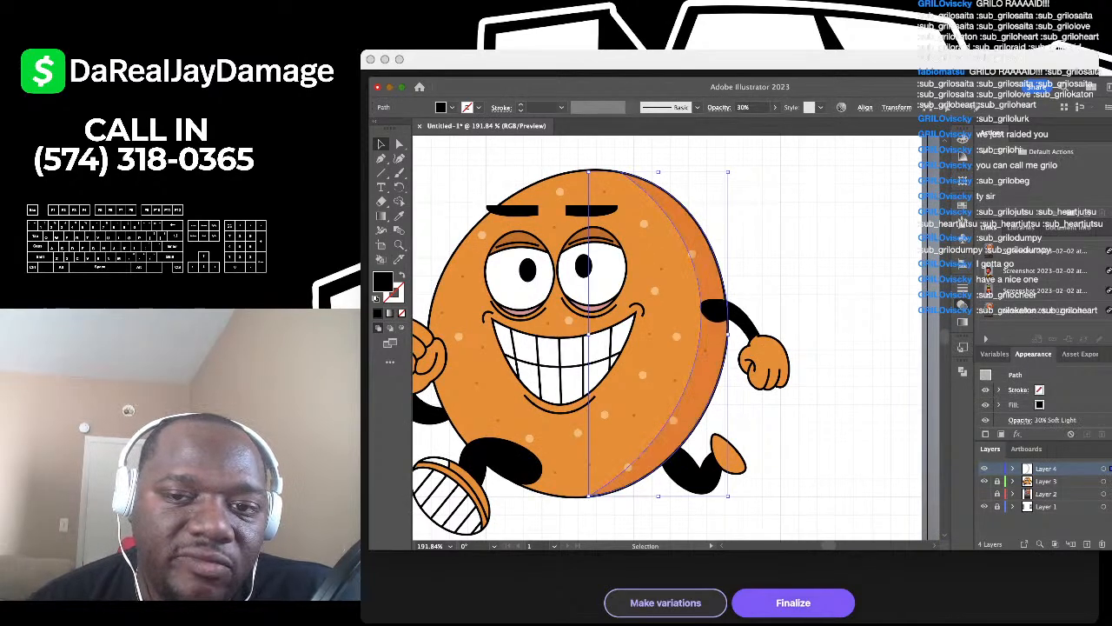
pyautogui.scroll(5, 728, 252)
pyautogui.scroll(-4, 747, 247)
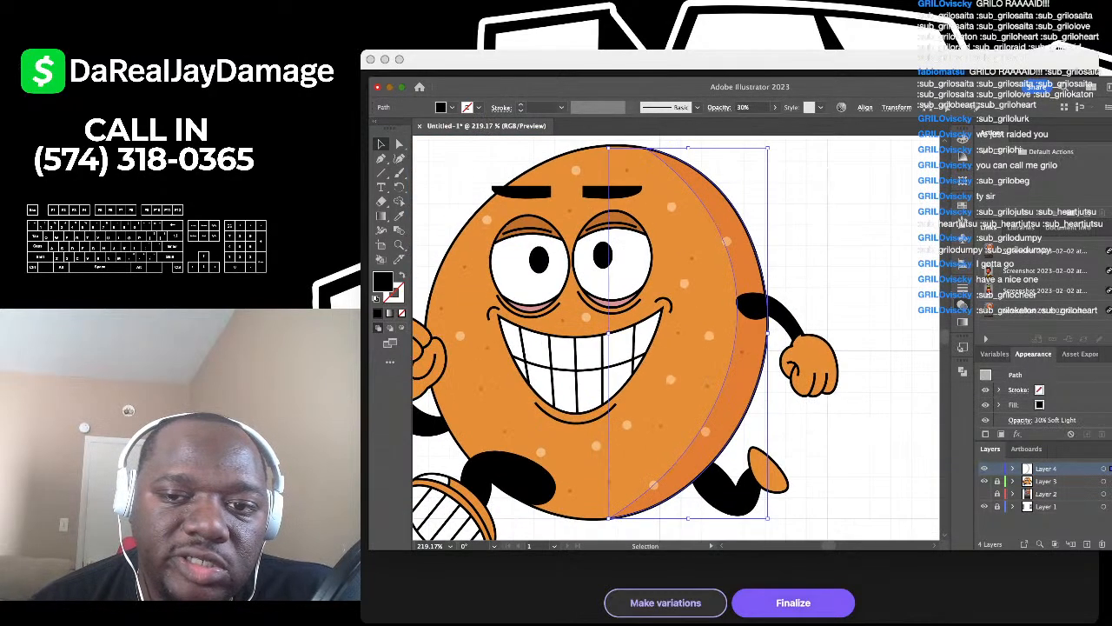
pyautogui.press('6')
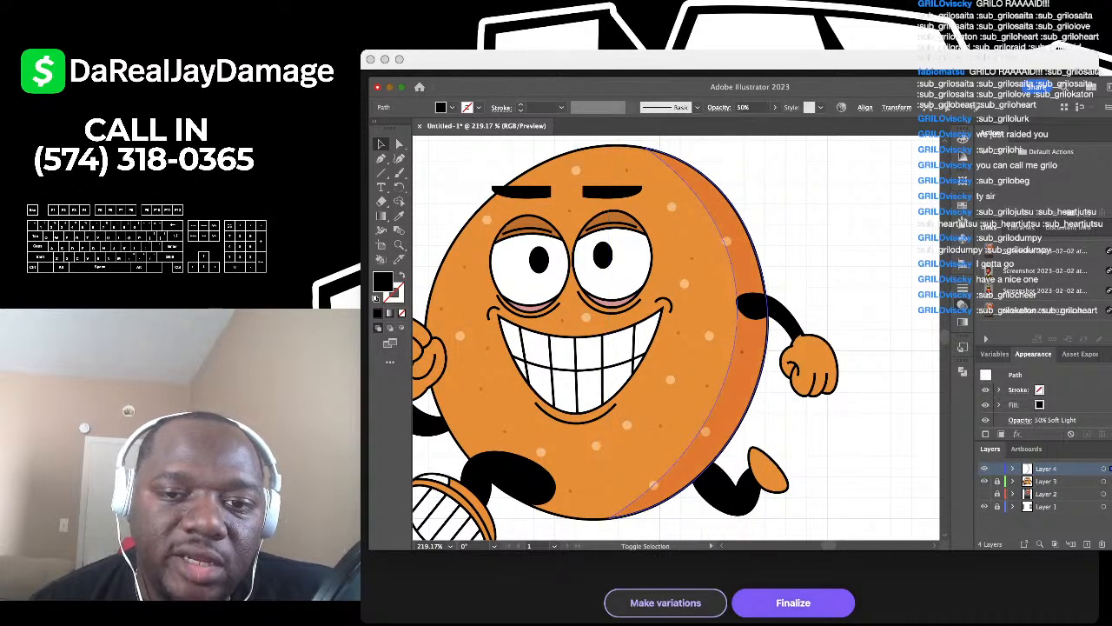
pyautogui.press('super+shift+a')
pyautogui.scroll(-4, 751, 254)
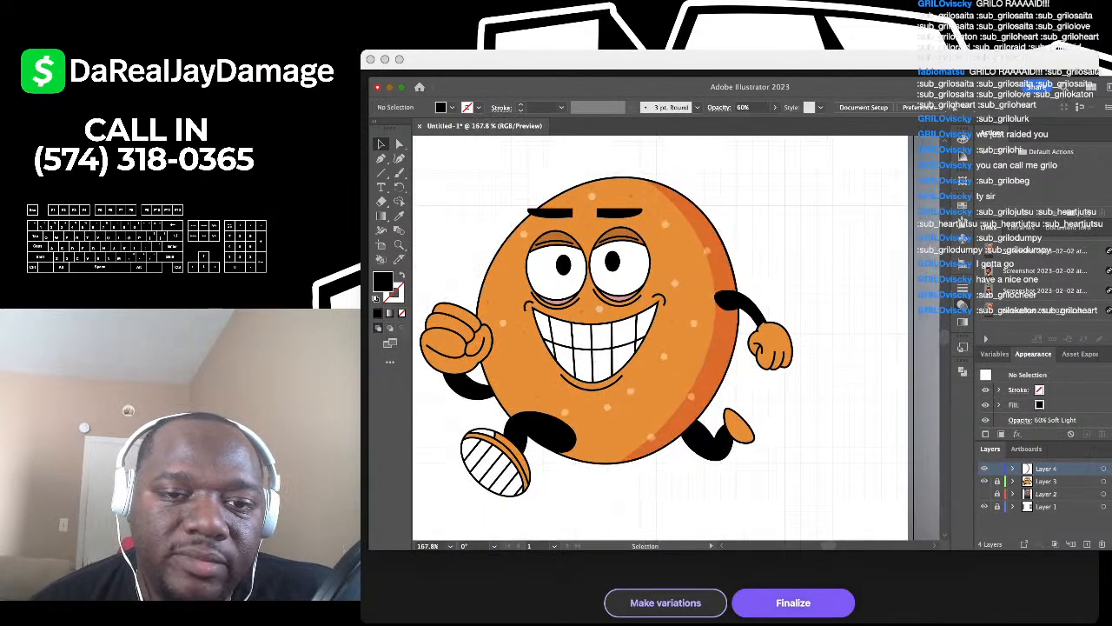
# Step: Start a Curvature path at the top of the eye nearest the raised fist and trace down its inner outline
pyautogui.click(399, 158)
pyautogui.scroll(10, 589, 226)
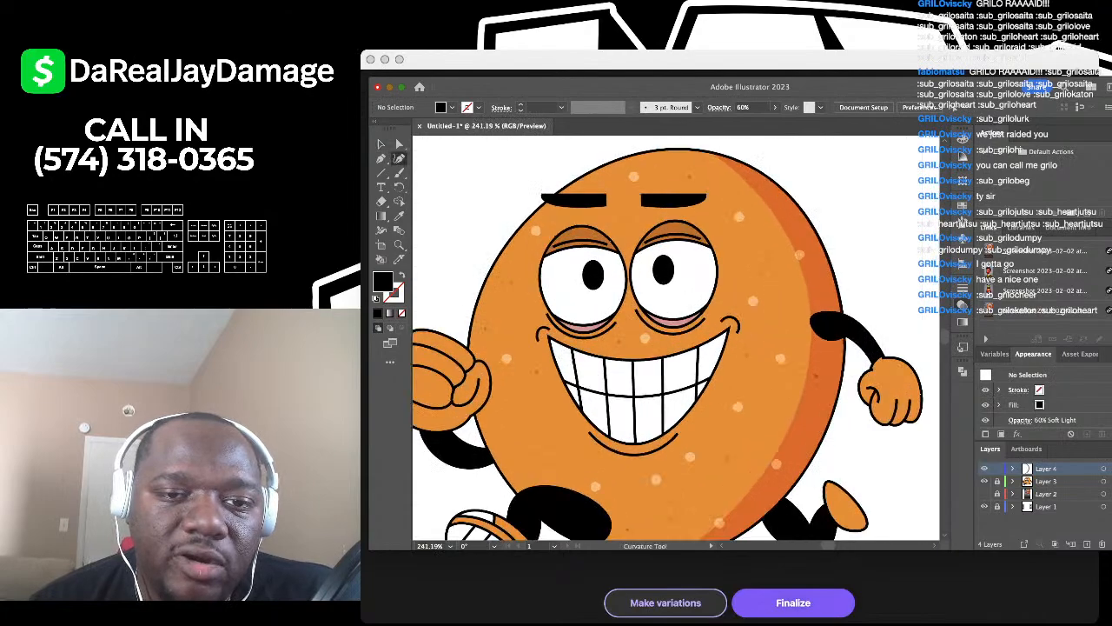
pyautogui.scroll(4, 588, 226)
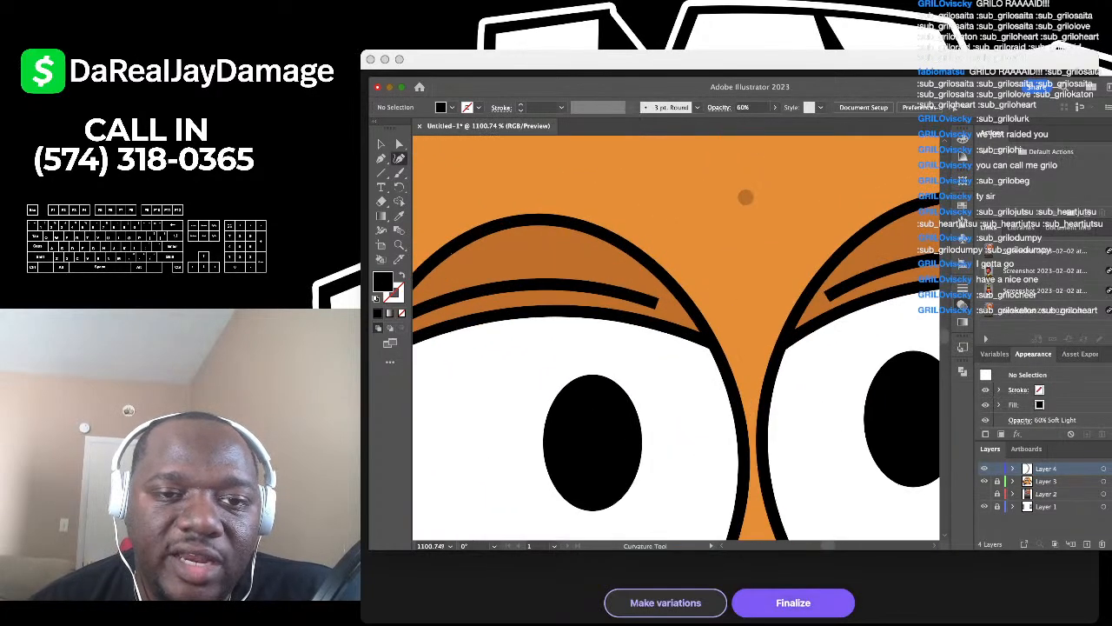
pyautogui.click(546, 218)
pyautogui.click(606, 236)
pyautogui.scroll(-1, 605, 236)
pyautogui.hscroll(1, 606, 237)
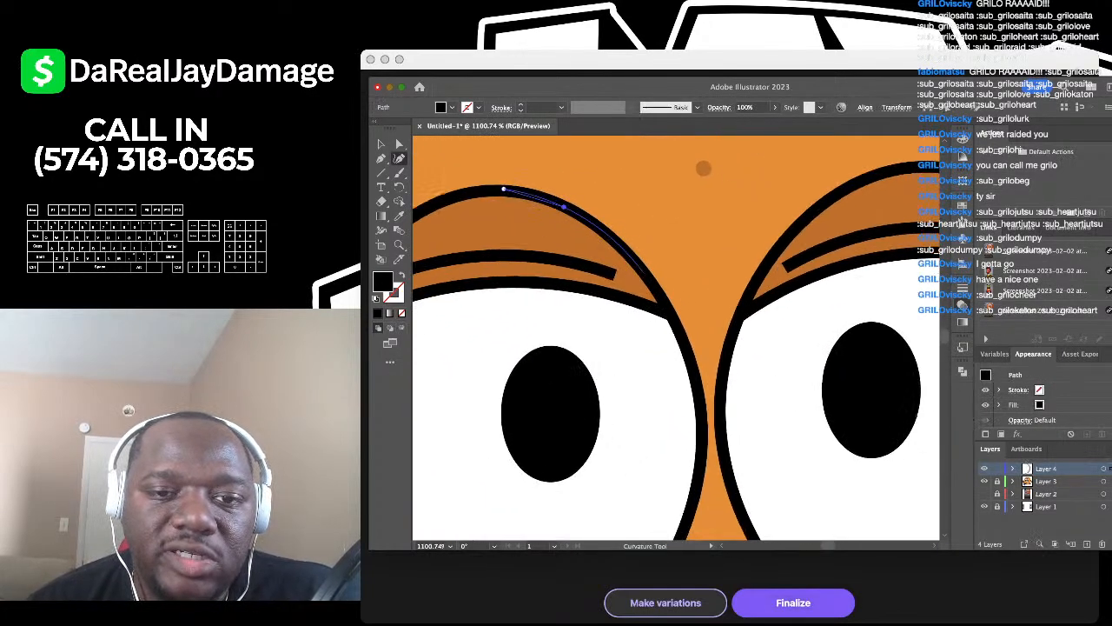
pyautogui.click(648, 275)
pyautogui.scroll(-2, 648, 275)
pyautogui.click(678, 299)
pyautogui.scroll(-3, 678, 299)
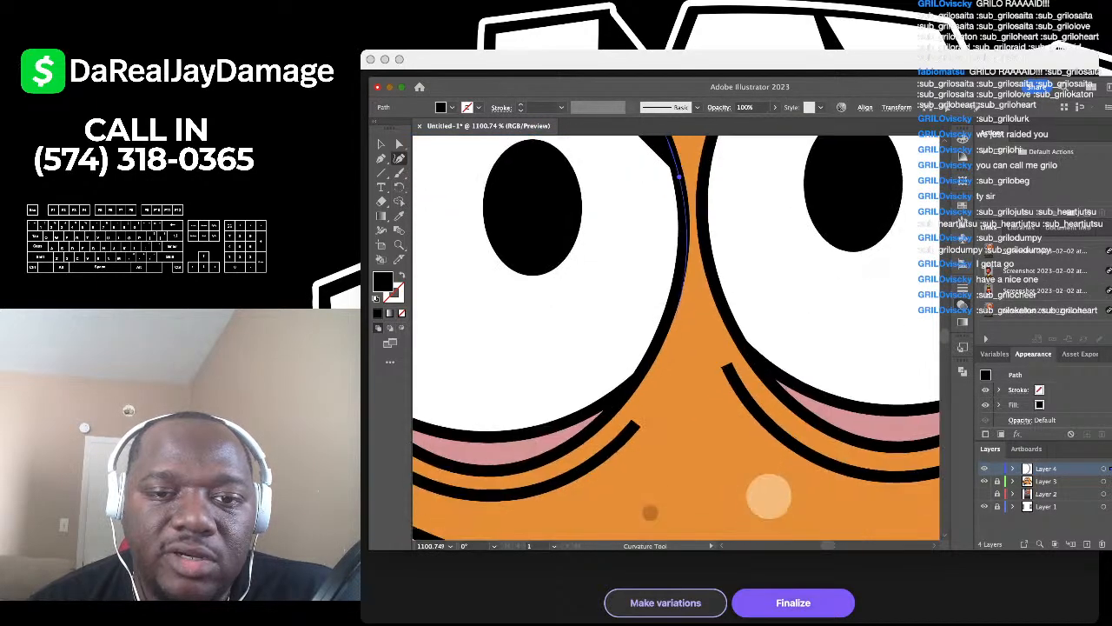
# Step: Continue the eye path along the lower inner outline to the bottom of the pink lower lid
pyautogui.click(664, 329)
pyautogui.click(619, 402)
pyautogui.scroll(-1, 620, 402)
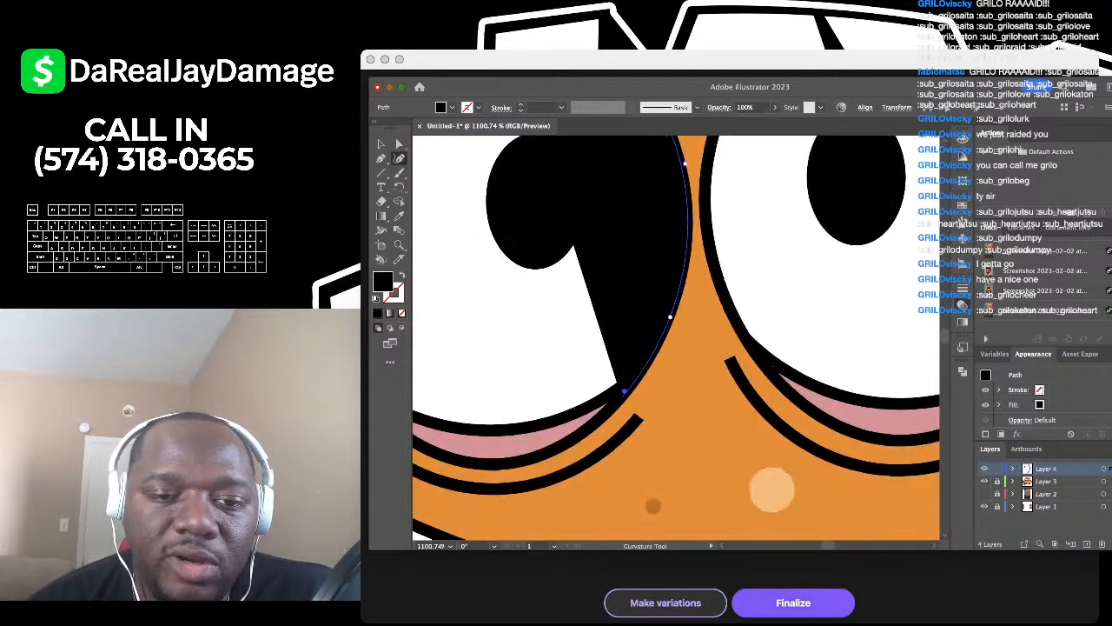
pyautogui.scroll(-2, 623, 393)
pyautogui.click(602, 391)
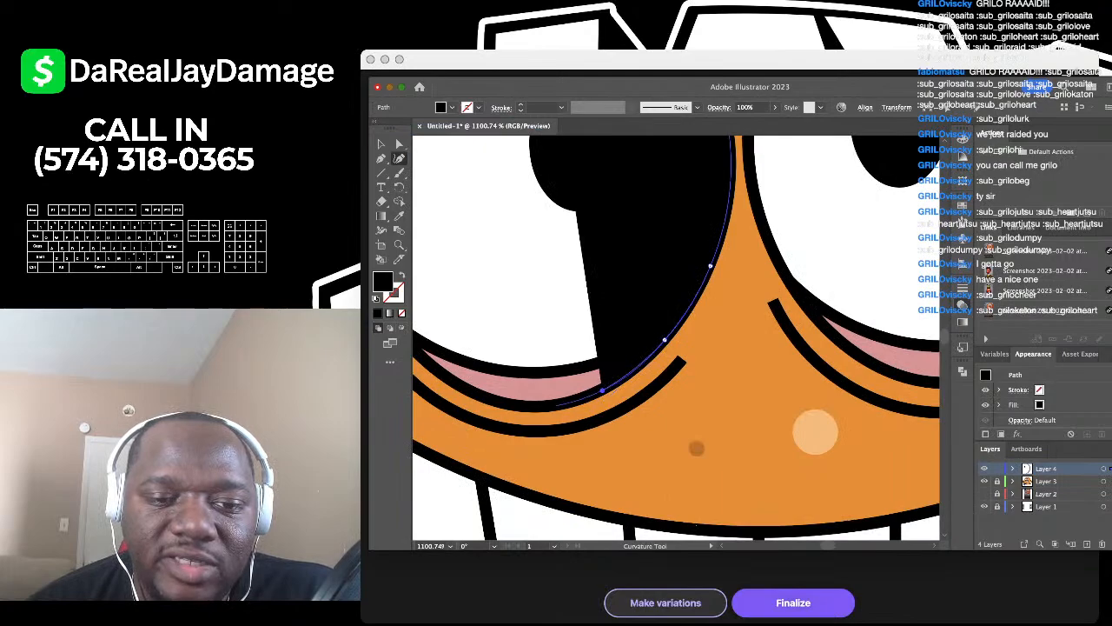
pyautogui.click(541, 408)
# Step: Extend the eye path slightly outward at its upper end with the Pen tool and close it with a straight segment
pyautogui.scroll(-5, 542, 408)
pyautogui.scroll(2, 542, 408)
pyautogui.click(380, 158)
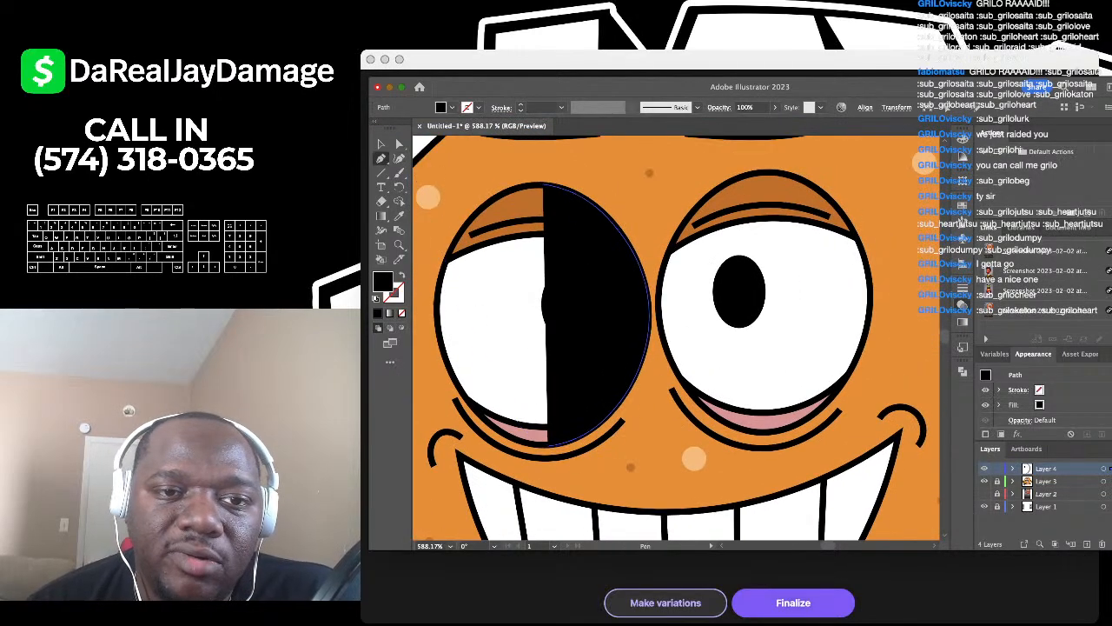
pyautogui.click(543, 184)
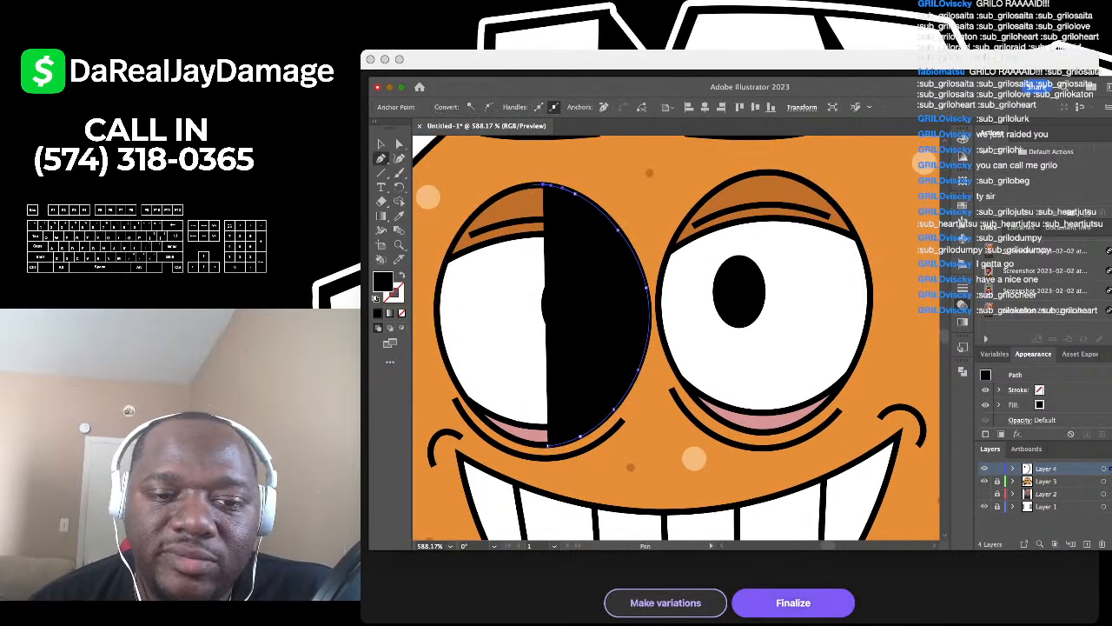
pyautogui.click(530, 185)
pyautogui.click(547, 446)
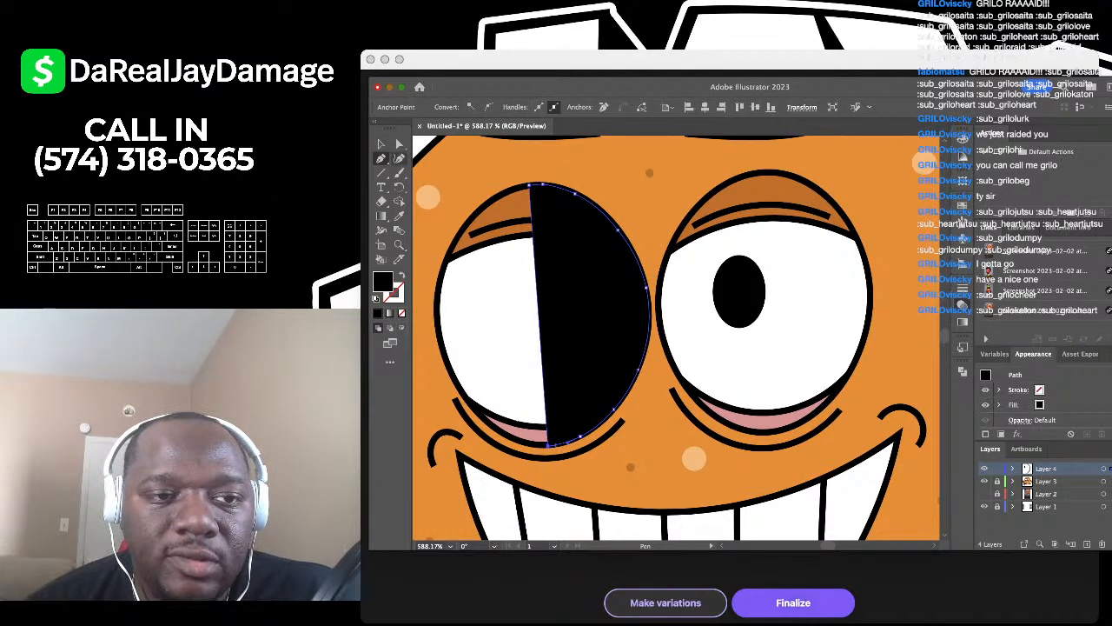
# Step: Bend the straight edge of the first eye's black shape toward its inner outline with the Curvature tool, forming a crescent
pyautogui.click(398, 158)
pyautogui.moveTo(538, 291); pyautogui.dragTo(618, 291)
pyautogui.moveTo(617, 291); pyautogui.dragTo(471, 293)
# Step: Start a Curvature path at the top of the other eye and trace down the upper half of its outer outline
pyautogui.scroll(4, 606, 179)
pyautogui.click(616, 172)
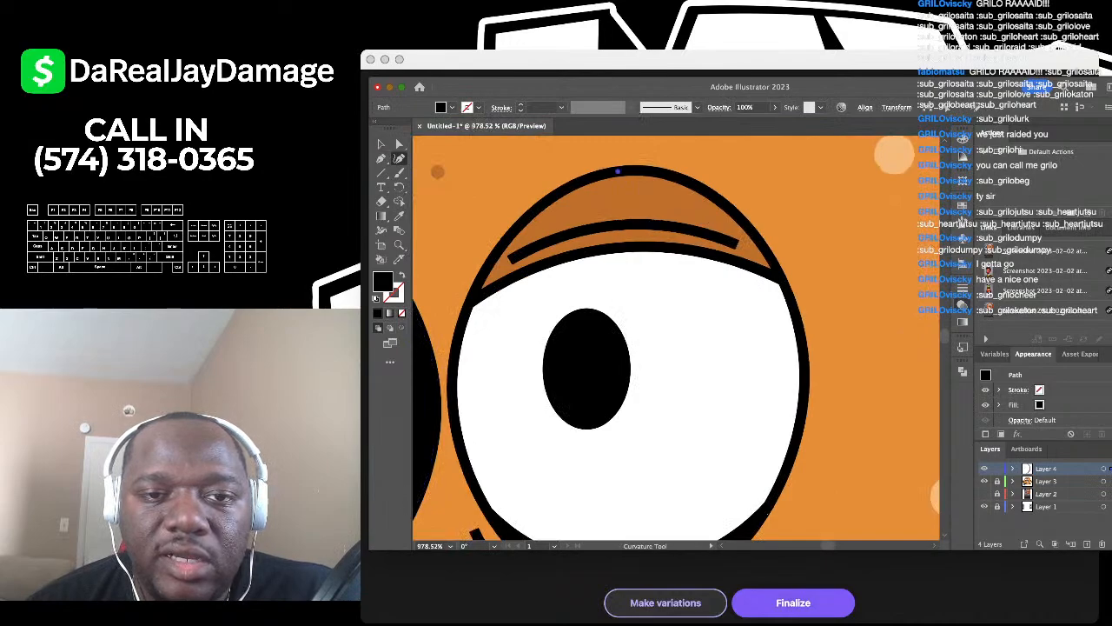
pyautogui.click(663, 177)
pyautogui.hscroll(1, 663, 177)
pyautogui.hscroll(3, 663, 178)
pyautogui.click(673, 235)
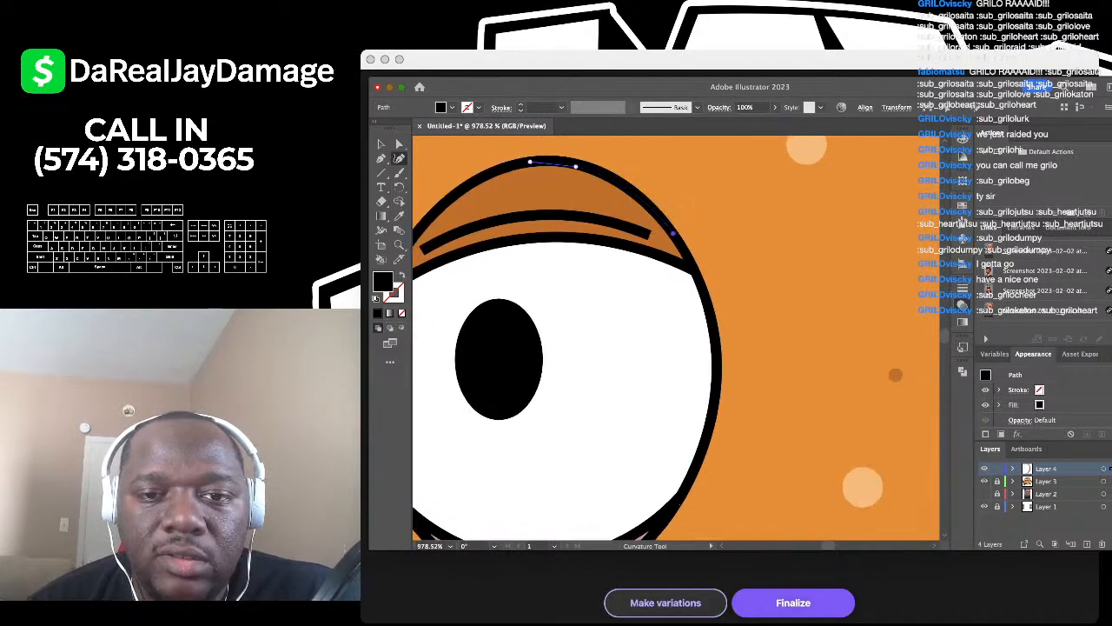
pyautogui.scroll(-3, 673, 235)
pyautogui.click(709, 275)
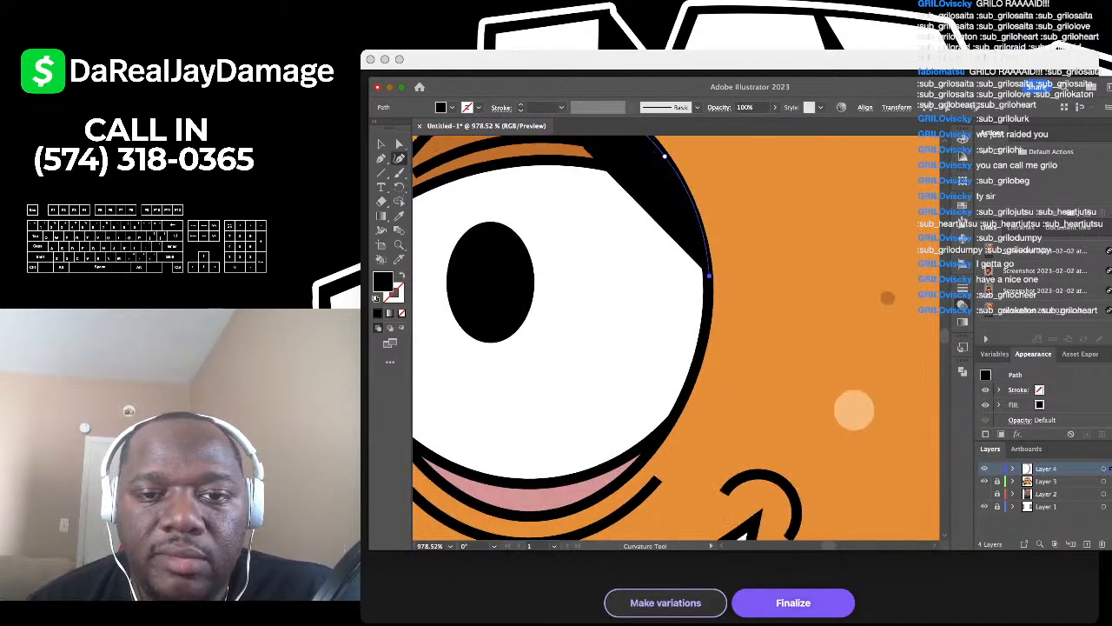
# Step: Continue the second eye's path along the lower outer outline to the bottom of the pink lower lid
pyautogui.scroll(-3, 709, 274)
pyautogui.click(686, 321)
pyautogui.scroll(-2, 686, 320)
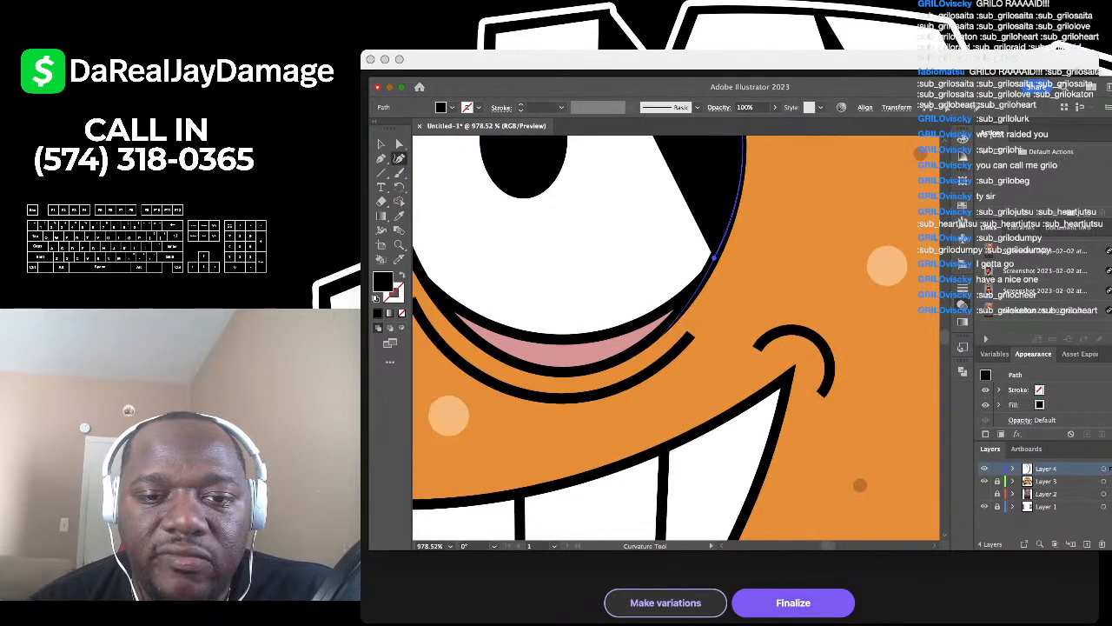
pyautogui.click(654, 332)
pyautogui.click(617, 359)
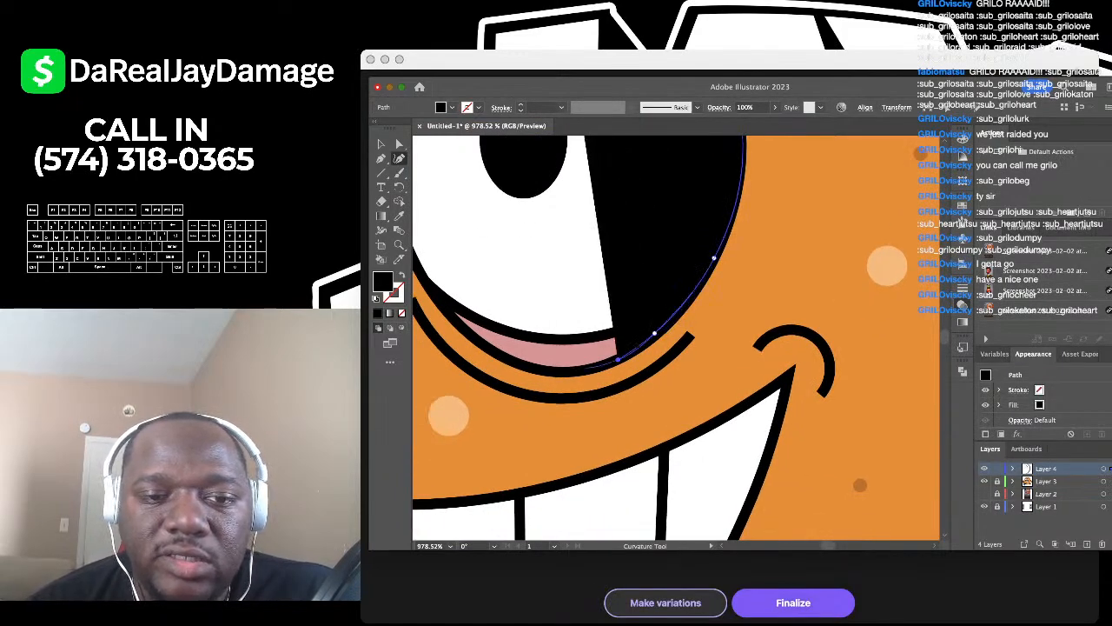
pyautogui.click(577, 369)
# Step: Close the second eye's path with a straight Pen segment between its top and bottom ends
pyautogui.click(399, 173)
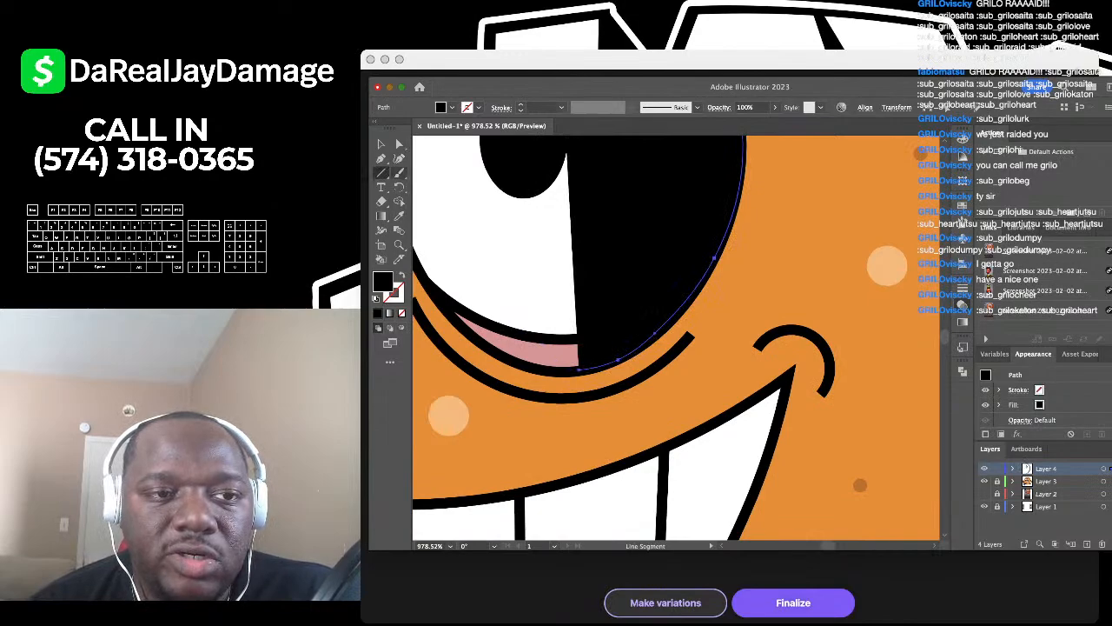
pyautogui.click(381, 158)
pyautogui.scroll(-2, 509, 250)
pyautogui.scroll(4, 676, 338)
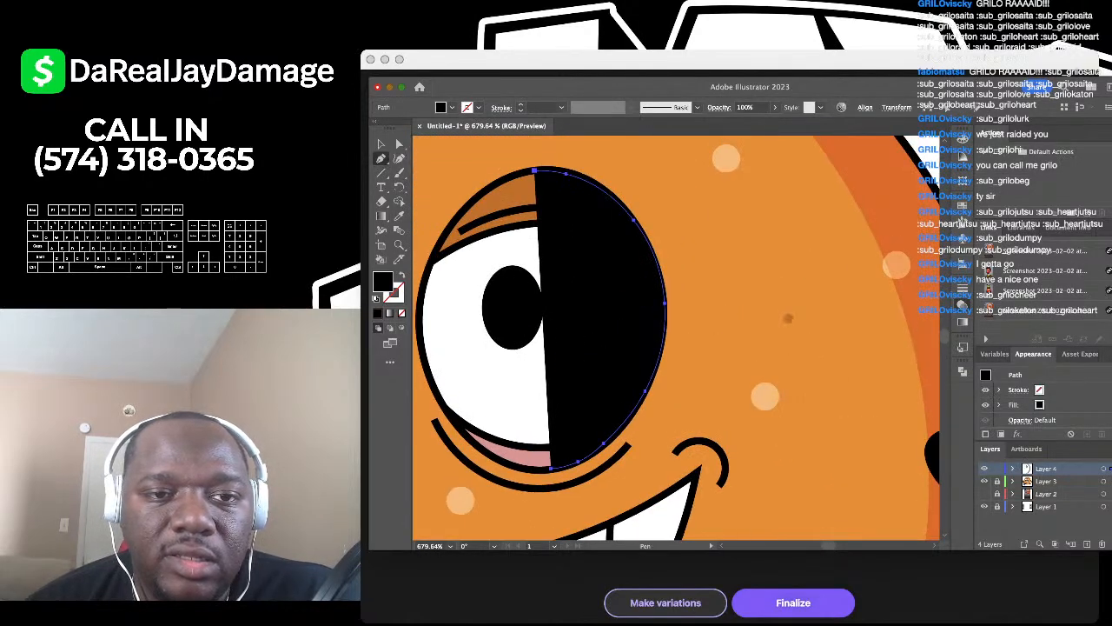
pyautogui.click(535, 171)
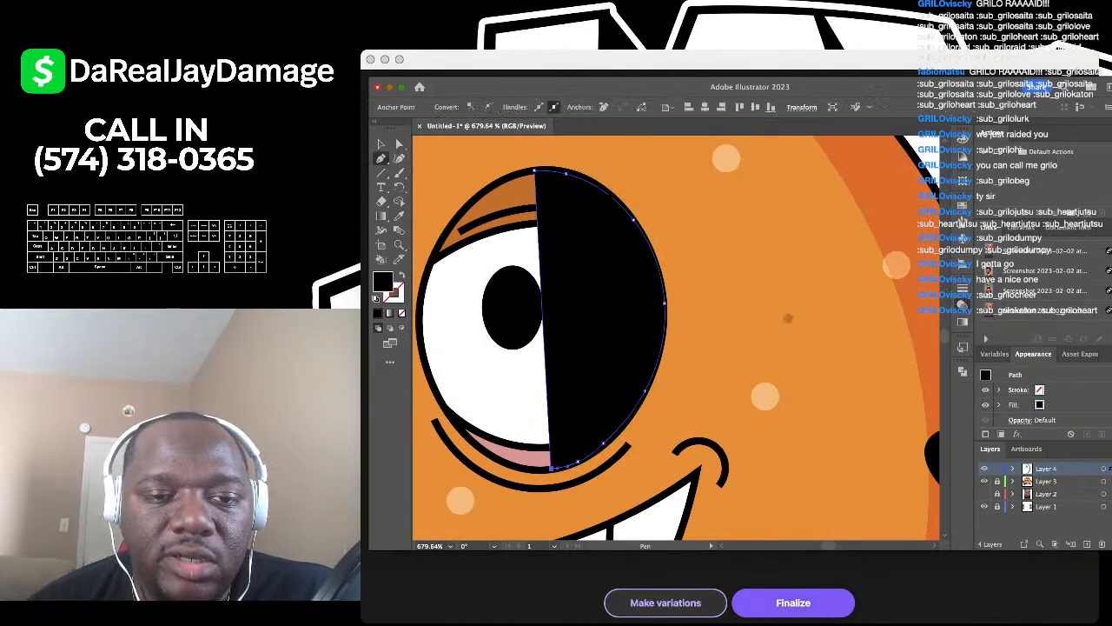
# Step: Bend the straight edge of the second eye's shape toward the outer outline with the Curvature tool, forming a matching crescent
pyautogui.scroll(-2, 728, 384)
pyautogui.hotkey('shift', '`')
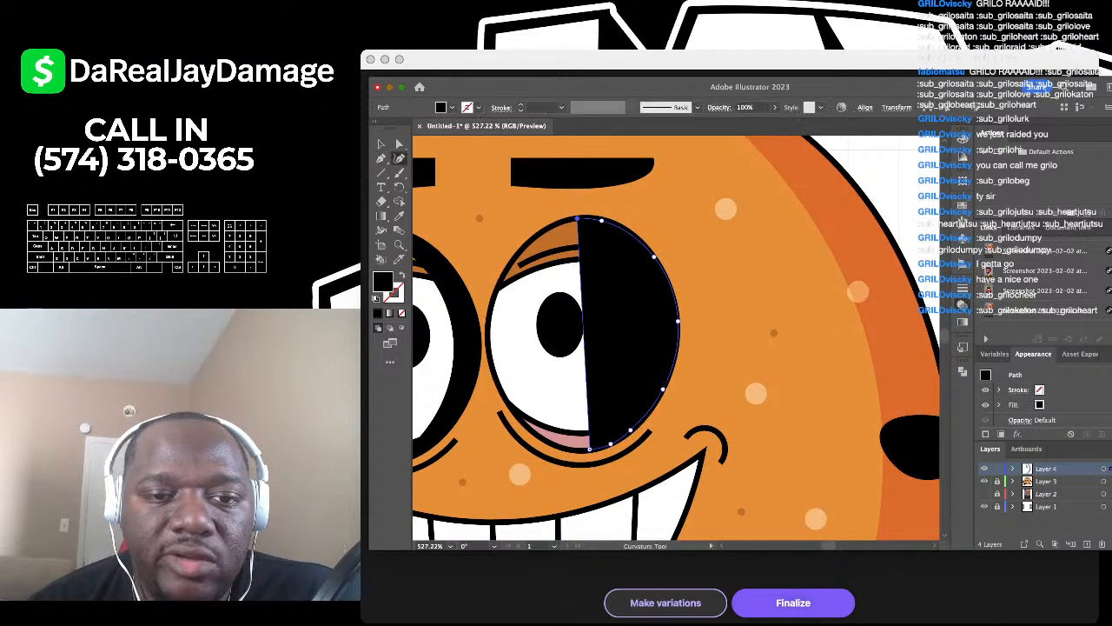
pyautogui.moveTo(583, 308); pyautogui.dragTo(650, 302)
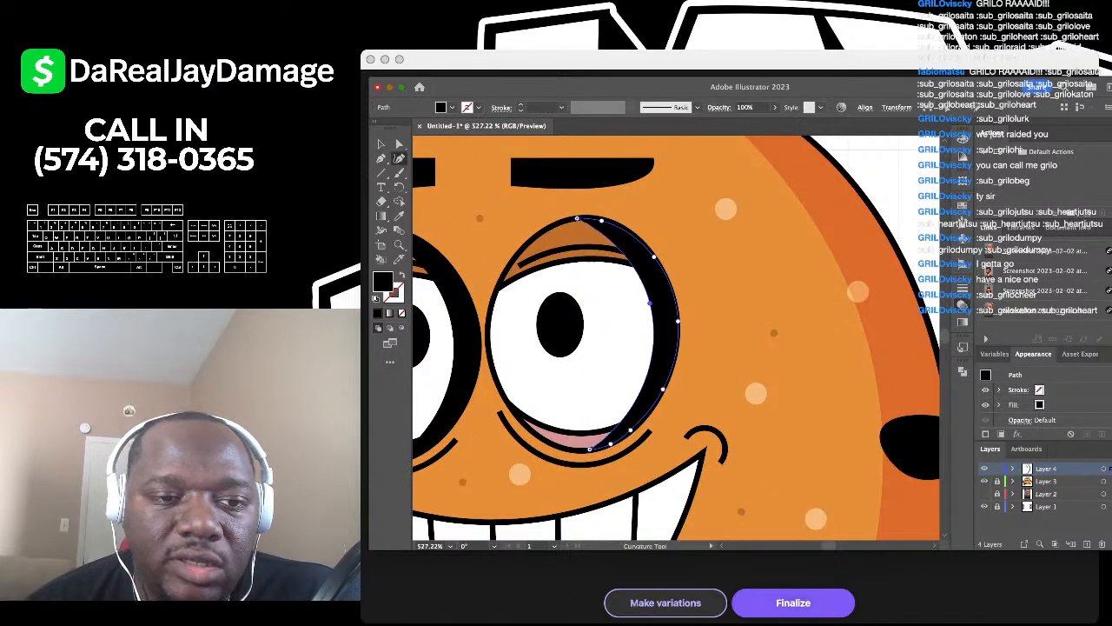
pyautogui.scroll(-1, 652, 311)
pyautogui.scroll(-3, 652, 311)
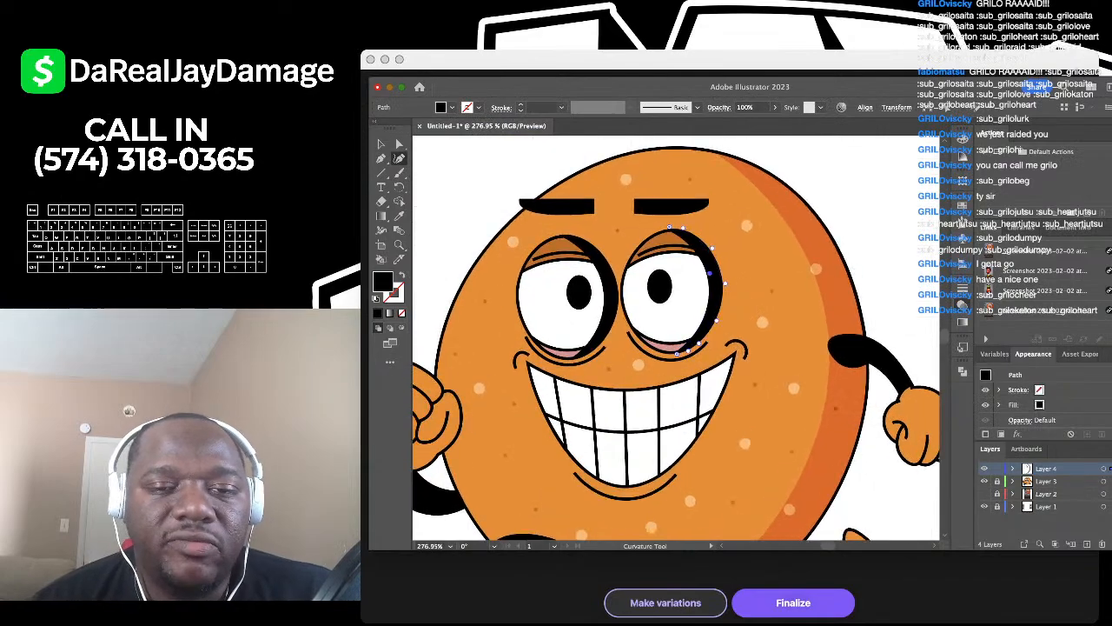
# Step: Select both eye crescents and give them the Soft Light blend mode
pyautogui.scroll(2, 651, 311)
pyautogui.press('v')
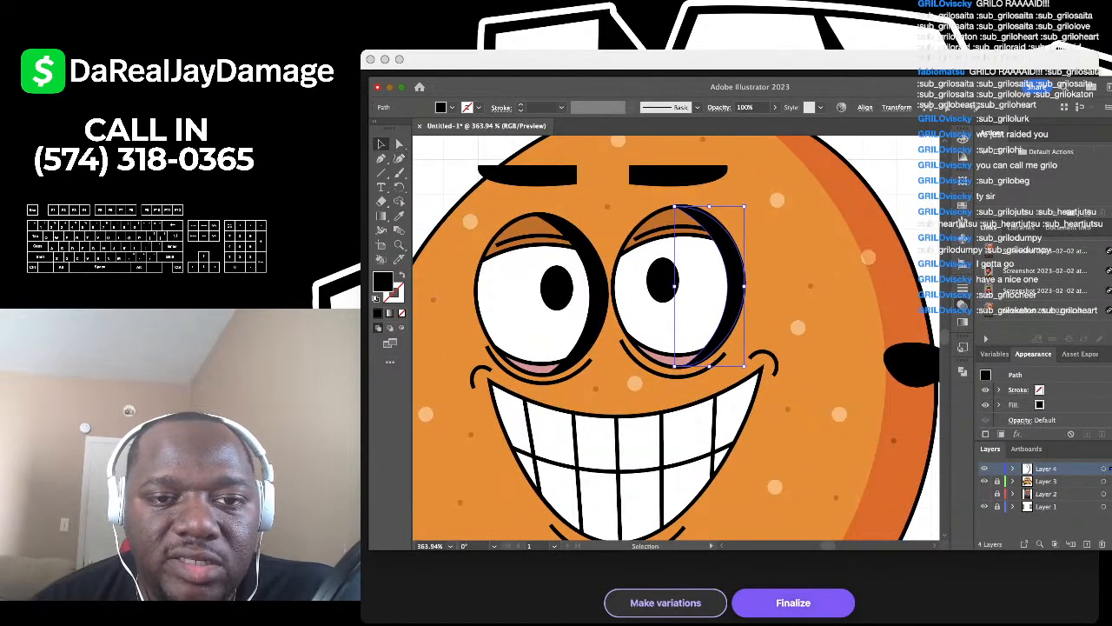
pyautogui.moveTo(520, 218); pyautogui.dragTo(745, 282)
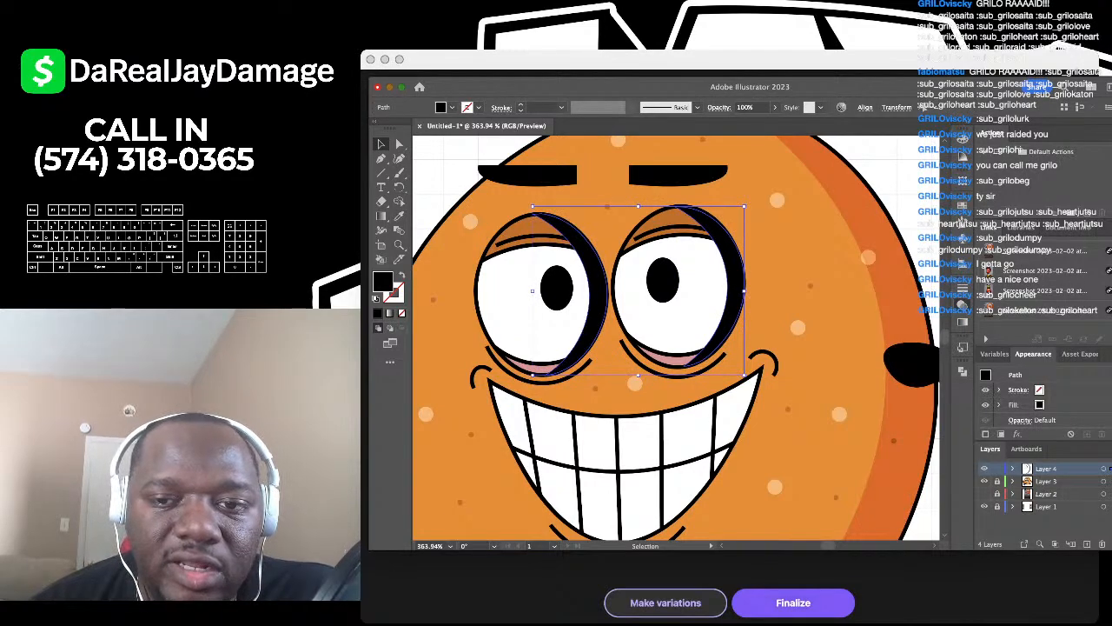
pyautogui.click(741, 227)
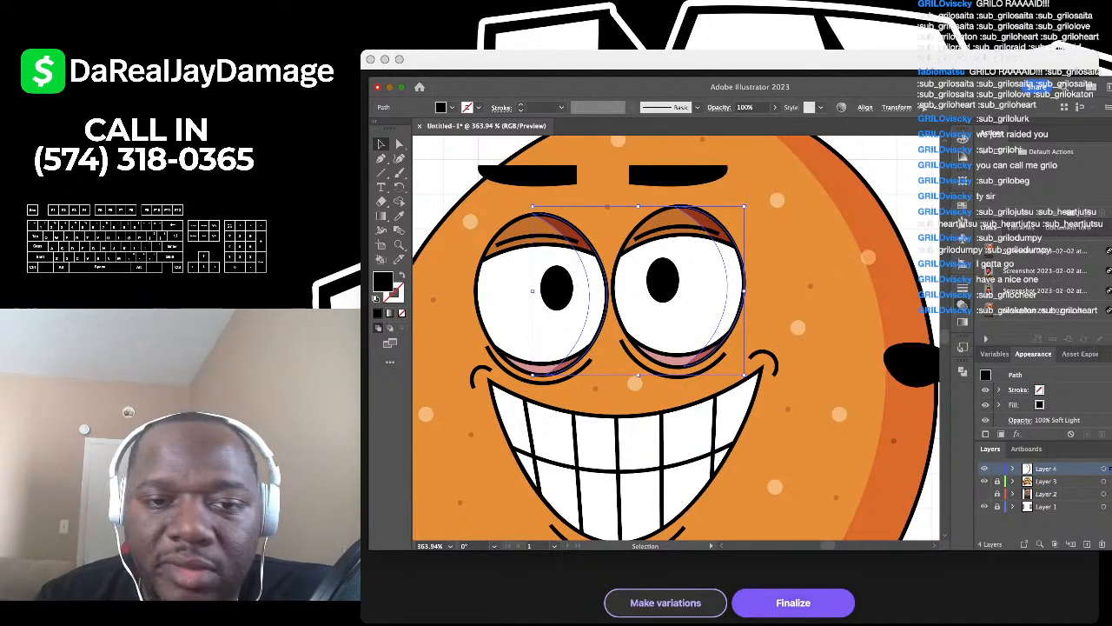
# Step: Cut the shadow of the eye nearest the raised fist along its upper lid line with the Knife tool
pyautogui.scroll(5, 601, 268)
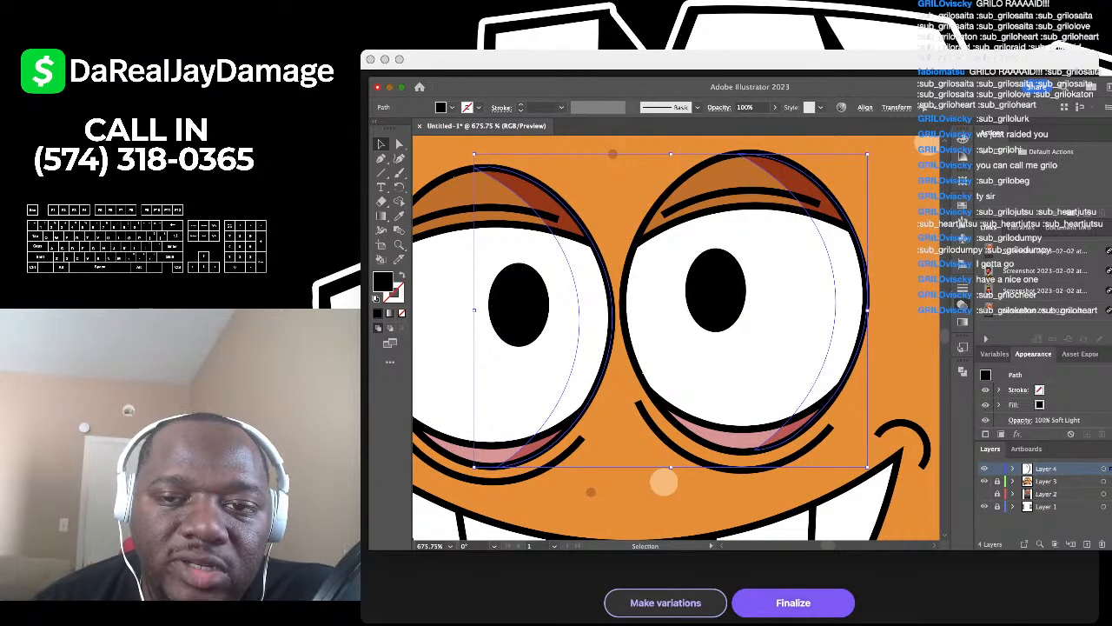
pyautogui.scroll(-3, 738, 237)
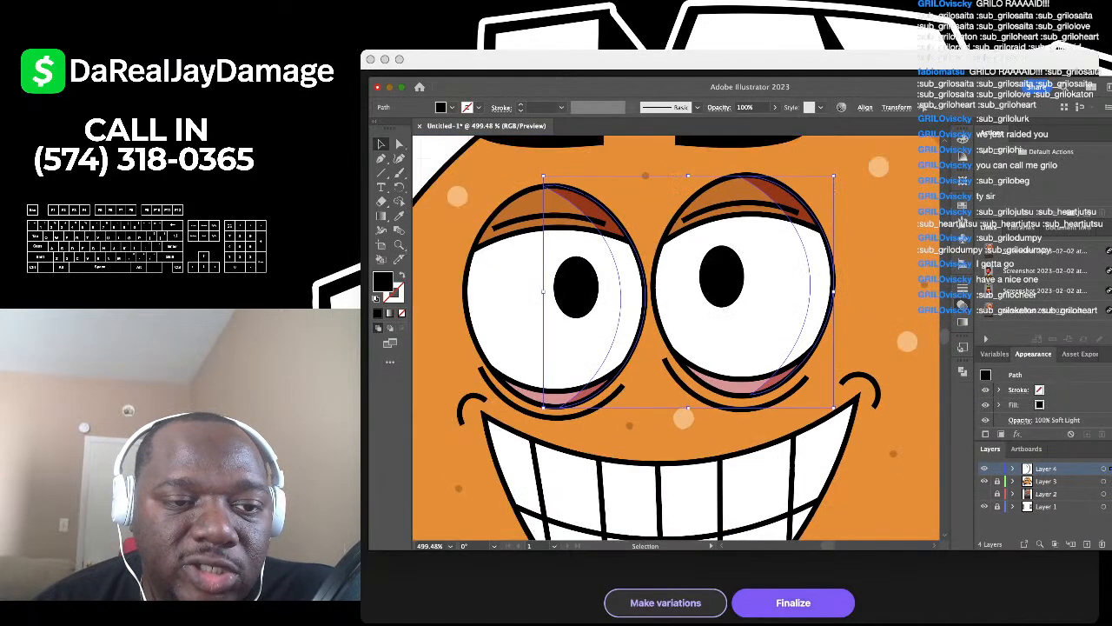
pyautogui.click(399, 259)
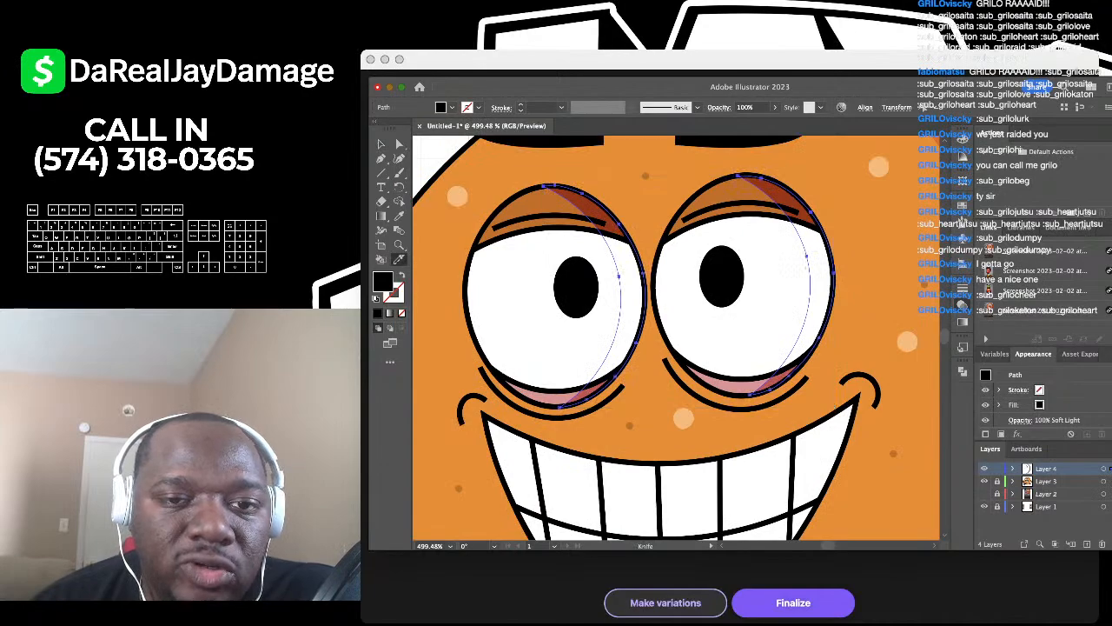
pyautogui.scroll(3, 599, 239)
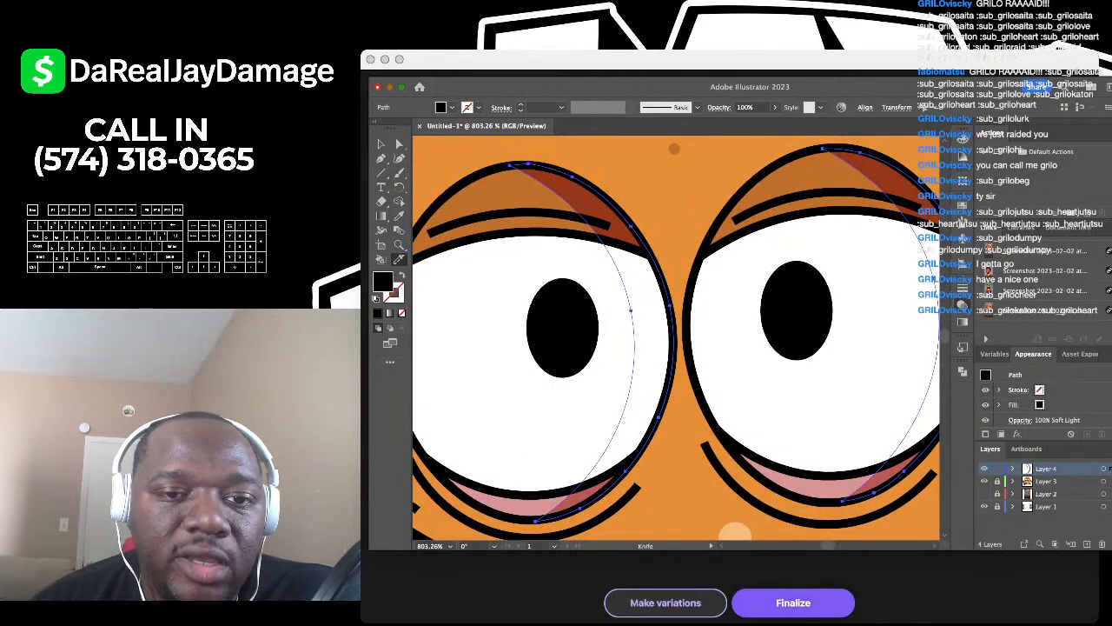
pyautogui.scroll(3, 723, 215)
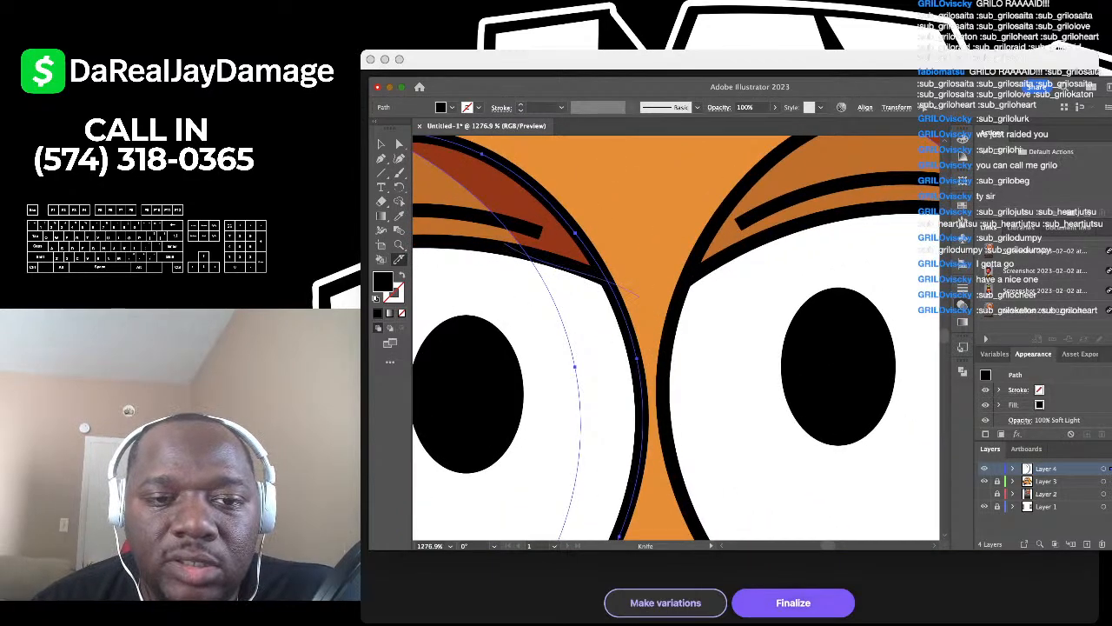
# Step: Cut both eye shadows along the black line above each pink lower lid with the Knife tool
pyautogui.scroll(-3, 676, 338)
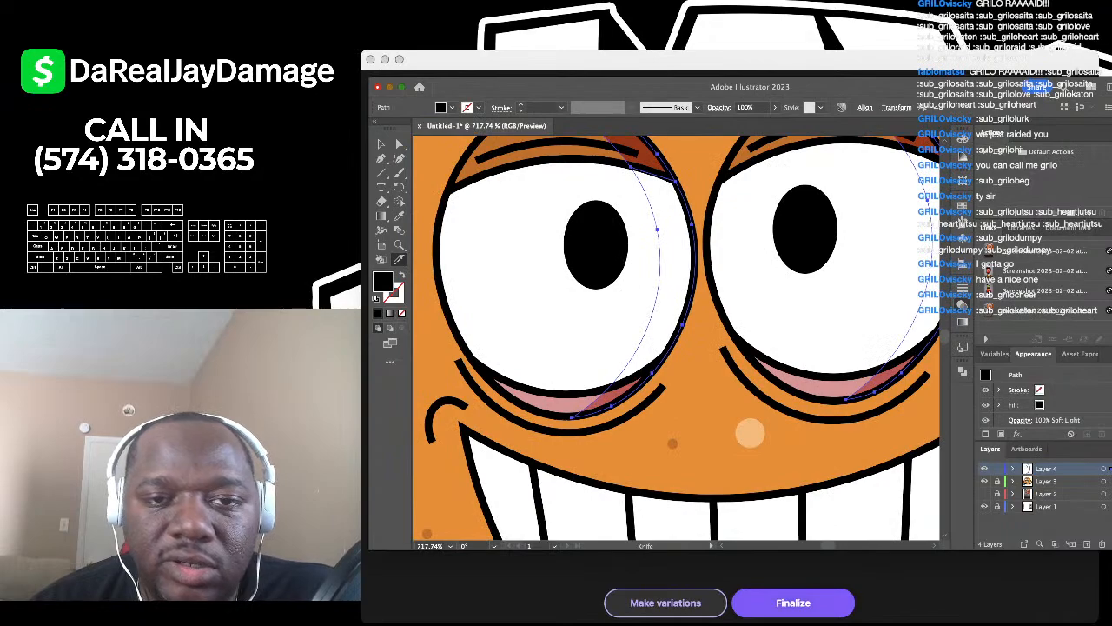
pyautogui.scroll(5, 629, 410)
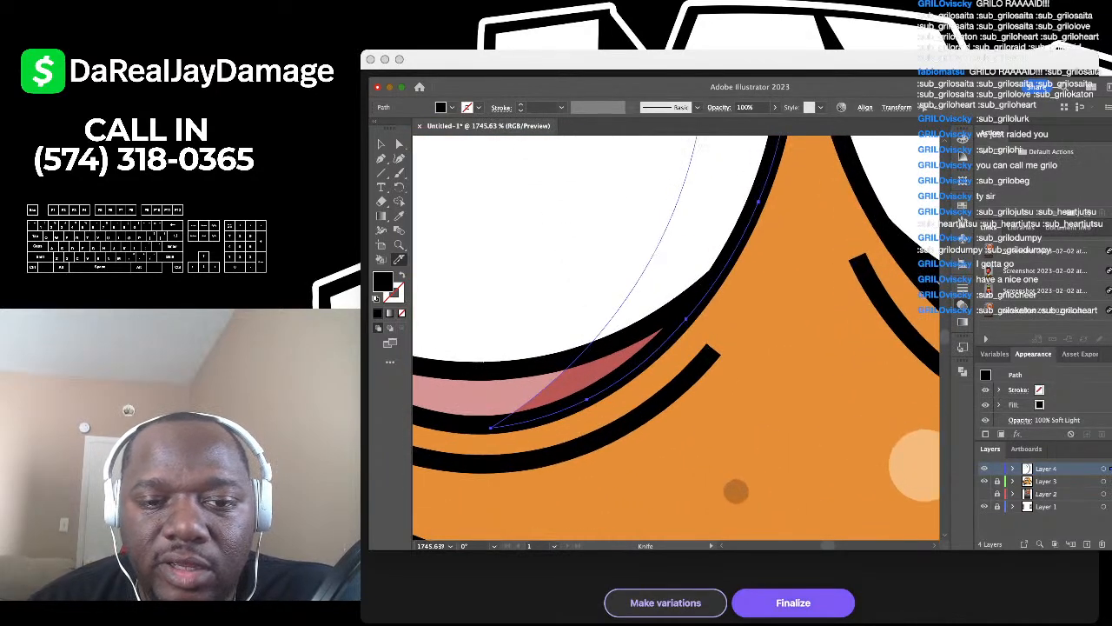
pyautogui.moveTo(565, 356); pyautogui.dragTo(708, 298)
pyautogui.scroll(-5, 749, 271)
pyautogui.hscroll(3, 721, 291)
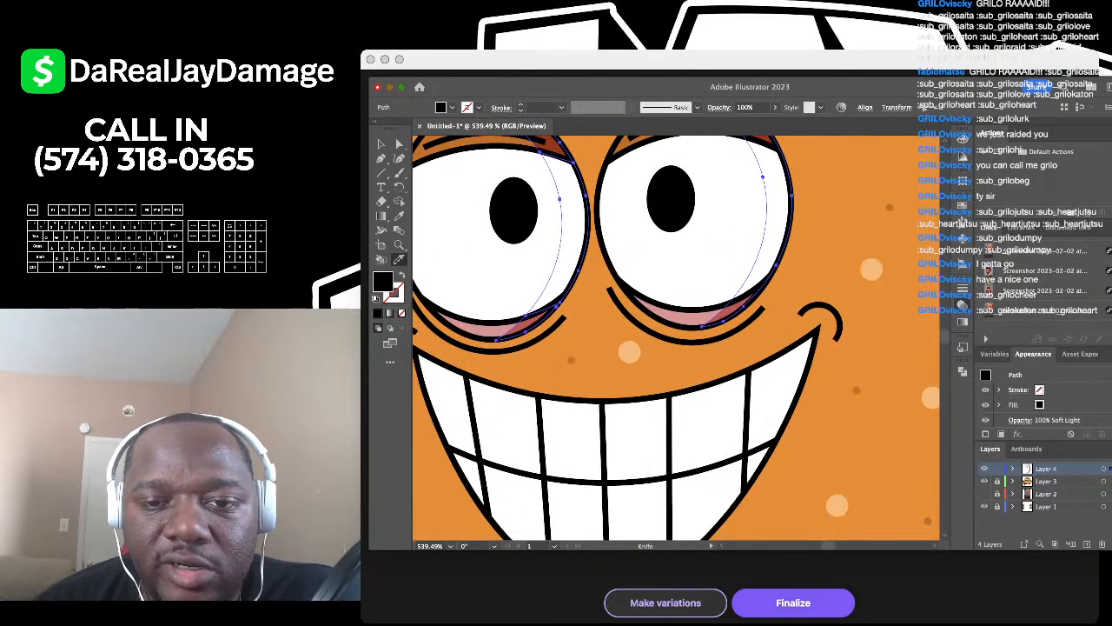
pyautogui.scroll(3, 695, 313)
pyautogui.scroll(3, 871, 268)
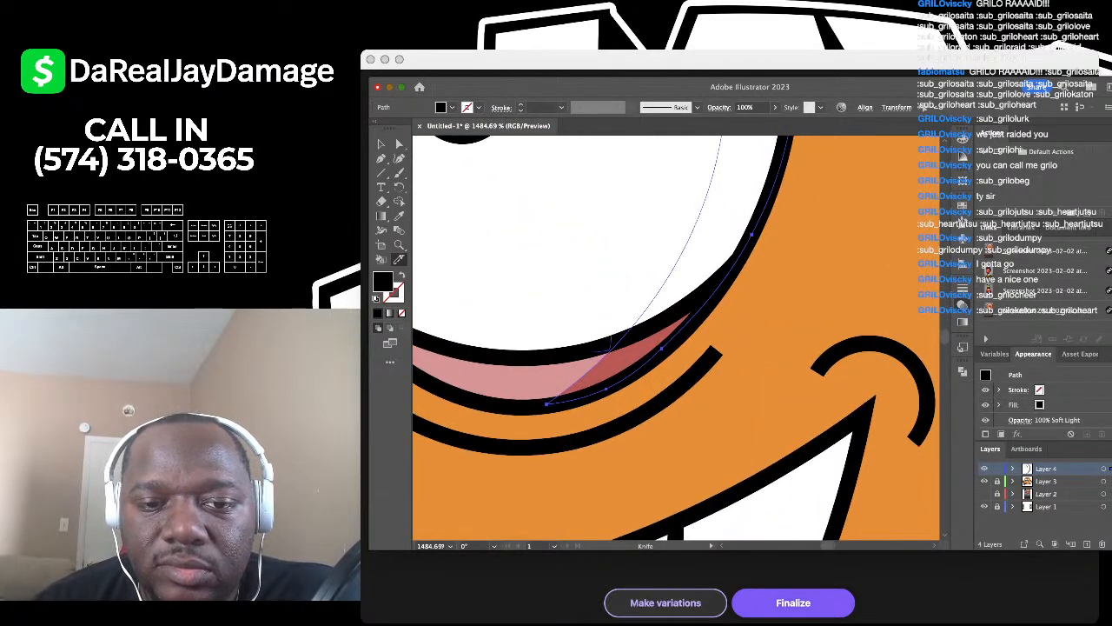
pyautogui.moveTo(611, 348)
pyautogui.mouseDown()
pyautogui.moveTo(690, 311)
pyautogui.moveTo(772, 256)
pyautogui.mouseUp()
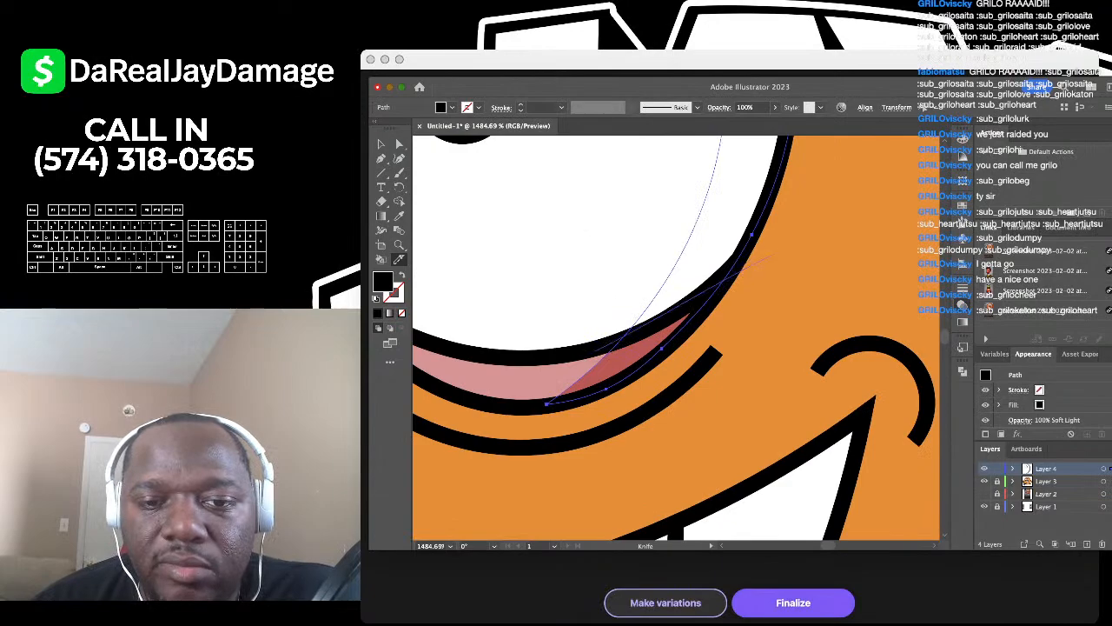
# Step: Cut the second eye's shadow along its upper lid line with the Knife tool
pyautogui.scroll(-3, 705, 360)
pyautogui.scroll(3, 712, 348)
pyautogui.scroll(3, 747, 261)
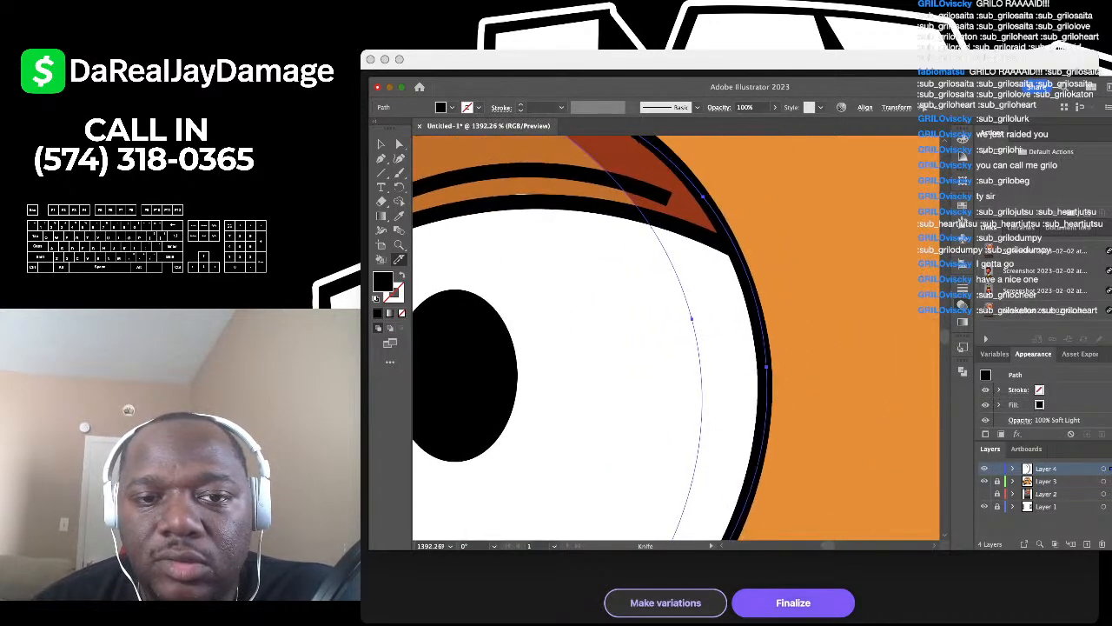
pyautogui.scroll(1, 676, 337)
pyautogui.moveTo(594, 214)
pyautogui.mouseDown()
pyautogui.moveTo(726, 245)
pyautogui.moveTo(773, 275)
pyautogui.mouseUp()
pyautogui.scroll(-5, 749, 384)
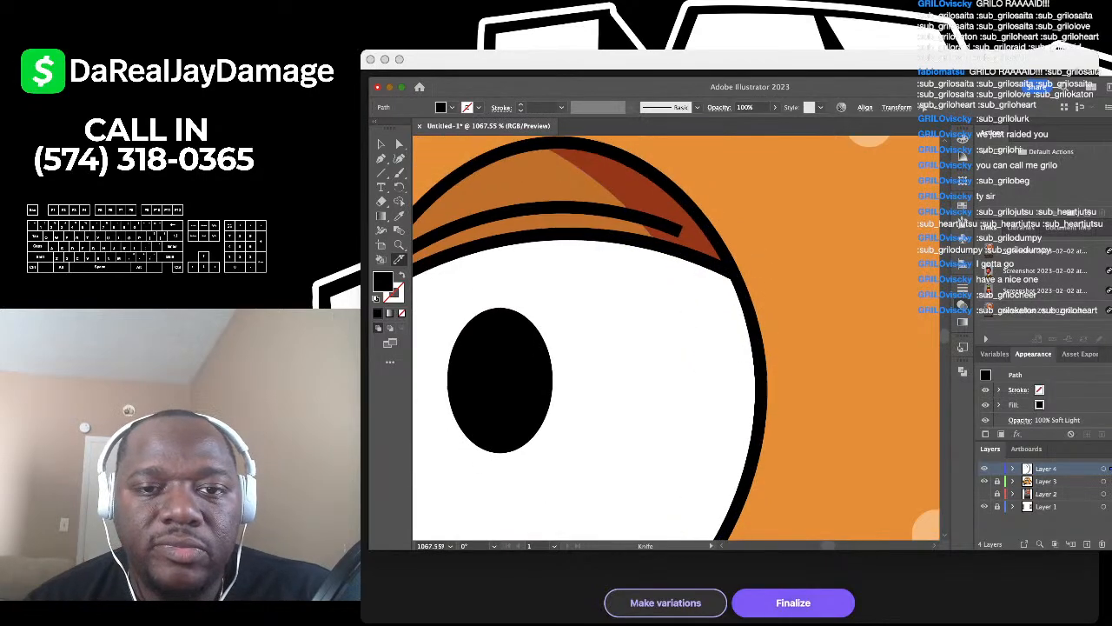
# Step: Select the shadow pieces over both eye whites and return them to the Normal blend mode
pyautogui.scroll(-1, 749, 384)
pyautogui.press('v')
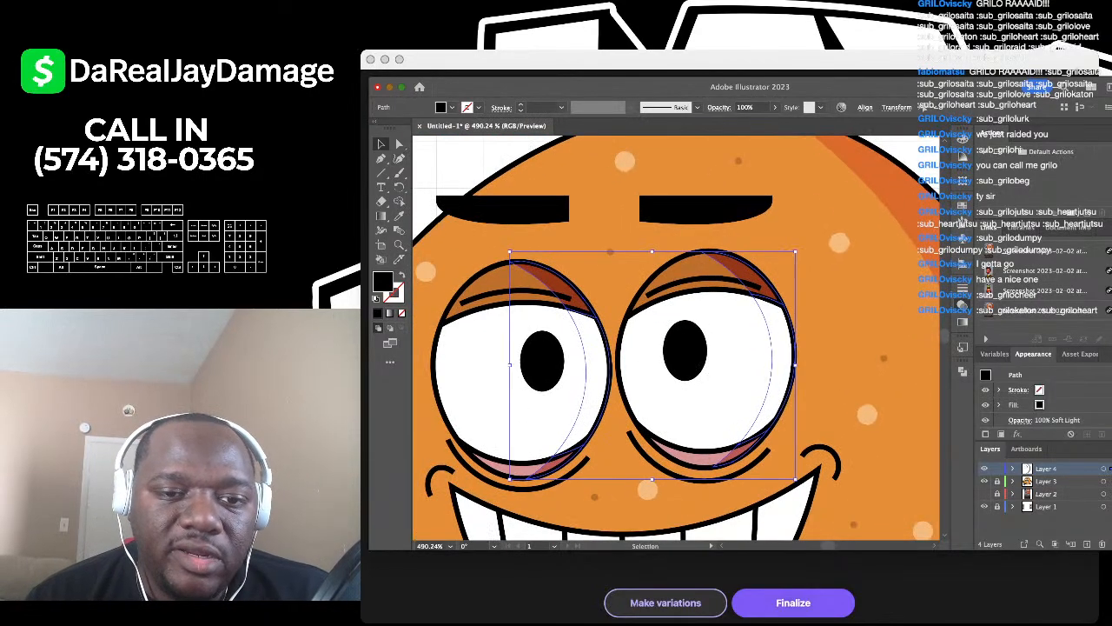
pyautogui.press('super+shift+a')
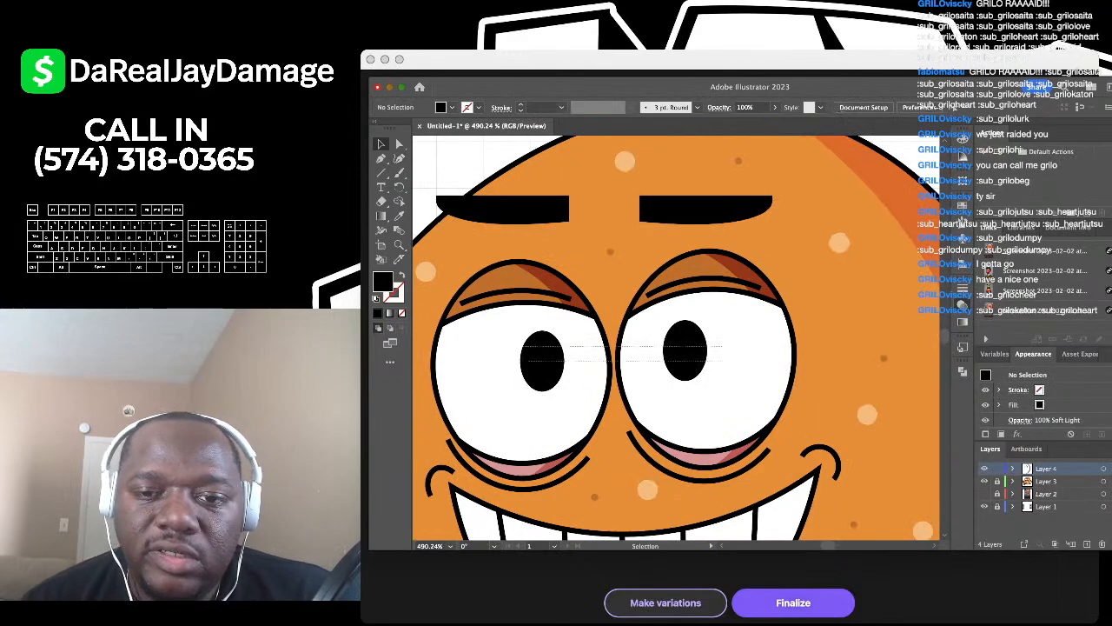
pyautogui.press('super+a')
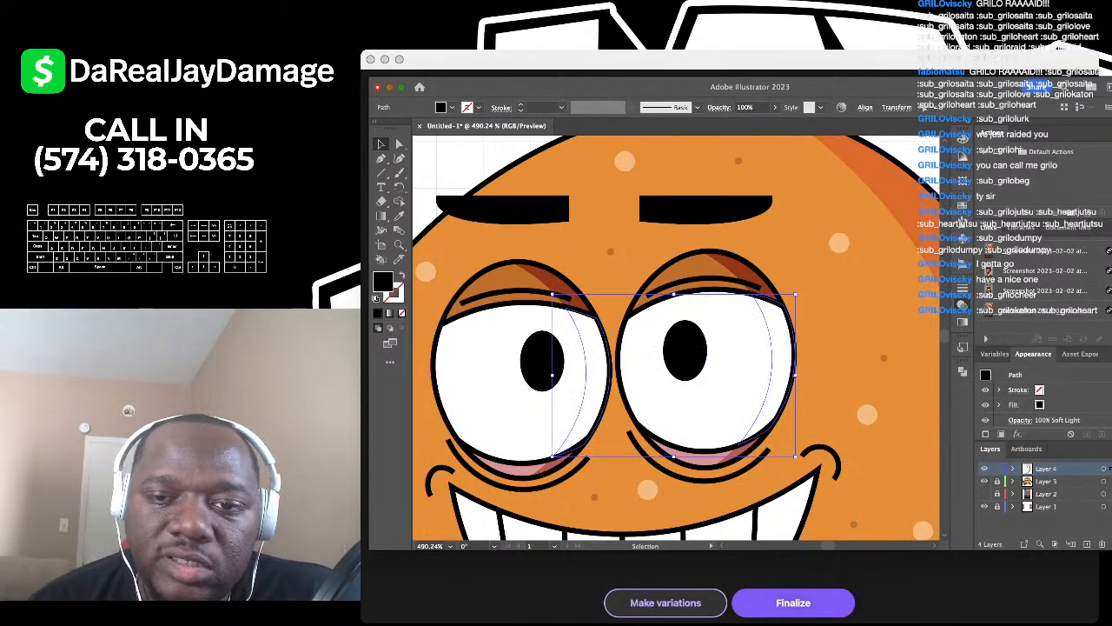
pyautogui.press('super+z')
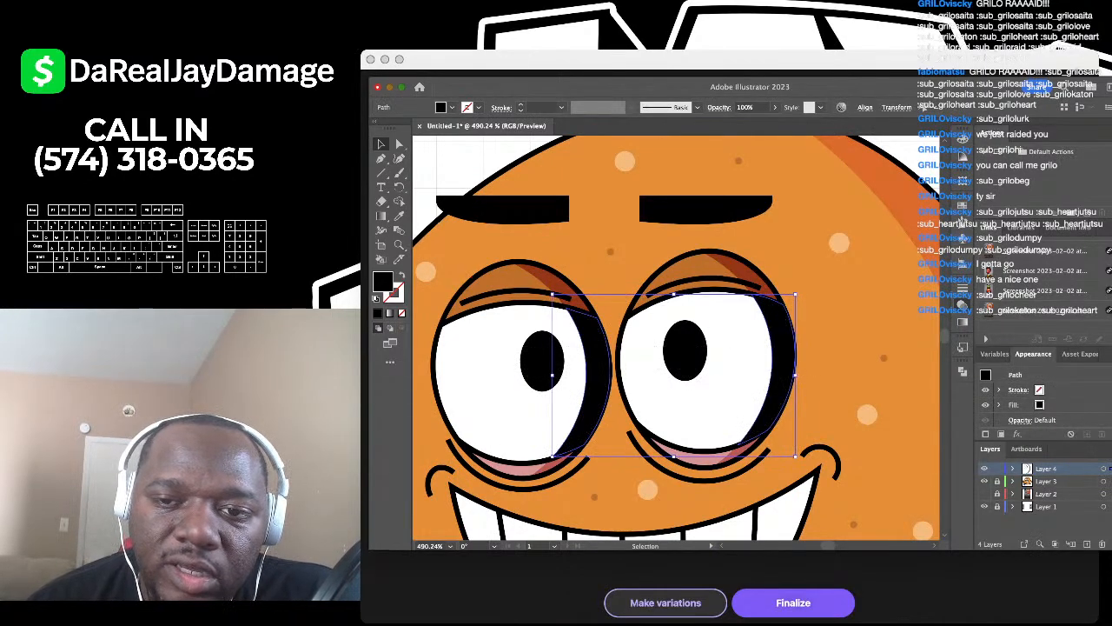
# Step: Try 30% and 20% opacity on the shadow pieces over both eye whites
pyautogui.press('3')
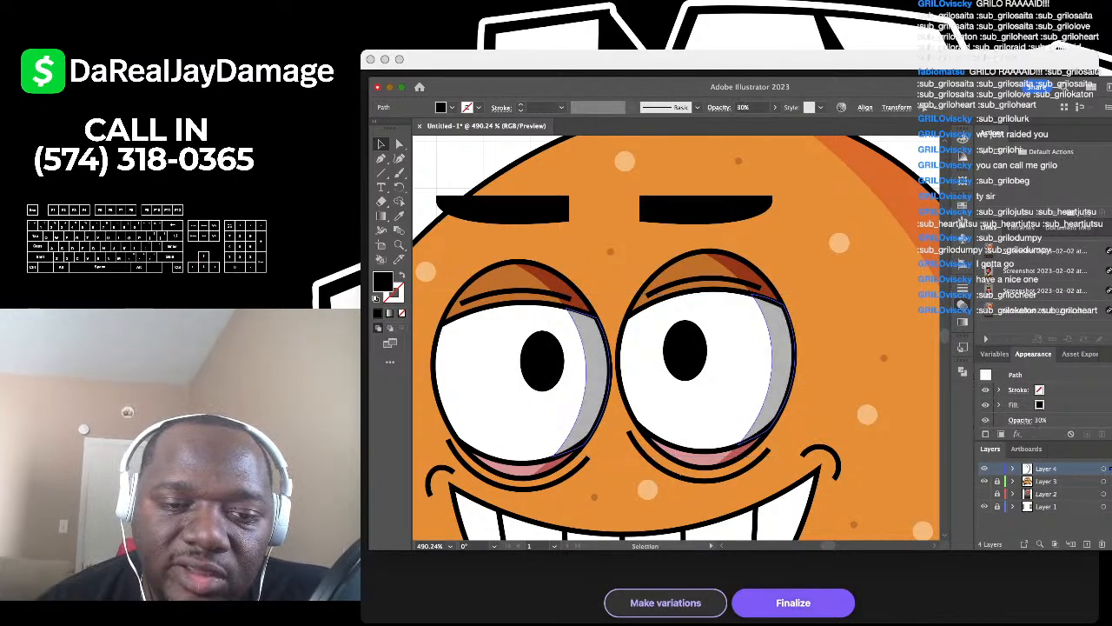
pyautogui.scroll(-4, 620, 222)
pyautogui.scroll(5, 782, 213)
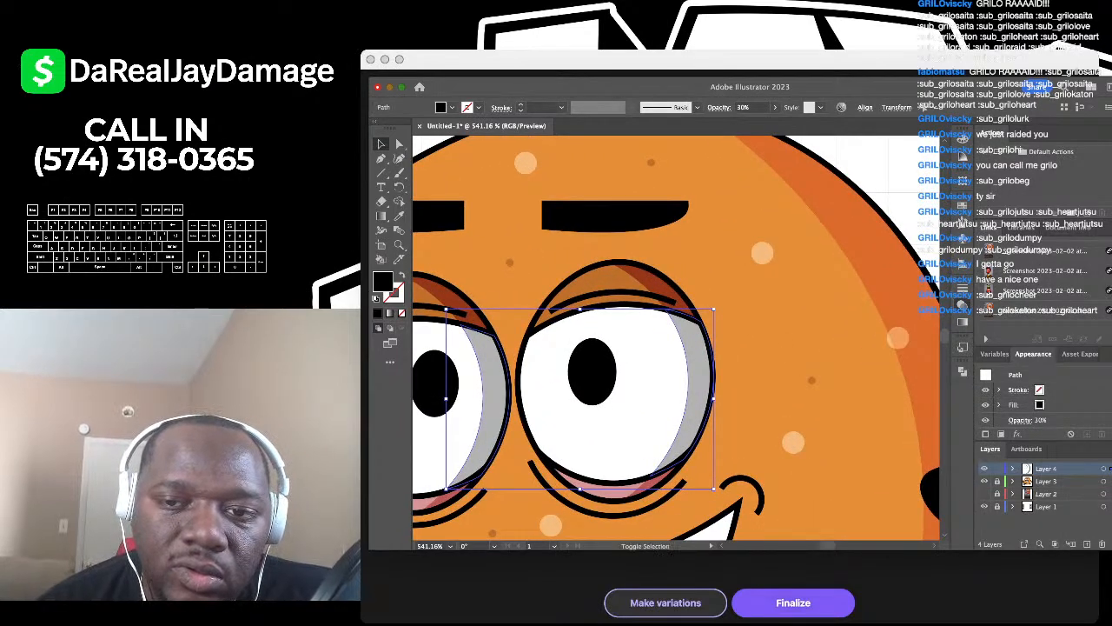
pyautogui.write('20')
pyautogui.press('Return')
# Step: Reselect the shadow pieces over both eye whites and set their opacity to 10%
pyautogui.click(654, 285)
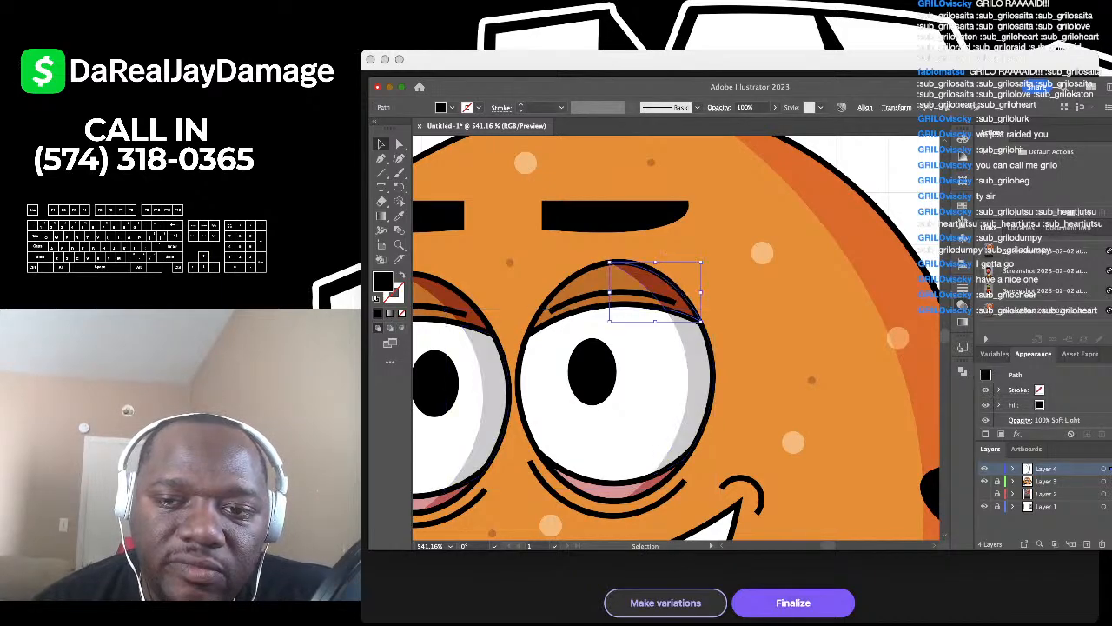
pyautogui.click(765, 313)
pyautogui.click(699, 382)
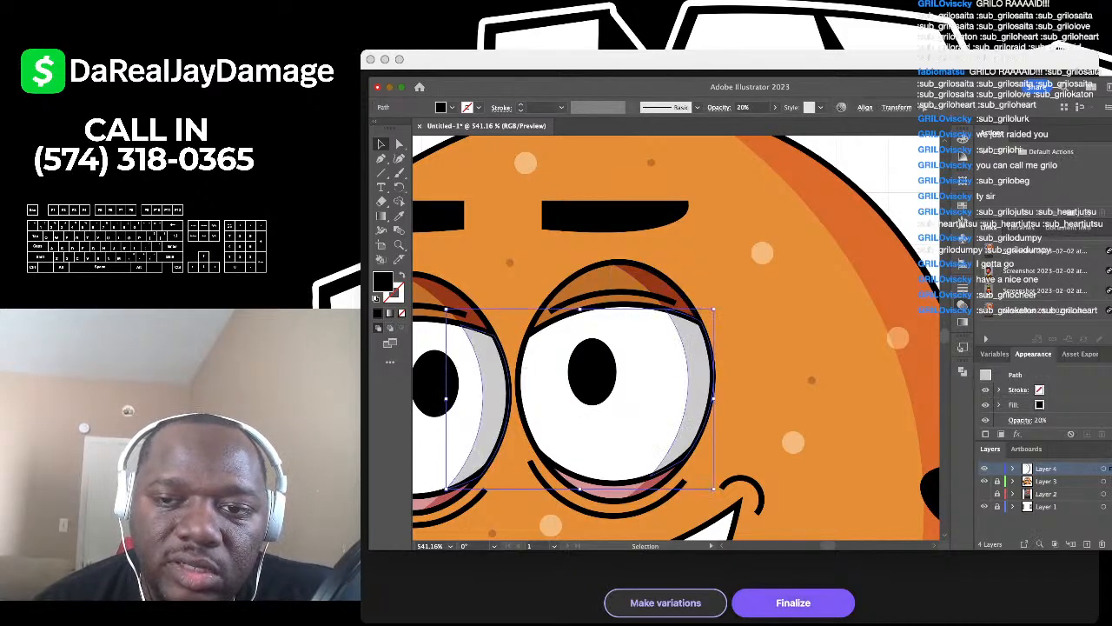
pyautogui.hotkey('shift', 'Down')
pyautogui.hotkey('shift', 'Down')
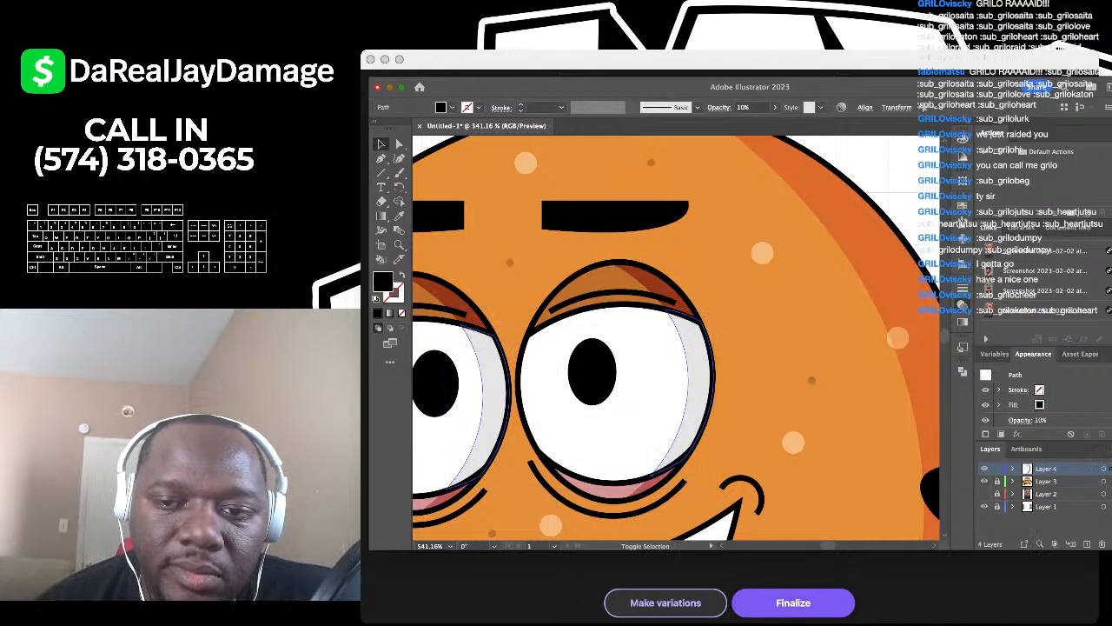
# Step: Raise the opacity of the shadow pieces over both eye whites to 15% and deselect them
pyautogui.hotkey('shift', 'Up')
pyautogui.press('Up')
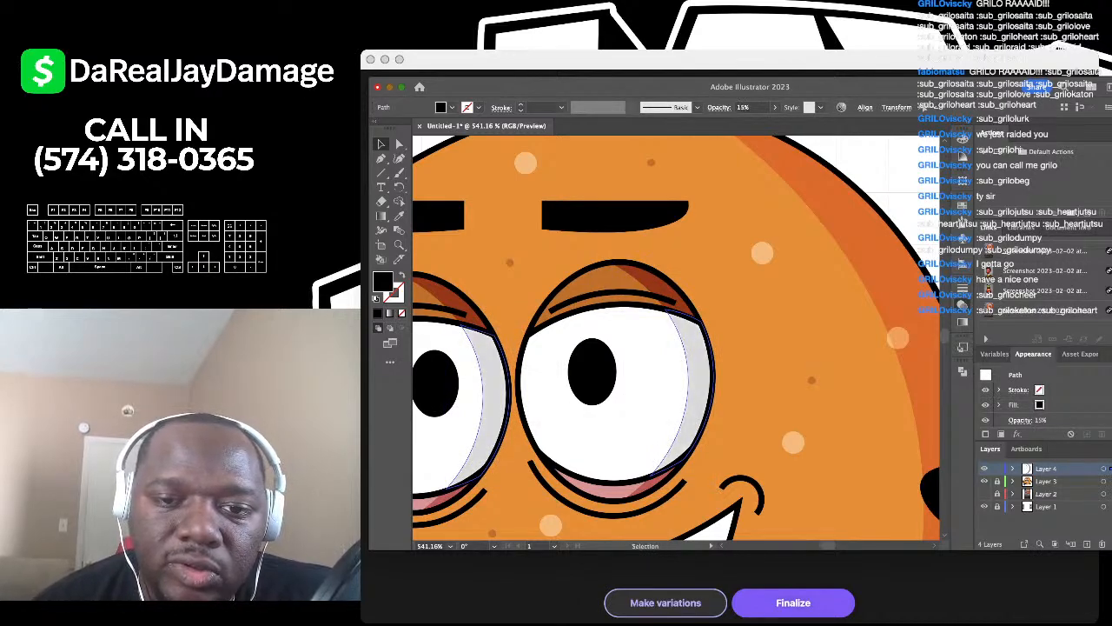
pyautogui.click(758, 282)
pyautogui.scroll(-5, 758, 282)
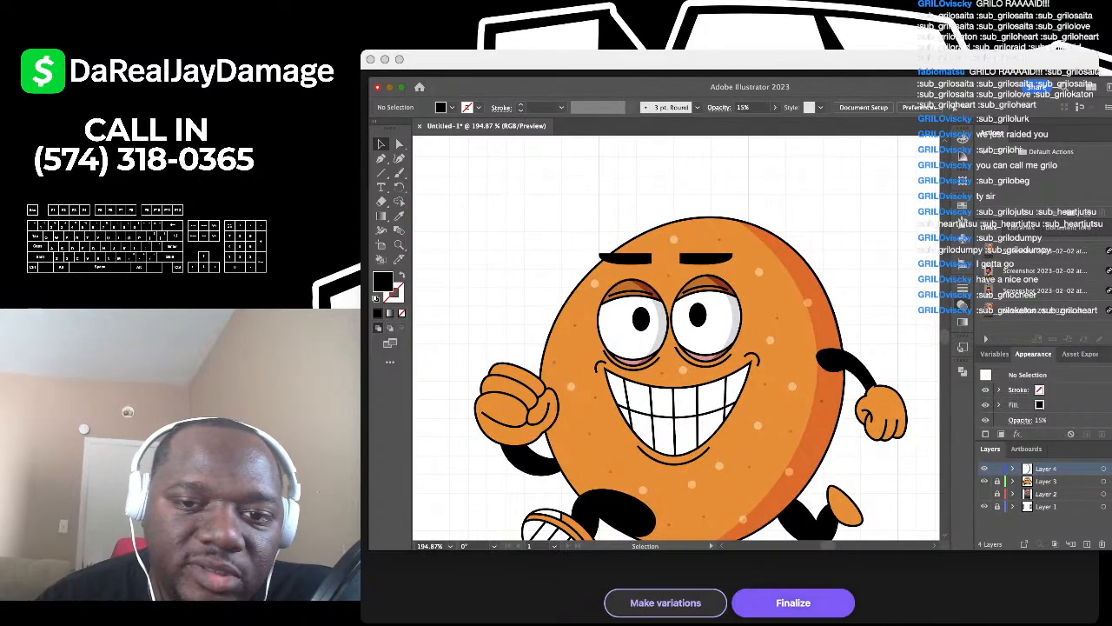
pyautogui.scroll(-3, 713, 286)
pyautogui.scroll(4, 704, 304)
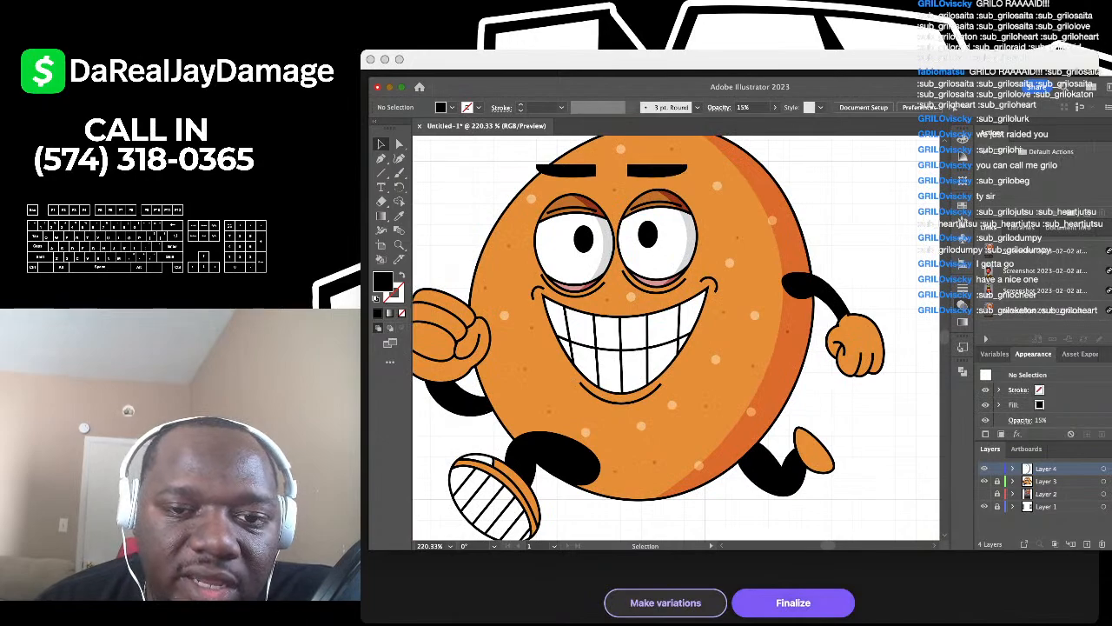
# Step: Draw a closed black Pen shape over the teeth's shadow side, following the lip line from the upper lip around the mouth corner
pyautogui.scroll(5, 668, 323)
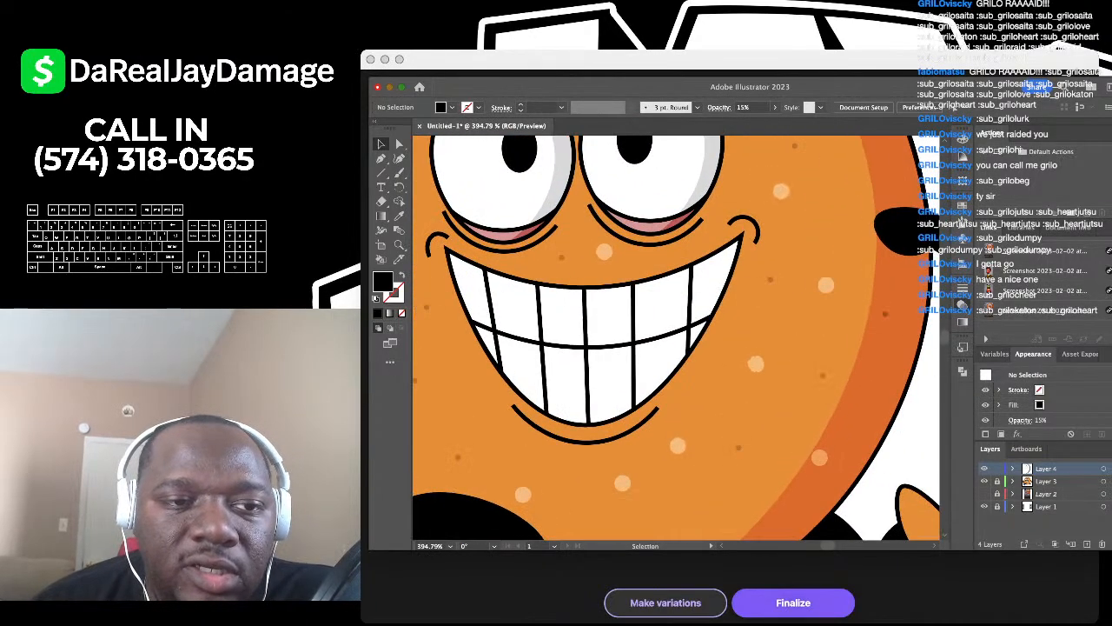
pyautogui.press('p')
pyautogui.scroll(3, 795, 253)
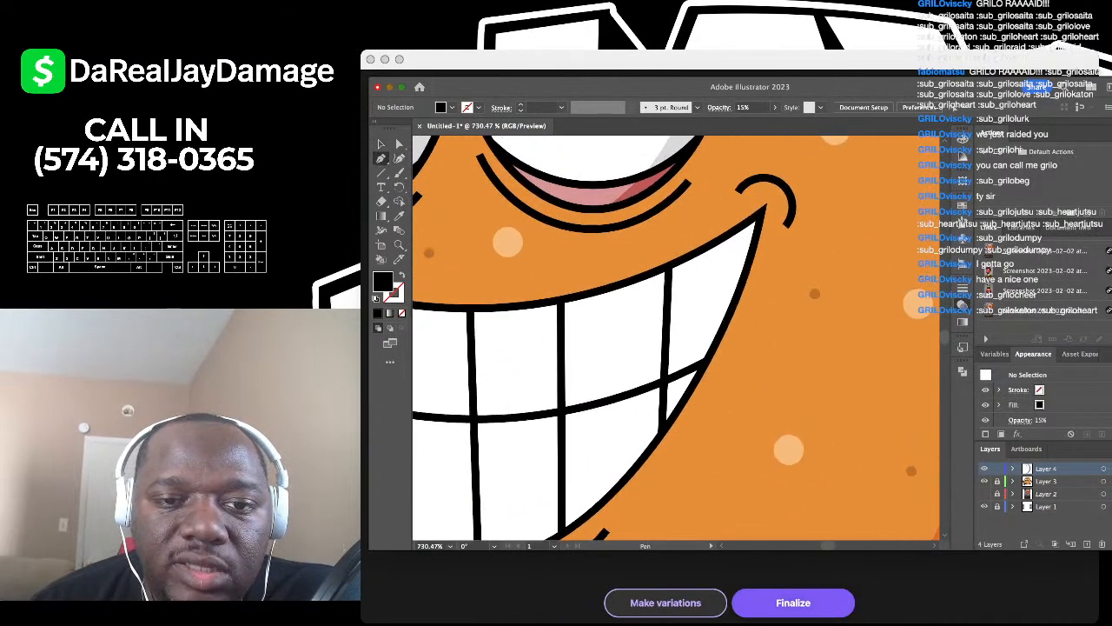
pyautogui.click(594, 276)
pyautogui.click(672, 248)
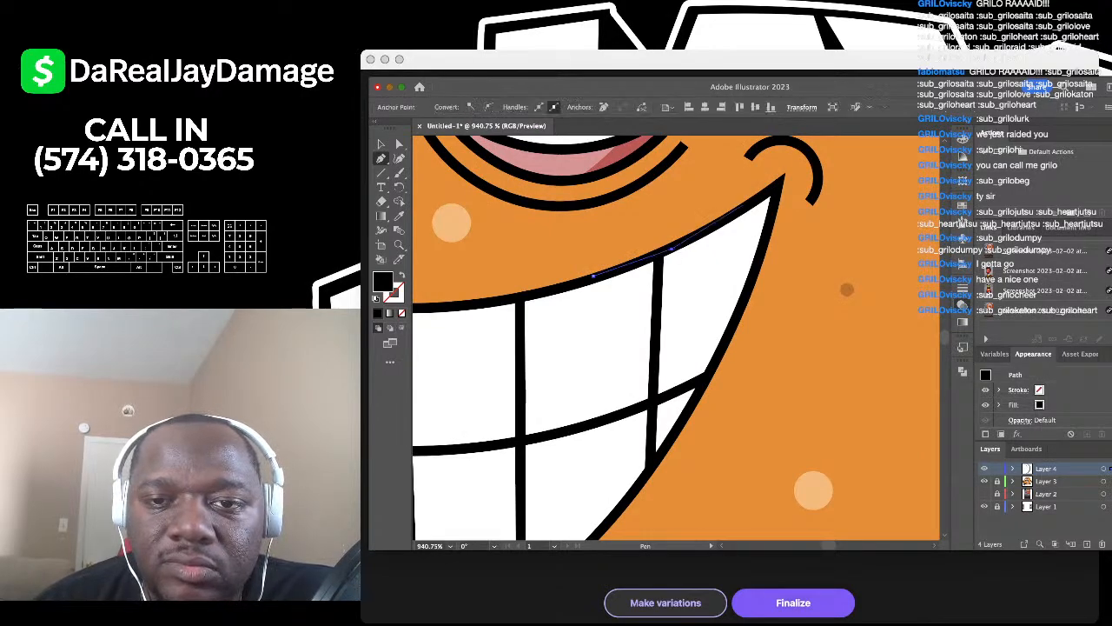
pyautogui.click(779, 182)
pyautogui.click(757, 264)
pyautogui.scroll(-2, 676, 338)
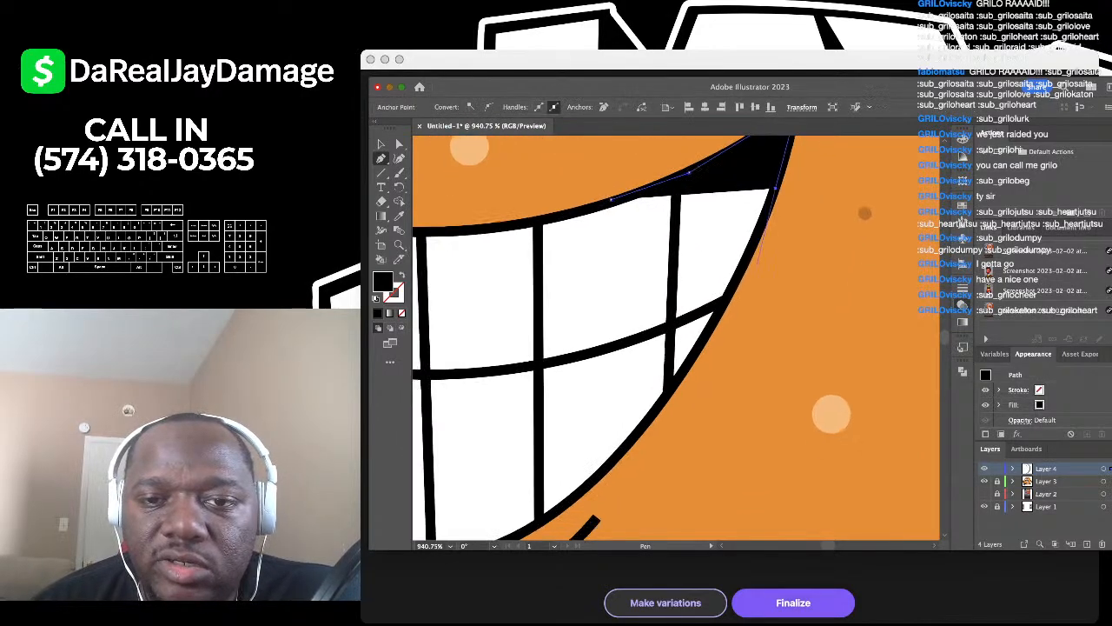
pyautogui.scroll(-2, 676, 338)
pyautogui.click(708, 298)
pyautogui.scroll(-2, 708, 298)
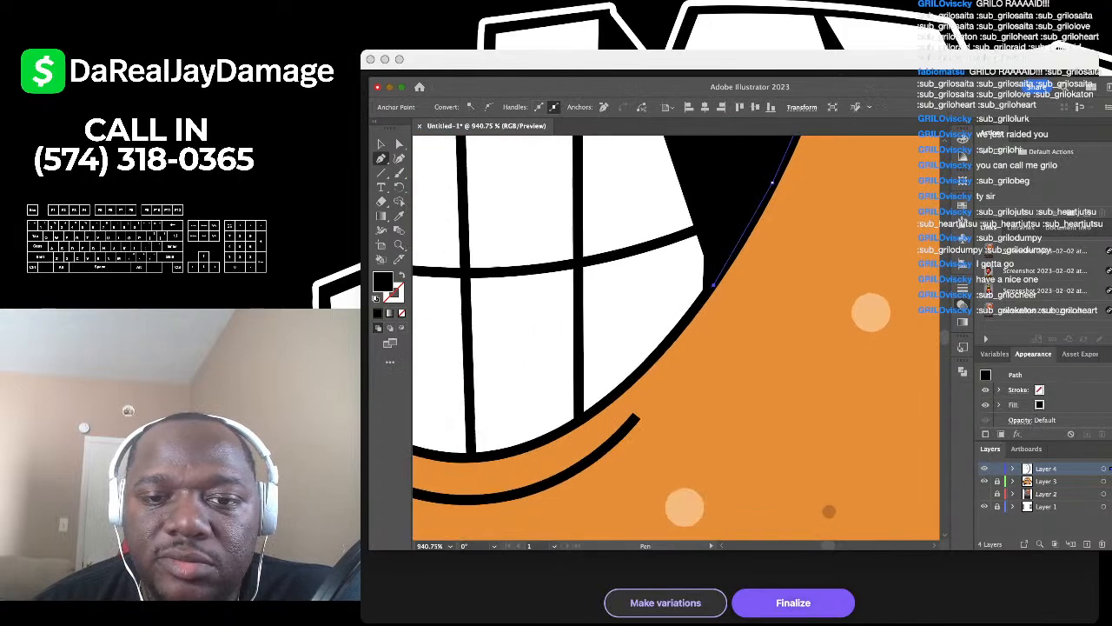
pyautogui.click(676, 322)
pyautogui.click(636, 362)
pyautogui.scroll(-4, 638, 363)
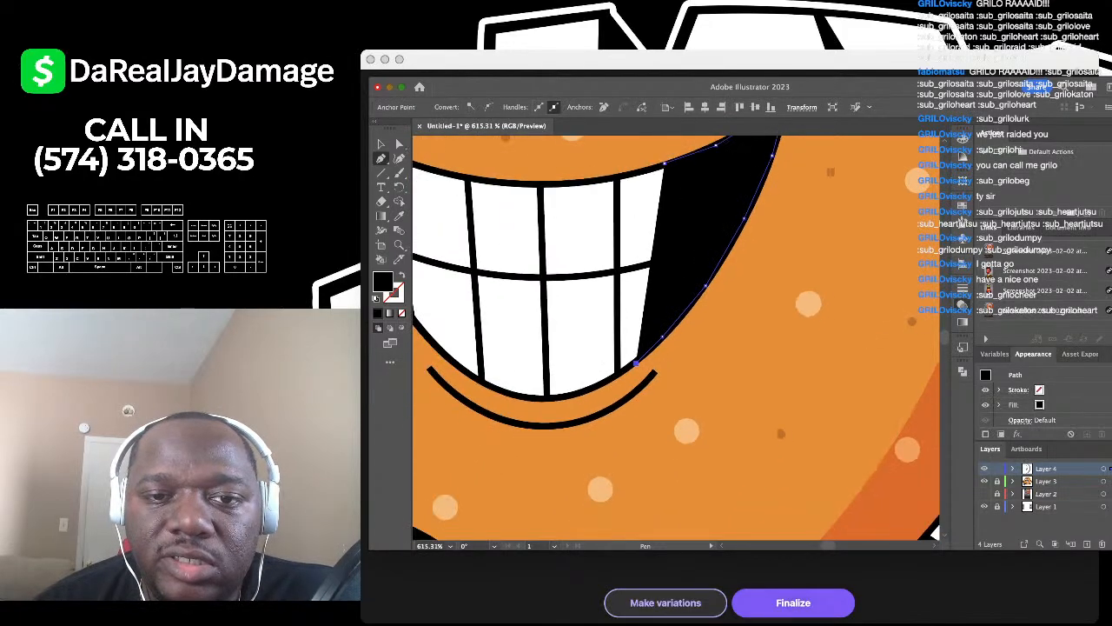
pyautogui.scroll(2, 637, 362)
pyautogui.click(658, 221)
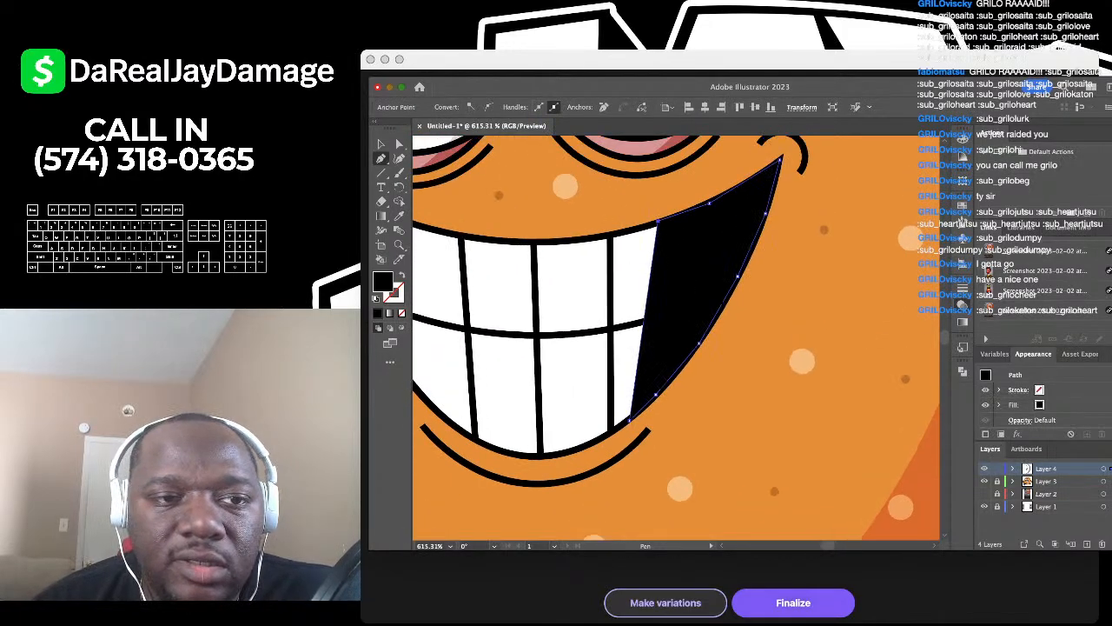
# Step: Bend the teeth shadow's inner edge towards the mouth corner with the Curvature tool and set its opacity to 21%
pyautogui.click(399, 158)
pyautogui.moveTo(647, 287); pyautogui.dragTo(695, 242)
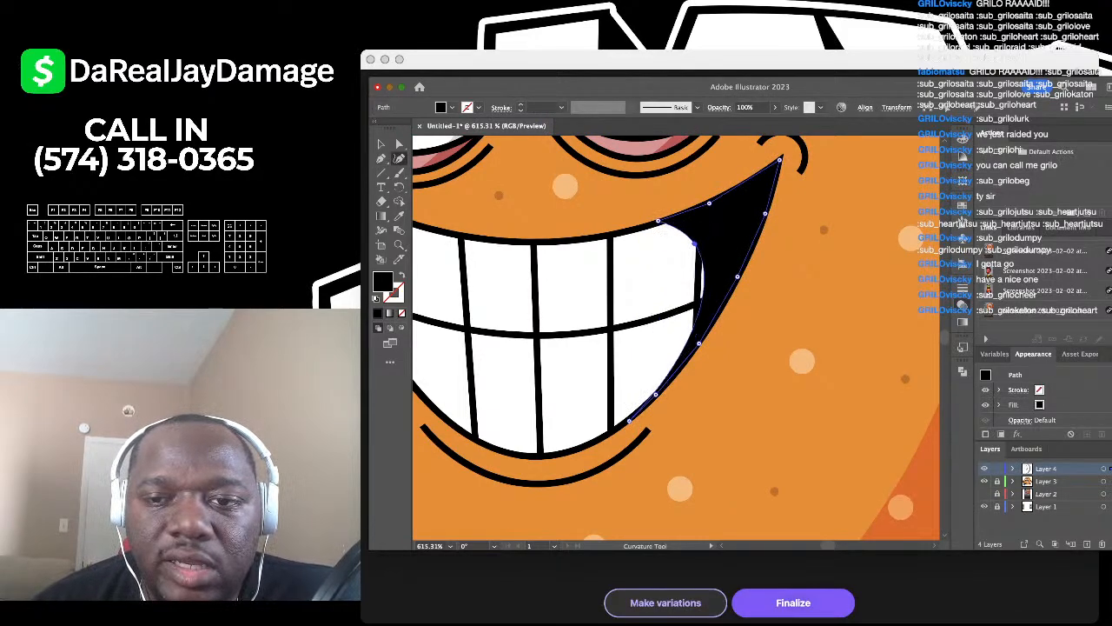
pyautogui.moveTo(775, 120); pyautogui.dragTo(734, 120)
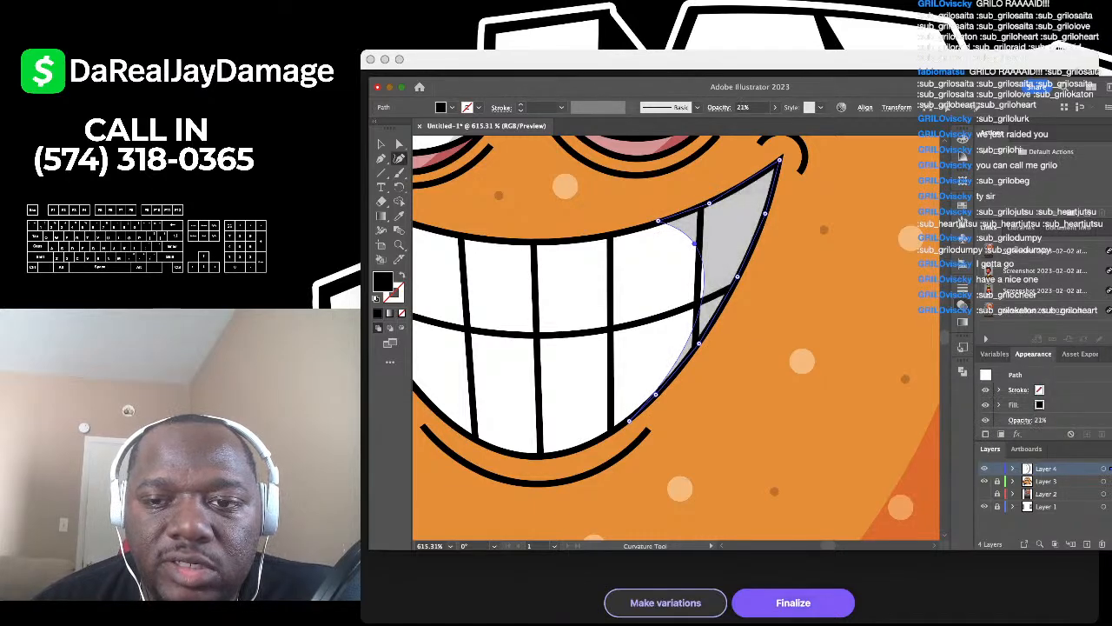
pyautogui.click(826, 390)
pyautogui.press('BackSpace')
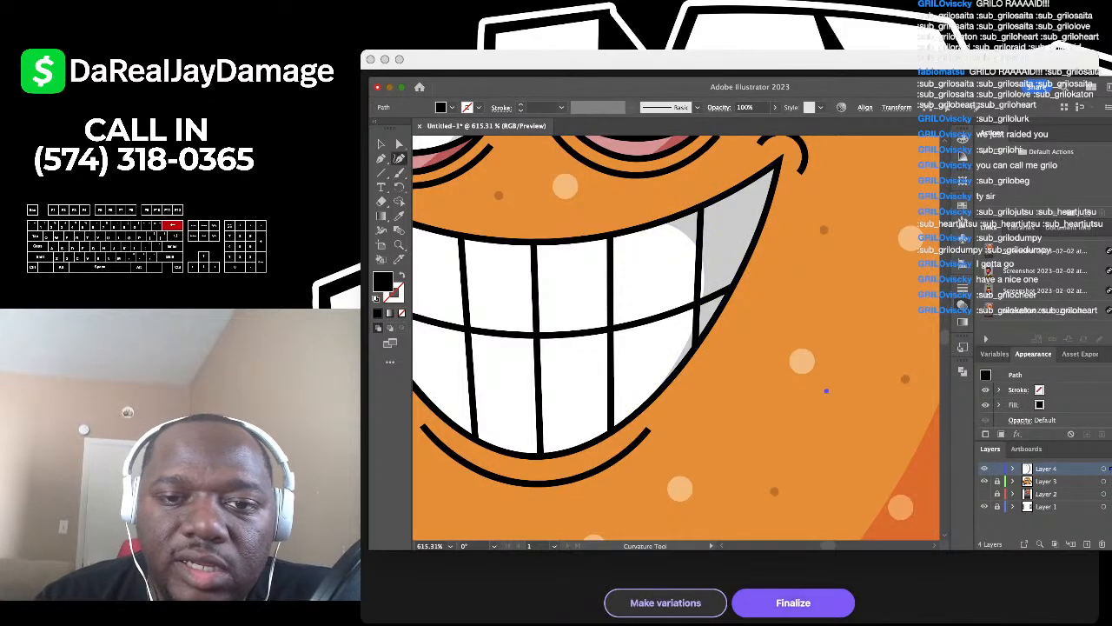
# Step: Draw a black Pen shape over the lower half of the rear foot's orange sole, following its outline
pyautogui.scroll(-8, 782, 376)
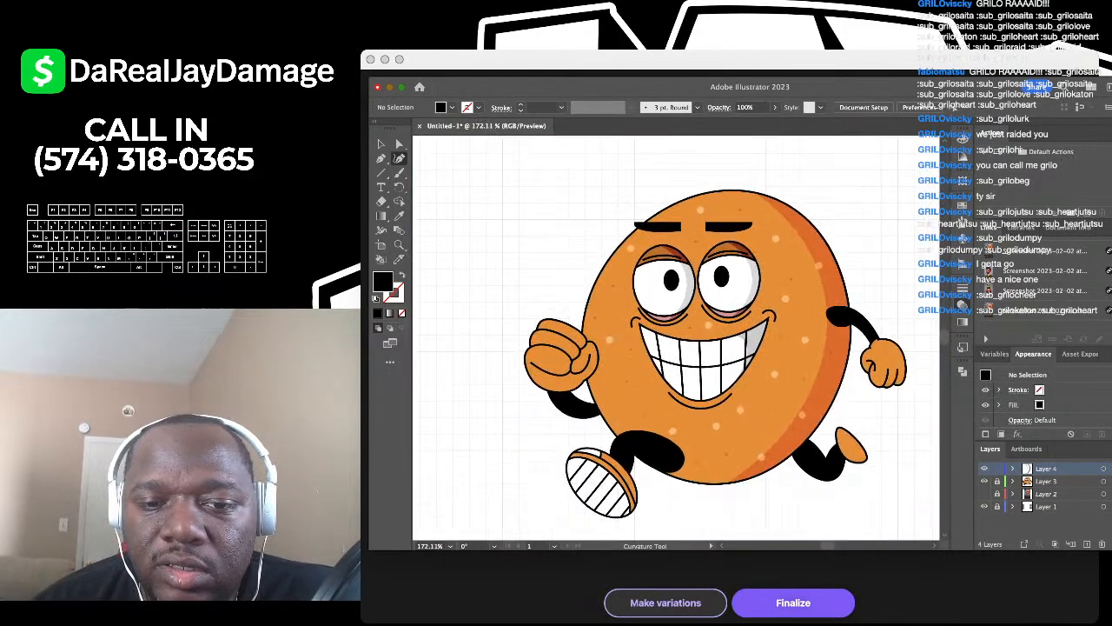
pyautogui.hscroll(2, 782, 376)
pyautogui.scroll(6, 899, 399)
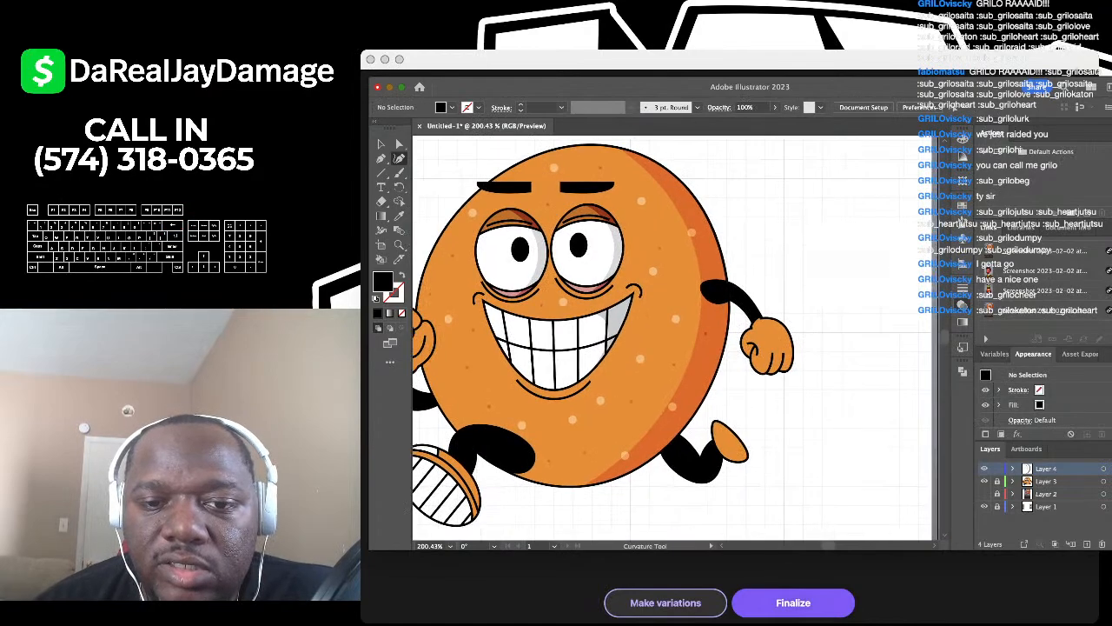
pyautogui.scroll(2, 898, 347)
pyautogui.scroll(-4, 697, 374)
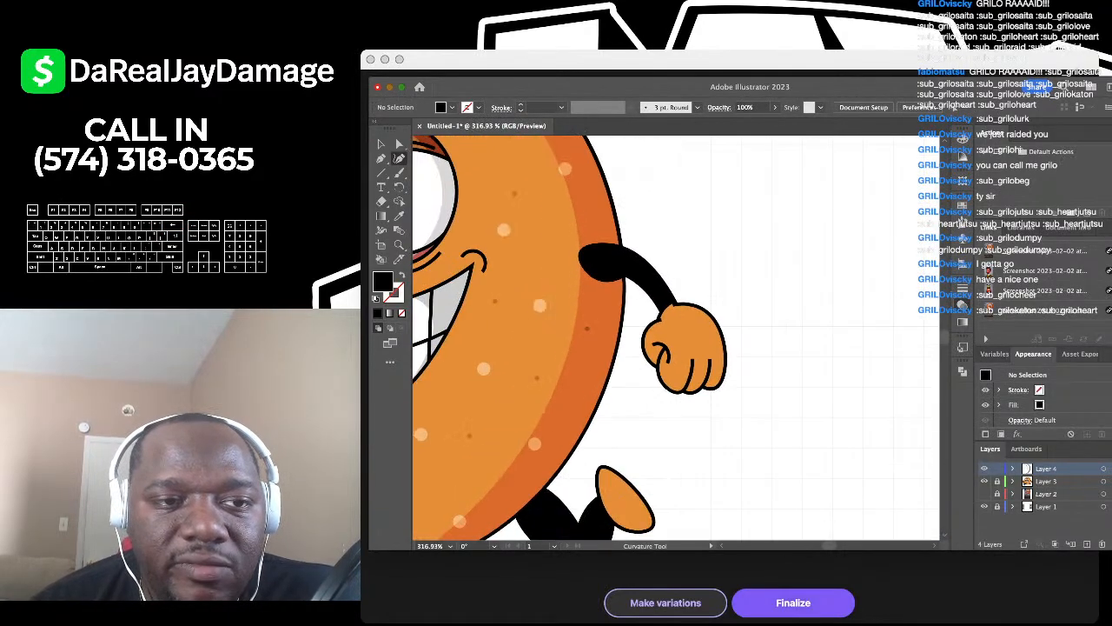
pyautogui.scroll(-2, 697, 374)
pyautogui.hscroll(-2, 697, 374)
pyautogui.press('p')
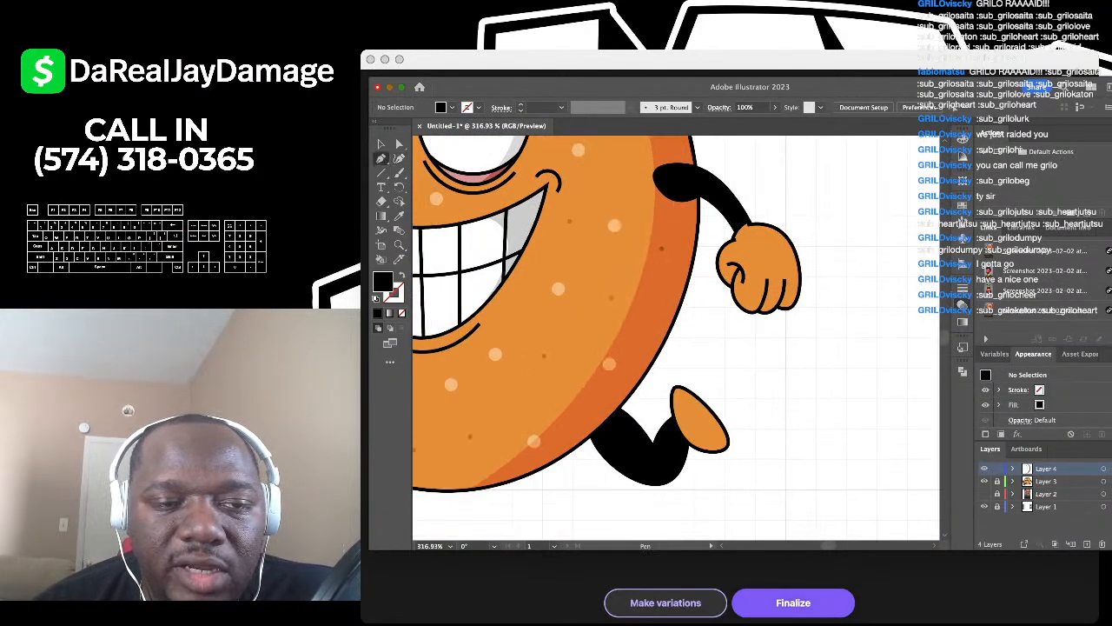
pyautogui.scroll(5, 730, 456)
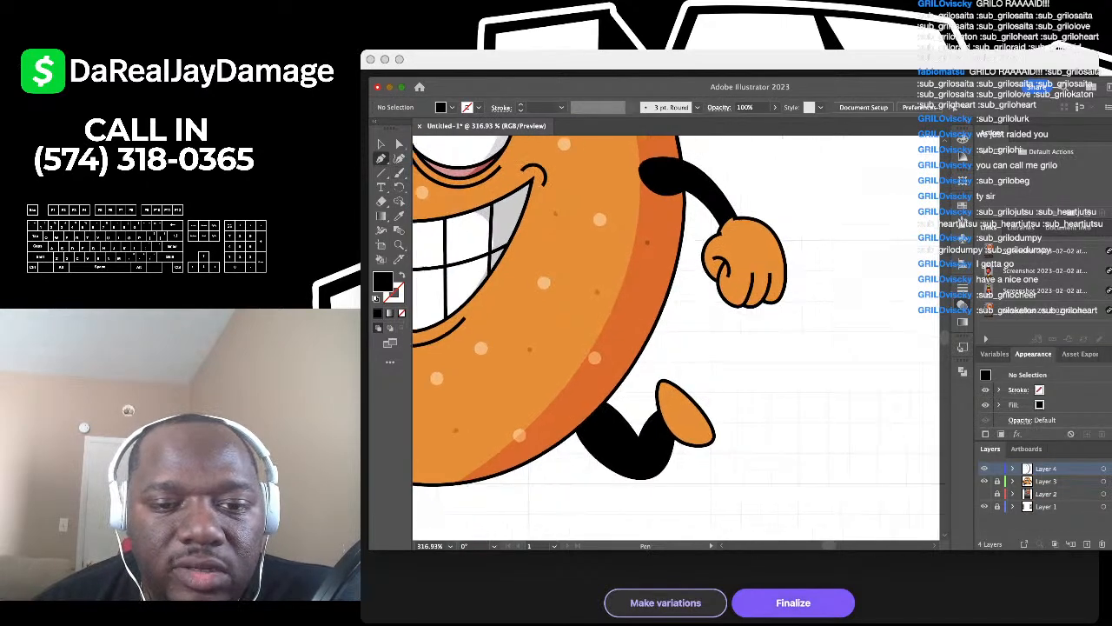
pyautogui.scroll(1, 593, 404)
pyautogui.click(554, 361)
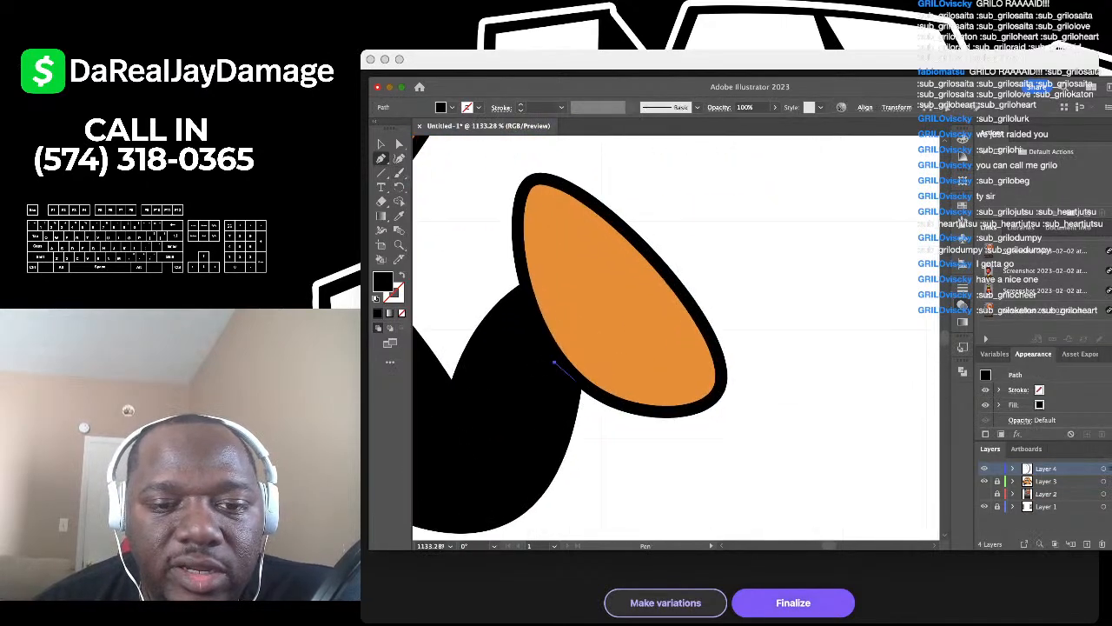
pyautogui.click(601, 396)
pyautogui.click(684, 409)
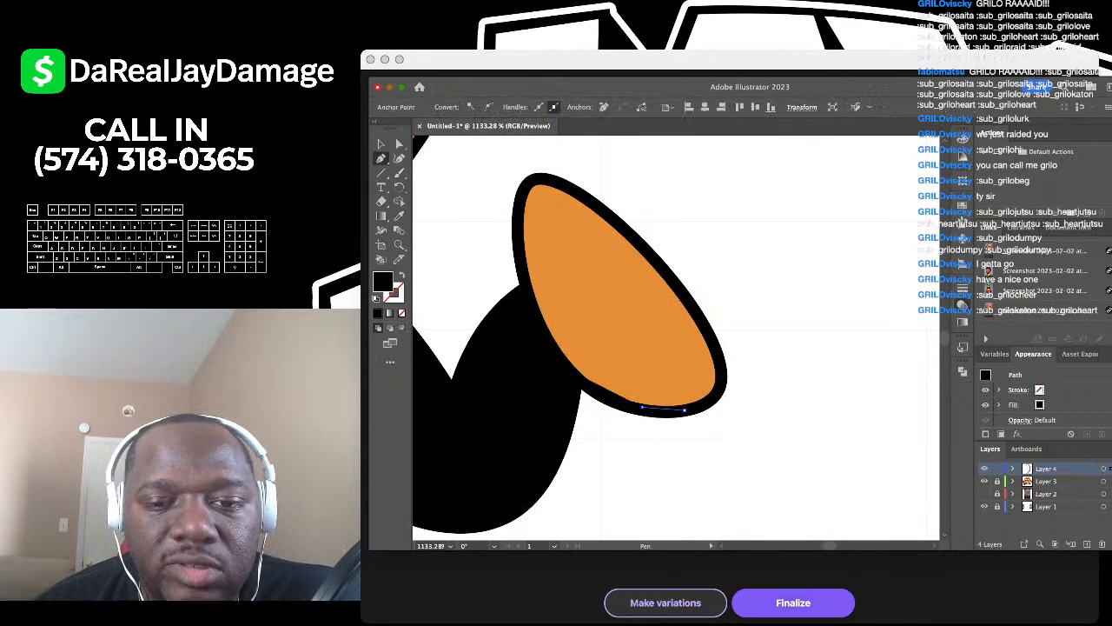
pyautogui.click(720, 390)
pyautogui.click(718, 349)
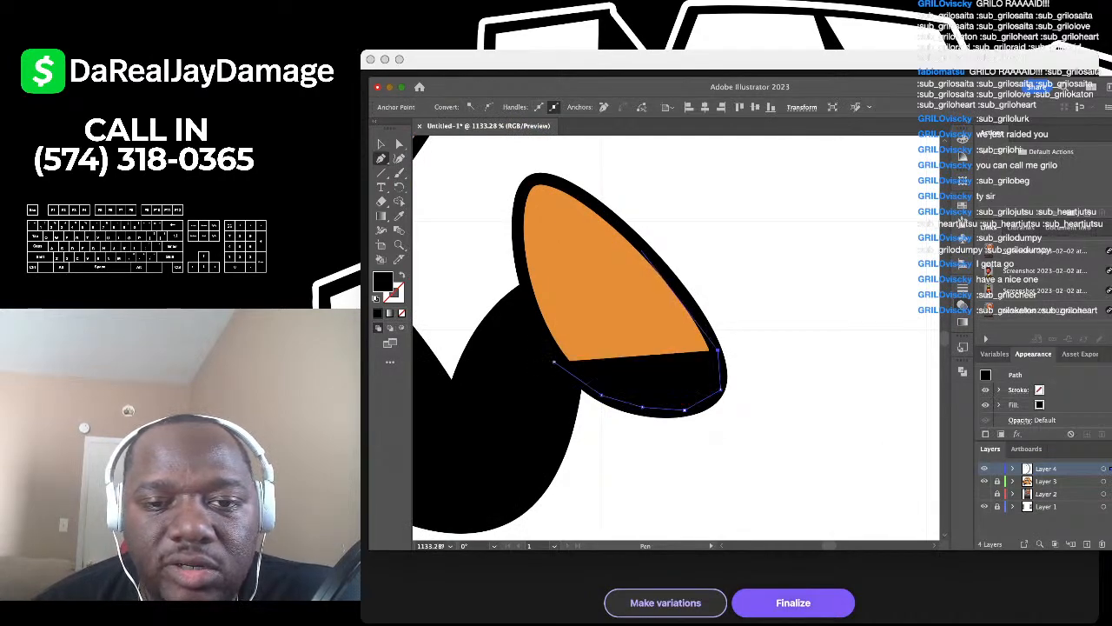
pyautogui.click(650, 258)
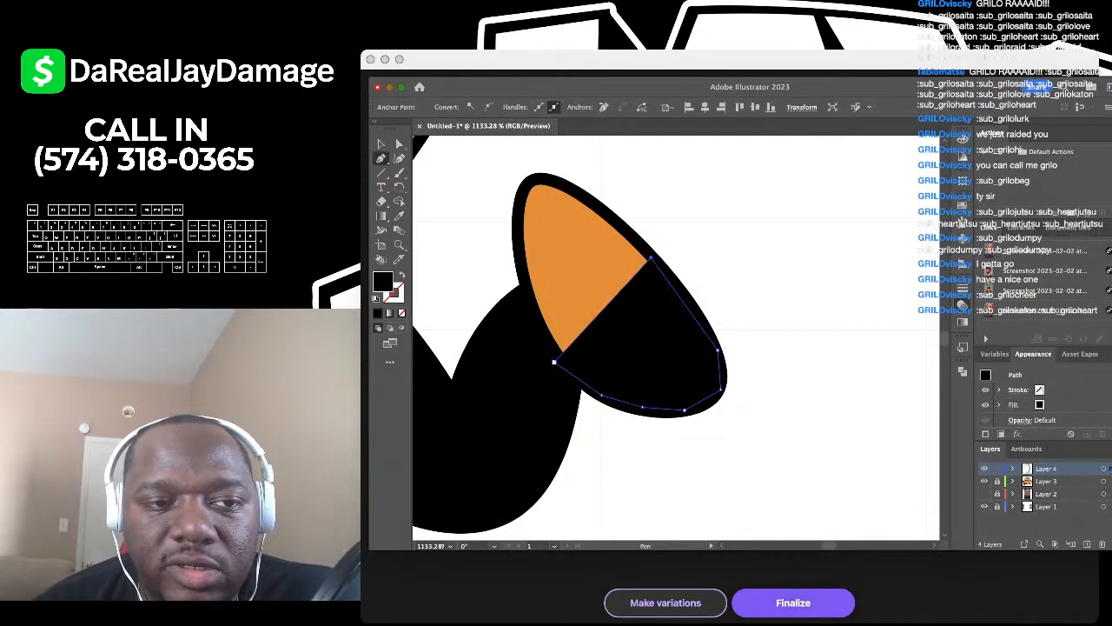
# Step: Curve the sole shadow's inner edge along the outline with the Curvature tool and set its blend mode to Soft Light
pyautogui.click(399, 158)
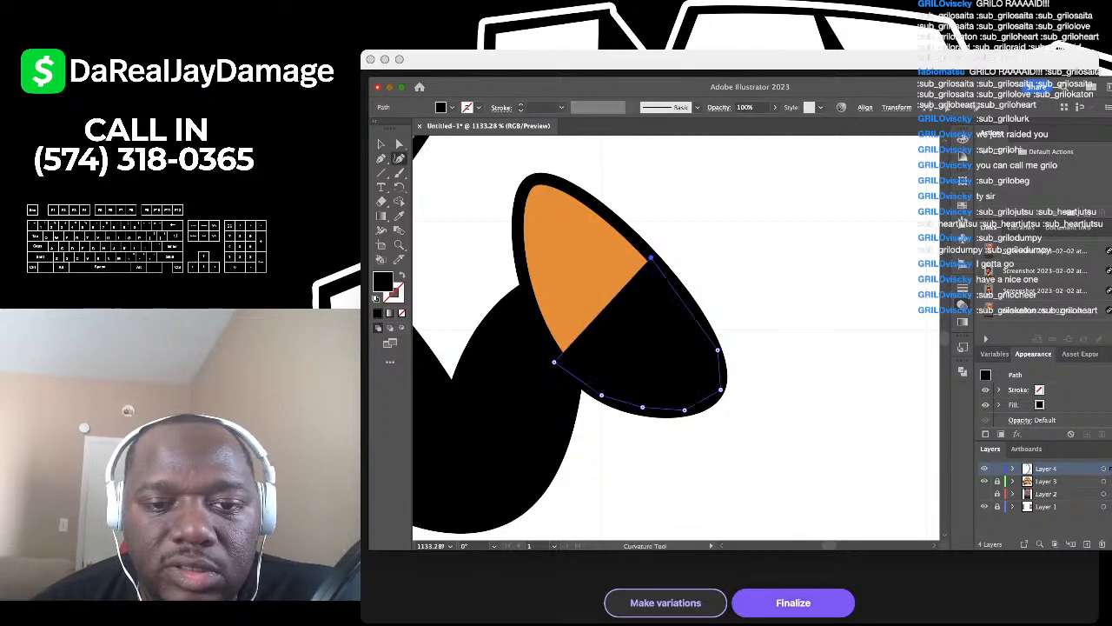
pyautogui.moveTo(602, 310); pyautogui.dragTo(650, 358)
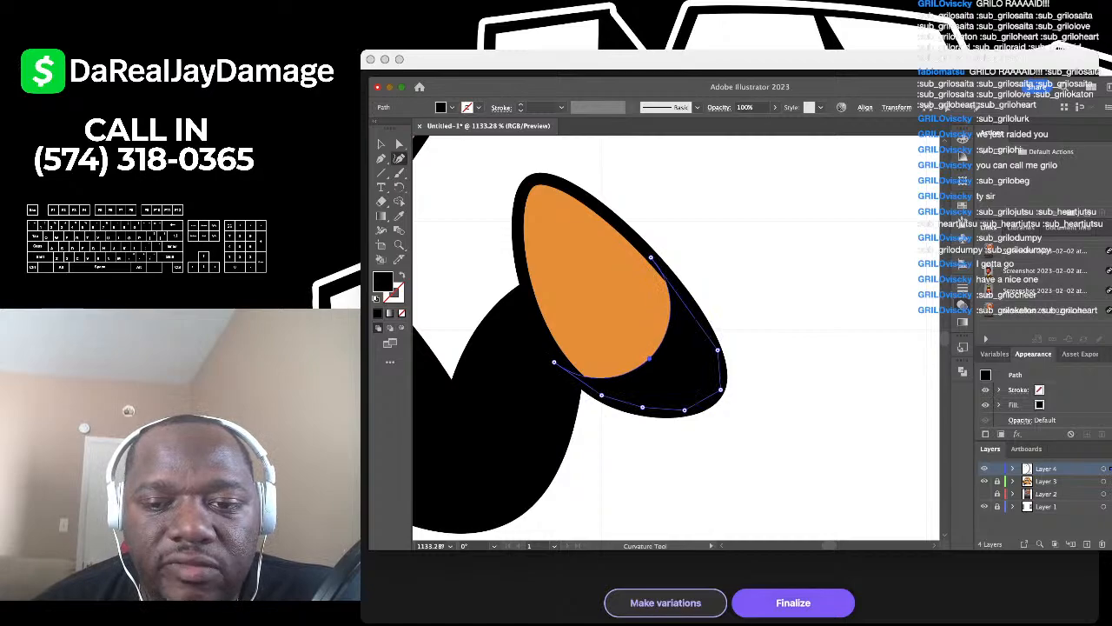
pyautogui.press('F2')
pyautogui.scroll(-10, 633, 352)
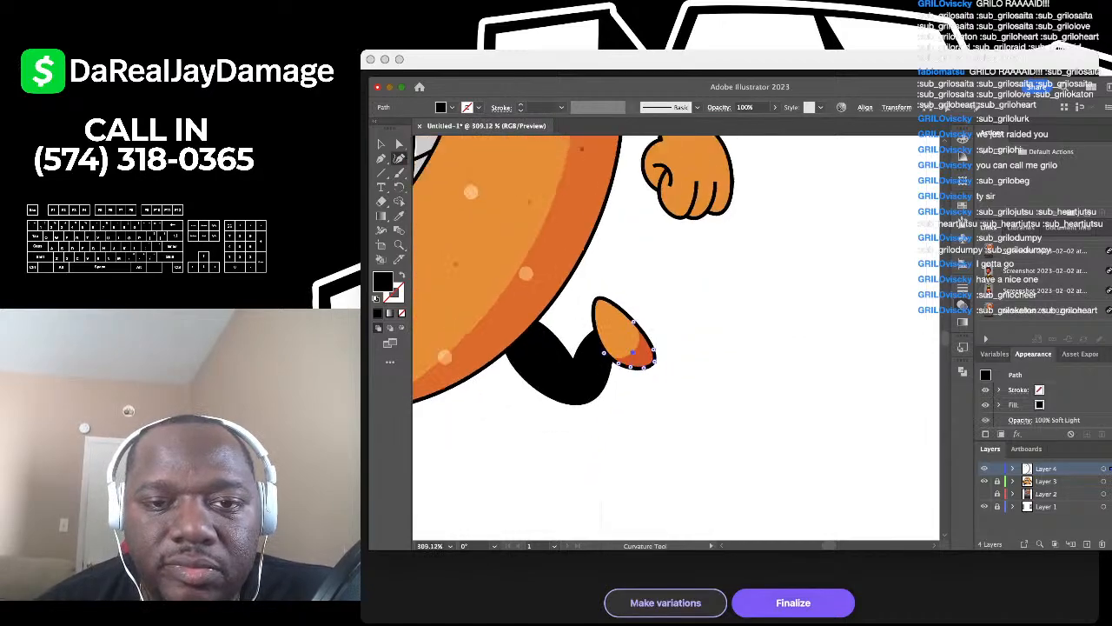
# Step: Start a Pen shadow path on the lowered hand, tracing from the wrist over the back of the hand and down its outer edge
pyautogui.scroll(8, 675, 248)
pyautogui.scroll(3, 621, 241)
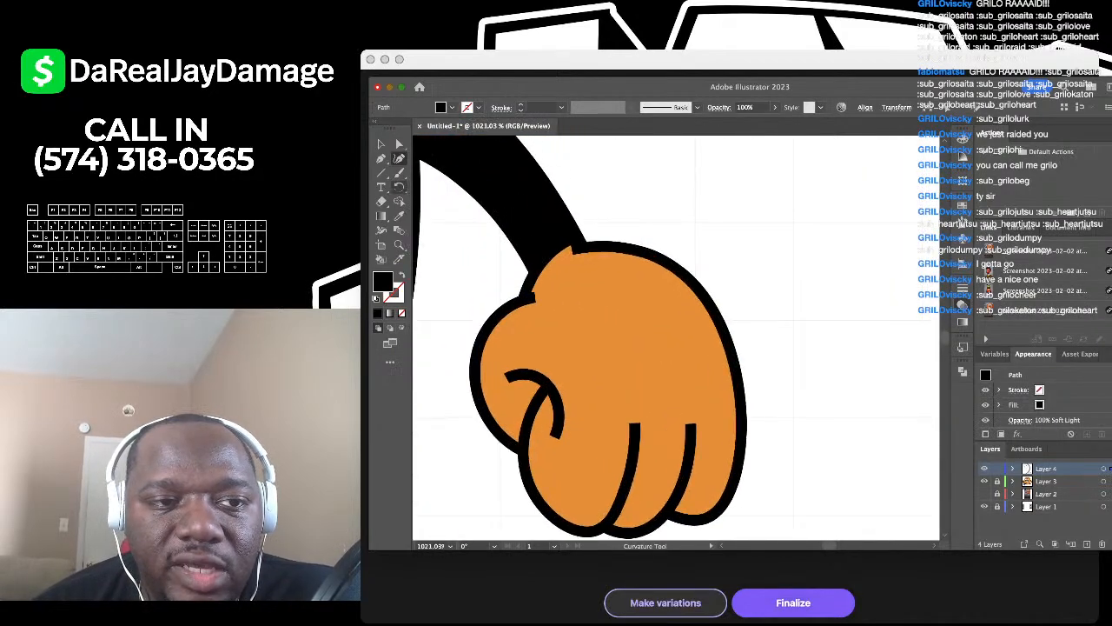
pyautogui.press('p')
pyautogui.click(564, 215)
pyautogui.click(582, 247)
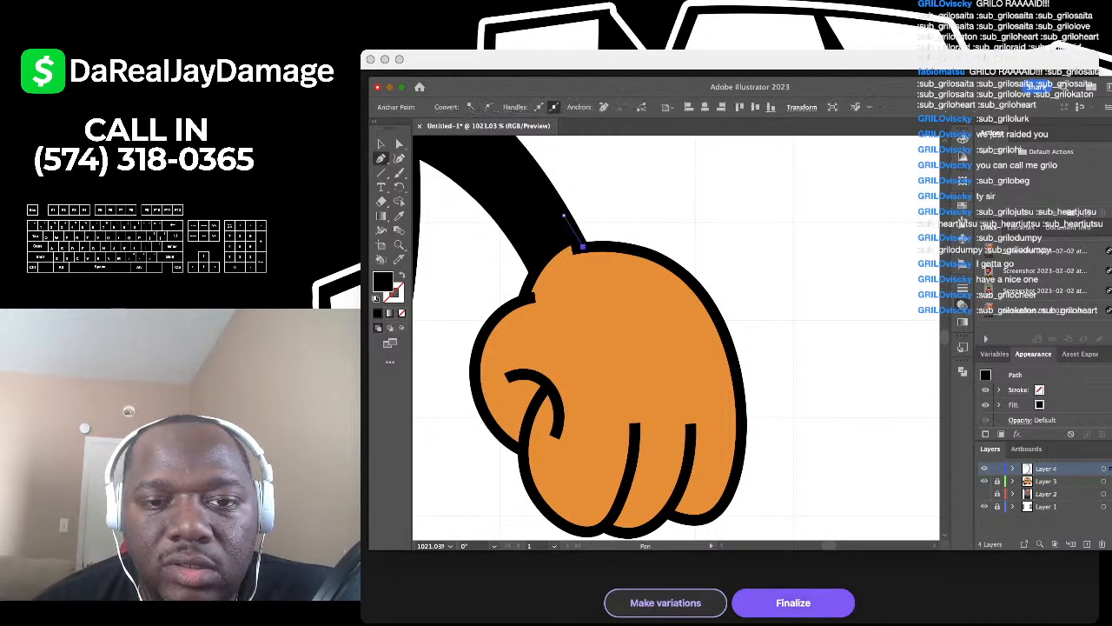
pyautogui.click(655, 255)
pyautogui.click(697, 290)
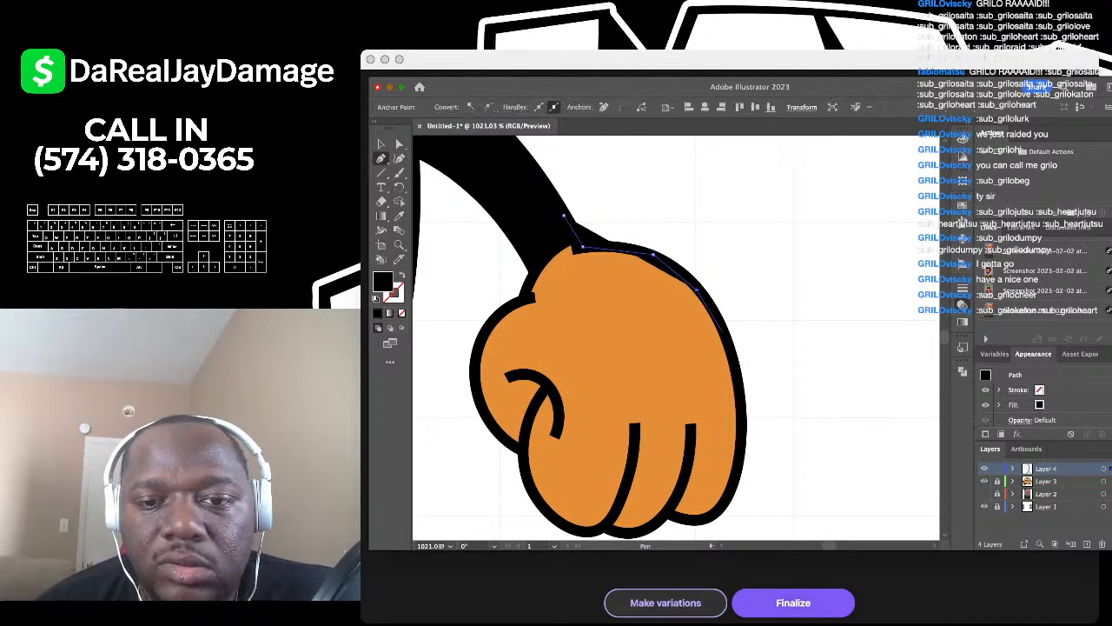
pyautogui.click(726, 337)
pyautogui.scroll(-3, 726, 337)
pyautogui.click(730, 349)
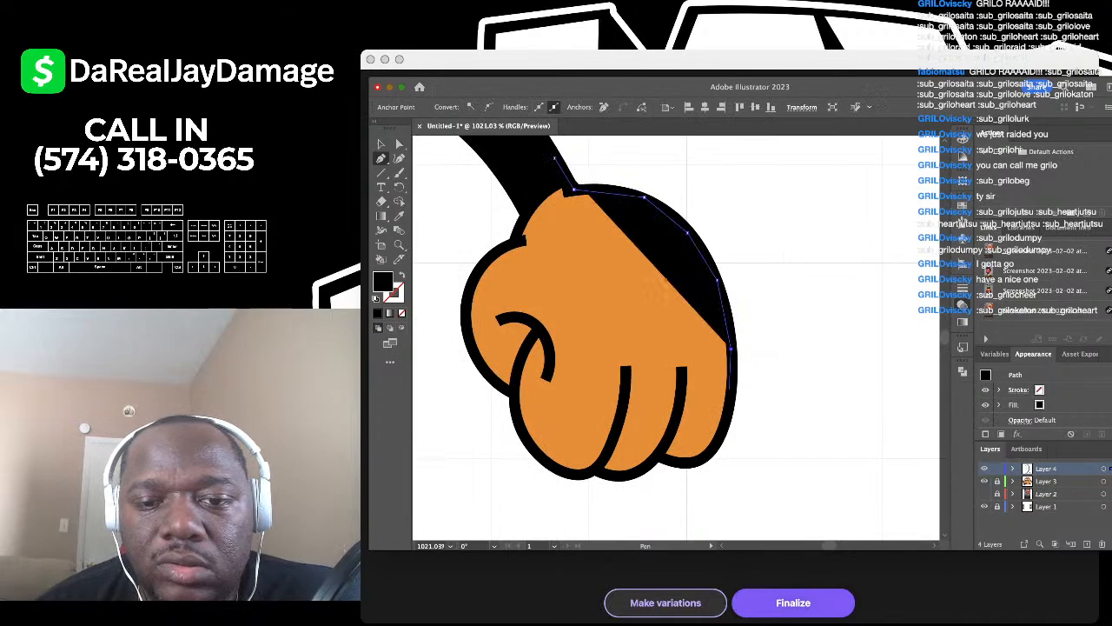
# Step: Continue the hand's shadow path down the outer finger and along the undersides of the fingertips
pyautogui.click(730, 394)
pyautogui.click(722, 432)
pyautogui.click(706, 455)
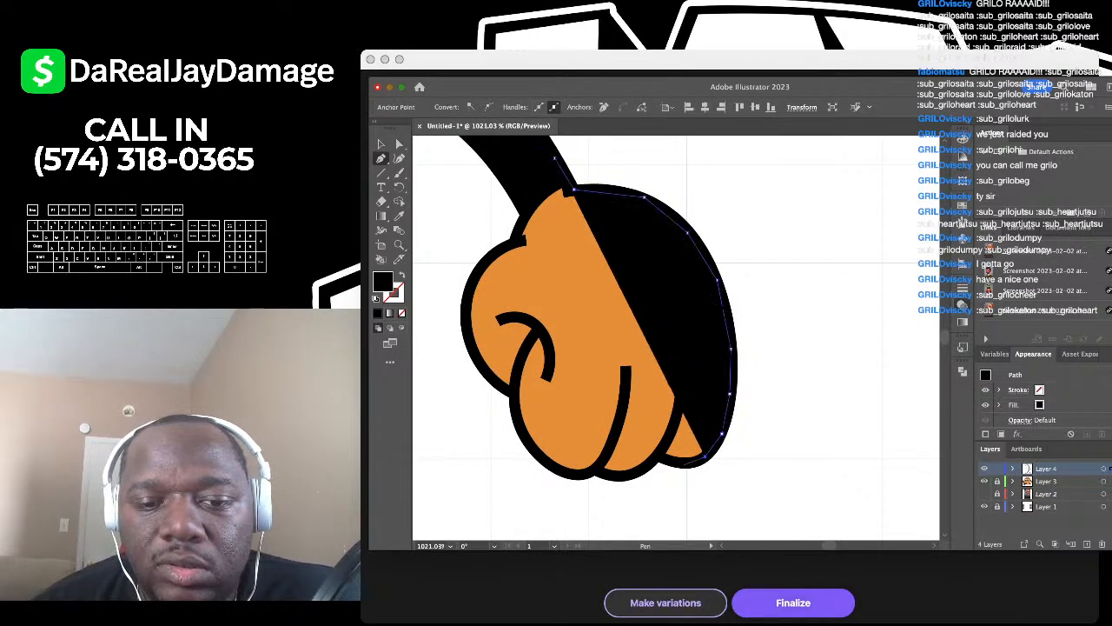
pyautogui.click(683, 465)
pyautogui.click(657, 457)
pyautogui.click(641, 469)
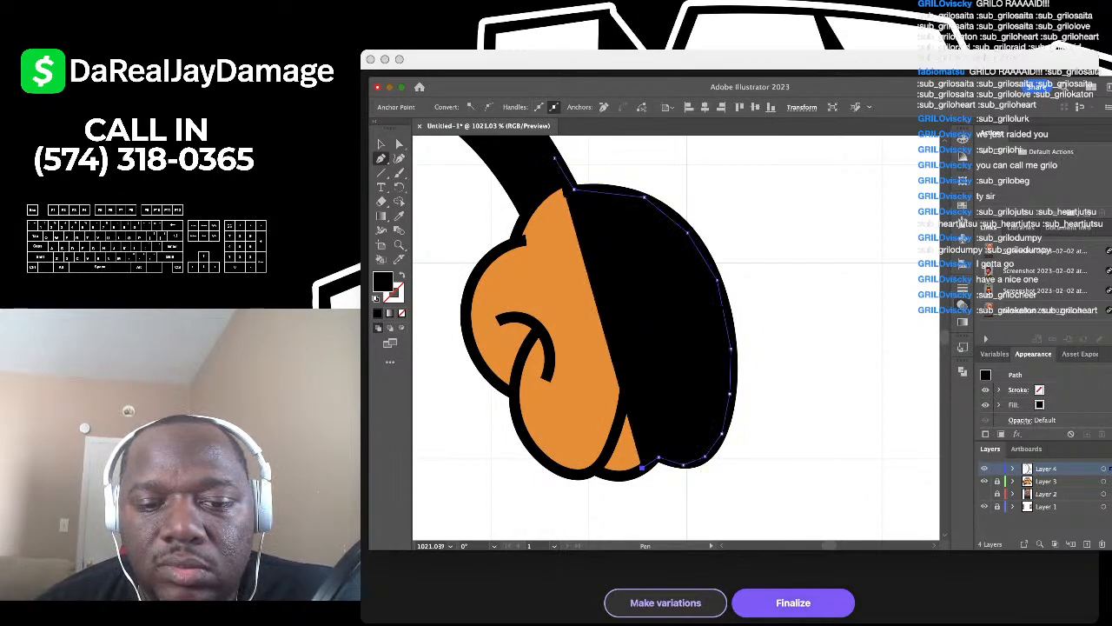
pyautogui.click(619, 475)
pyautogui.click(597, 471)
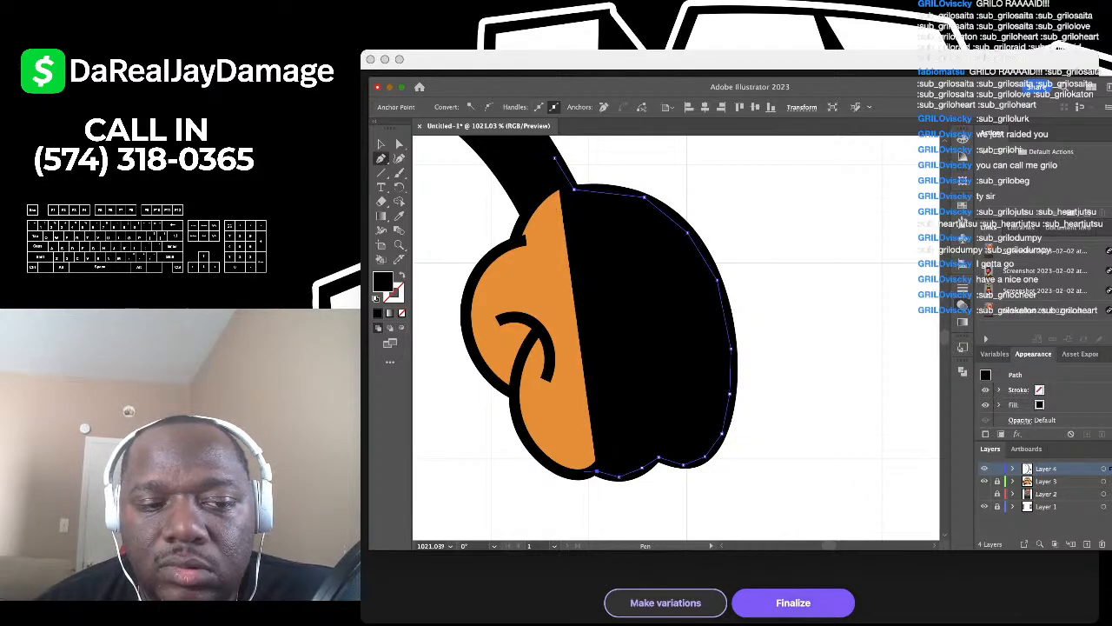
pyautogui.click(579, 472)
# Step: Remove the path's fill and close the lowered hand's shadow path around the fingertip, across the finger creases and back to the wrist
pyautogui.click(401, 313)
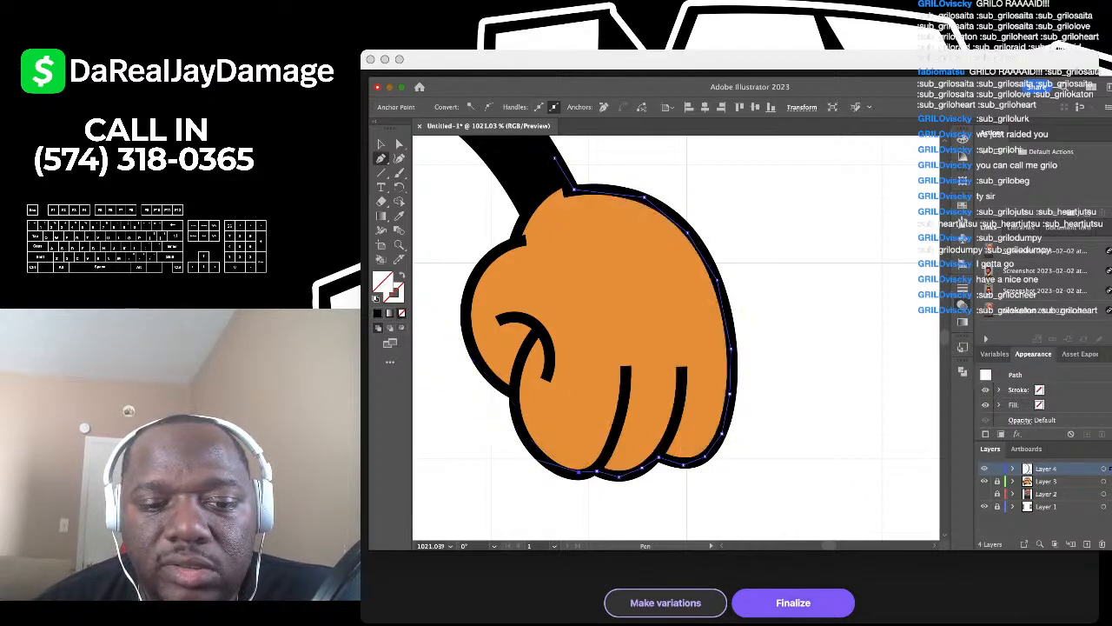
pyautogui.click(548, 463)
pyautogui.click(527, 442)
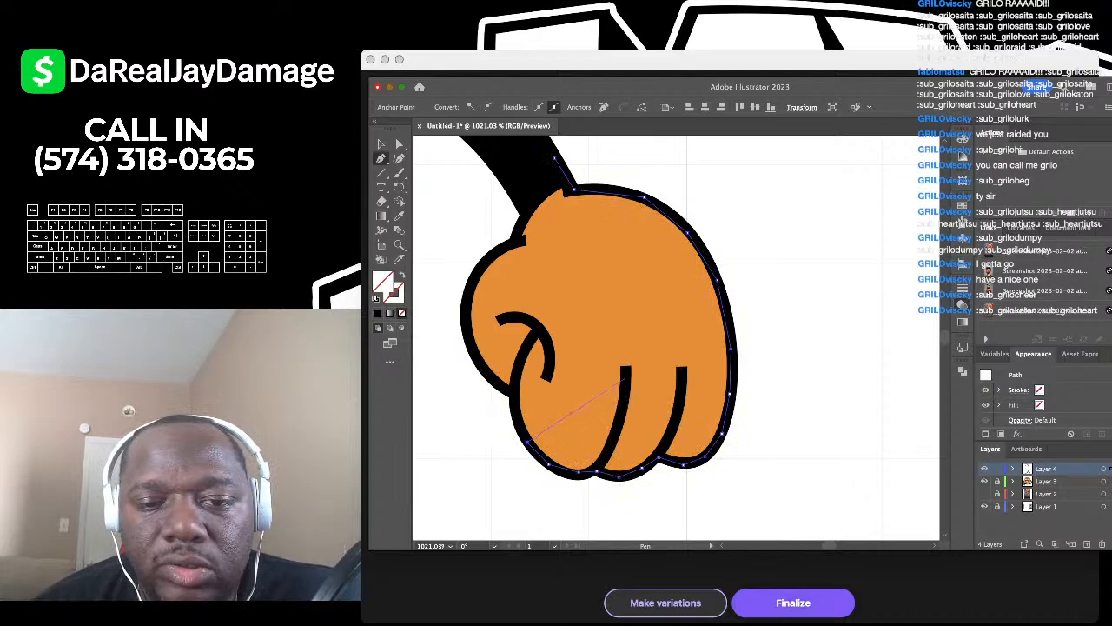
pyautogui.click(625, 374)
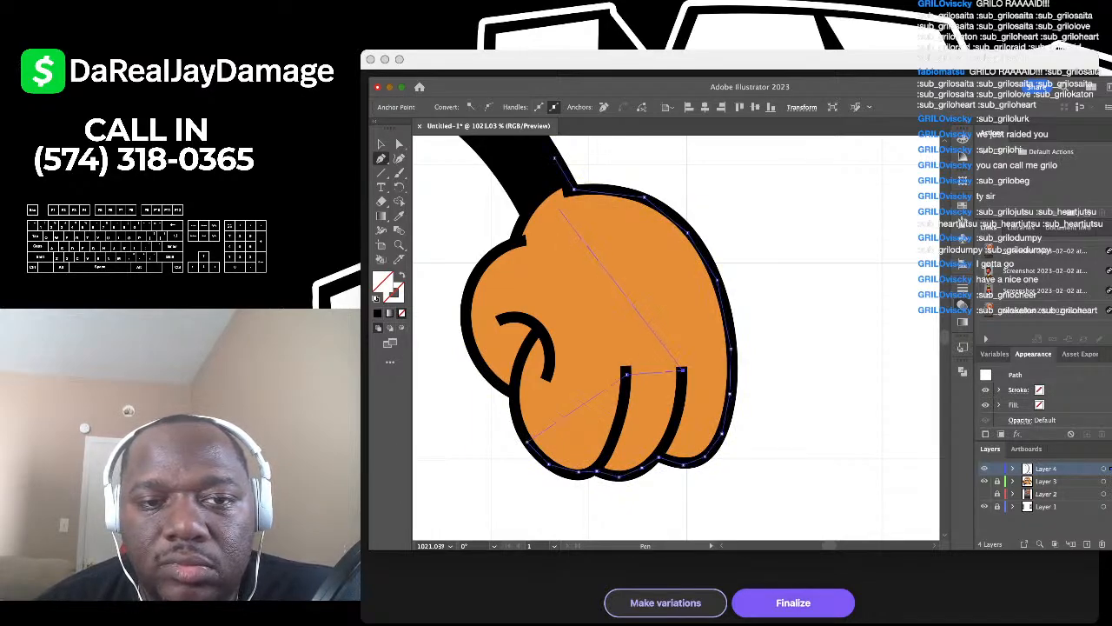
pyautogui.click(538, 187)
pyautogui.click(555, 158)
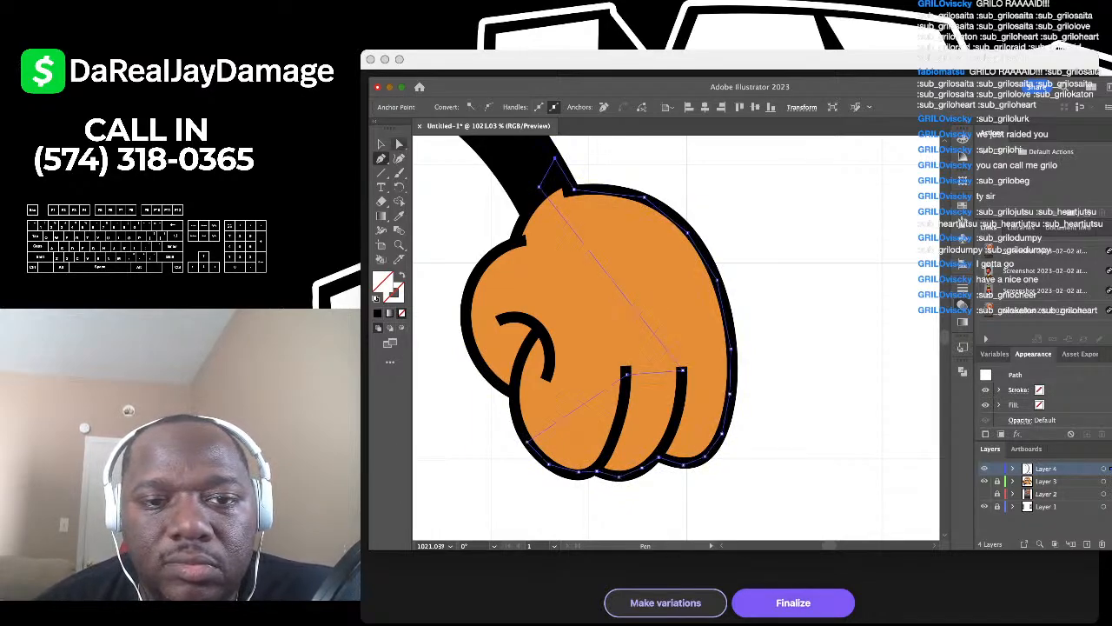
# Step: Curve the hand shadow's inner edge over the back of the hand and between the fingers with the Curvature tool
pyautogui.hotkey('shift', '`')
pyautogui.moveTo(601, 265); pyautogui.dragTo(646, 258)
pyautogui.scroll(-3, 646, 258)
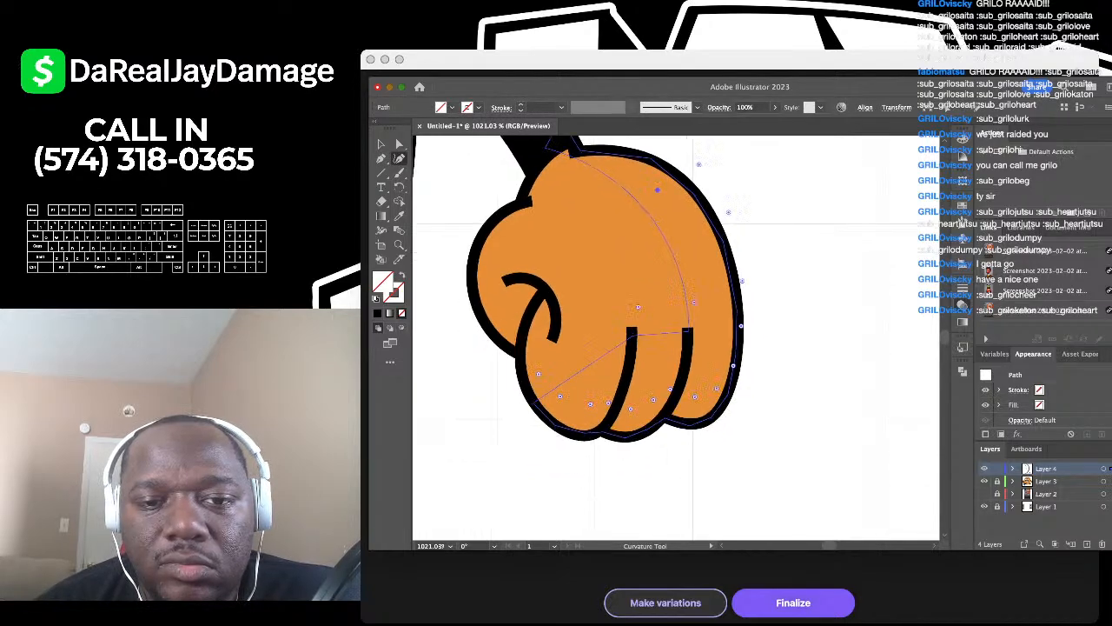
pyautogui.moveTo(666, 322); pyautogui.dragTo(669, 367)
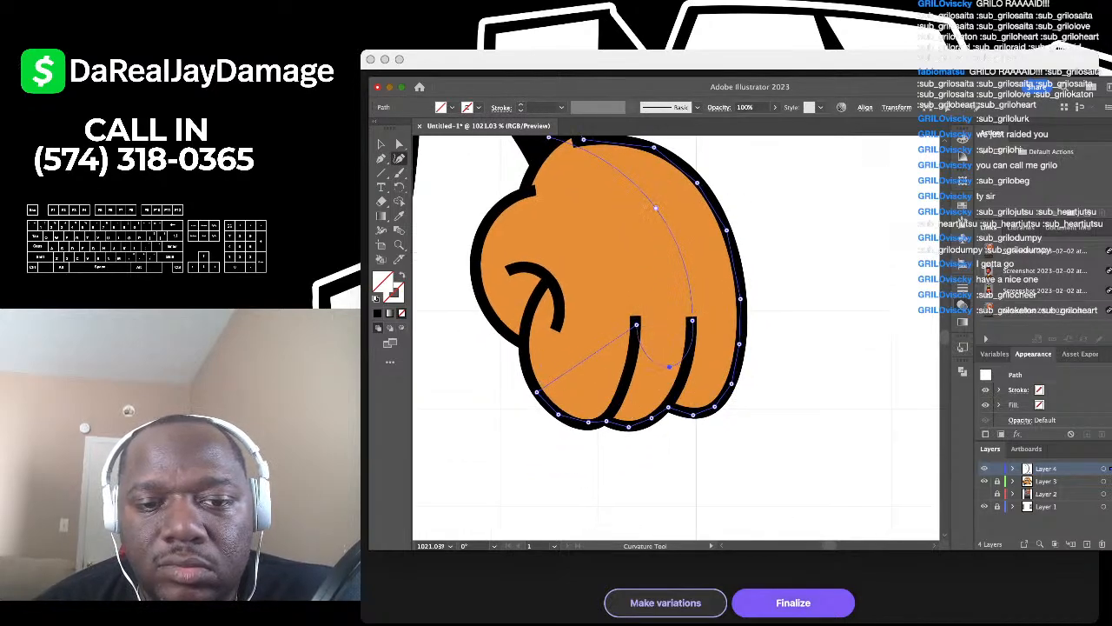
pyautogui.click(606, 380)
pyautogui.moveTo(537, 392); pyautogui.dragTo(525, 365)
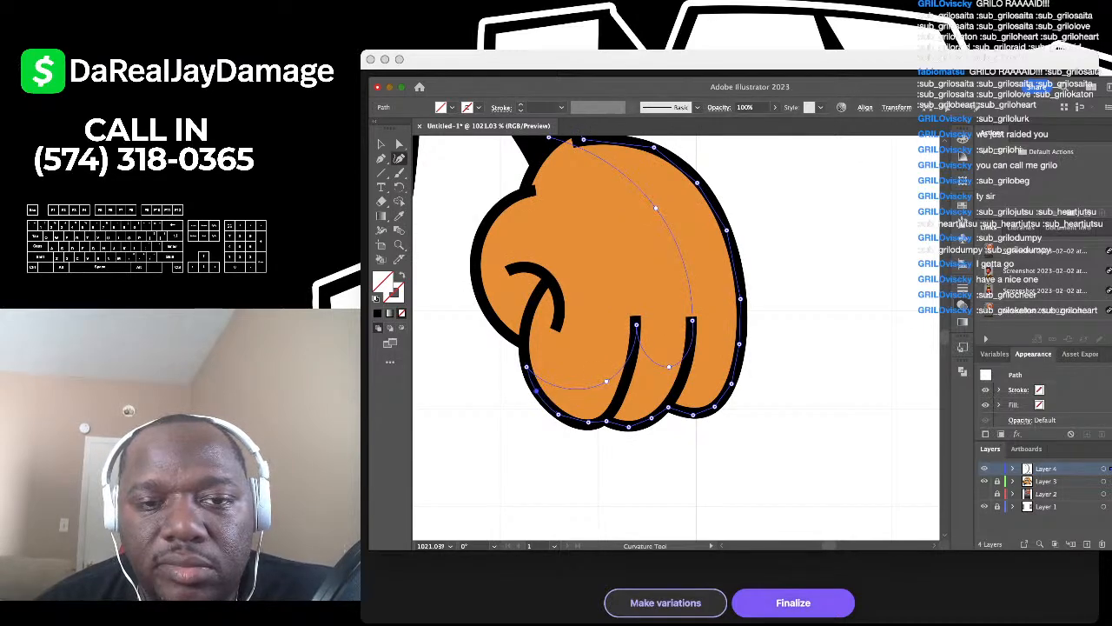
# Step: Copy the body shadow's black fill and 60% Soft Light appearance onto the lowered hand's shadow with the Eyedropper, and deselect it
pyautogui.scroll(-5, 539, 398)
pyautogui.scroll(-3, 626, 388)
pyautogui.scroll(2, 625, 388)
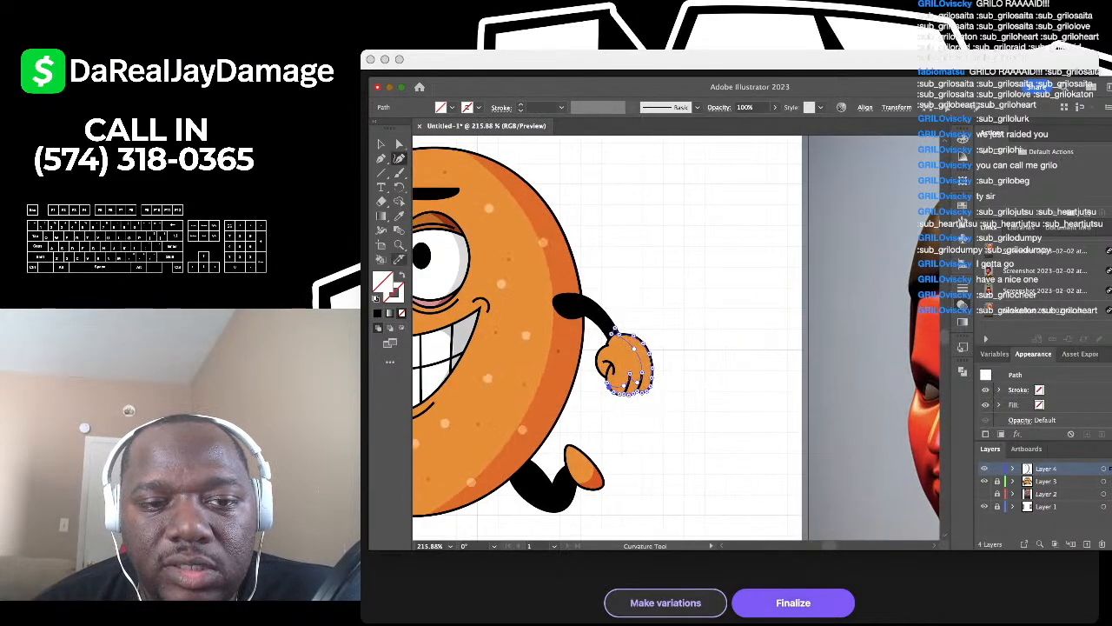
pyautogui.press('i')
pyautogui.click(564, 369)
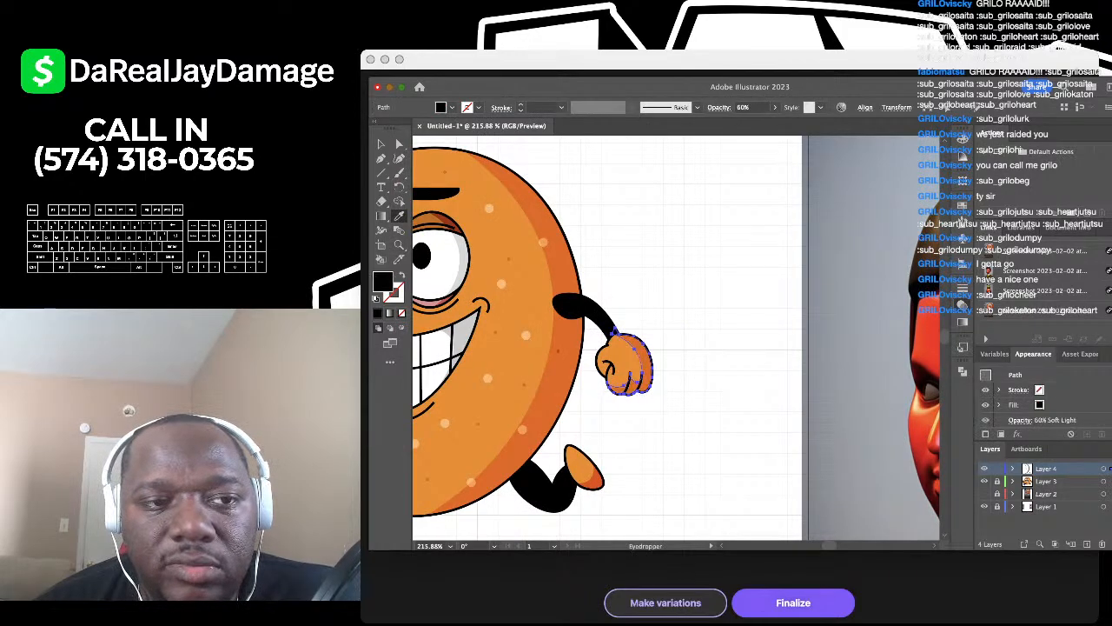
pyautogui.press('v')
pyautogui.click(614, 184)
pyautogui.scroll(-3, 614, 183)
pyautogui.scroll(-2, 608, 187)
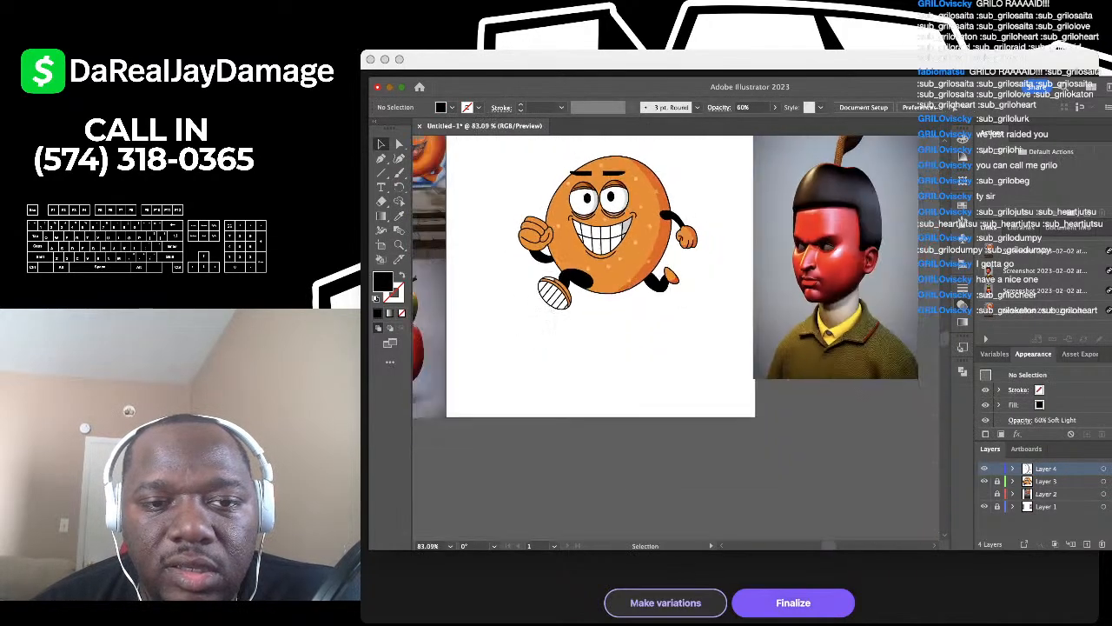
# Step: Start a Pen shadow path on the raised fist, running from the lowest finger crease across the fingers and around the upper fingertip
pyautogui.scroll(5, 591, 187)
pyautogui.scroll(5, 452, 252)
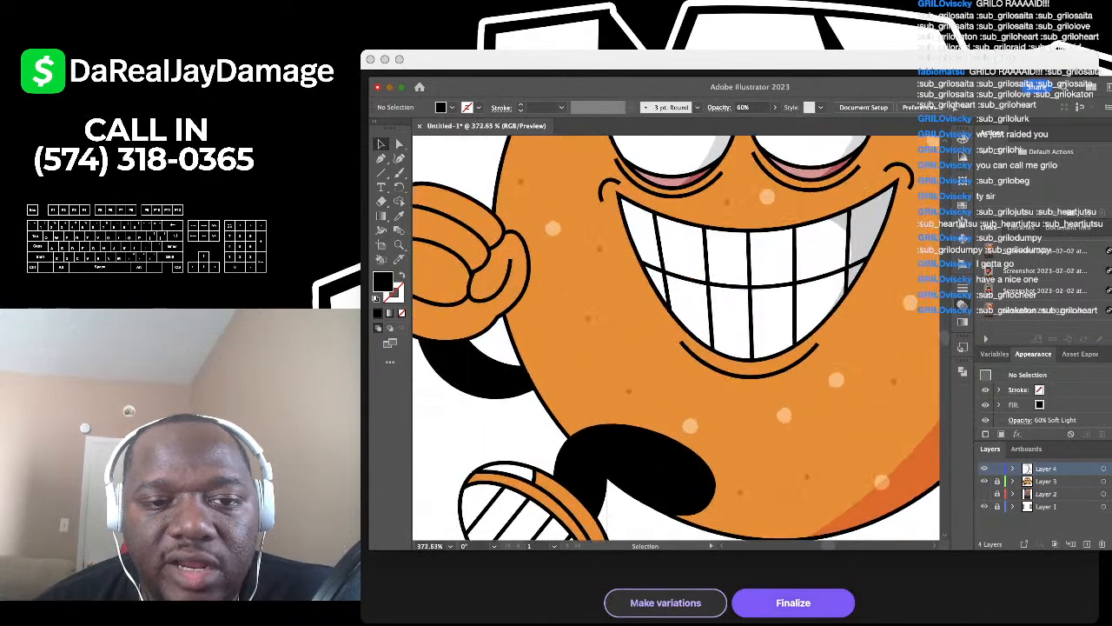
pyautogui.press('p')
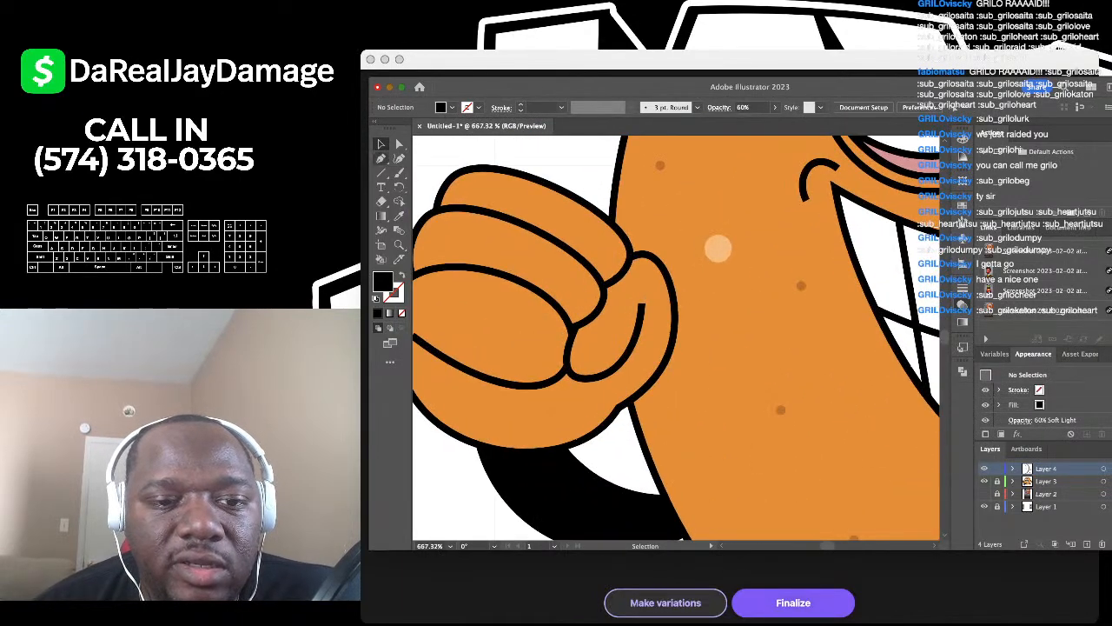
pyautogui.click(473, 373)
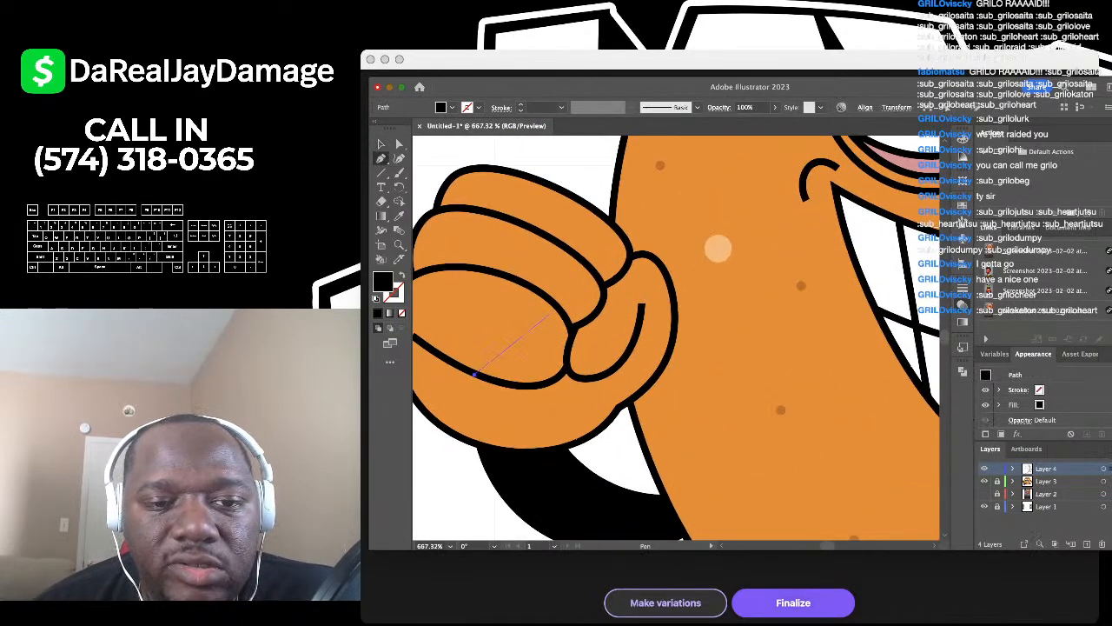
pyautogui.click(549, 300)
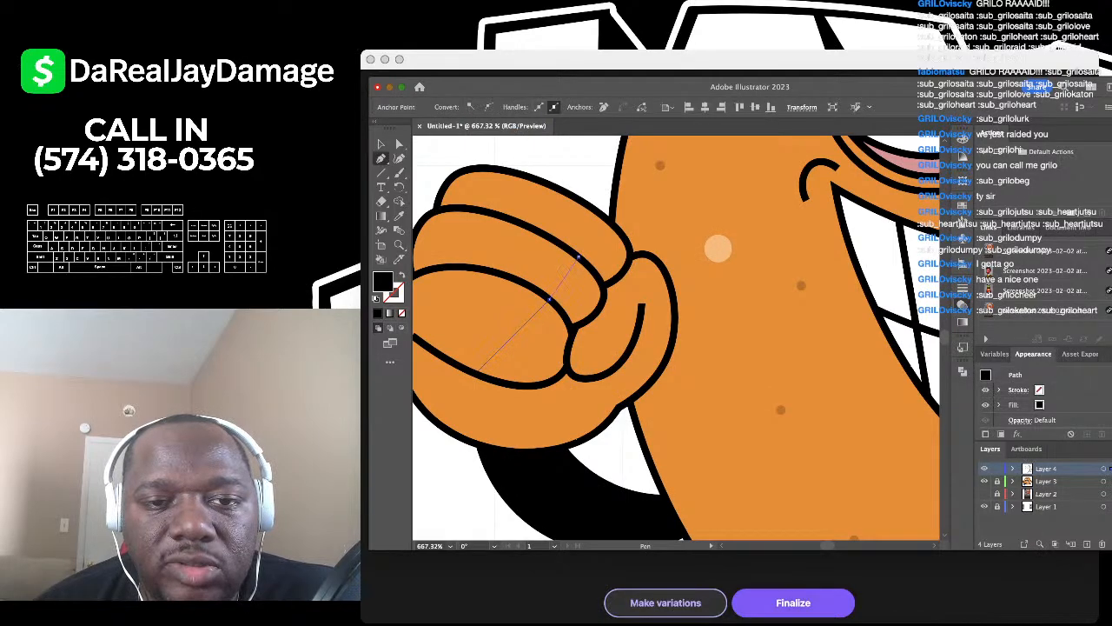
pyautogui.click(578, 257)
pyautogui.click(606, 218)
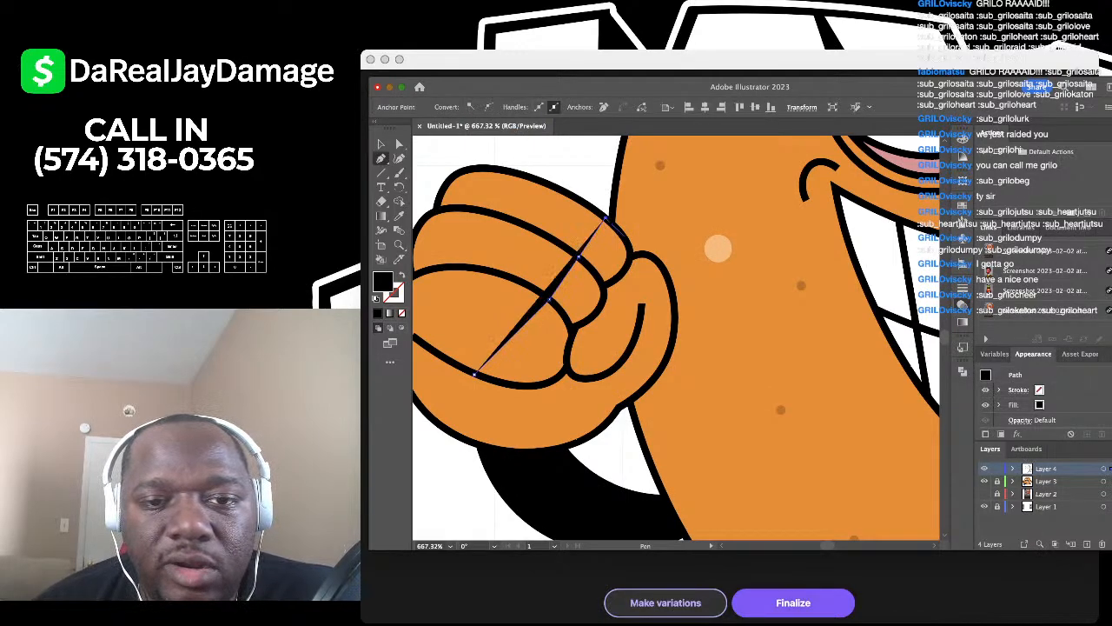
pyautogui.click(625, 237)
pyautogui.click(629, 252)
pyautogui.click(632, 256)
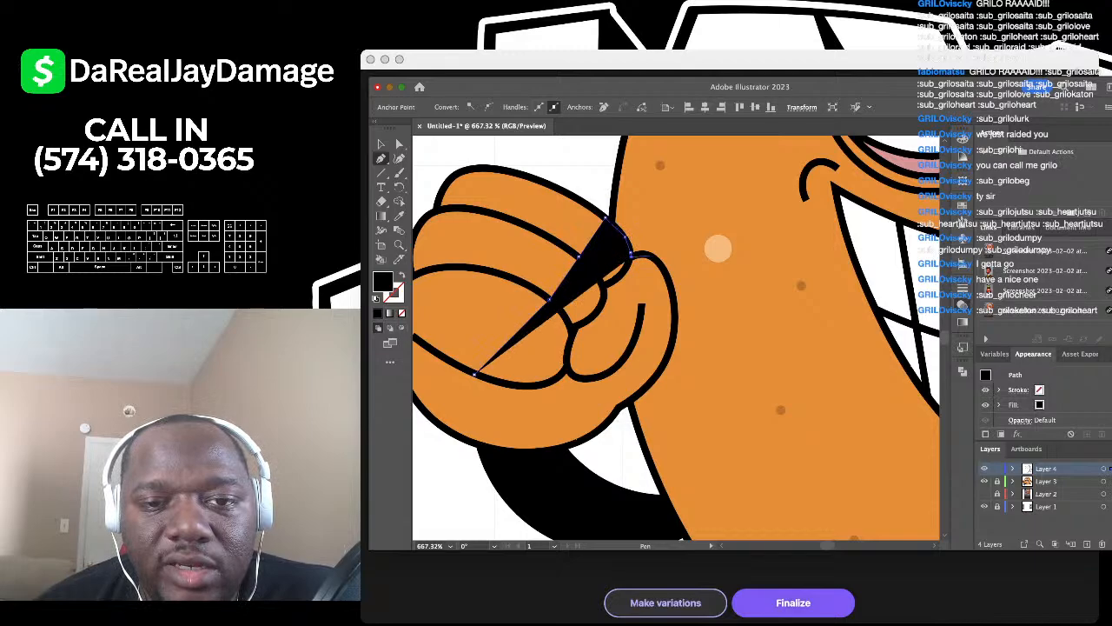
# Step: Continue the fist's shadow path over the thumb's upper edge, back to the thumb crease and along it to the fist's outer outline
pyautogui.click(648, 254)
pyautogui.click(663, 267)
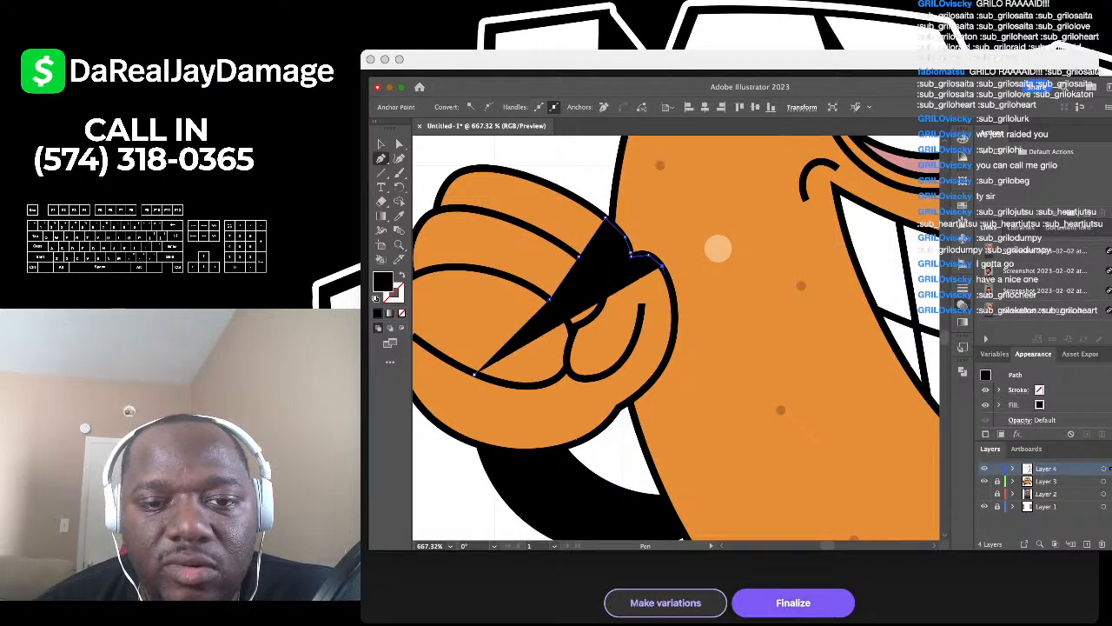
pyautogui.click(670, 288)
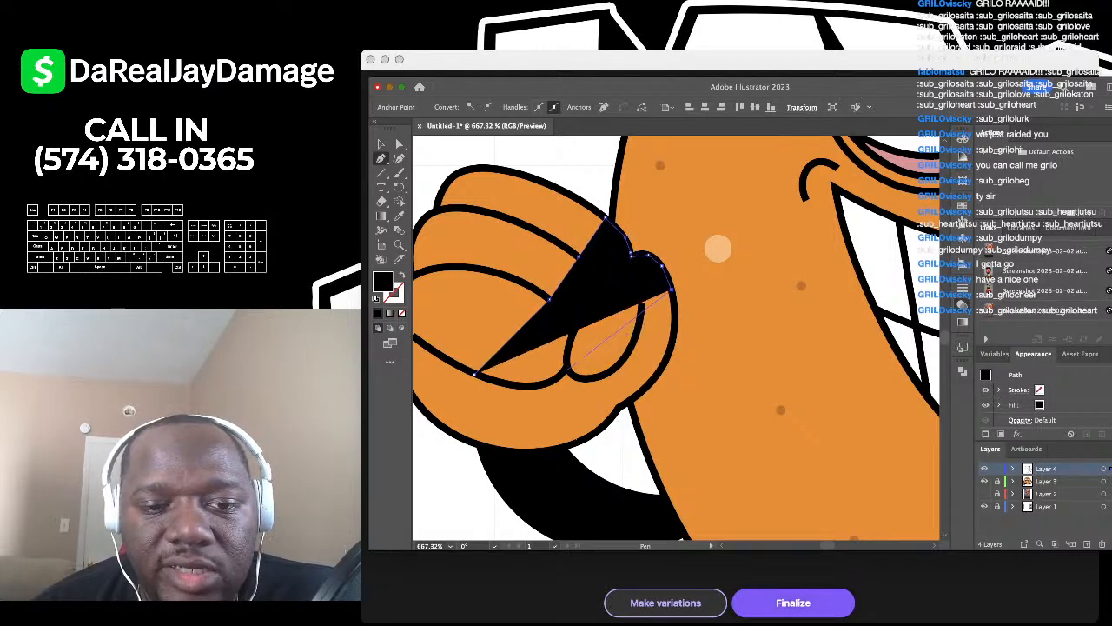
pyautogui.click(565, 368)
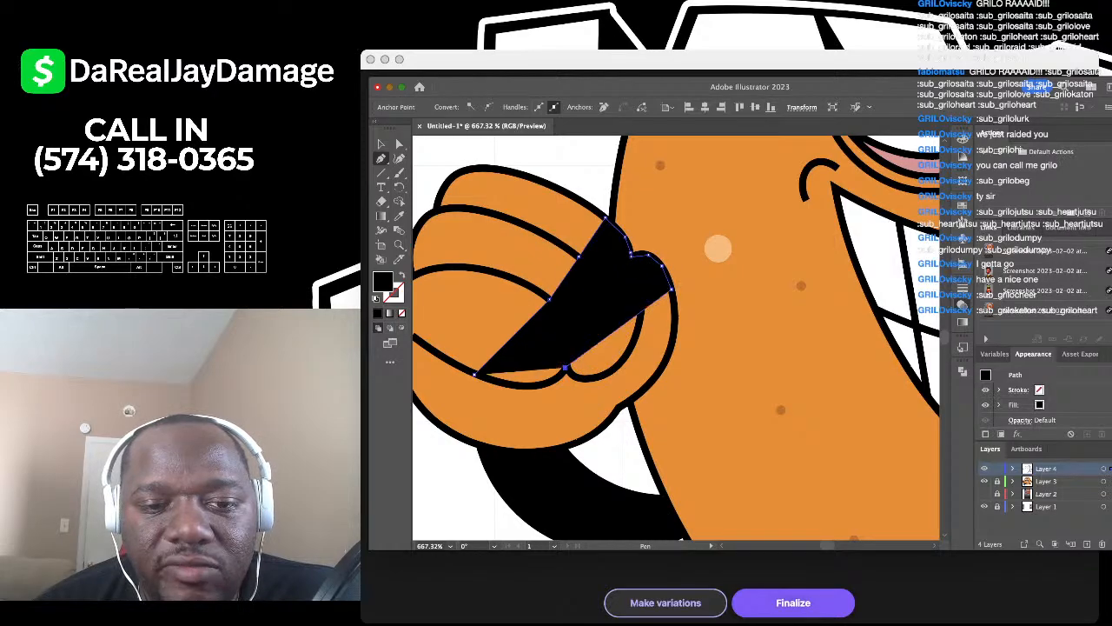
pyautogui.click(581, 379)
pyautogui.click(605, 375)
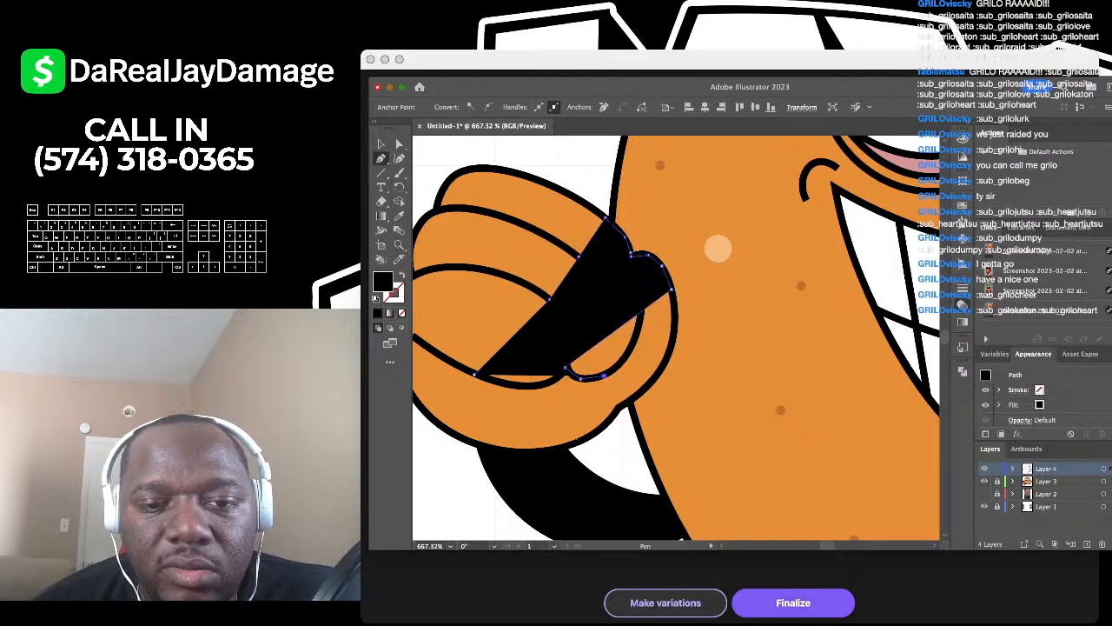
pyautogui.click(630, 400)
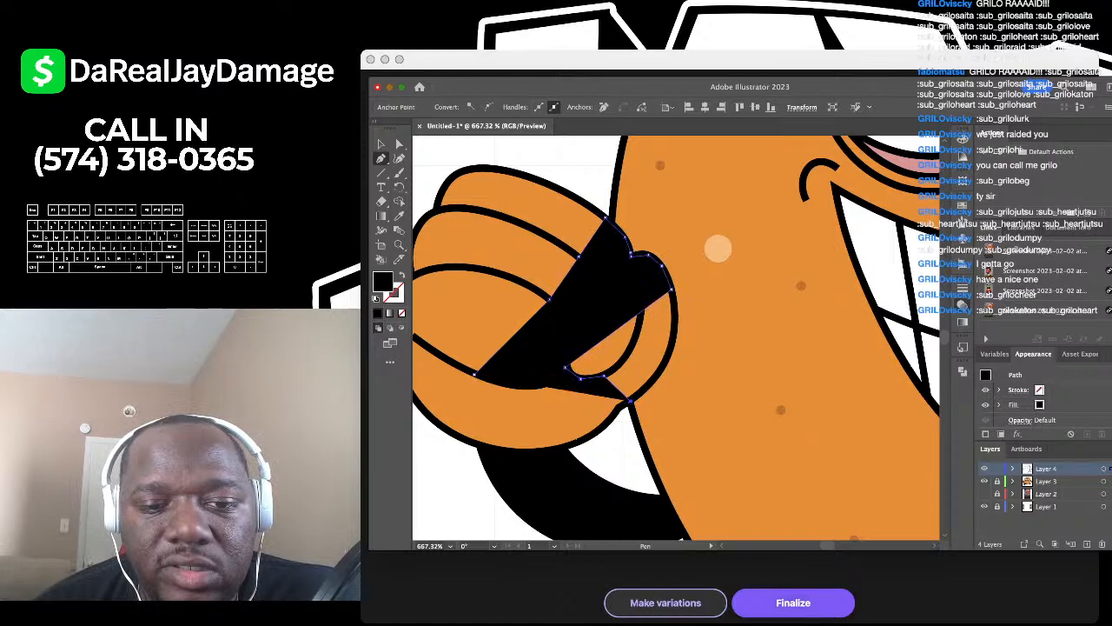
# Step: Trace the fist's lower outline and close the shadow path at its starting point on the lowest finger crease
pyautogui.click(609, 420)
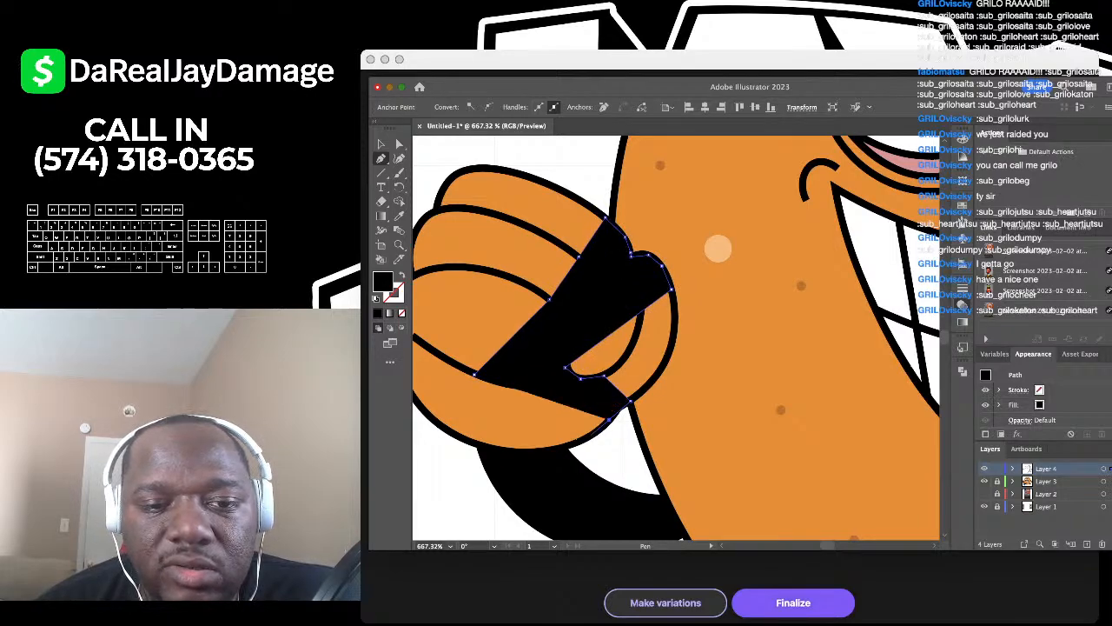
pyautogui.hscroll(-3, 591, 435)
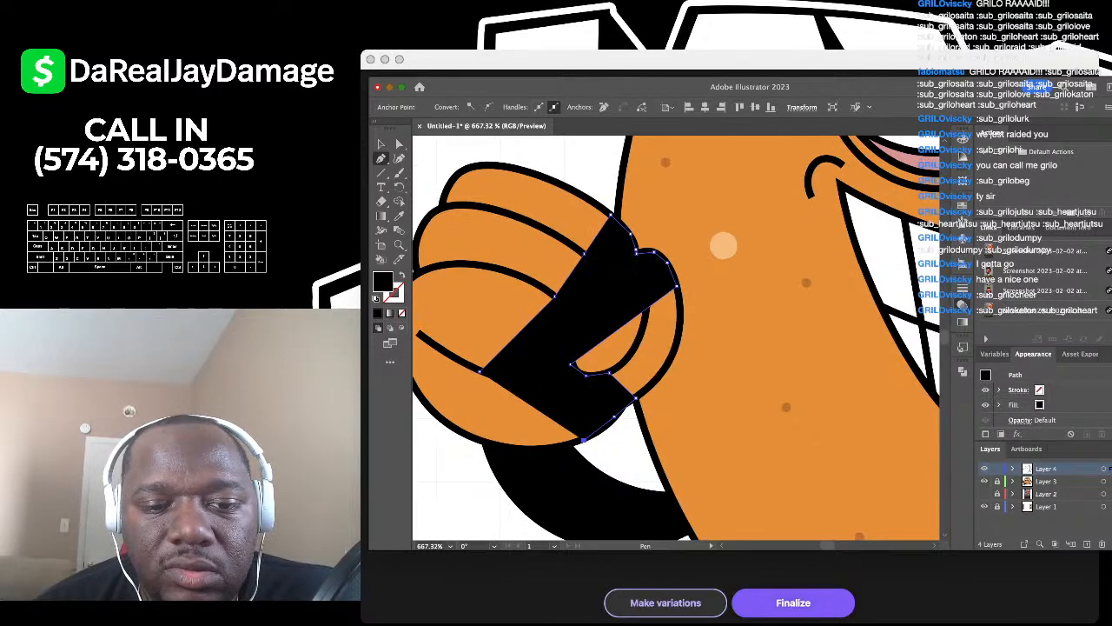
pyautogui.click(582, 432)
pyautogui.click(533, 426)
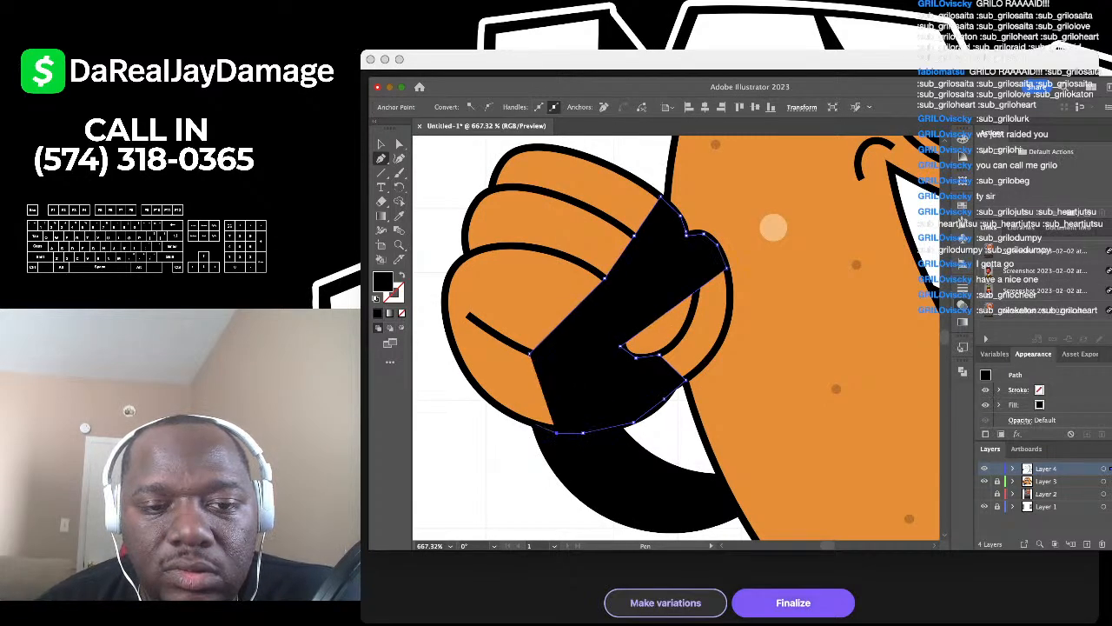
pyautogui.click(529, 352)
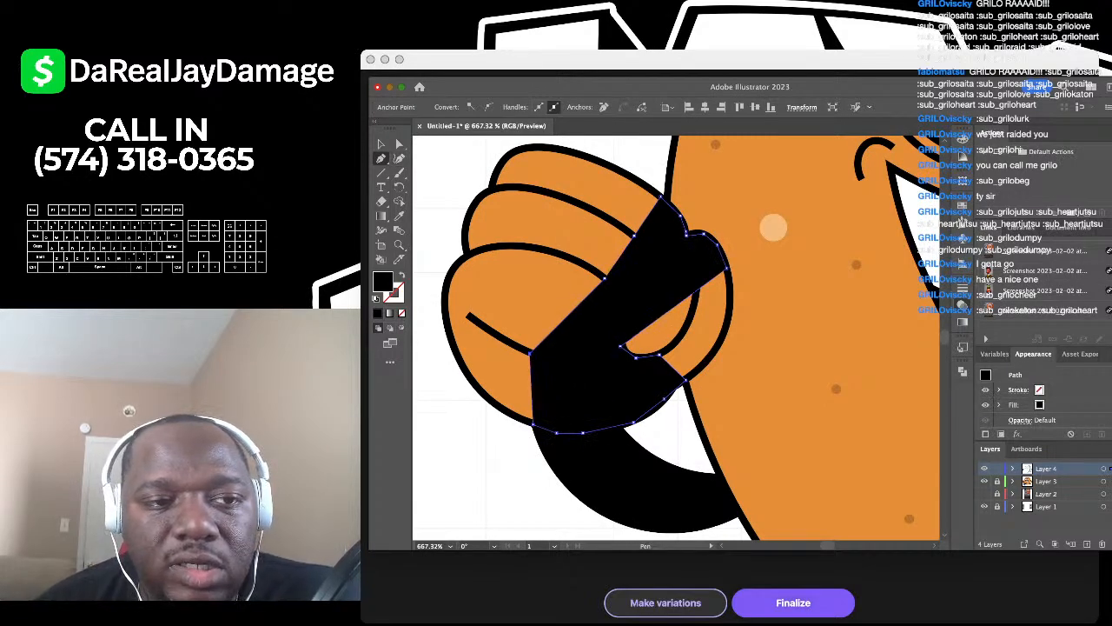
# Step: Remove the fist shadow's fill and curve its inner edge across the fingers with the Curvature tool
pyautogui.click(401, 313)
pyautogui.hotkey('shift', '`')
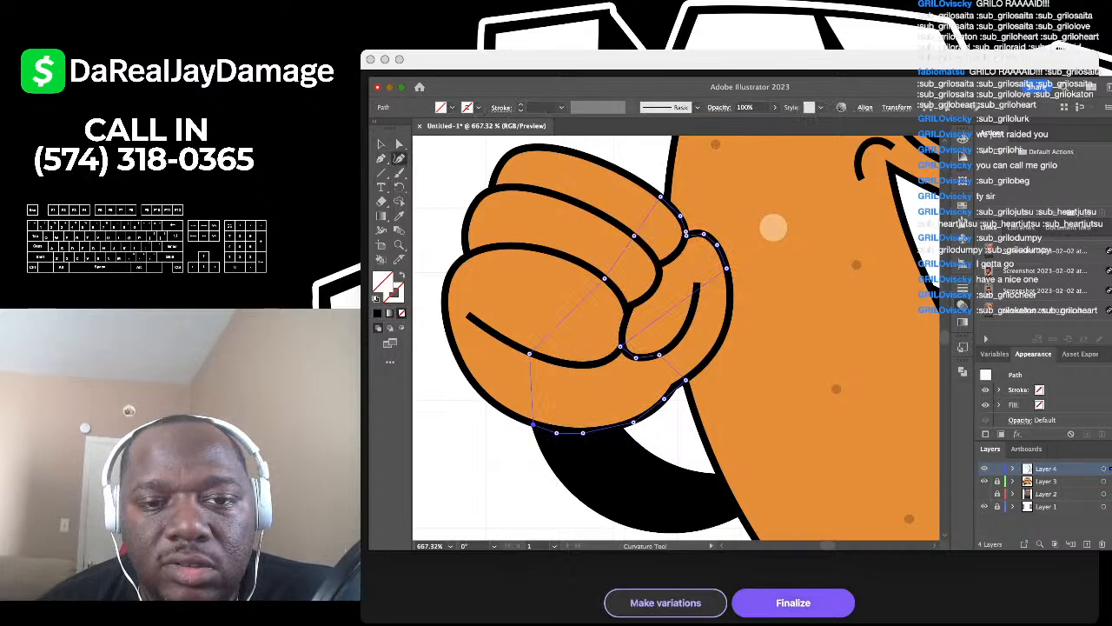
pyautogui.moveTo(580, 302); pyautogui.dragTo(600, 324)
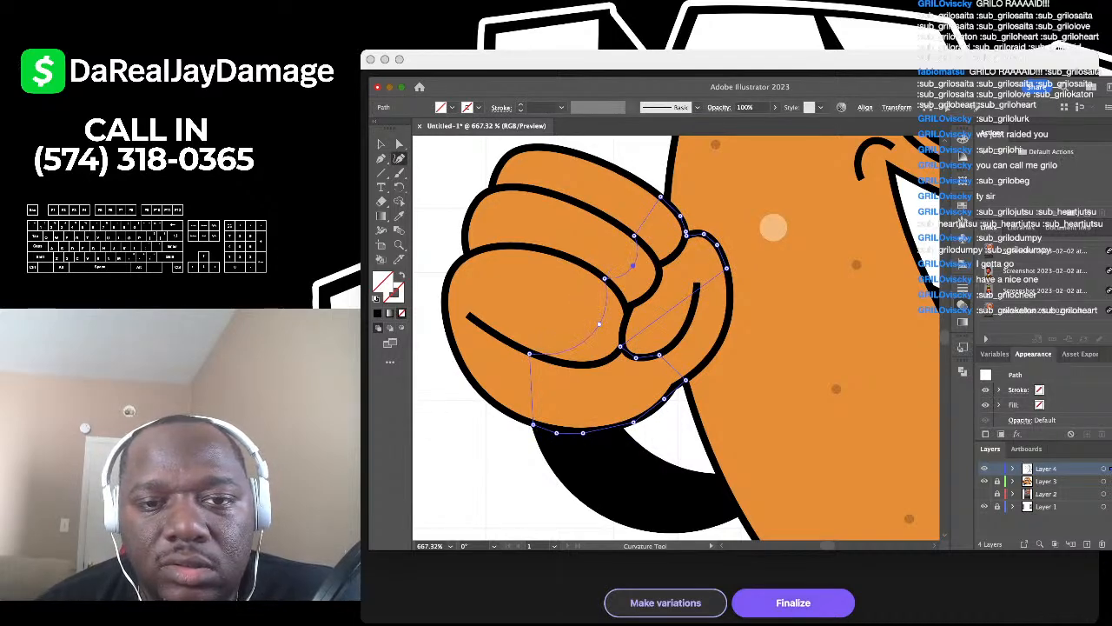
# Step: Curve the fist shadow's thumb edge, delete the anchor at the thumb crease, and bow the short edge across the palm
pyautogui.moveTo(695, 287); pyautogui.dragTo(712, 259)
pyautogui.click(620, 347)
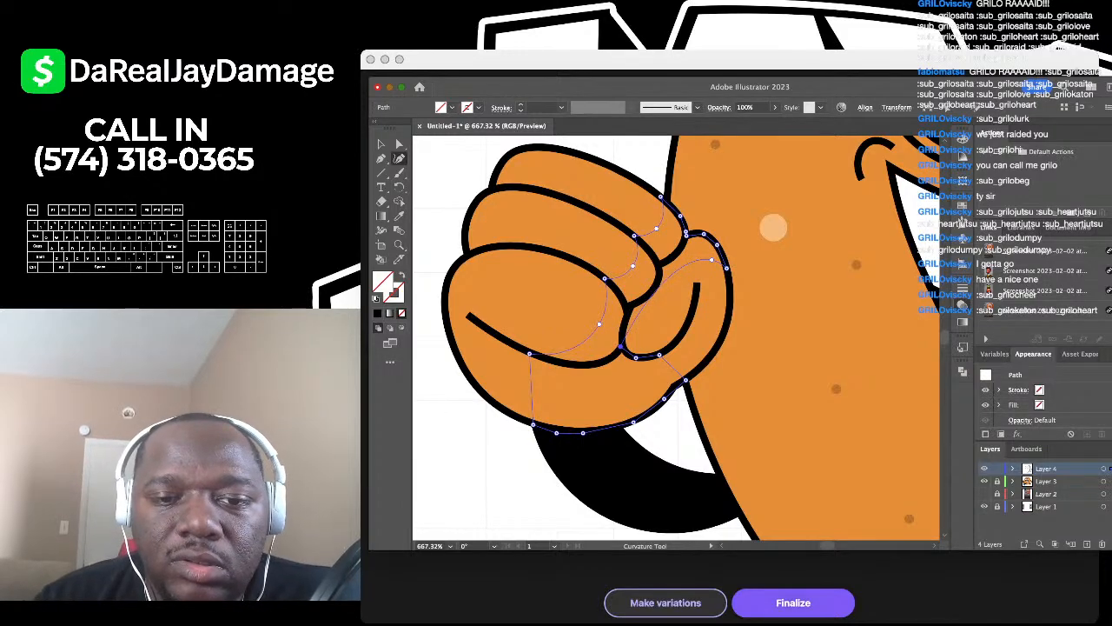
pyautogui.press('Delete')
pyautogui.moveTo(636, 357); pyautogui.dragTo(682, 335)
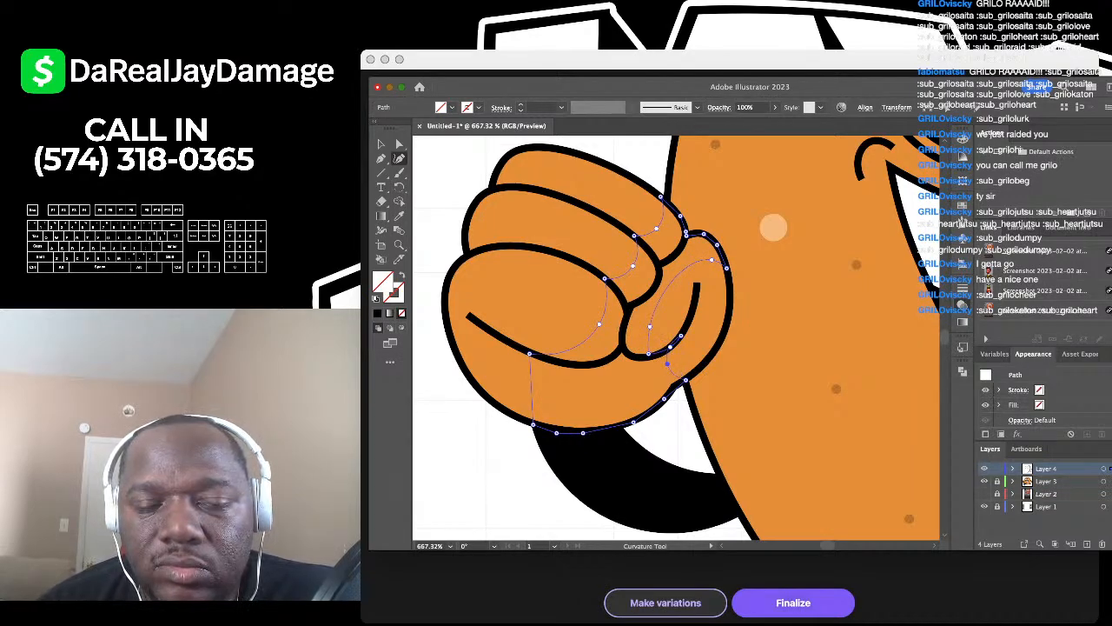
pyautogui.scroll(-3, 668, 362)
pyautogui.scroll(-3, 670, 361)
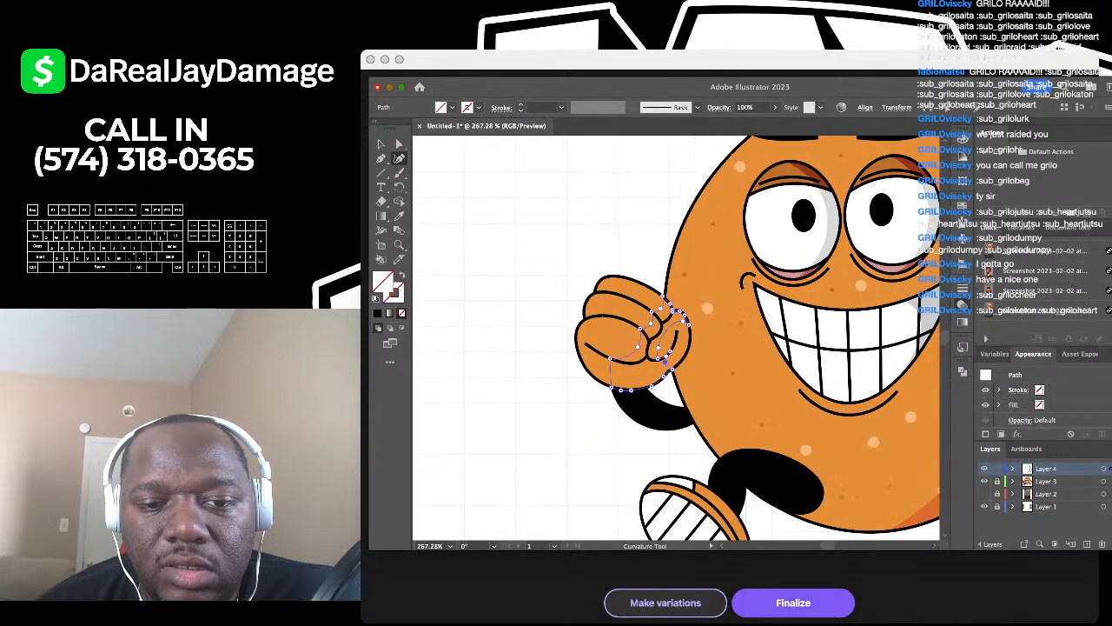
pyautogui.moveTo(617, 375); pyautogui.dragTo(620, 374)
pyautogui.scroll(-2, 619, 374)
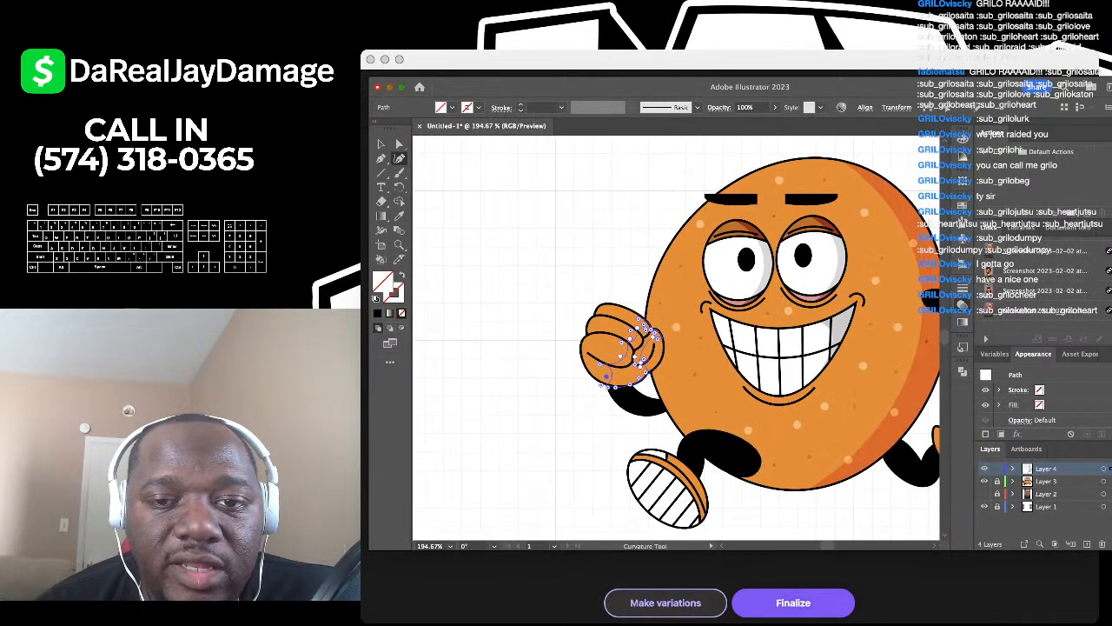
# Step: Copy the body shadow's black fill and 60% Soft Light appearance onto the raised fist's shadow with the Eyedropper
pyautogui.scroll(2, 619, 374)
pyautogui.hscroll(3, 619, 374)
pyautogui.scroll(-2, 544, 384)
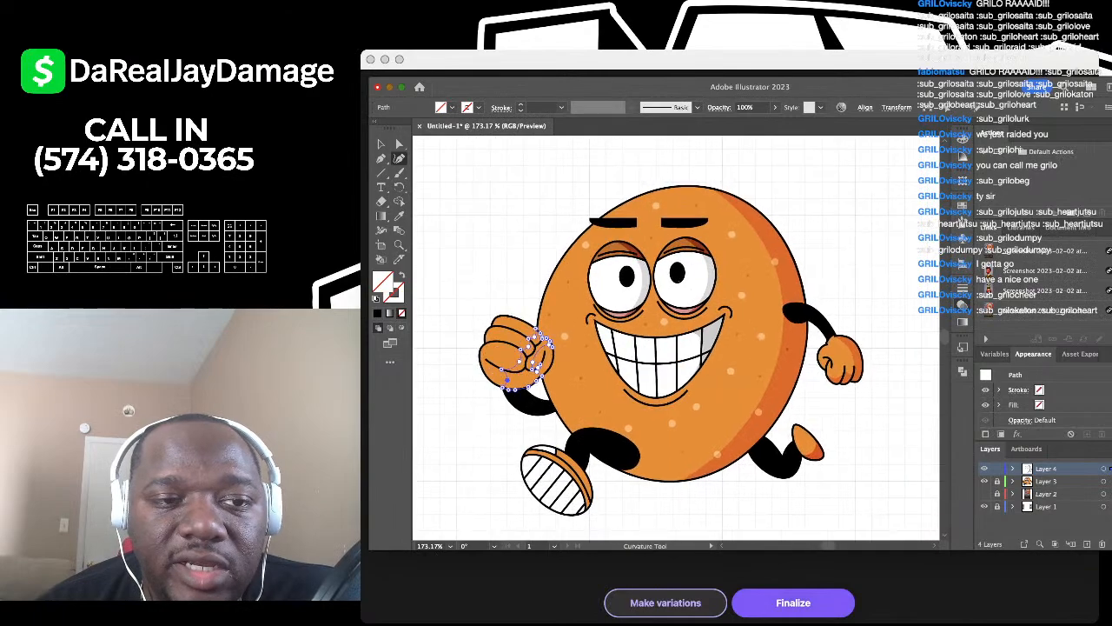
pyautogui.press('i')
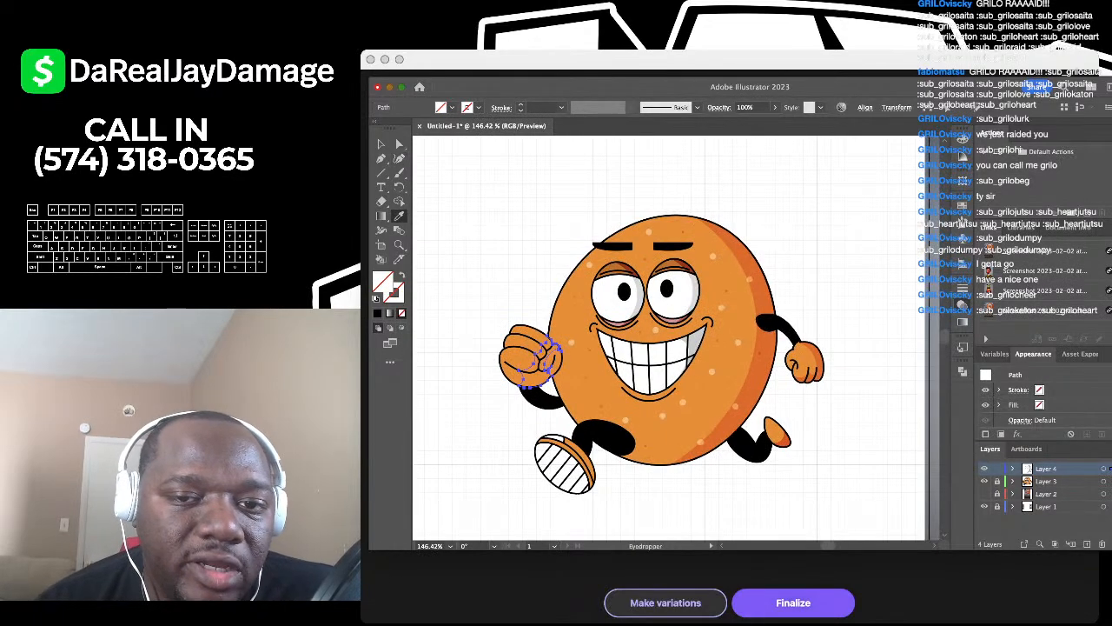
pyautogui.scroll(1, 682, 377)
pyautogui.scroll(-1, 676, 337)
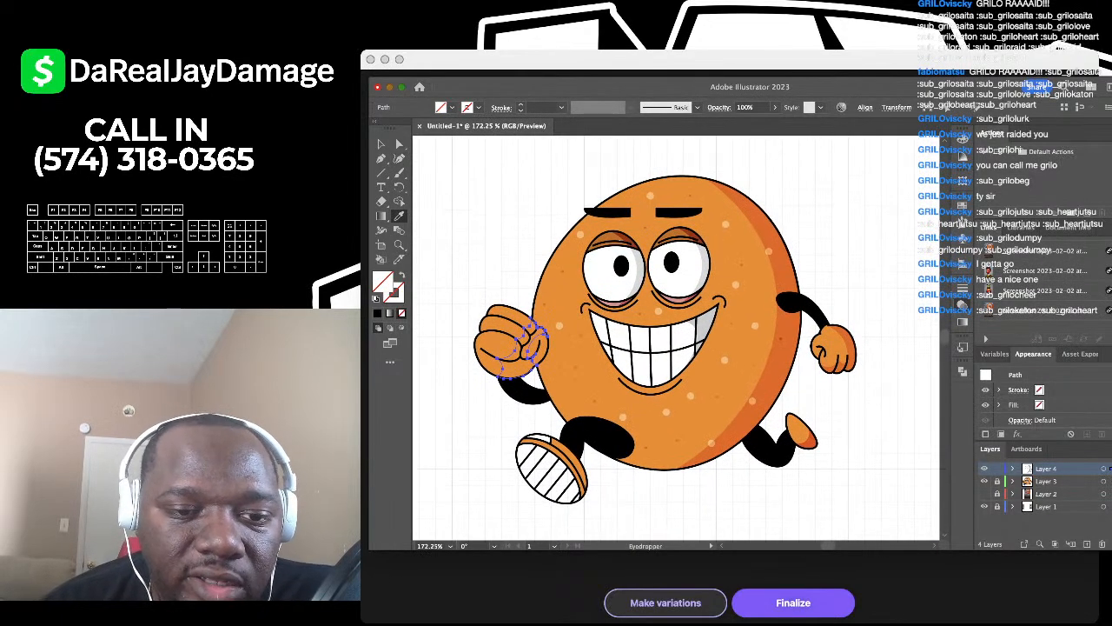
pyautogui.click(776, 356)
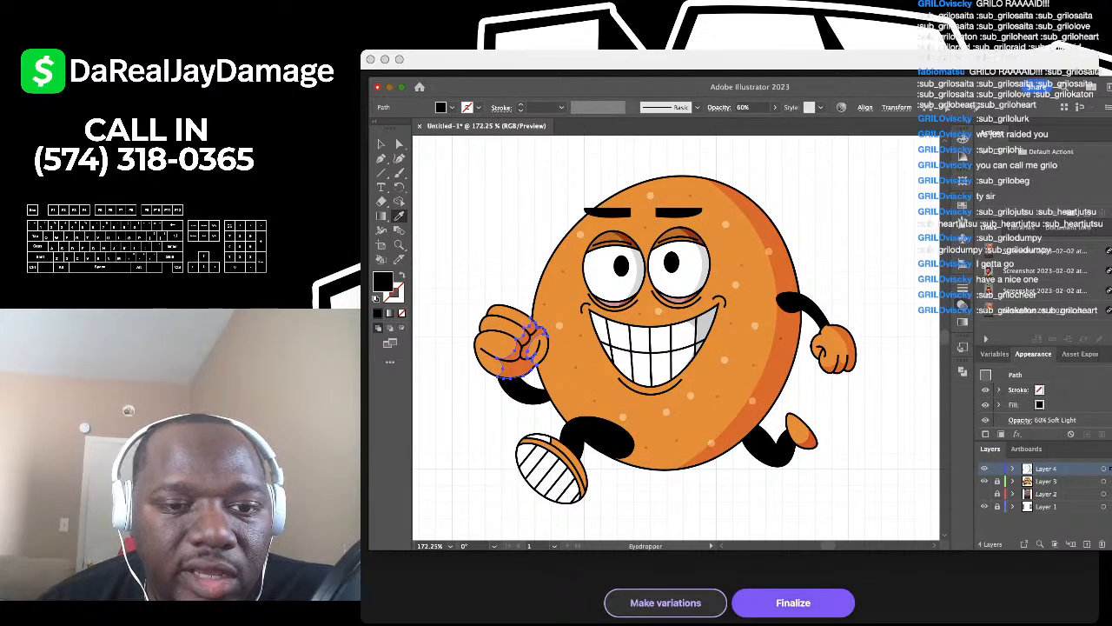
# Step: Deselect the raised fist's shadow and examine the shading over the whole character and its front shoe
pyautogui.click(382, 144)
pyautogui.click(495, 213)
pyautogui.scroll(-4, 556, 252)
pyautogui.scroll(1, 661, 339)
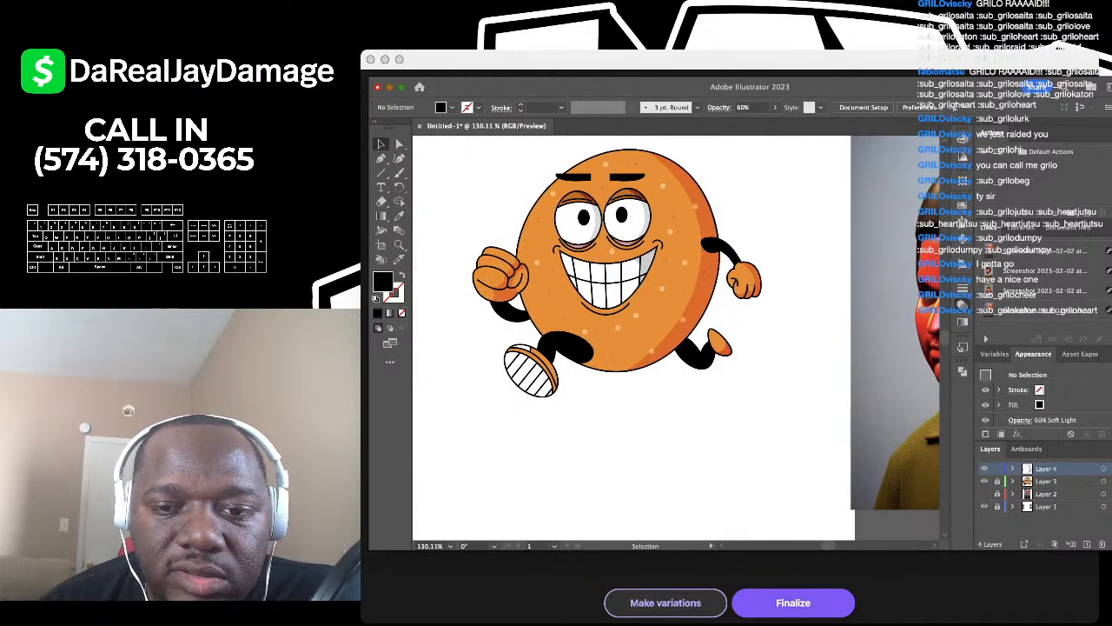
pyautogui.scroll(3, 548, 264)
pyautogui.scroll(-4, 539, 278)
pyautogui.scroll(5, 517, 300)
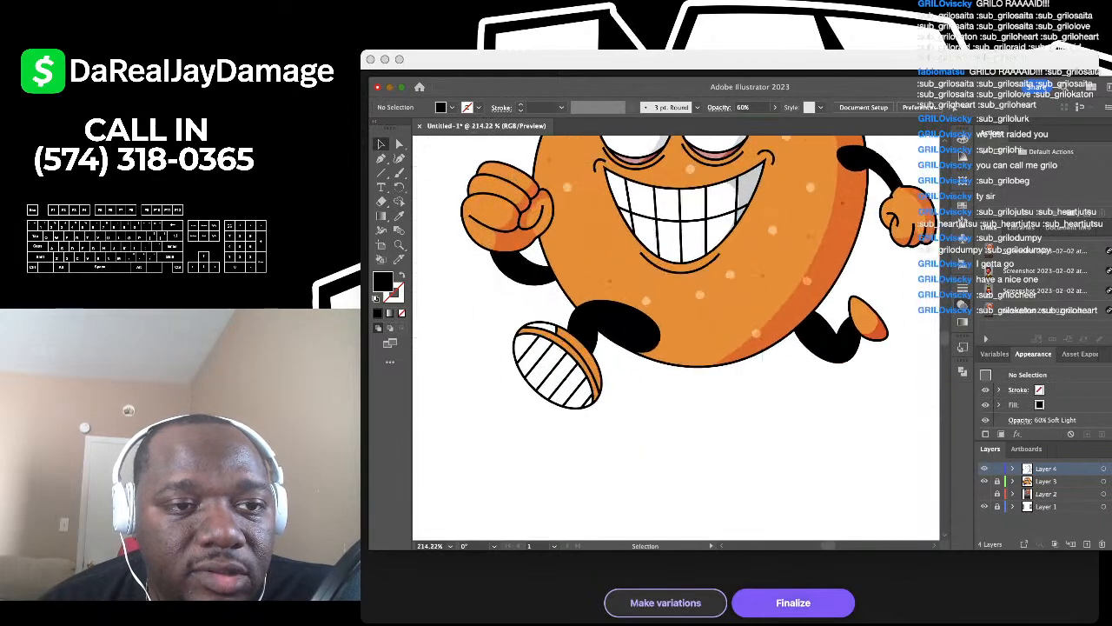
# Step: Trace a Pen shadow path from the front shoe's sole edge across the orange band and along the shoe's outer edge toward the tip
pyautogui.click(381, 158)
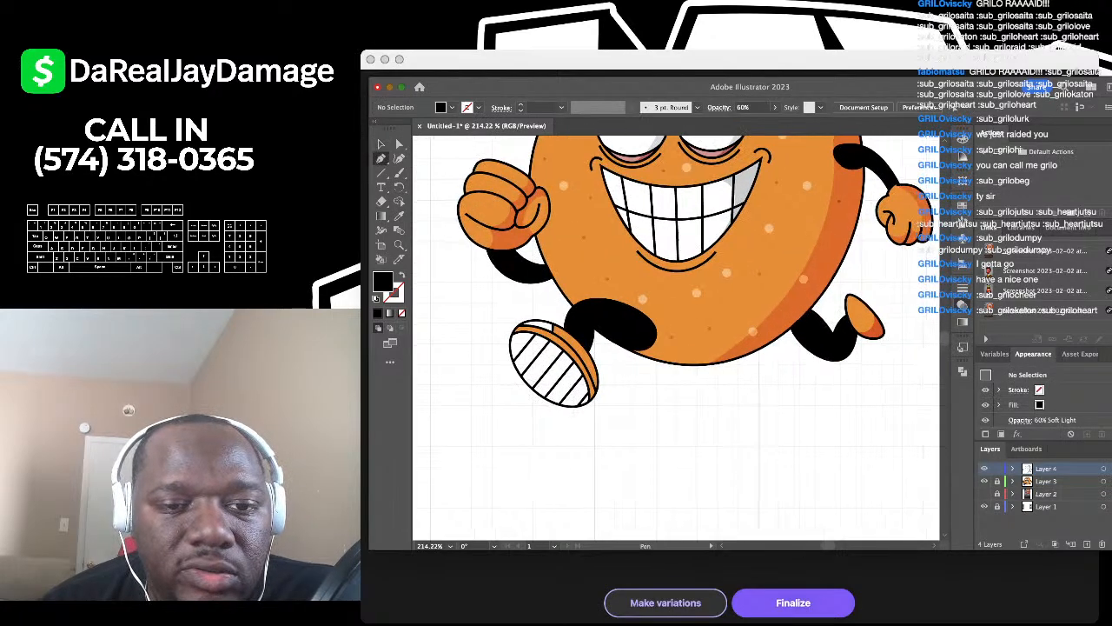
pyautogui.scroll(6, 567, 377)
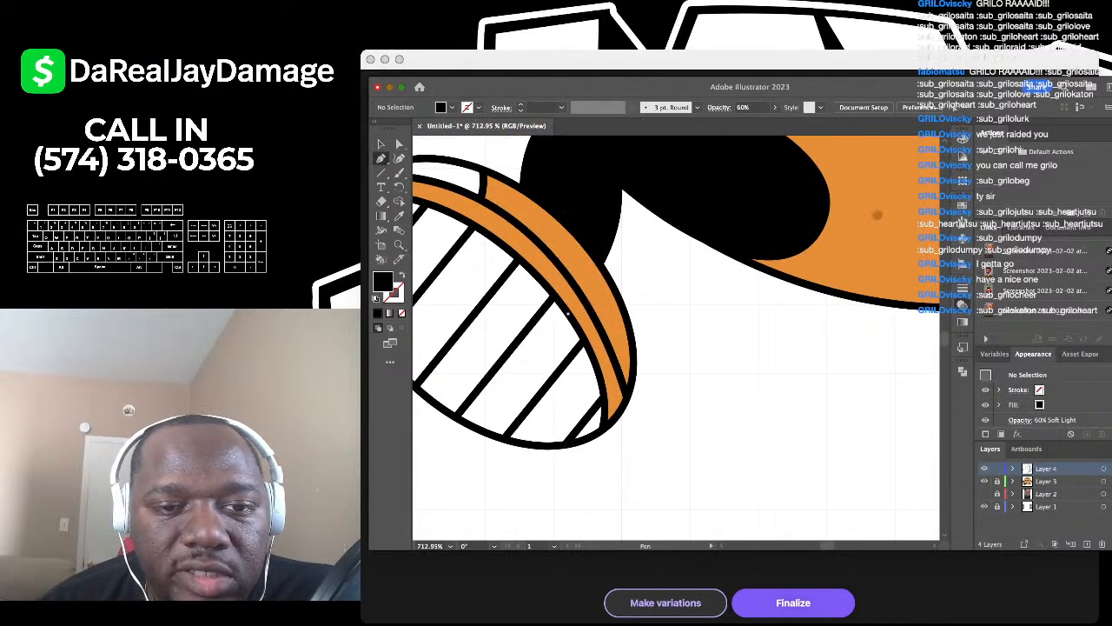
pyautogui.click(568, 313)
pyautogui.click(587, 241)
pyautogui.click(605, 270)
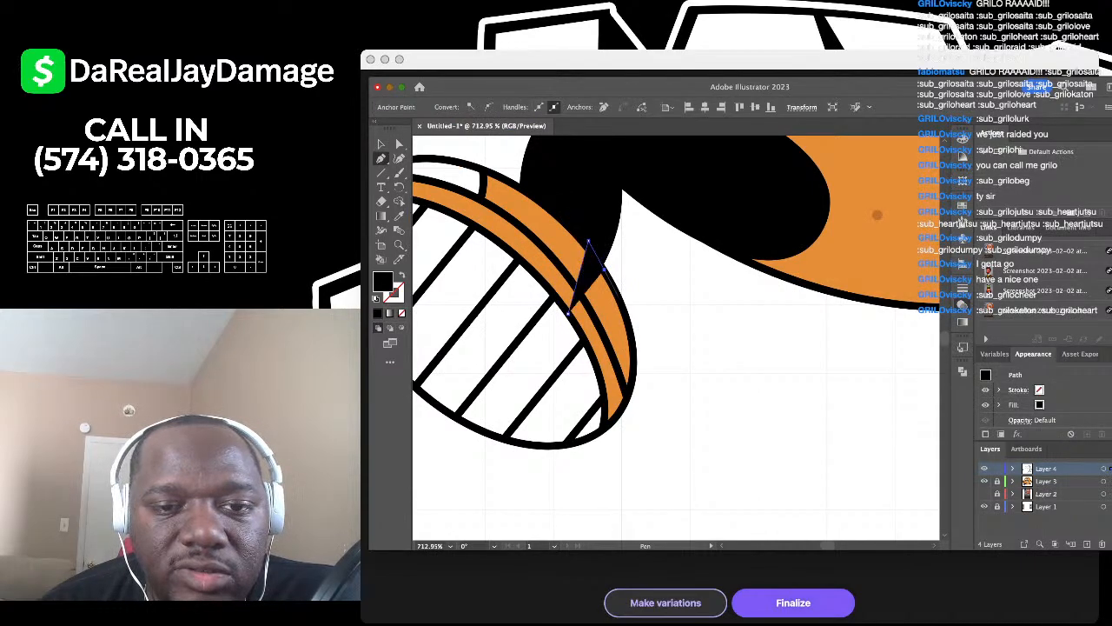
pyautogui.click(621, 300)
pyautogui.scroll(-2, 622, 304)
pyautogui.click(628, 299)
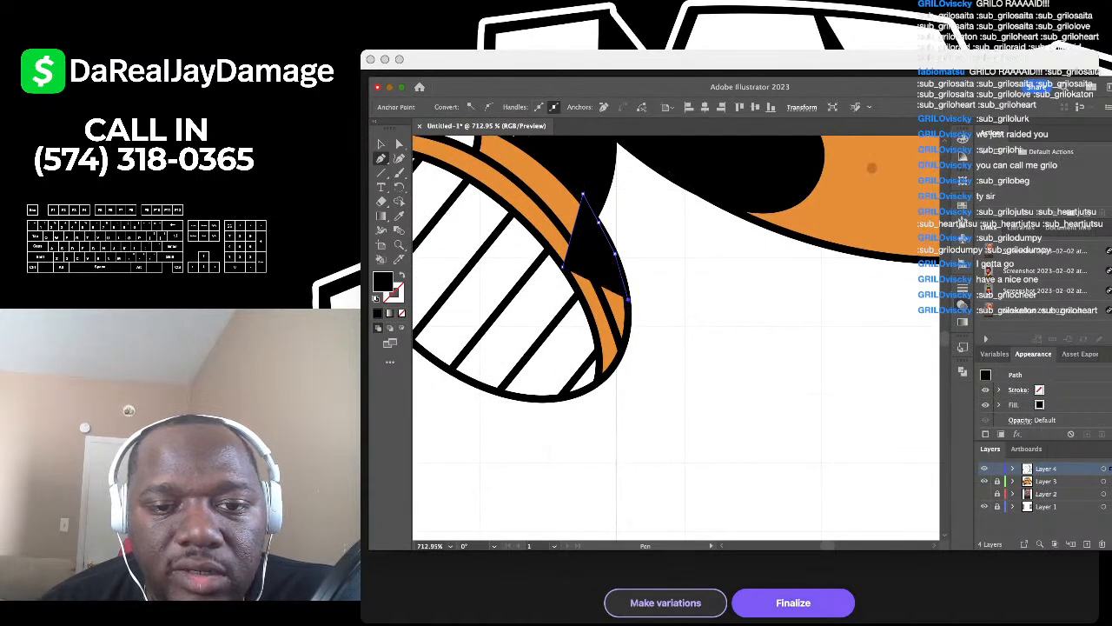
pyautogui.click(625, 331)
pyautogui.click(622, 349)
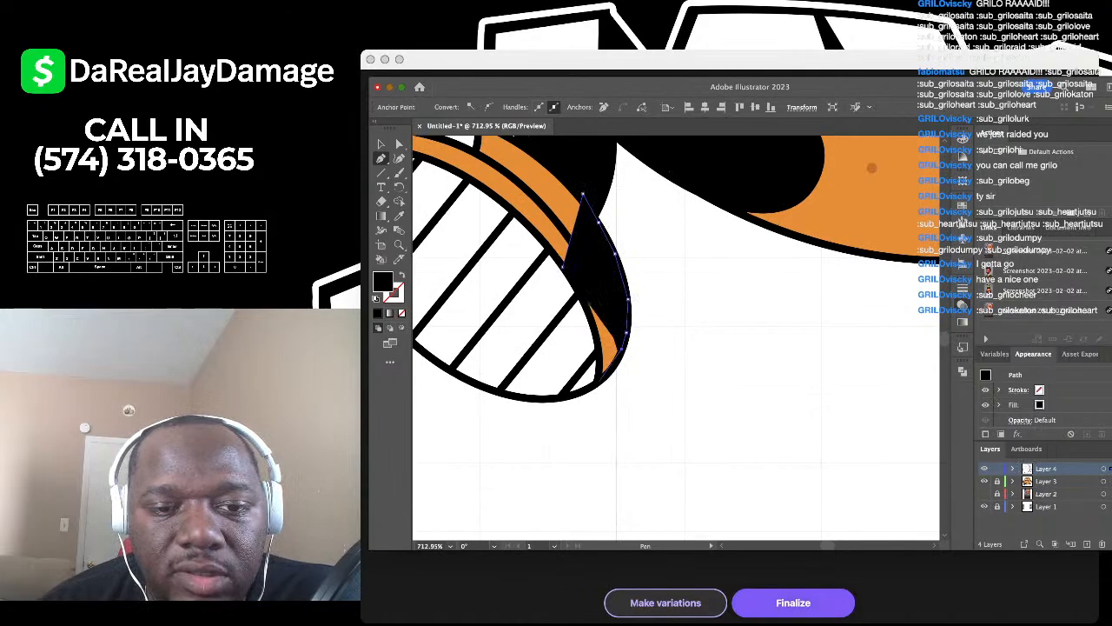
# Step: Complete the shoe shadow path back along the sole's edge and curve its short edge across the orange band with the Curvature tool
pyautogui.click(599, 380)
pyautogui.click(599, 356)
pyautogui.click(592, 318)
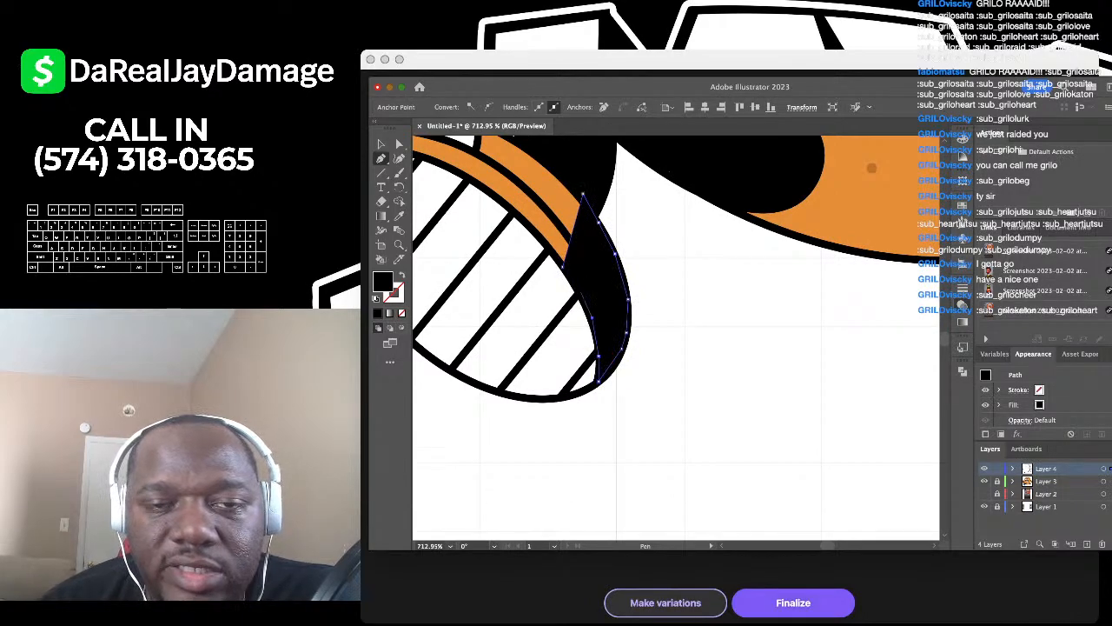
pyautogui.click(578, 290)
pyautogui.scroll(-4, 562, 267)
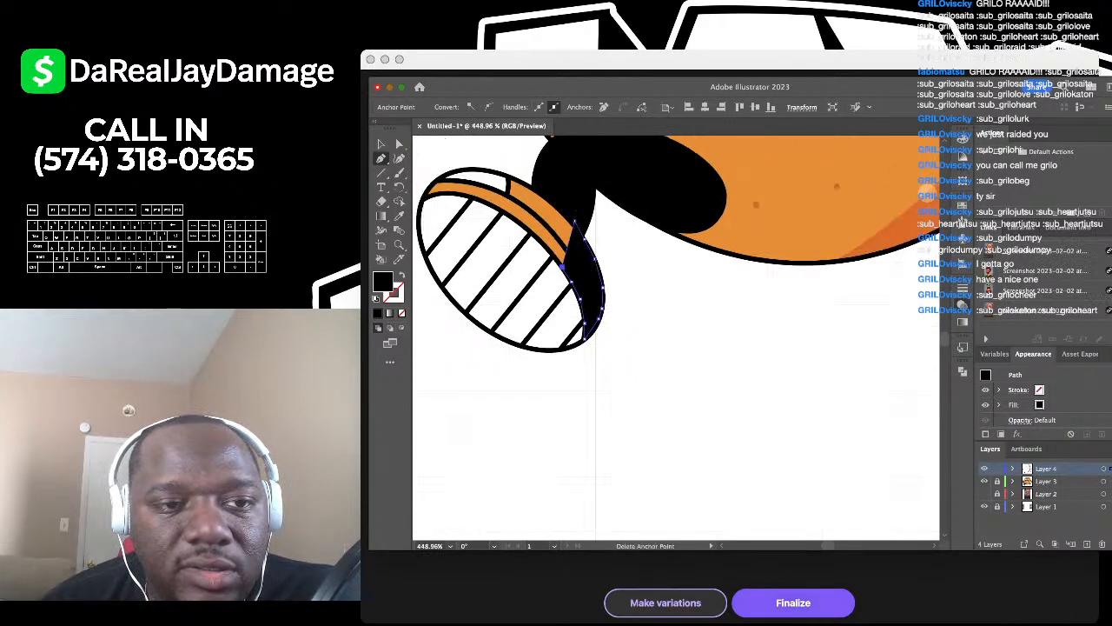
pyautogui.click(399, 158)
pyautogui.click(572, 281)
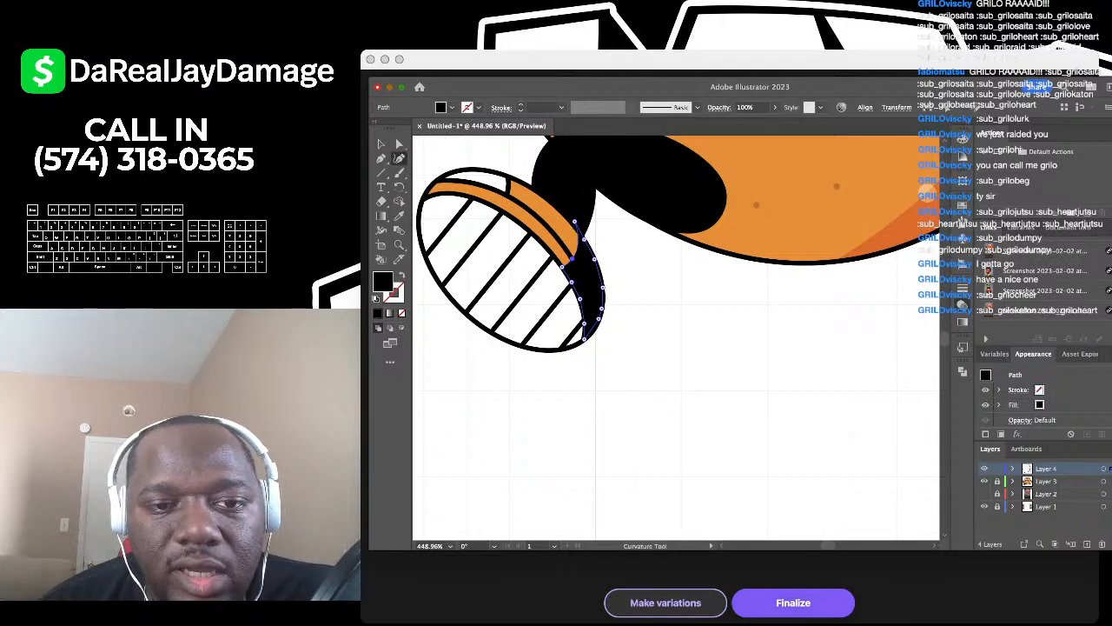
# Step: Copy the existing 60% Soft Light black shadow appearance onto the front shoe's shadow with the Eyedropper and deselect it
pyautogui.scroll(-5, 578, 265)
pyautogui.scroll(-2, 469, 356)
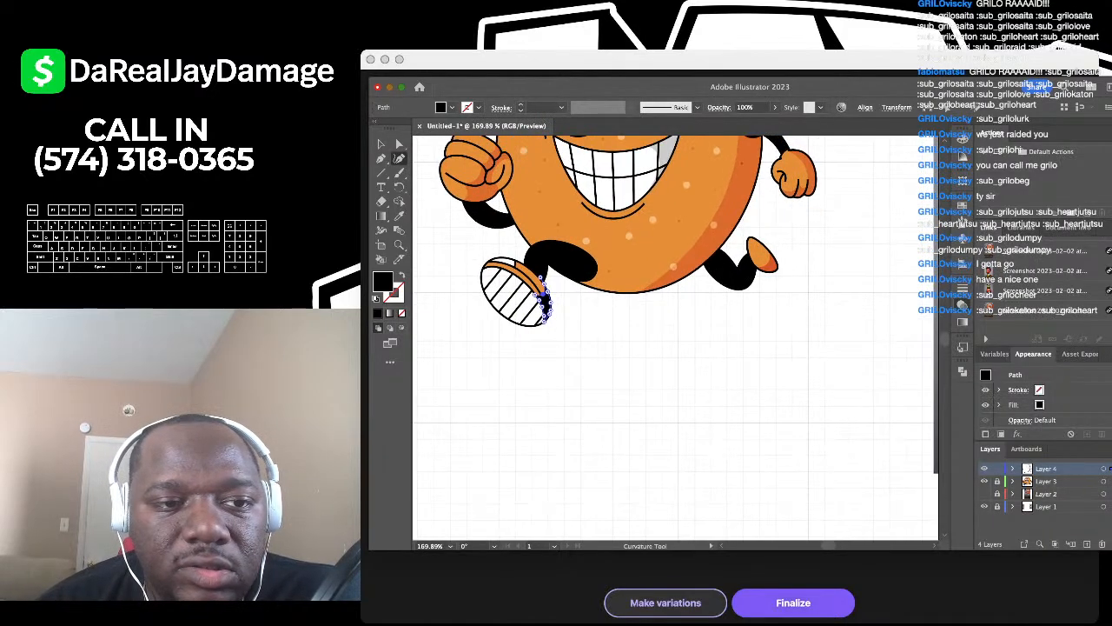
pyautogui.press('i')
pyautogui.click(719, 235)
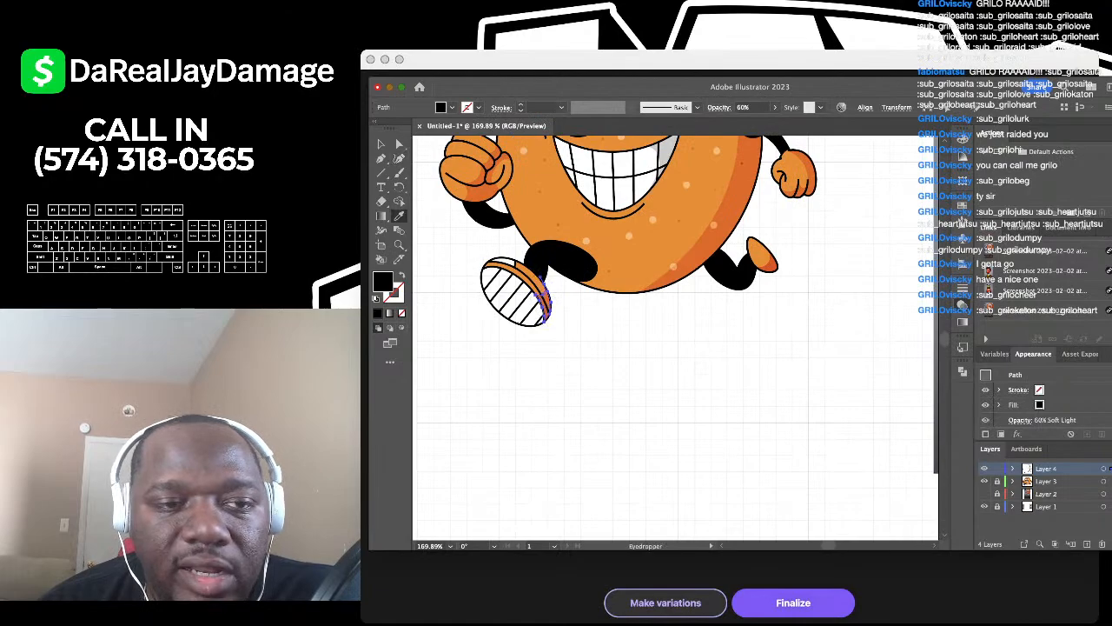
pyautogui.press('v')
pyautogui.press('super+shift+a')
pyautogui.hscroll(-2, 675, 337)
pyautogui.scroll(1, 676, 337)
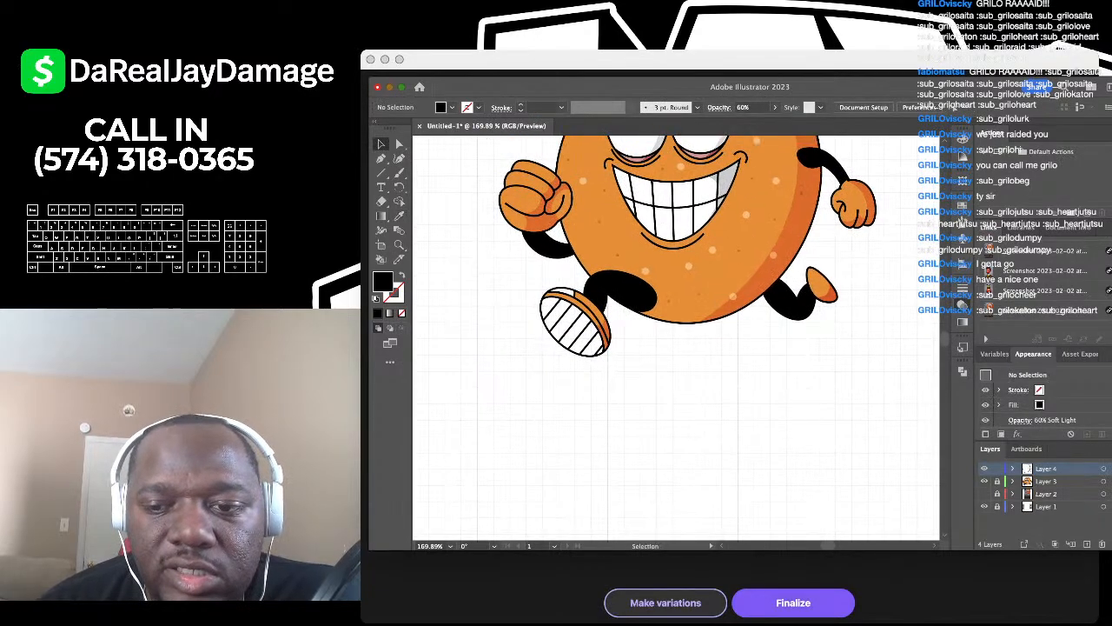
# Step: Lock Layer 4, unlock Layer 3, and make Layer 3 active for editing the character's artwork
pyautogui.click(985, 493)
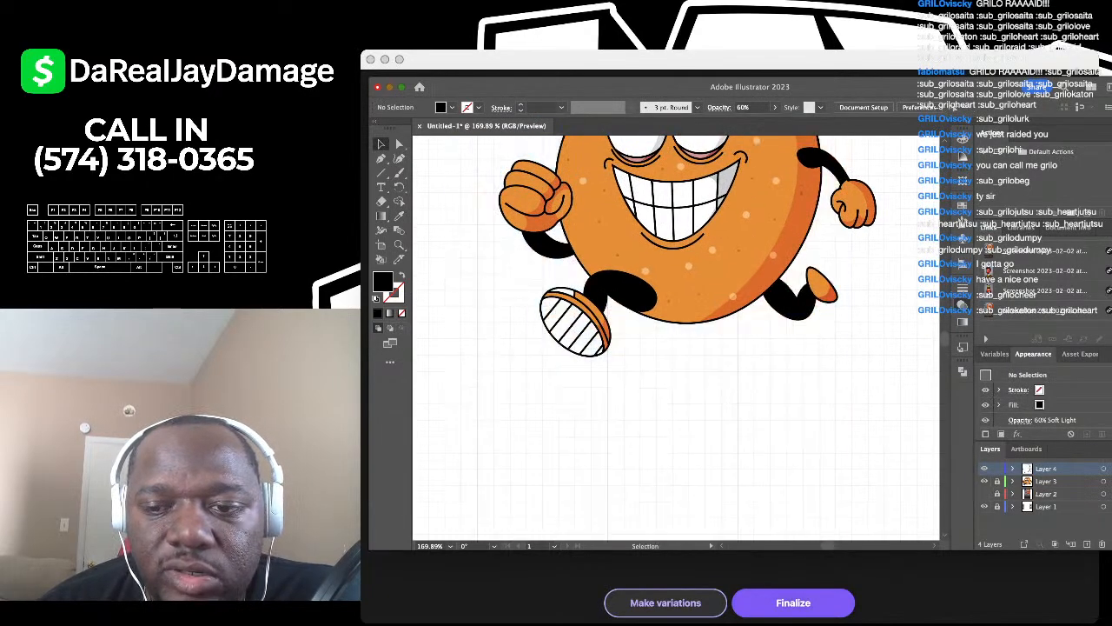
pyautogui.click(985, 482)
pyautogui.click(984, 481)
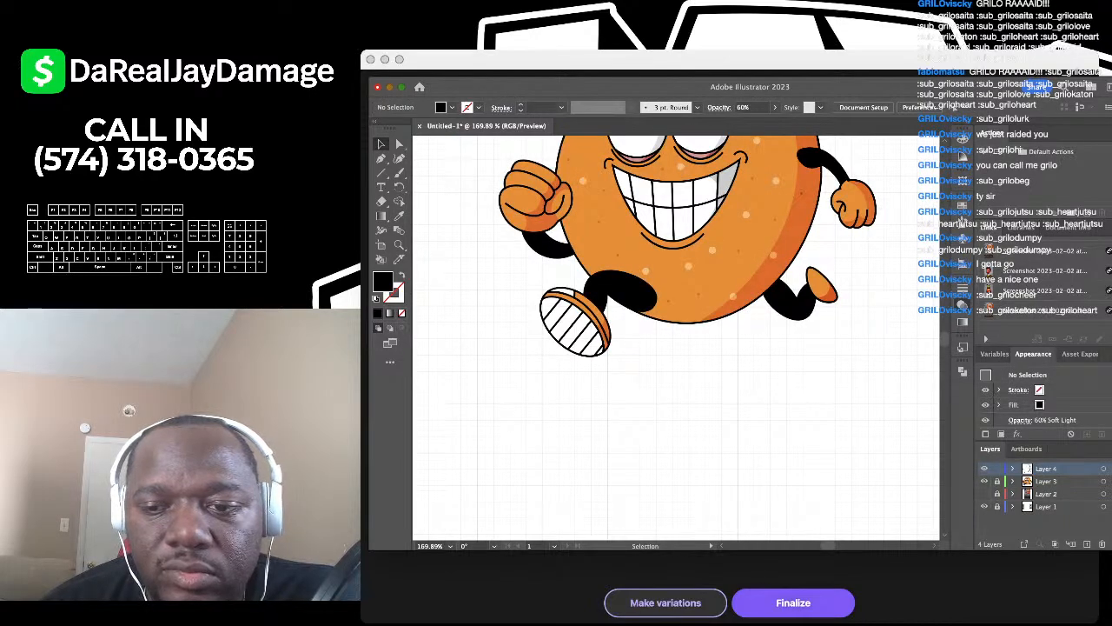
pyautogui.click(998, 481)
pyautogui.click(1046, 482)
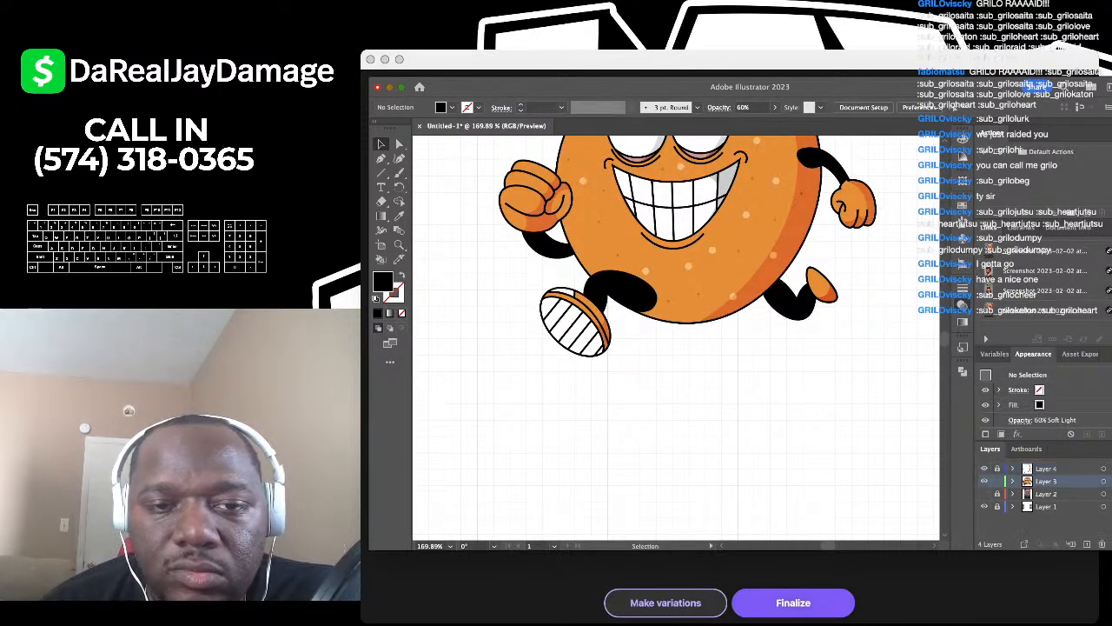
pyautogui.scroll(3, 676, 337)
pyautogui.click(678, 356)
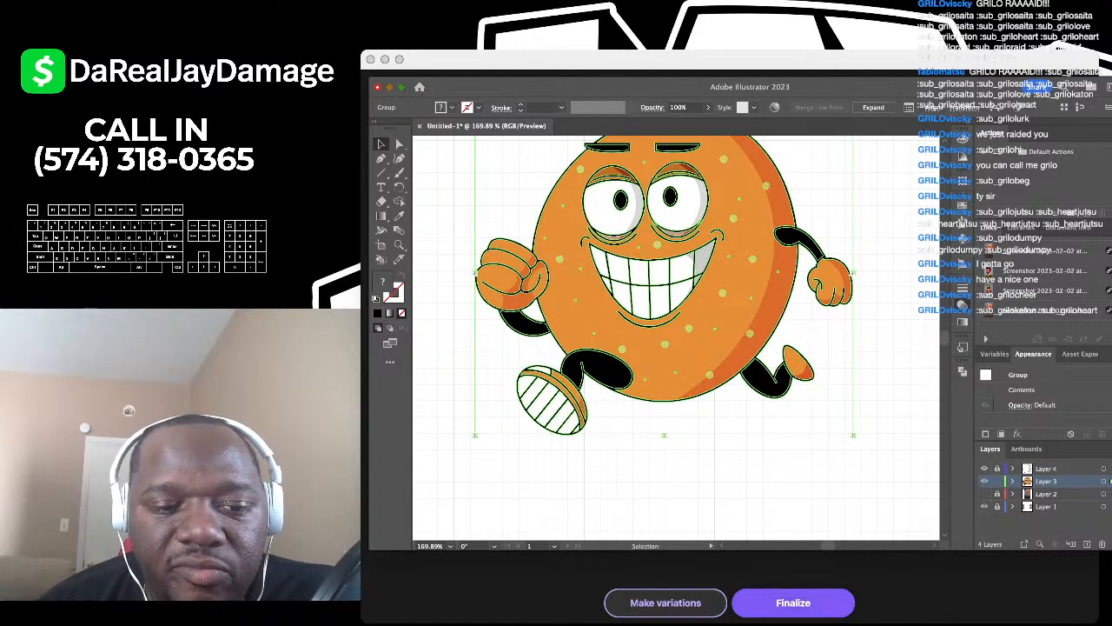
pyautogui.click(695, 473)
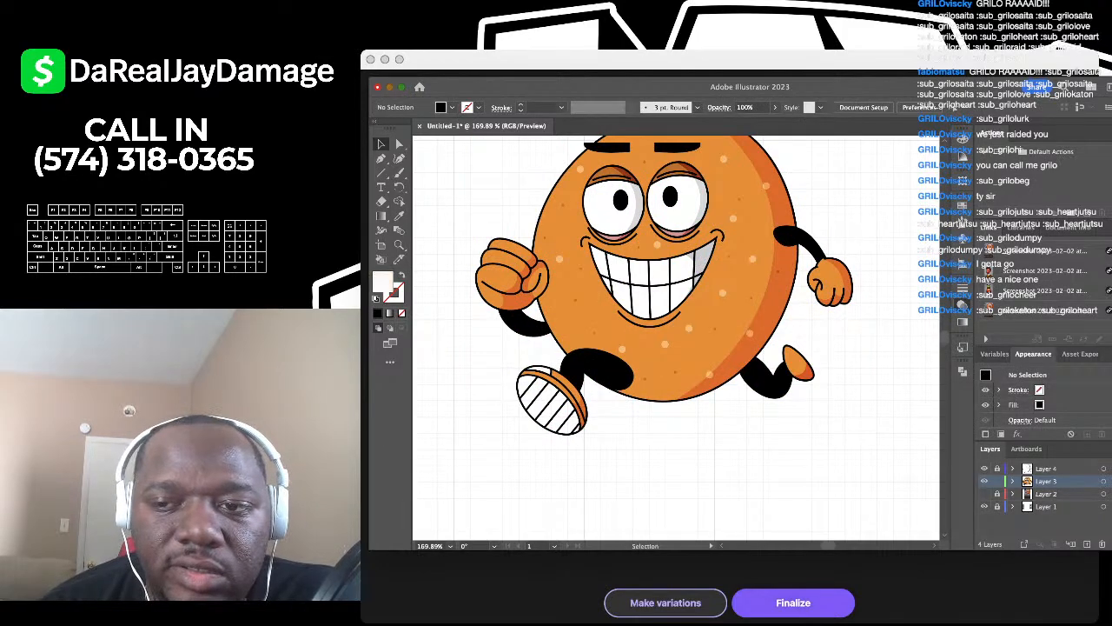
# Step: Fill the front shoe's upper patch and the striped sole sections with white using the Live Paint Bucket
pyautogui.scroll(6, 615, 392)
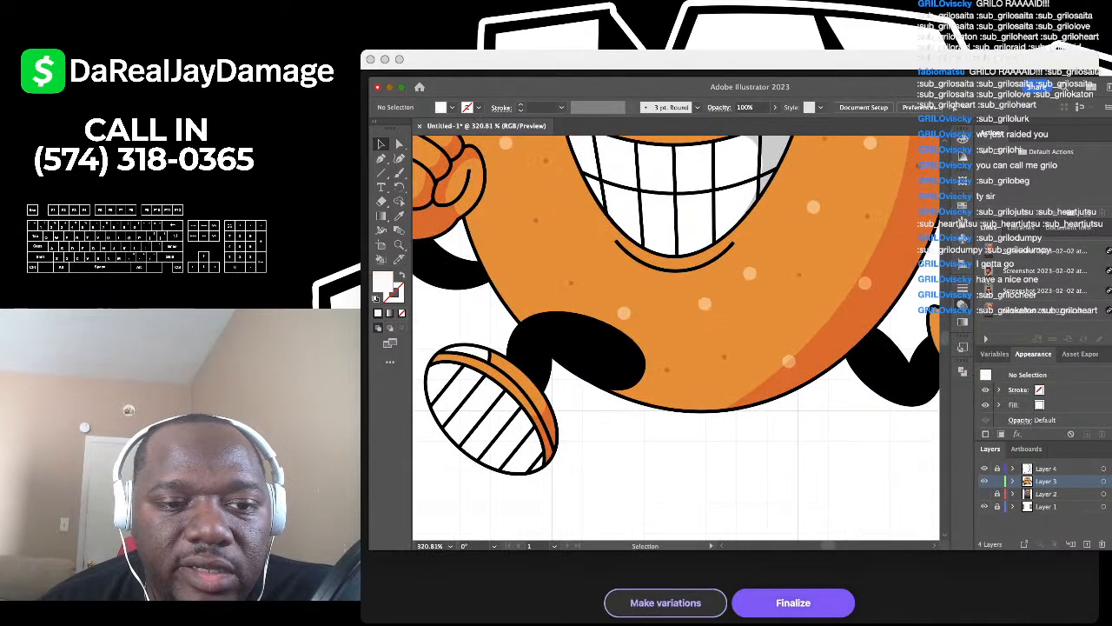
pyautogui.click(381, 259)
pyautogui.scroll(-2, 469, 348)
pyautogui.scroll(5, 484, 375)
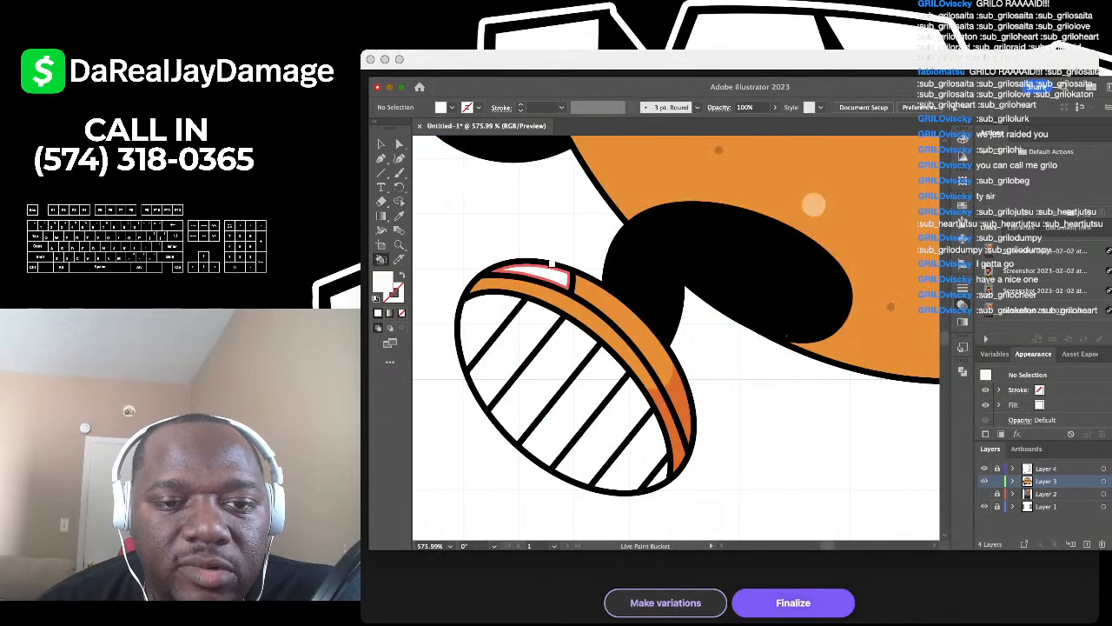
pyautogui.click(546, 274)
pyautogui.click(476, 318)
pyautogui.click(516, 331)
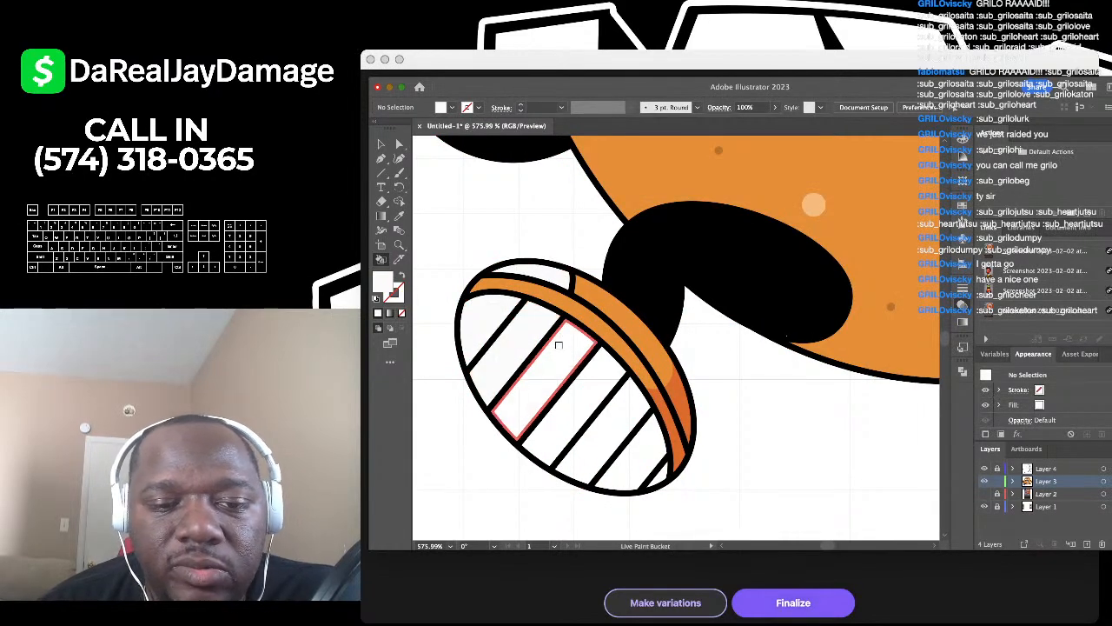
pyautogui.click(558, 355)
pyautogui.click(592, 369)
pyautogui.click(623, 391)
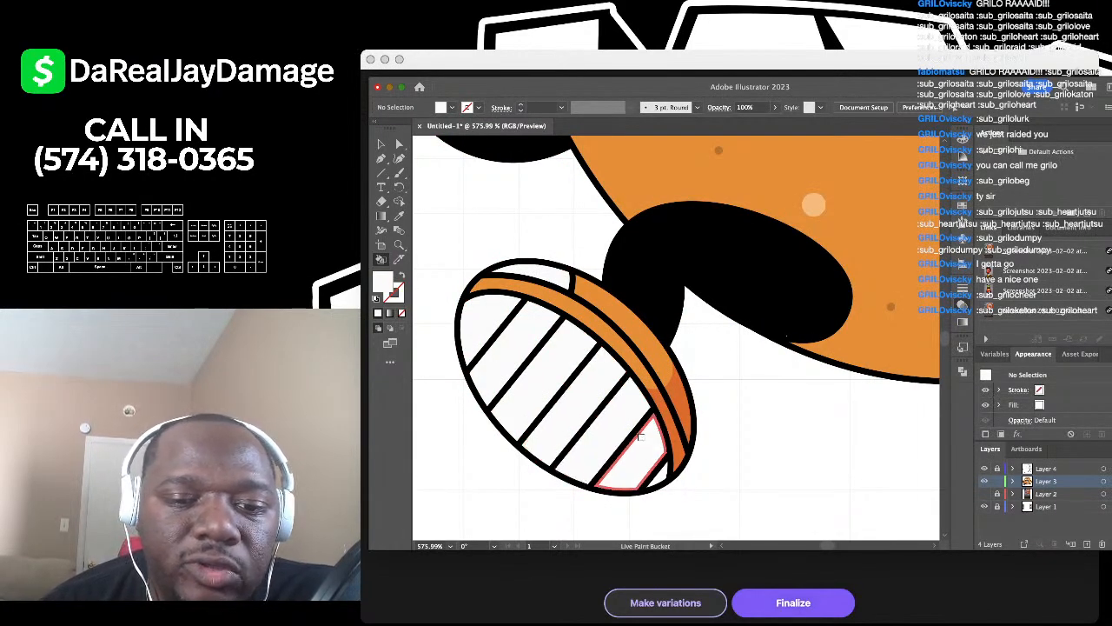
pyautogui.click(640, 433)
pyautogui.scroll(-6, 657, 473)
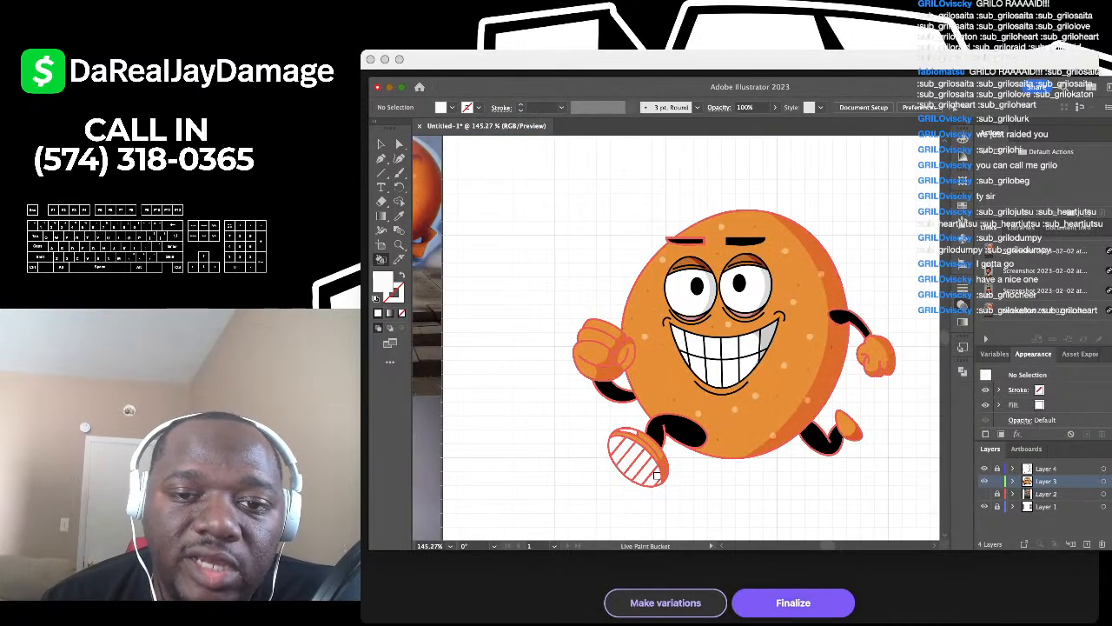
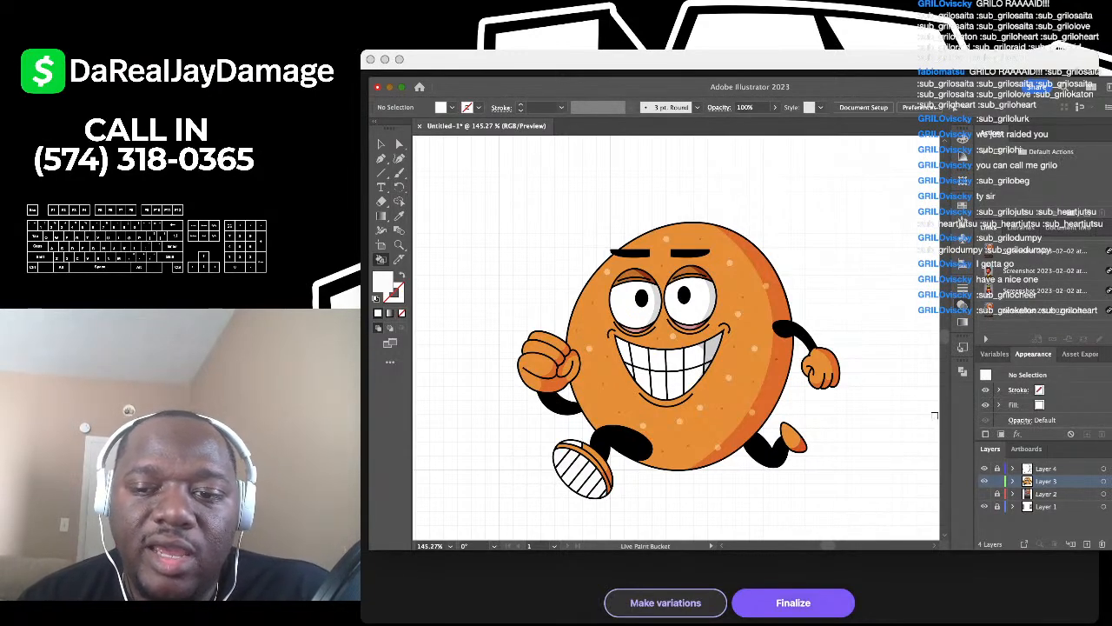
# Step: Lock Layer 3, add a new layer above Layer 4, and draw a small white circle on the left eye's pupil edge
pyautogui.press('super+l')
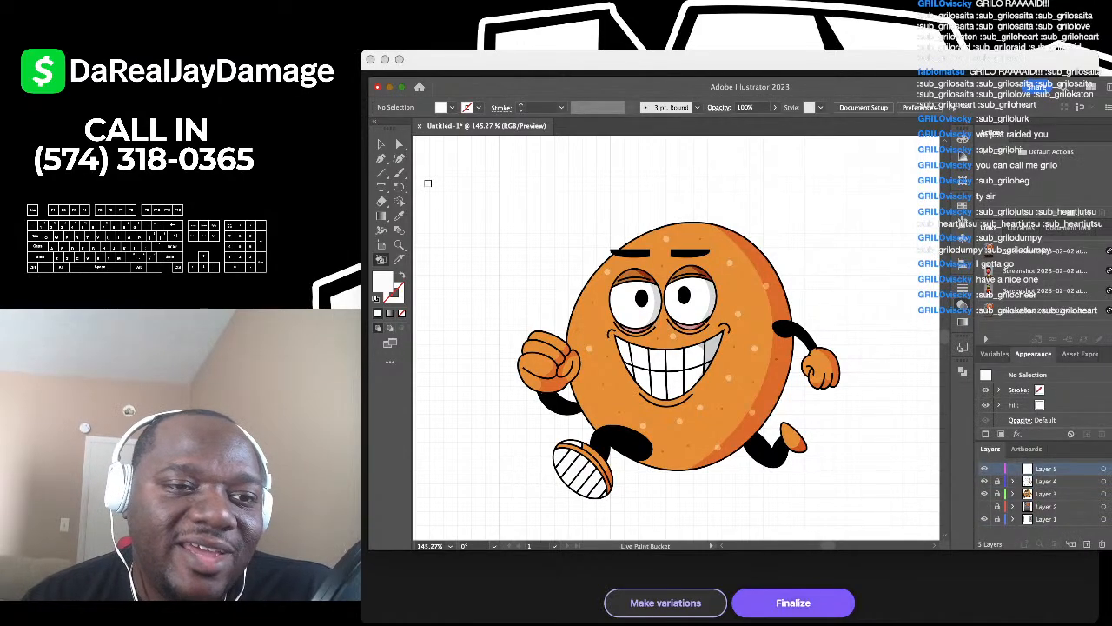
pyautogui.press('l')
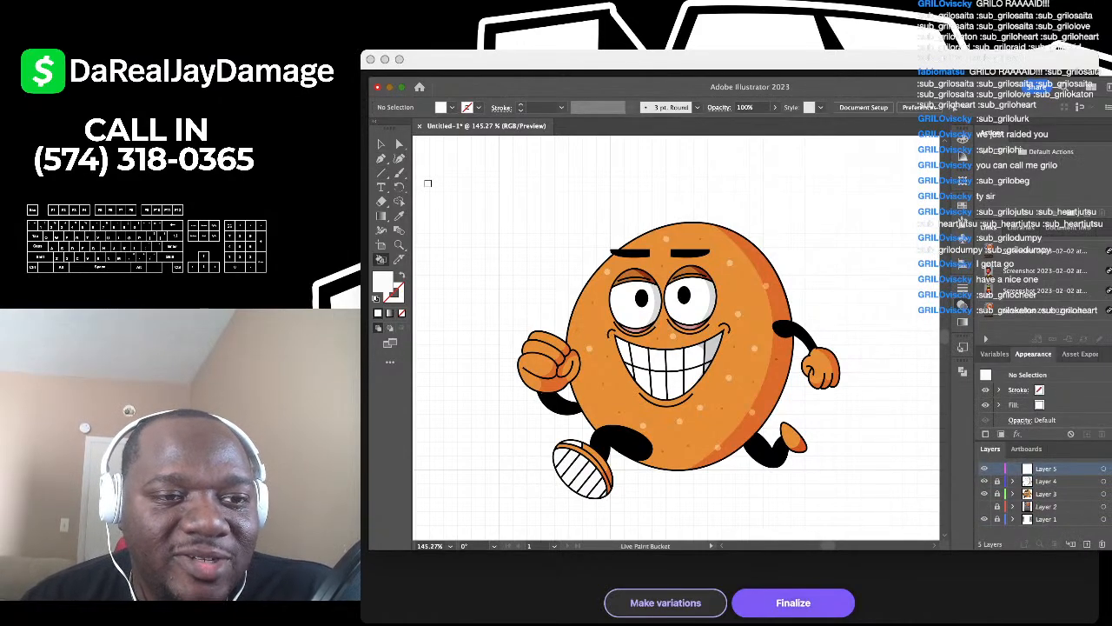
pyautogui.scroll(7, 582, 285)
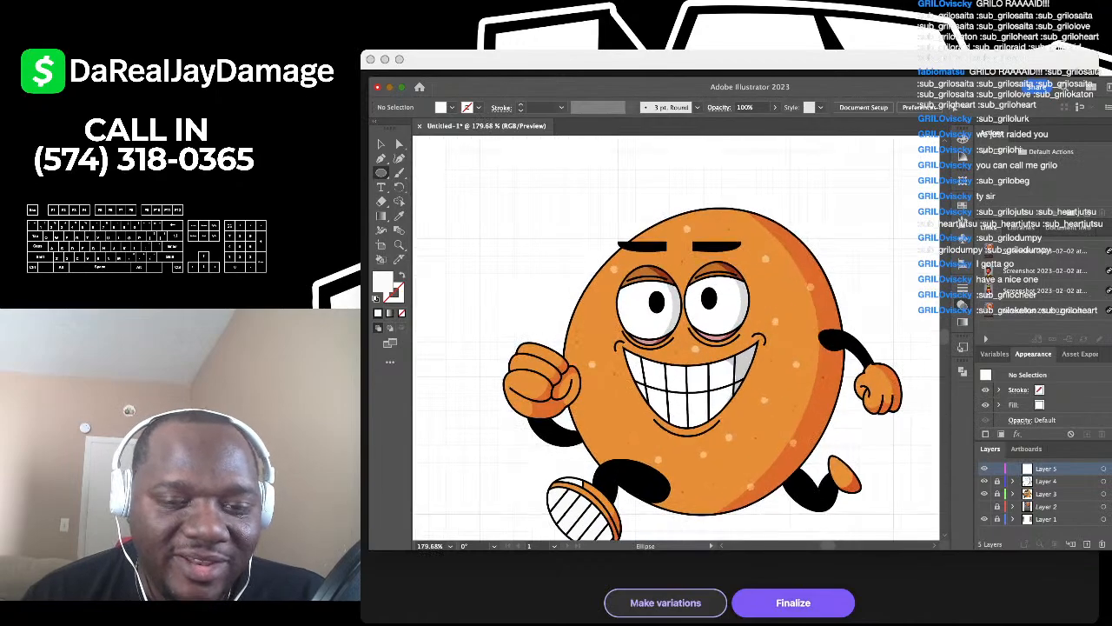
pyautogui.hscroll(1, 622, 296)
pyautogui.scroll(5, 624, 302)
pyautogui.scroll(4, 702, 289)
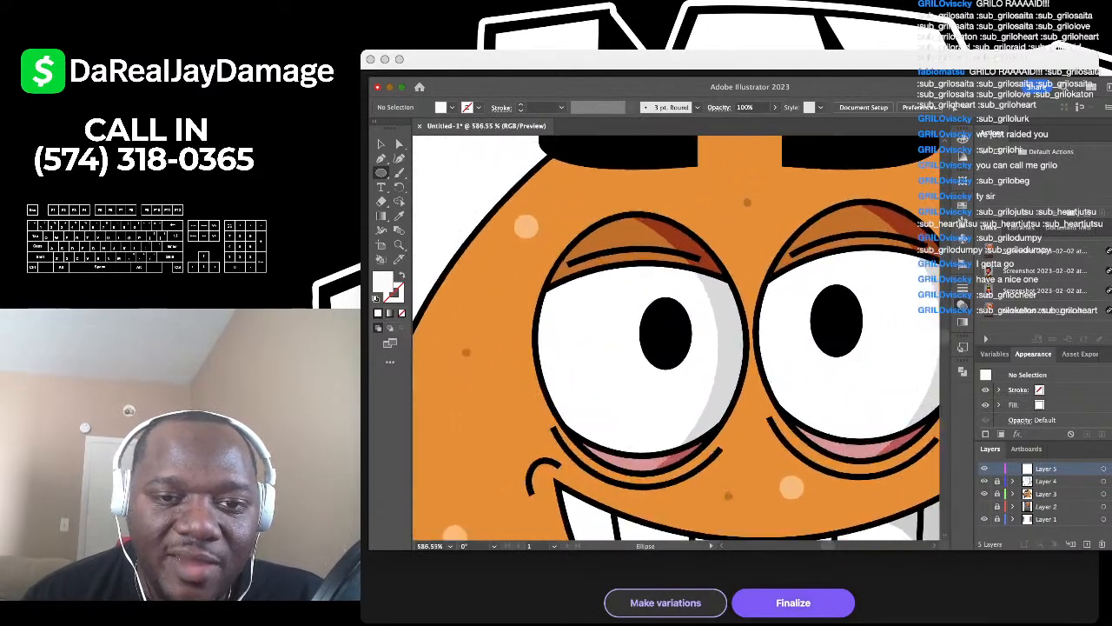
pyautogui.moveTo(631, 317); pyautogui.dragTo(643, 325)
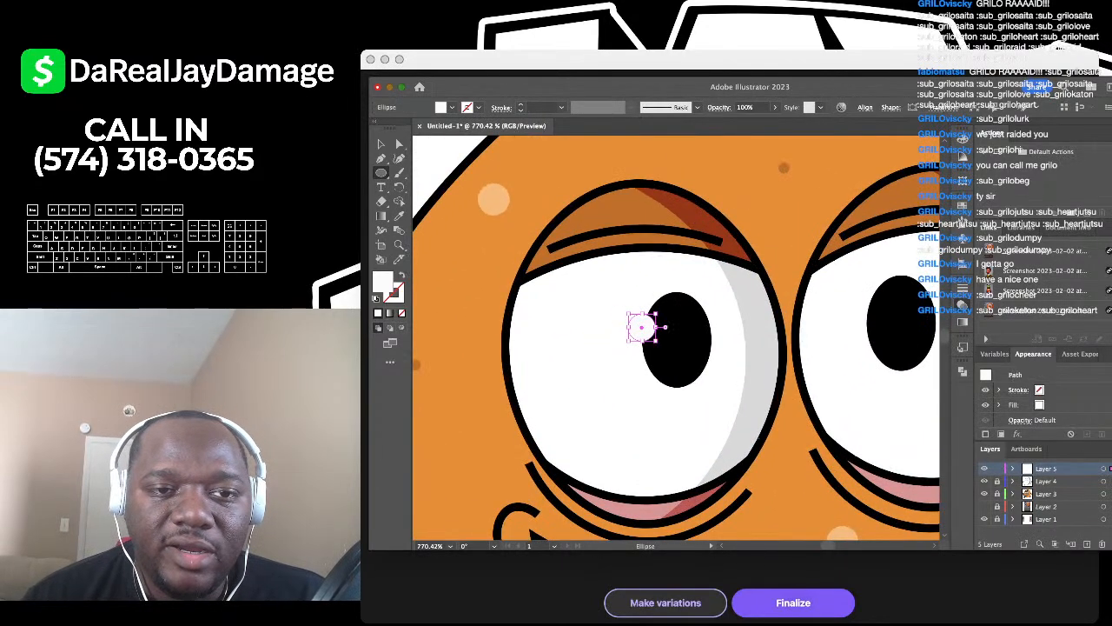
# Step: Copy the white pupil highlight to the right eye and shift the highlights slightly upward on the pupils
pyautogui.scroll(-3, 608, 318)
pyautogui.press('v')
pyautogui.click(470, 191)
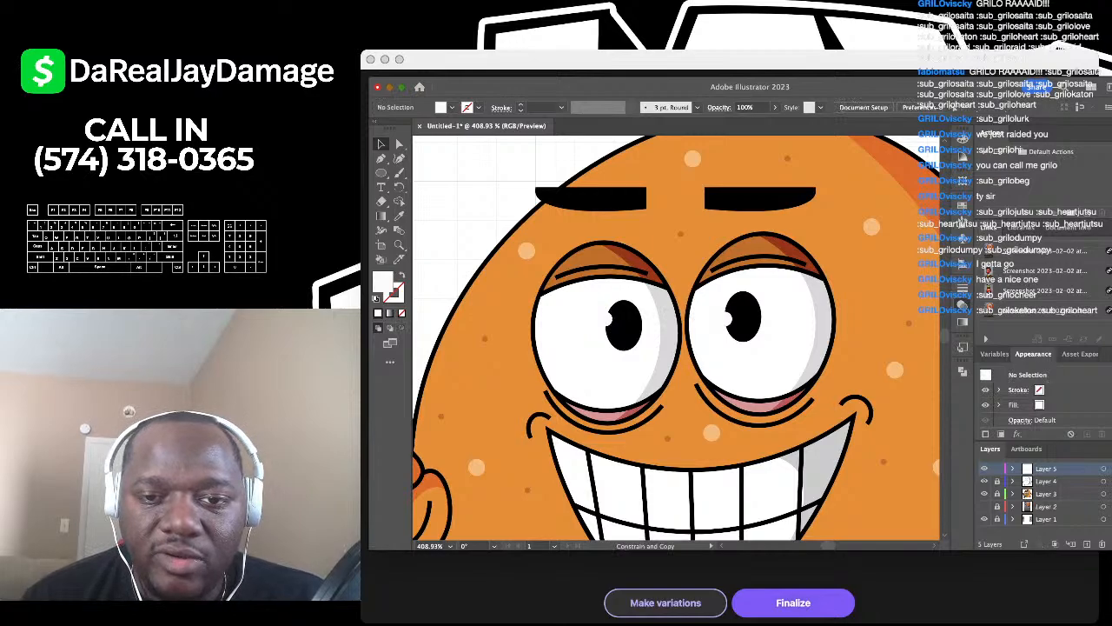
pyautogui.moveTo(727, 319); pyautogui.dragTo(727, 311)
pyautogui.press('super+shift+a')
pyautogui.press('super+shift+a')
# Step: Examine the whole shaded character on the artboard beside the reference images
pyautogui.scroll(-5, 532, 204)
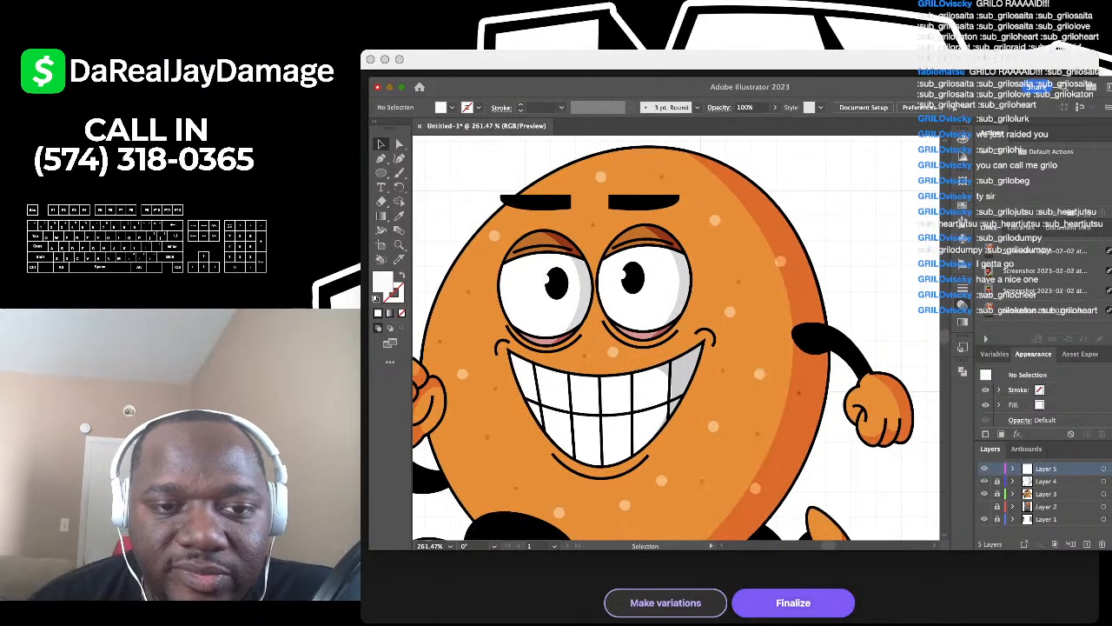
pyautogui.scroll(-2, 567, 191)
pyautogui.scroll(3, 486, 191)
pyautogui.scroll(-5, 608, 295)
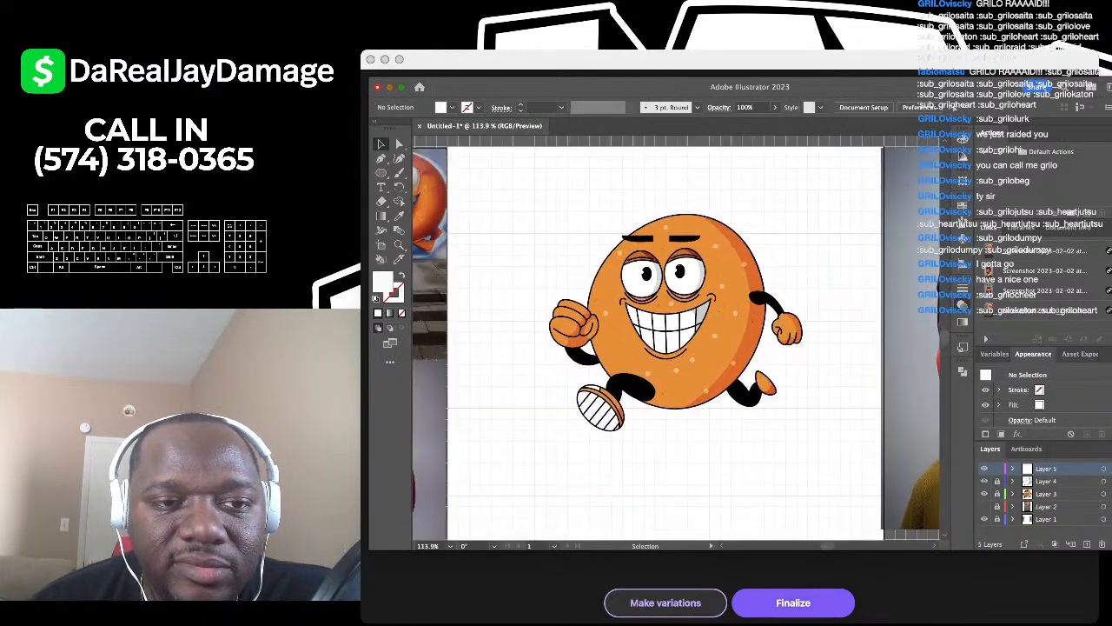
pyautogui.scroll(3, 677, 339)
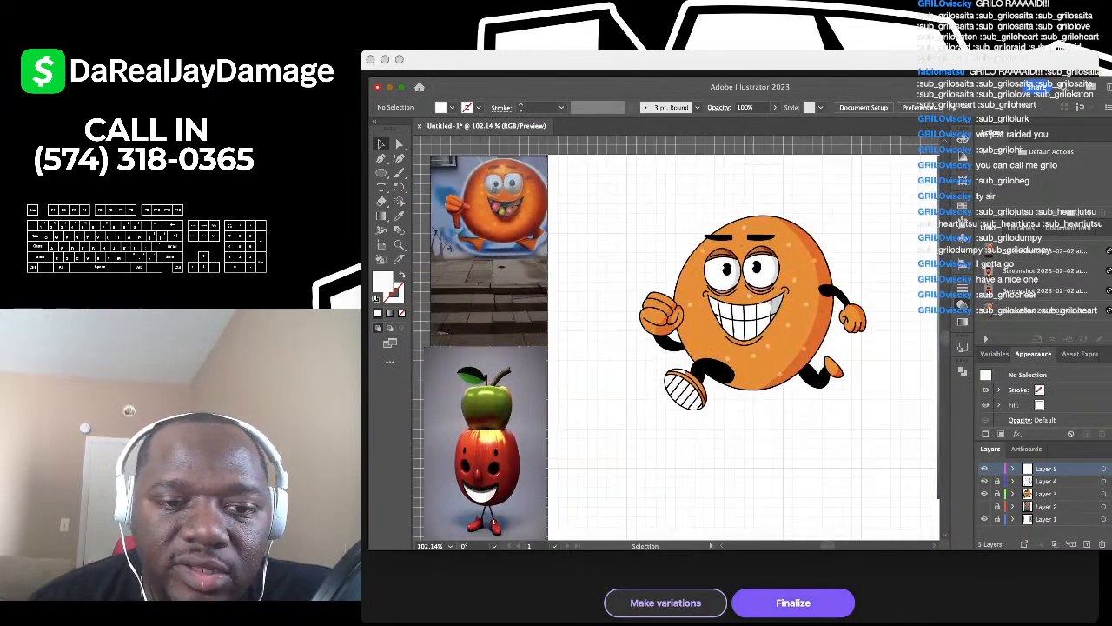
pyautogui.scroll(-1, 482, 199)
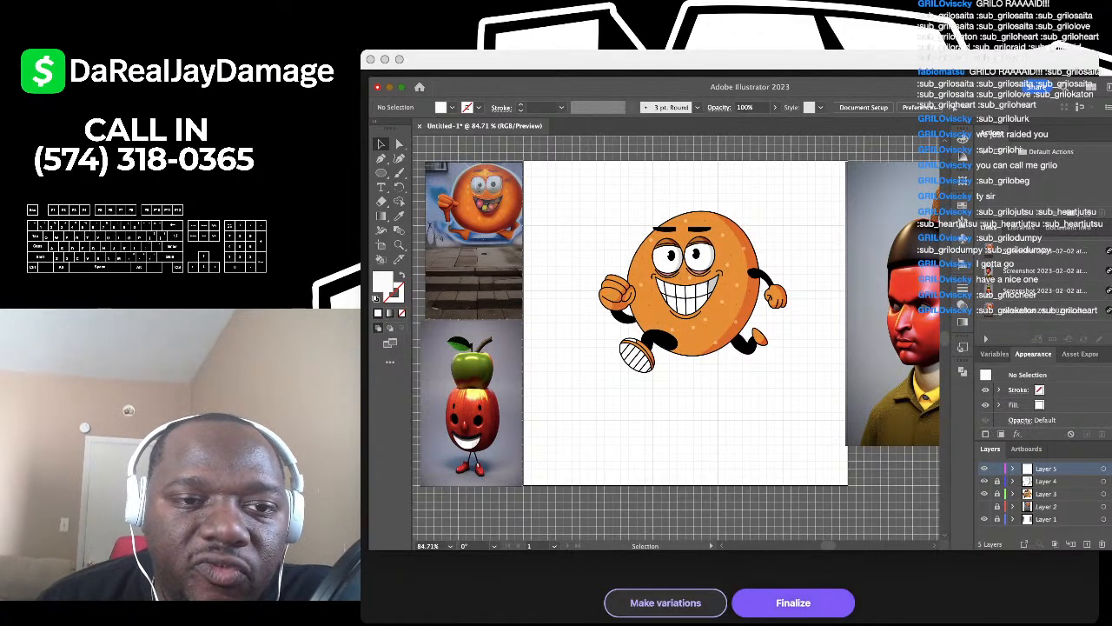
pyautogui.scroll(2, 647, 270)
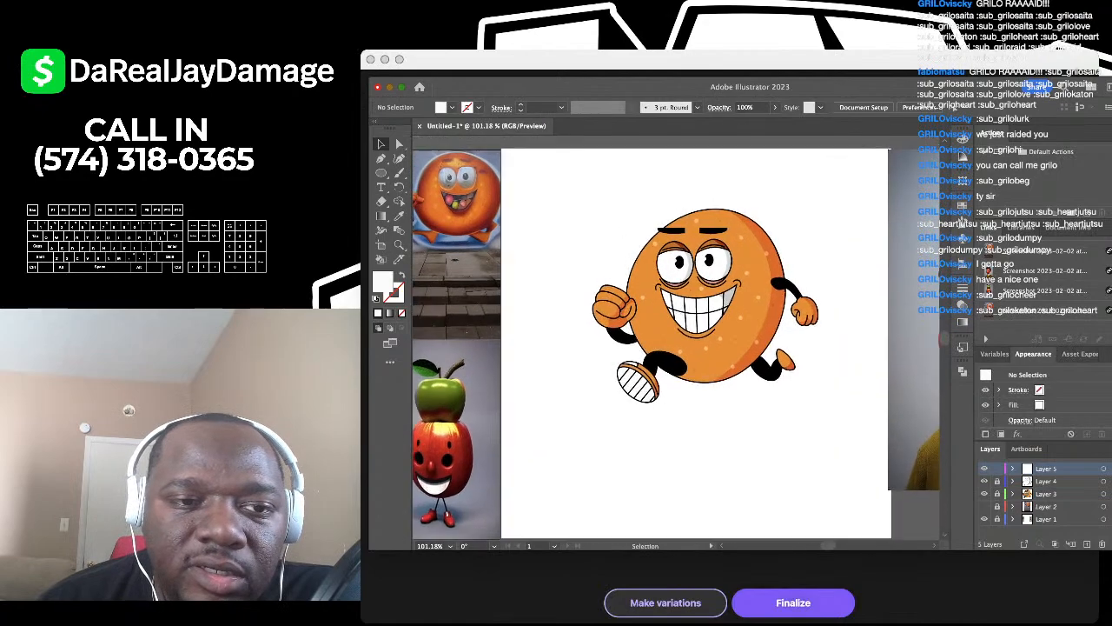
# Step: Compare the reference orange's coloured teeth with the drawn character's plain white smile
pyautogui.scroll(-3, 648, 269)
pyautogui.scroll(4, 608, 260)
pyautogui.scroll(6, 499, 203)
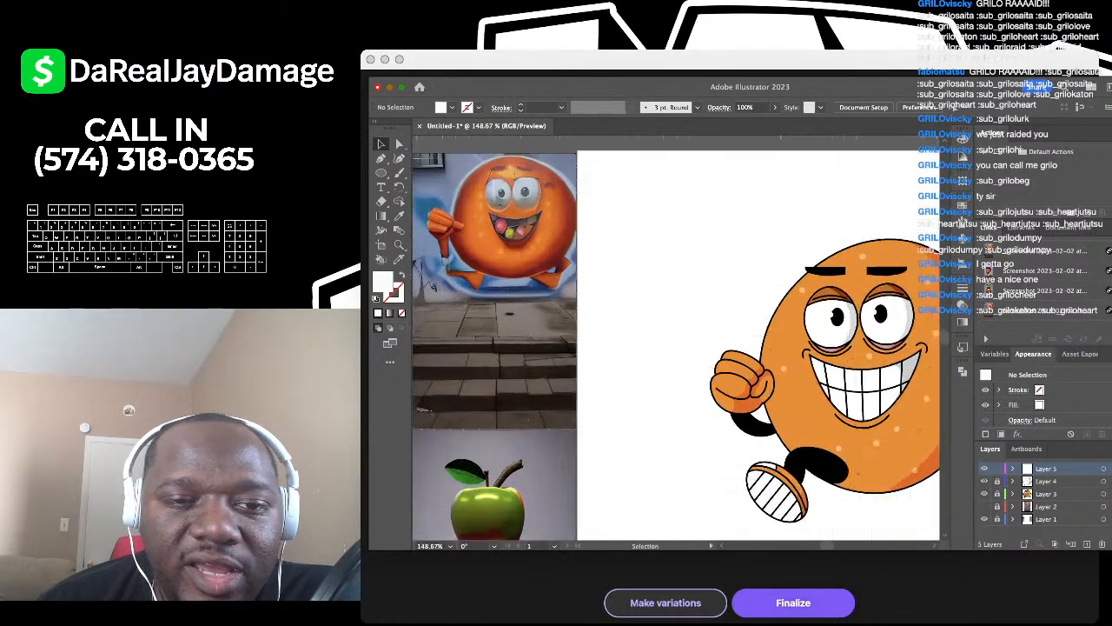
pyautogui.scroll(-4, 521, 217)
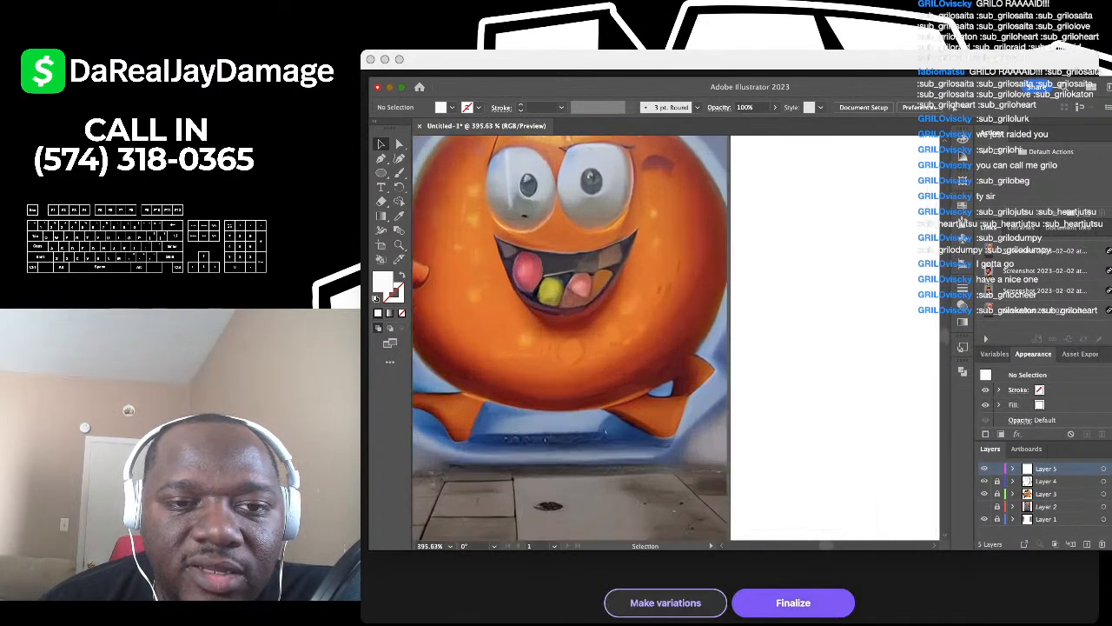
pyautogui.scroll(-3, 527, 212)
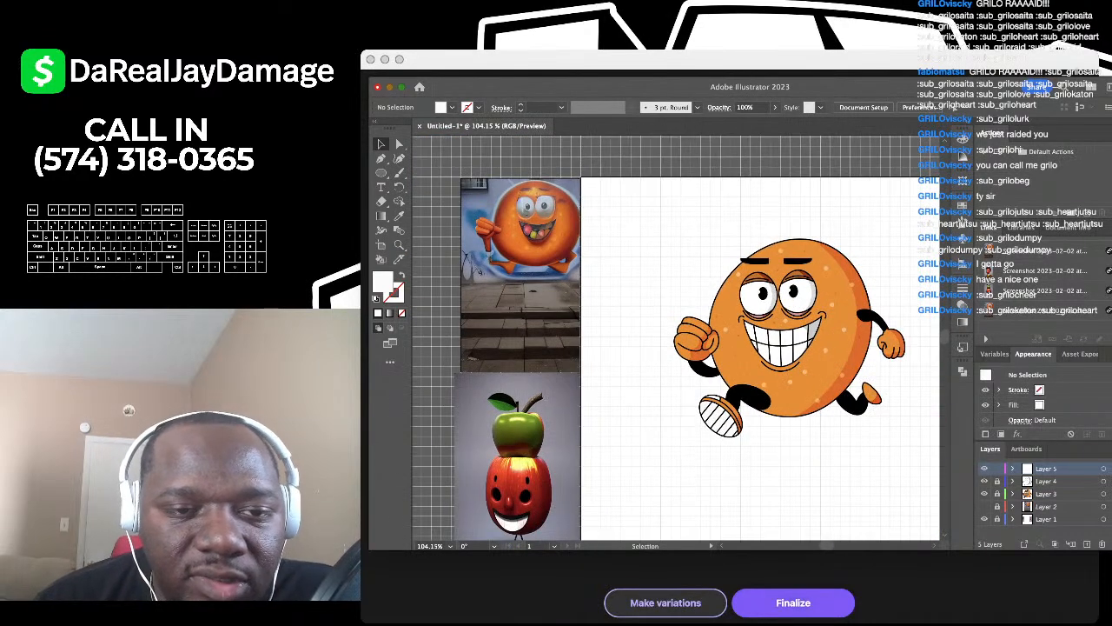
pyautogui.scroll(6, 542, 225)
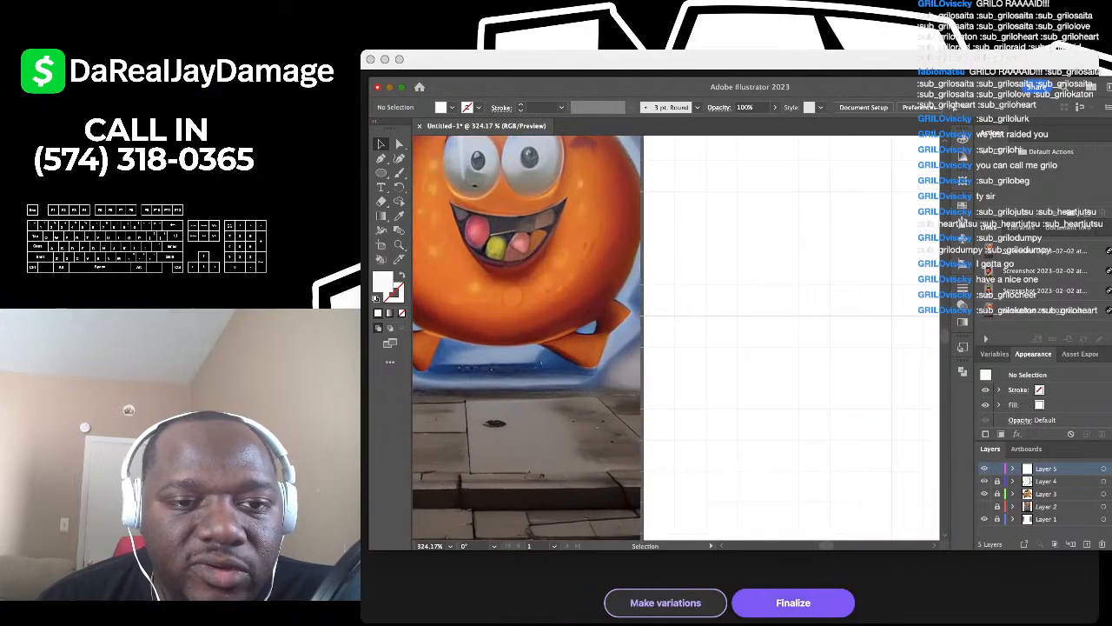
pyautogui.scroll(-4, 676, 338)
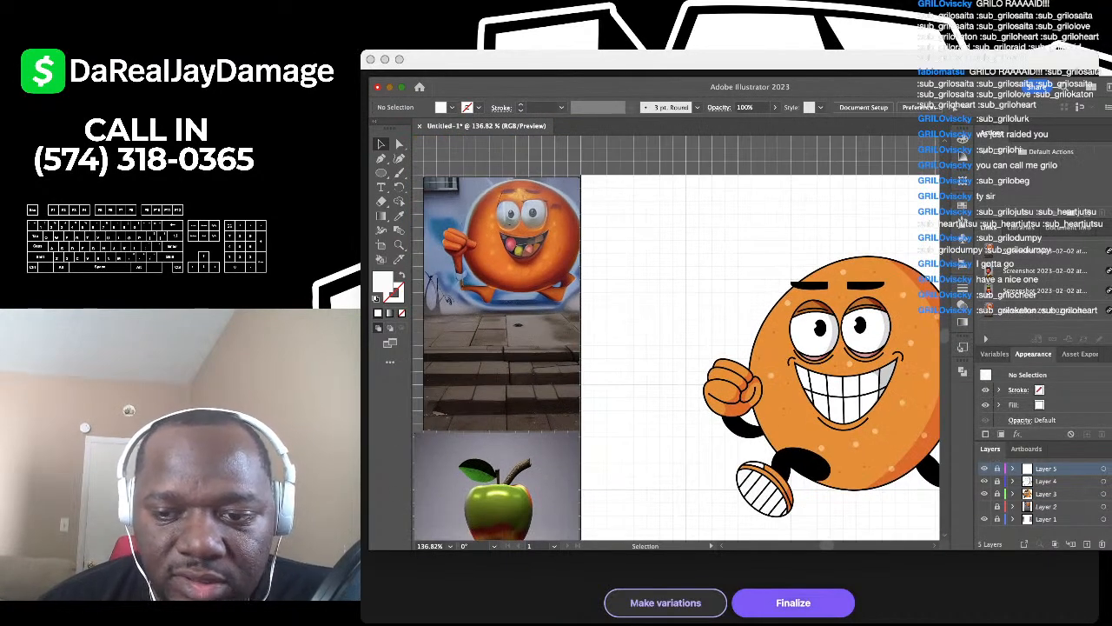
# Step: Unlock Layer 3 and make it the active layer
pyautogui.click(997, 494)
pyautogui.click(1046, 494)
pyautogui.hscroll(1, 676, 338)
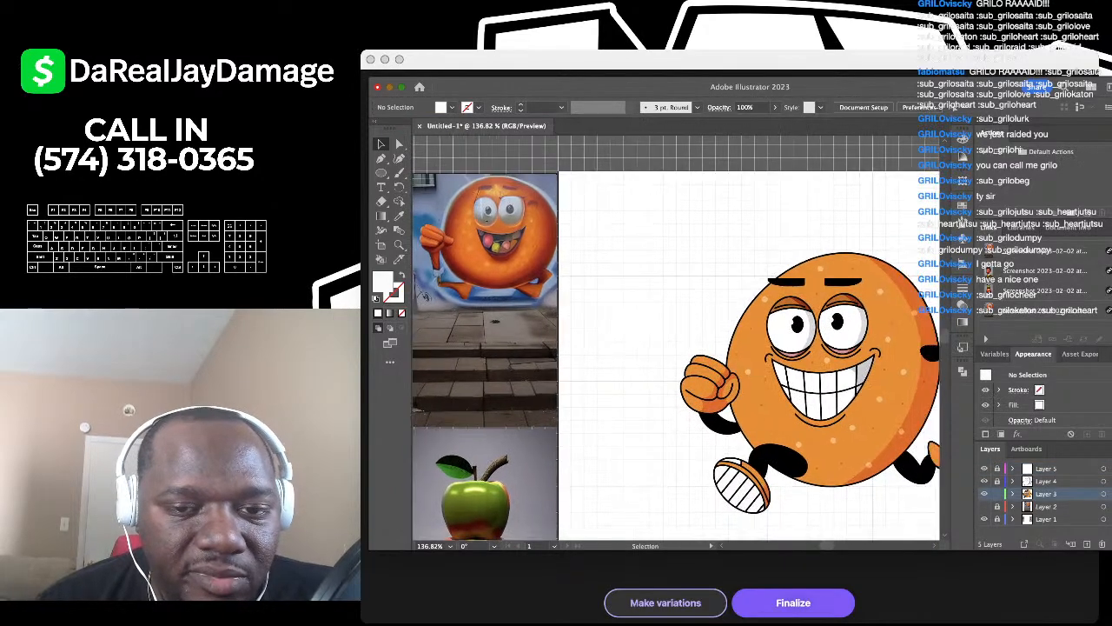
pyautogui.hscroll(1, 676, 338)
# Step: Sample the pink tooth in the orange reference image and Live Paint the character's second column of teeth from the left with it
pyautogui.click(399, 215)
pyautogui.scroll(1, 472, 251)
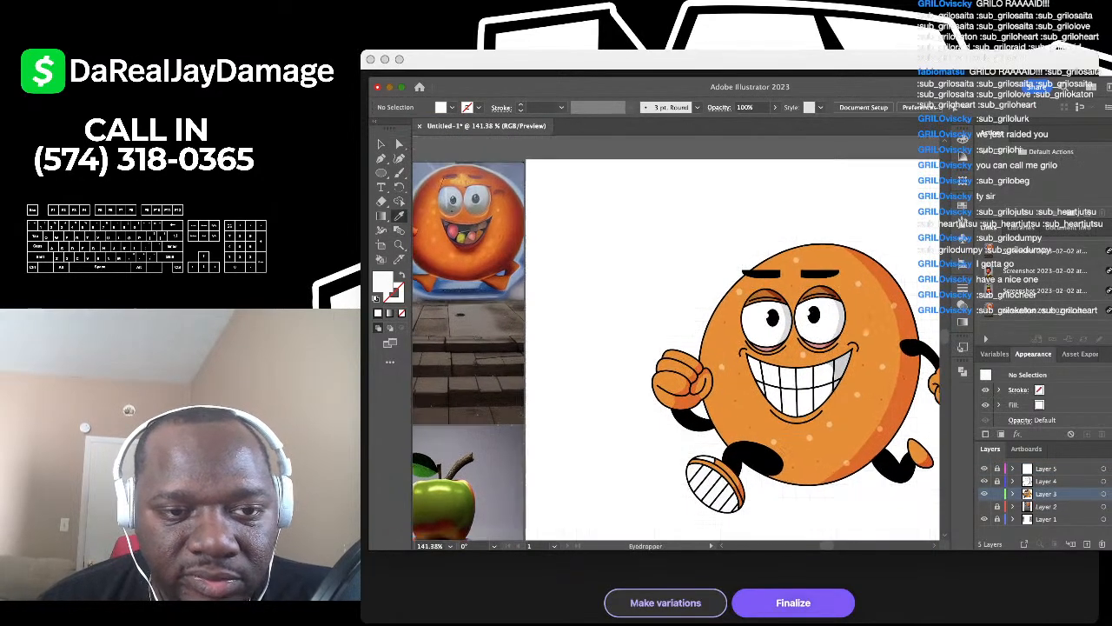
pyautogui.scroll(3, 477, 254)
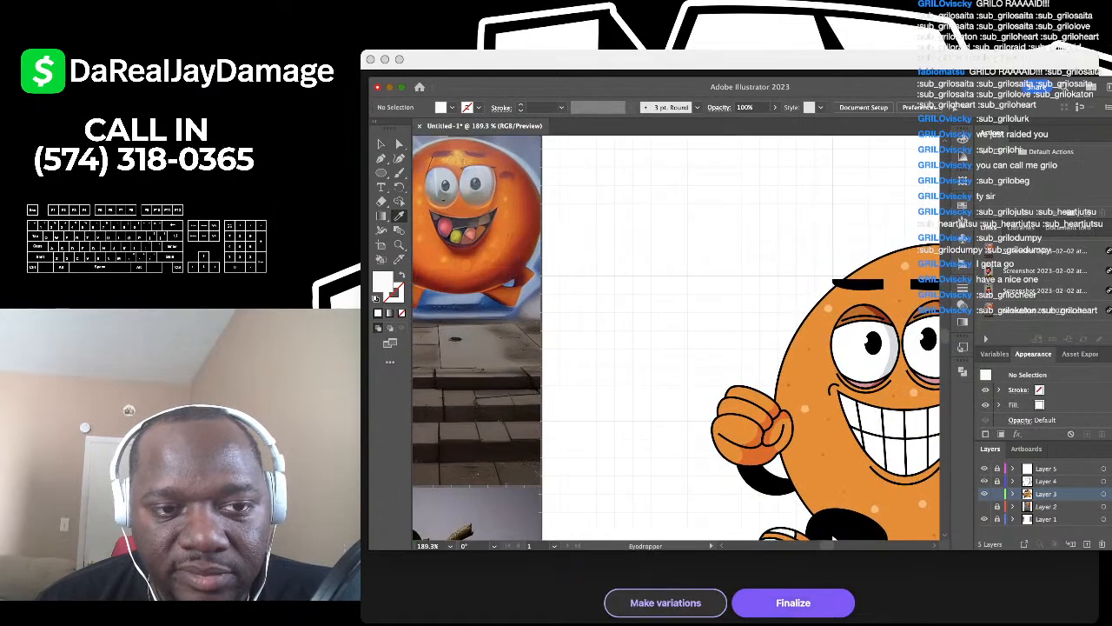
pyautogui.scroll(4, 448, 227)
pyautogui.click(448, 228)
pyautogui.scroll(-5, 448, 228)
pyautogui.click(381, 259)
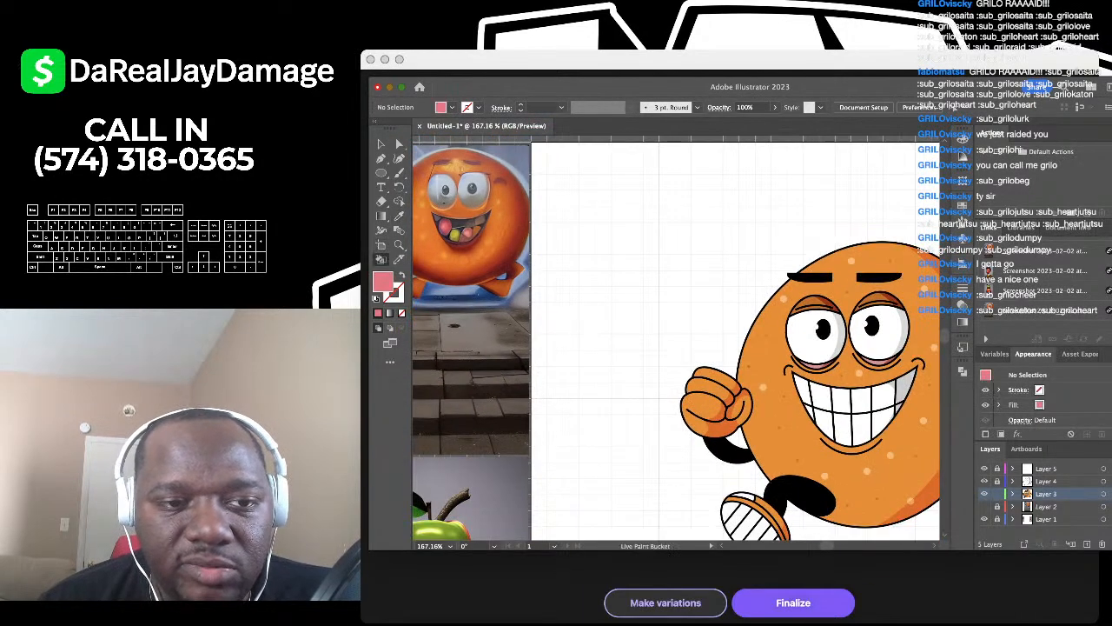
pyautogui.scroll(-4, 548, 278)
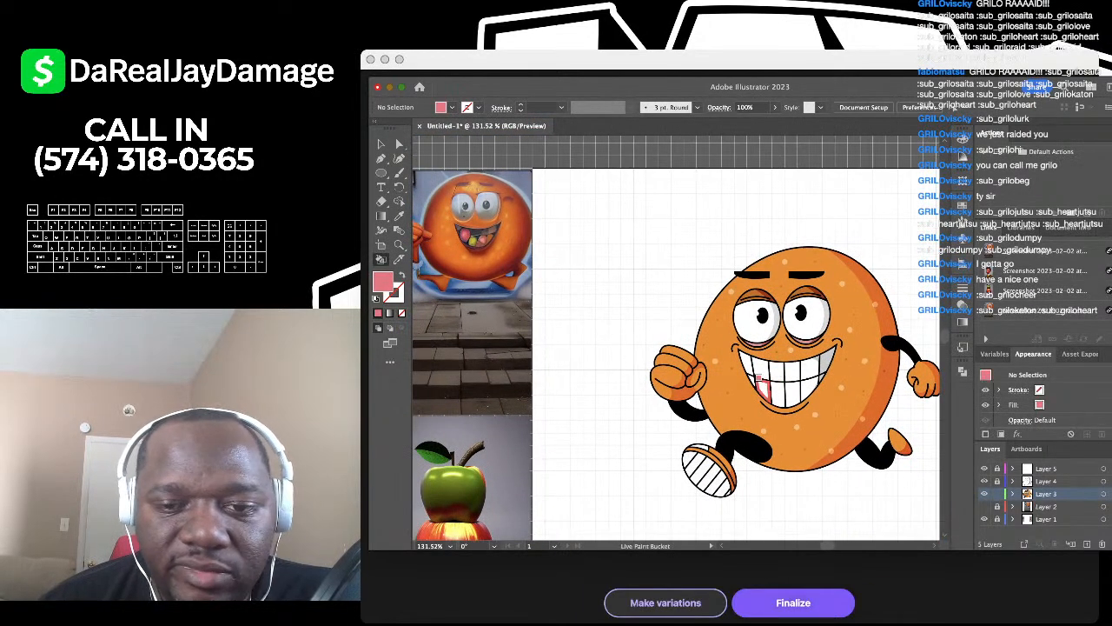
pyautogui.click(761, 381)
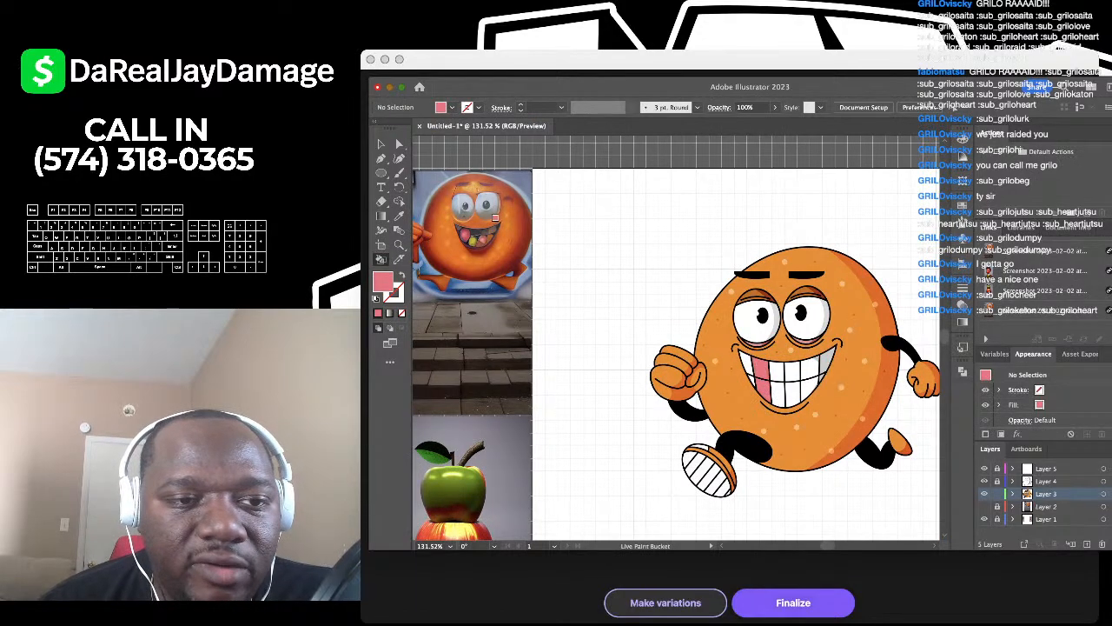
# Step: Fill the two lower middle teeth with the yellow-green and salmon pink sampled from the reference orange's teeth
pyautogui.click(399, 216)
pyautogui.click(474, 243)
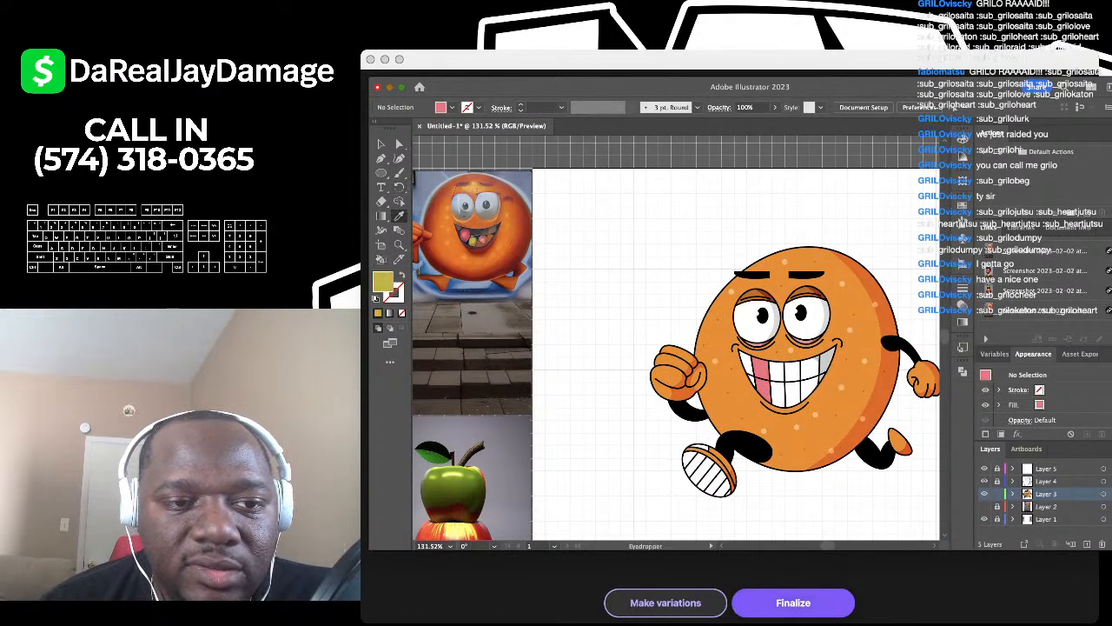
pyautogui.click(381, 259)
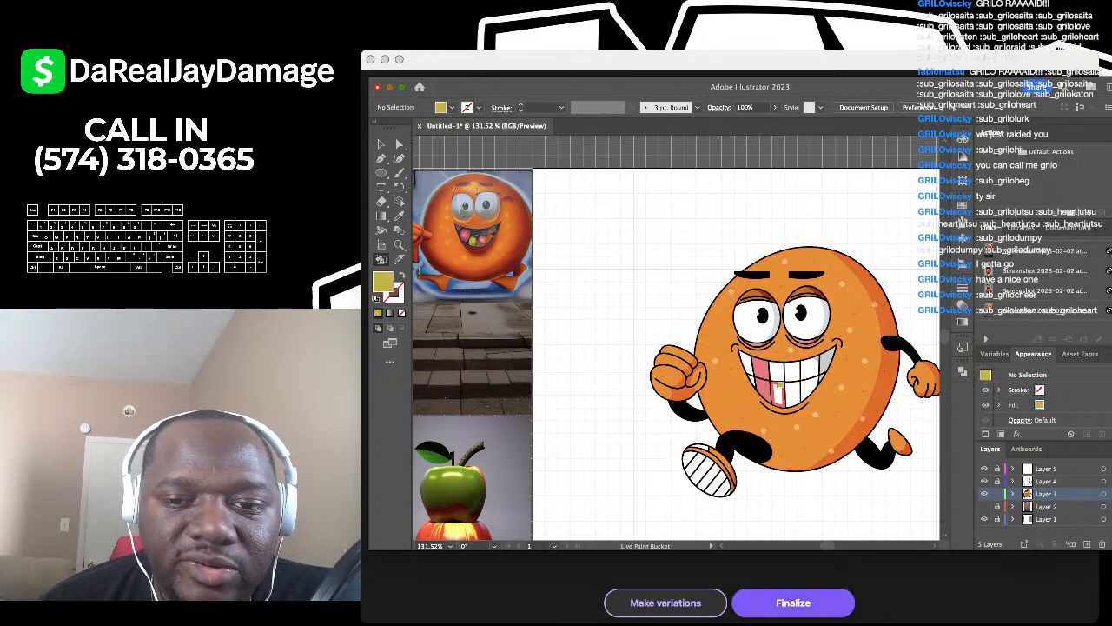
pyautogui.click(777, 393)
pyautogui.click(399, 215)
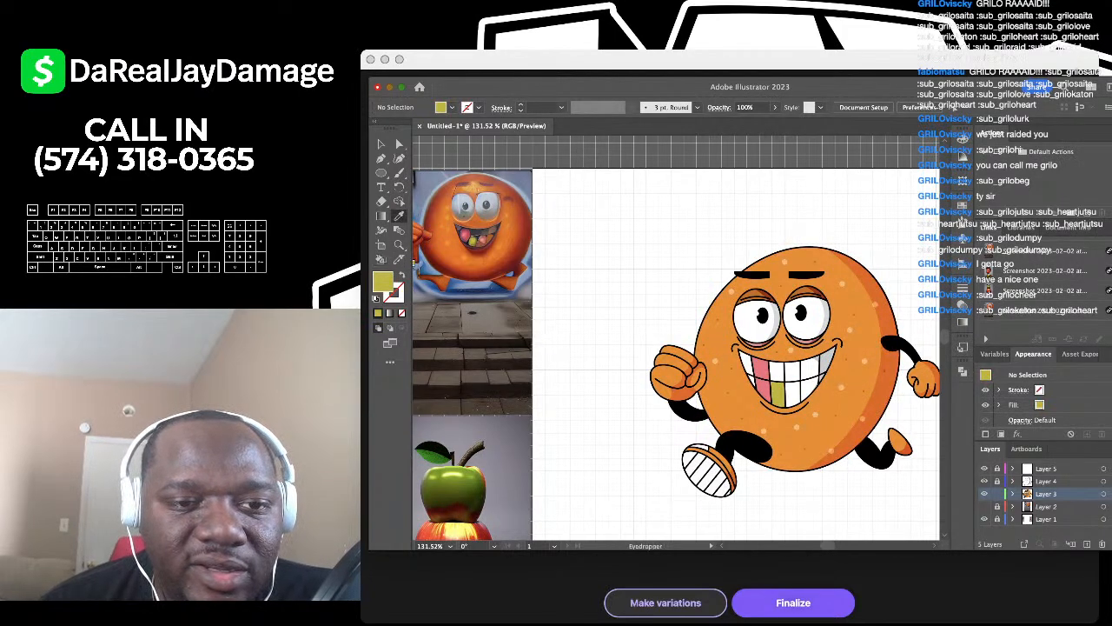
pyautogui.click(469, 236)
pyautogui.click(382, 259)
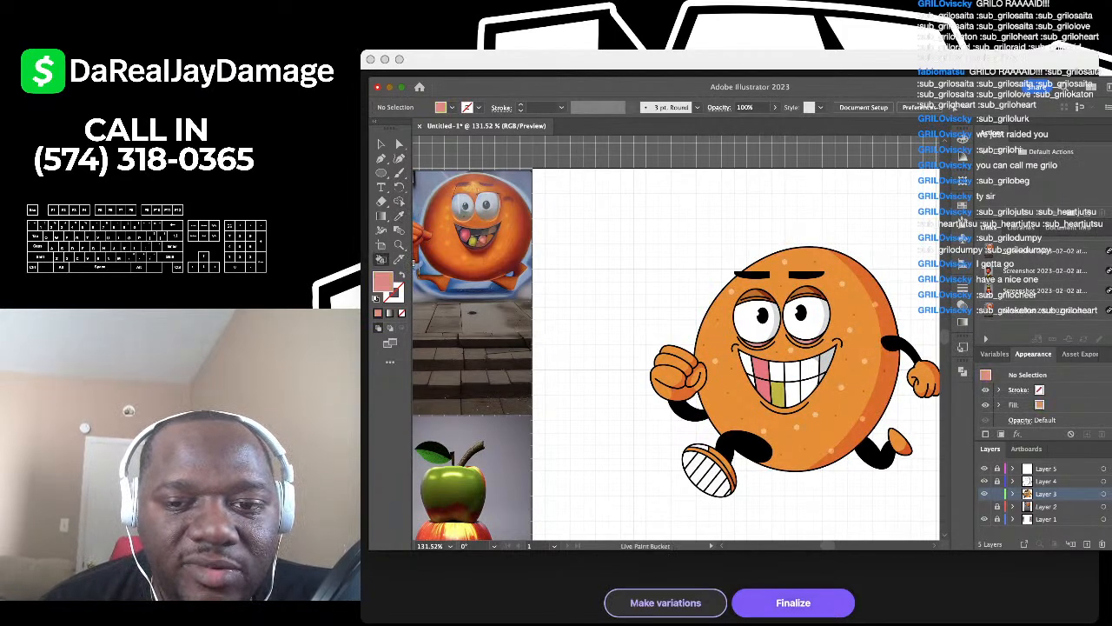
pyautogui.click(793, 382)
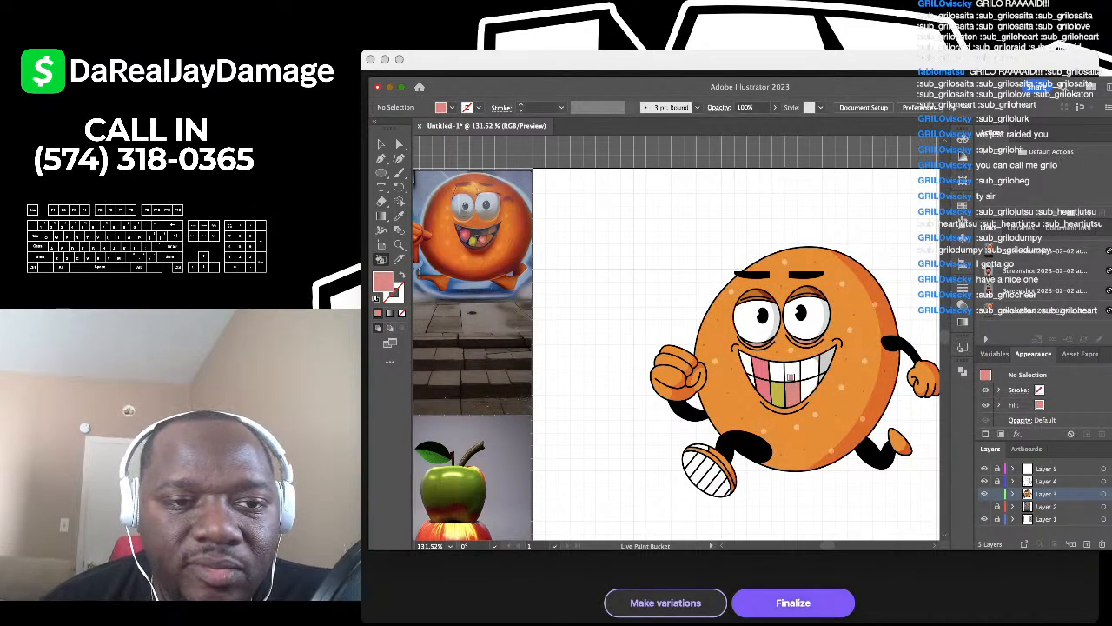
# Step: Fill the two upper teeth on the smile's right side with gray-brown shades sampled from the reference mouth
pyautogui.click(399, 215)
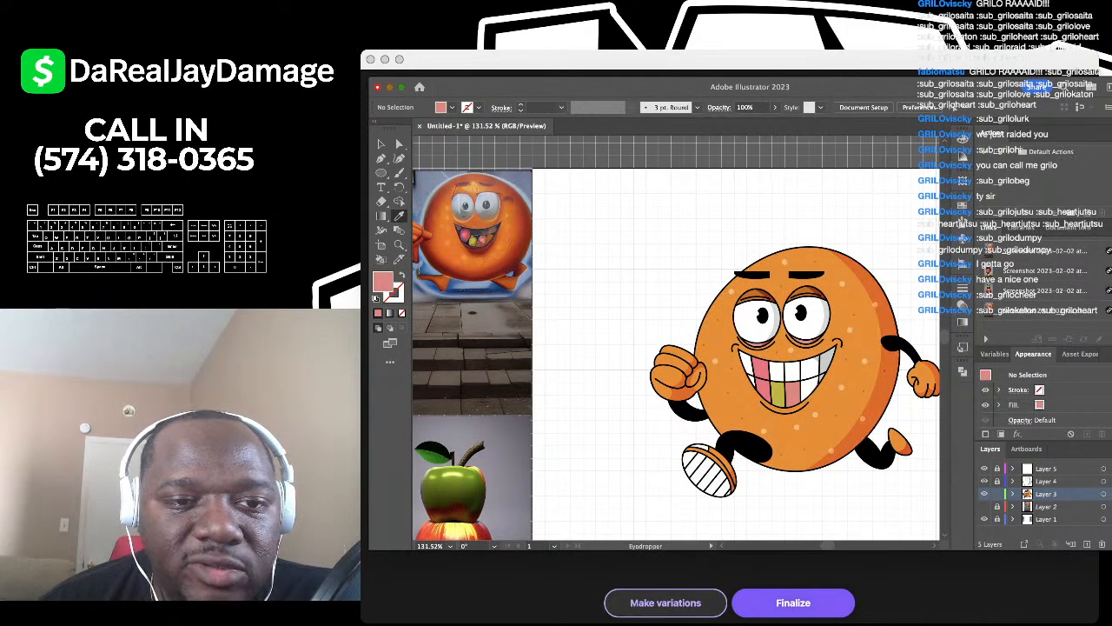
pyautogui.scroll(5, 475, 236)
pyautogui.scroll(-3, 496, 223)
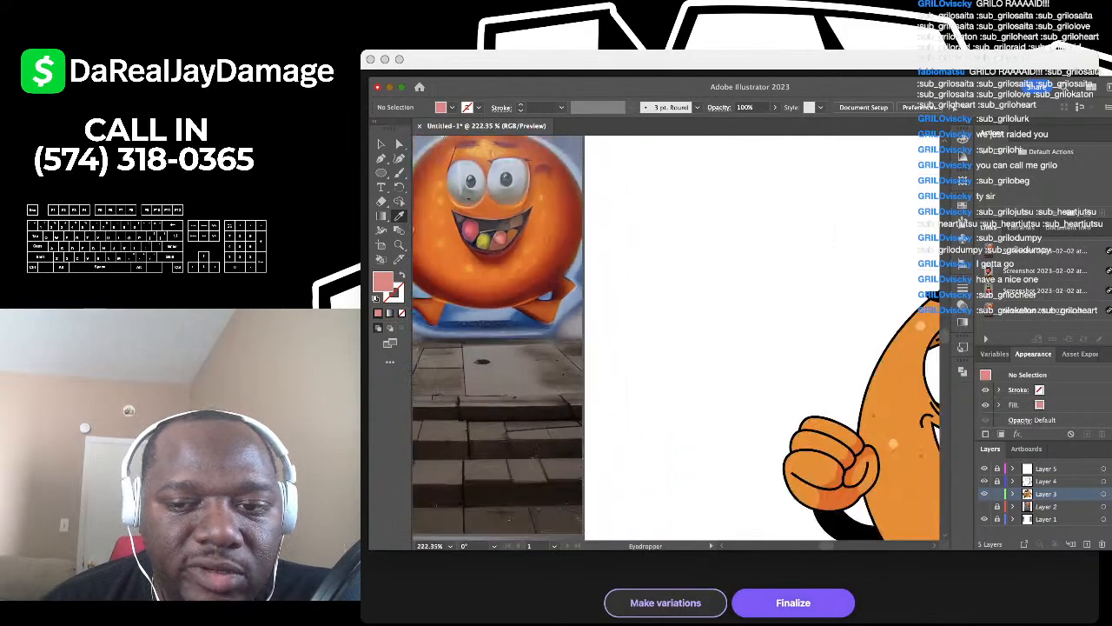
pyautogui.scroll(-2, 496, 224)
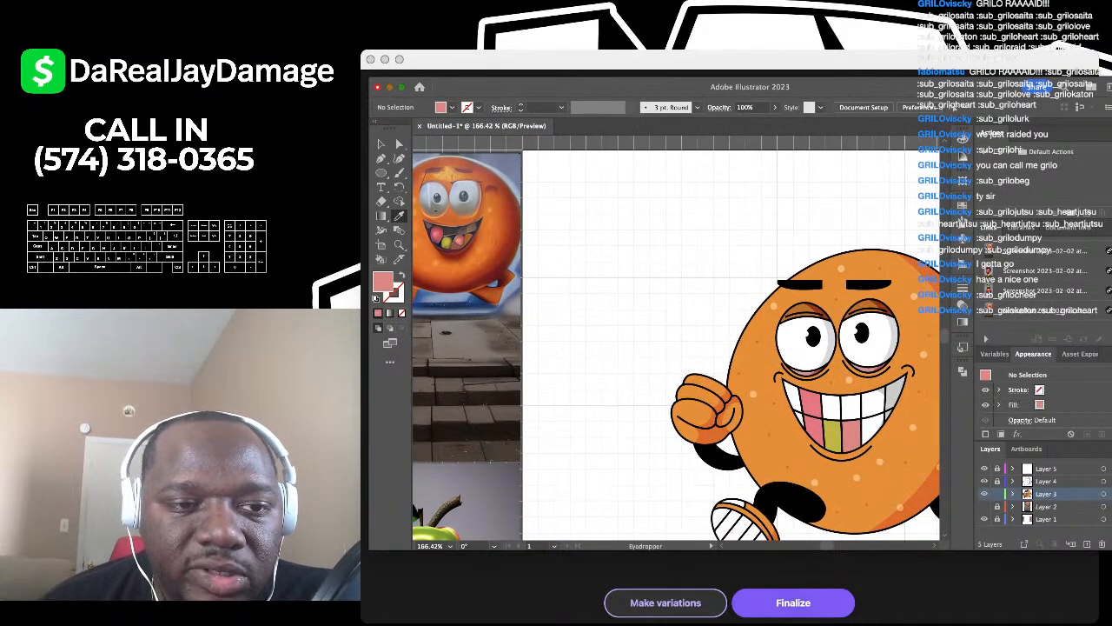
pyautogui.click(470, 234)
pyautogui.click(381, 259)
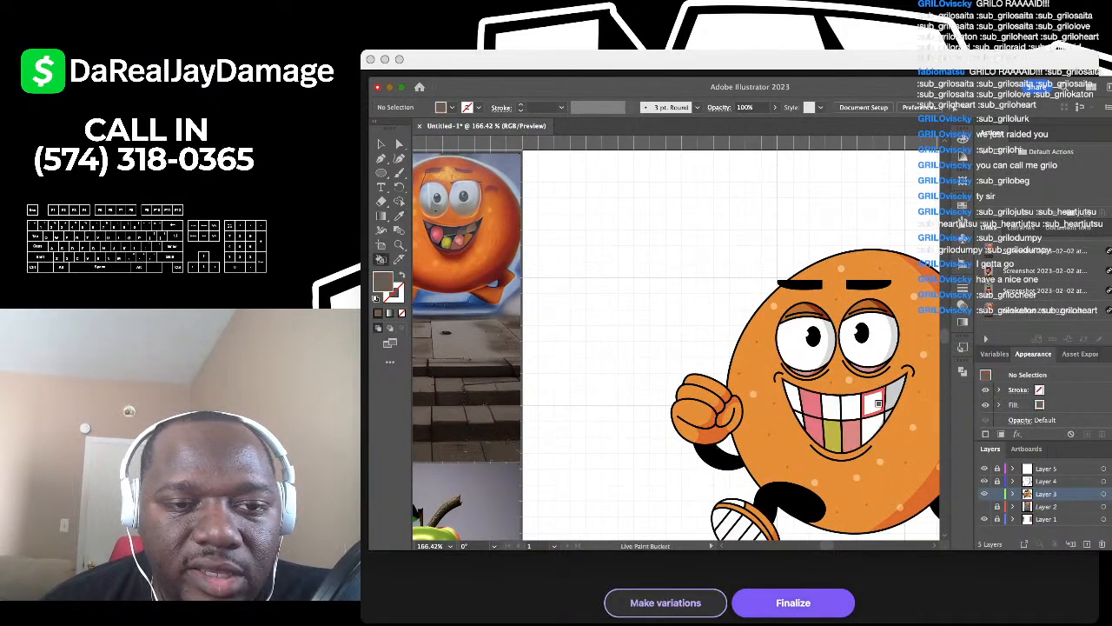
pyautogui.click(877, 403)
pyautogui.click(399, 216)
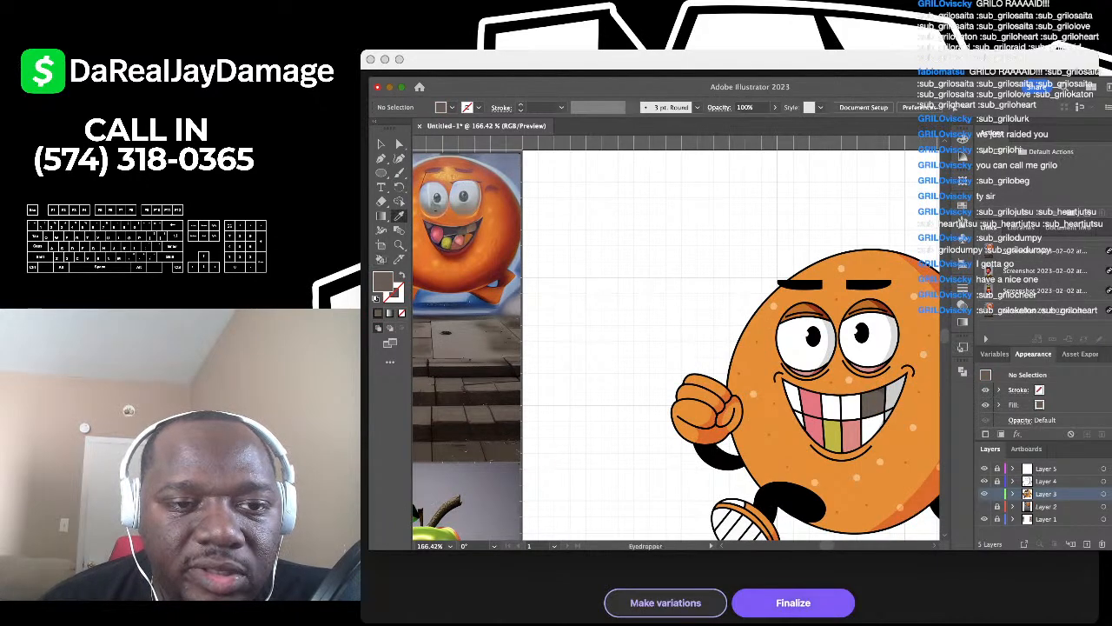
pyautogui.click(470, 233)
pyautogui.click(380, 259)
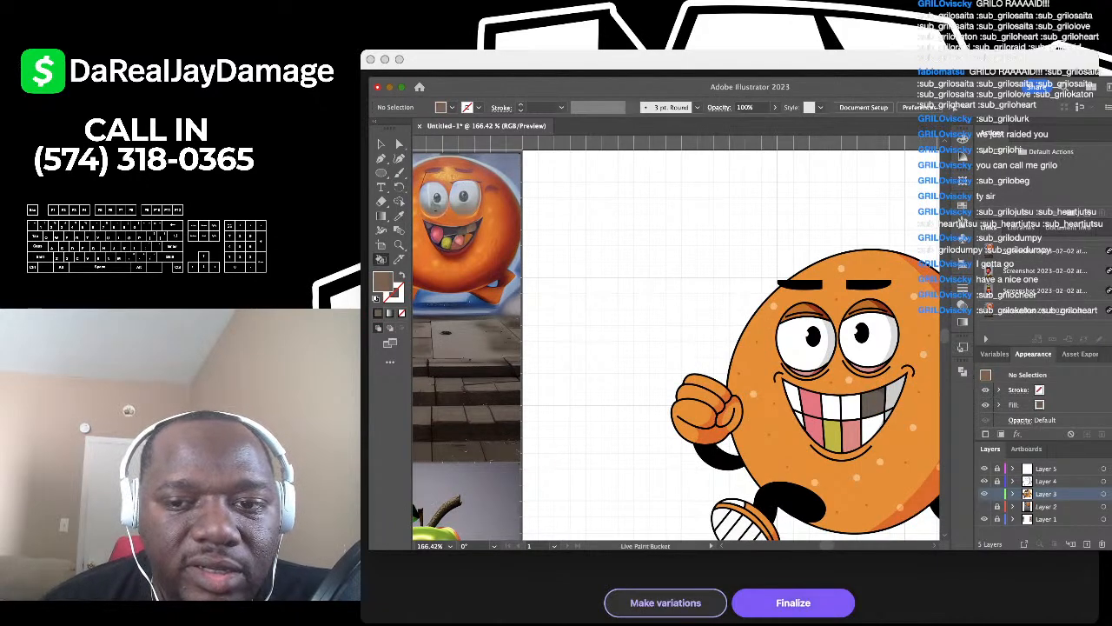
pyautogui.click(895, 392)
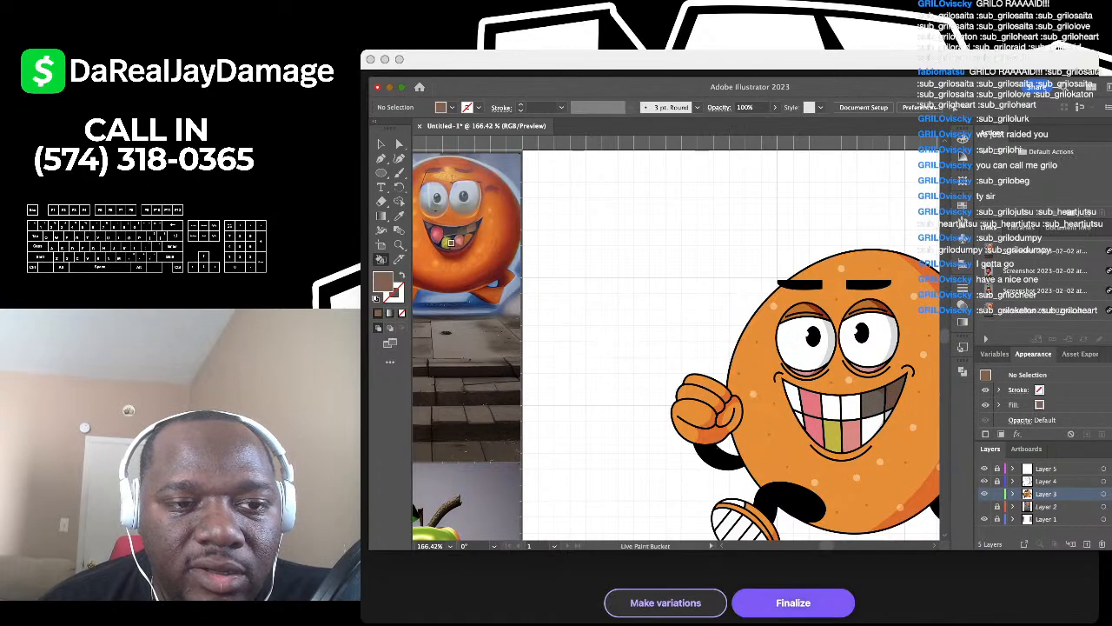
# Step: Paint the lower right teeth orange-brown and the upper far-left tooth dark purplish gray, using colours sampled from the reference
pyautogui.click(399, 216)
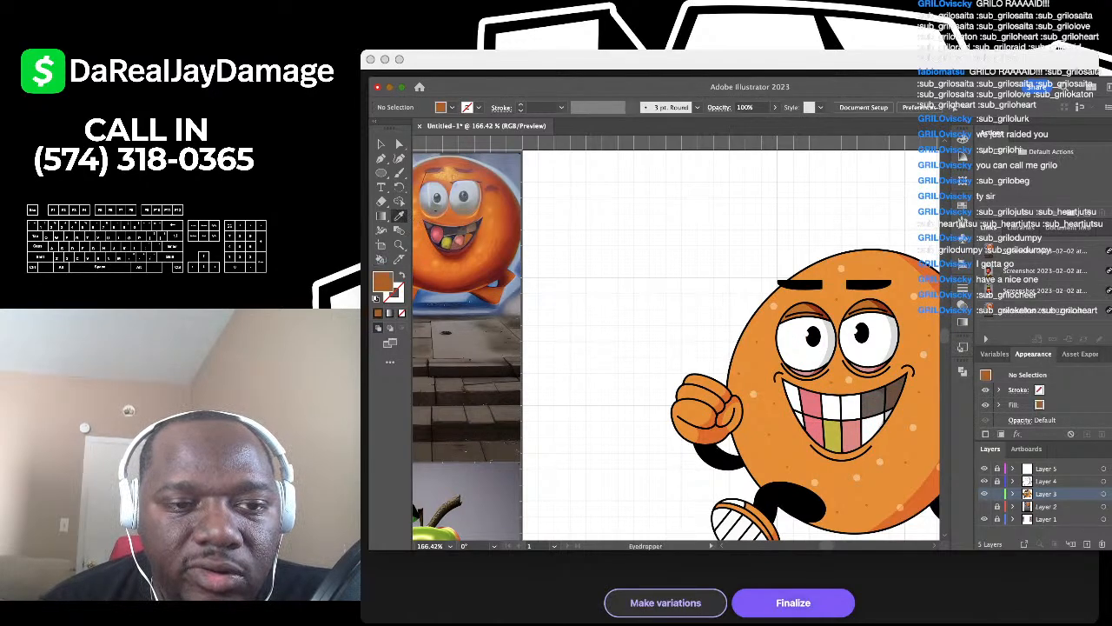
pyautogui.click(380, 259)
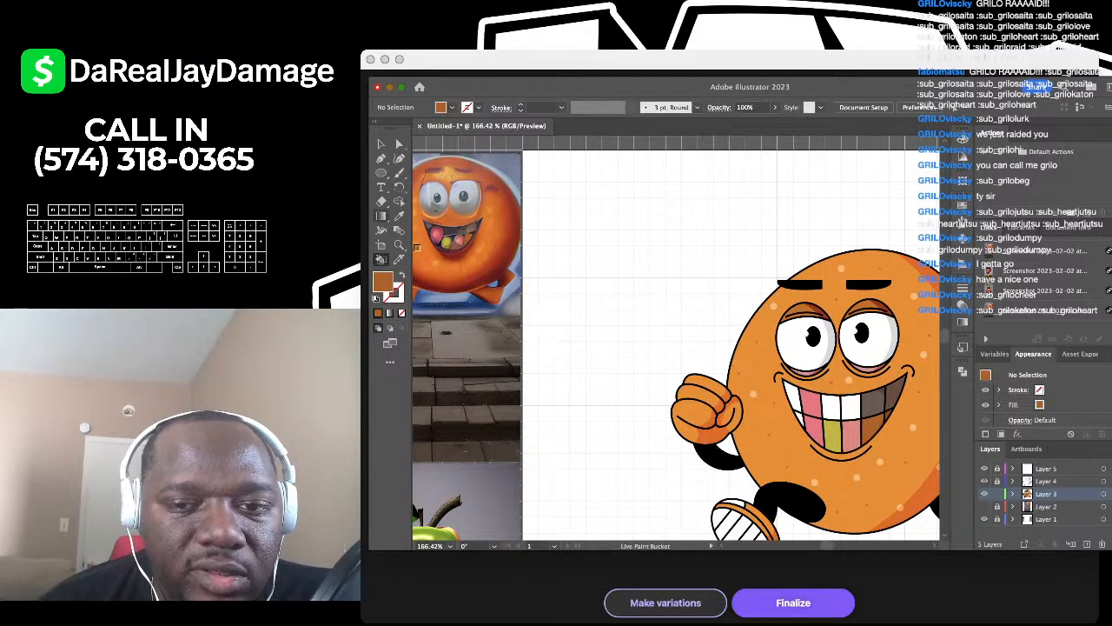
pyautogui.press('i')
pyautogui.click(434, 233)
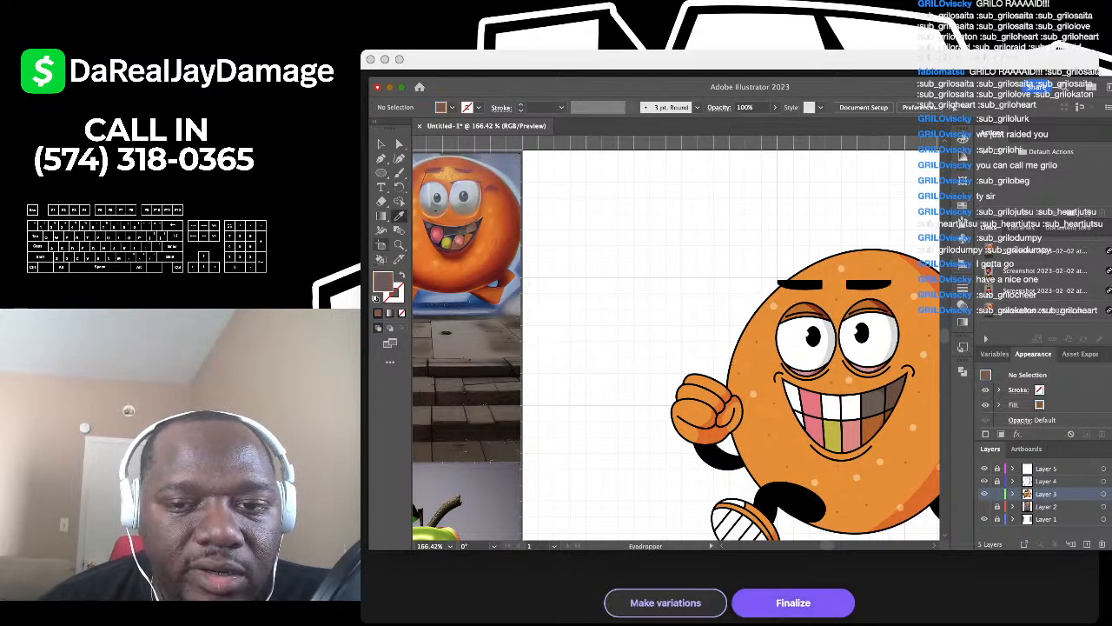
pyautogui.click(381, 259)
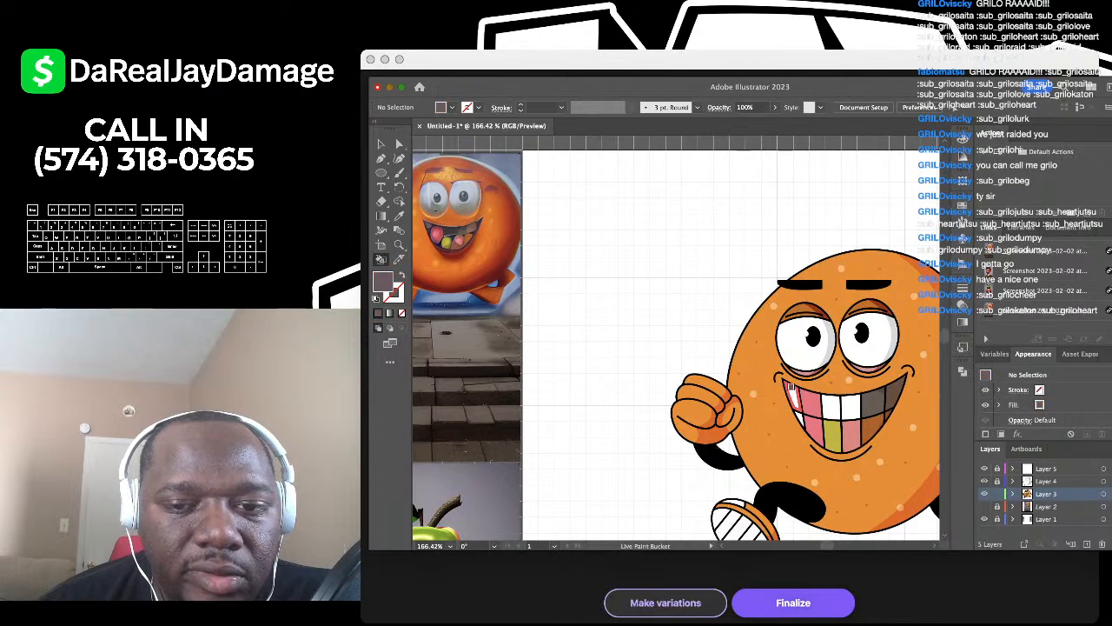
# Step: Sample black from the character's pupil and Live Paint the two upper middle teeth with it
pyautogui.press('i')
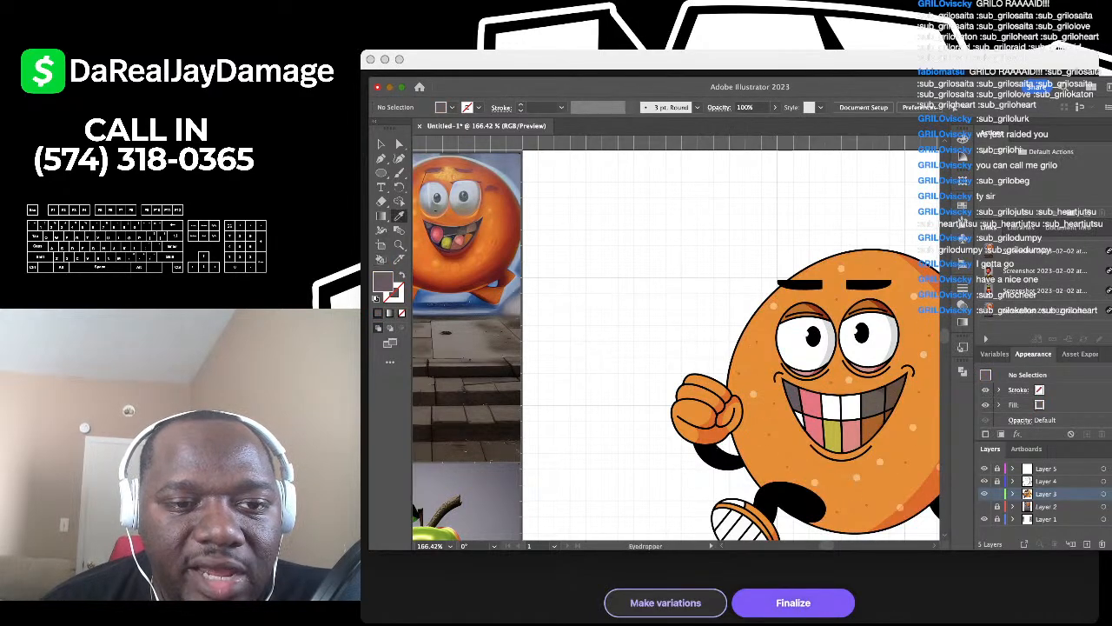
pyautogui.scroll(10, 423, 223)
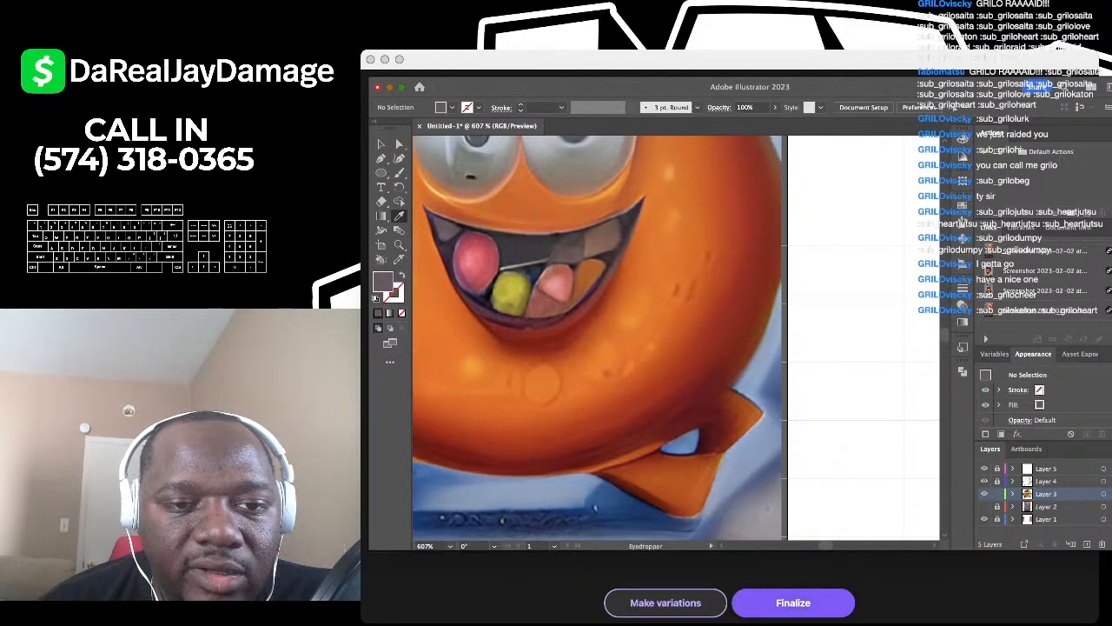
pyautogui.scroll(-4, 490, 301)
pyautogui.scroll(-4, 495, 265)
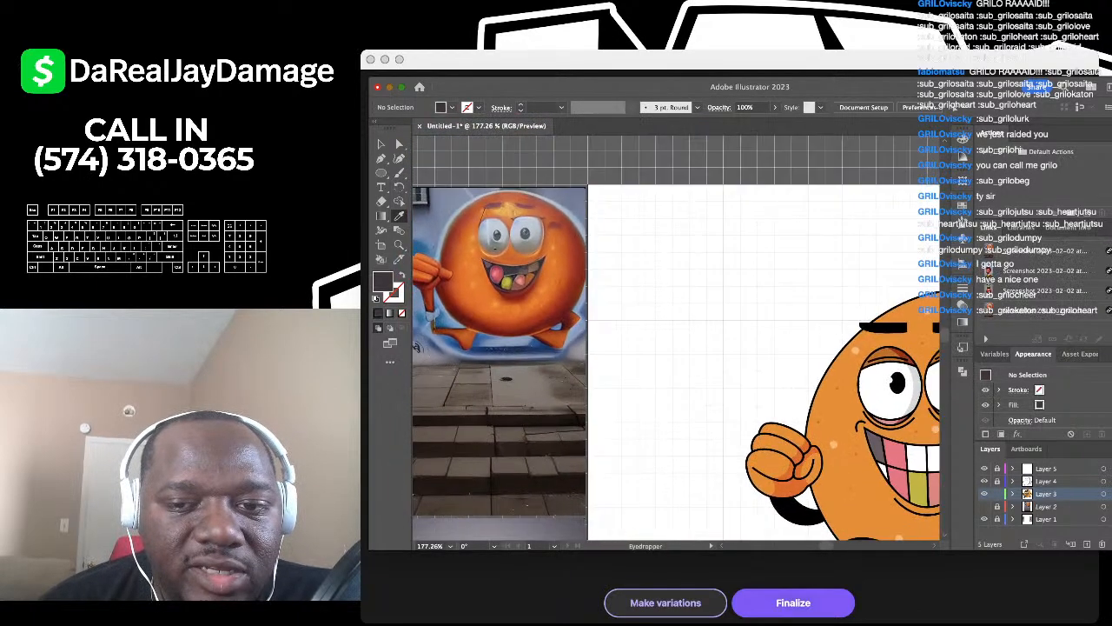
pyautogui.hscroll(6, 522, 283)
pyautogui.scroll(-2, 534, 291)
pyautogui.scroll(3, 538, 295)
pyautogui.scroll(-3, 676, 338)
pyautogui.hscroll(3, 676, 338)
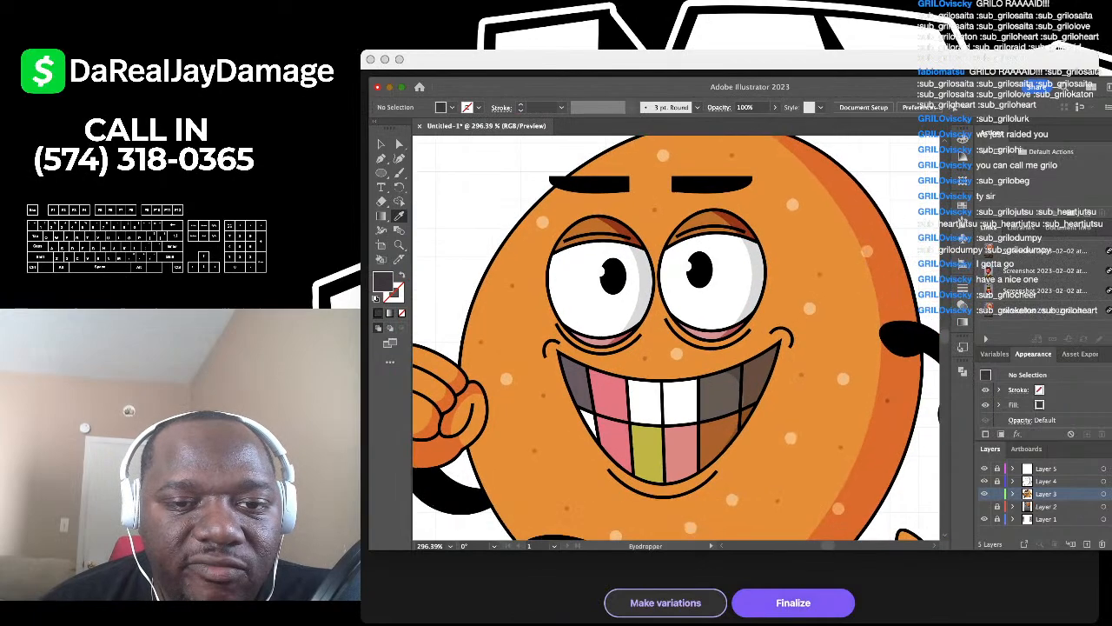
pyautogui.click(612, 276)
pyautogui.click(381, 259)
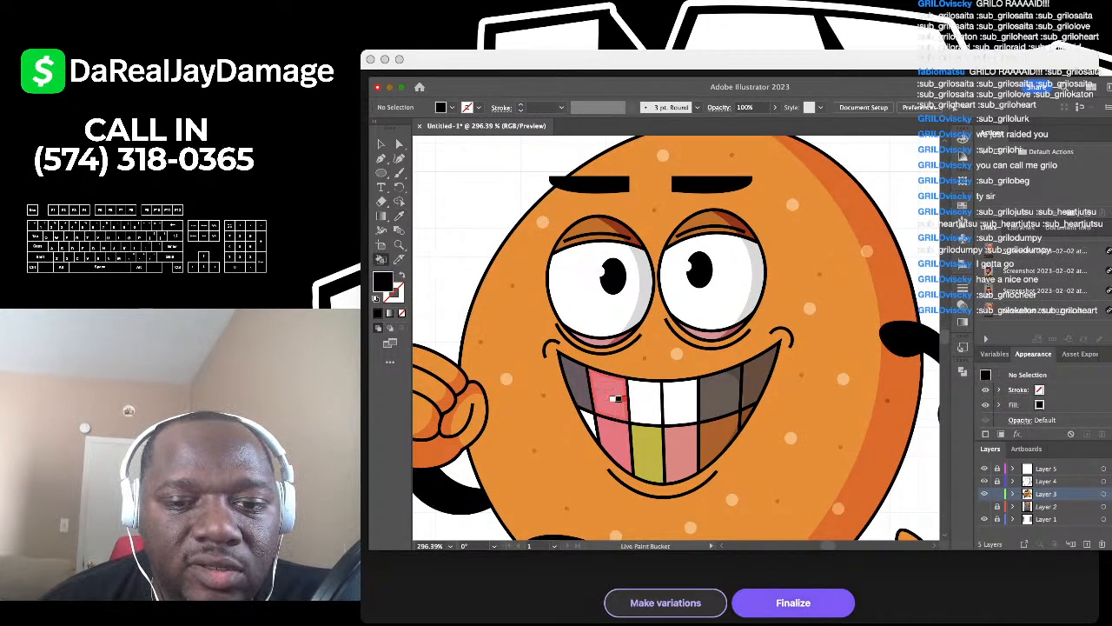
pyautogui.click(650, 400)
pyautogui.click(680, 400)
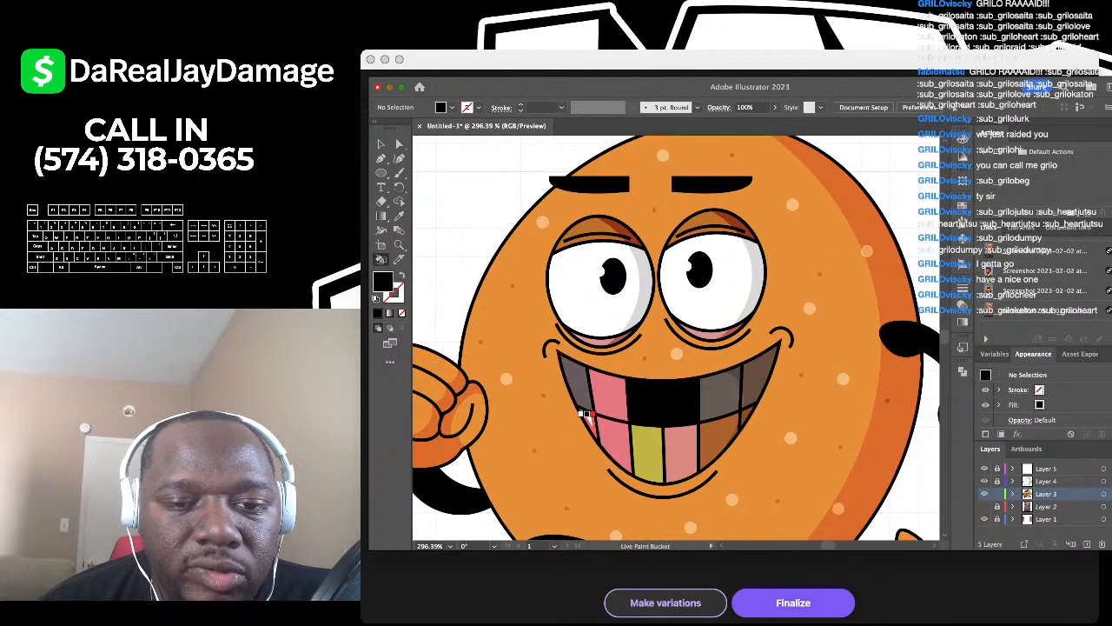
# Step: Examine the whole character with its recoloured teeth beside the reference images
pyautogui.scroll(-8, 587, 424)
pyautogui.moveTo(448, 537); pyautogui.dragTo(536, 470)
pyautogui.scroll(-2, 494, 496)
pyautogui.scroll(2, 535, 470)
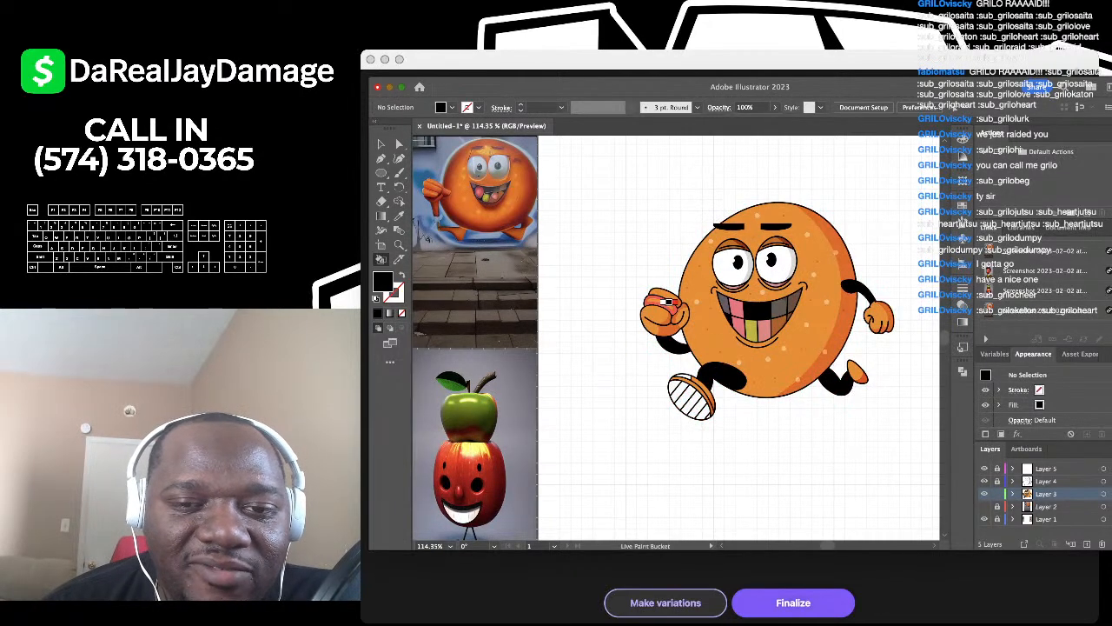
pyautogui.scroll(-2, 616, 338)
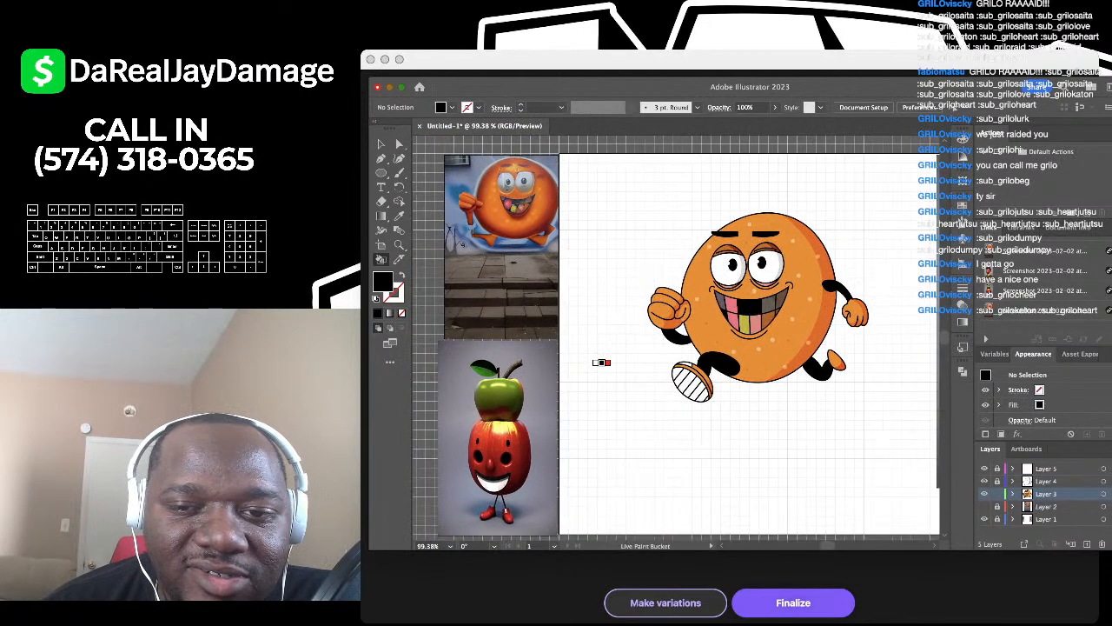
pyautogui.scroll(-1, 619, 345)
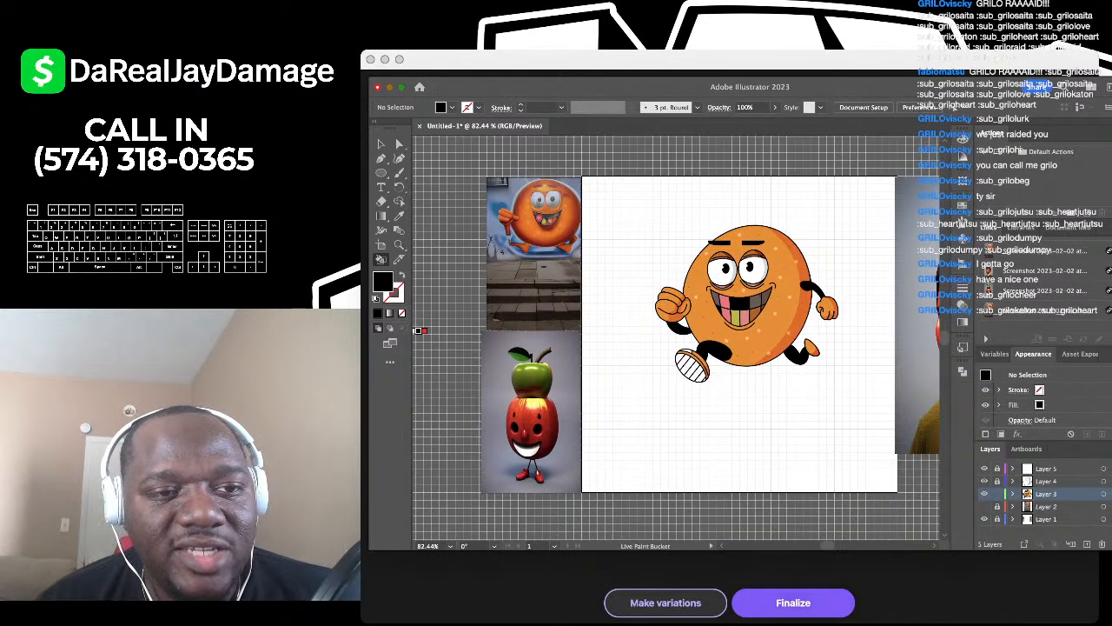